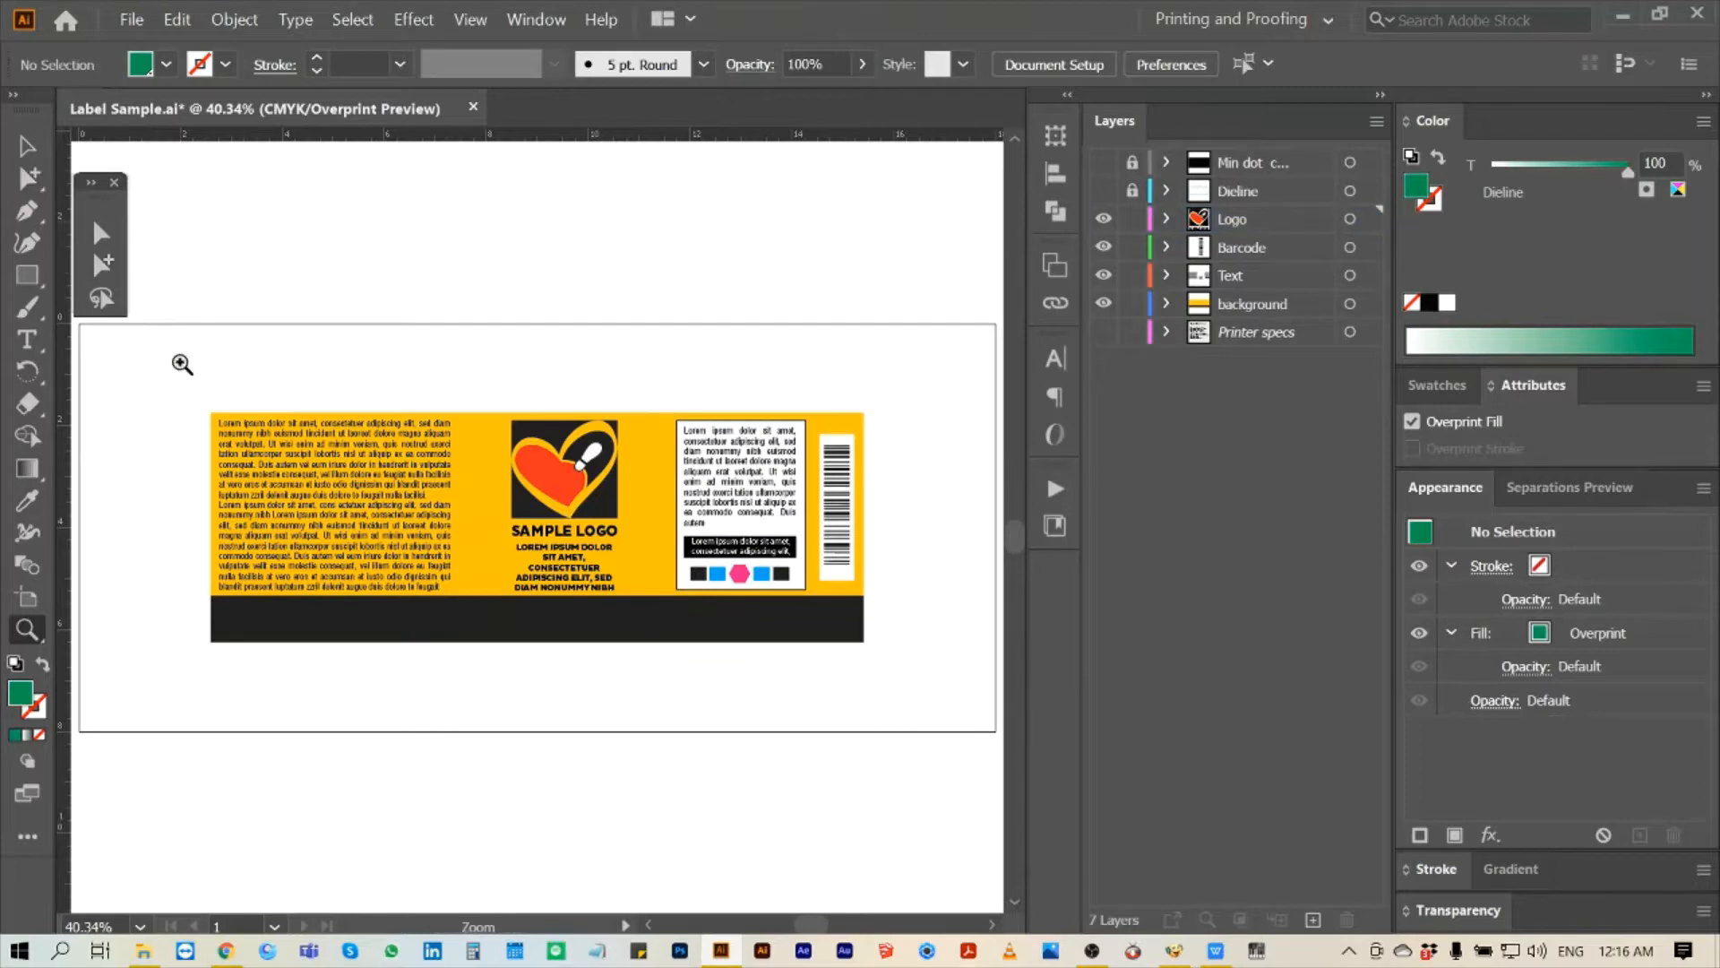
# - Hide the Black plate in the separations preview to examine how the label's body text prints over the yellow
pyautogui.moveTo(178, 363); pyautogui.dragTo(595, 722)
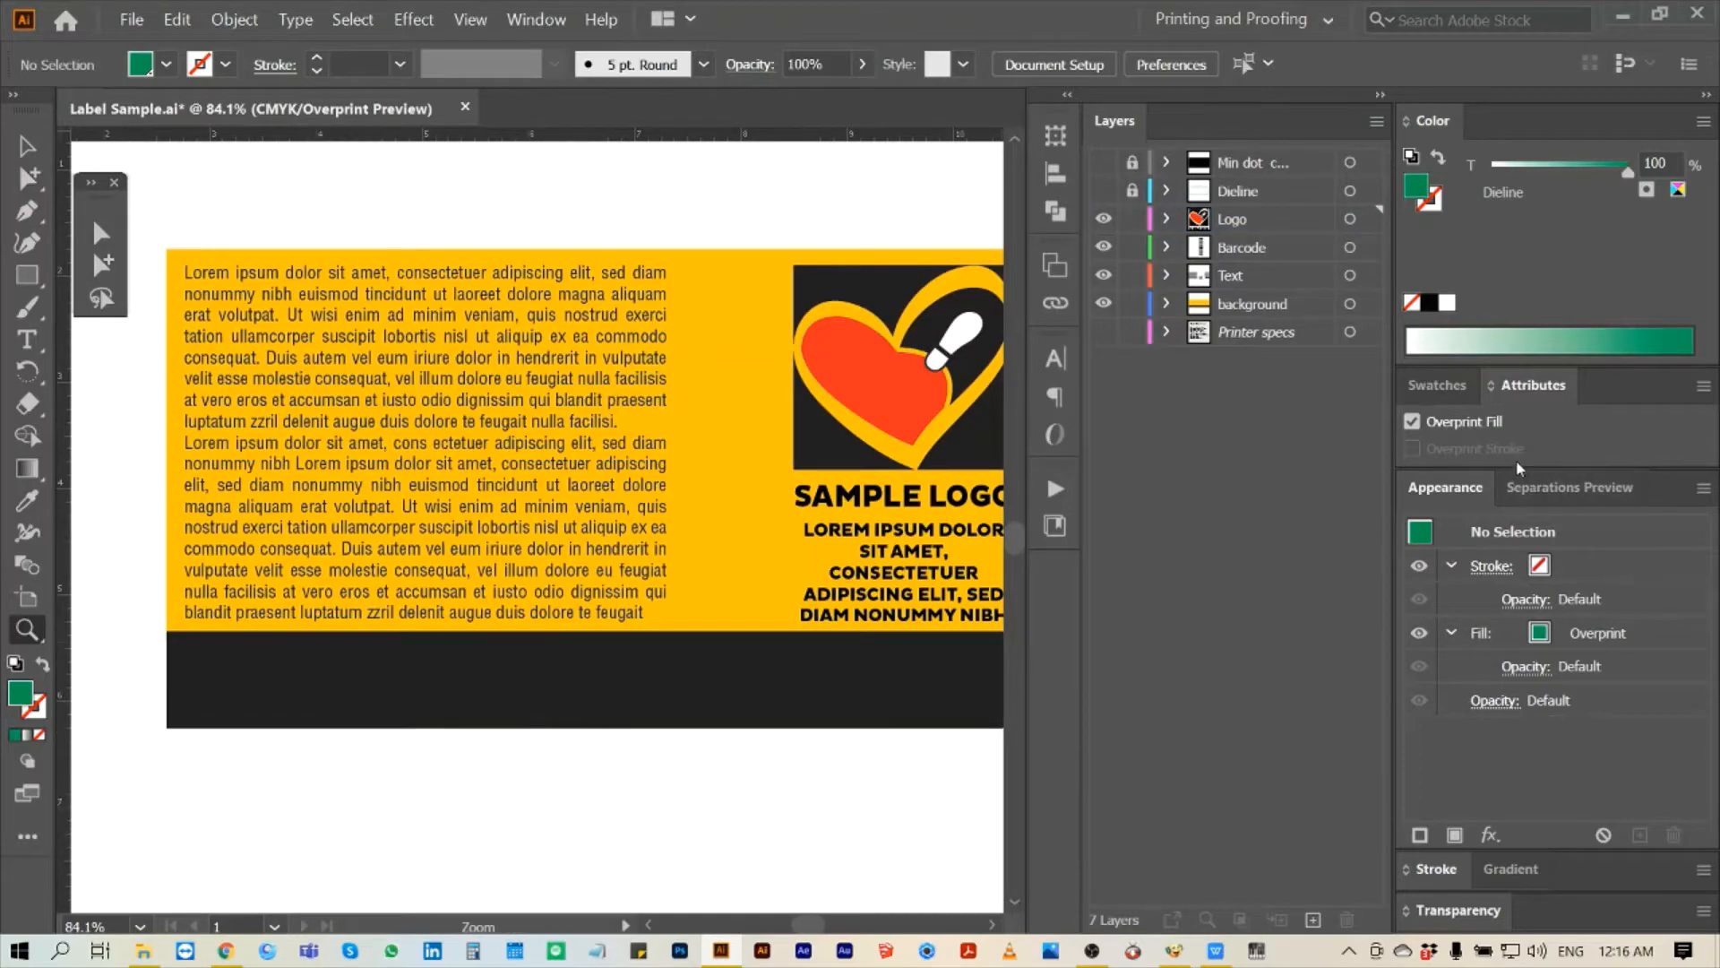
pyautogui.click(1569, 486)
pyautogui.click(1416, 668)
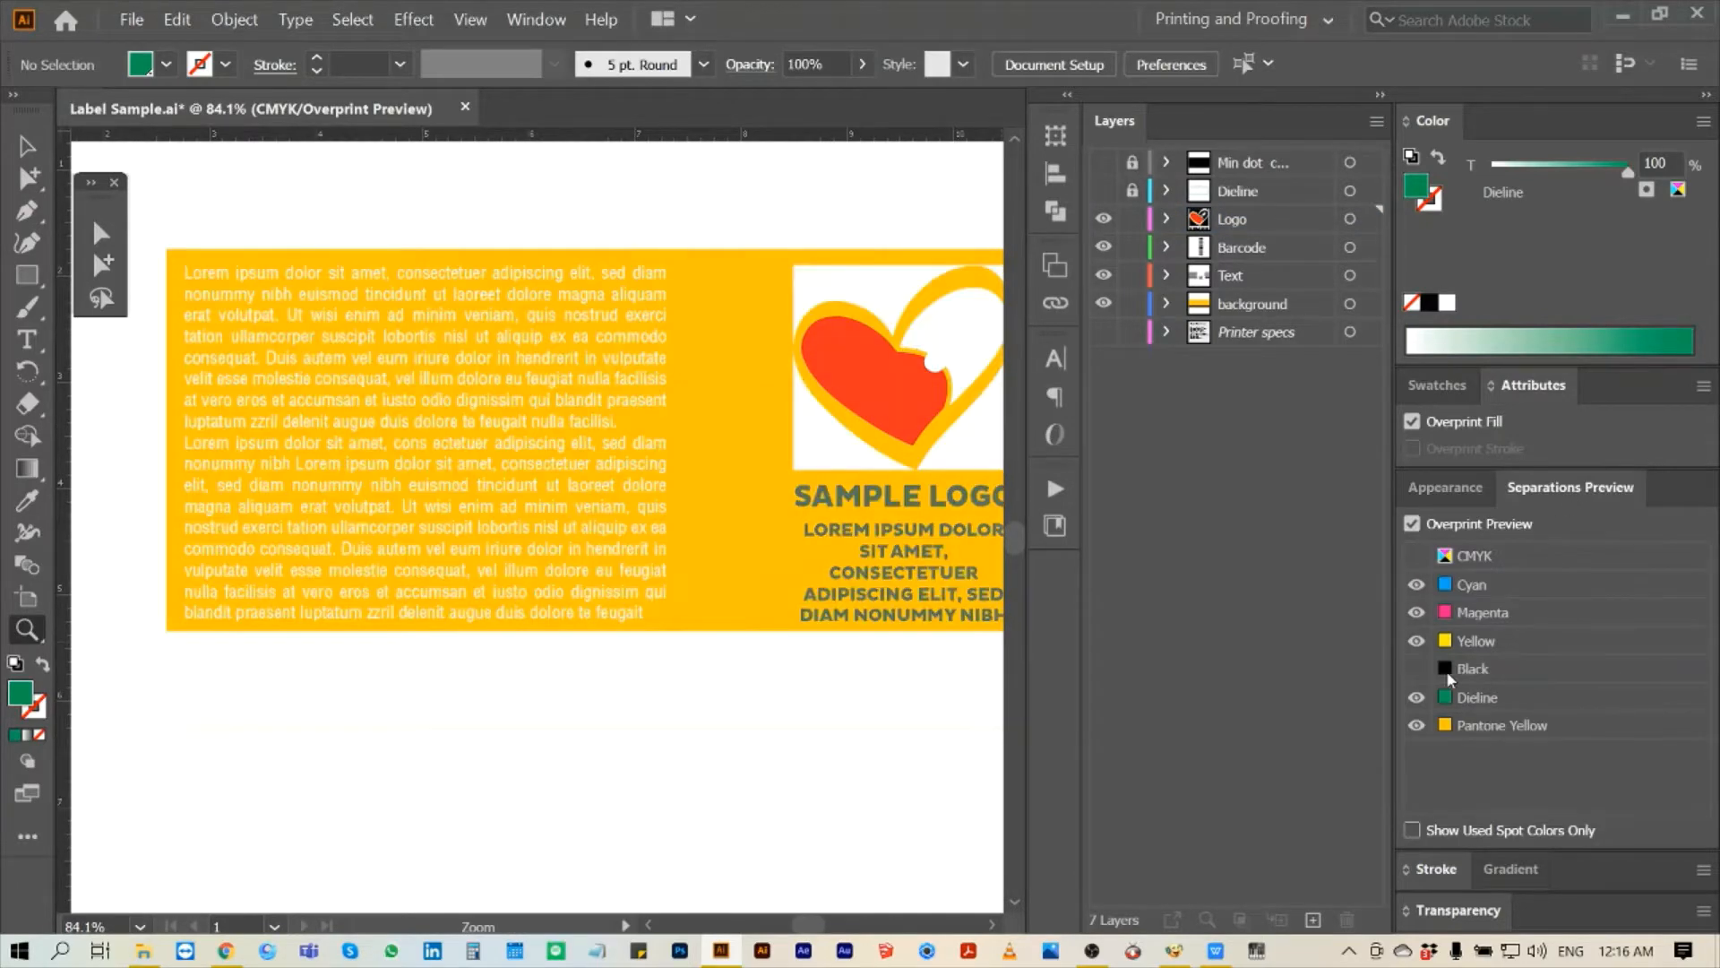
# - Make the fill of the long black text paragraph on the label overprint, and show the Black plate again
pyautogui.click(101, 263)
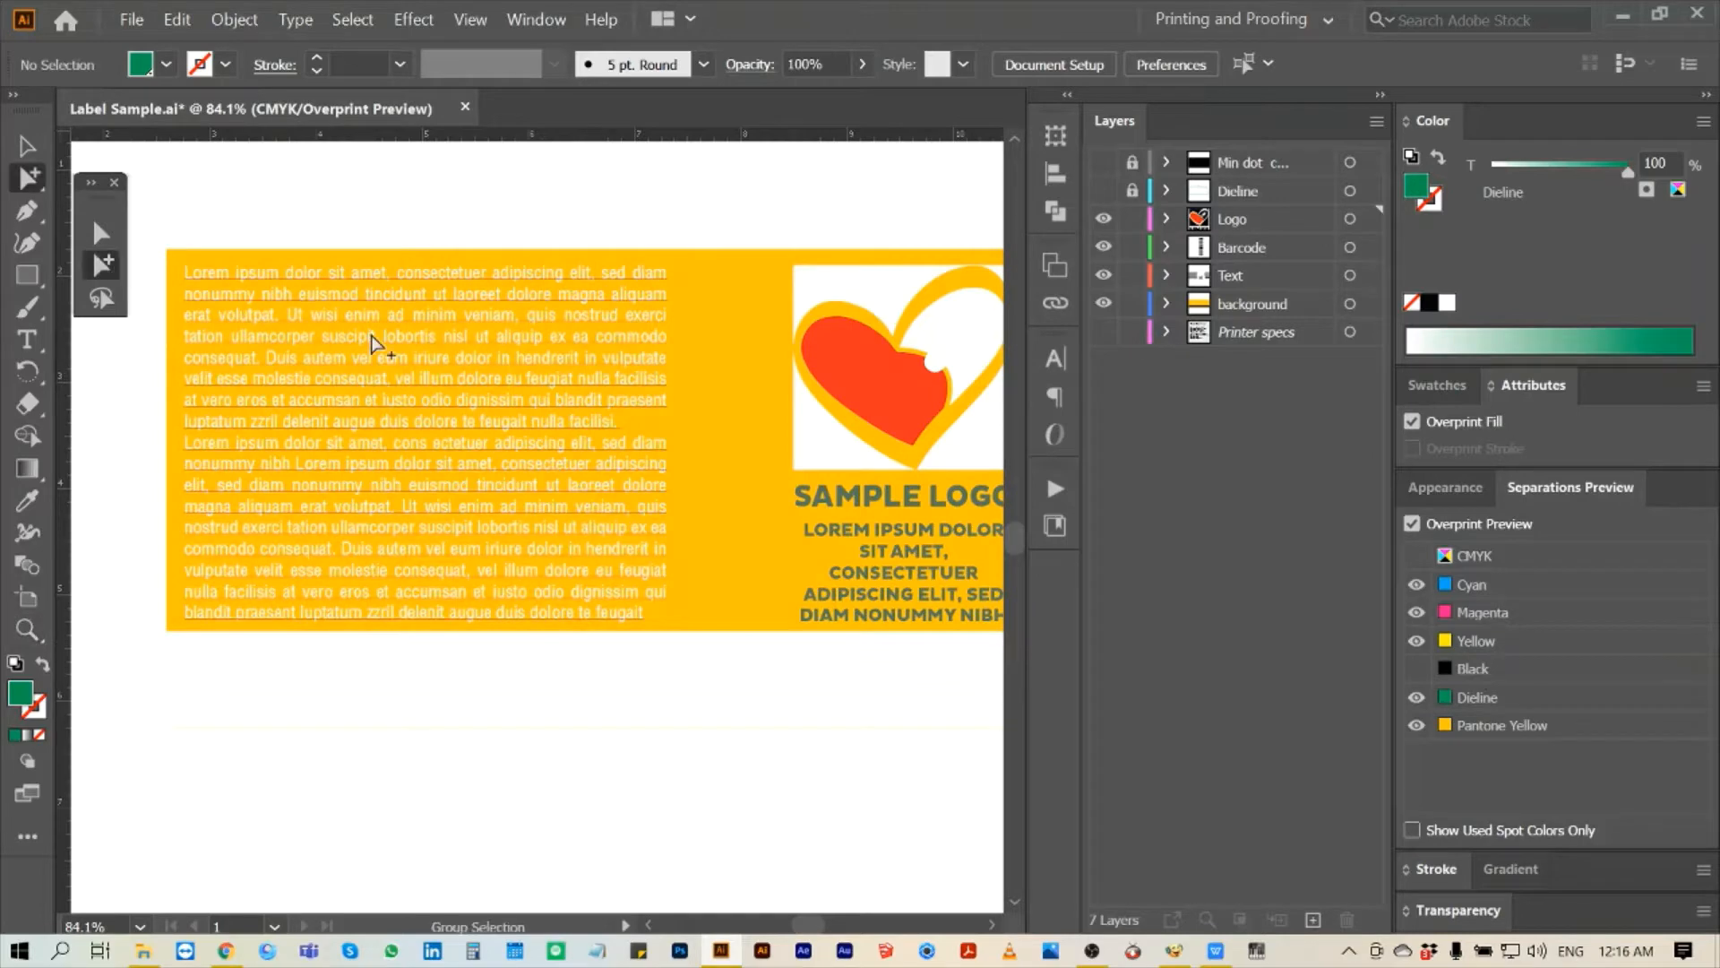
pyautogui.click(376, 338)
pyautogui.click(1413, 421)
pyautogui.click(836, 184)
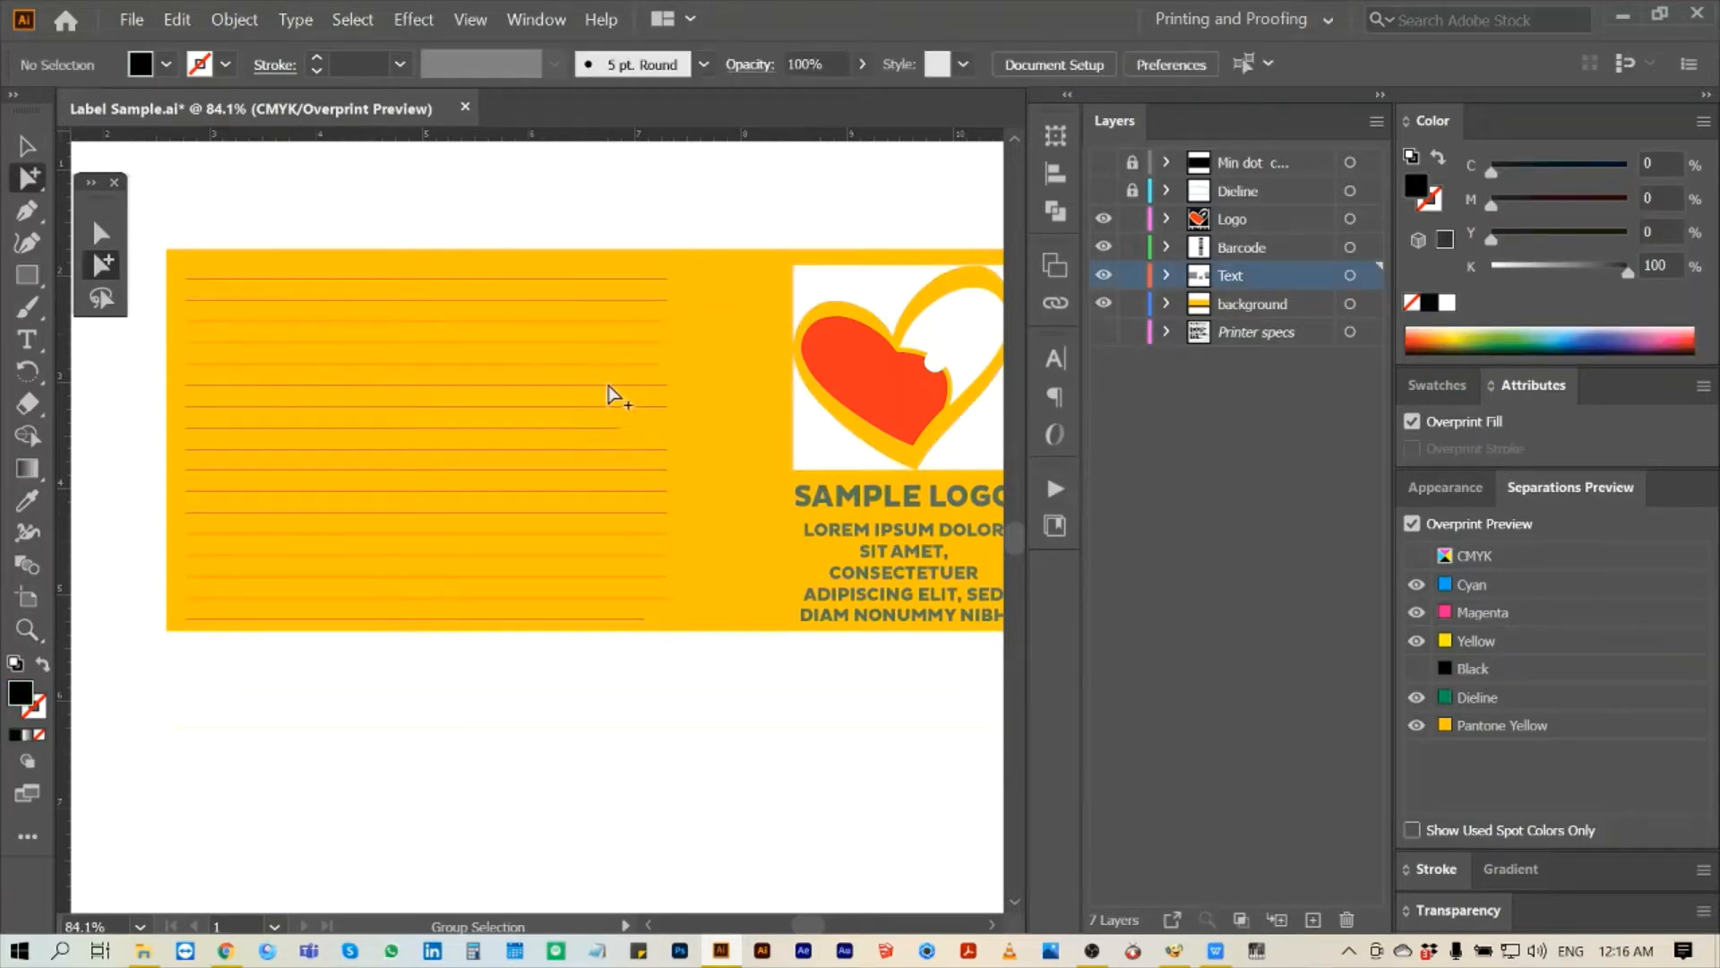
pyautogui.click(1417, 668)
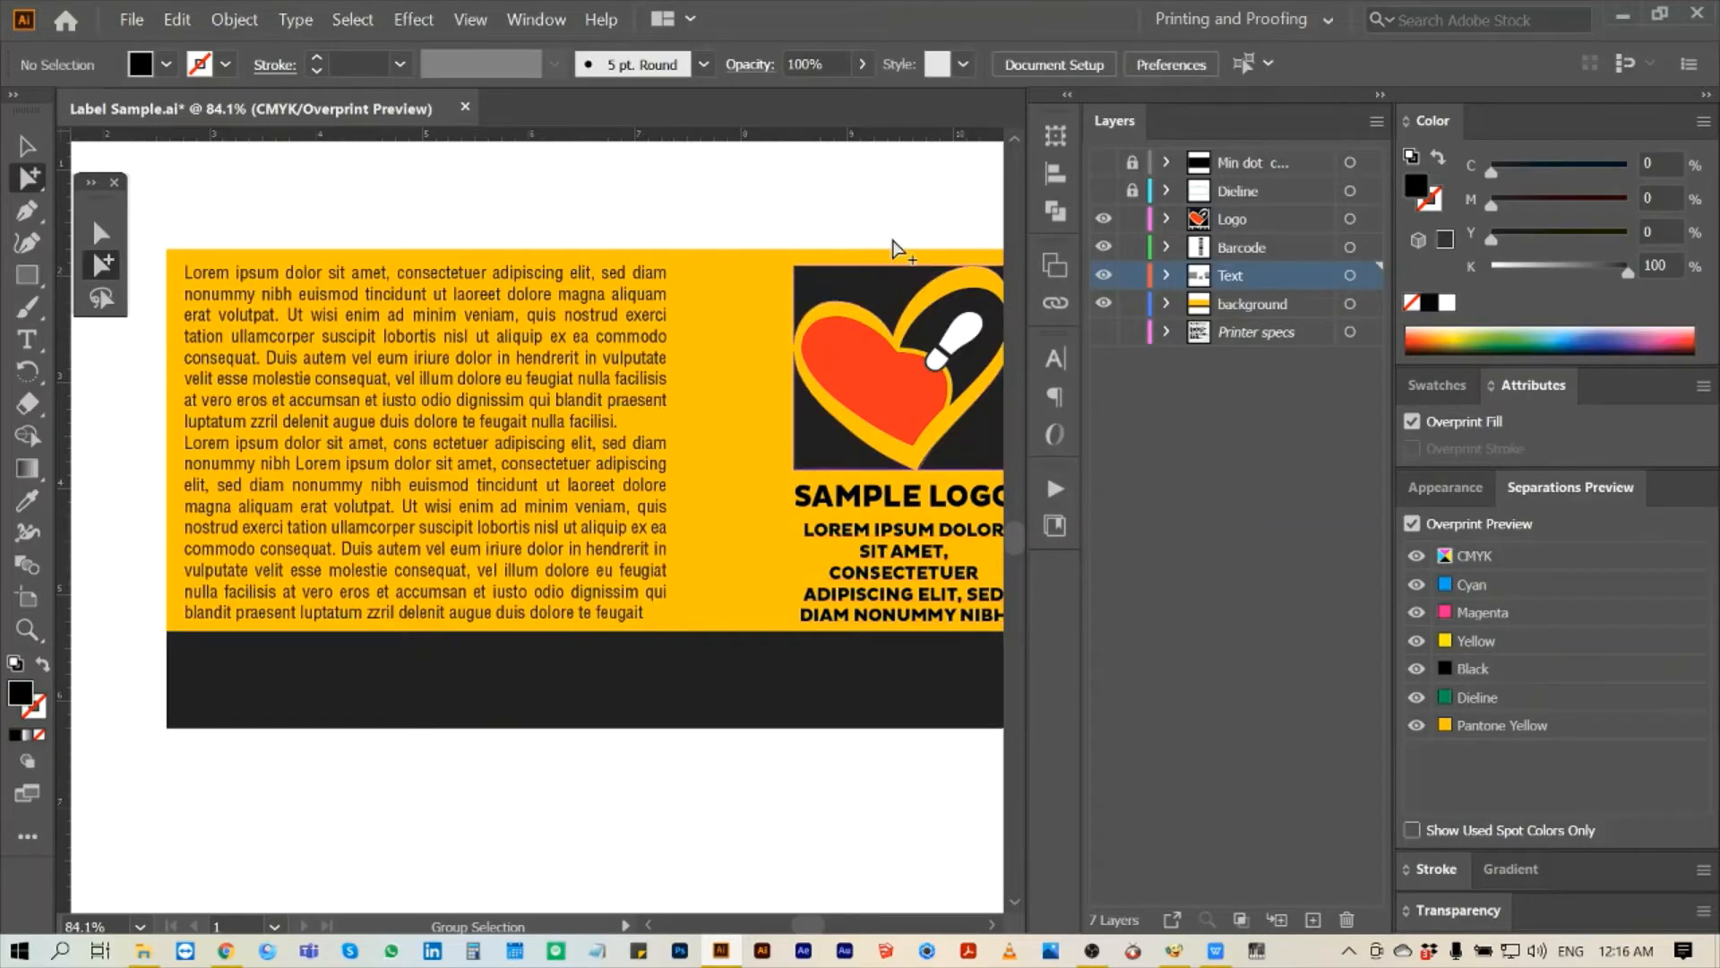
# - Select the logo's black compound path and check it with the Black plate hidden and shown
pyautogui.moveTo(836, 212); pyautogui.dragTo(386, 228)
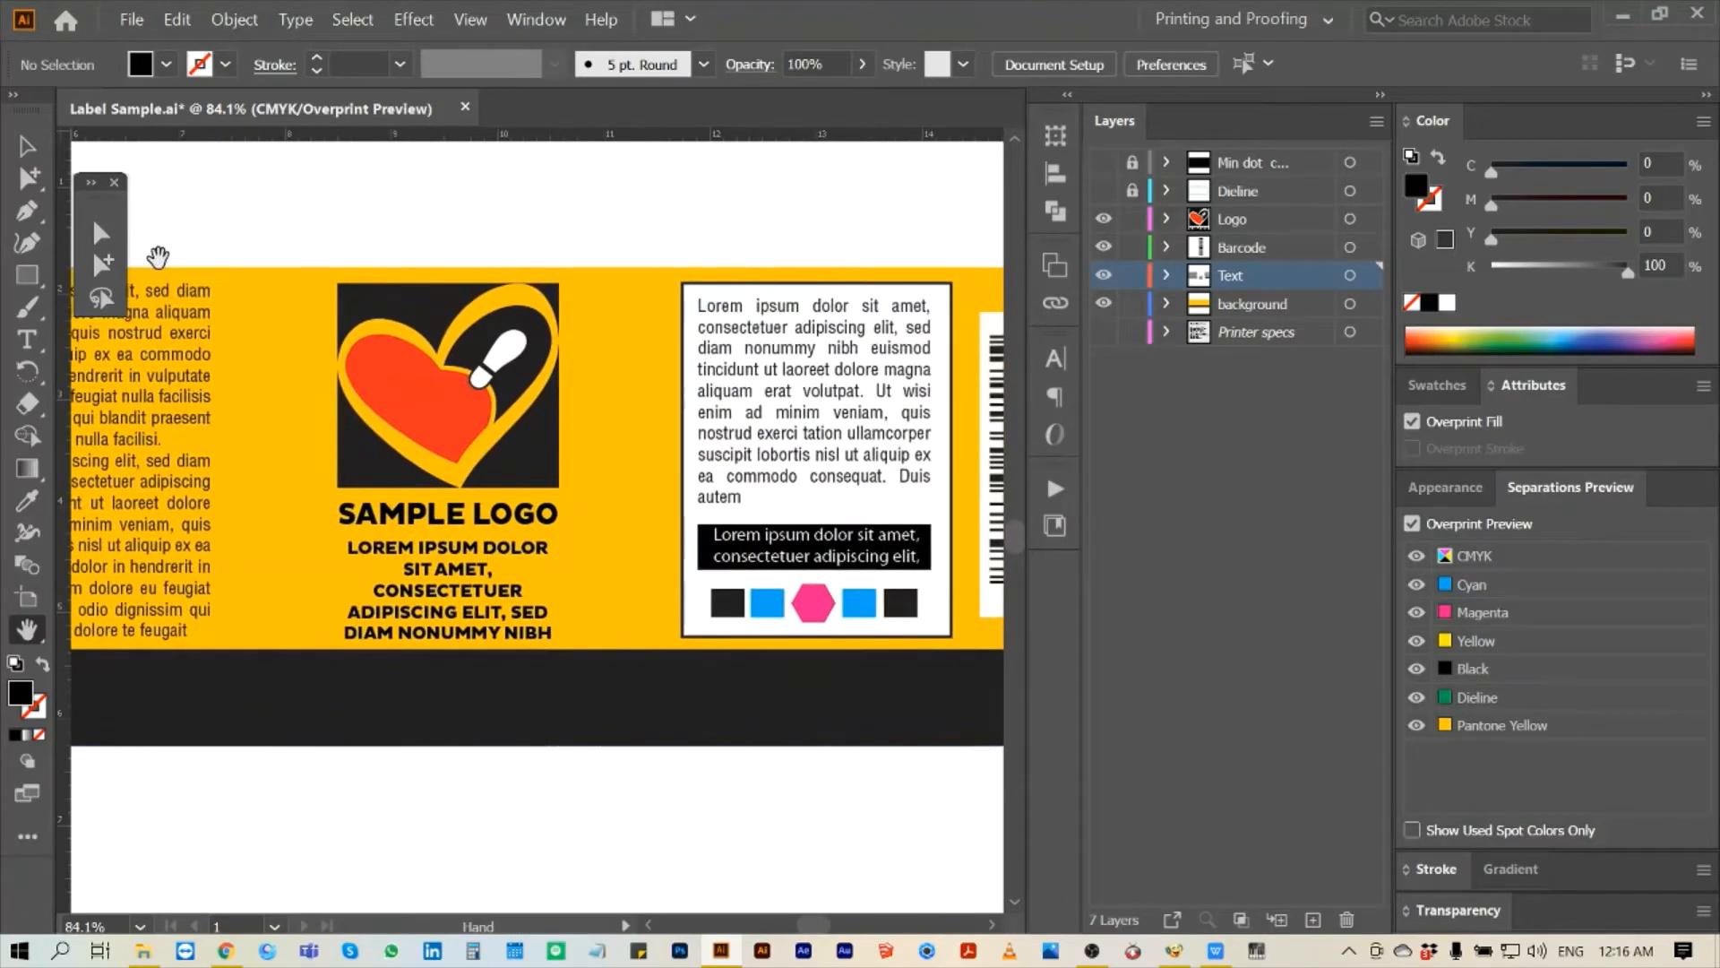
pyautogui.click(102, 262)
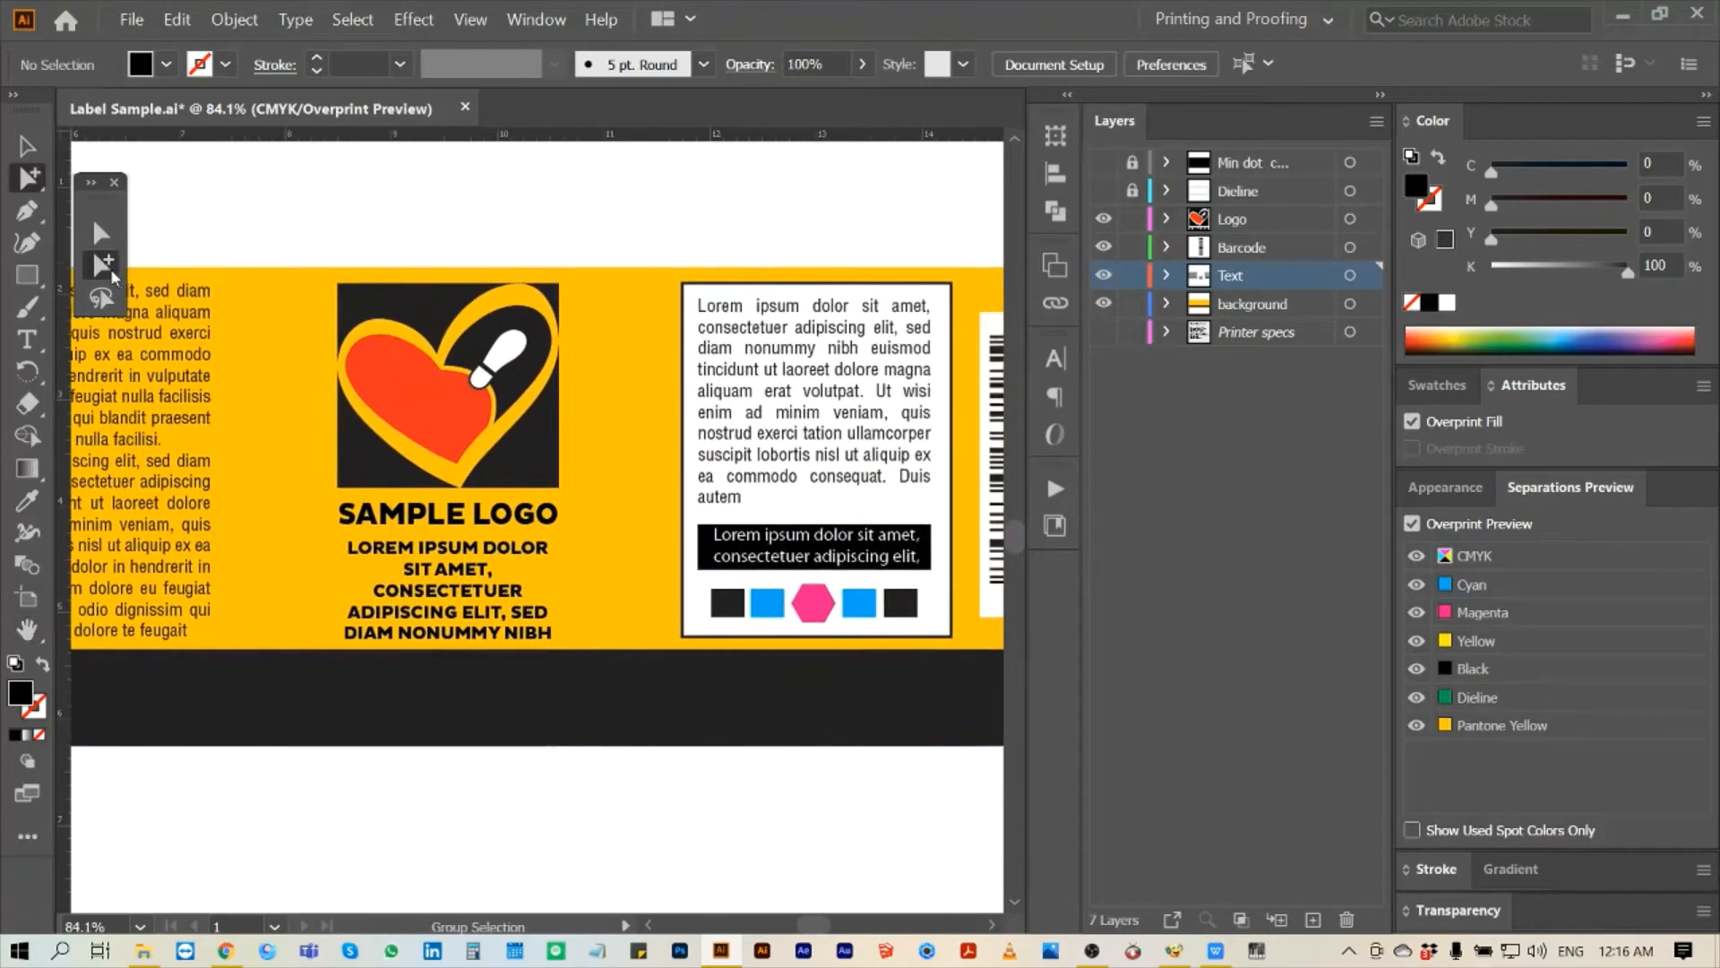
pyautogui.click(414, 309)
pyautogui.press('z')
pyautogui.moveTo(289, 251); pyautogui.dragTo(527, 457)
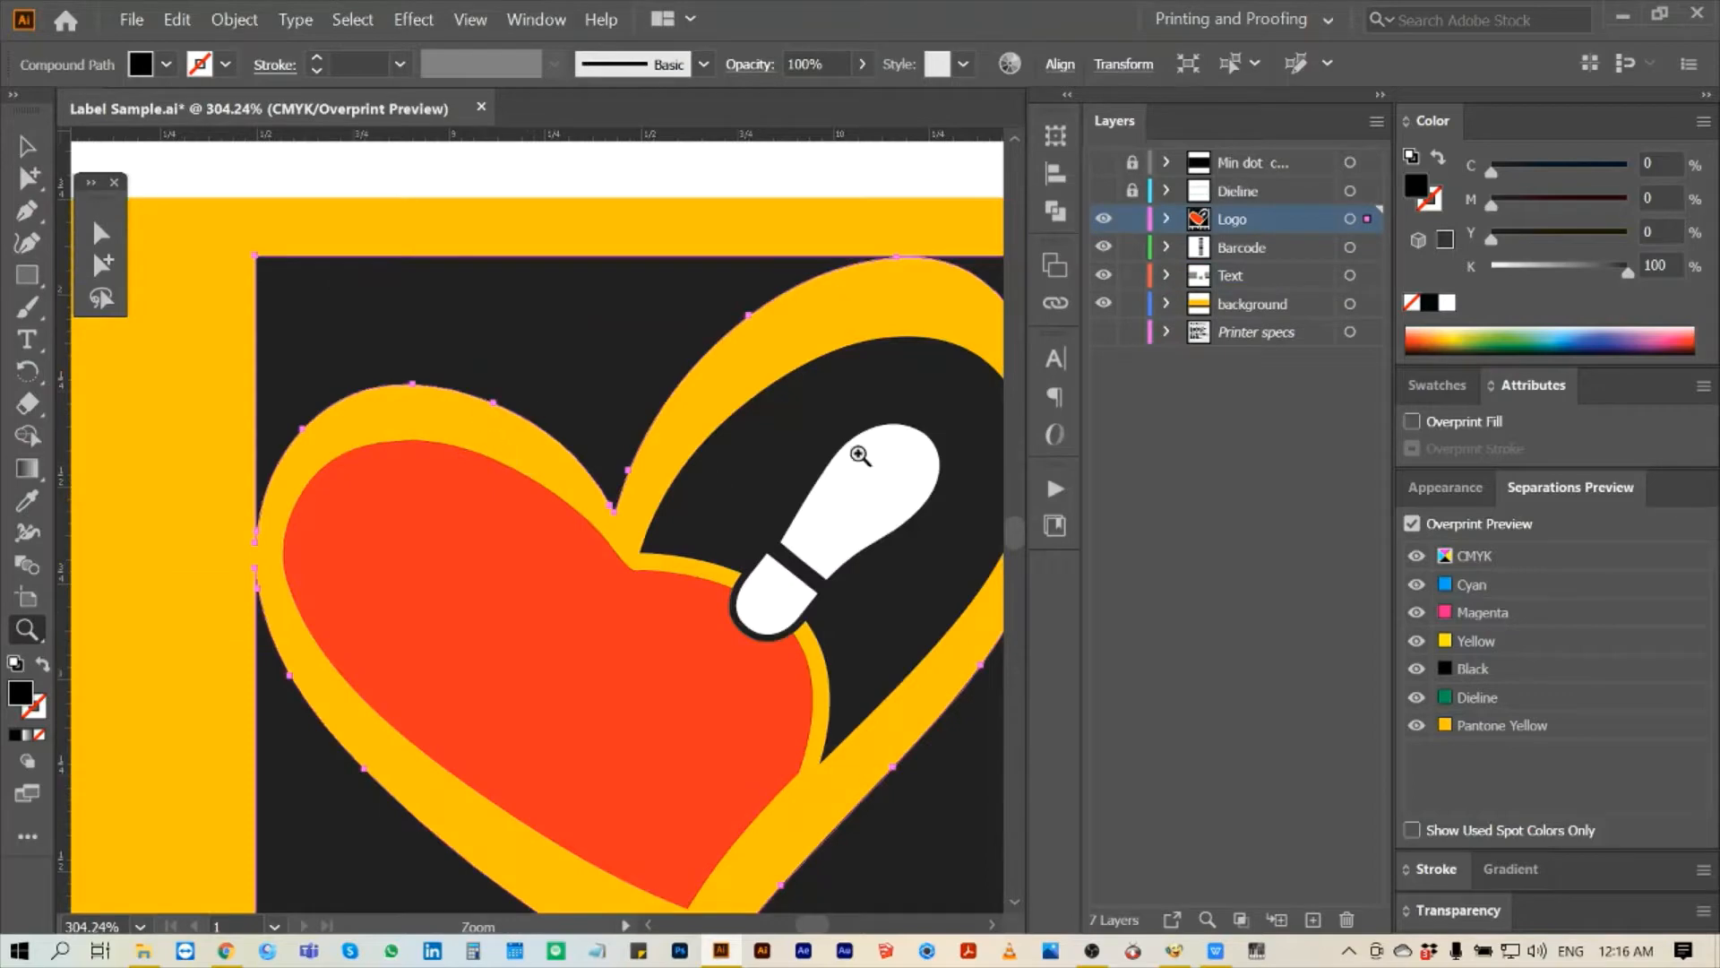
pyautogui.click(1530, 676)
pyautogui.click(1416, 668)
# - Duplicate the black fill of the logo's compound path and make the lower fill white
pyautogui.click(1445, 487)
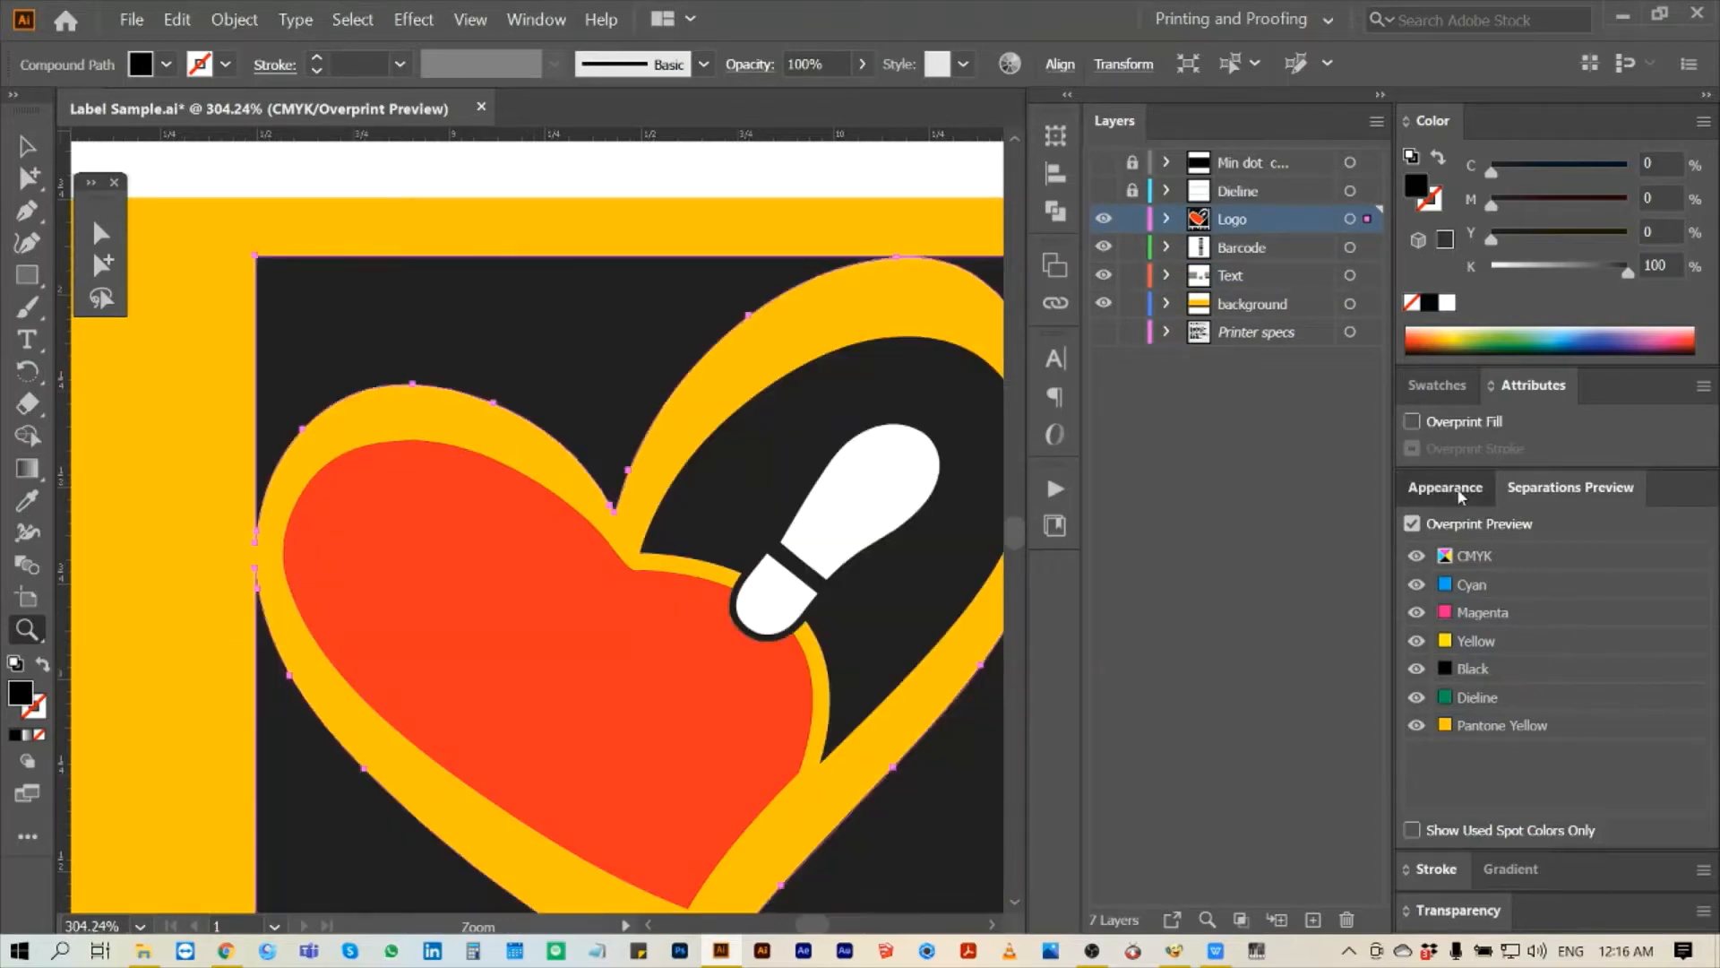
pyautogui.click(1604, 632)
pyautogui.click(1639, 835)
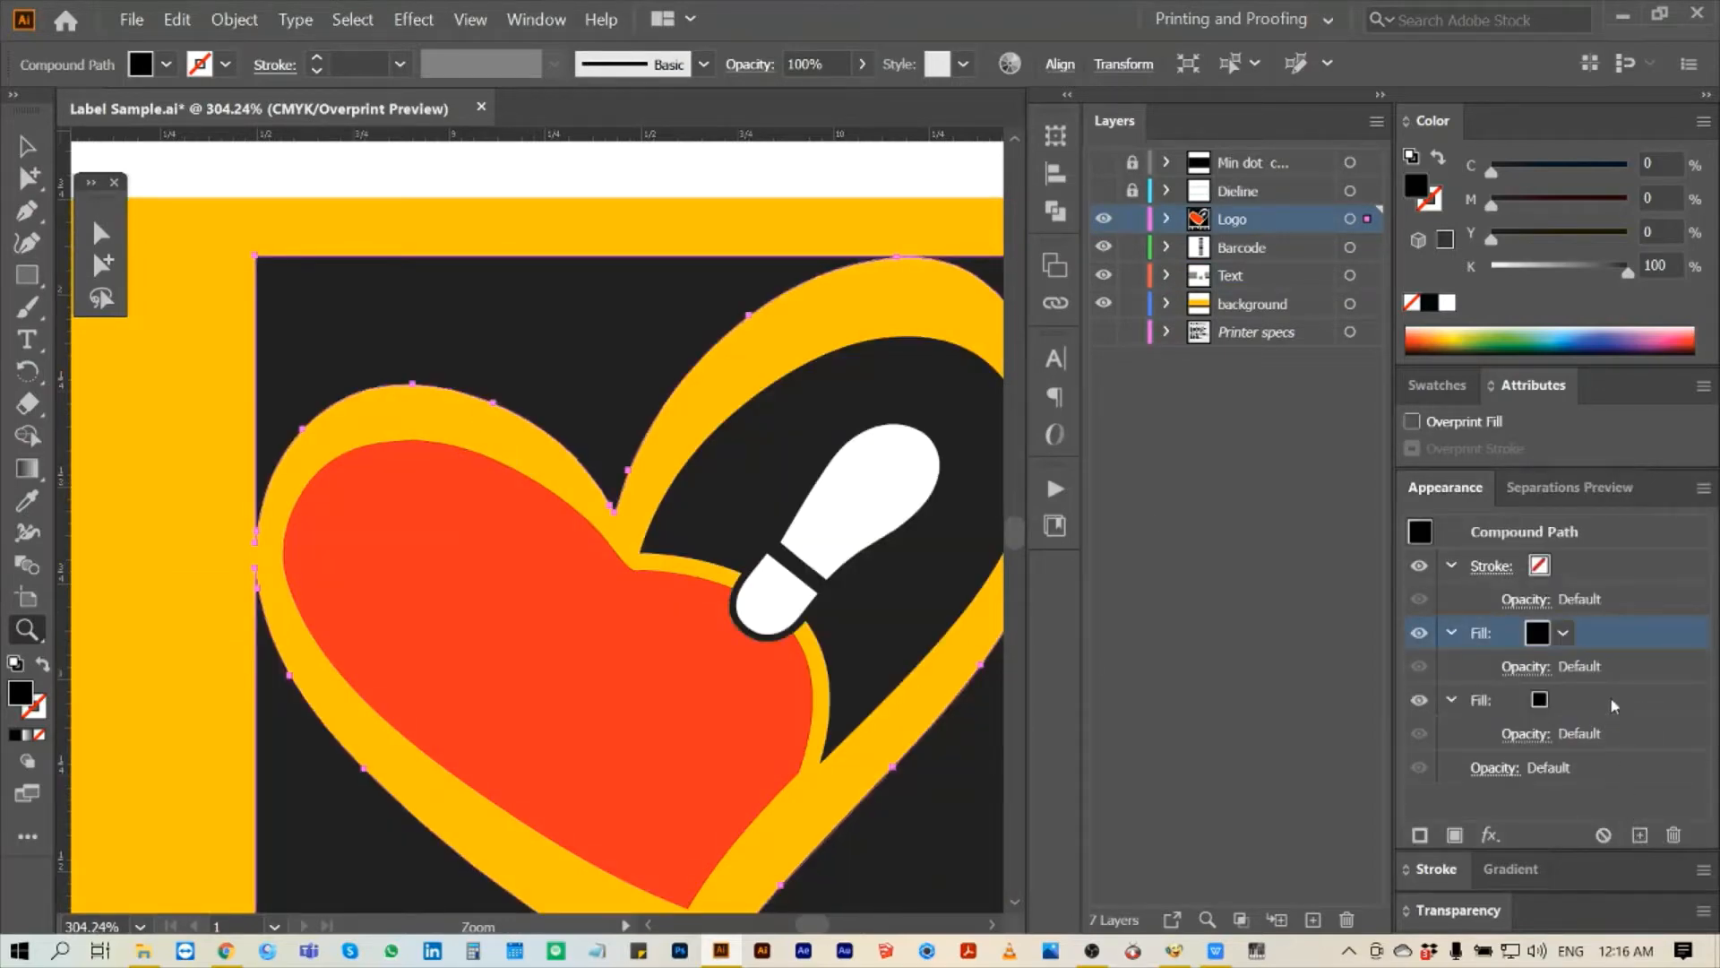
pyautogui.click(1612, 701)
pyautogui.click(1447, 303)
# - Apply an Offset Path effect of -0.2 mm with round joins to the white fill
pyautogui.click(1490, 835)
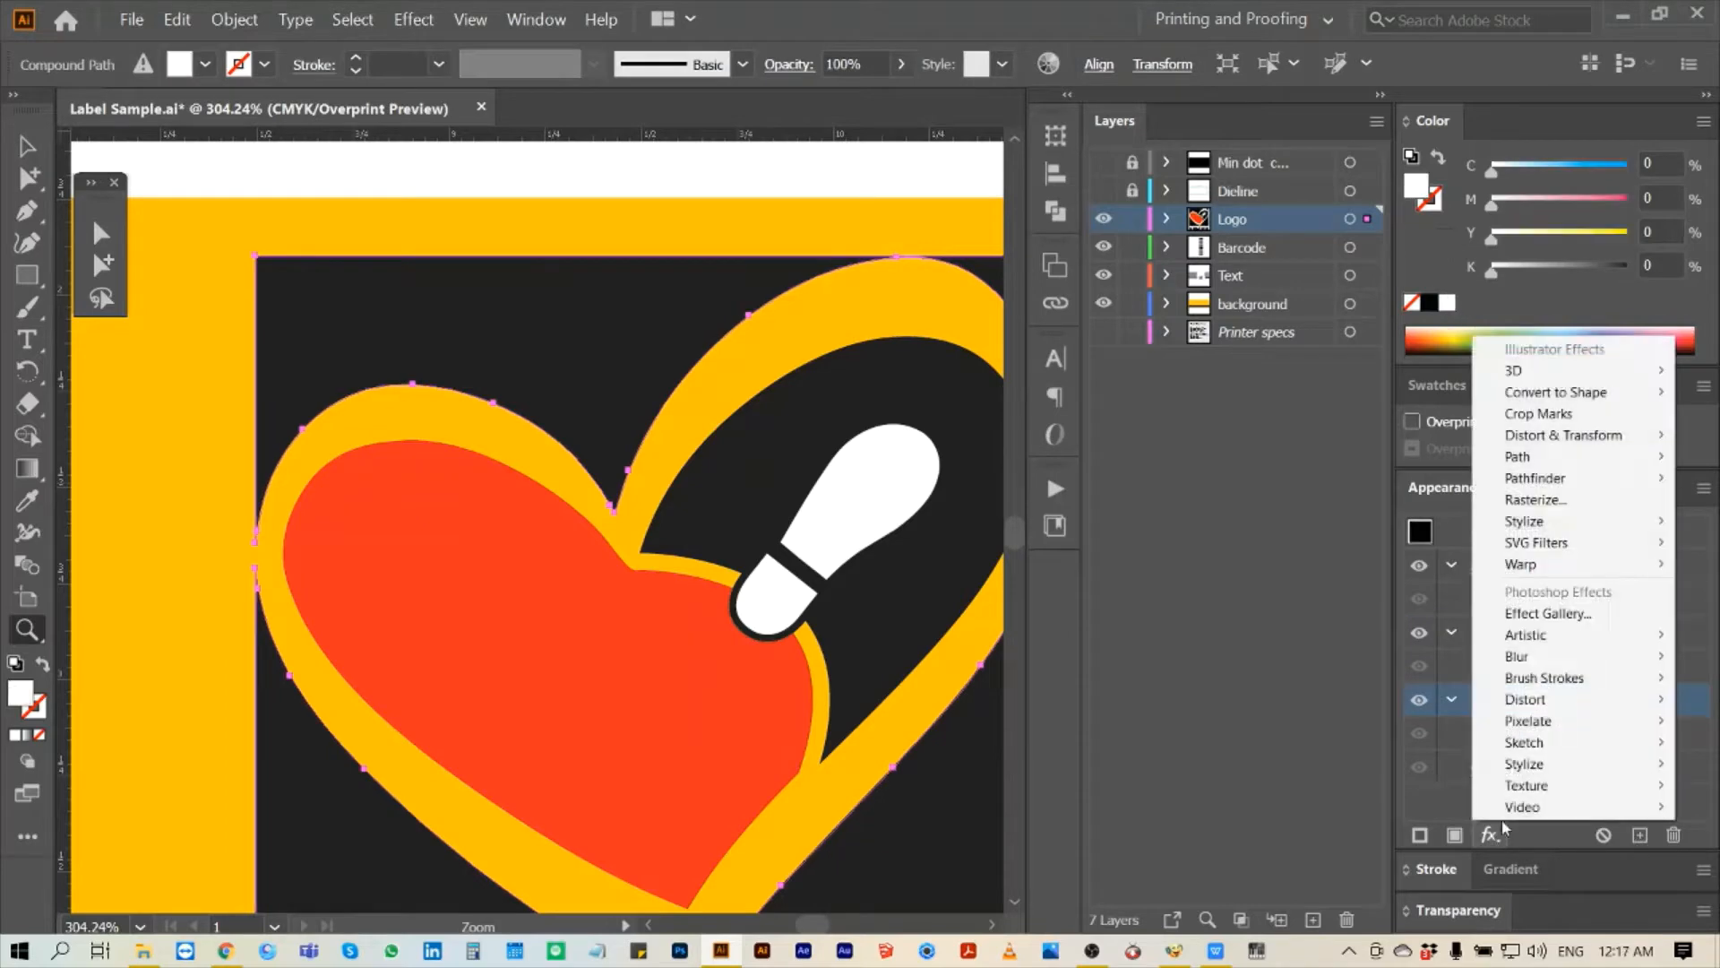
pyautogui.moveTo(1540, 458)
pyautogui.click(1371, 456)
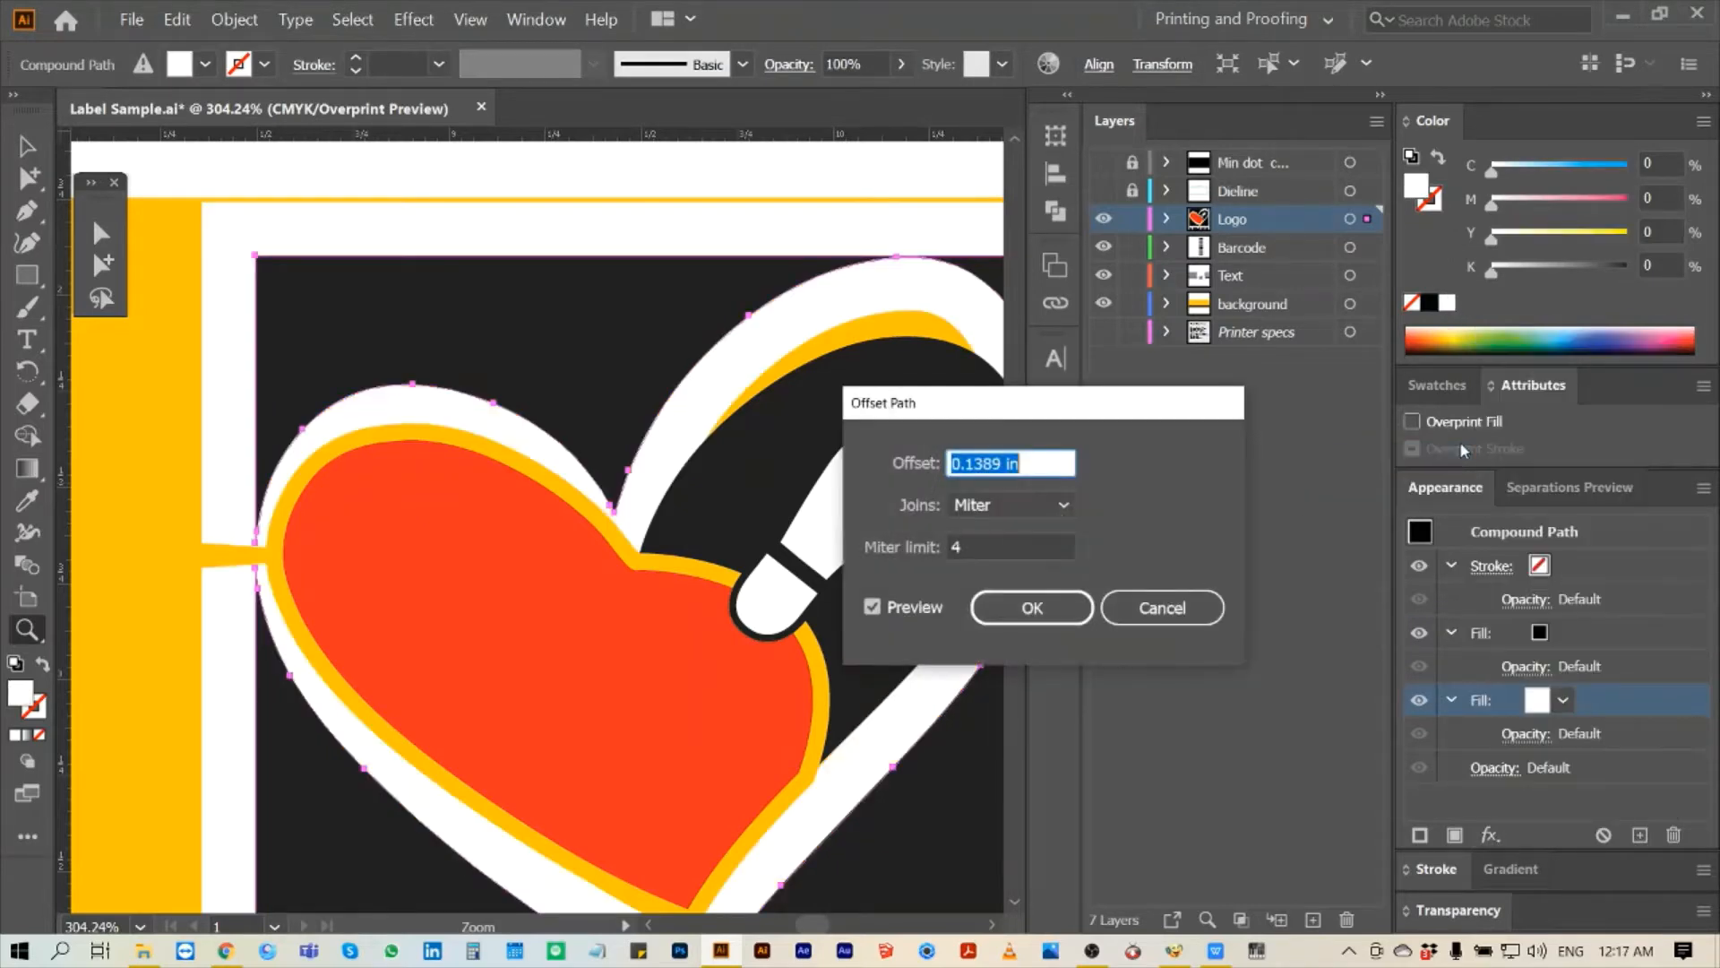
pyautogui.write('-.2mm')
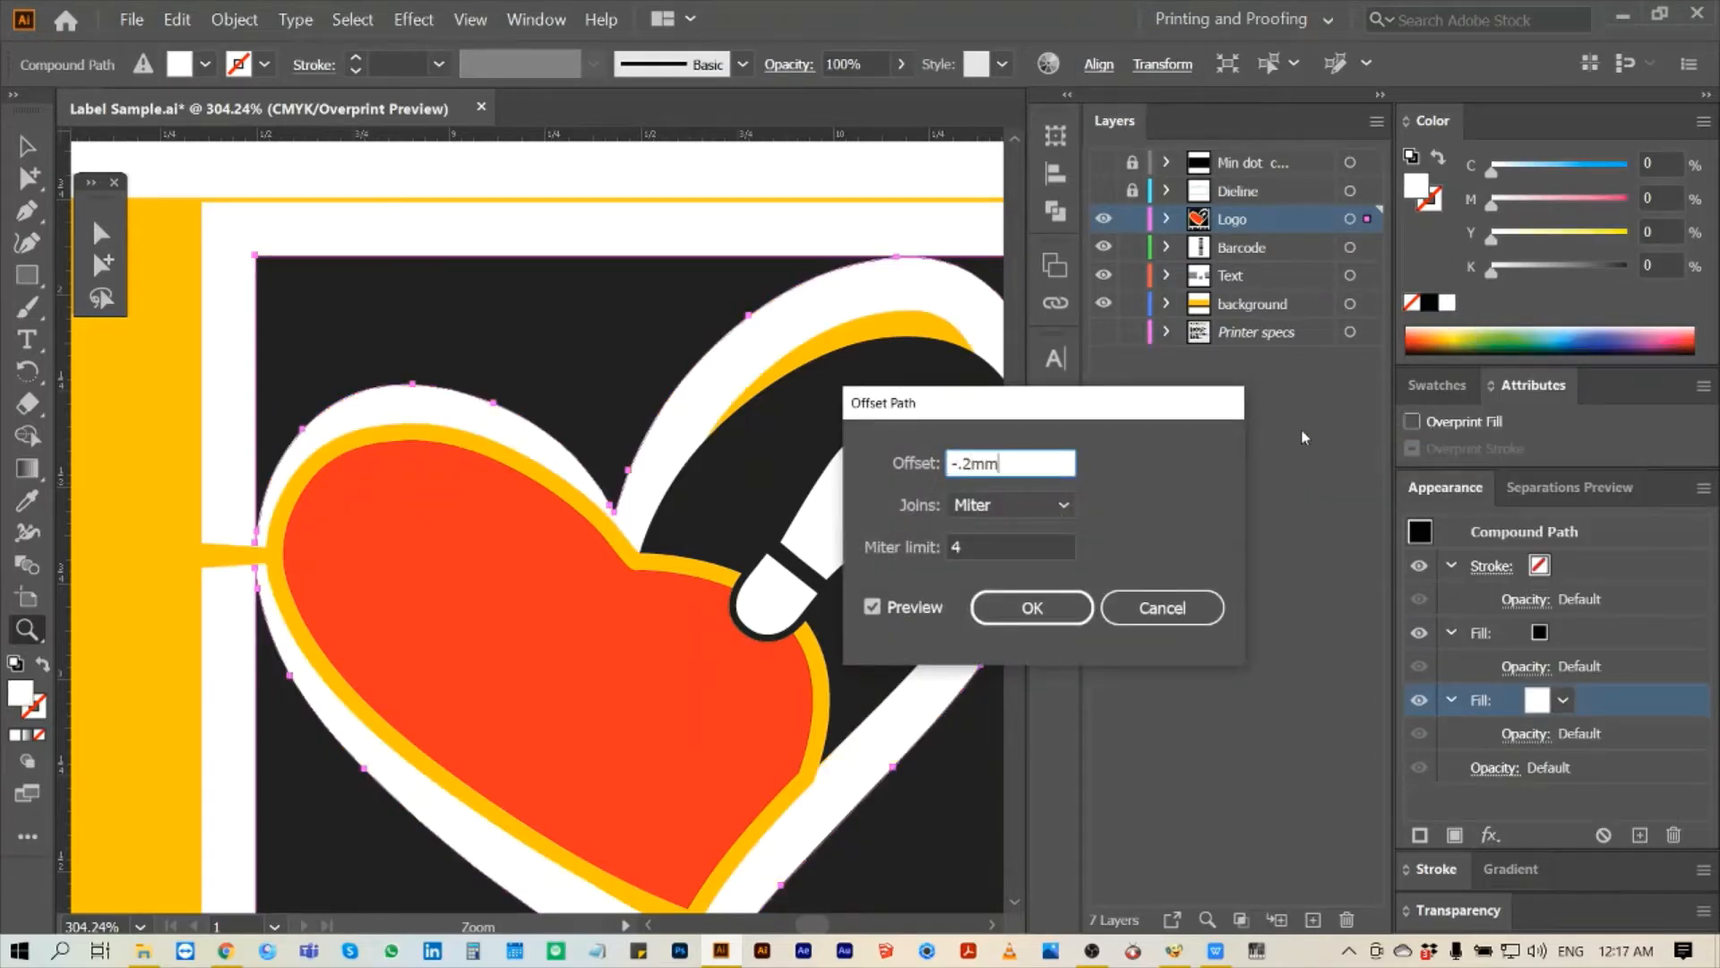
pyautogui.click(1010, 504)
pyautogui.click(986, 557)
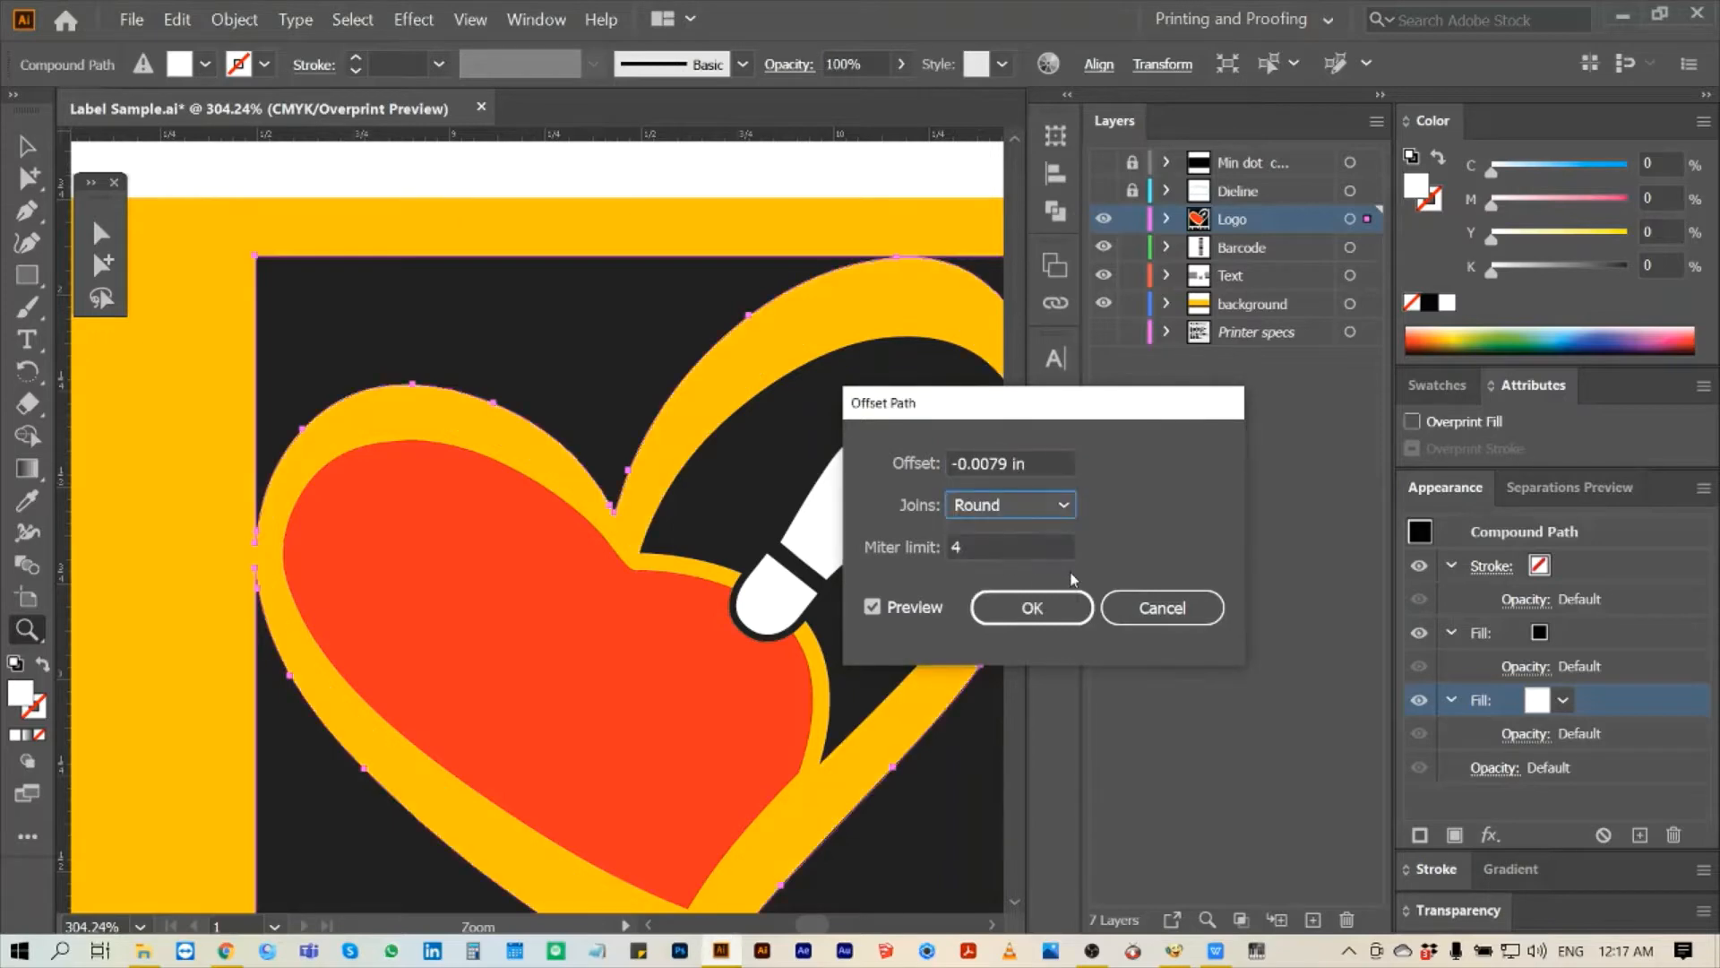
pyautogui.click(1032, 608)
# - Set the blending mode of the compound path's upper black fill to Darken
pyautogui.click(1530, 670)
pyautogui.click(1308, 719)
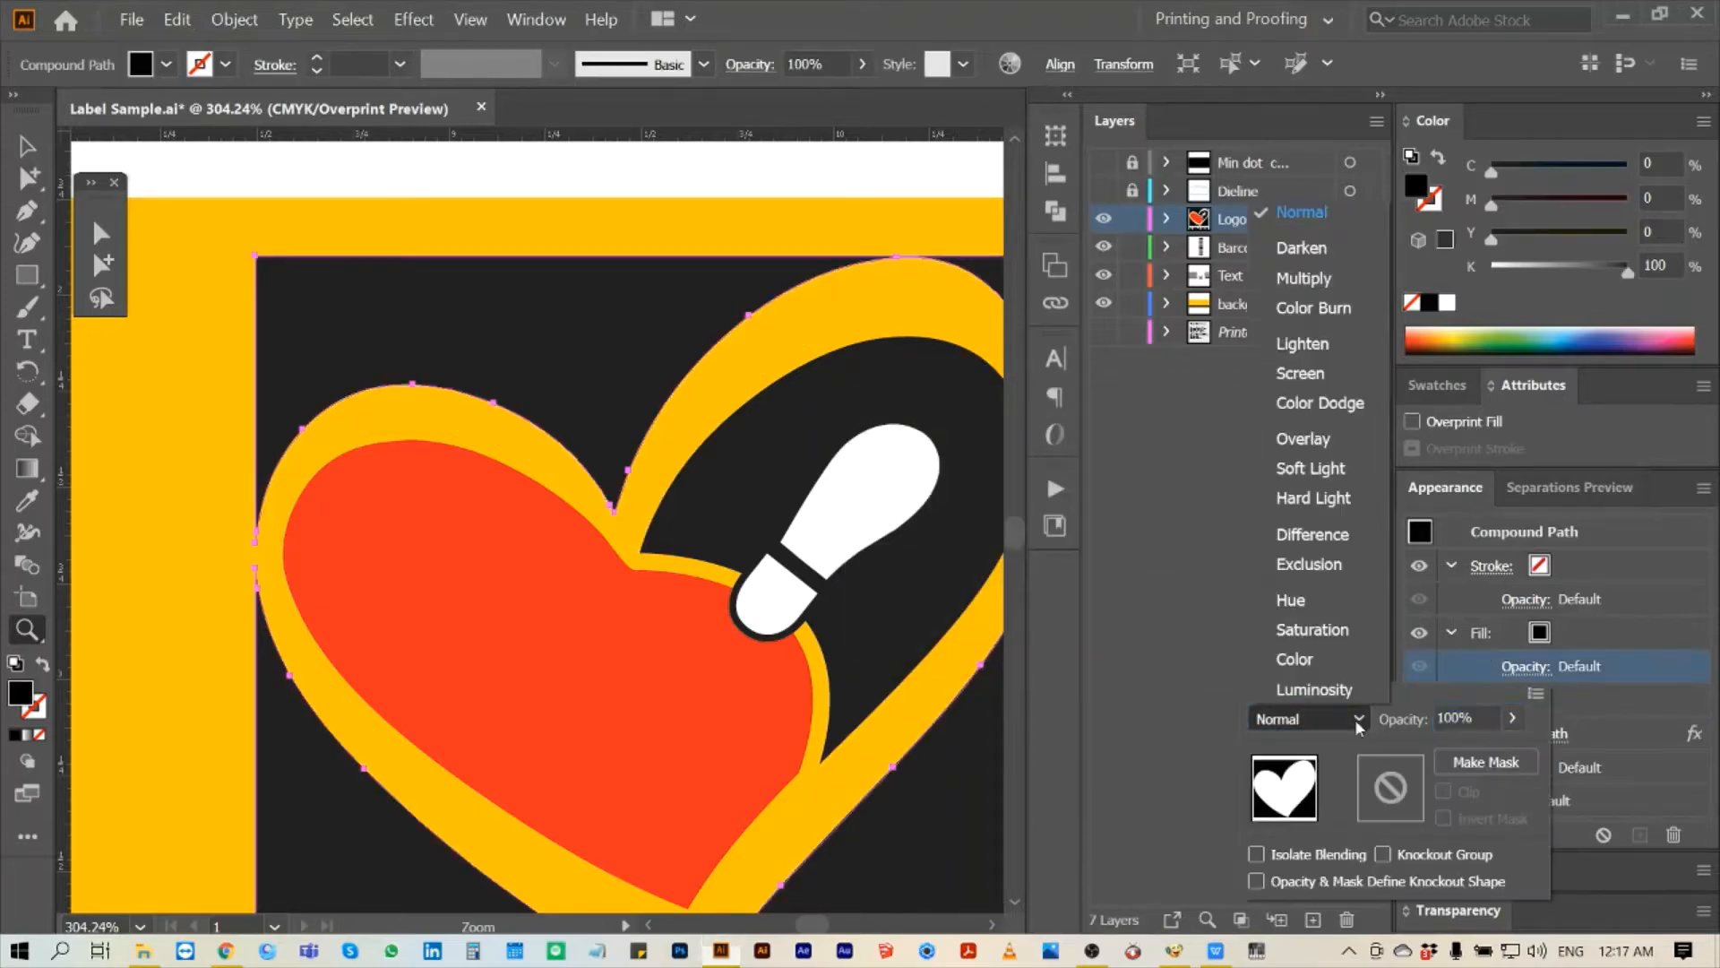
pyautogui.click(1305, 258)
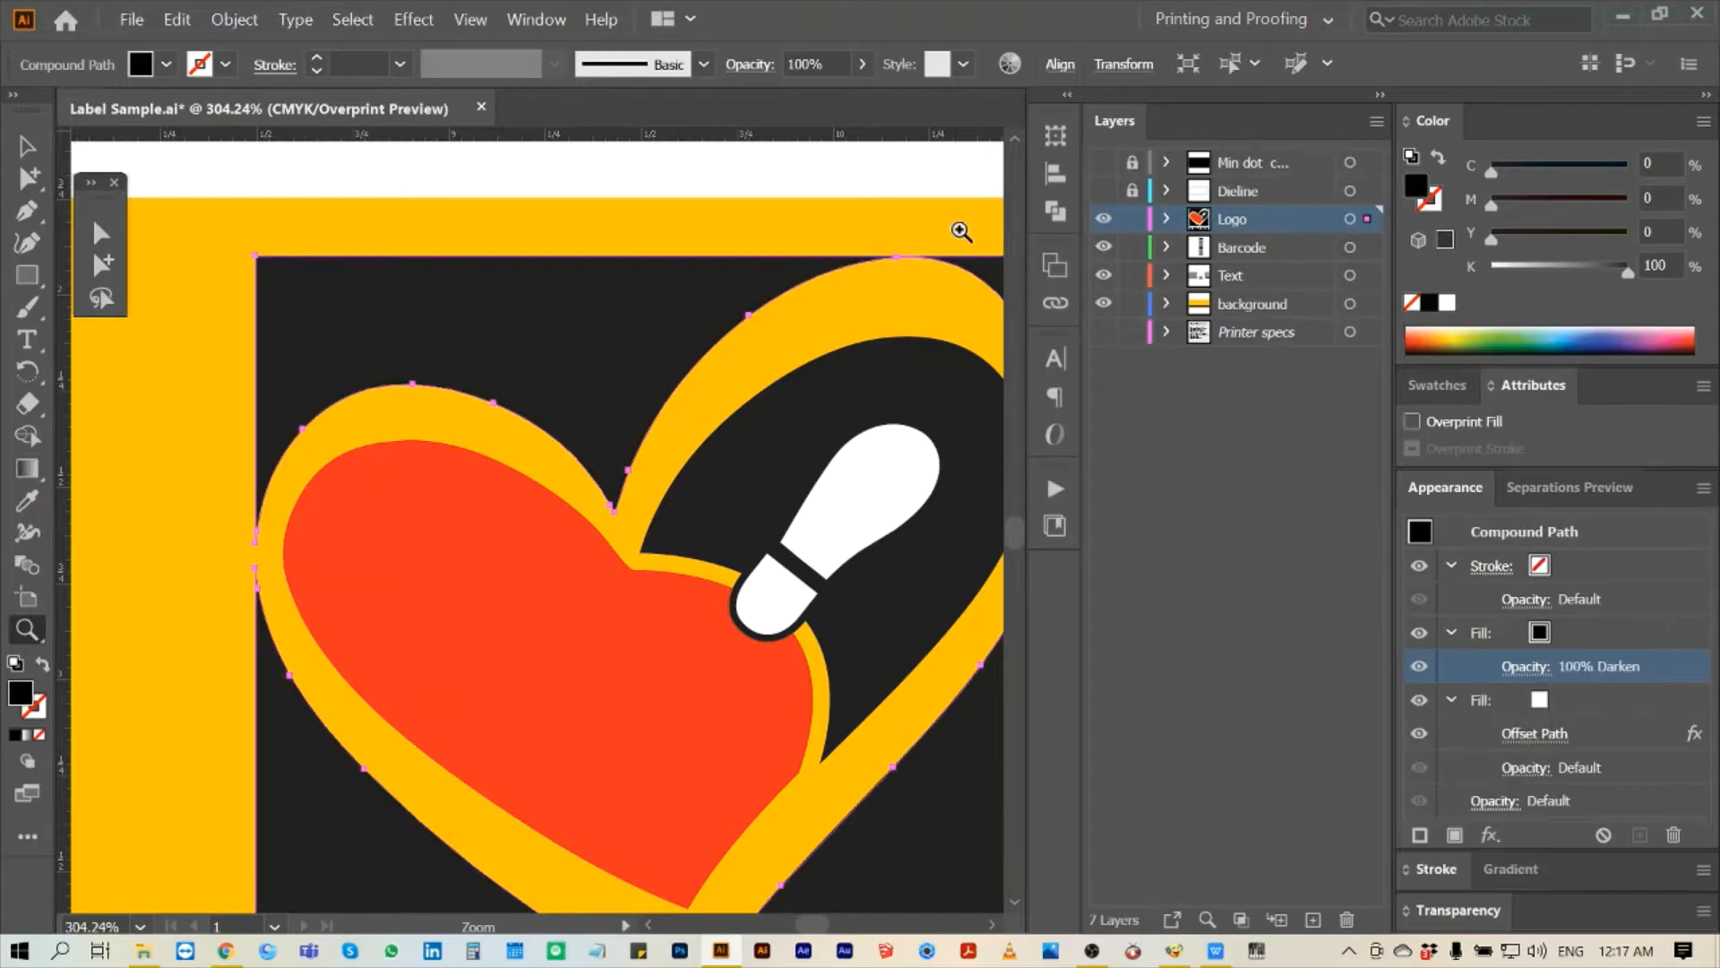
# - Switch the rulers to millimeters and inspect the overlap along the black shape's edge, toggling the Black plate
pyautogui.rightClick(894, 136)
pyautogui.click(968, 216)
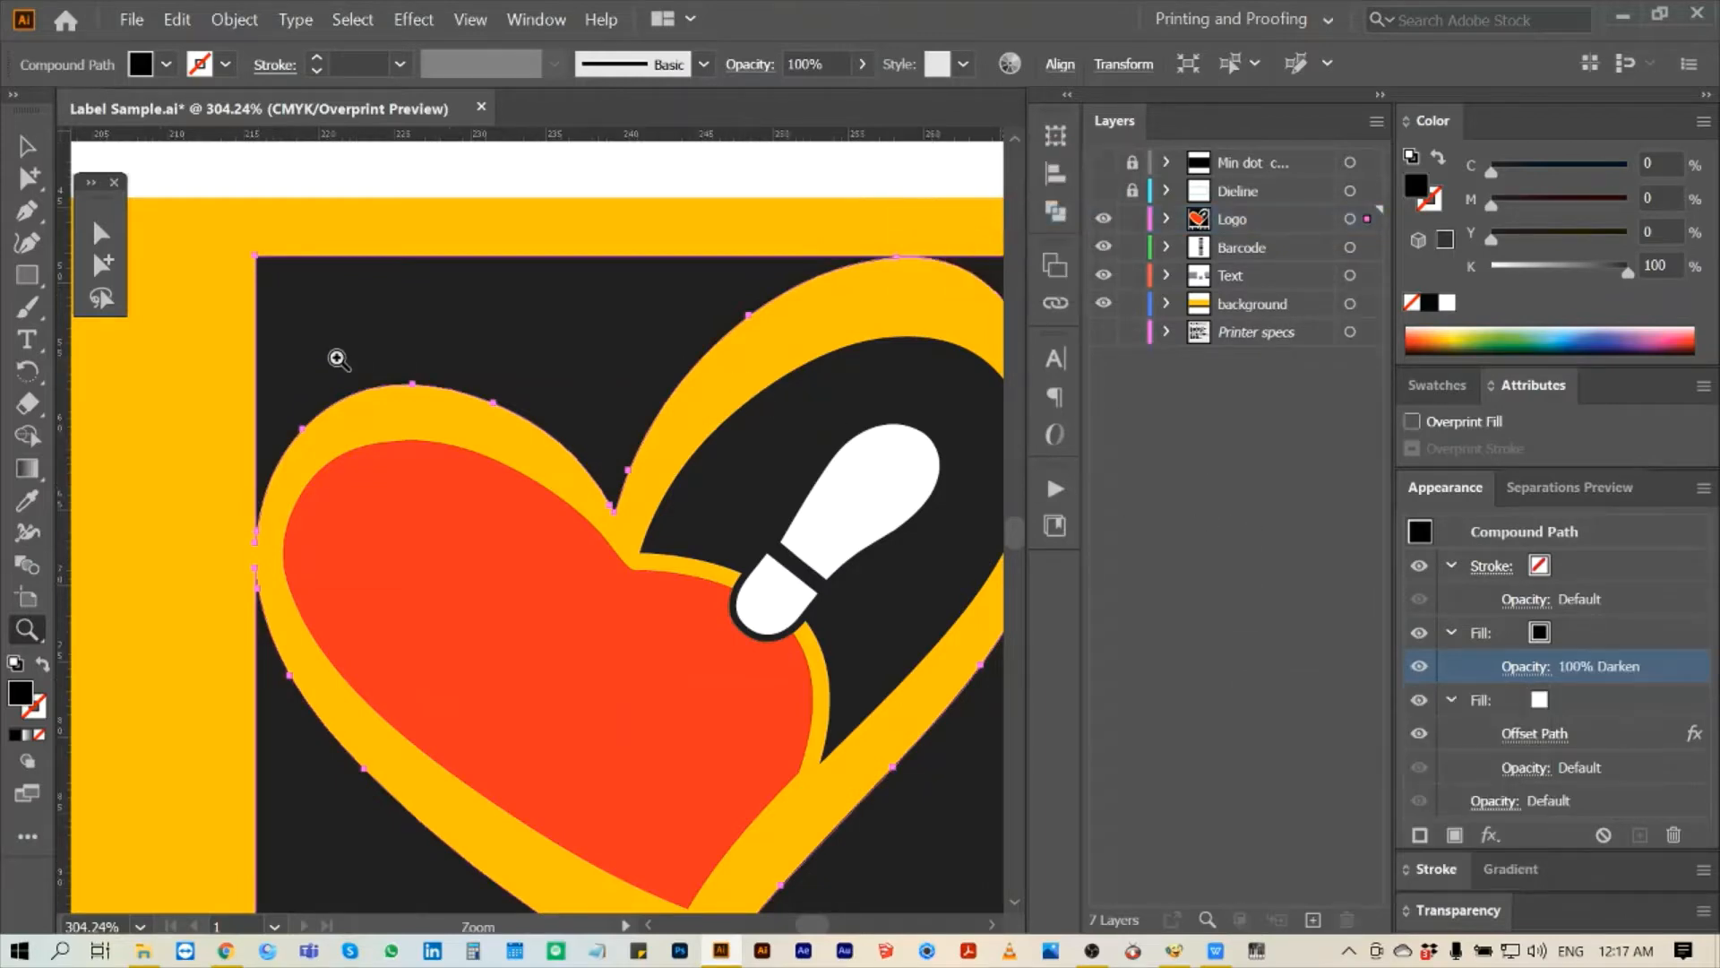
pyautogui.moveTo(276, 479); pyautogui.dragTo(409, 547)
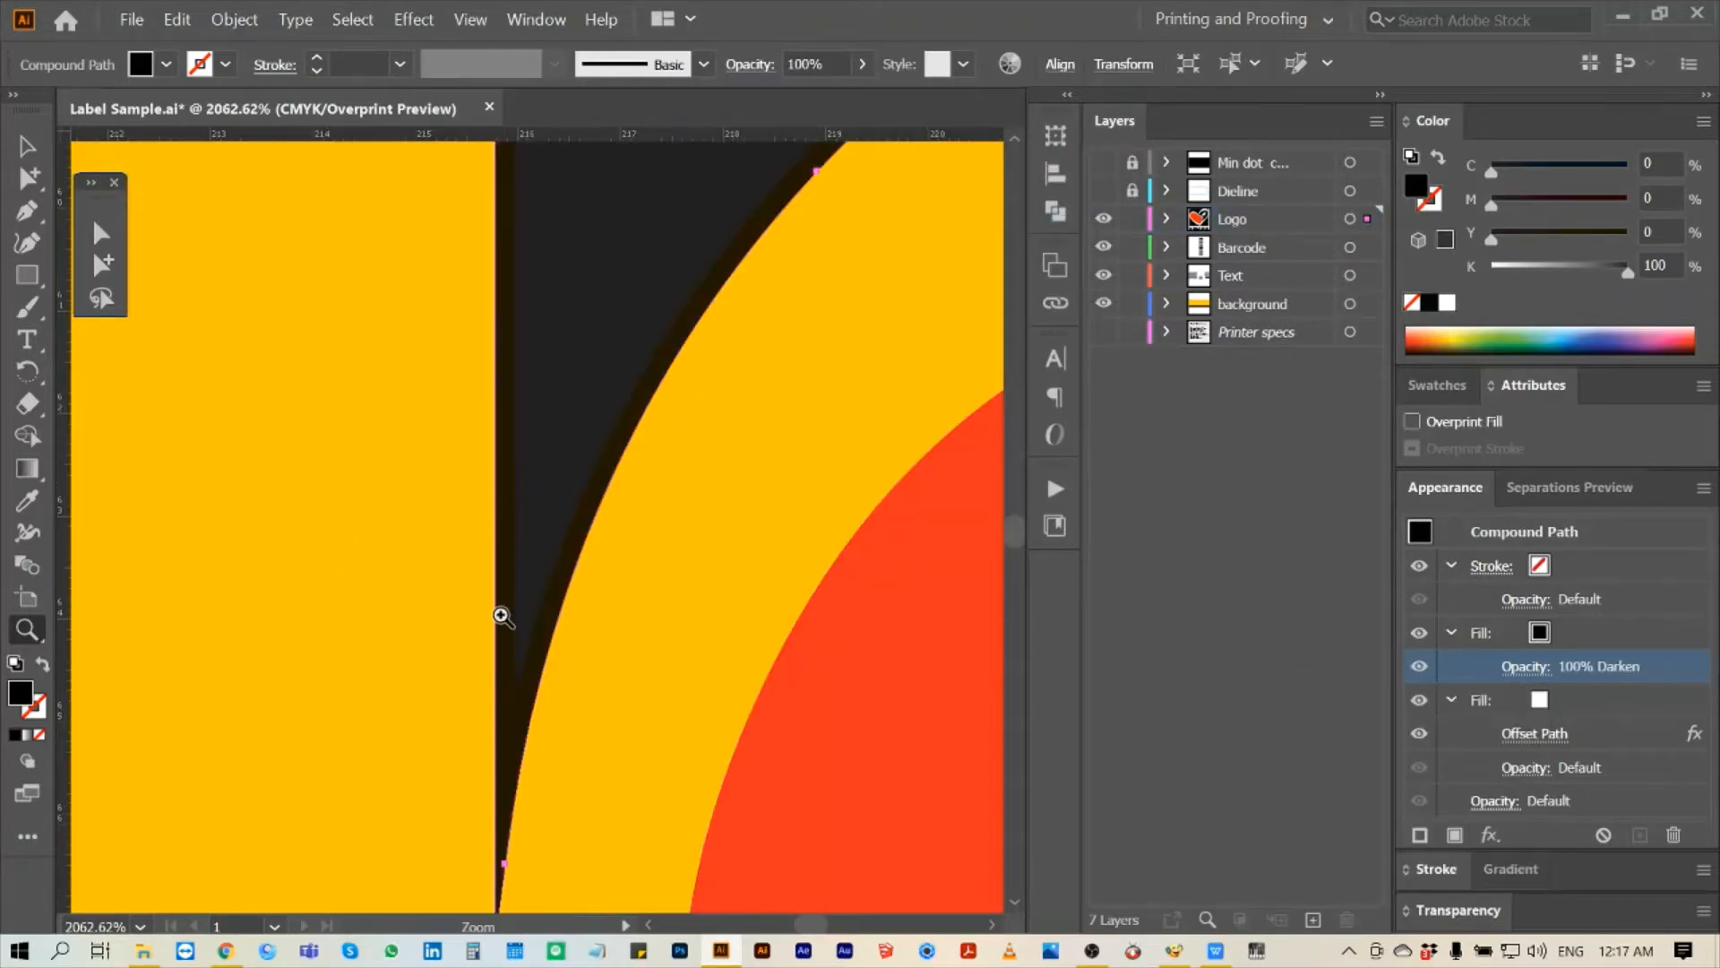
pyautogui.click(103, 263)
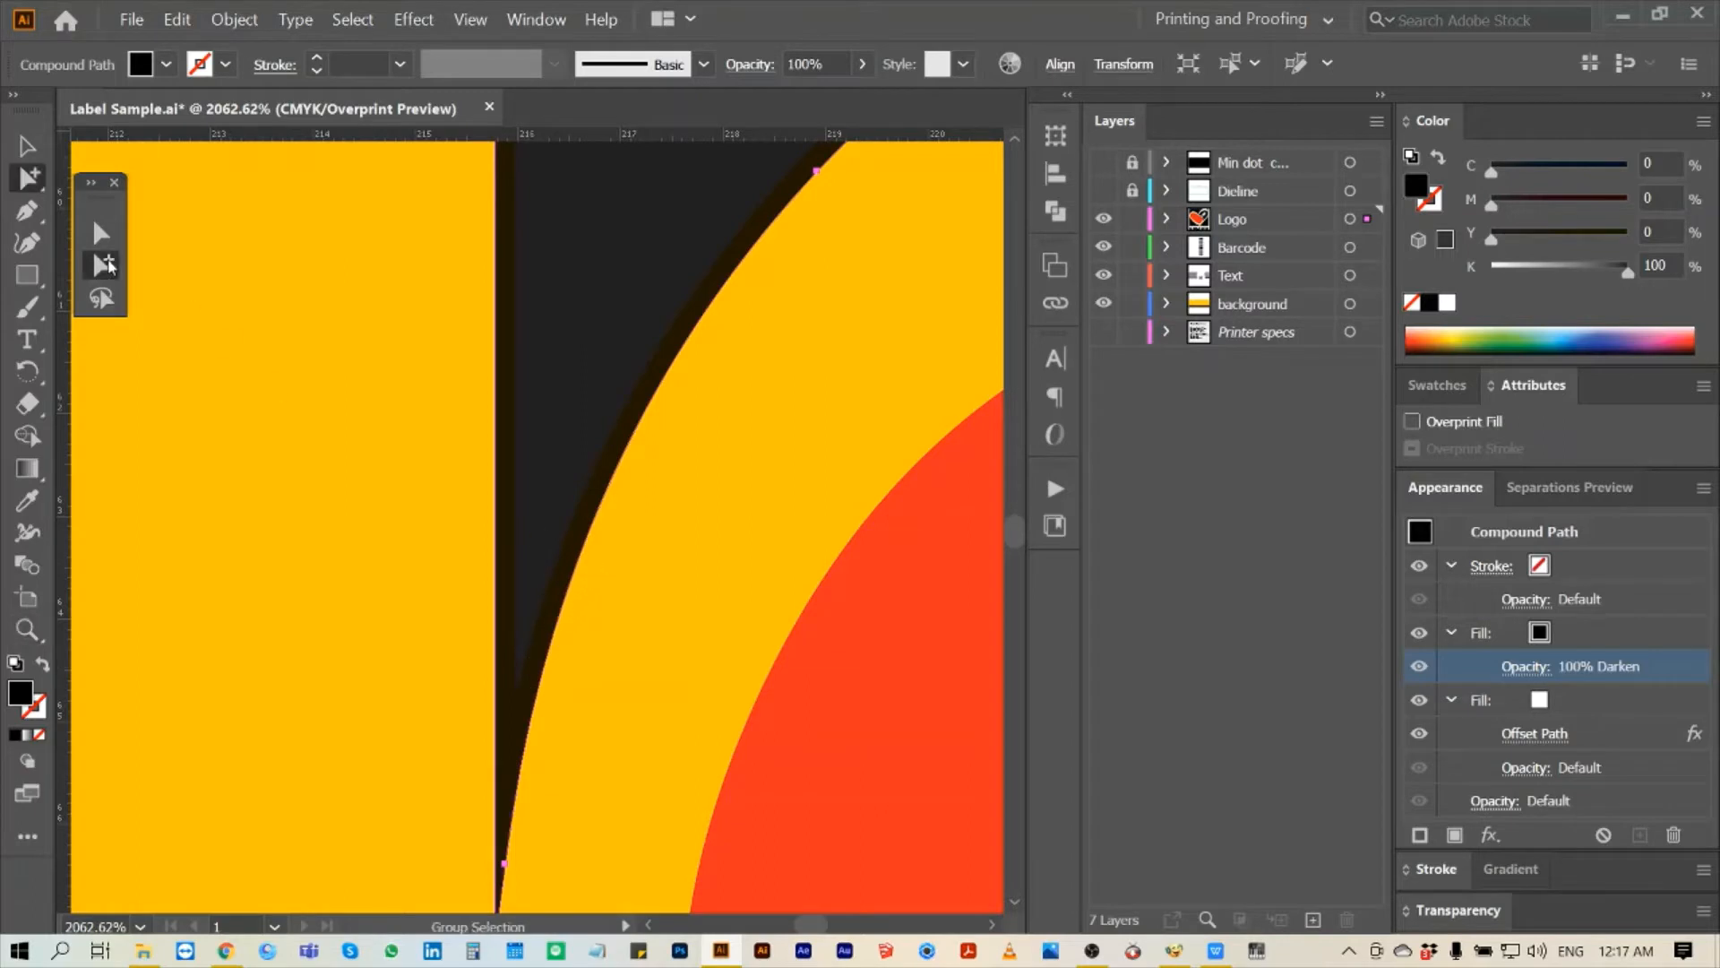
pyautogui.click(1570, 486)
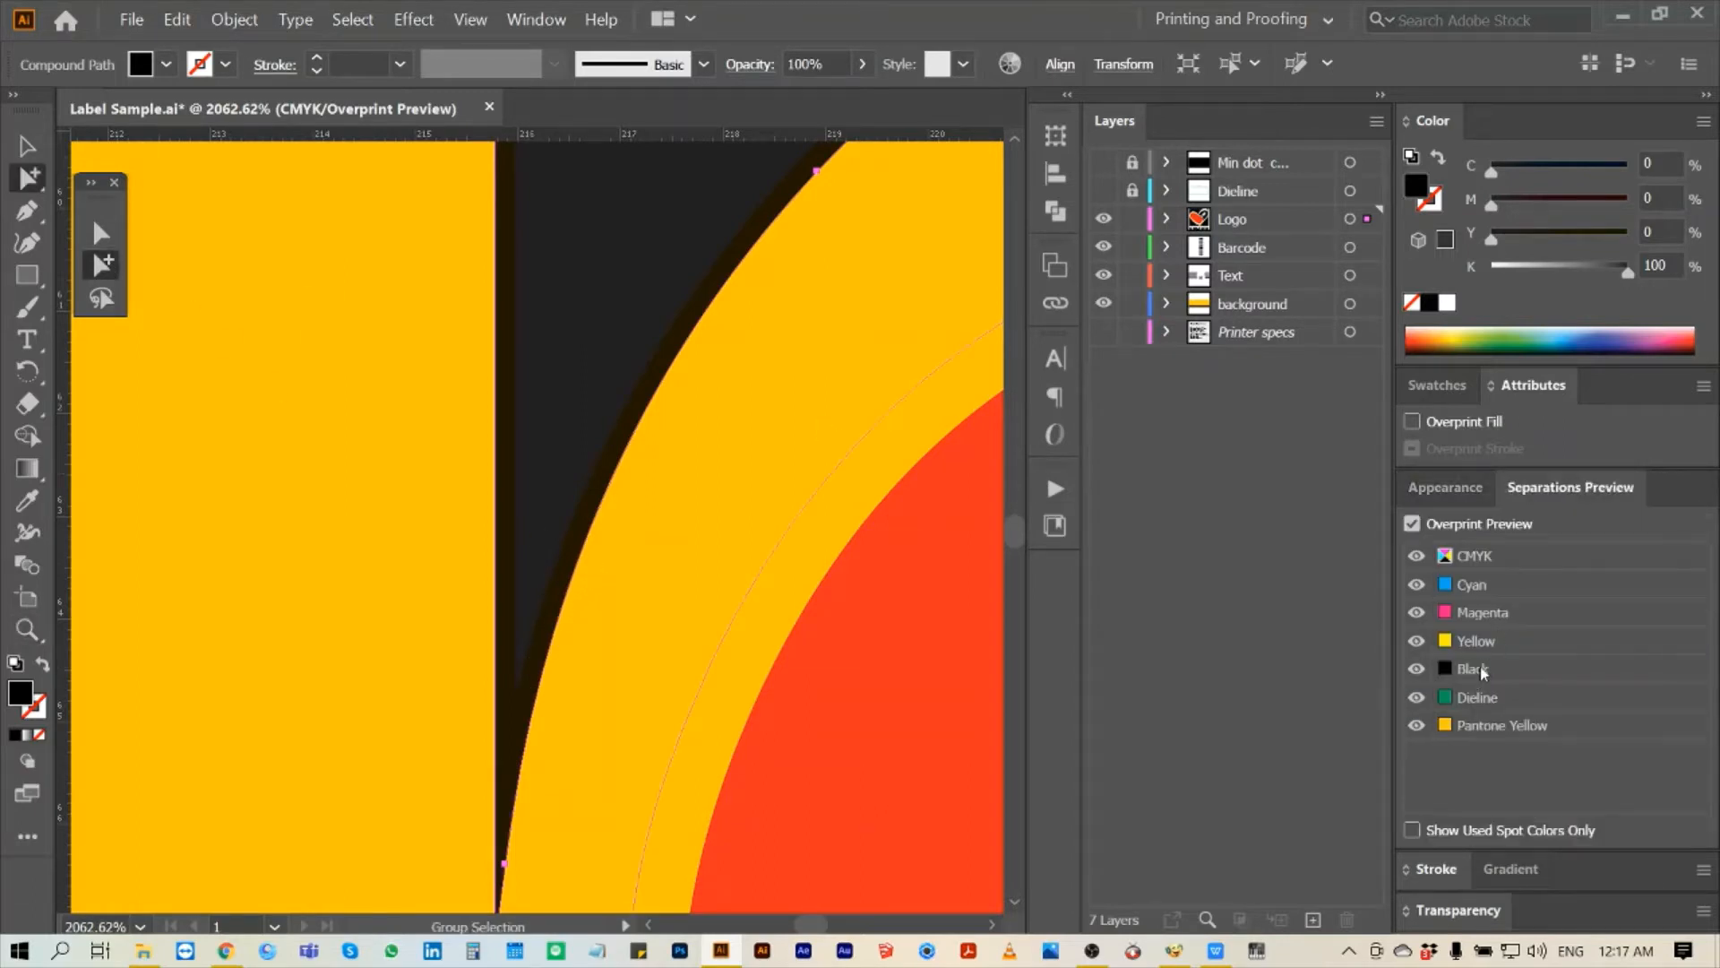
pyautogui.click(1484, 670)
pyautogui.click(1483, 670)
# - Select the red heart path inside the logo and show its appearance attributes
pyautogui.hotkey('ctrl', '0')
pyautogui.click(428, 273)
pyautogui.press('z')
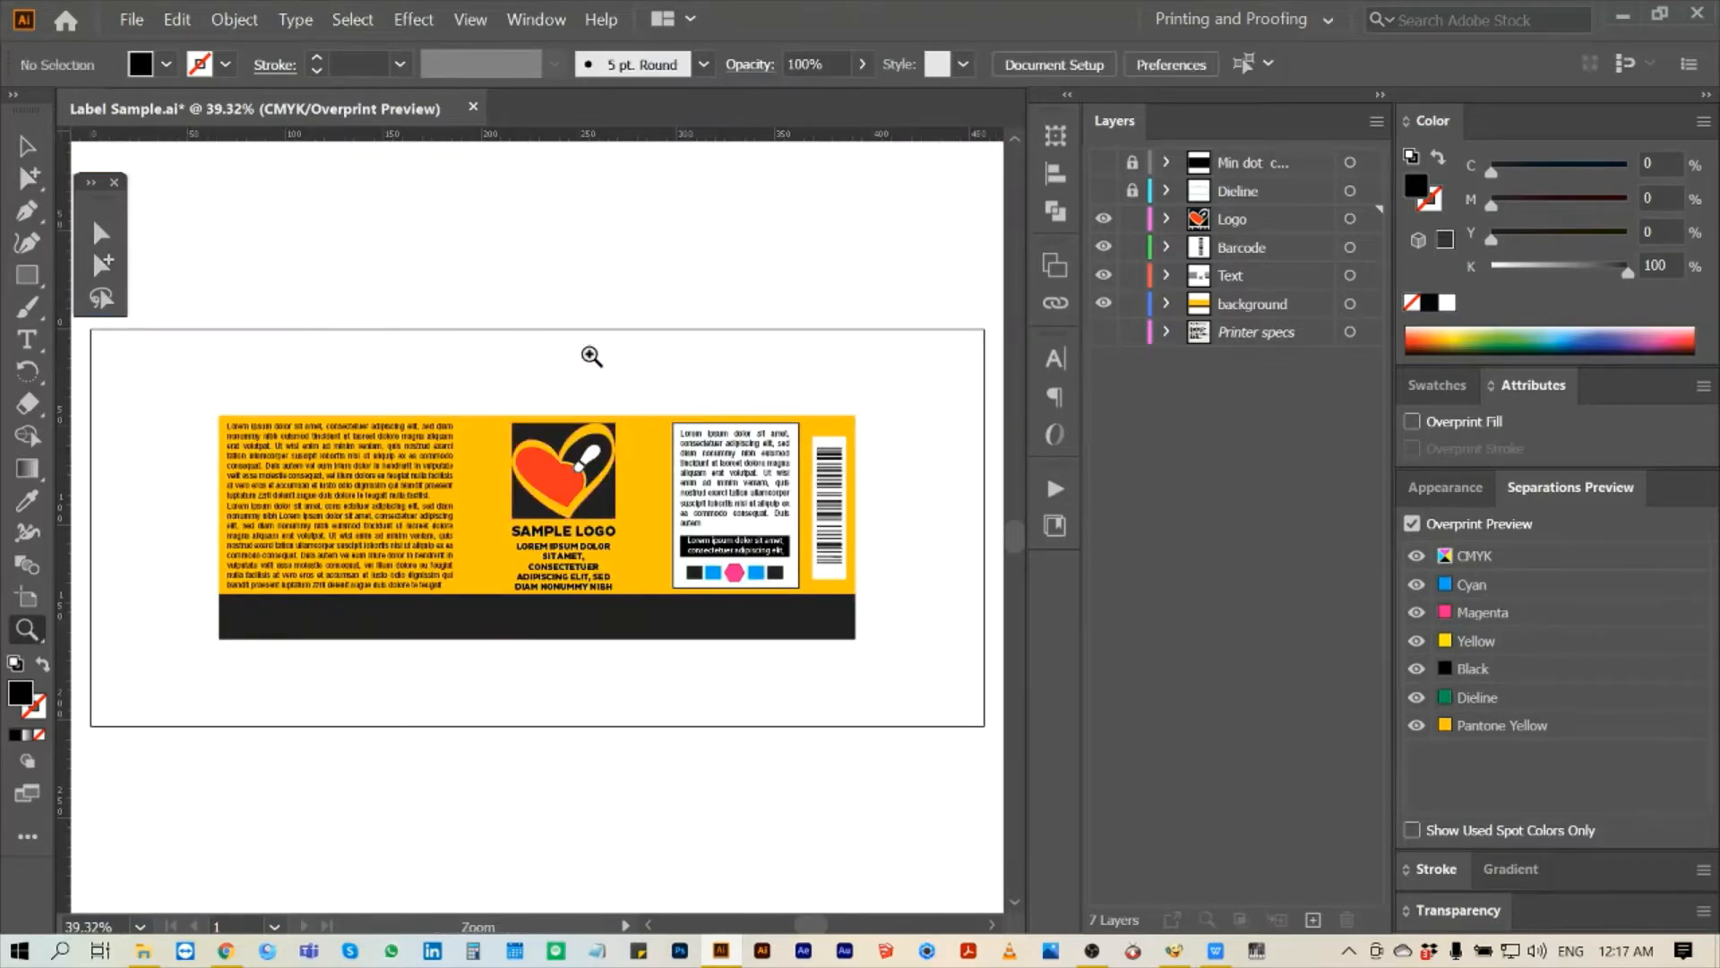
pyautogui.moveTo(449, 397); pyautogui.dragTo(679, 554)
pyautogui.moveTo(257, 242); pyautogui.dragTo(718, 610)
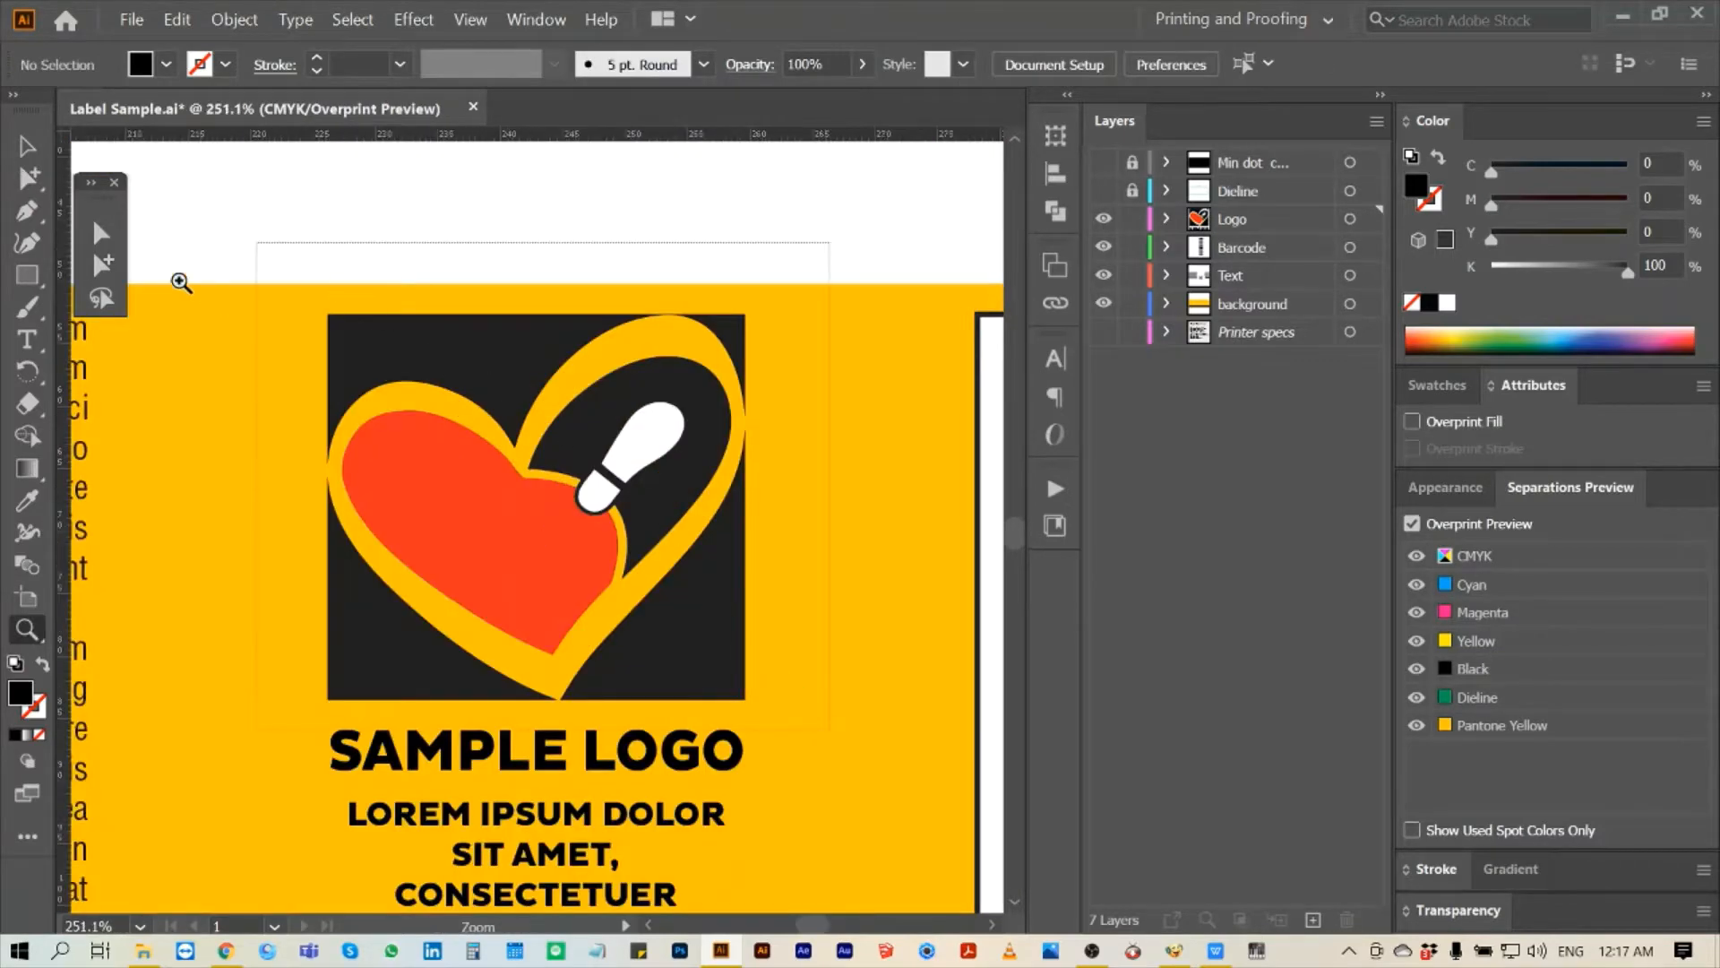
pyautogui.click(101, 264)
pyautogui.click(349, 502)
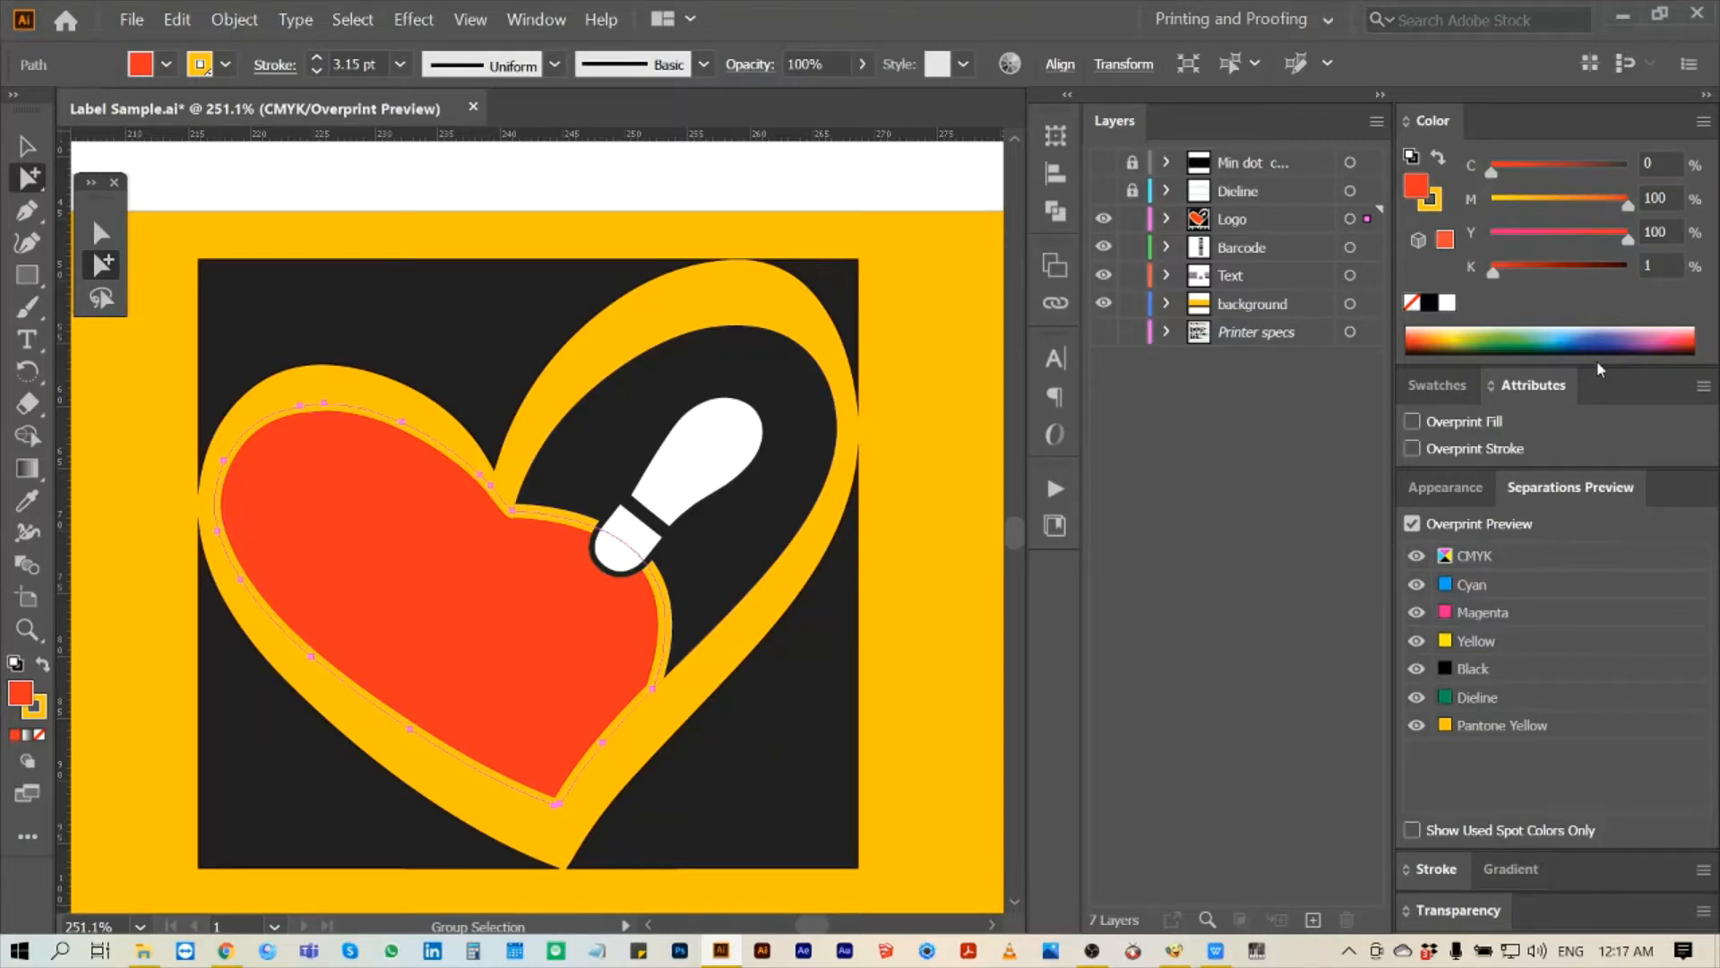
pyautogui.click(1445, 486)
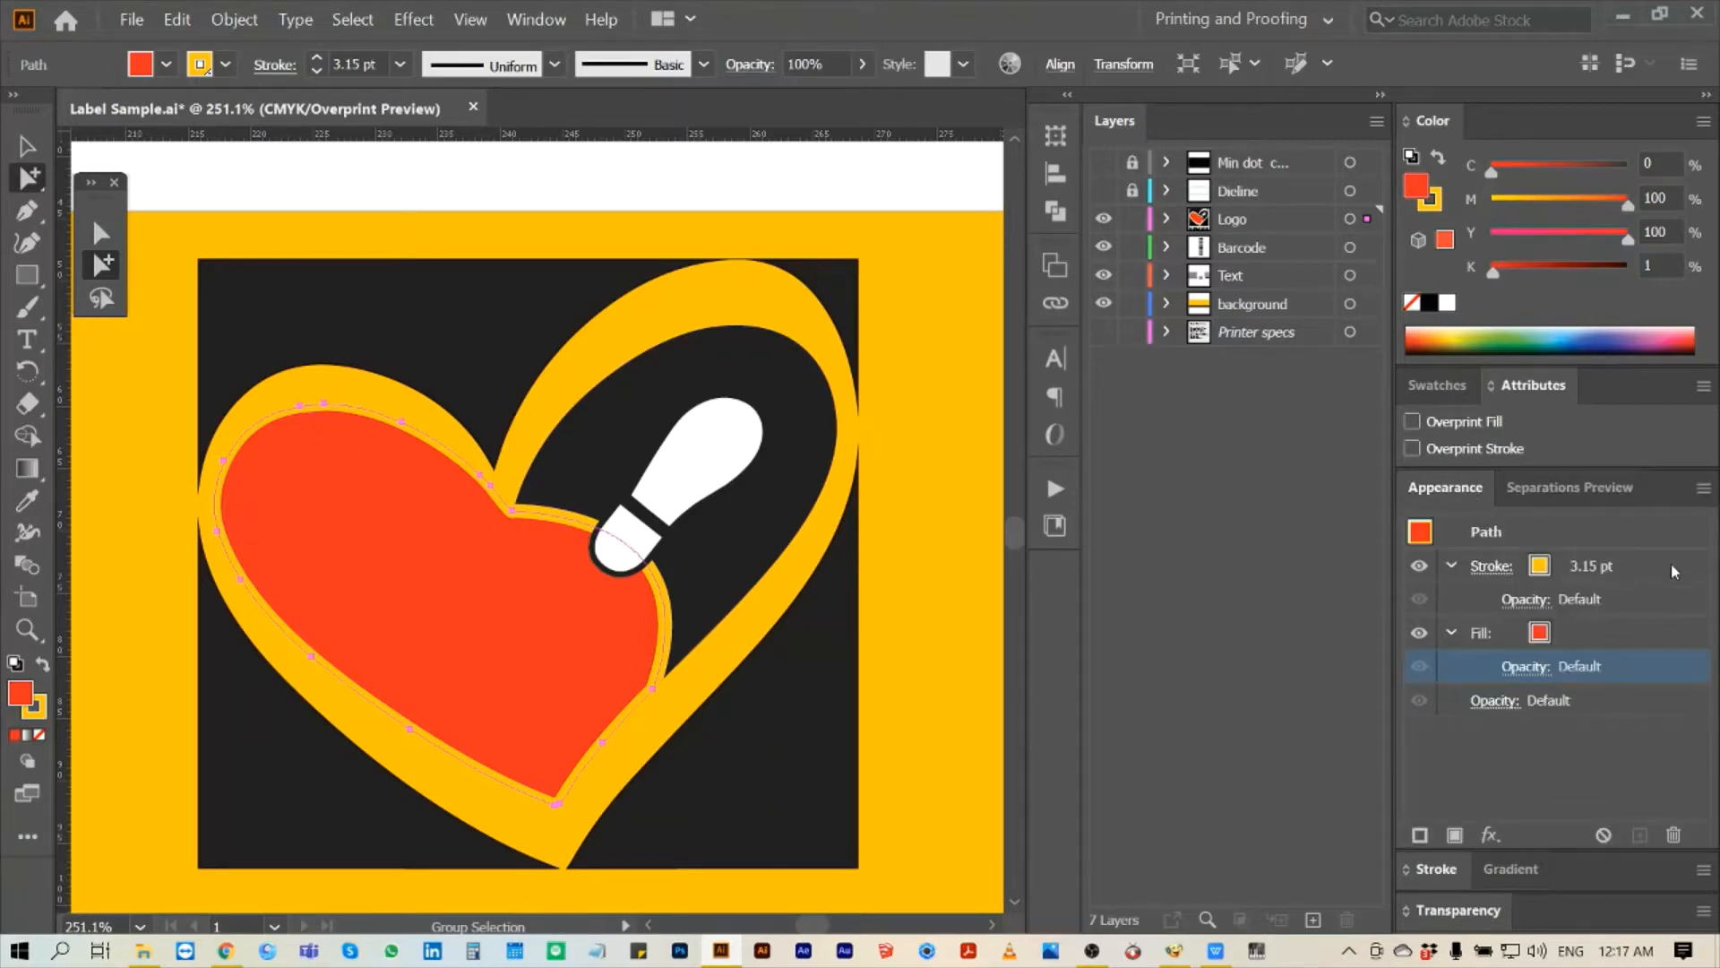
# - Set the general units in the preferences to Millimeters
pyautogui.hotkey('ctrl', 'k')
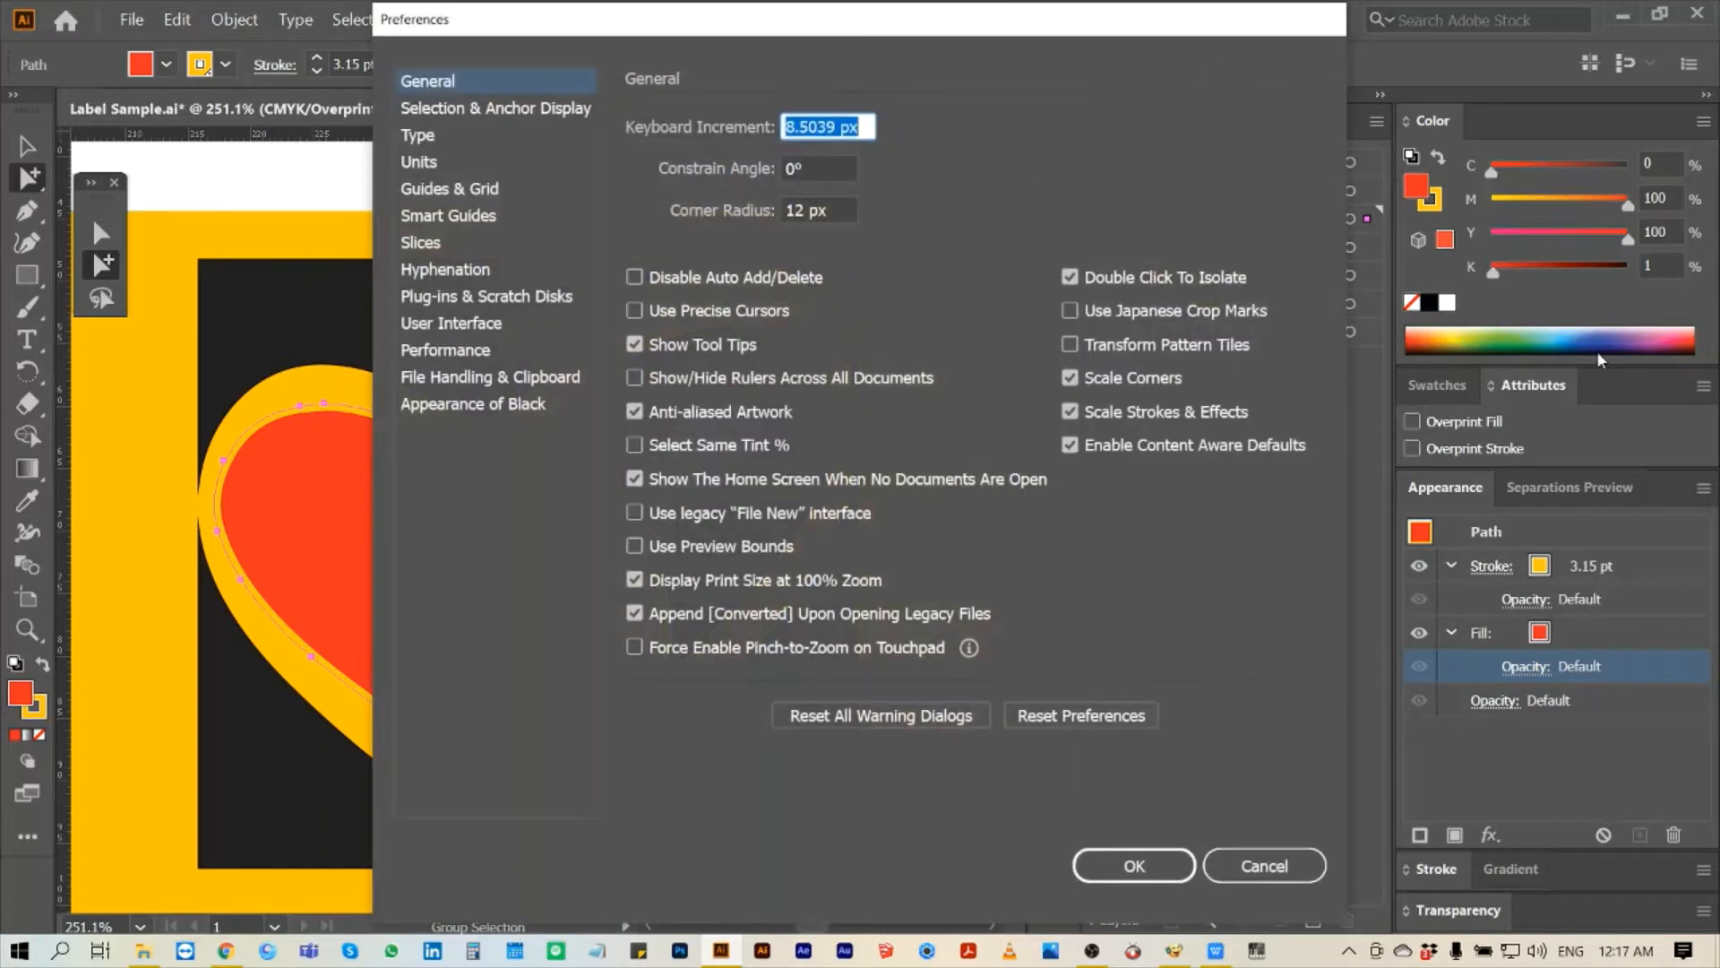
pyautogui.click(460, 155)
pyautogui.click(877, 124)
pyautogui.click(828, 219)
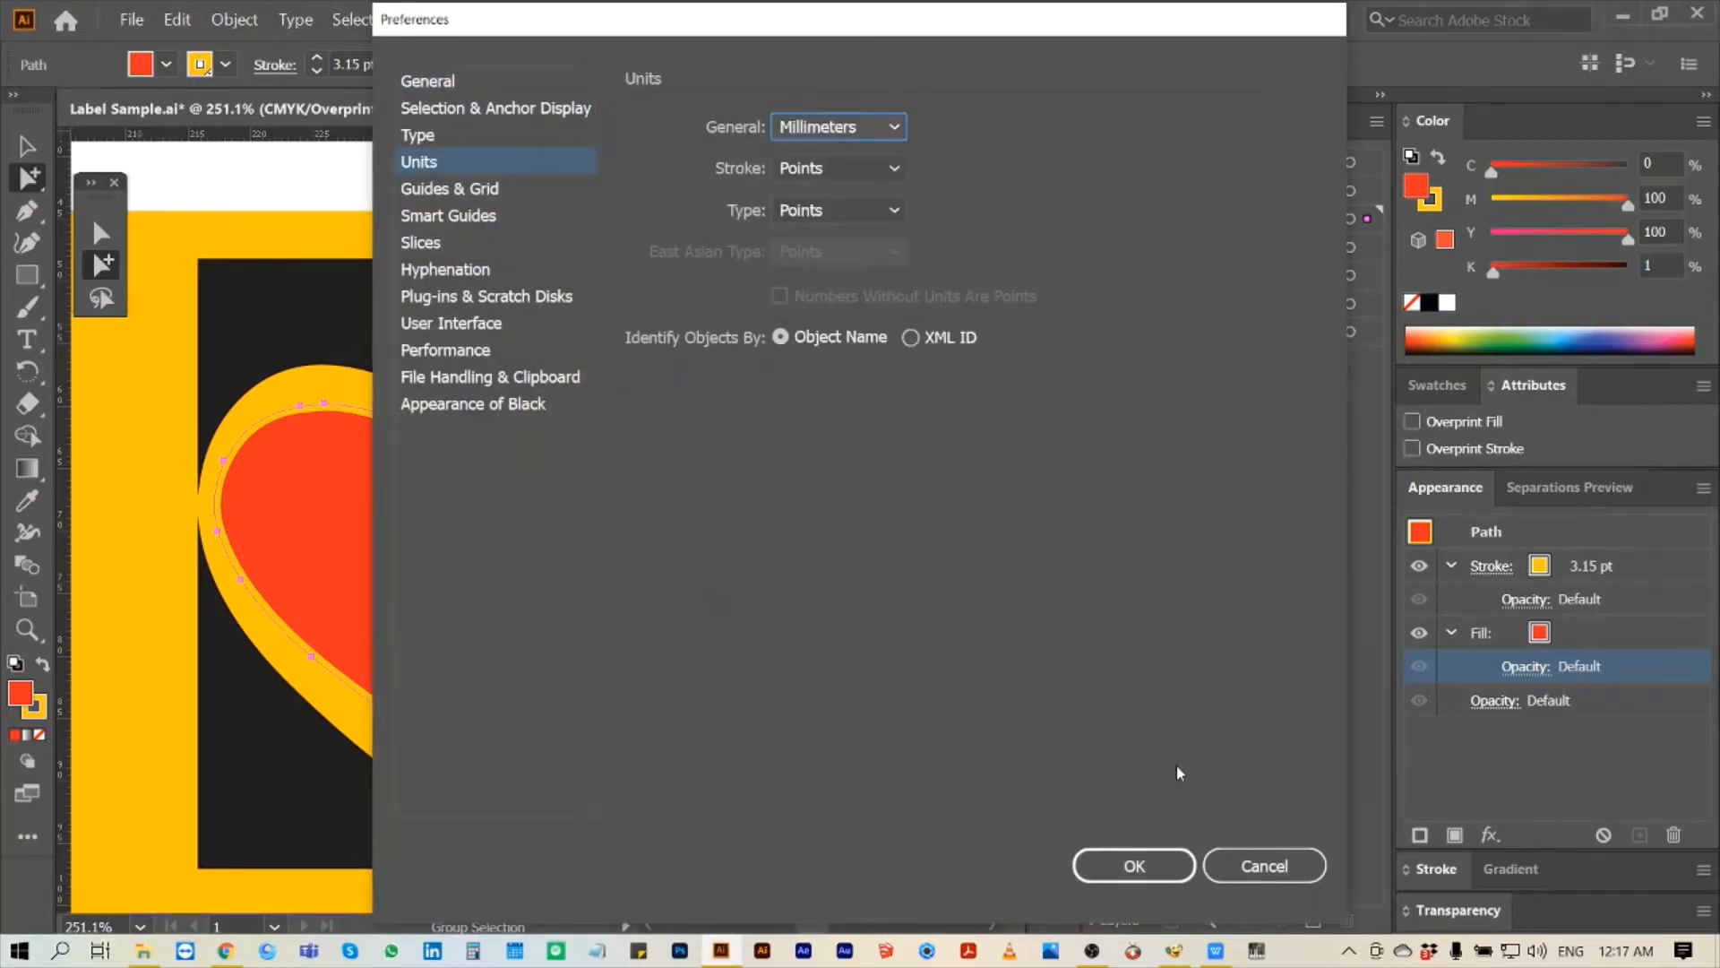
pyautogui.click(1163, 857)
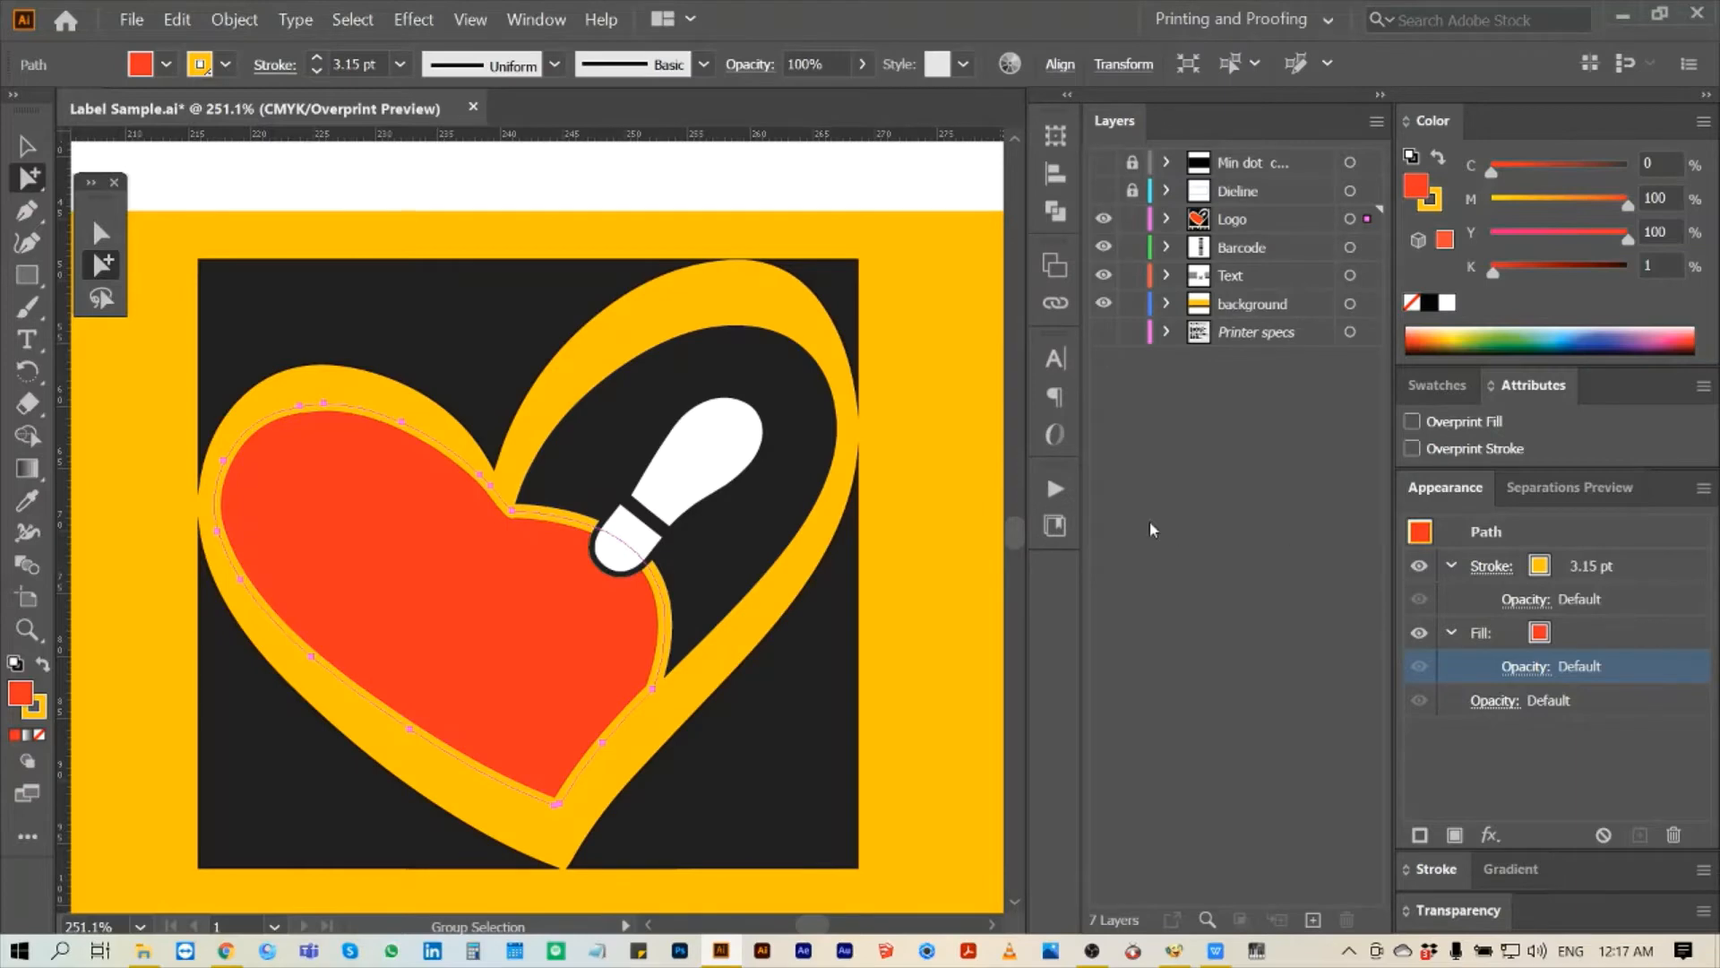
# - Set the stroke units in the preferences to Millimeters
pyautogui.hotkey('ctrl', 'k')
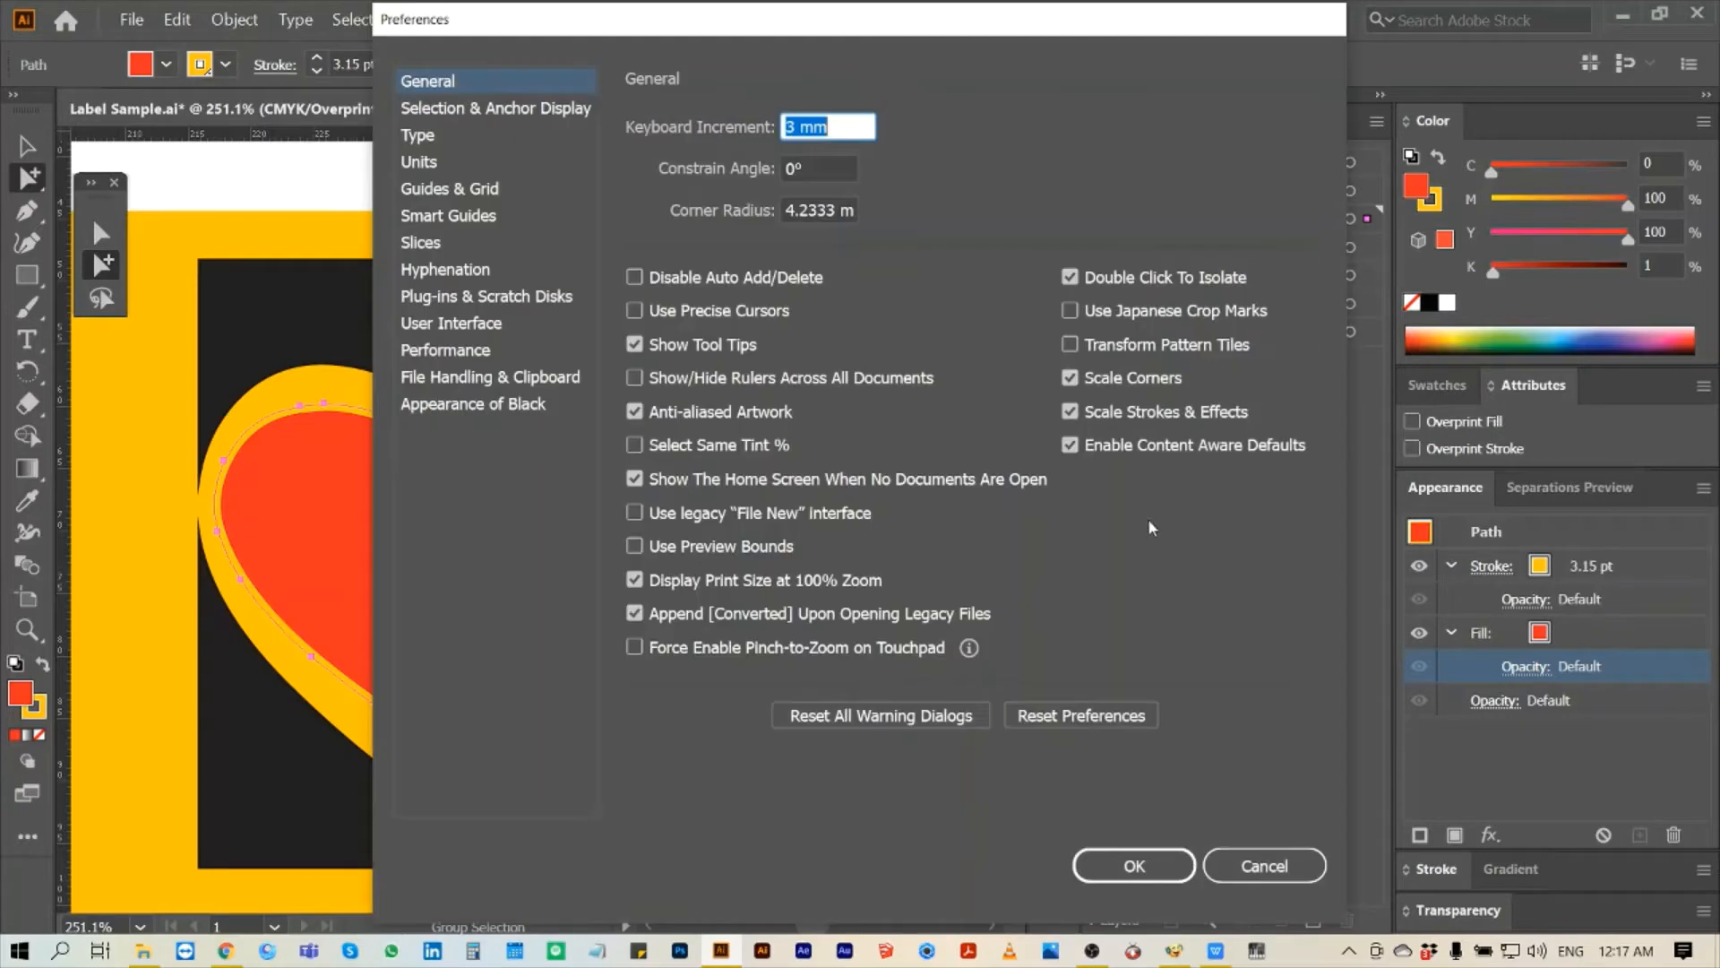
pyautogui.click(439, 163)
pyautogui.click(860, 168)
pyautogui.click(847, 317)
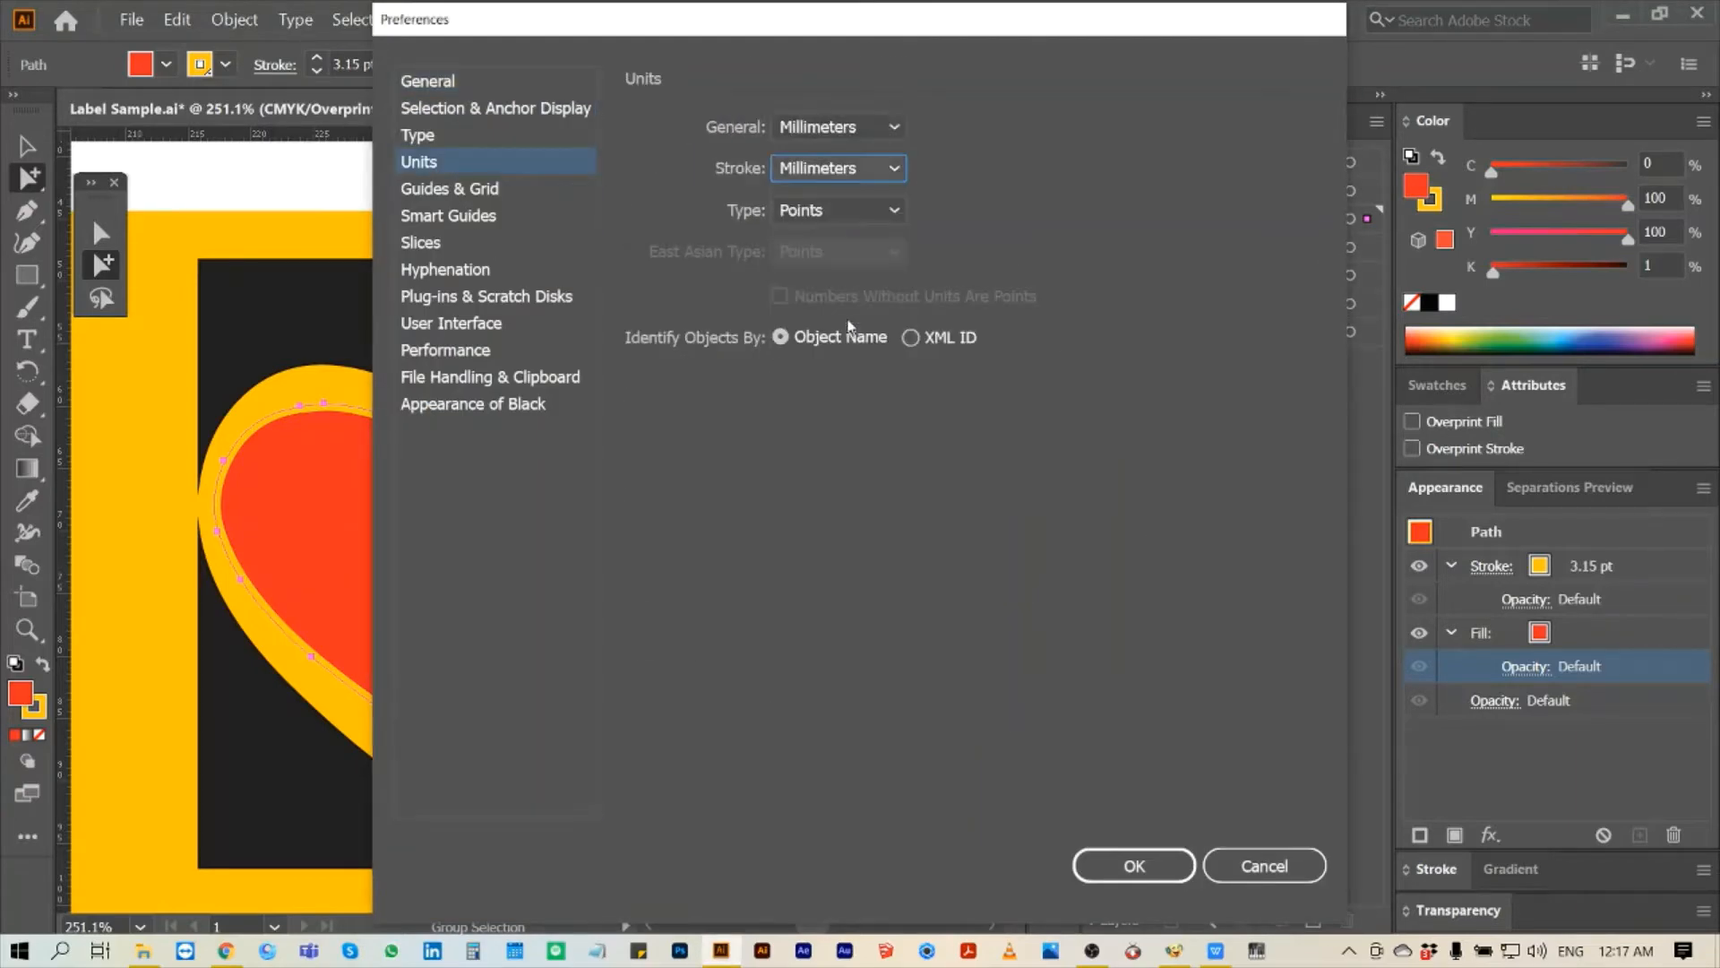
pyautogui.click(1190, 858)
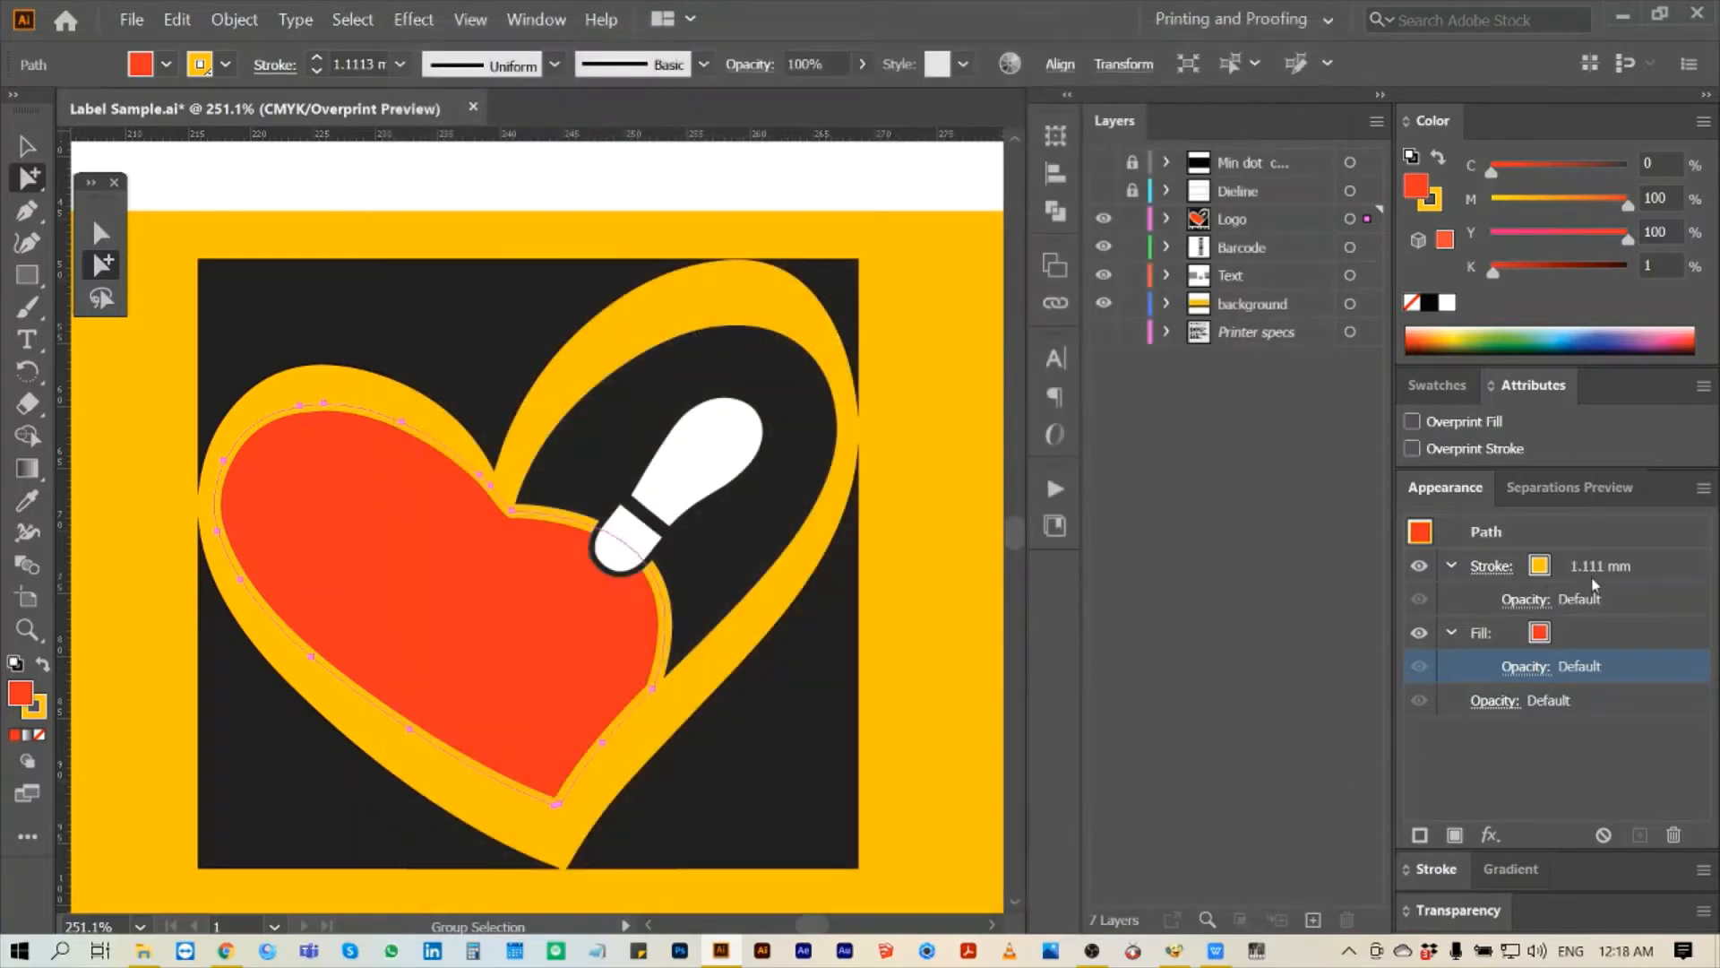
# - Duplicate the red heart's yellow stroke and set the upper copy's weight to 1.5113 mm
pyautogui.click(1660, 567)
pyautogui.click(1643, 836)
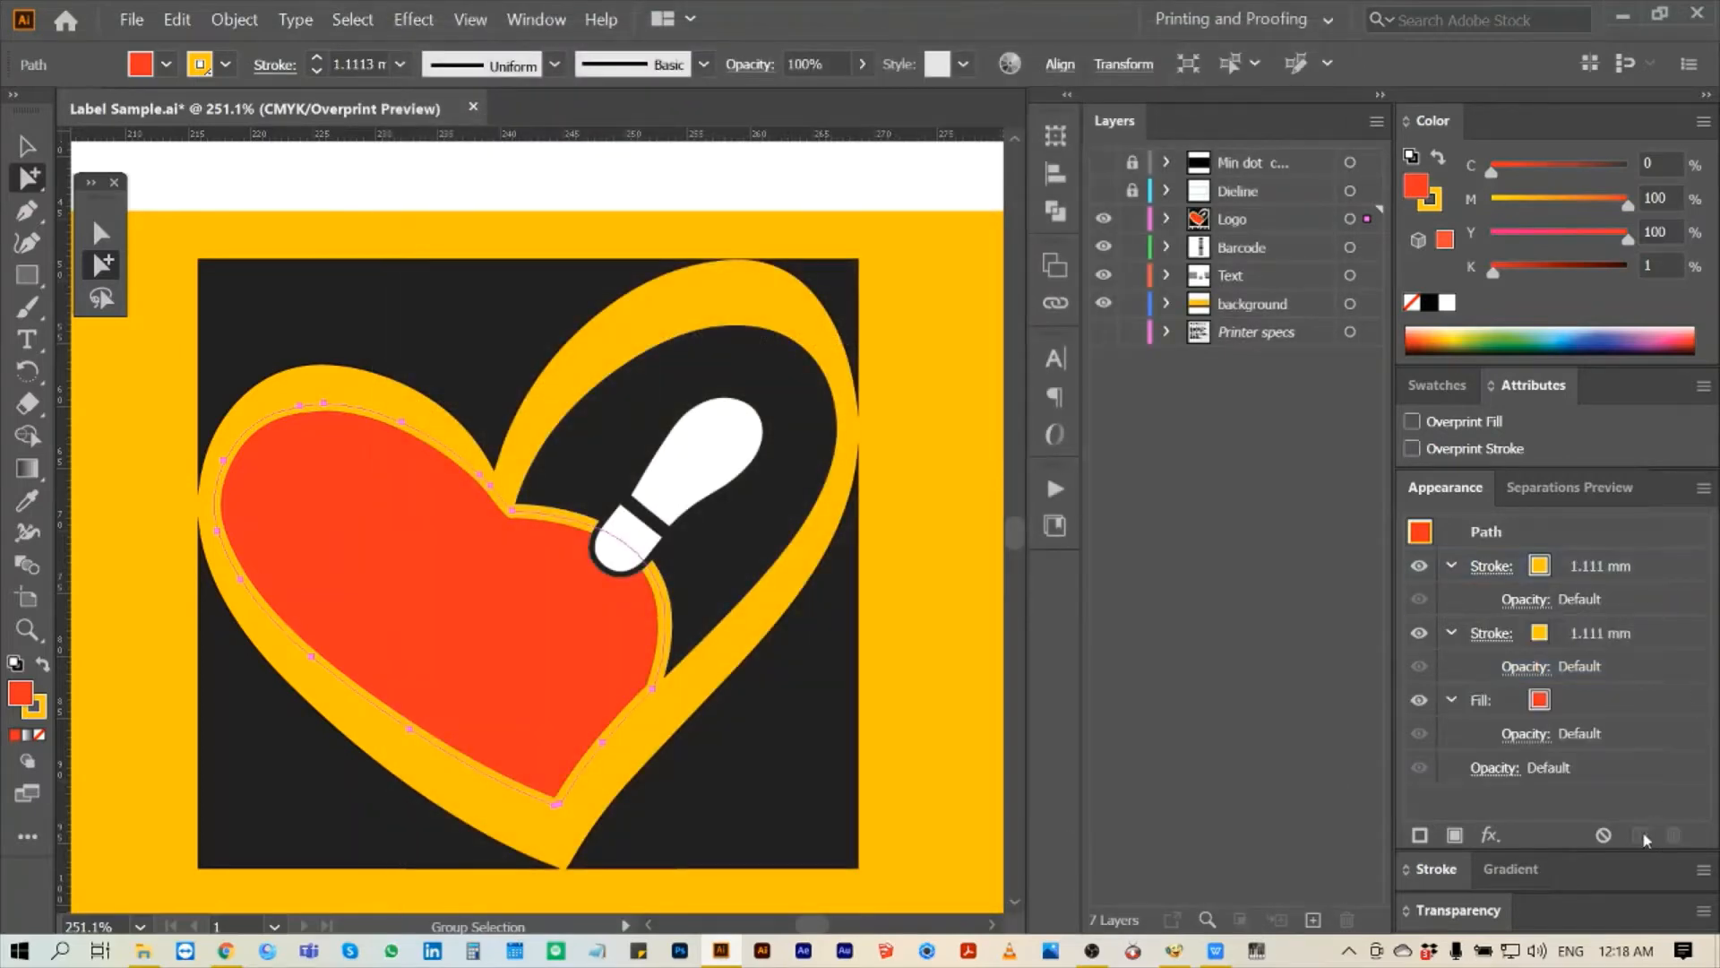
pyautogui.click(1648, 565)
pyautogui.click(1624, 565)
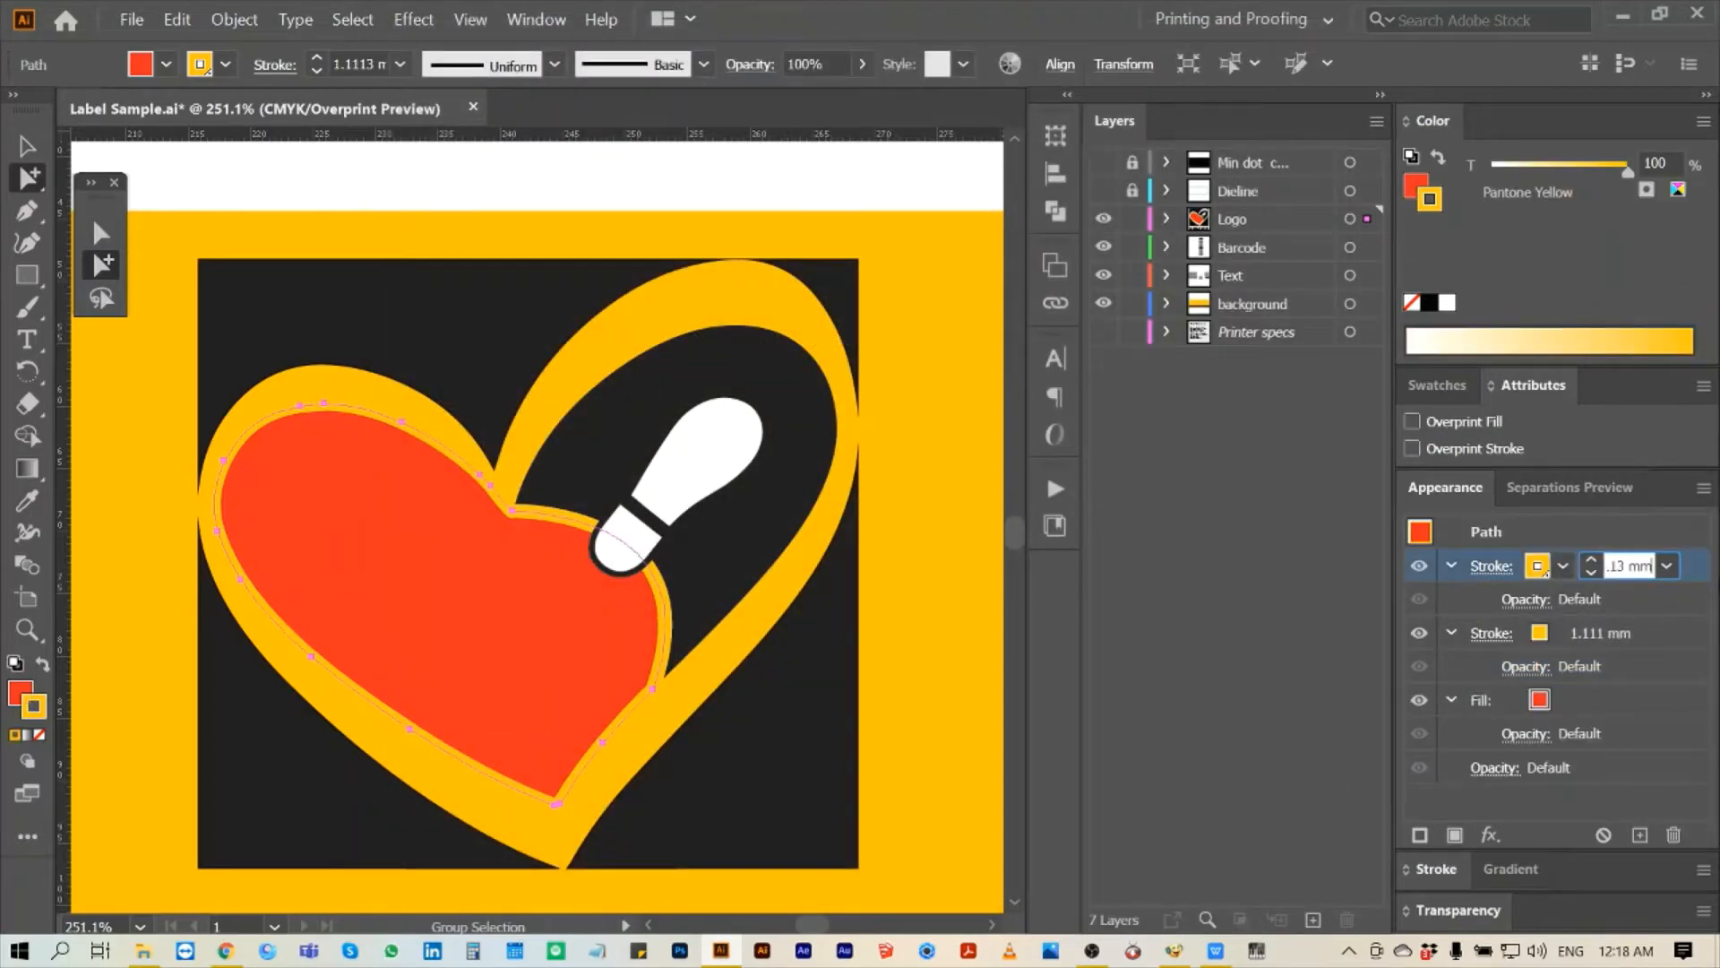
pyautogui.press('Return')
pyautogui.moveTo(1445, 487)
pyautogui.mouseDown()
pyautogui.moveTo(1161, 408)
pyautogui.moveTo(964, 405)
pyautogui.mouseUp()
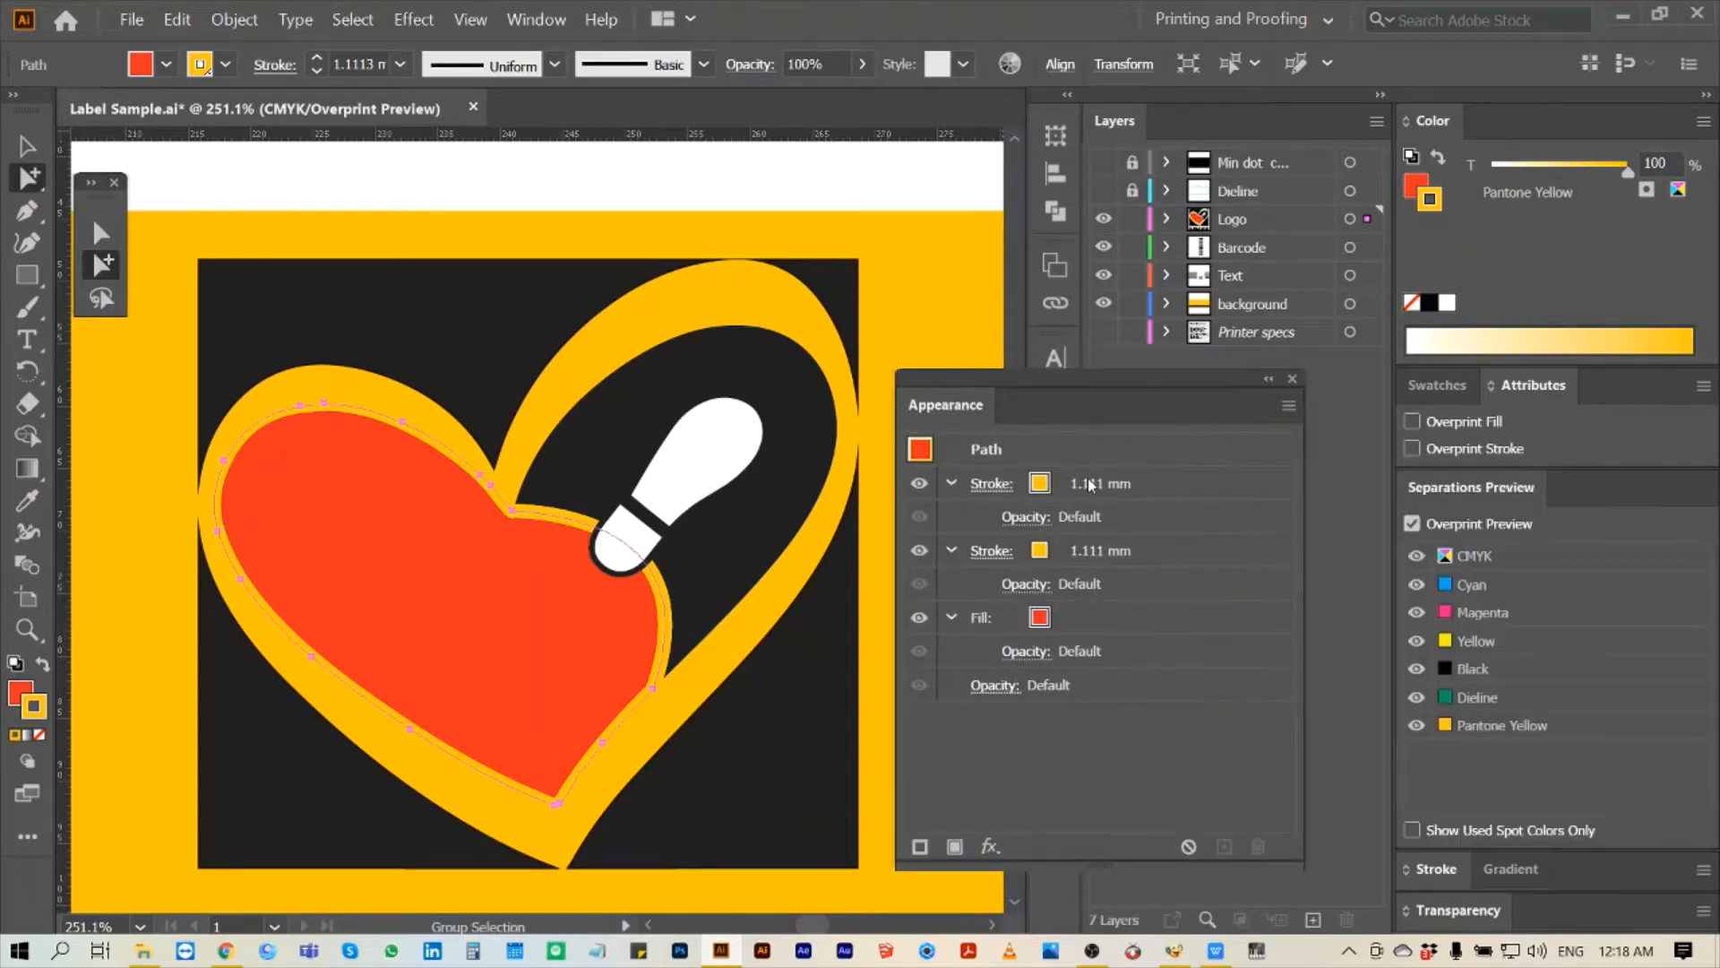
pyautogui.click(1090, 484)
pyautogui.write('13')
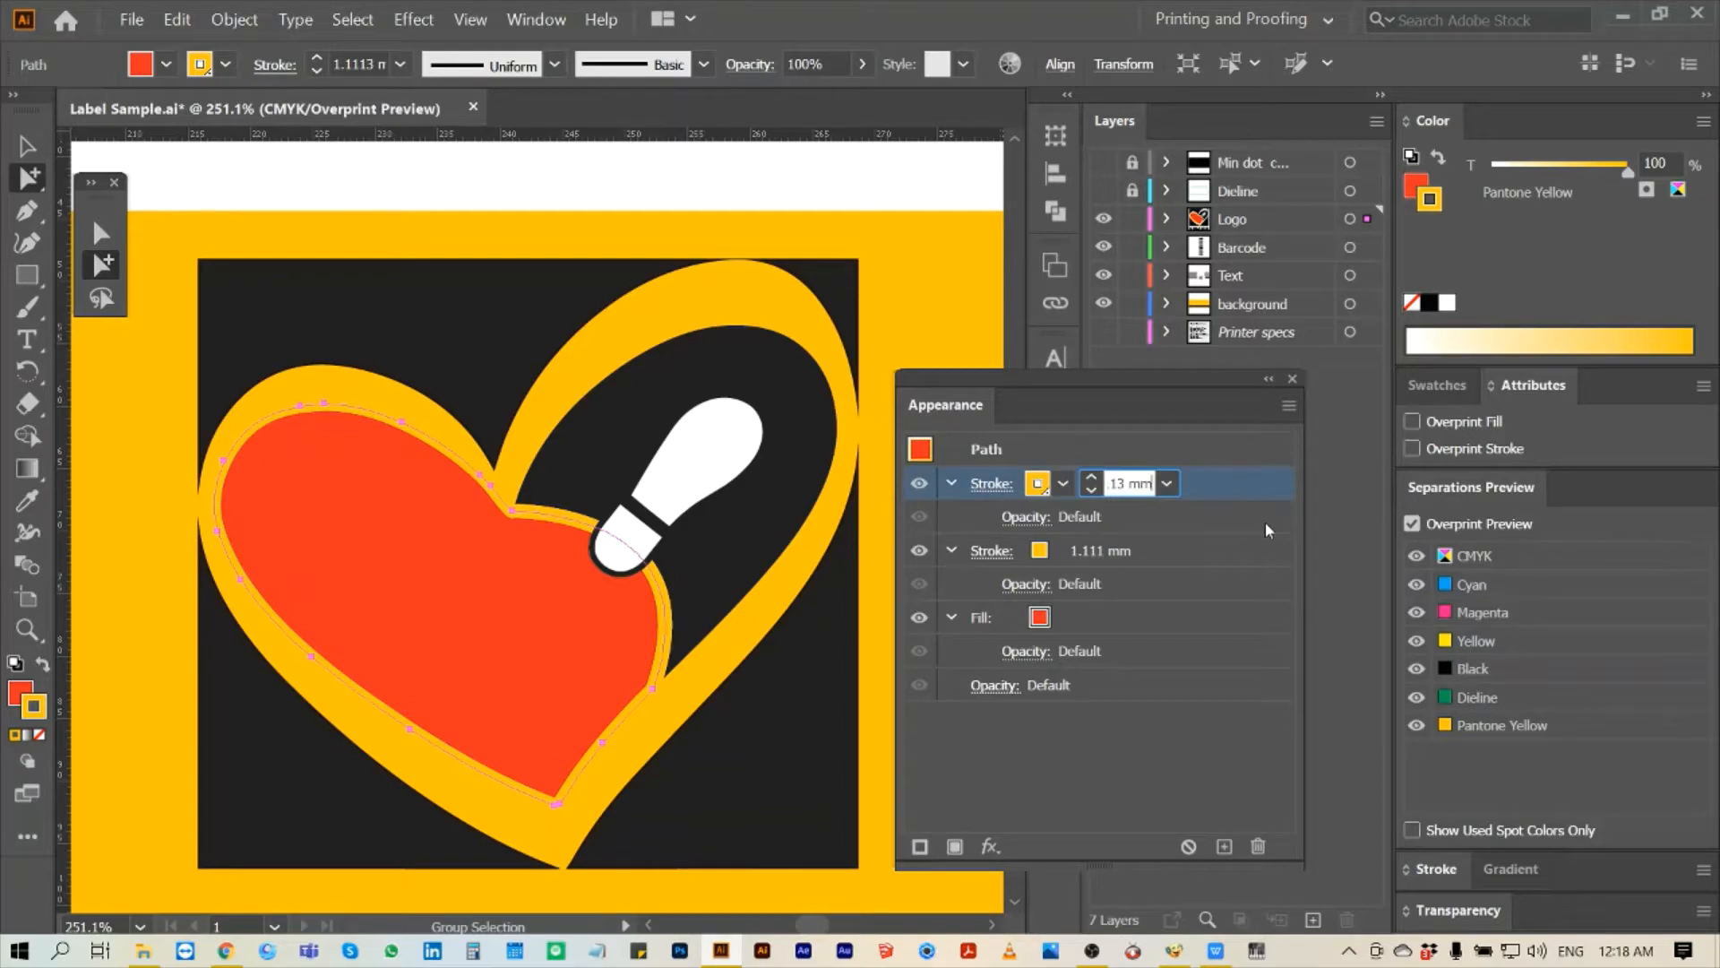
pyautogui.write(' +')
pyautogui.press('Return')
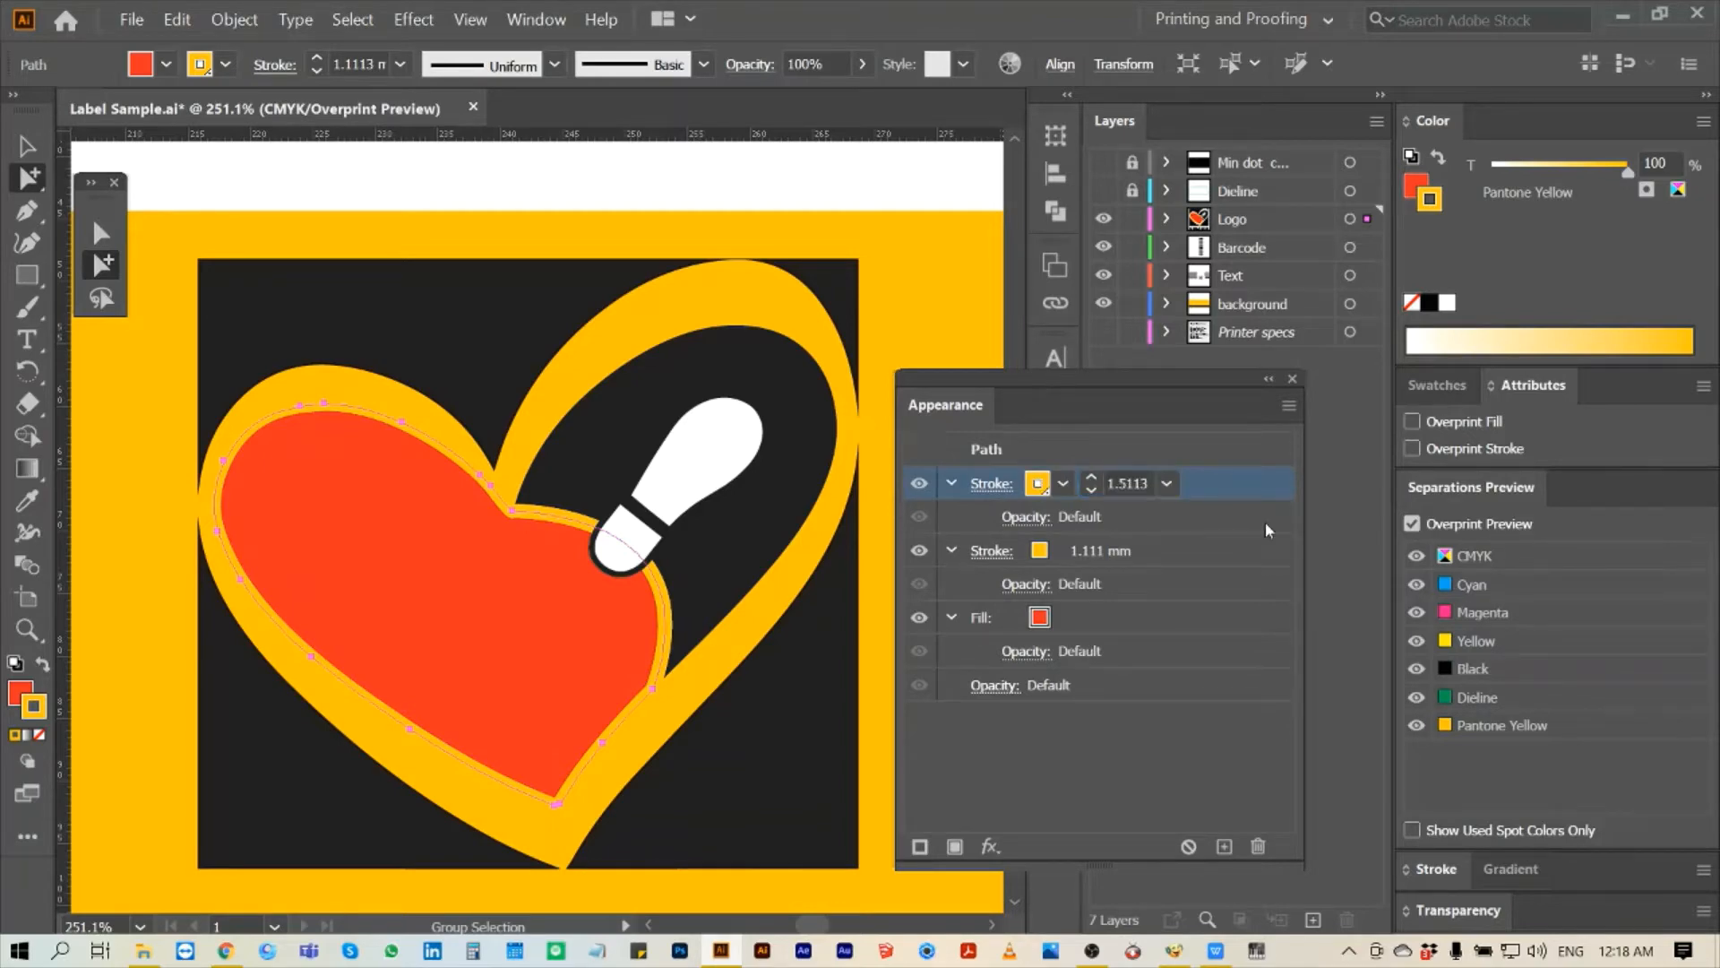
# - Set the blending mode of the red heart's upper 1.511 mm stroke to Darken and inspect the trap along its edge
pyautogui.click(1008, 524)
pyautogui.click(855, 570)
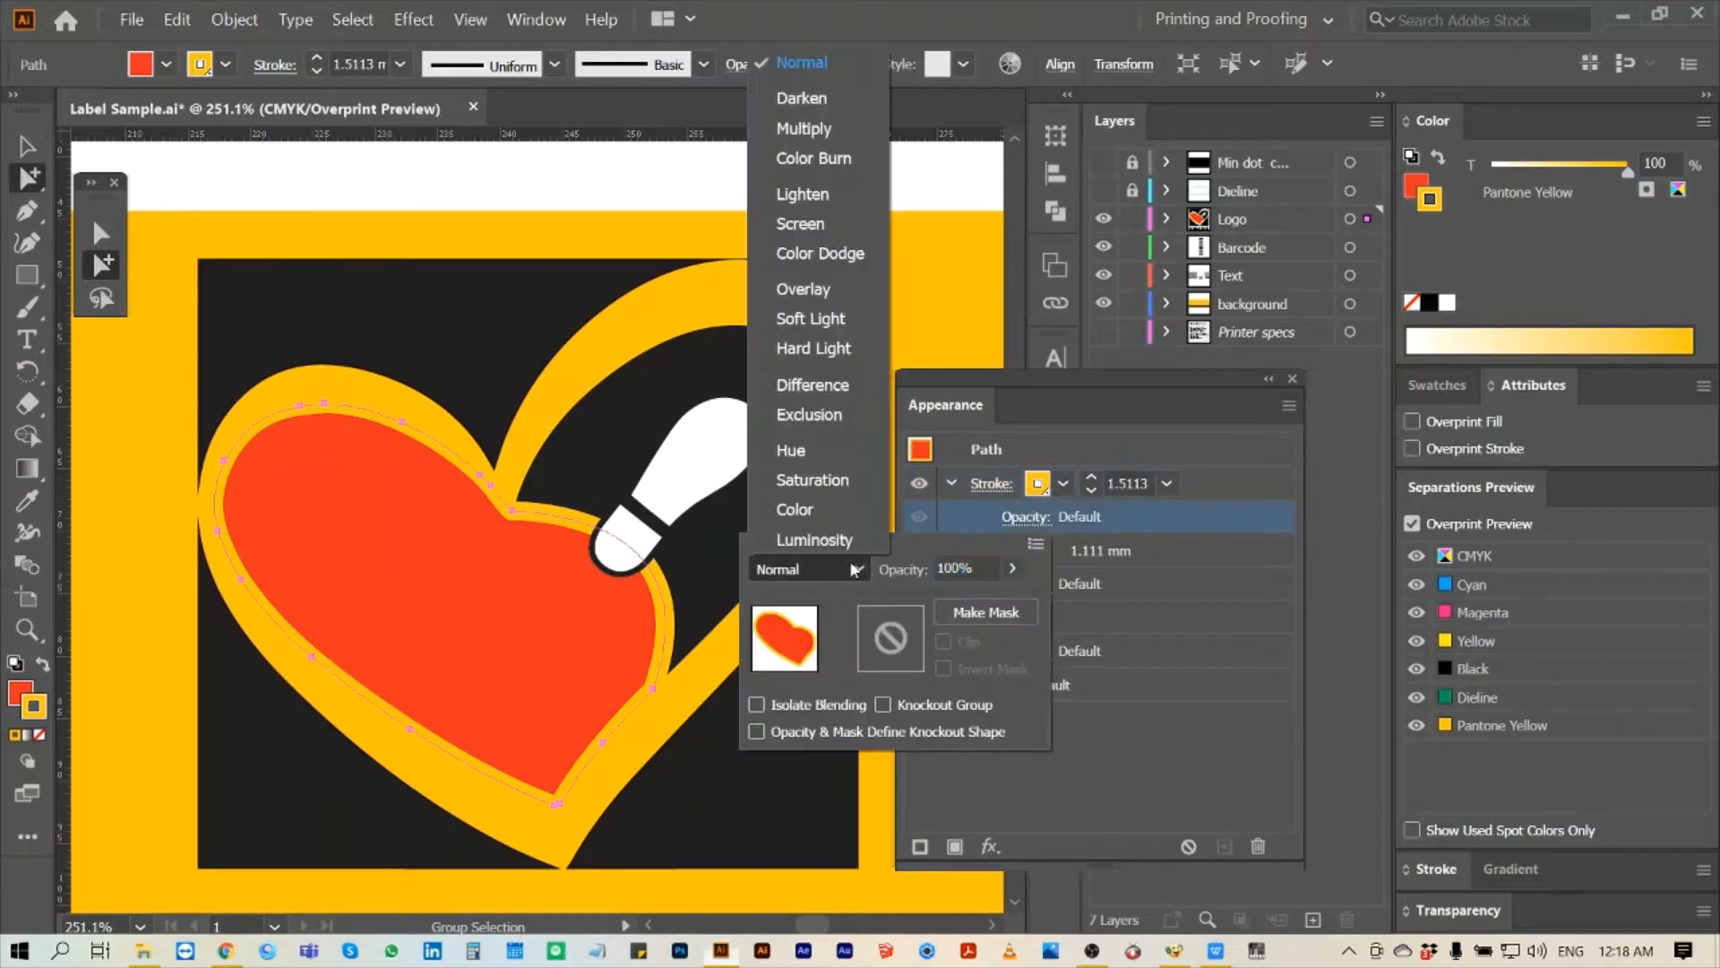
pyautogui.click(820, 99)
pyautogui.click(1107, 722)
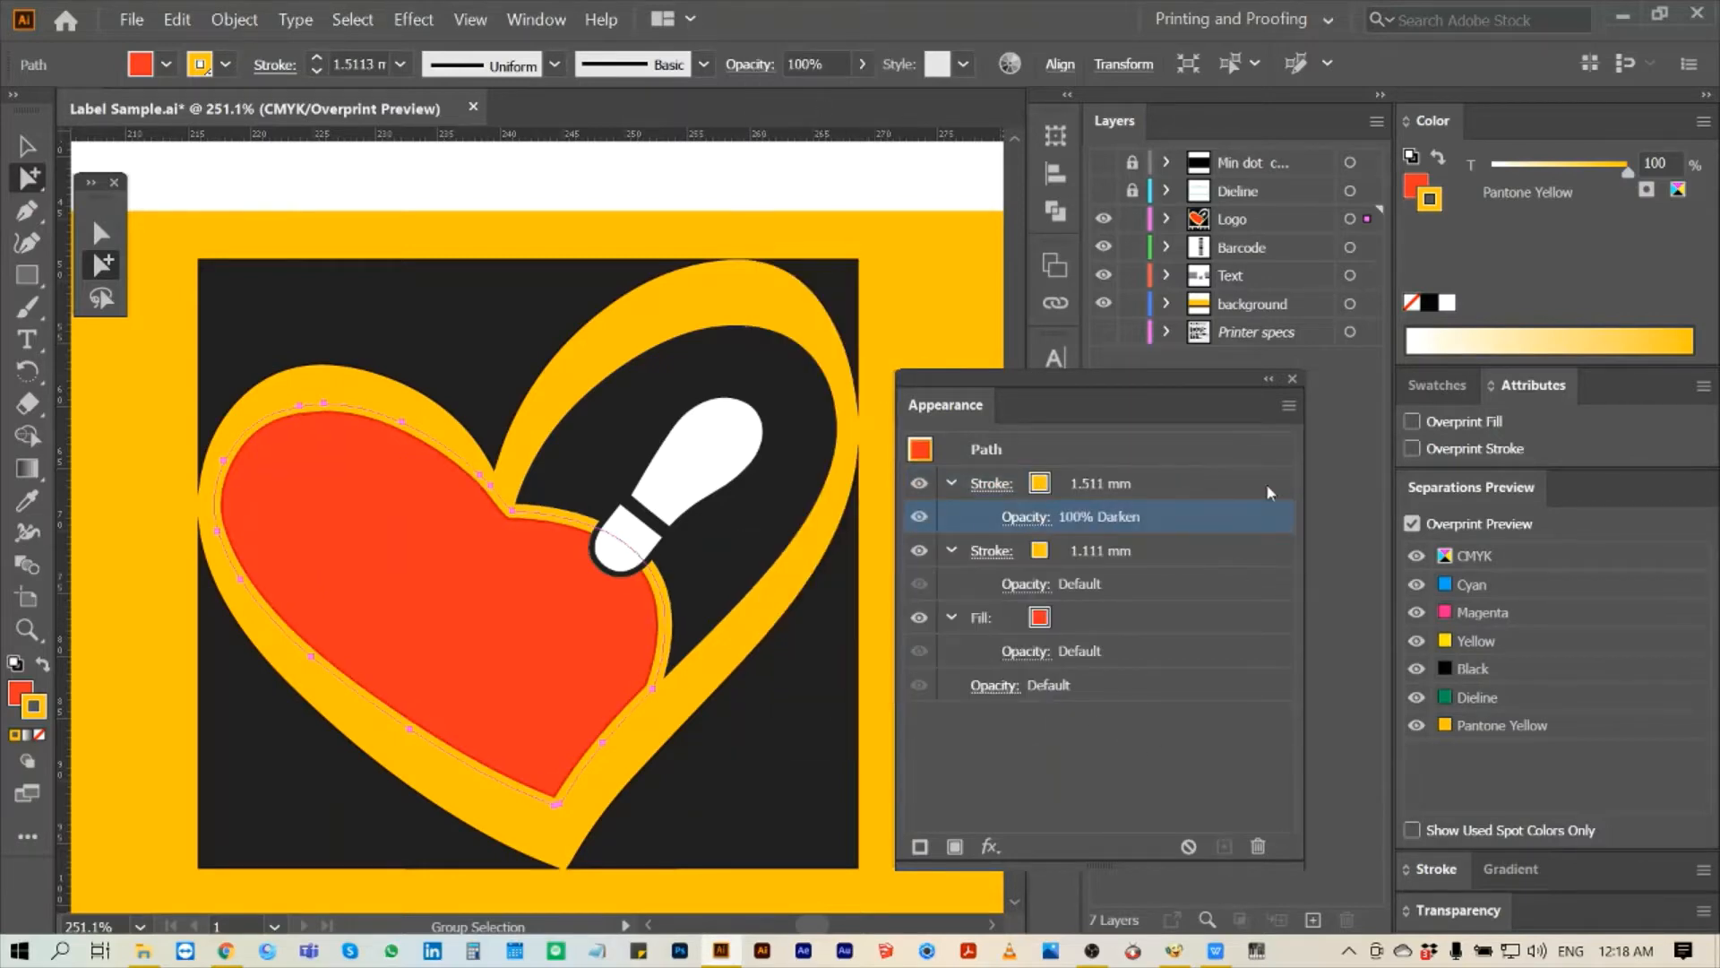
pyautogui.press('z')
pyautogui.moveTo(372, 367); pyautogui.dragTo(672, 597)
pyautogui.moveTo(432, 503); pyautogui.dragTo(631, 700)
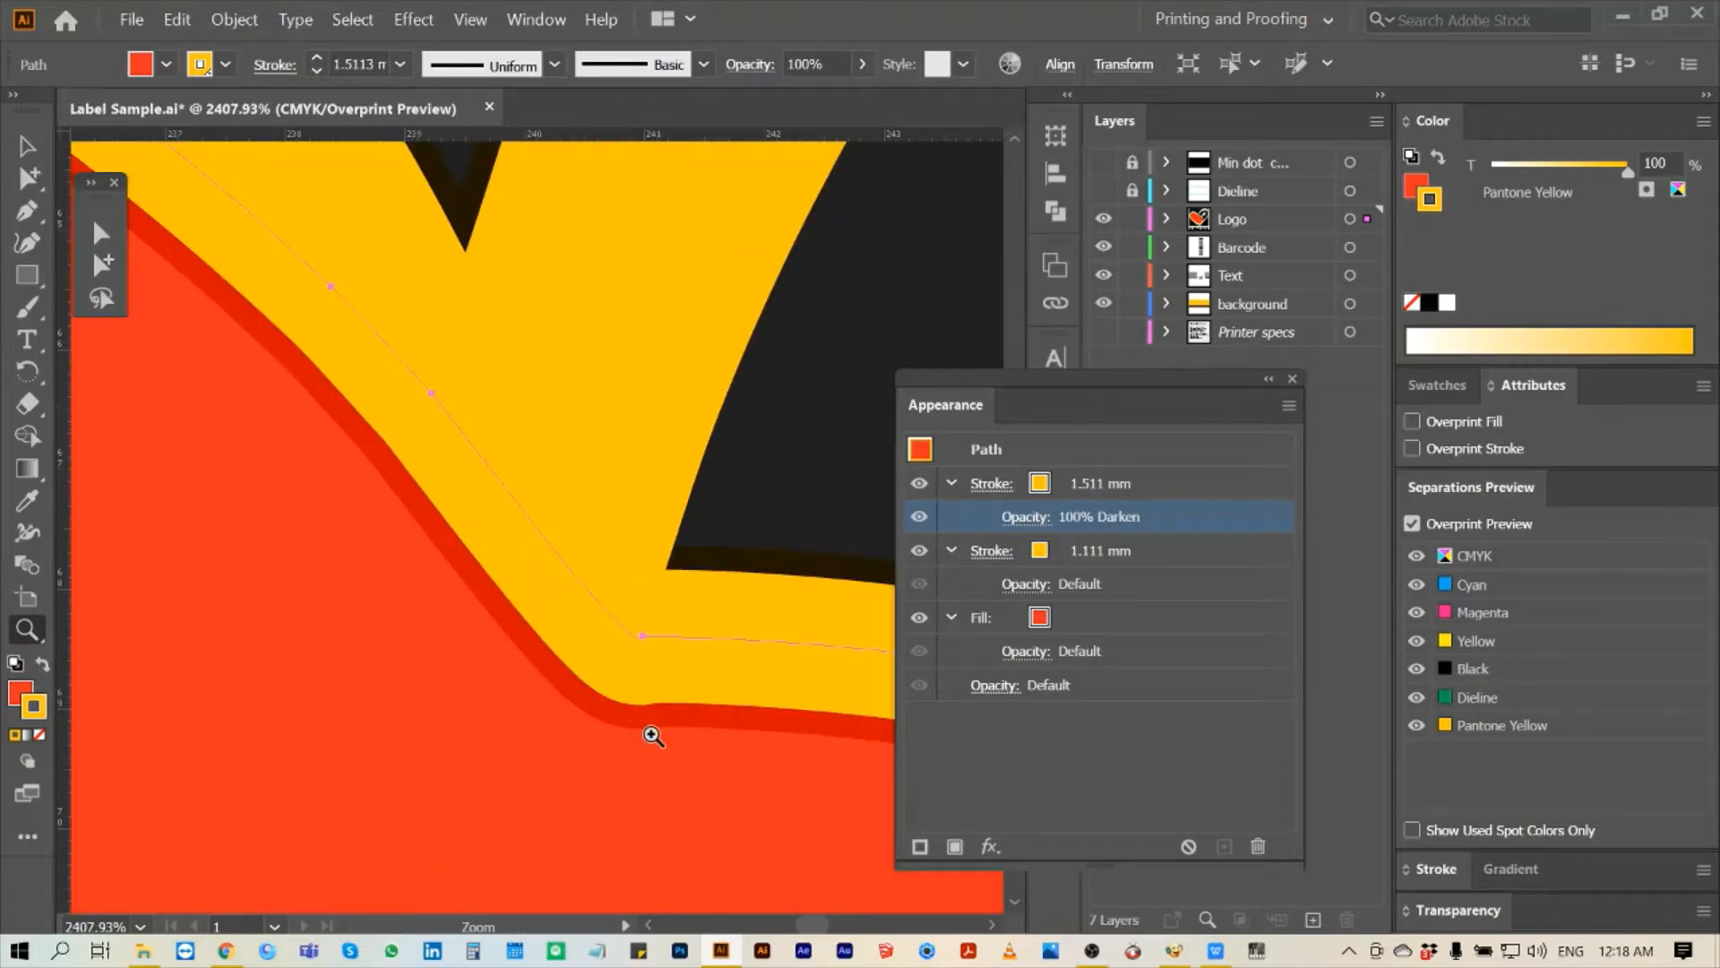
pyautogui.hotkey('ctrl', '0')
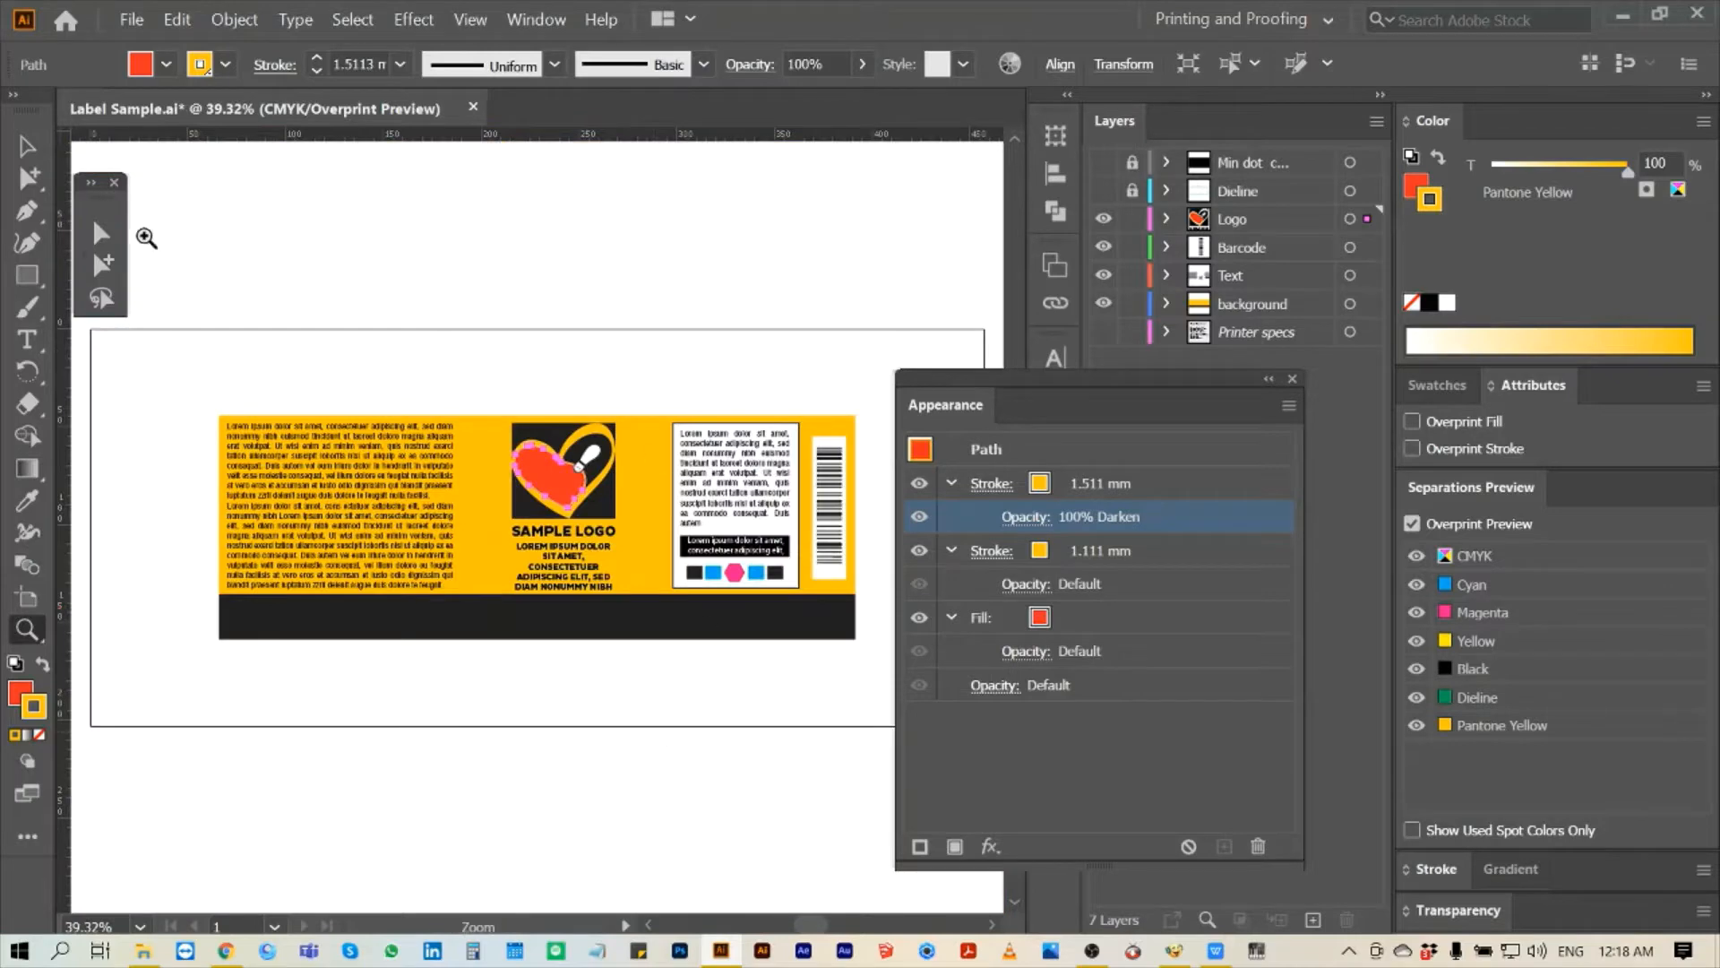
# - Dock the floating appearance attributes together with the separations list and deselect the heart path
pyautogui.click(101, 263)
pyautogui.moveTo(968, 379); pyautogui.dragTo(1539, 488)
pyautogui.click(799, 276)
# - Select the black shape inside the heart around the white shoe print and duplicate its black fill
pyautogui.press('z')
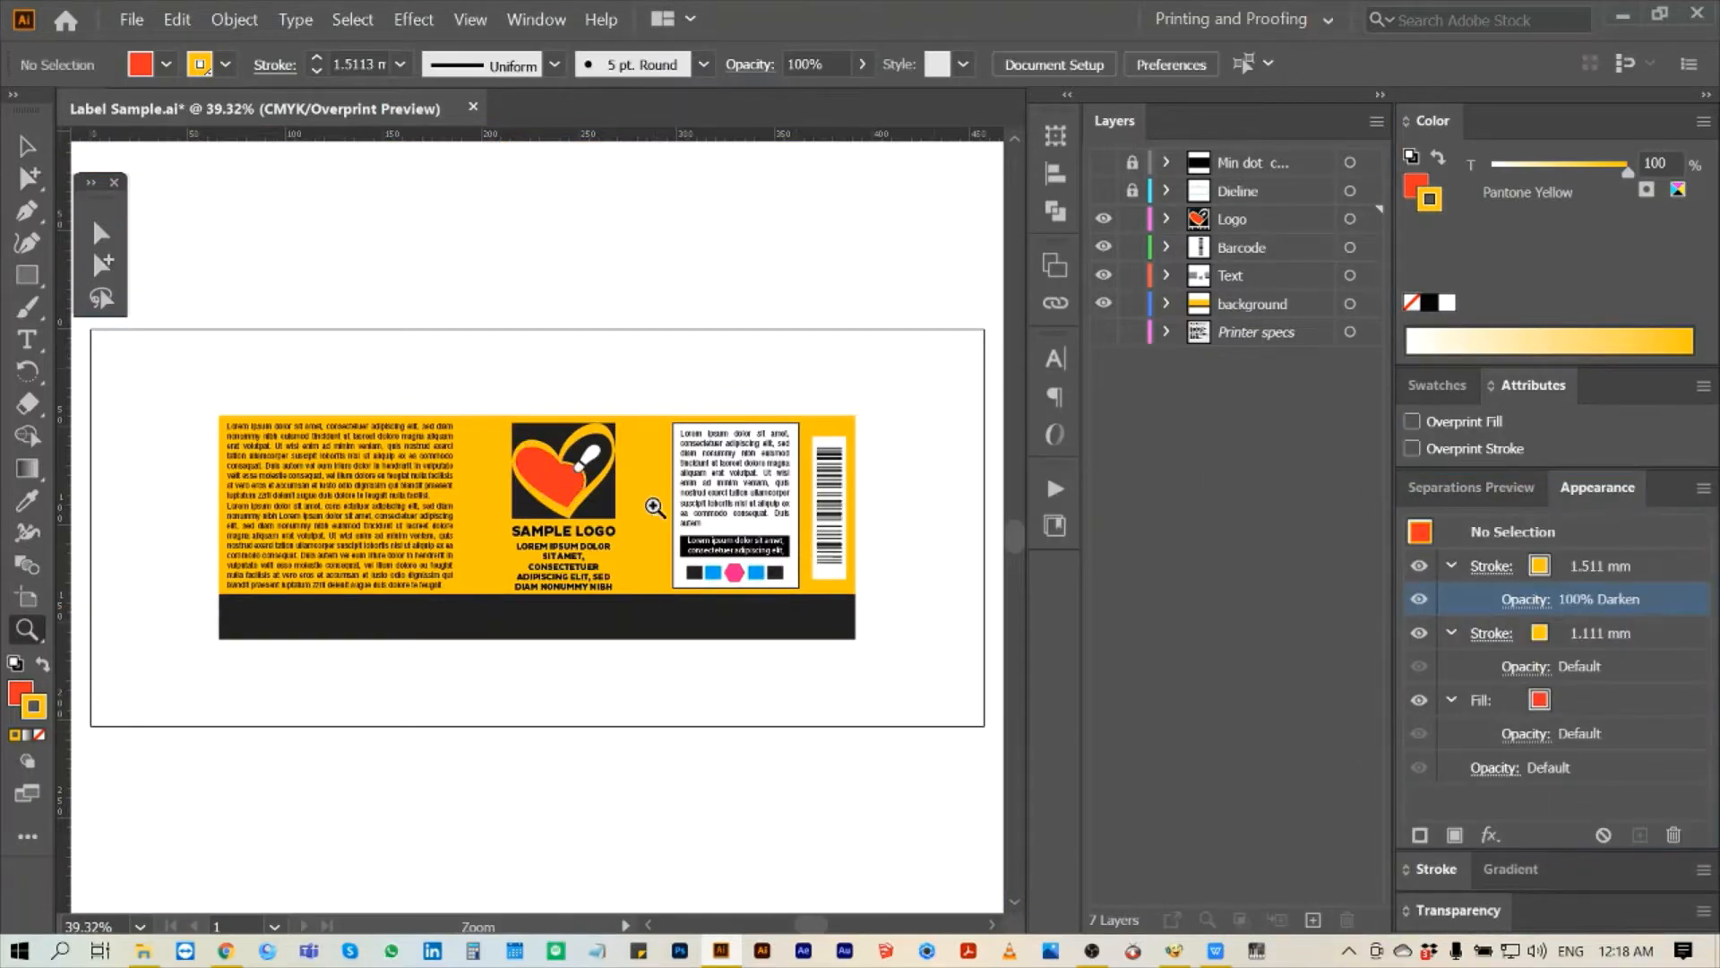
pyautogui.moveTo(491, 389); pyautogui.dragTo(664, 549)
pyautogui.moveTo(339, 265); pyautogui.dragTo(857, 736)
pyautogui.click(101, 263)
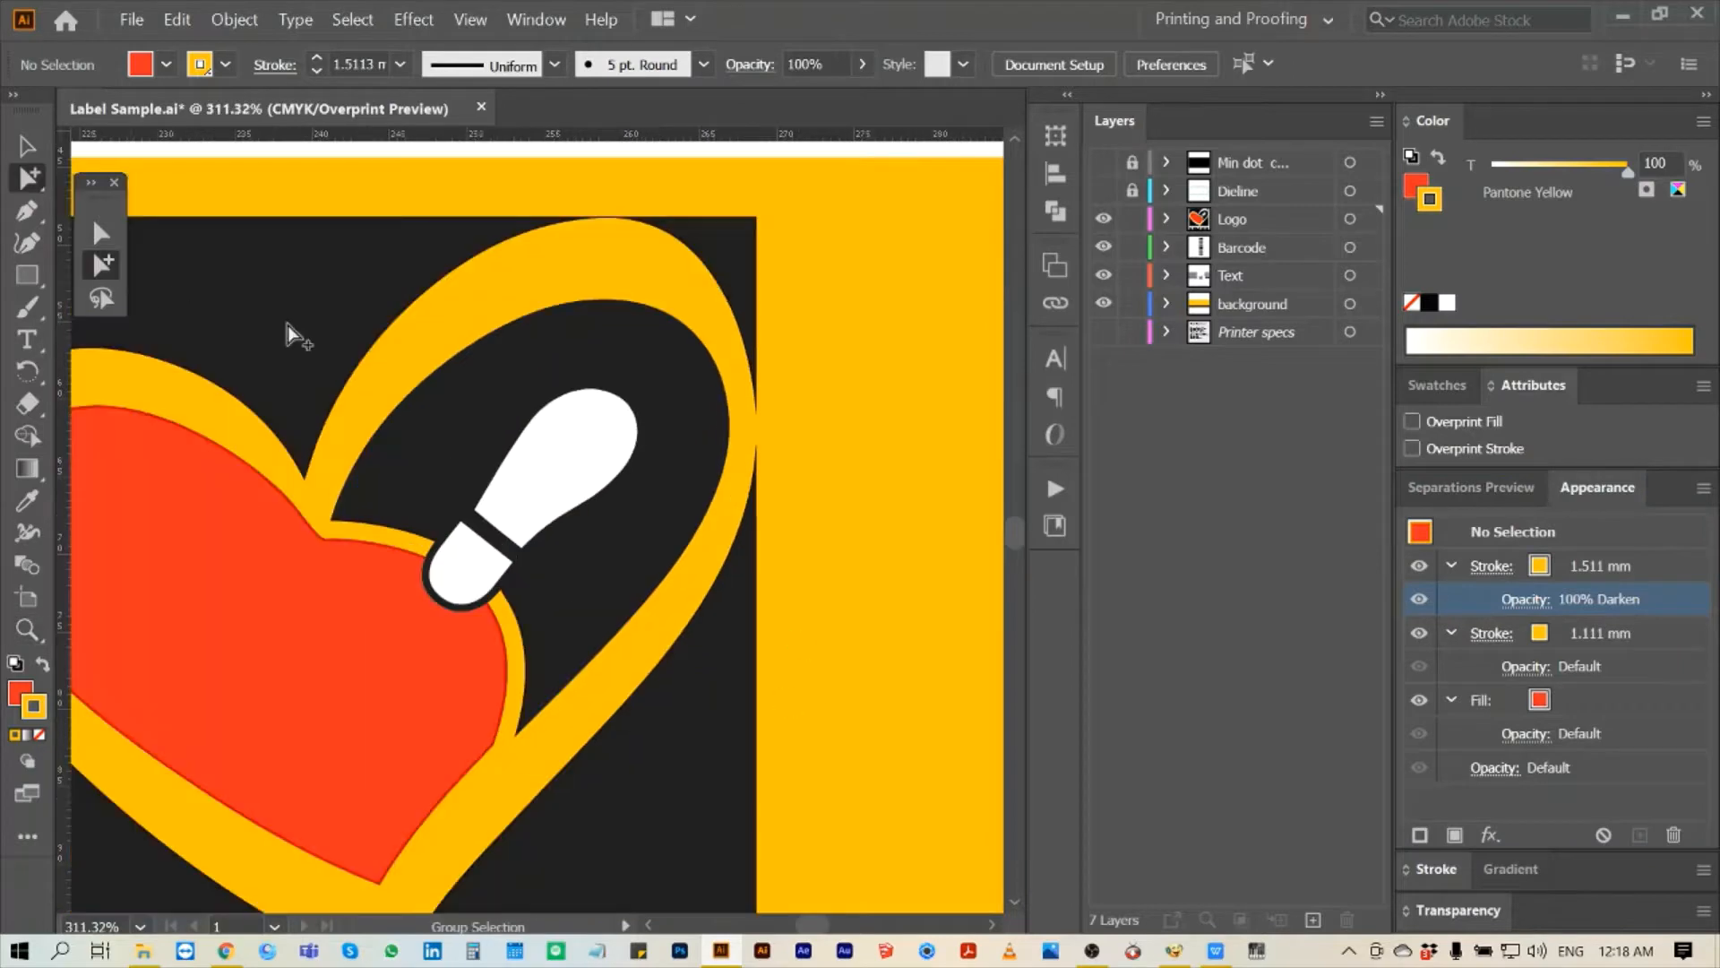
pyautogui.click(512, 412)
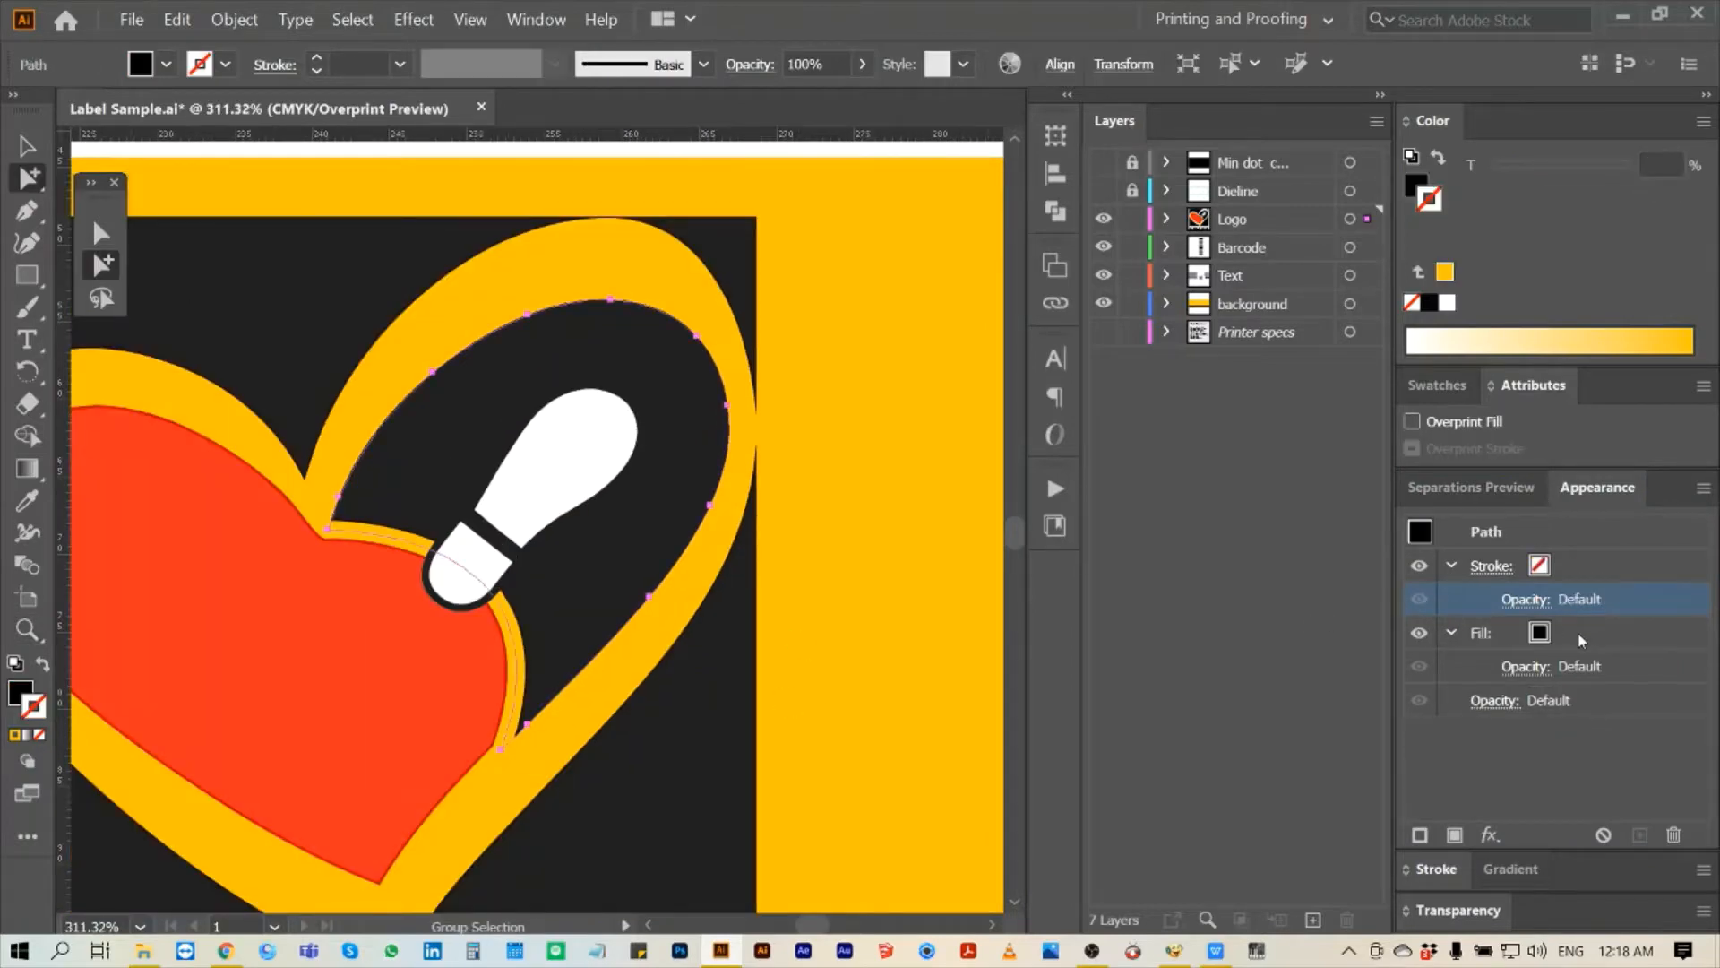
pyautogui.moveTo(1579, 636); pyautogui.dragTo(1641, 837)
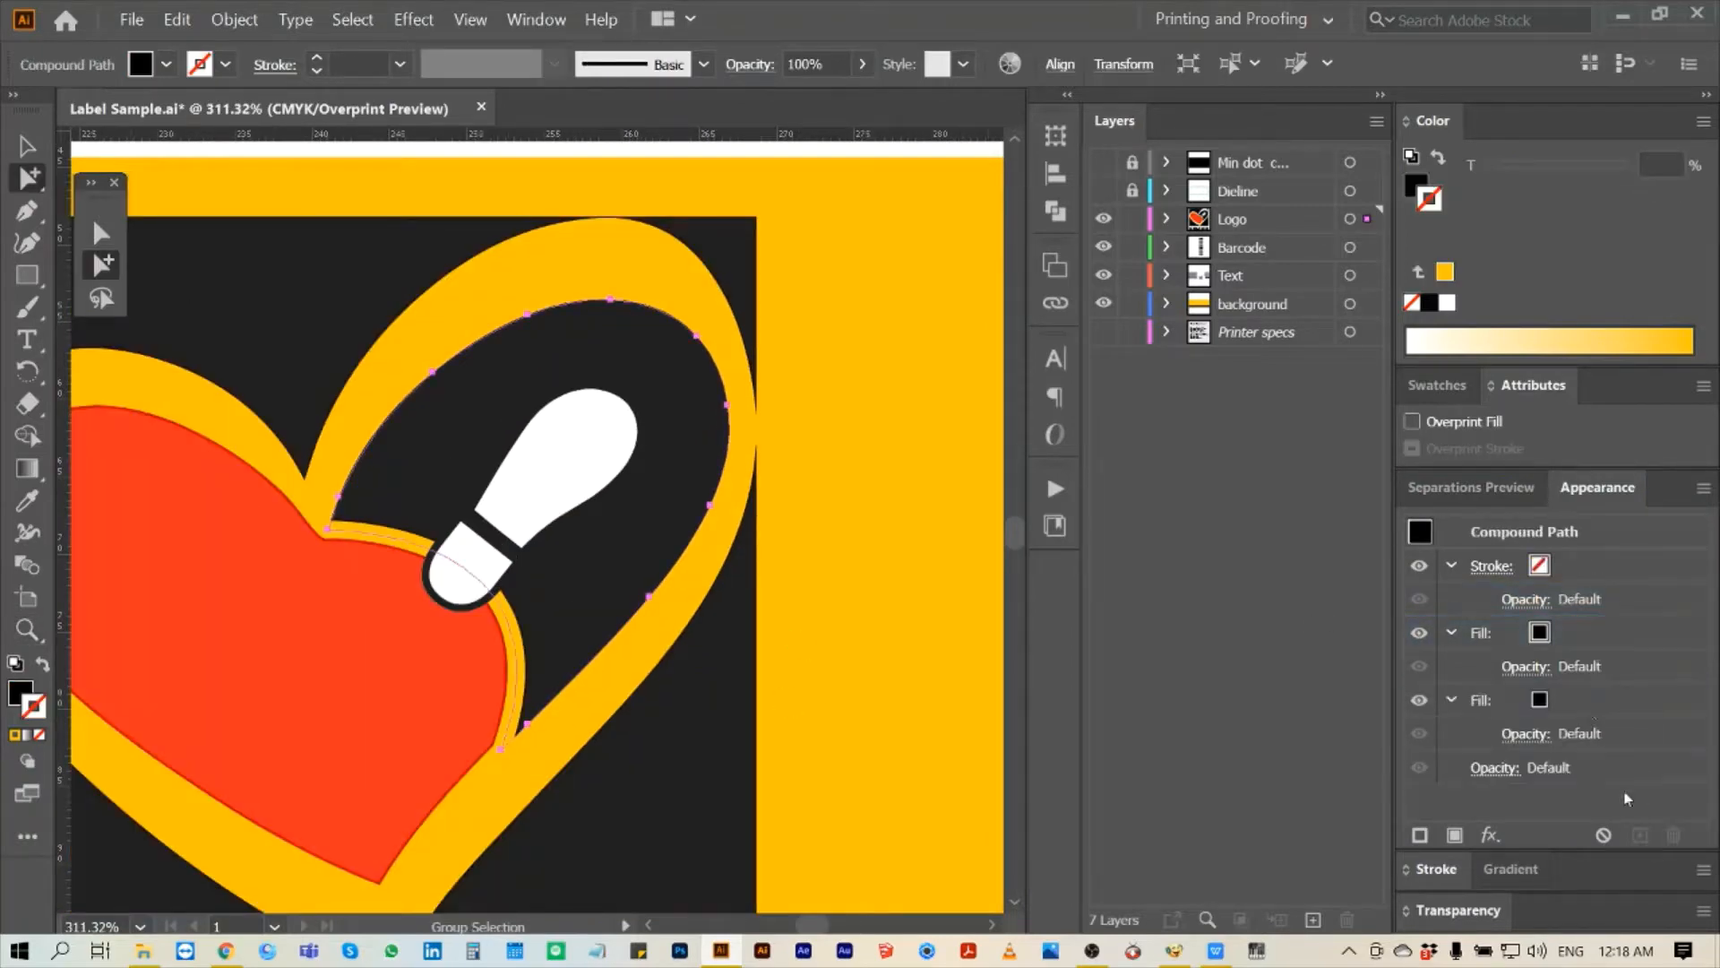
pyautogui.click(1558, 639)
# - Check the Black separation around the heart's inner black shape and float the appearance attributes beside the artwork again
pyautogui.click(1471, 486)
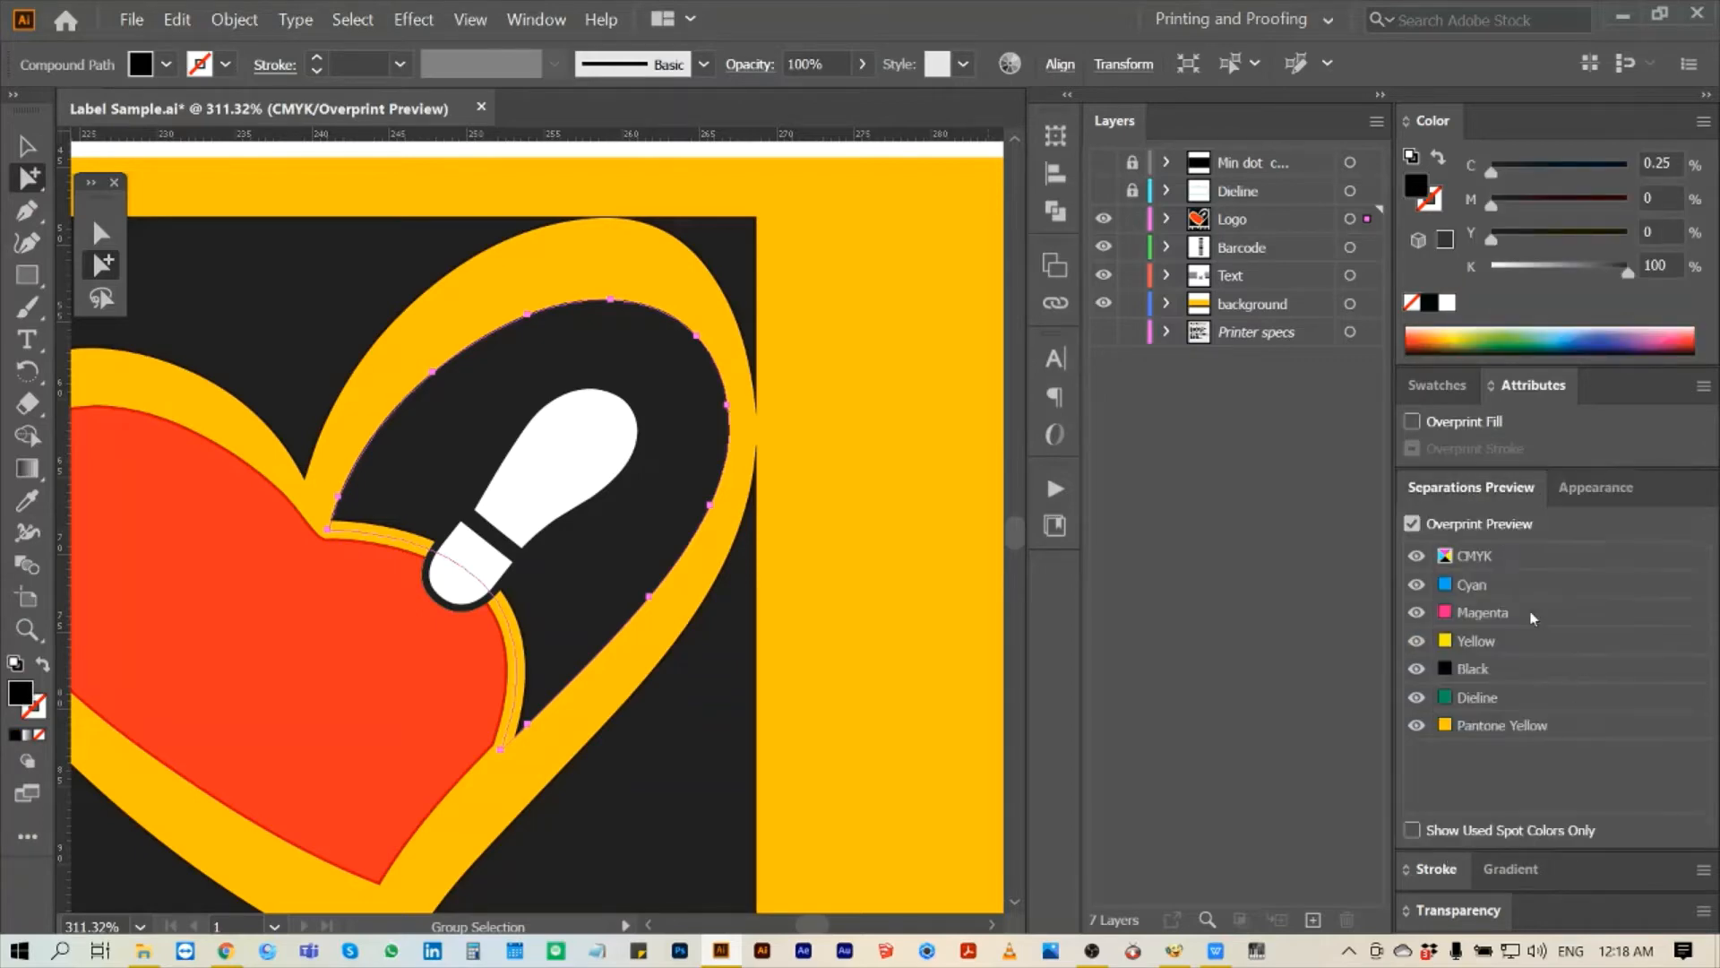
pyautogui.click(1500, 669)
pyautogui.click(1483, 672)
pyautogui.moveTo(1595, 486); pyautogui.dragTo(942, 404)
pyautogui.press('z')
pyautogui.moveTo(260, 280); pyautogui.dragTo(567, 634)
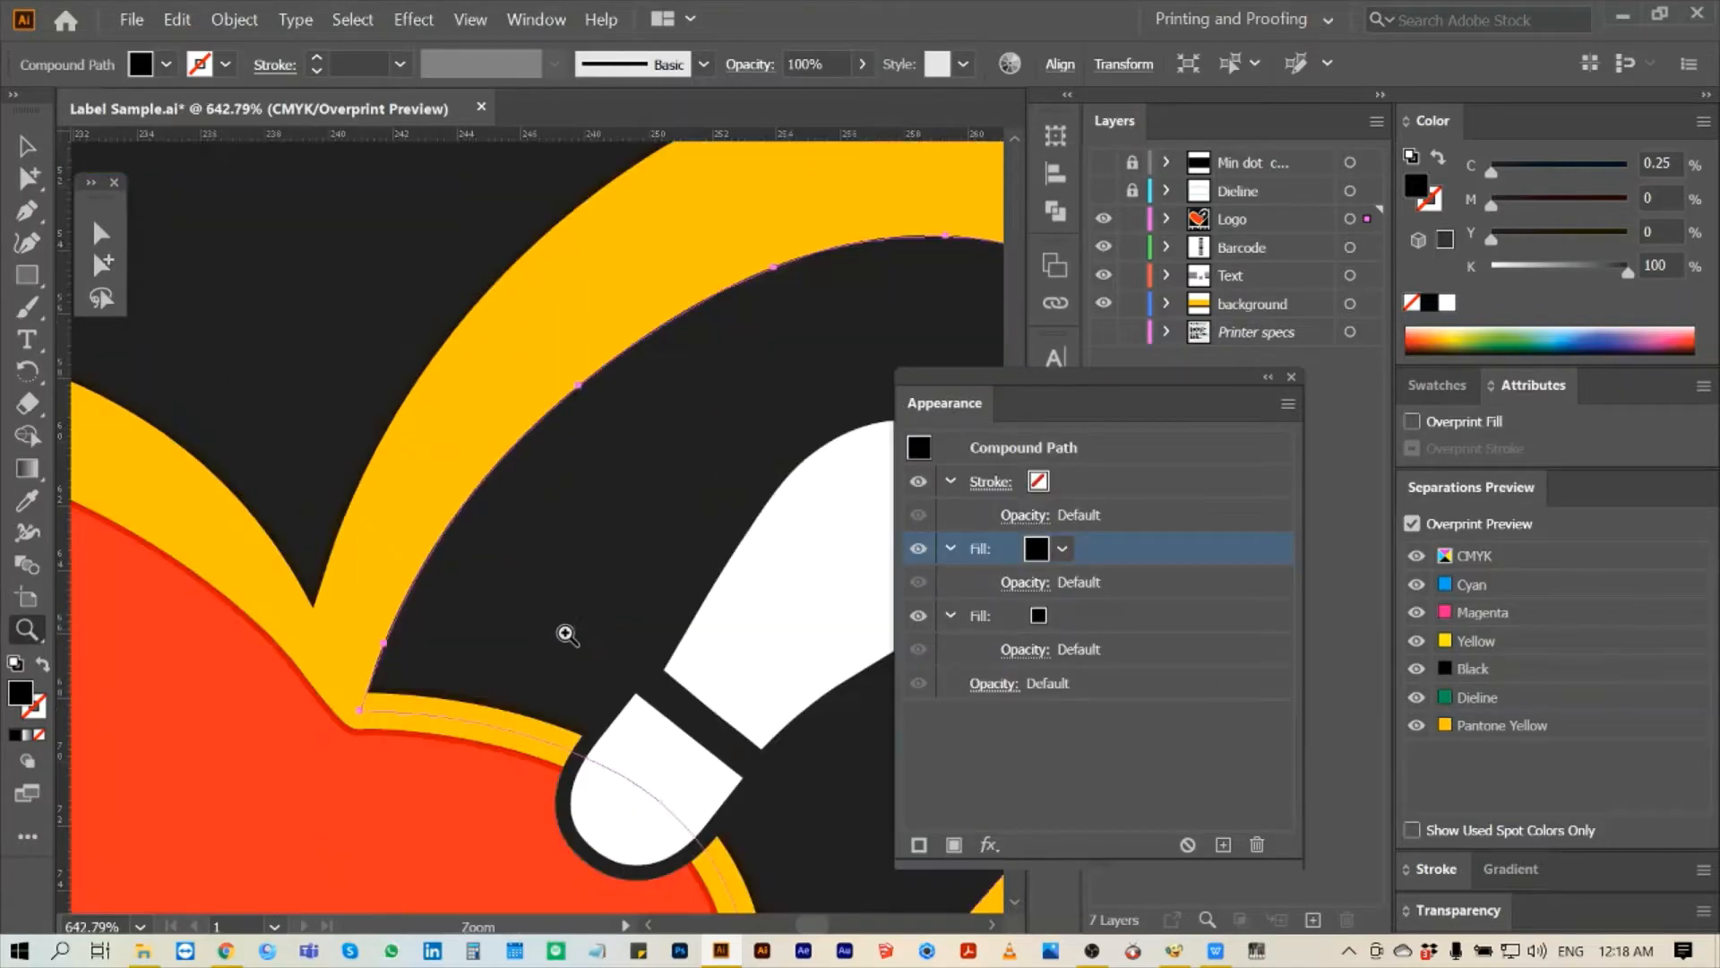
pyautogui.moveTo(219, 450); pyautogui.dragTo(521, 752)
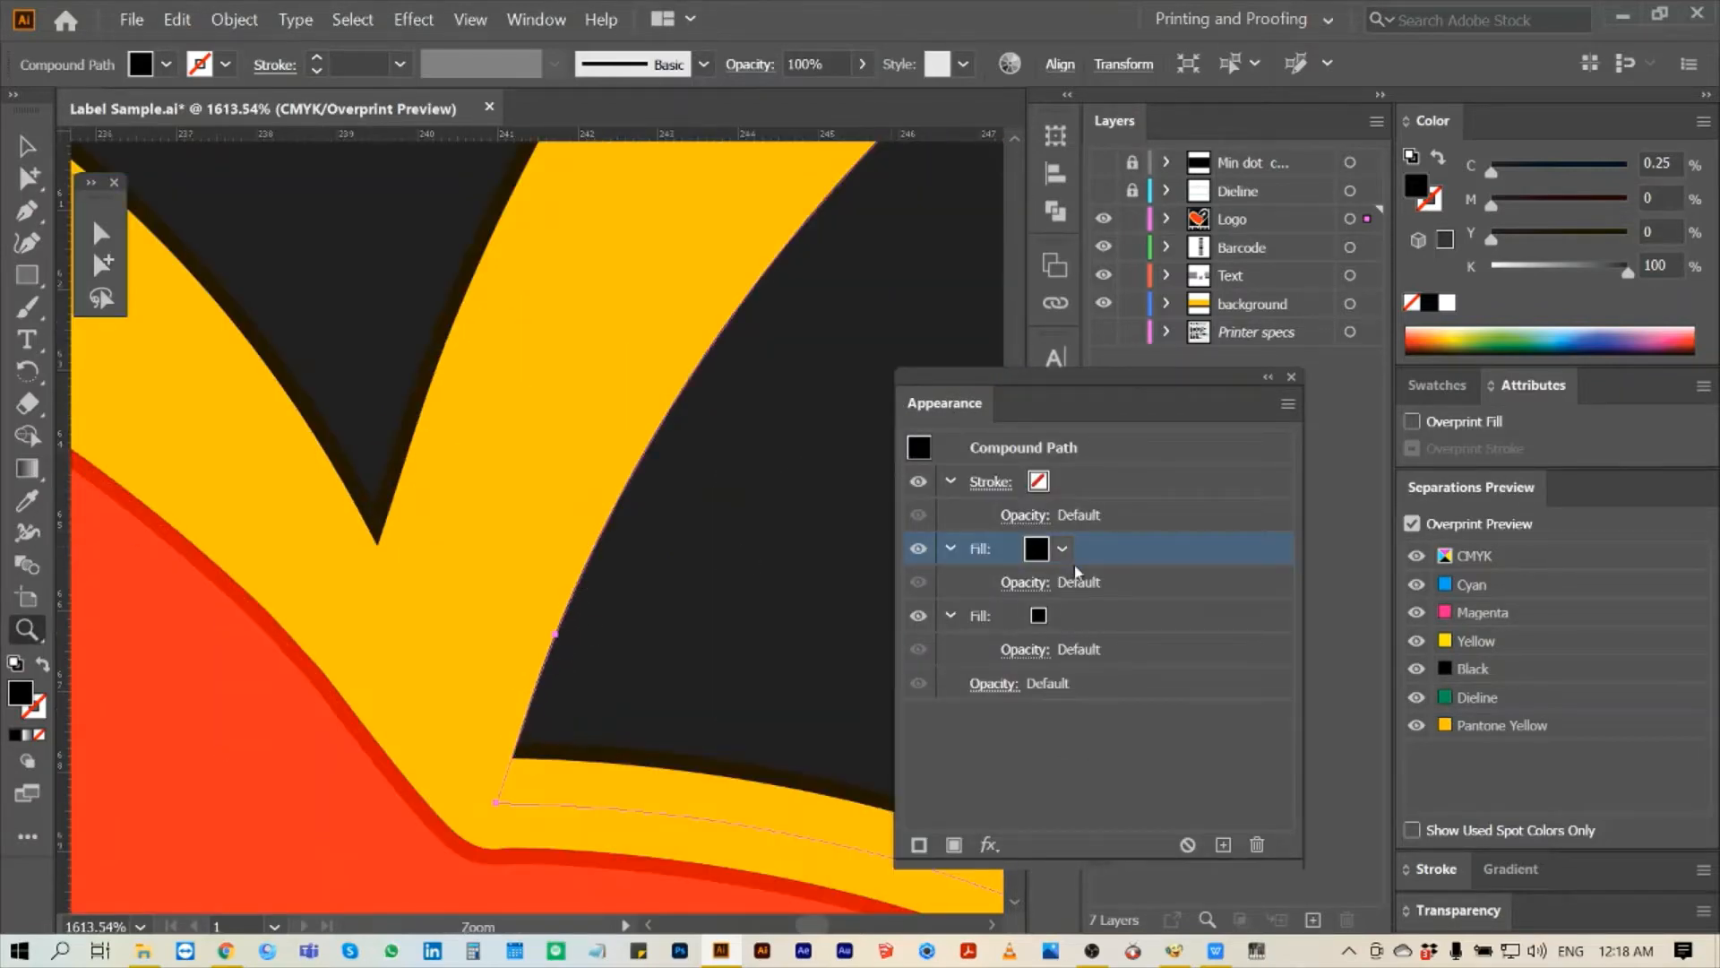
pyautogui.click(1416, 668)
# - Make the black shape's lower fill white and apply an Offset Path effect of -.2mm to it, choosing another join style
pyautogui.click(1072, 618)
pyautogui.click(1447, 303)
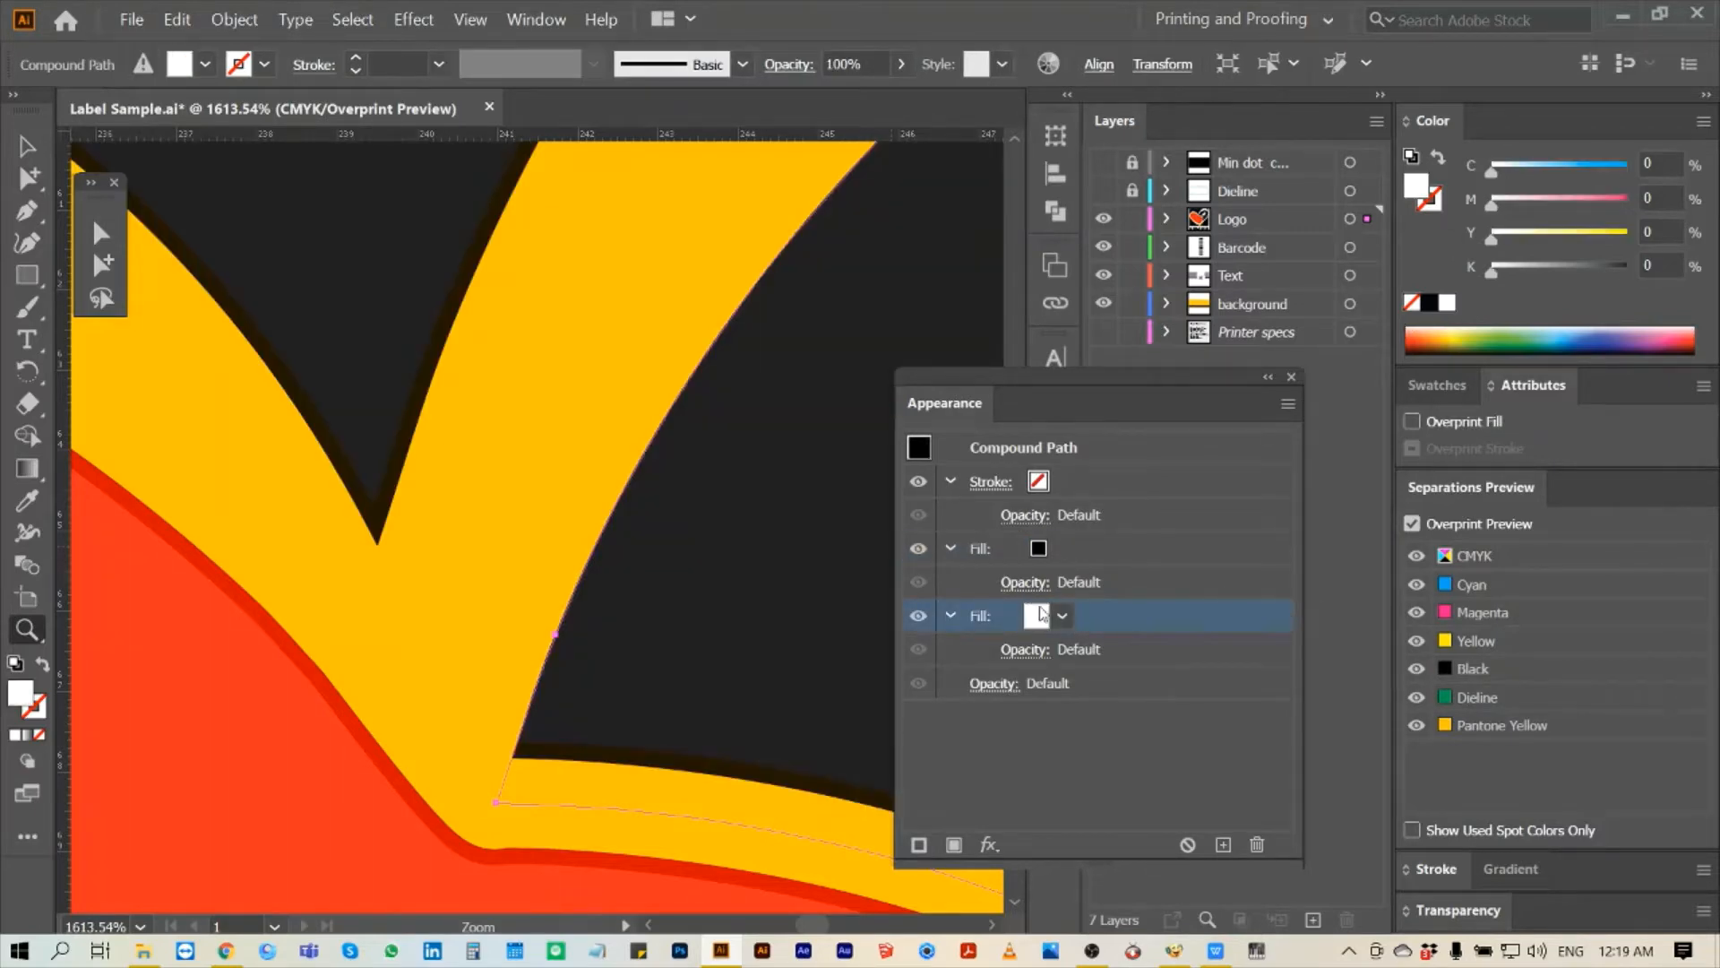
pyautogui.click(990, 844)
pyautogui.moveTo(1071, 462)
pyautogui.click(1226, 467)
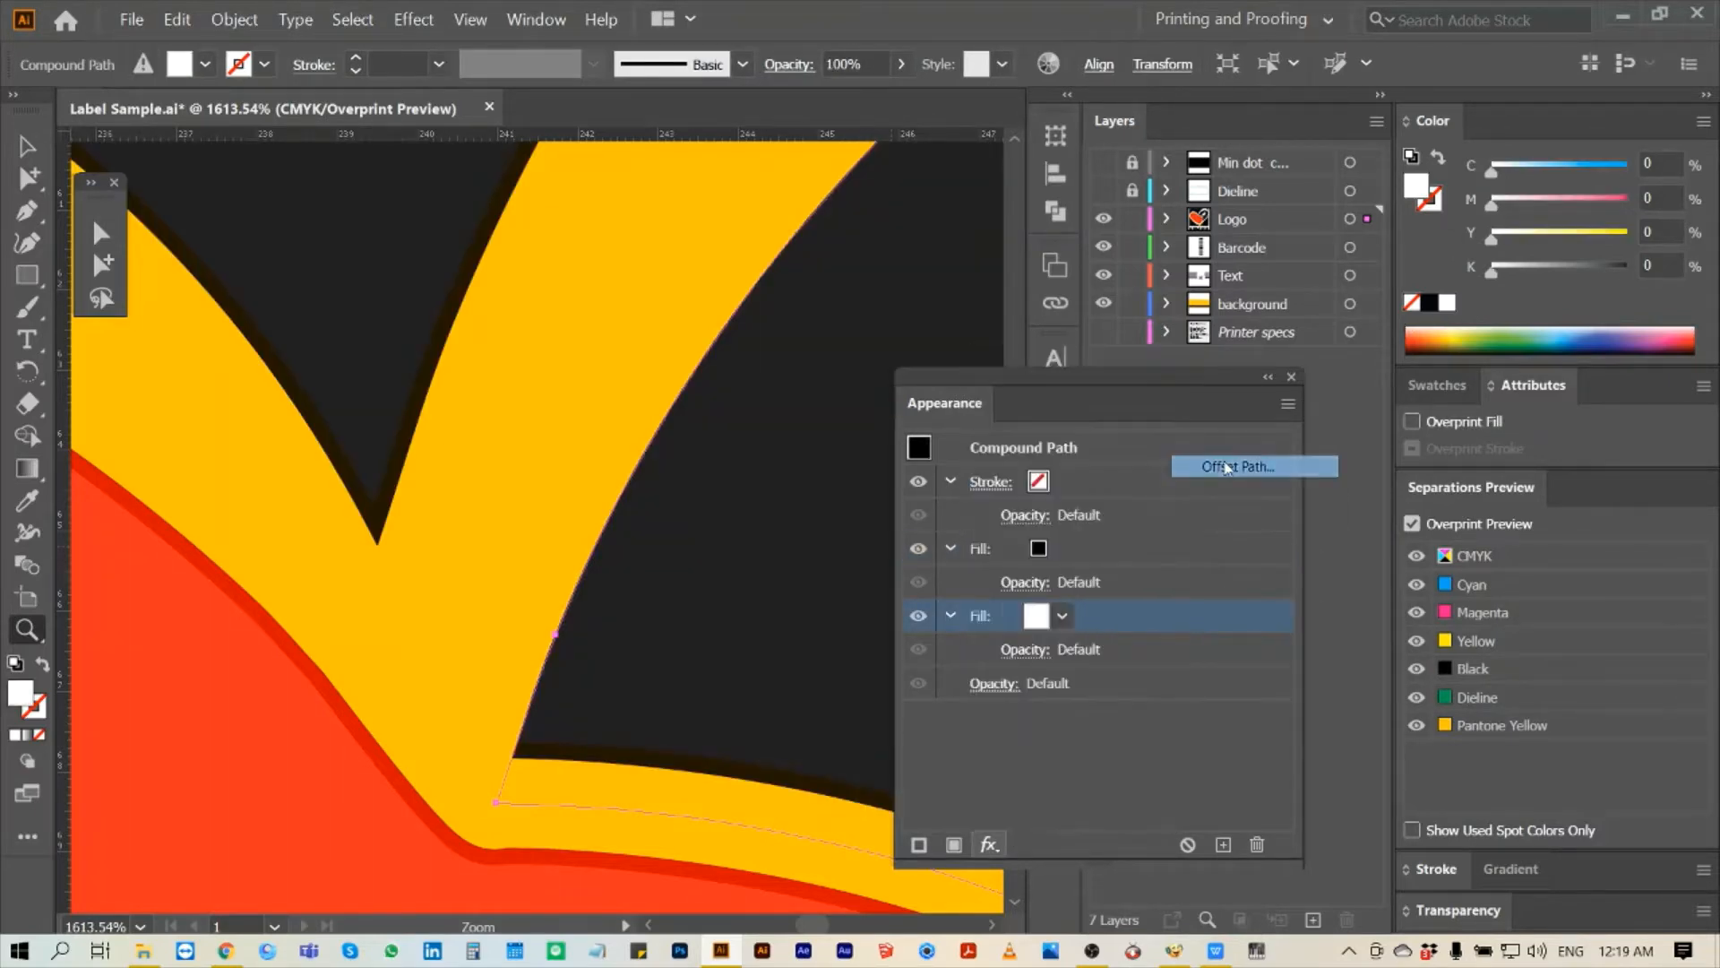
pyautogui.write('-0.2 mm')
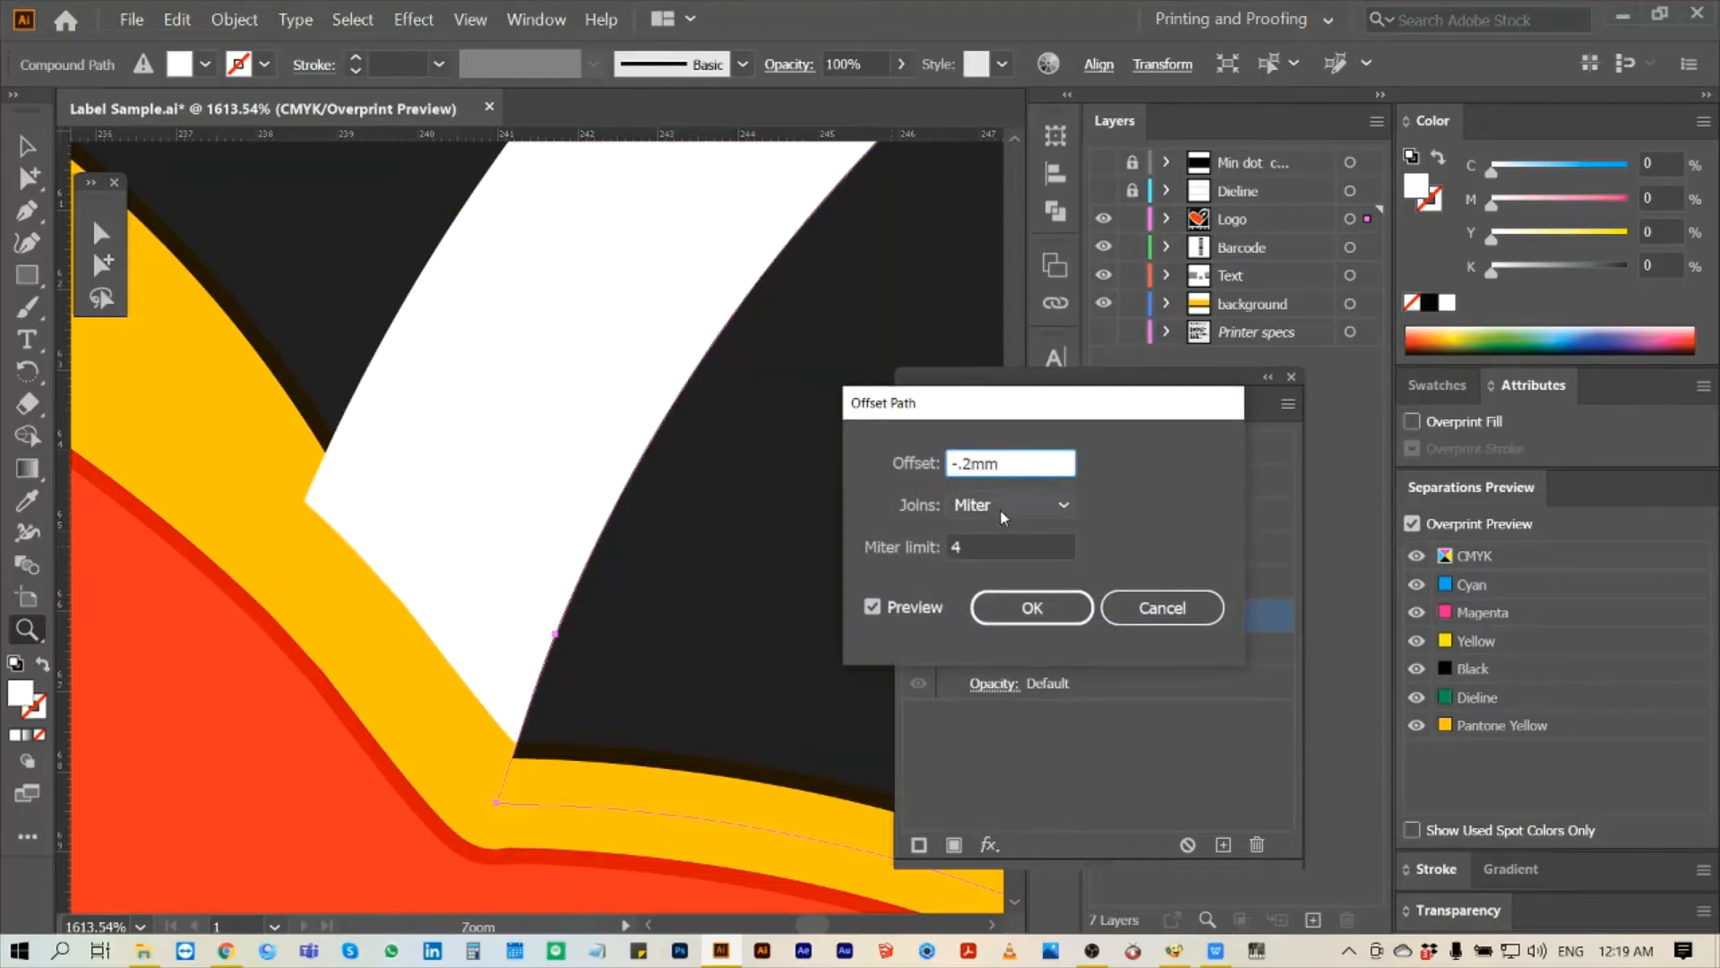
pyautogui.click(1010, 505)
pyautogui.click(994, 564)
pyautogui.click(1062, 608)
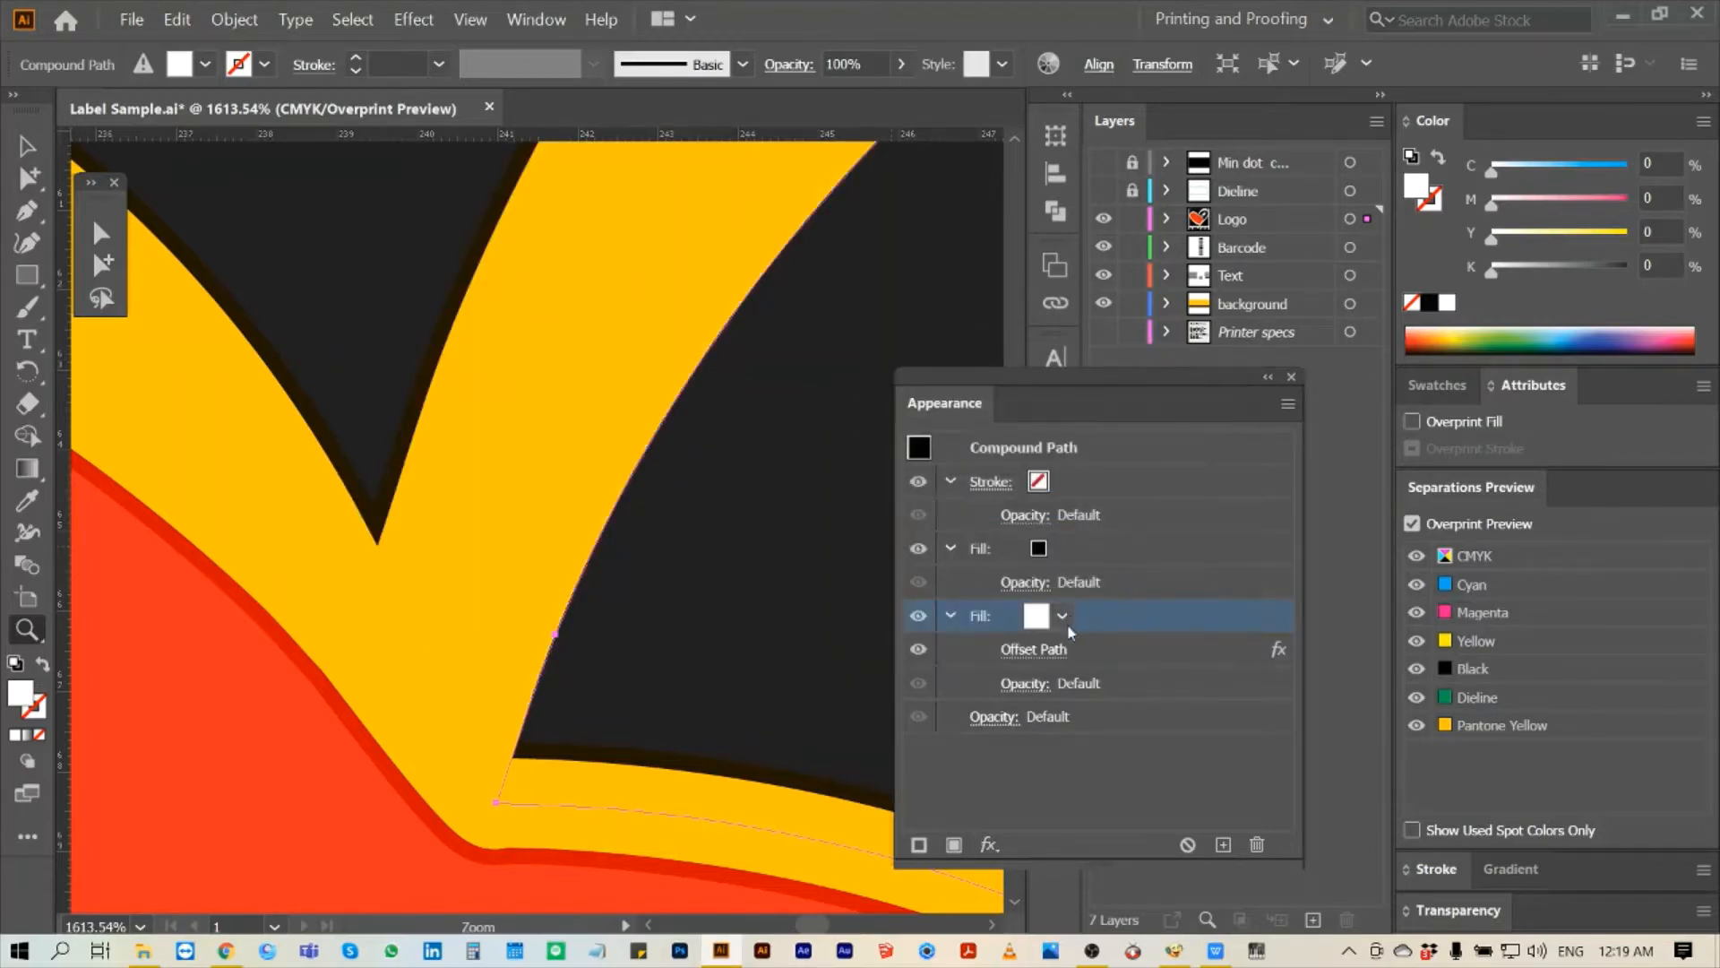
# - Set the blending mode of the shape's upper black fill to Darken and inspect the trap along the yellow outline
pyautogui.click(1011, 582)
pyautogui.click(806, 634)
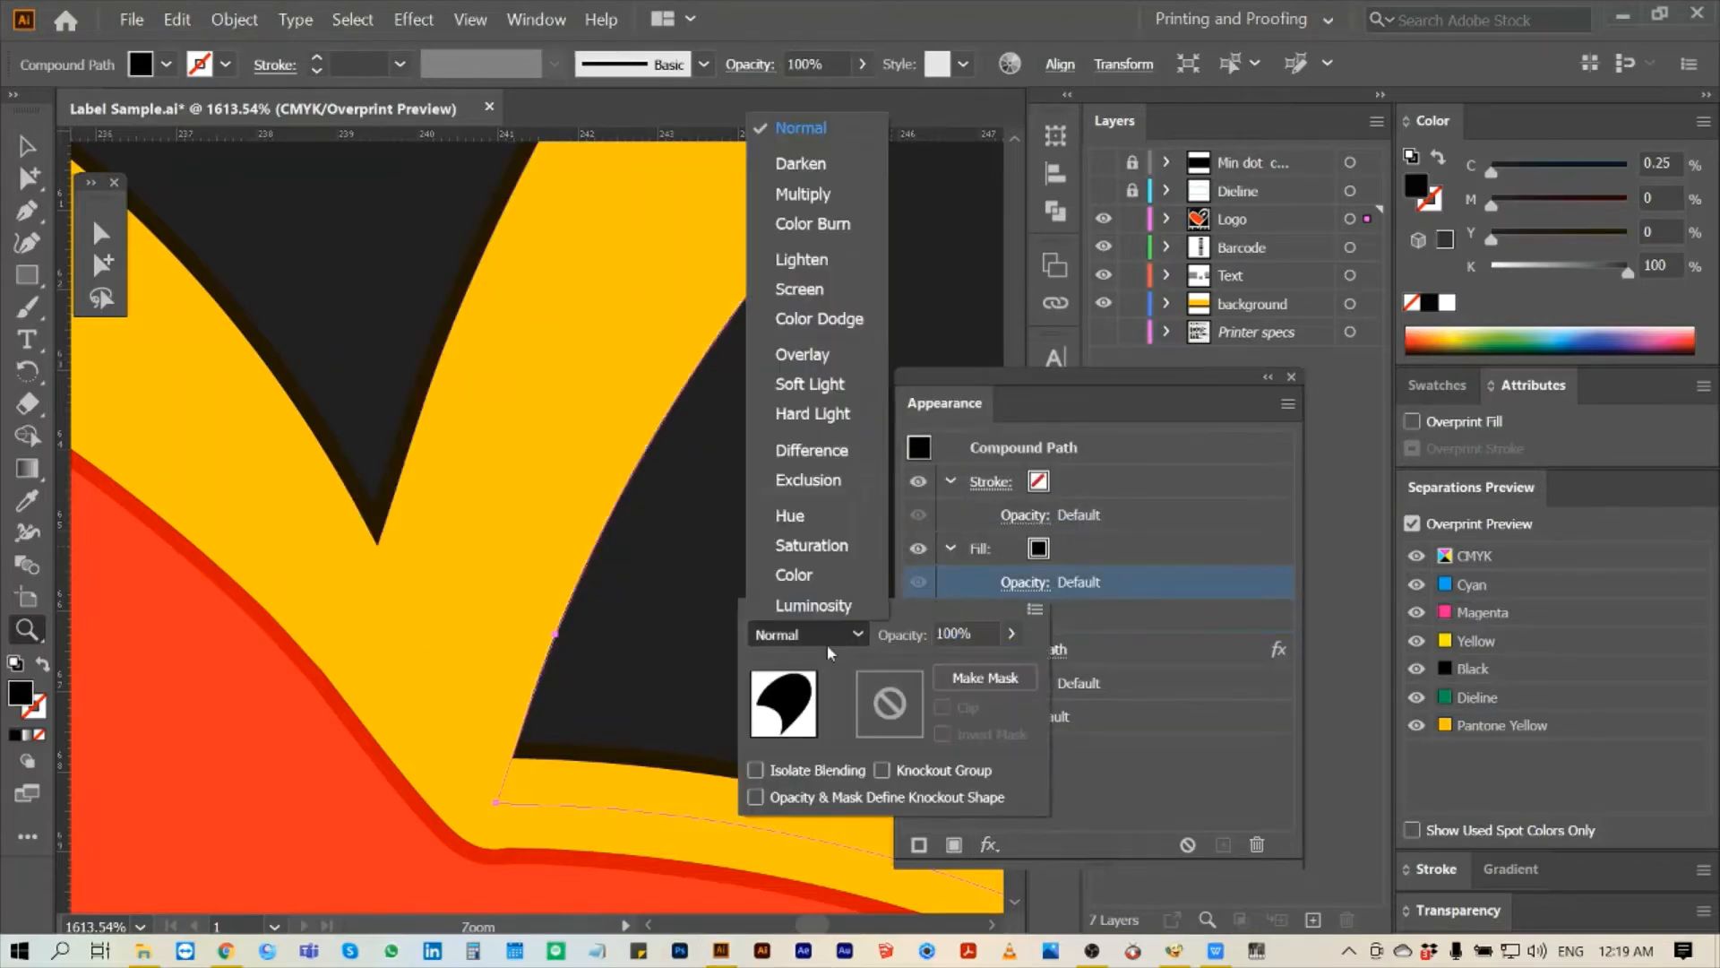
pyautogui.click(818, 167)
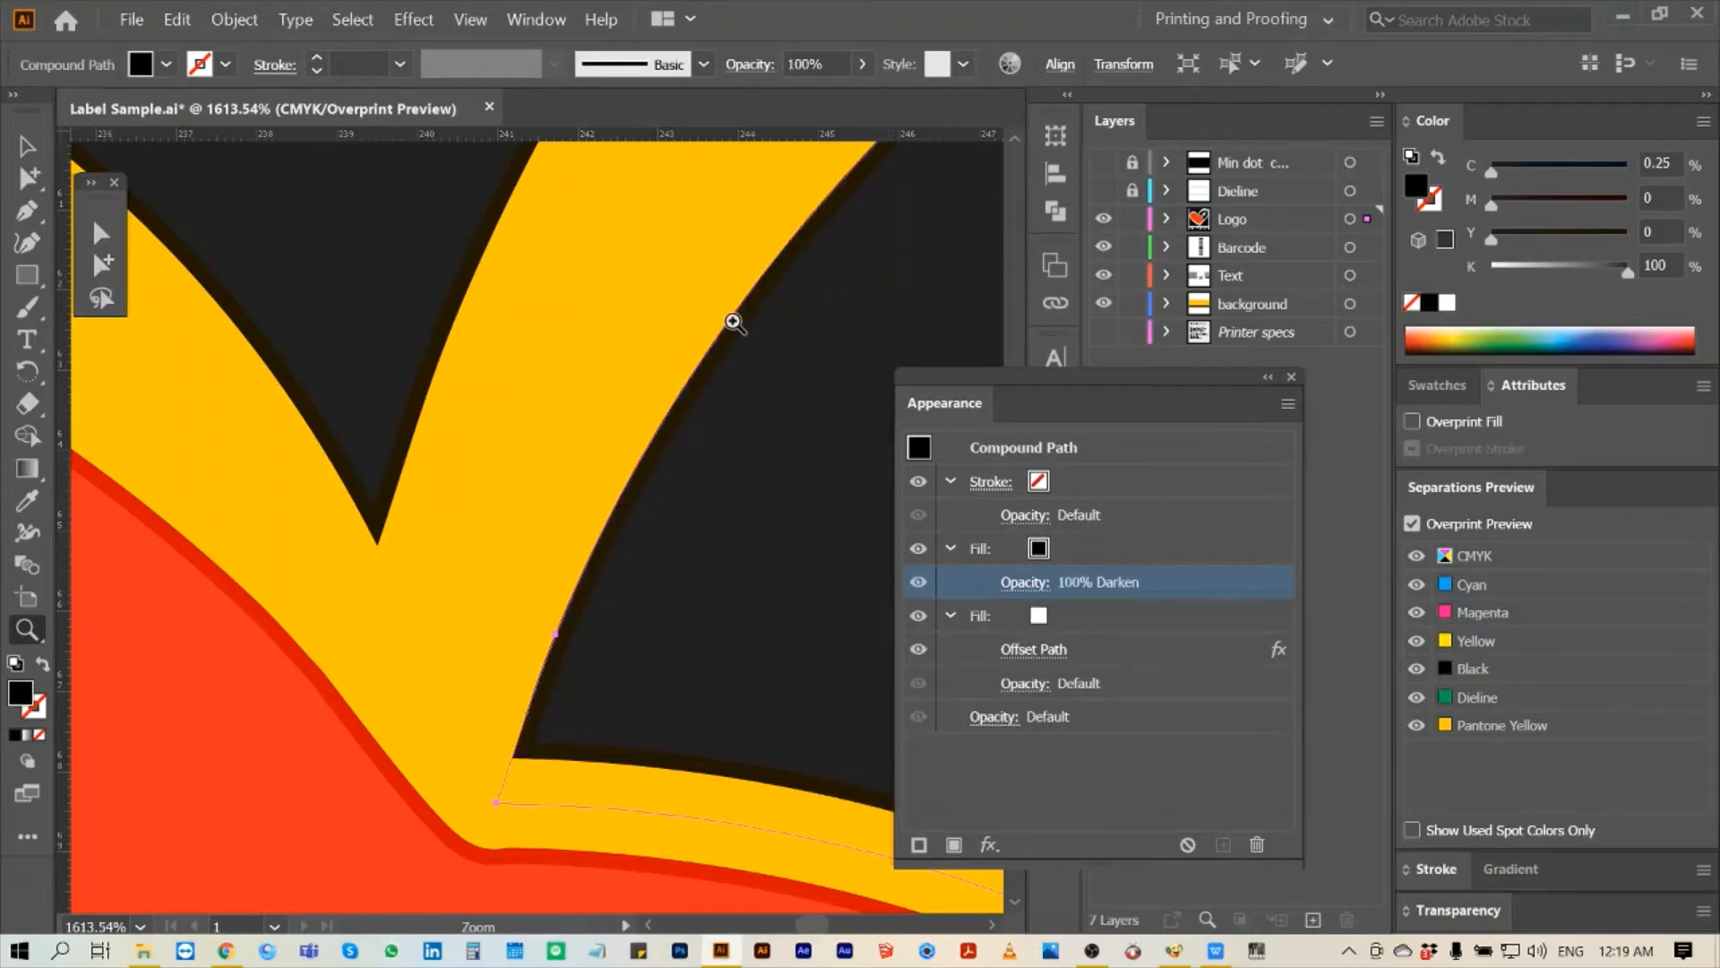
pyautogui.press('space')
pyautogui.moveTo(871, 280); pyautogui.dragTo(683, 428)
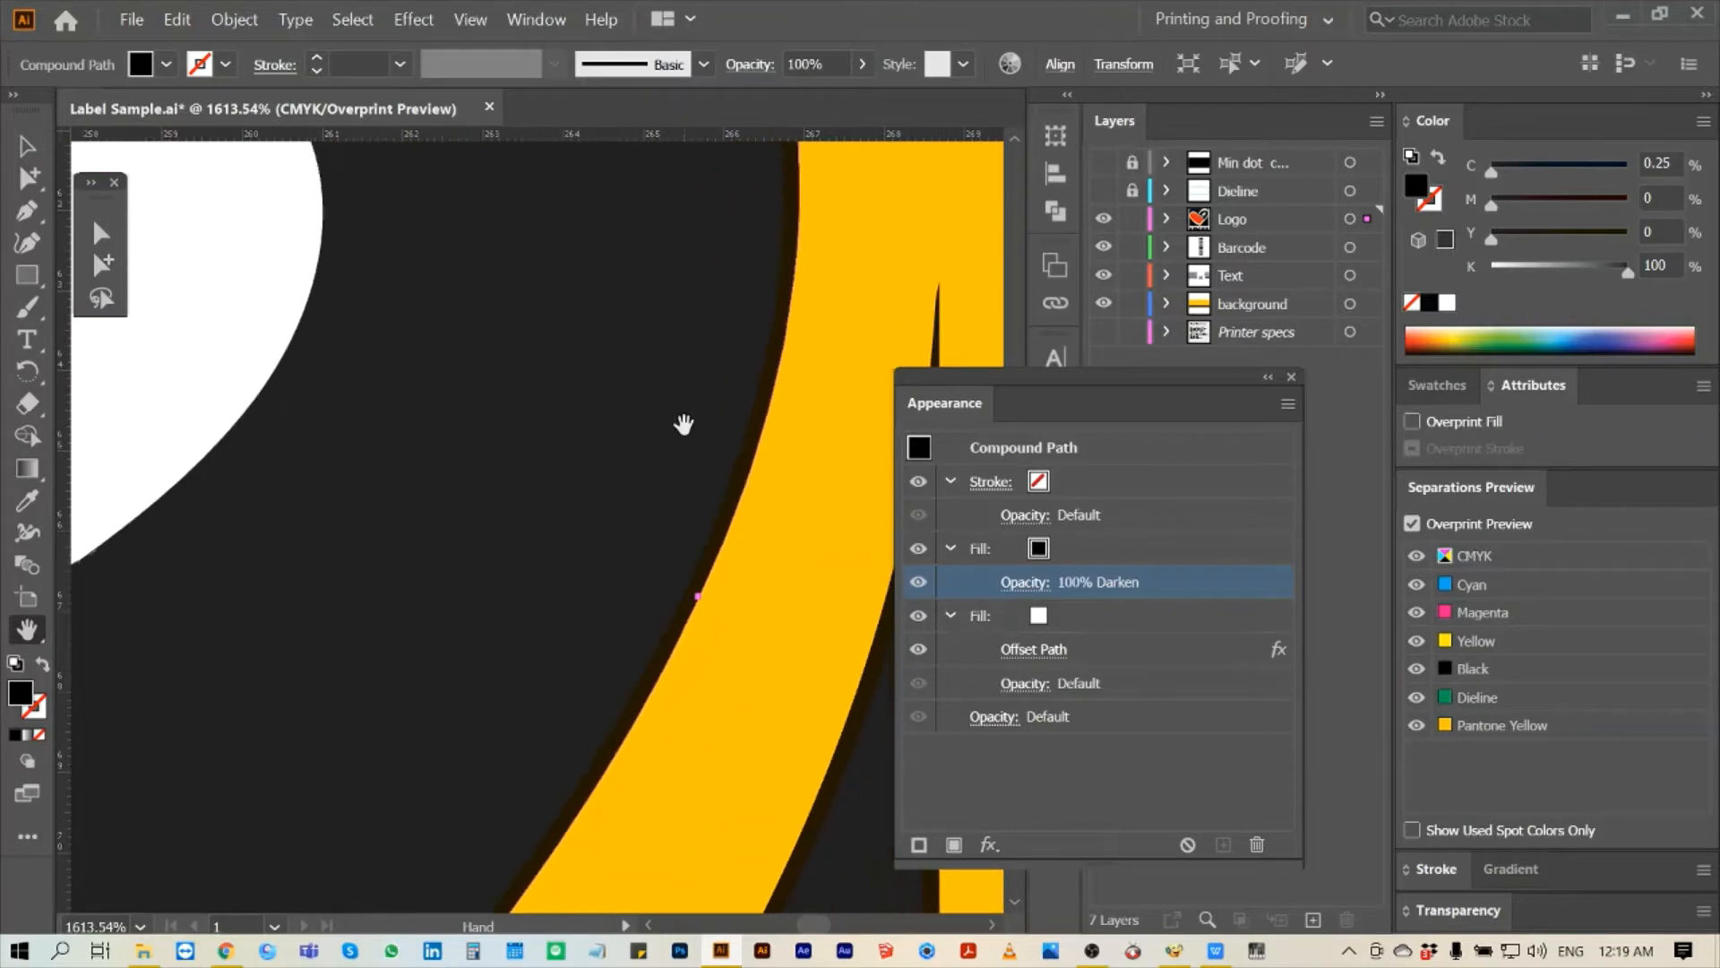
pyautogui.hotkey('ctrl', '0')
# - Select the white shoe-print shape in the logo and duplicate its black outside stroke
pyautogui.moveTo(990, 379); pyautogui.dragTo(1152, 390)
pyautogui.press('z')
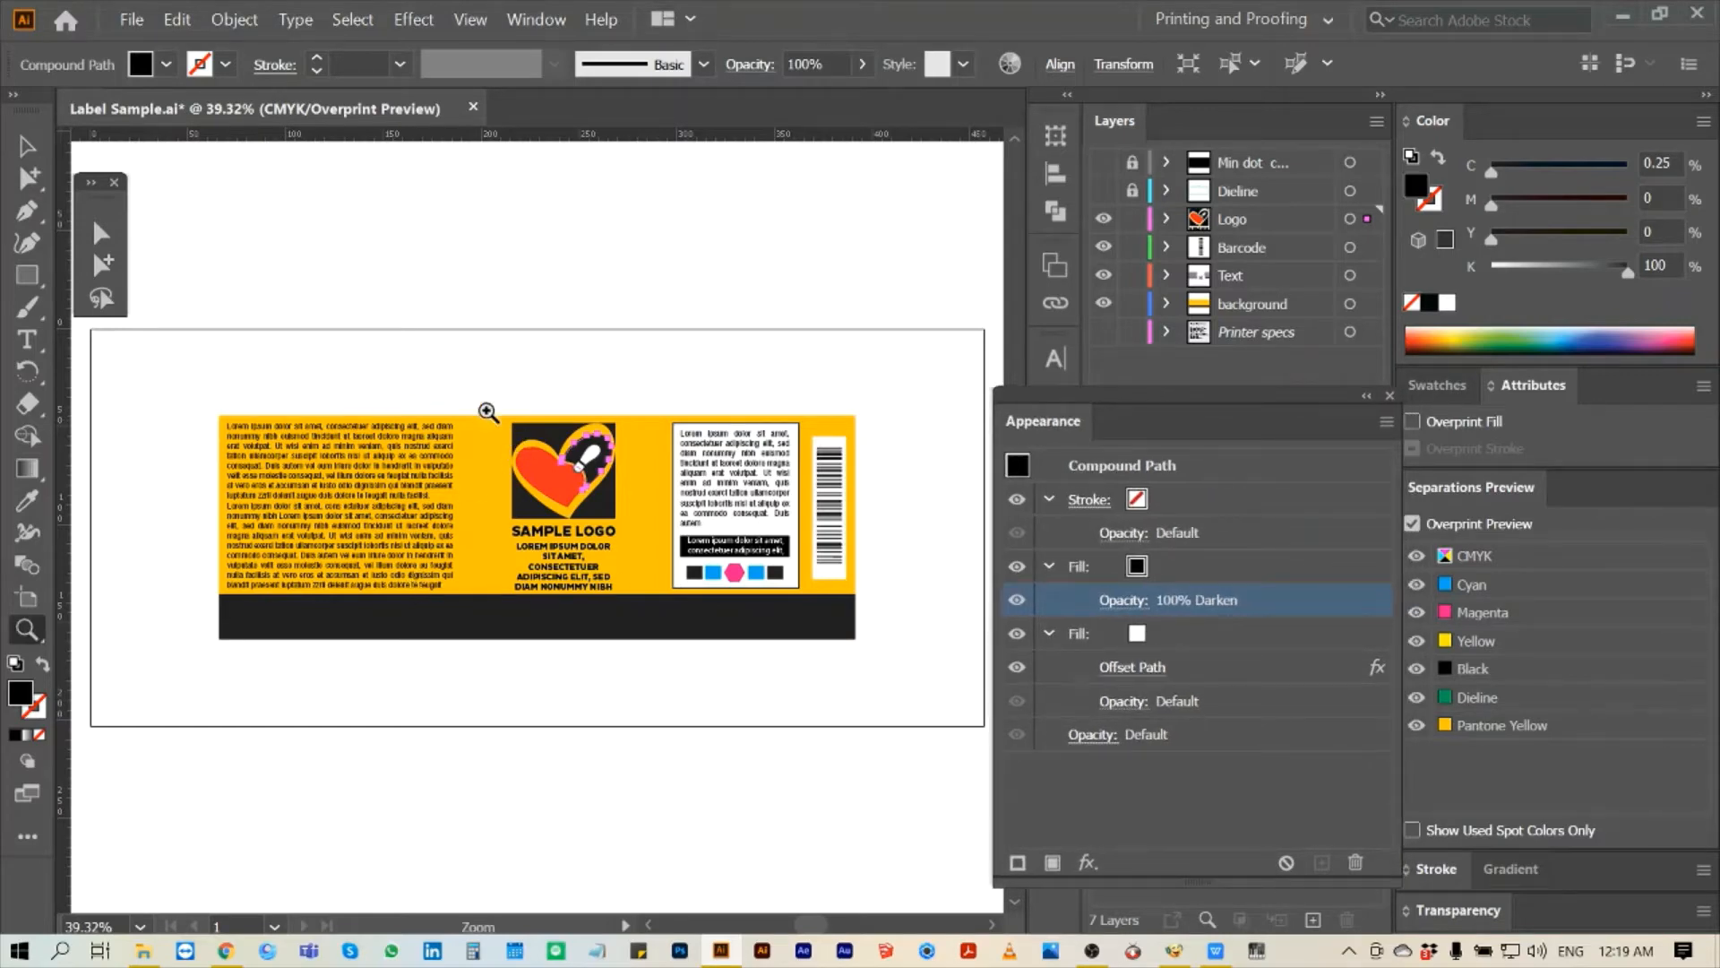
pyautogui.moveTo(487, 411); pyautogui.dragTo(650, 560)
pyautogui.moveTo(519, 303); pyautogui.dragTo(787, 617)
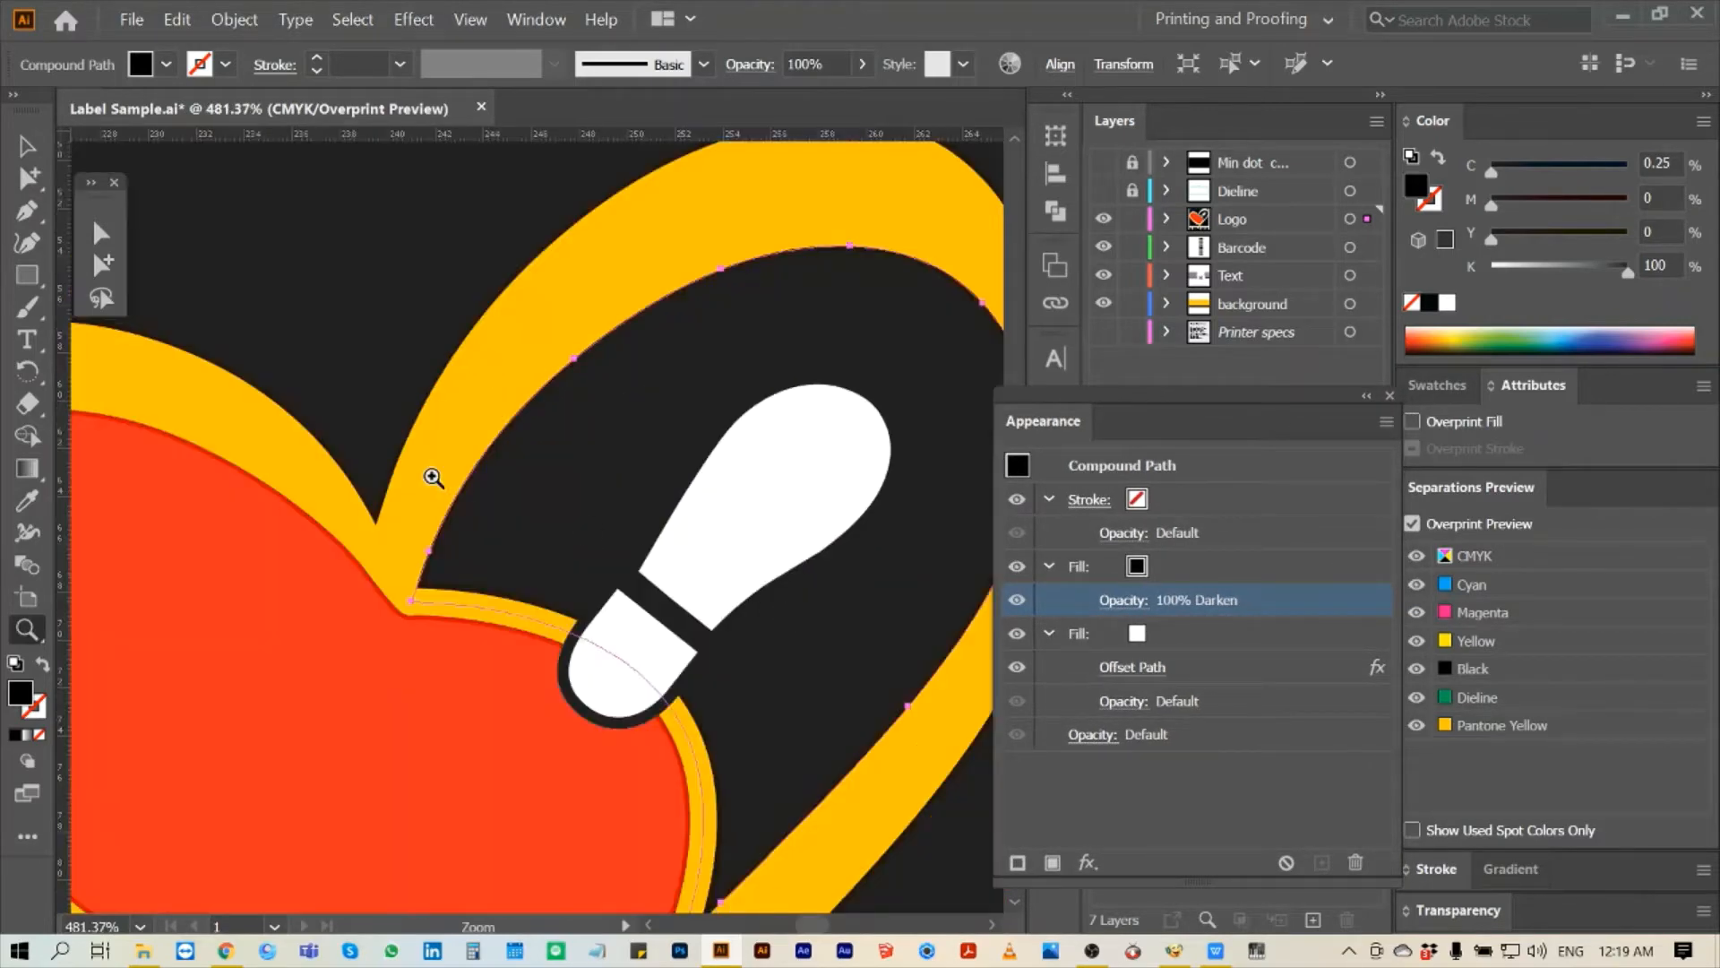
pyautogui.moveTo(379, 374); pyautogui.dragTo(766, 796)
pyautogui.click(102, 264)
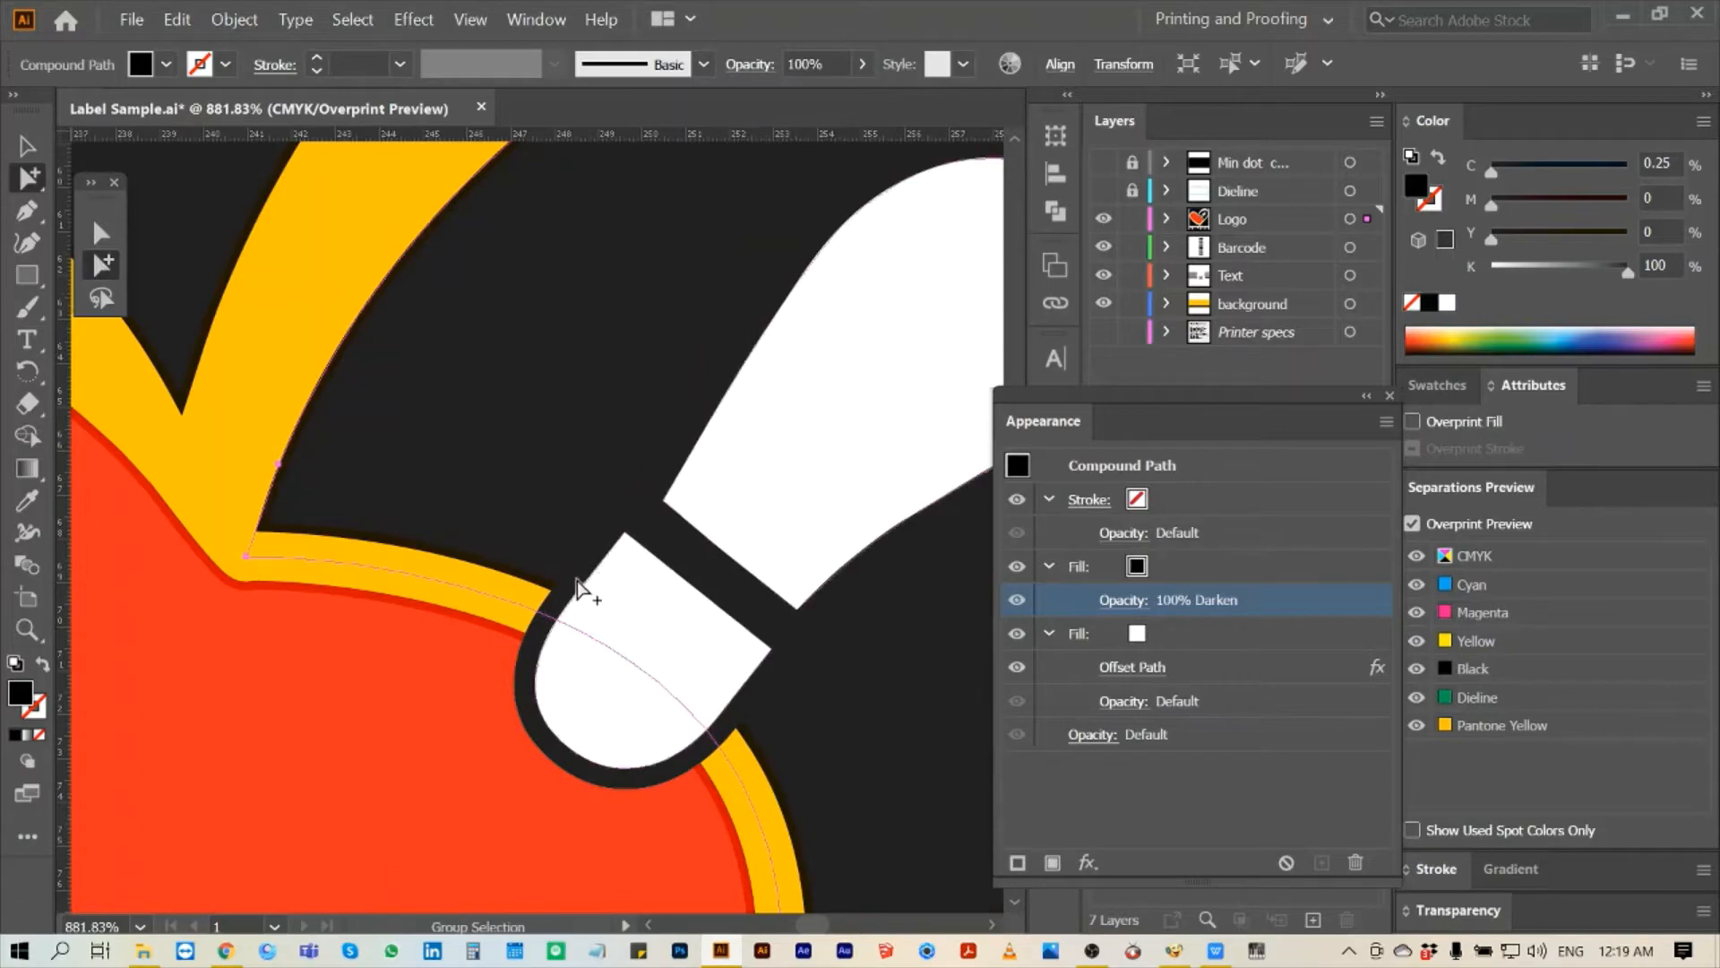
pyautogui.click(594, 585)
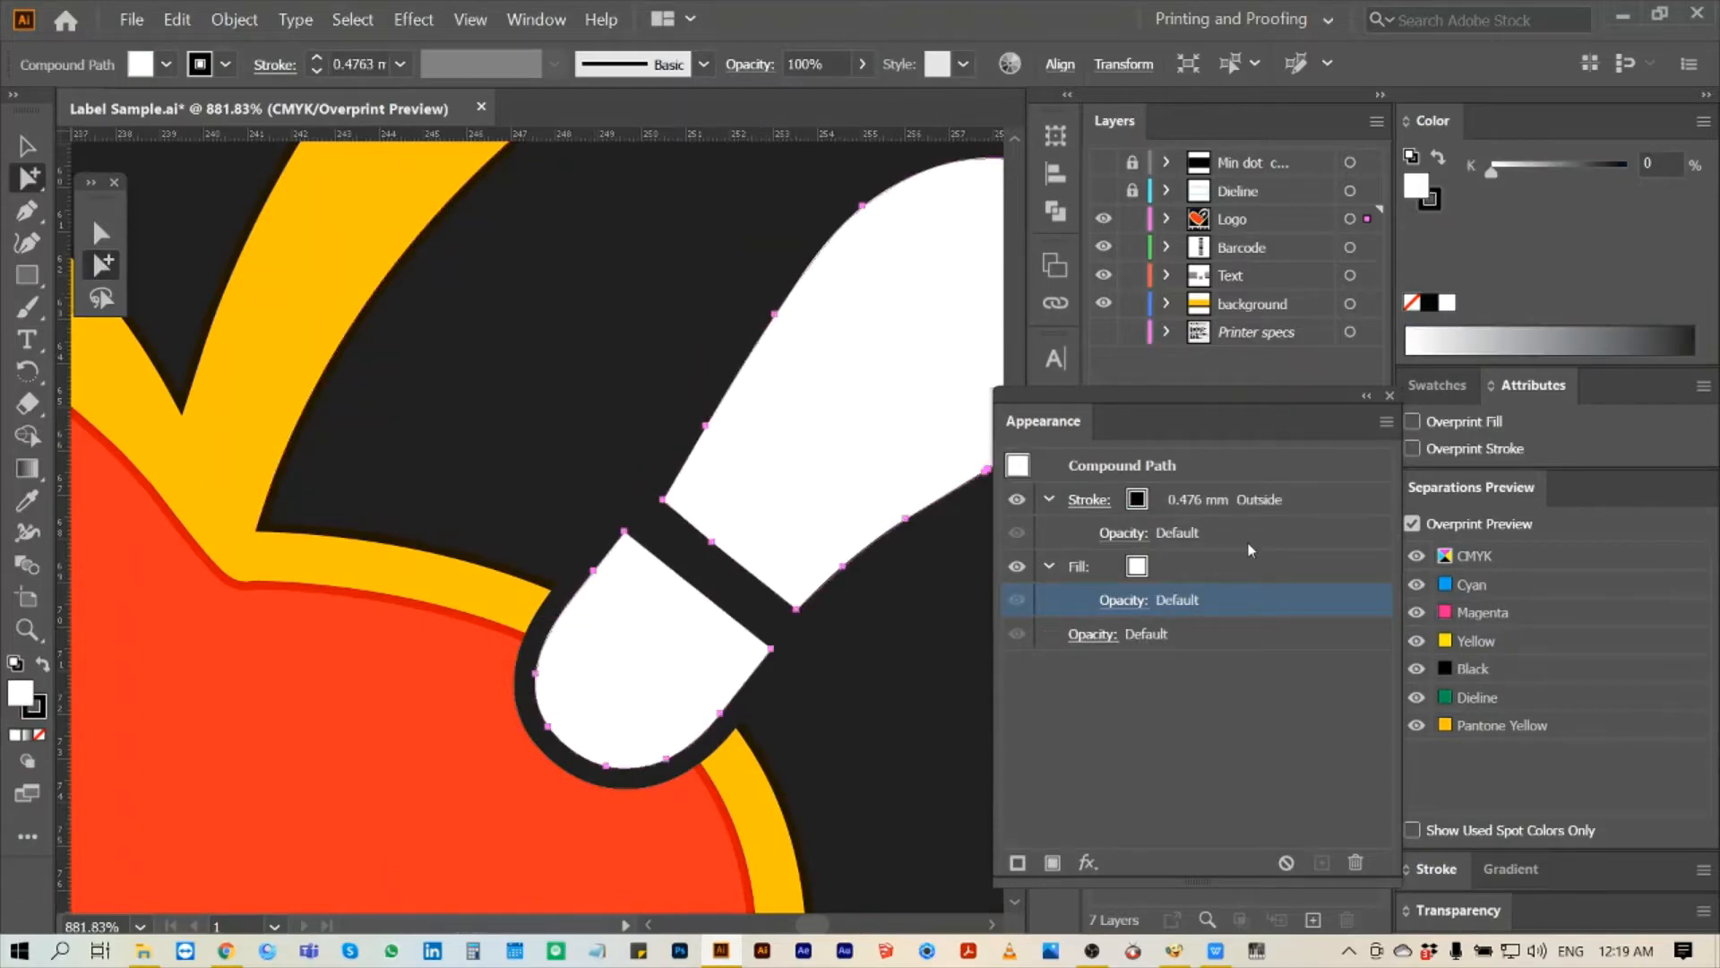
pyautogui.moveTo(1274, 503); pyautogui.dragTo(1352, 605)
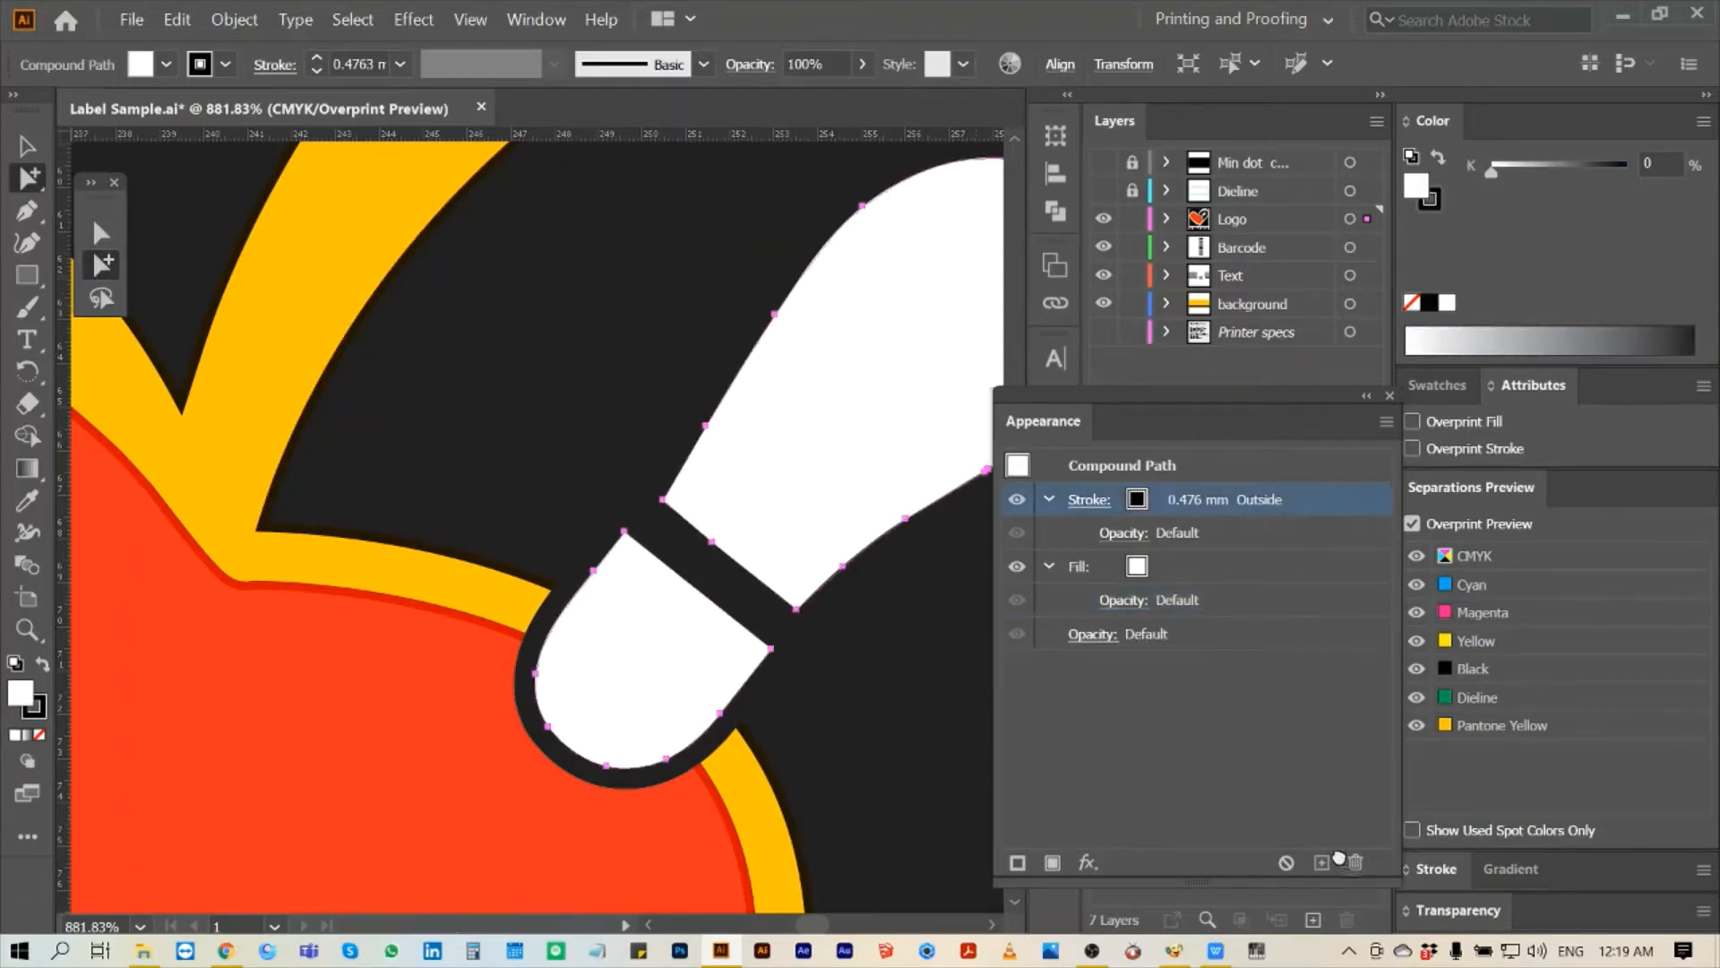
pyautogui.moveTo(1339, 858); pyautogui.dragTo(1323, 862)
# - Reduce the weight of the shoe print's lower stroke by .2 mm to 0.2763 mm
pyautogui.click(1316, 567)
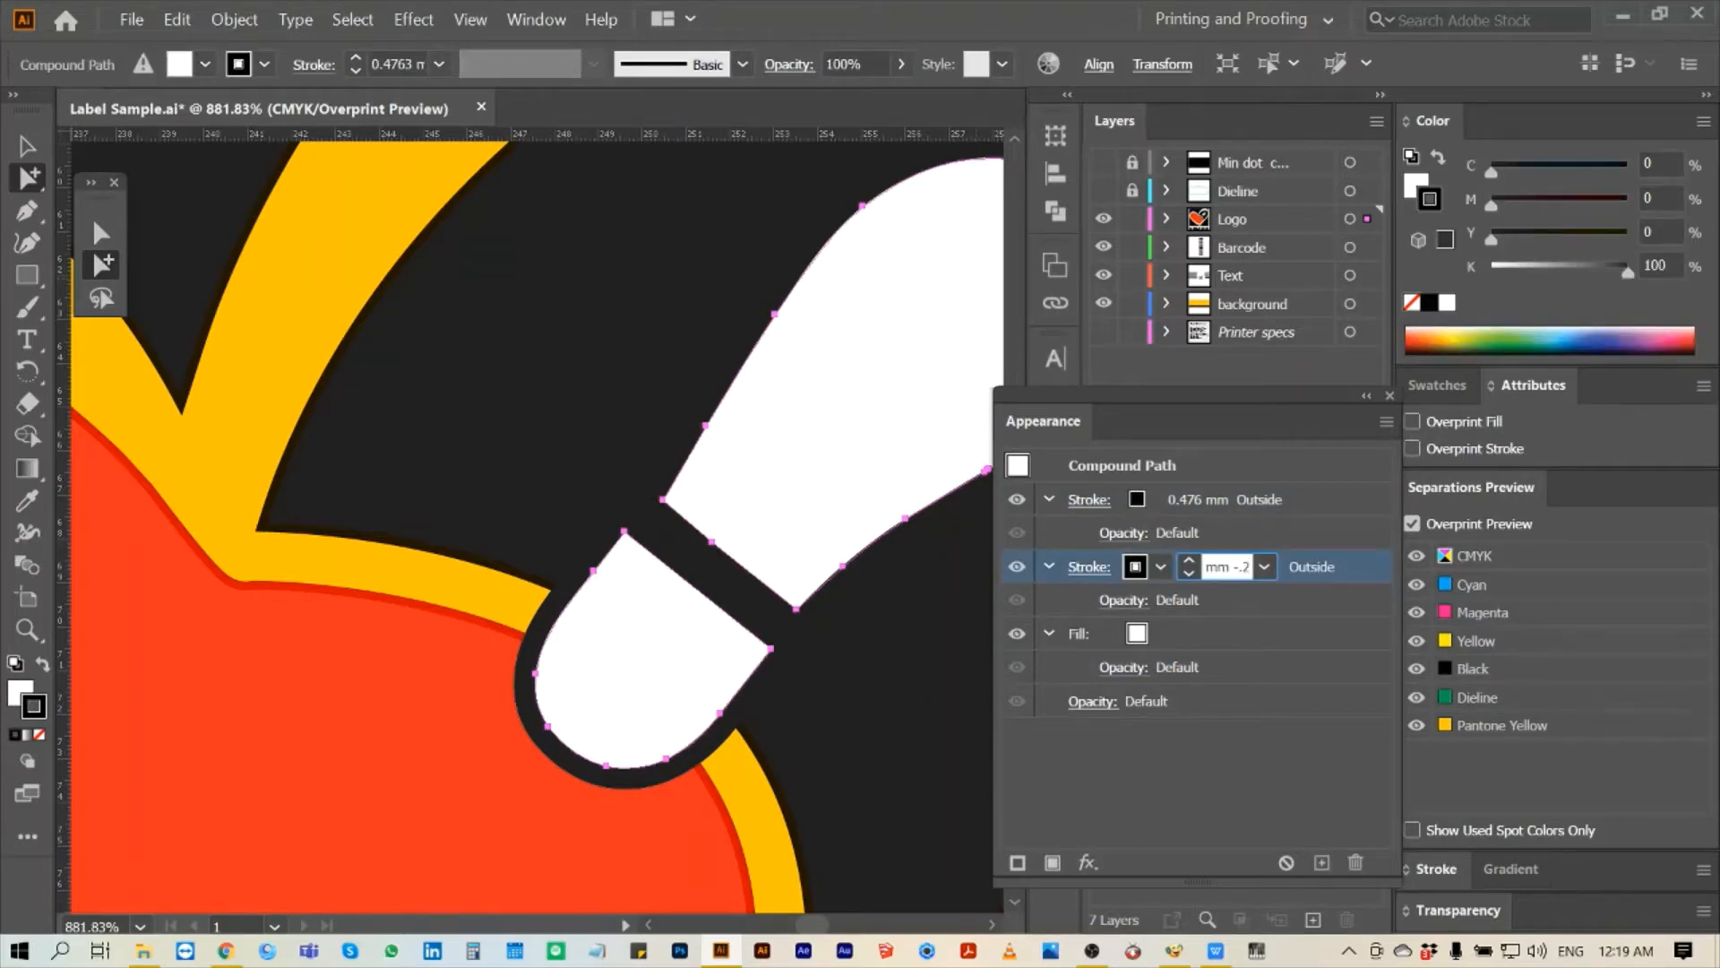
pyautogui.write('-.2mm')
pyautogui.press('Return')
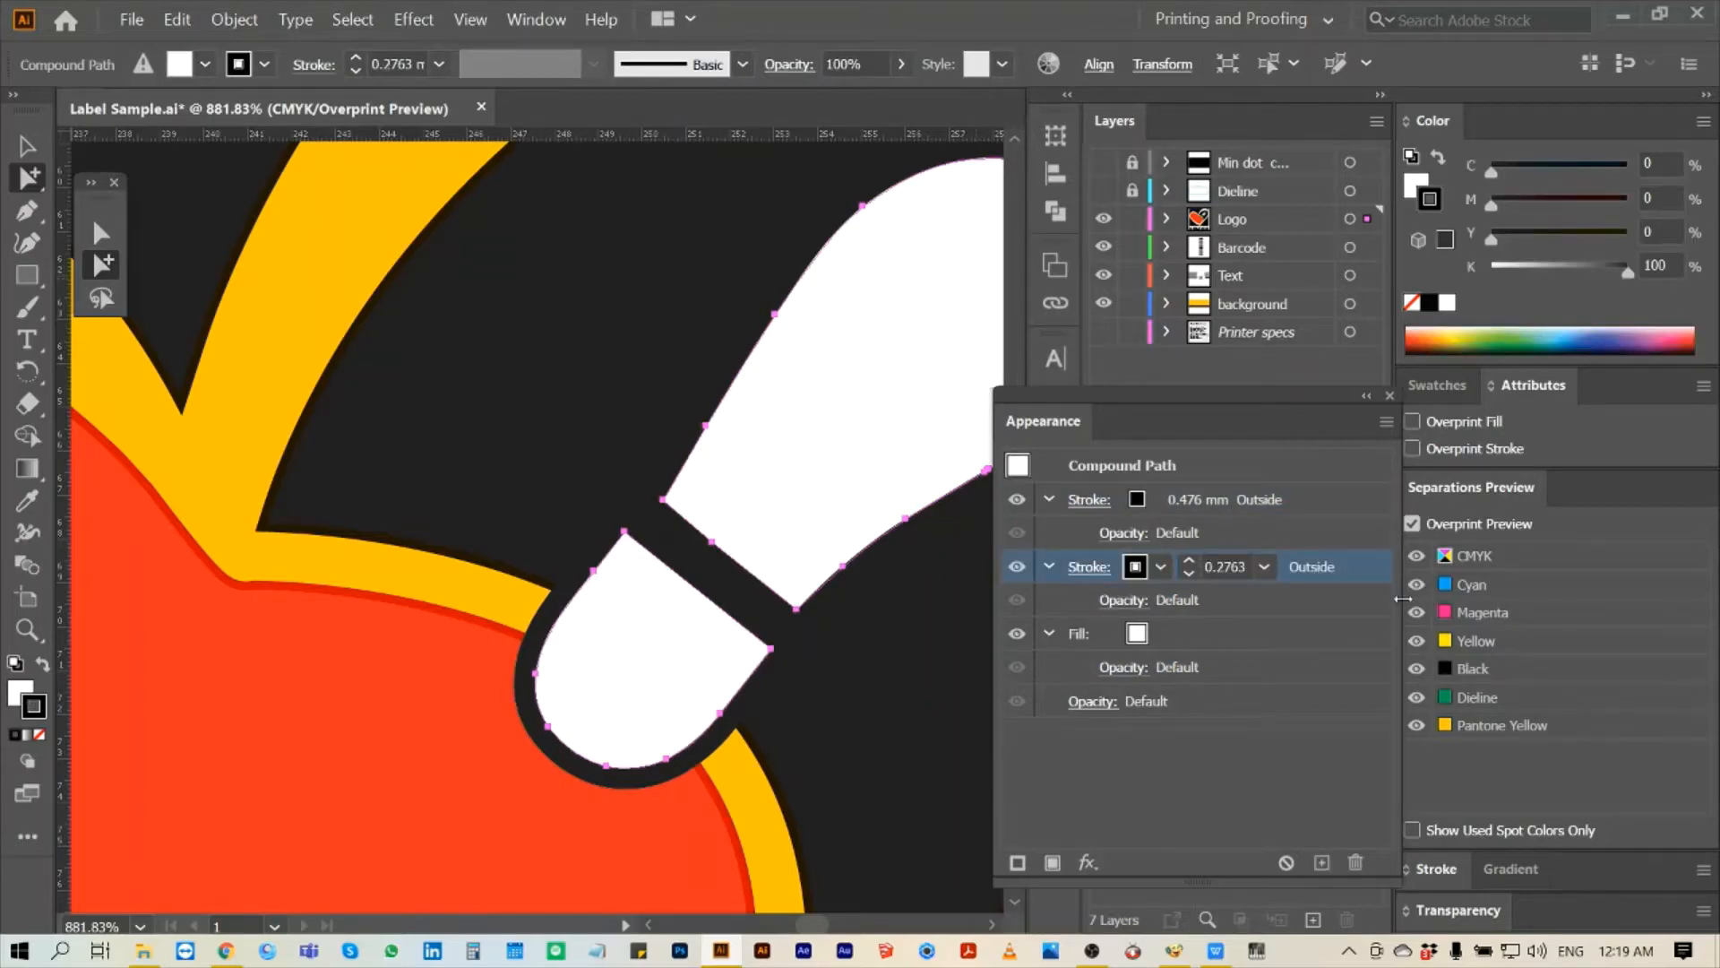
# - Set the blending mode of the shoe print's upper 0.476 mm stroke to Darken and inspect the trap around the heel
pyautogui.click(1125, 536)
pyautogui.click(907, 585)
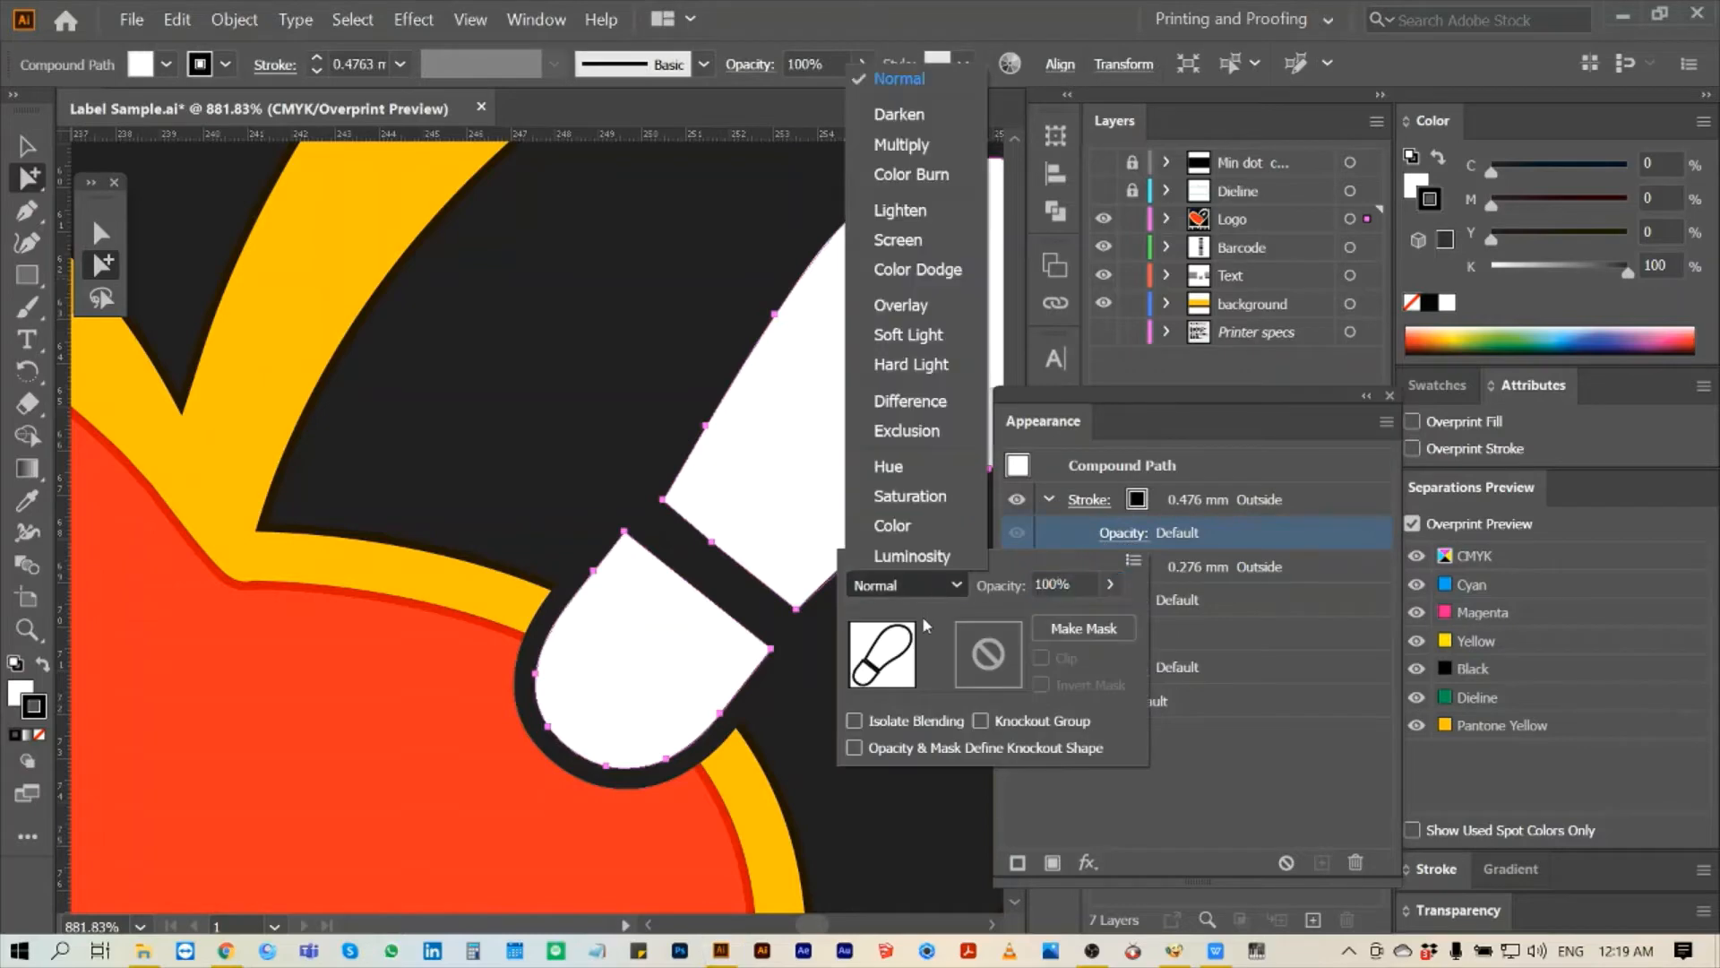
pyautogui.click(919, 115)
pyautogui.press('z')
pyautogui.moveTo(420, 461); pyautogui.dragTo(568, 574)
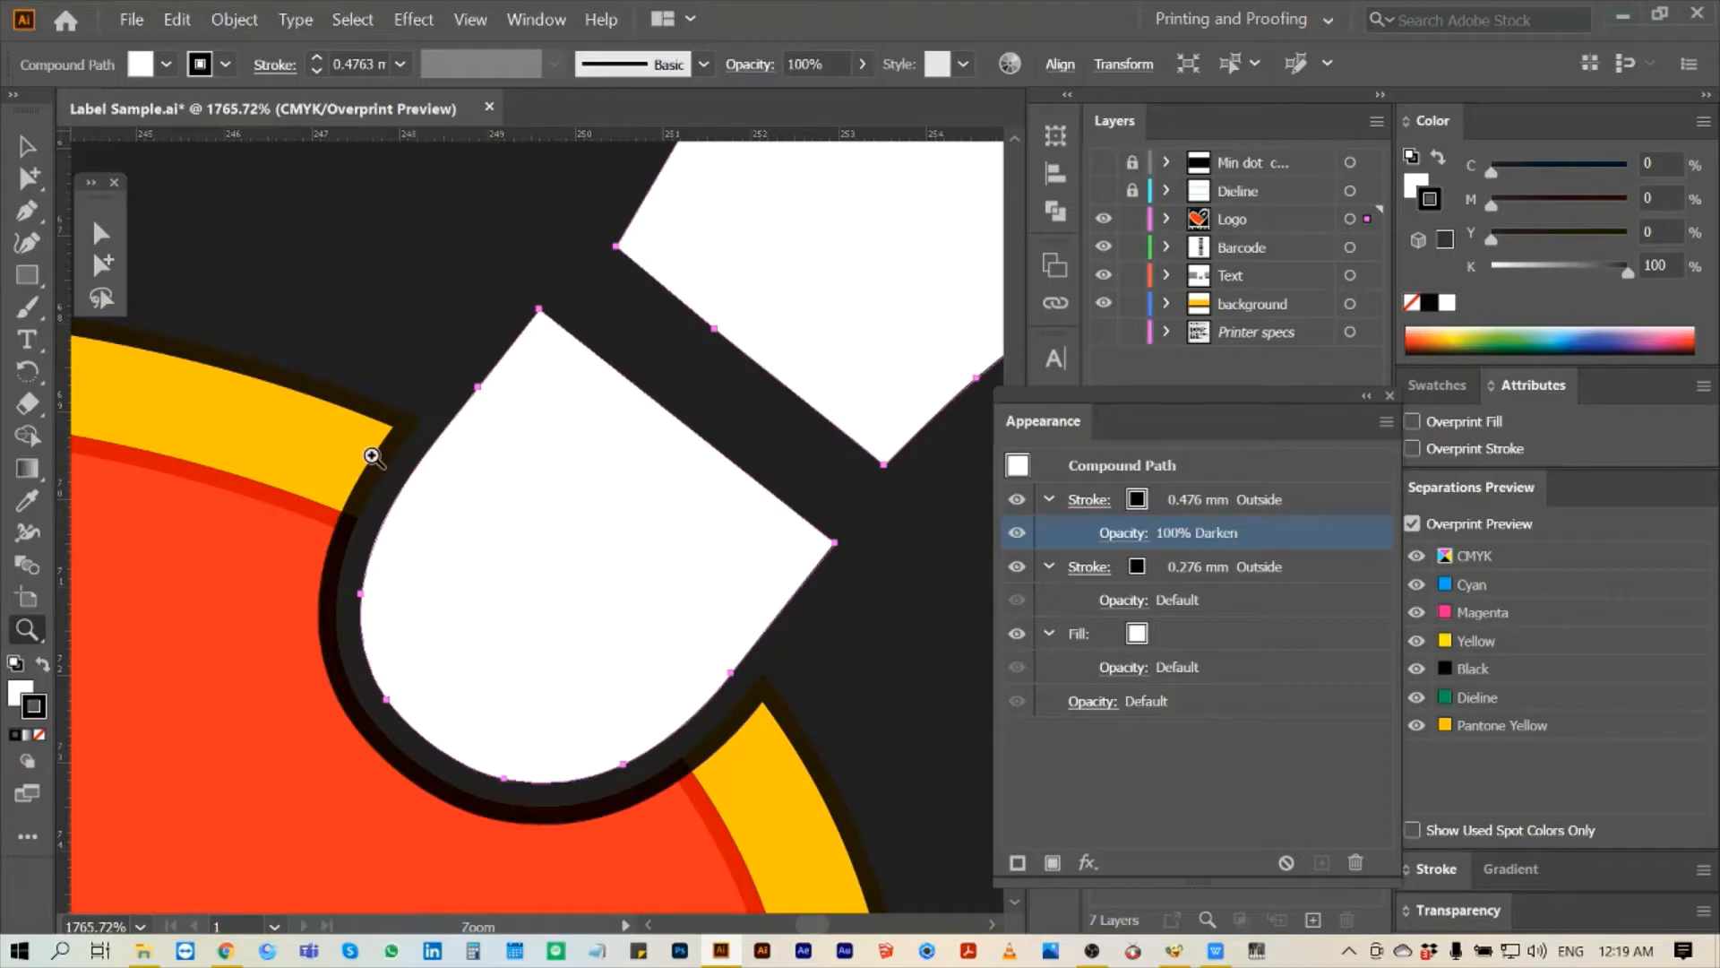
pyautogui.hotkey('ctrl', '0')
# - Deselect the artwork and examine the whole trapped logo up close
pyautogui.click(101, 264)
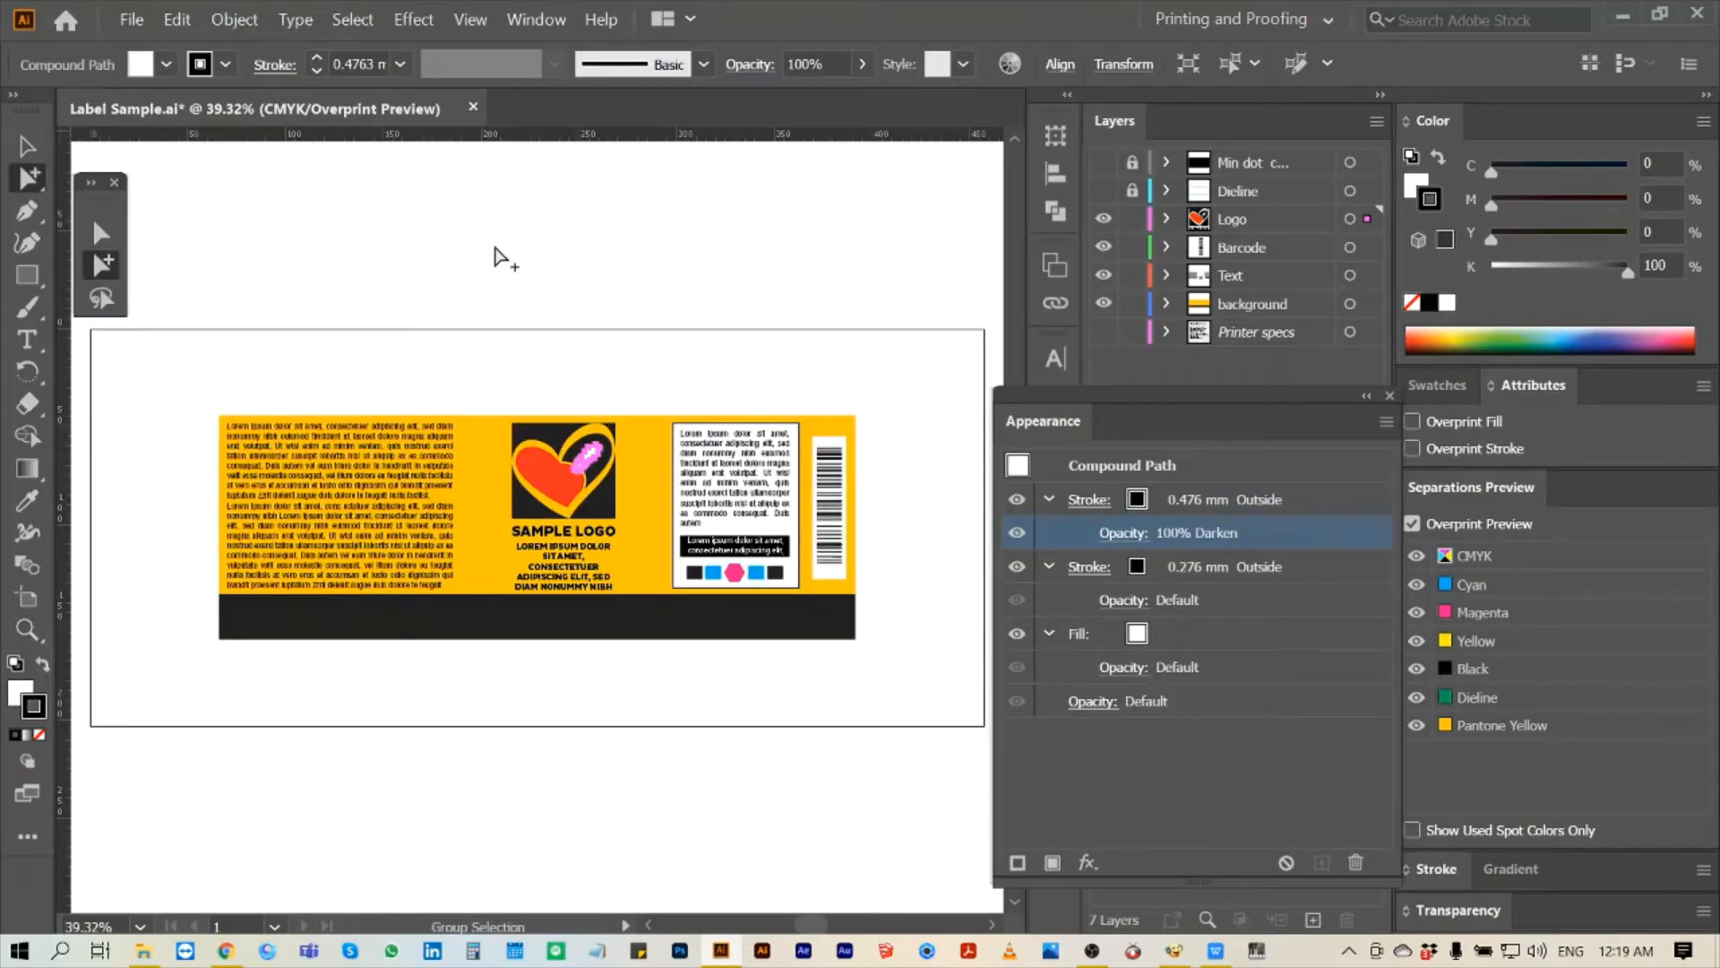
pyautogui.click(501, 258)
pyautogui.press('z')
pyautogui.moveTo(434, 358); pyautogui.dragTo(663, 620)
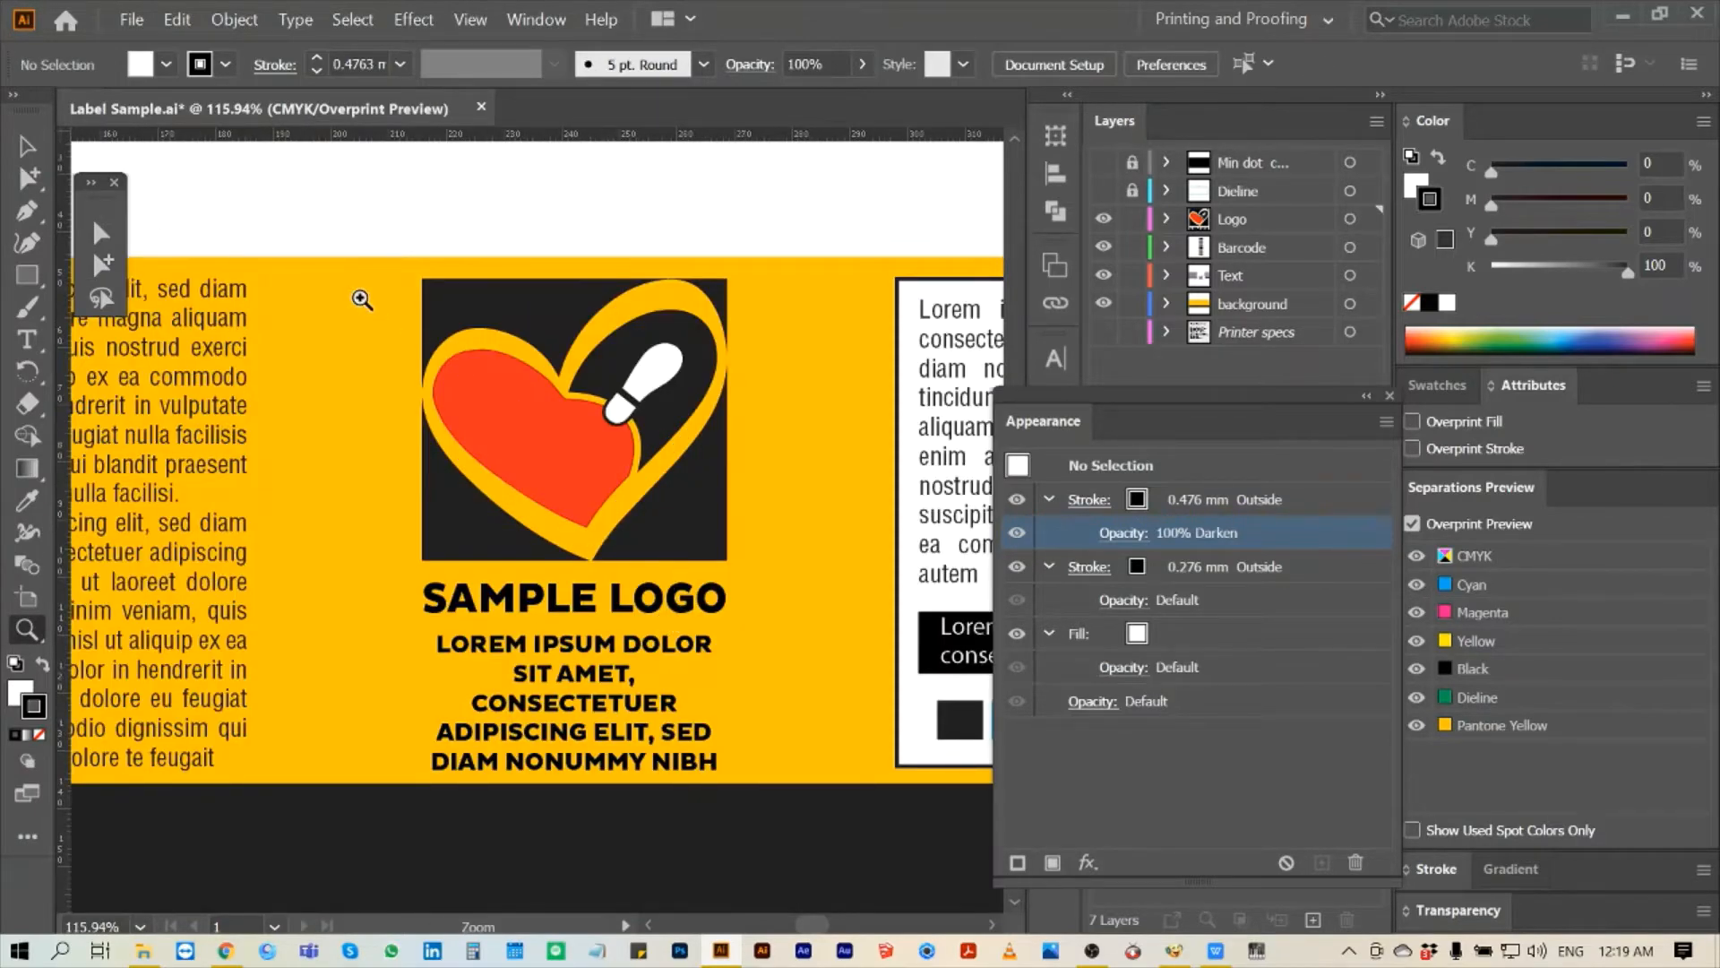
pyautogui.moveTo(362, 299); pyautogui.dragTo(788, 593)
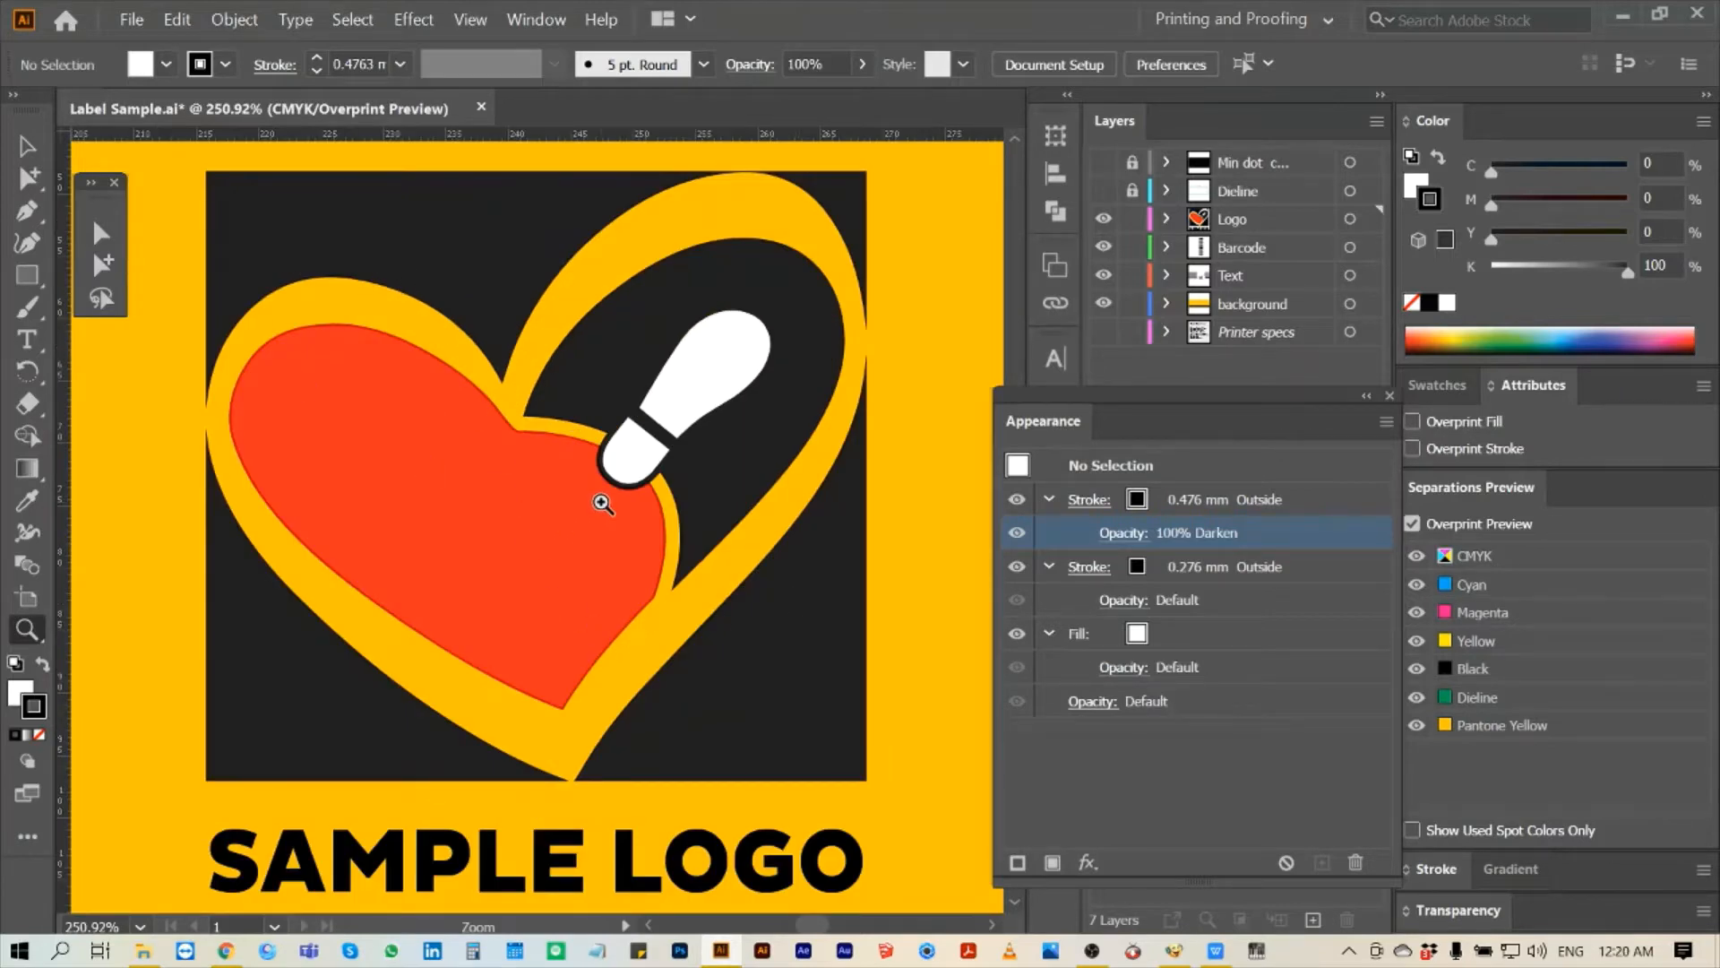
pyautogui.hotkey('ctrl', '0')
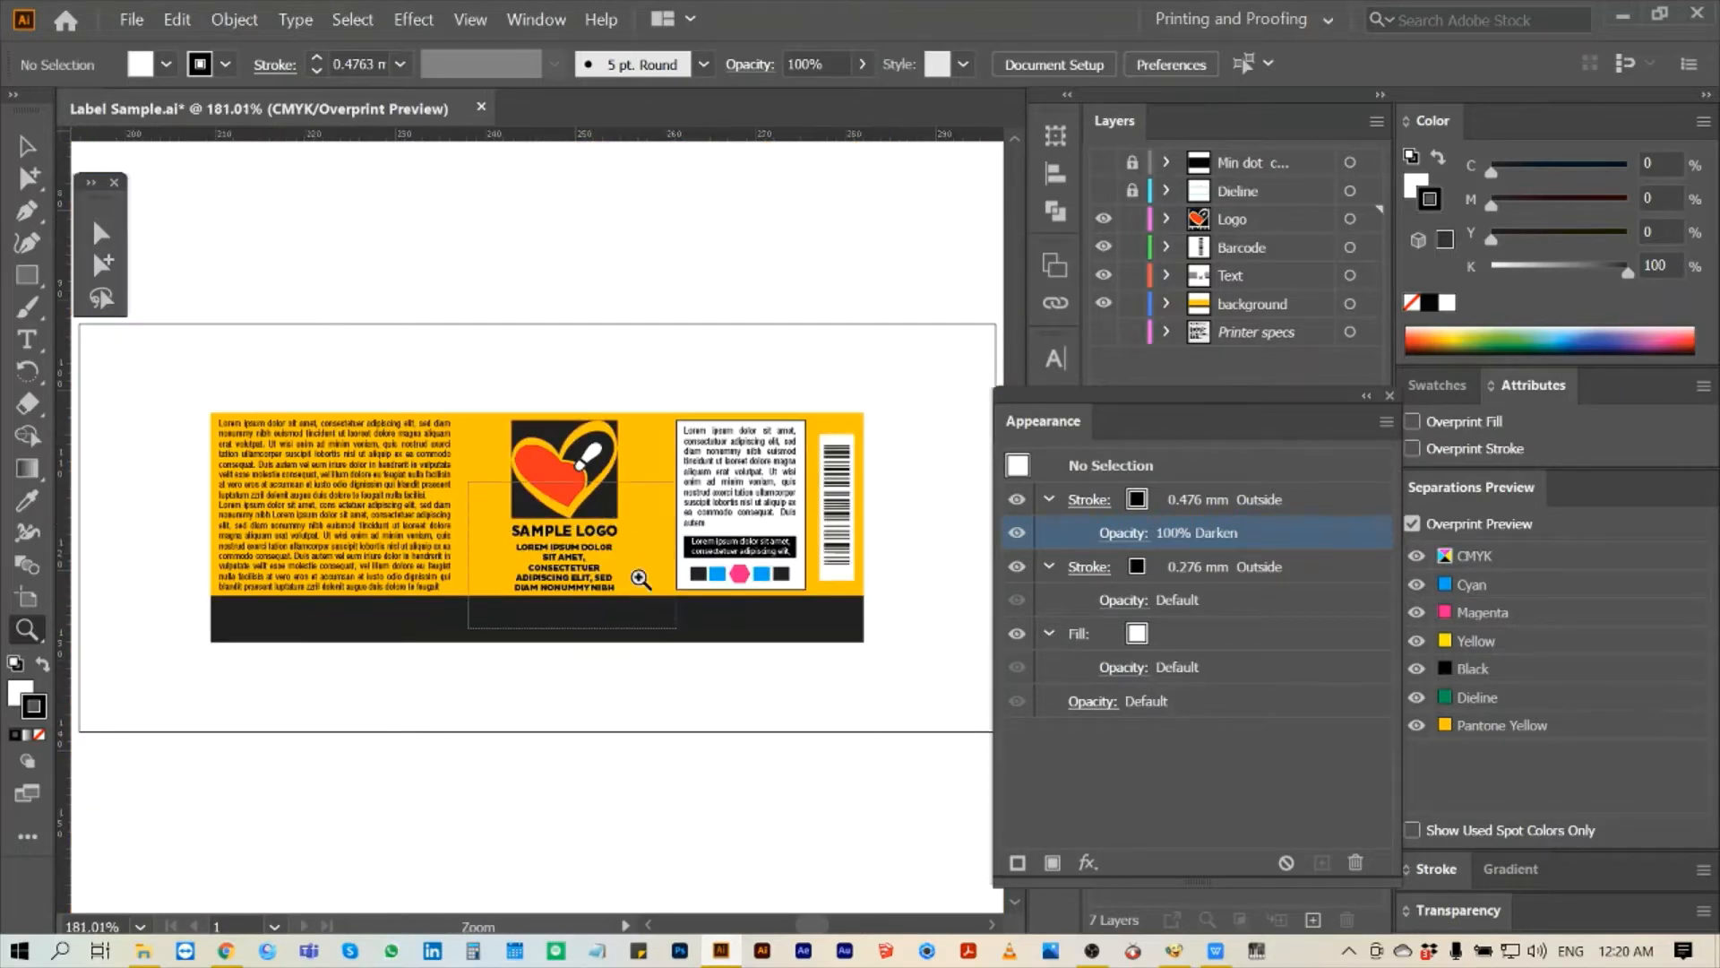
# - Hide the Black separation to examine the text below the logo for colours under the black
pyautogui.moveTo(468, 482); pyautogui.dragTo(677, 628)
pyautogui.click(103, 264)
pyautogui.click(1478, 671)
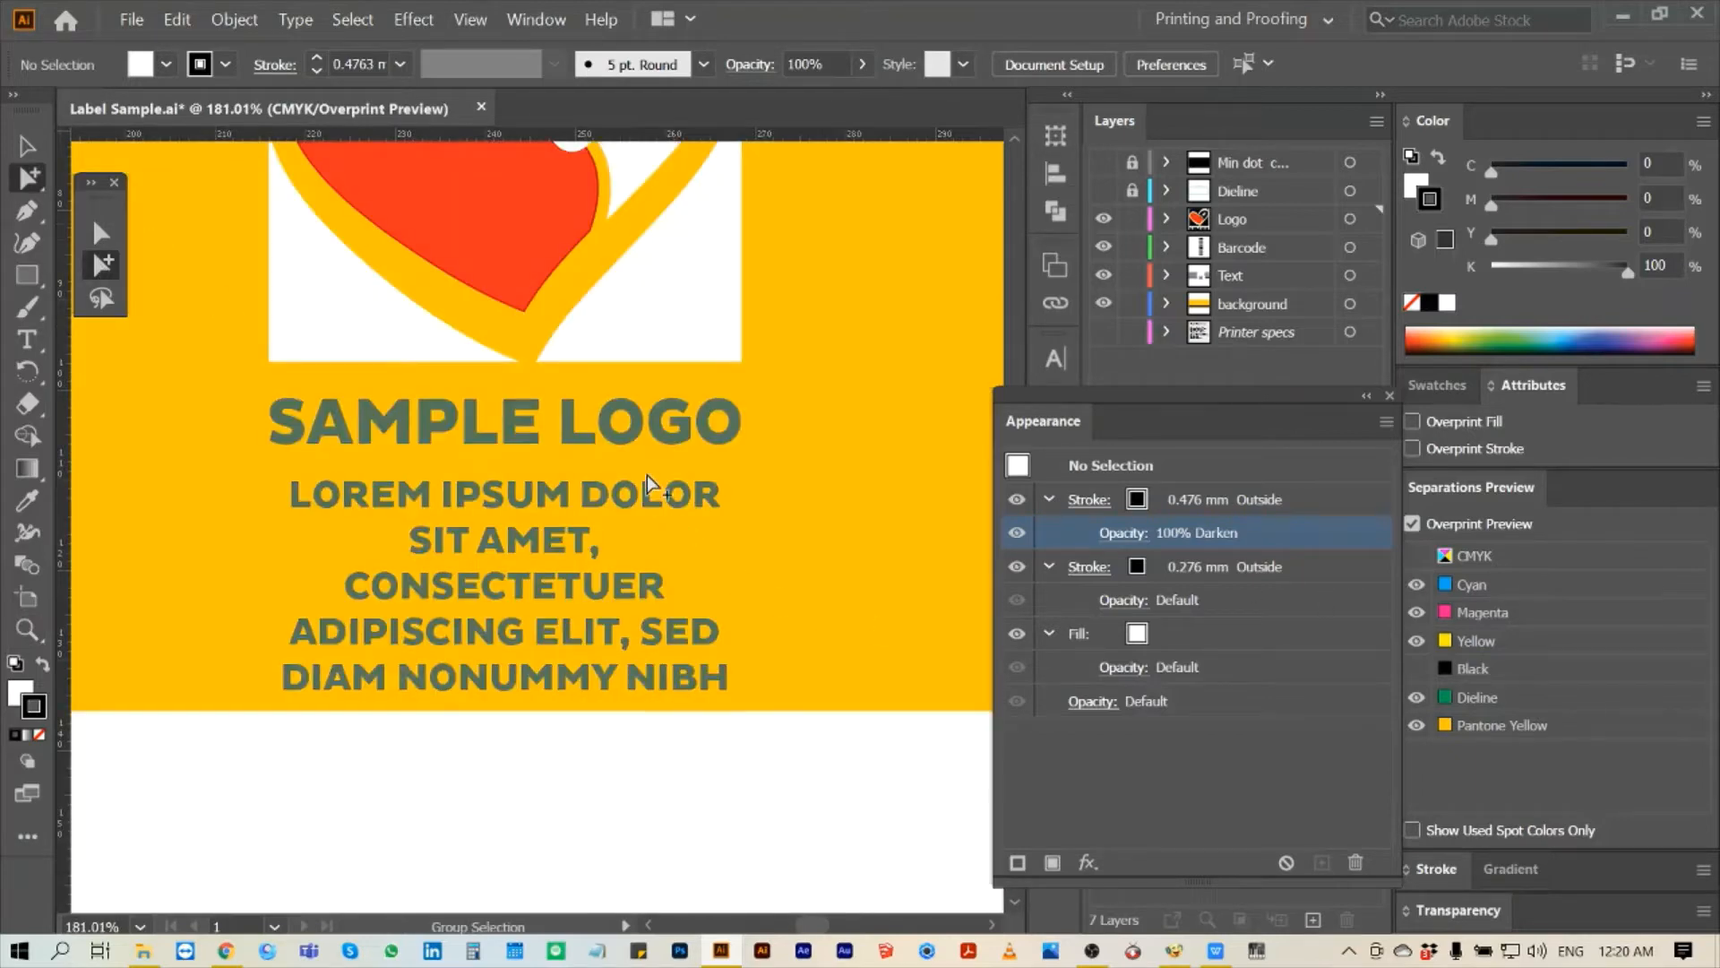
# - Set the fill of the SAMPLE LOGO title and the text under it to 0 C, 0 M, 0 Y, 100 K, with the Black separation shown again
pyautogui.click(606, 500)
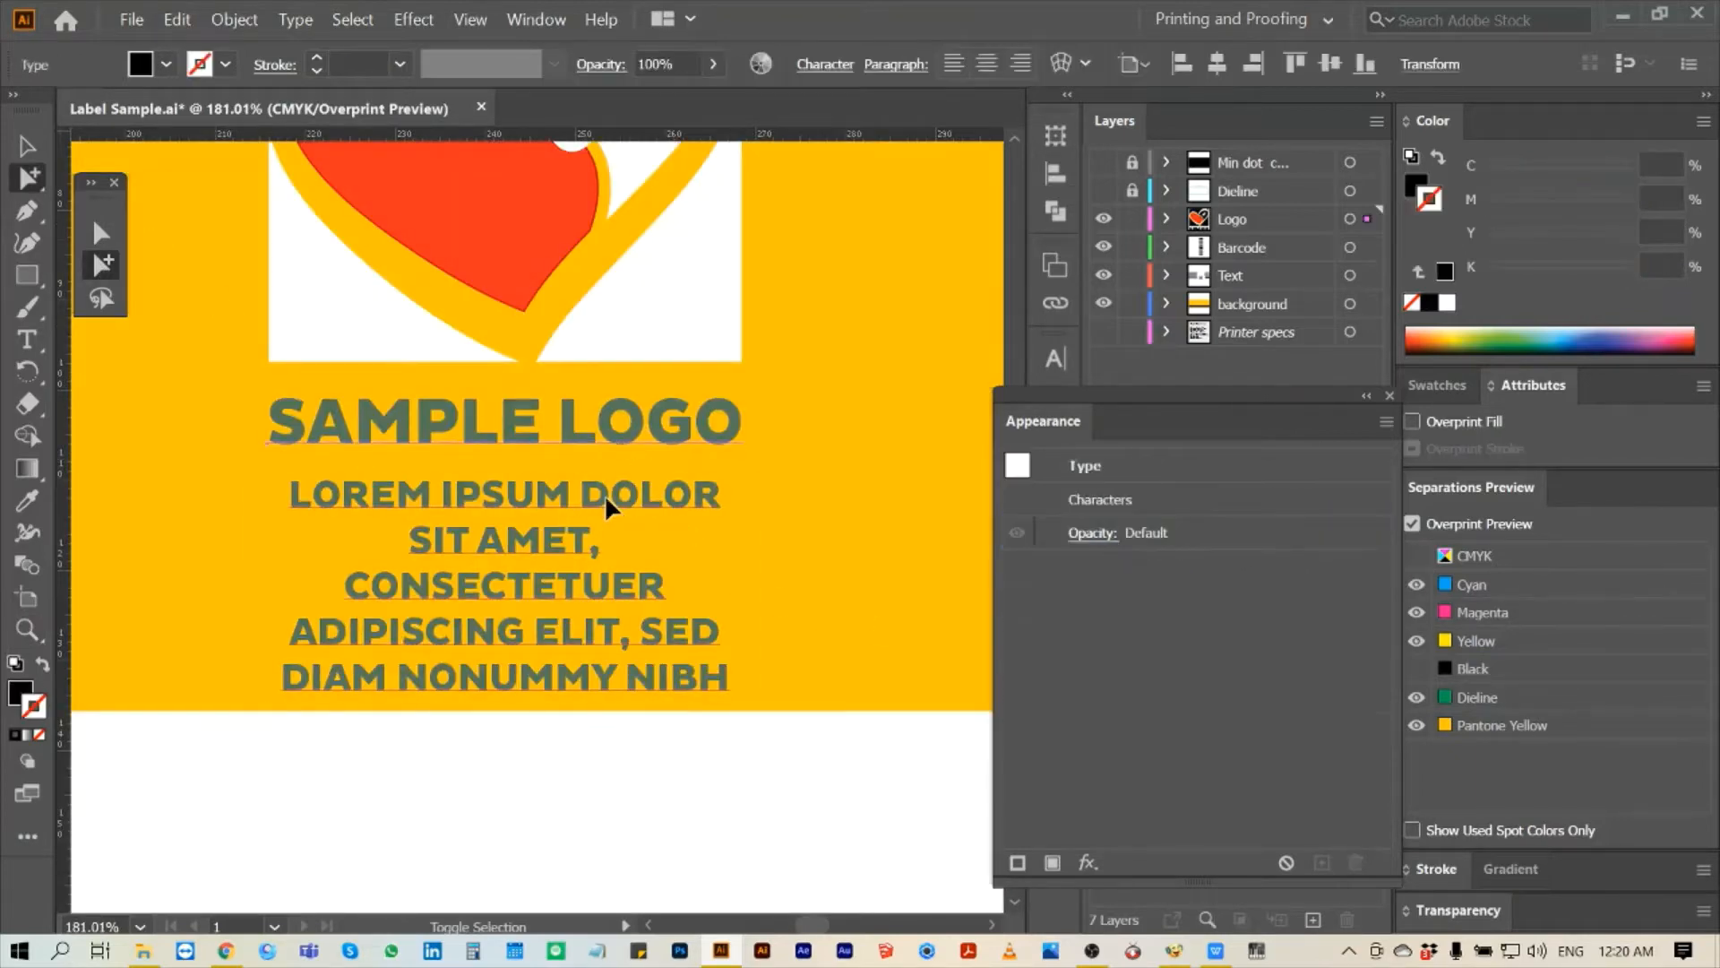
pyautogui.click(1419, 185)
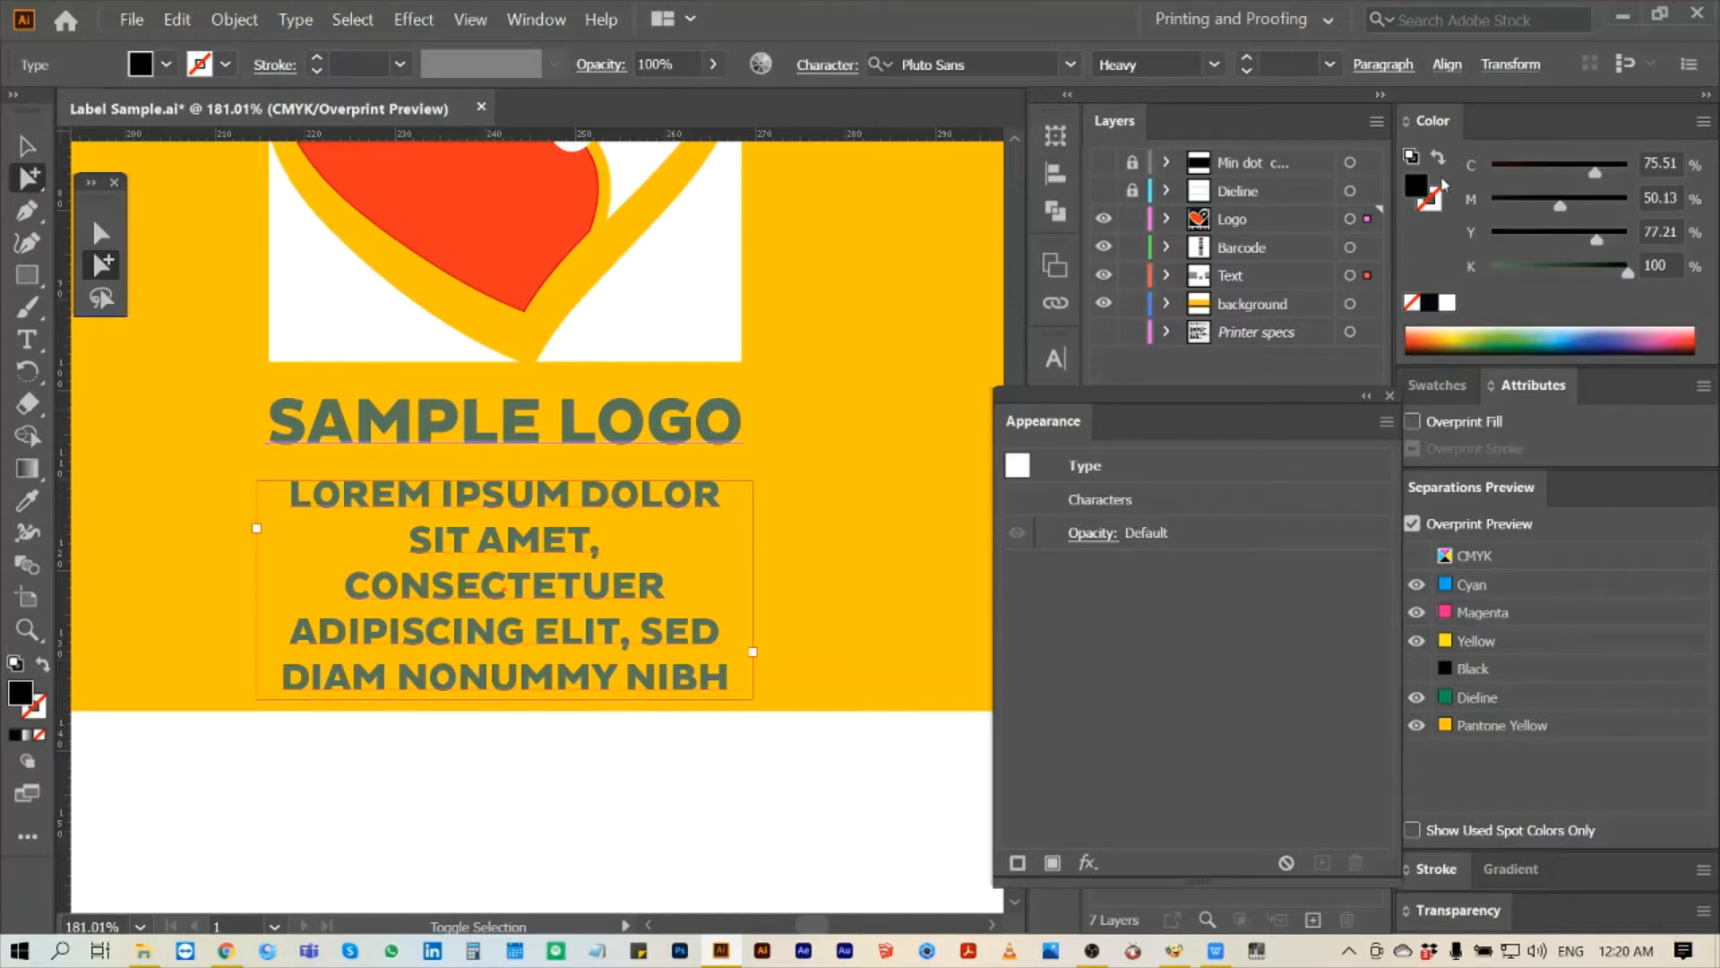
pyautogui.moveTo(1598, 242); pyautogui.dragTo(1459, 244)
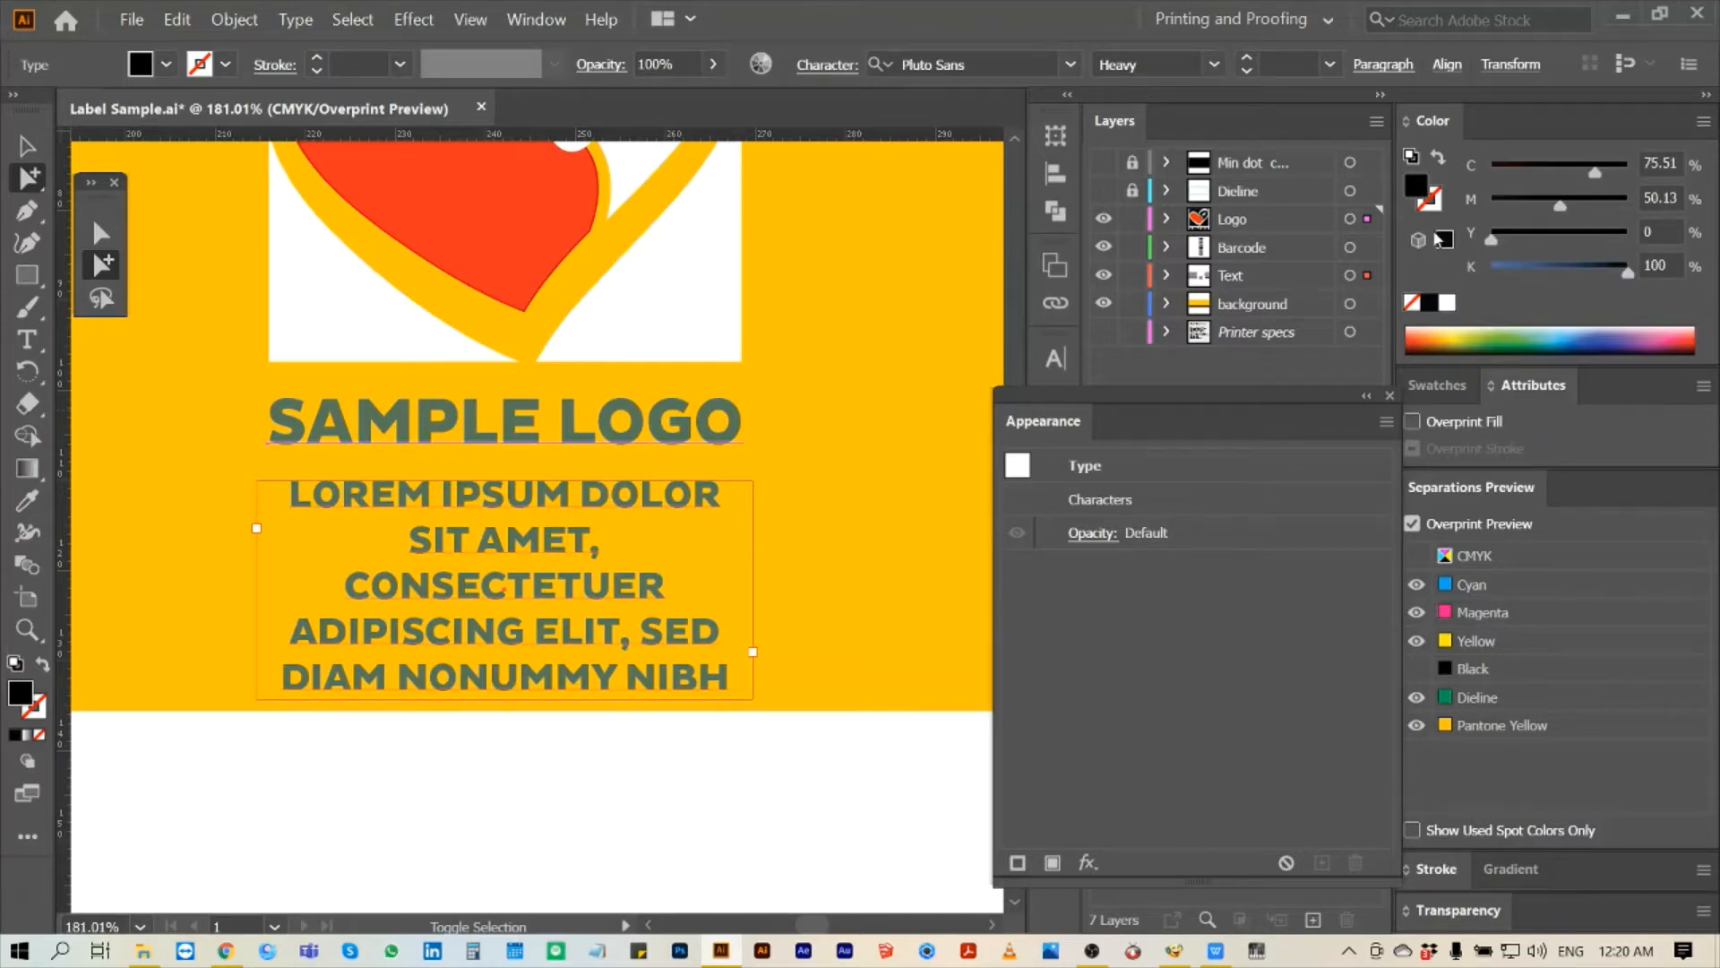
pyautogui.moveTo(1560, 207); pyautogui.dragTo(1458, 208)
pyautogui.moveTo(1595, 173); pyautogui.dragTo(1434, 199)
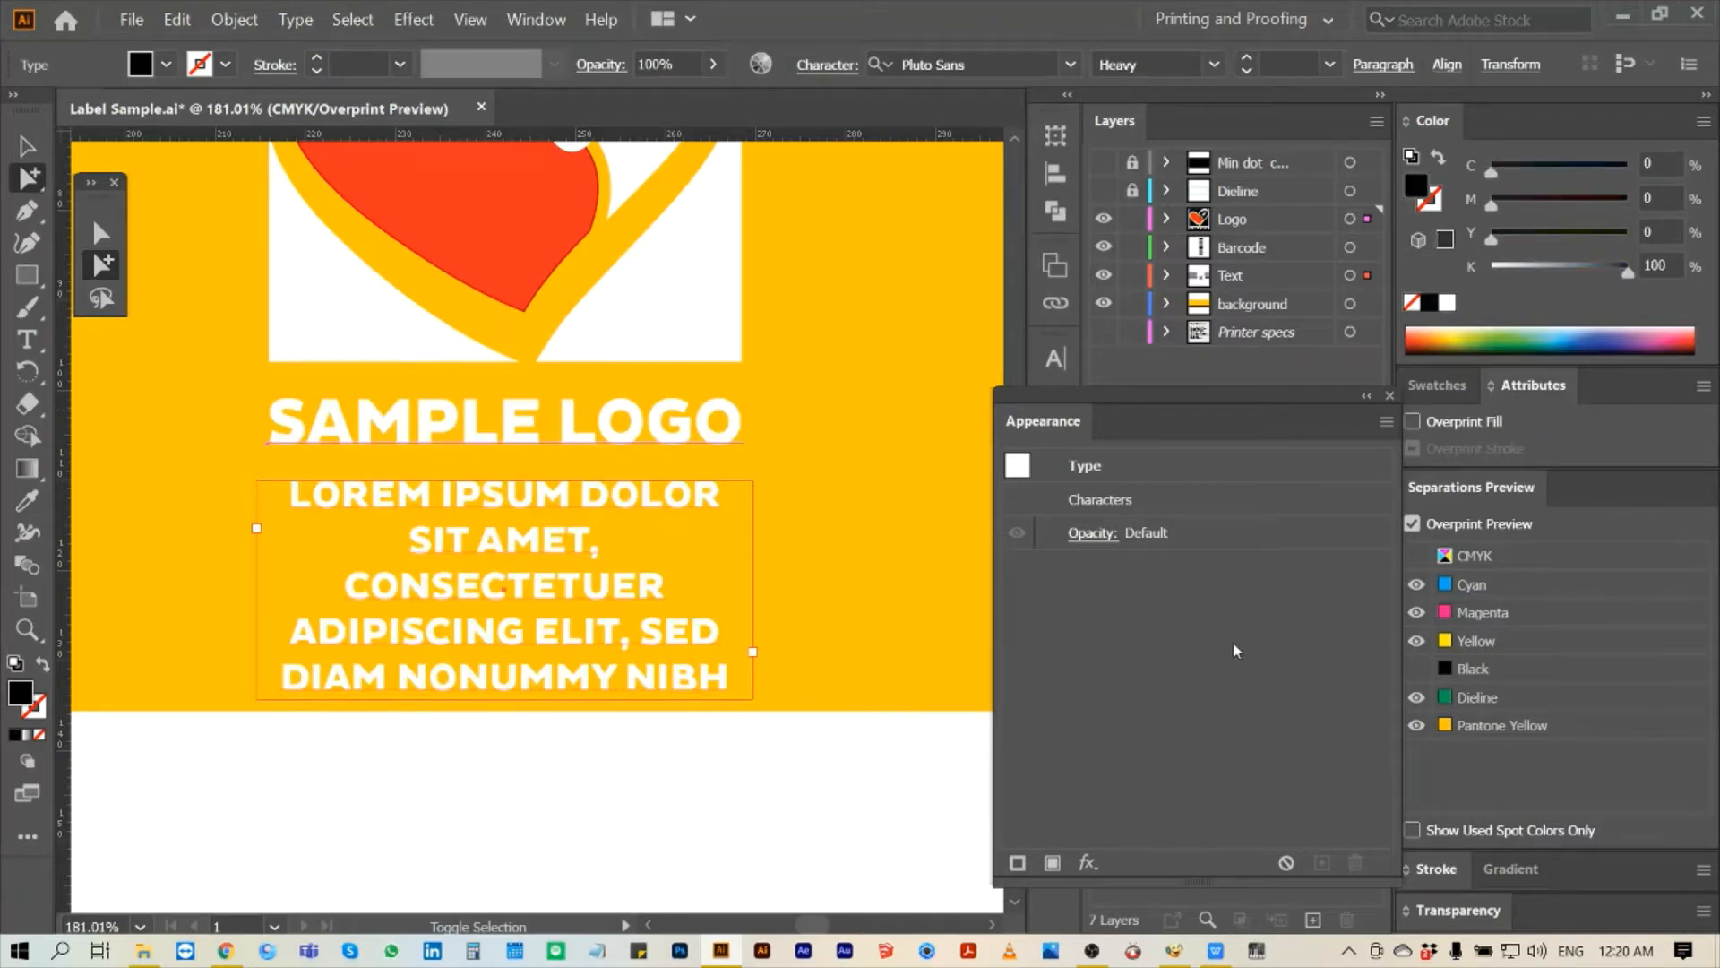
pyautogui.click(1534, 672)
pyautogui.click(1533, 672)
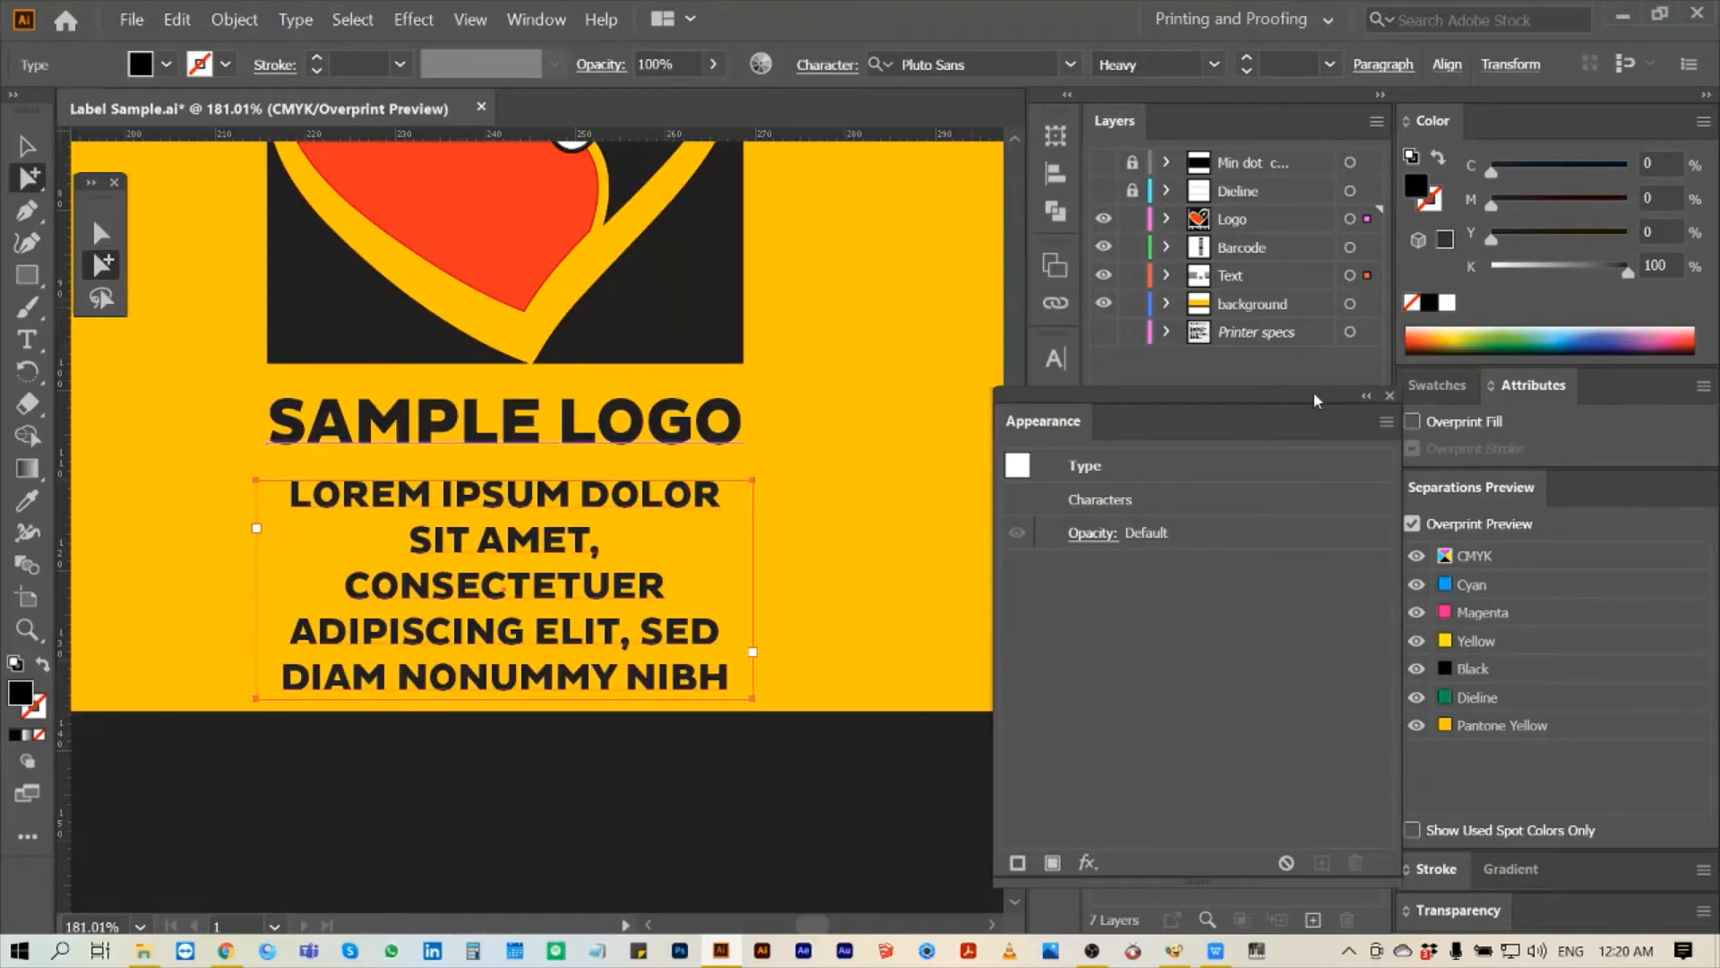
# - Enable Overprint Fill for the title and text below the logo, and check it by temporarily hiding the Black separation
pyautogui.moveTo(1313, 395); pyautogui.dragTo(1283, 368)
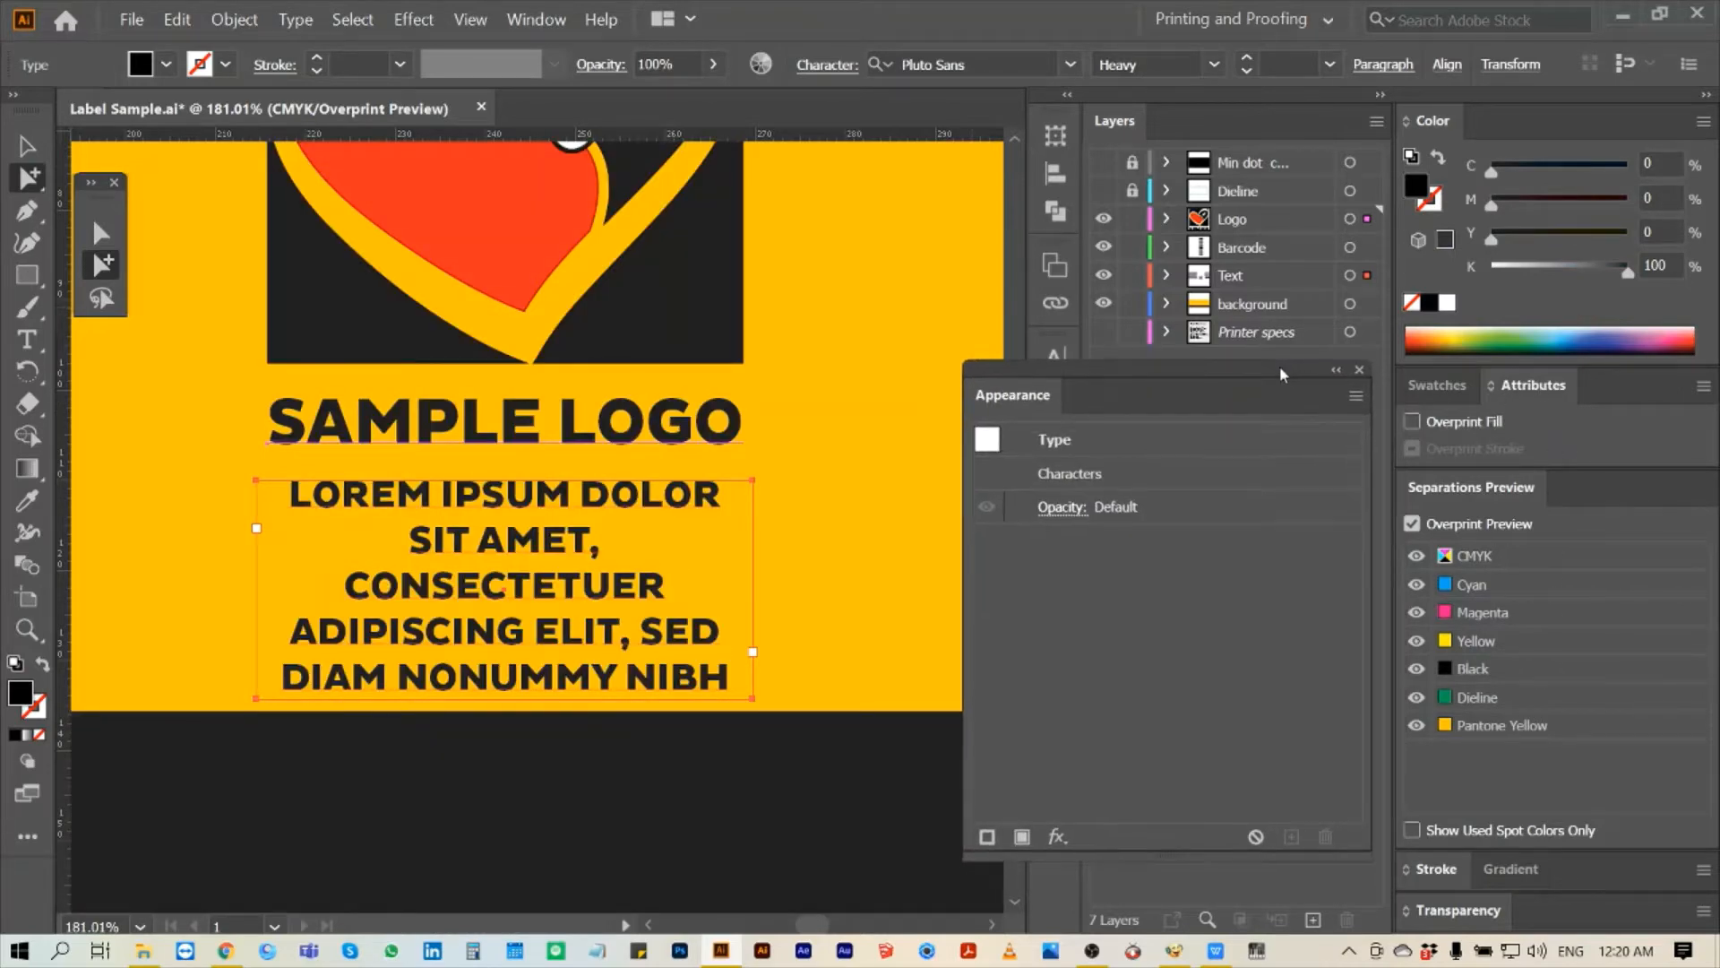
pyautogui.click(1468, 423)
pyautogui.click(1507, 668)
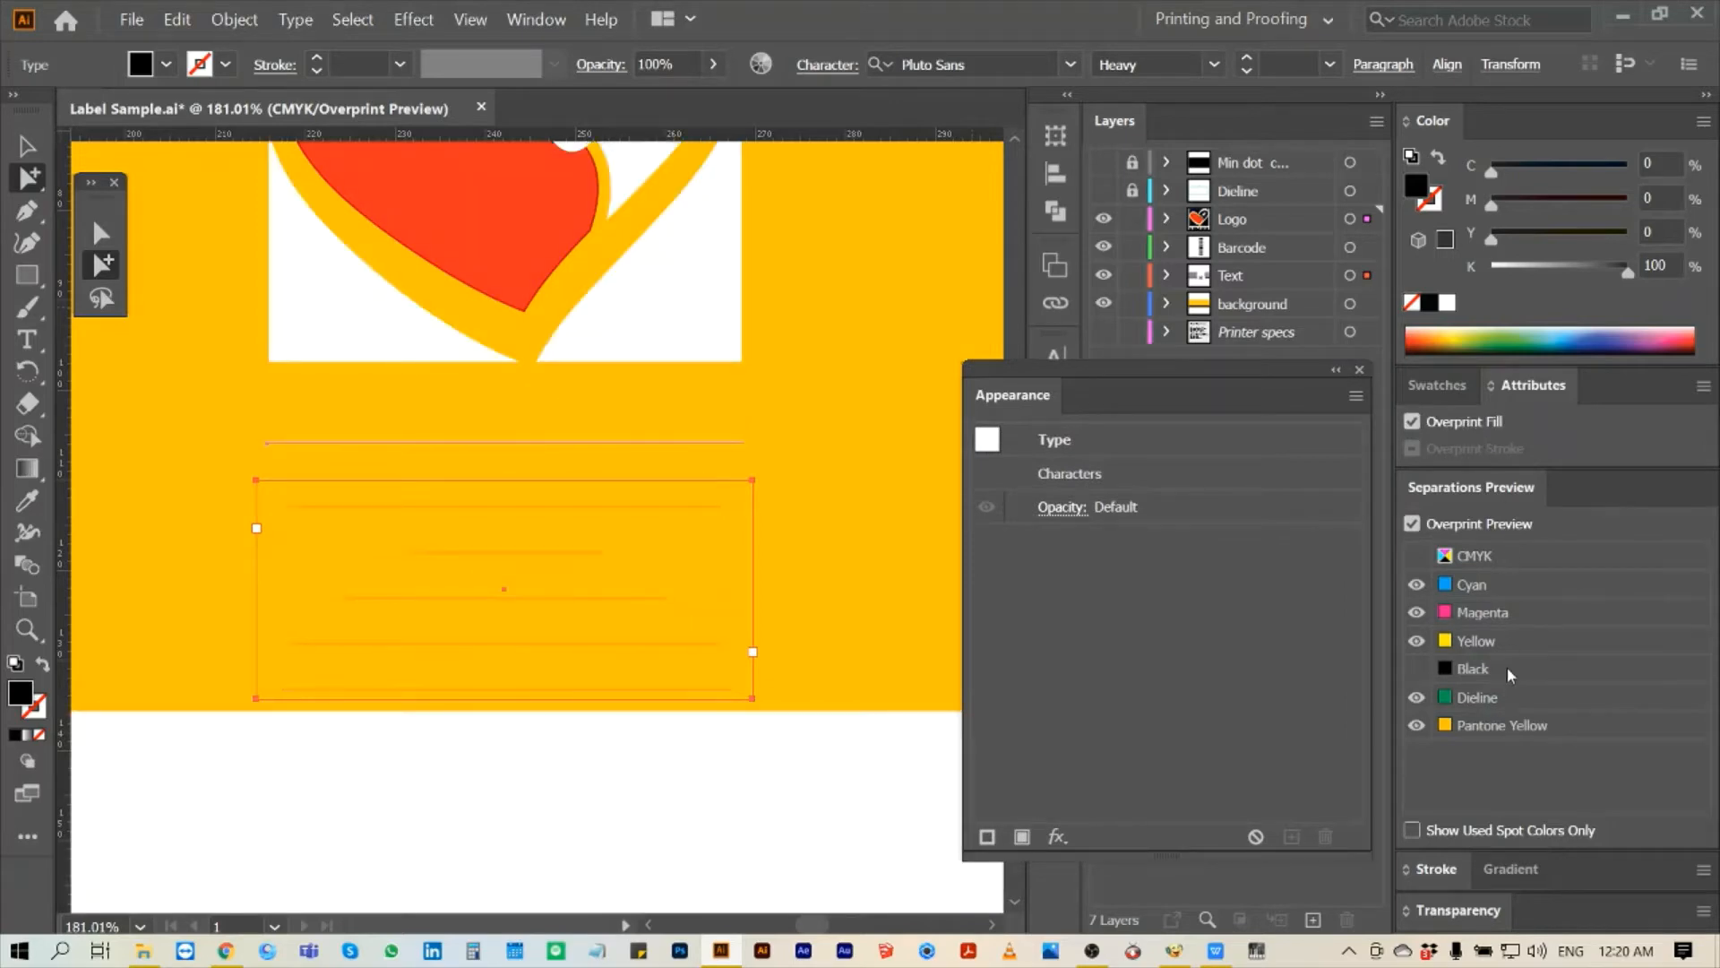
pyautogui.click(1507, 668)
# - Enable Overprint Stroke for the black-outlined frame around the white text box
pyautogui.hotkey('ctrl', '0')
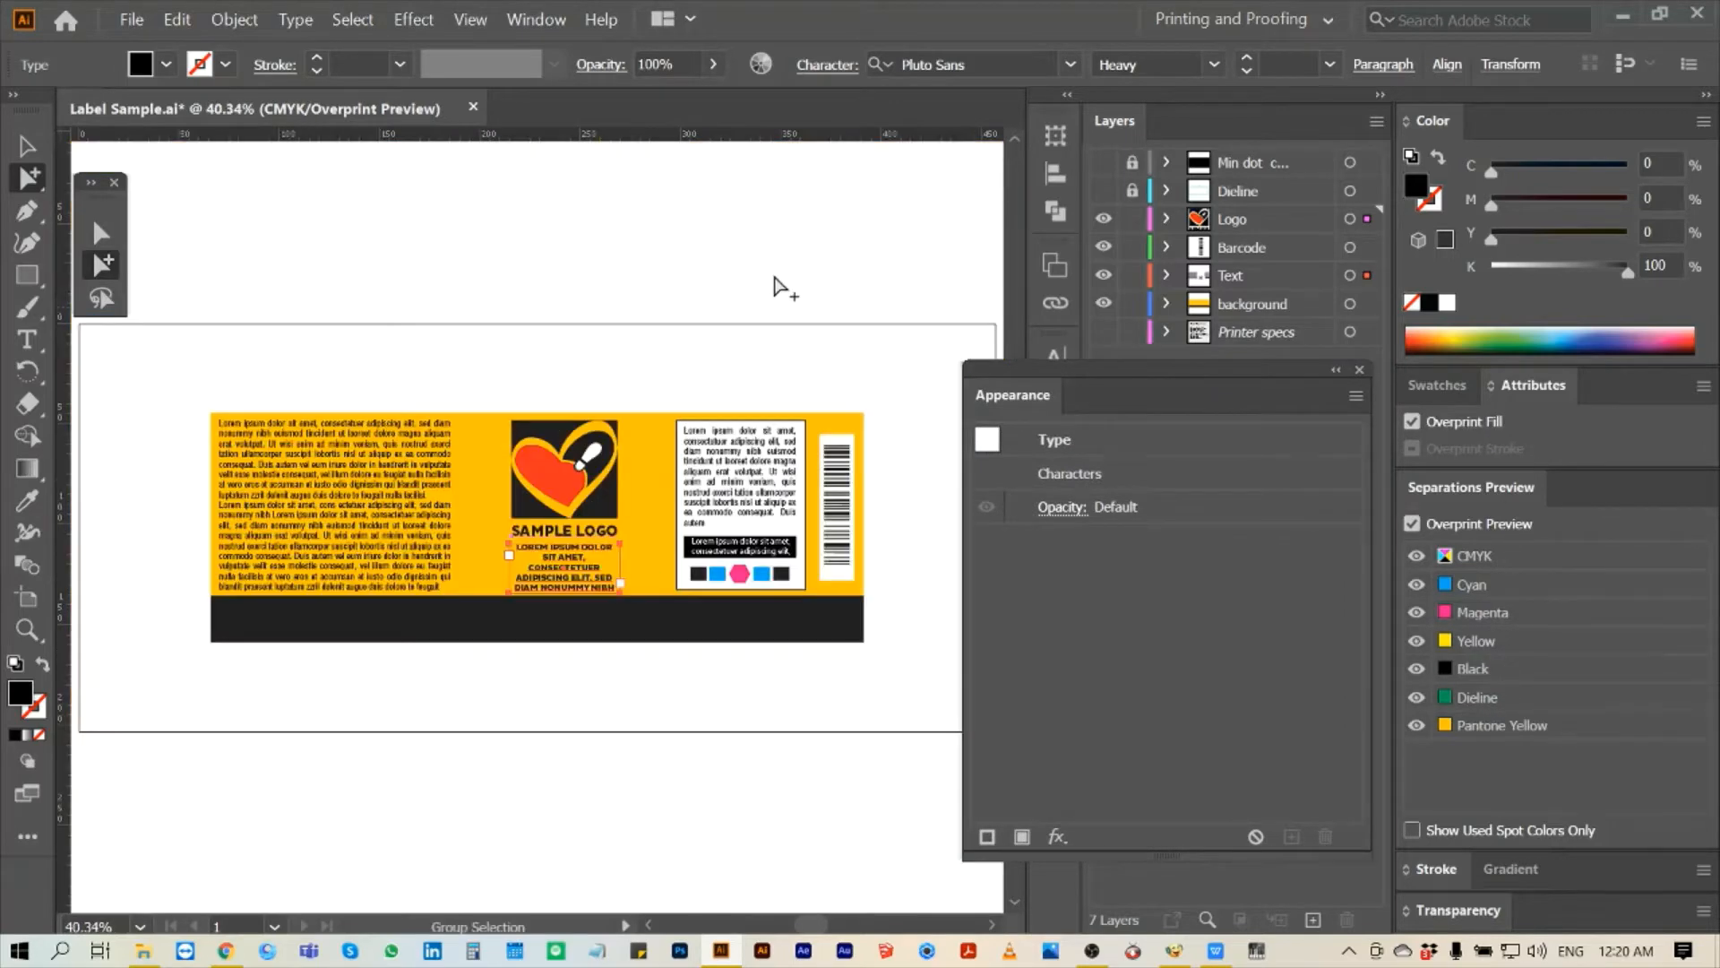
pyautogui.click(785, 288)
pyautogui.press('z')
pyautogui.moveTo(633, 371); pyautogui.dragTo(837, 615)
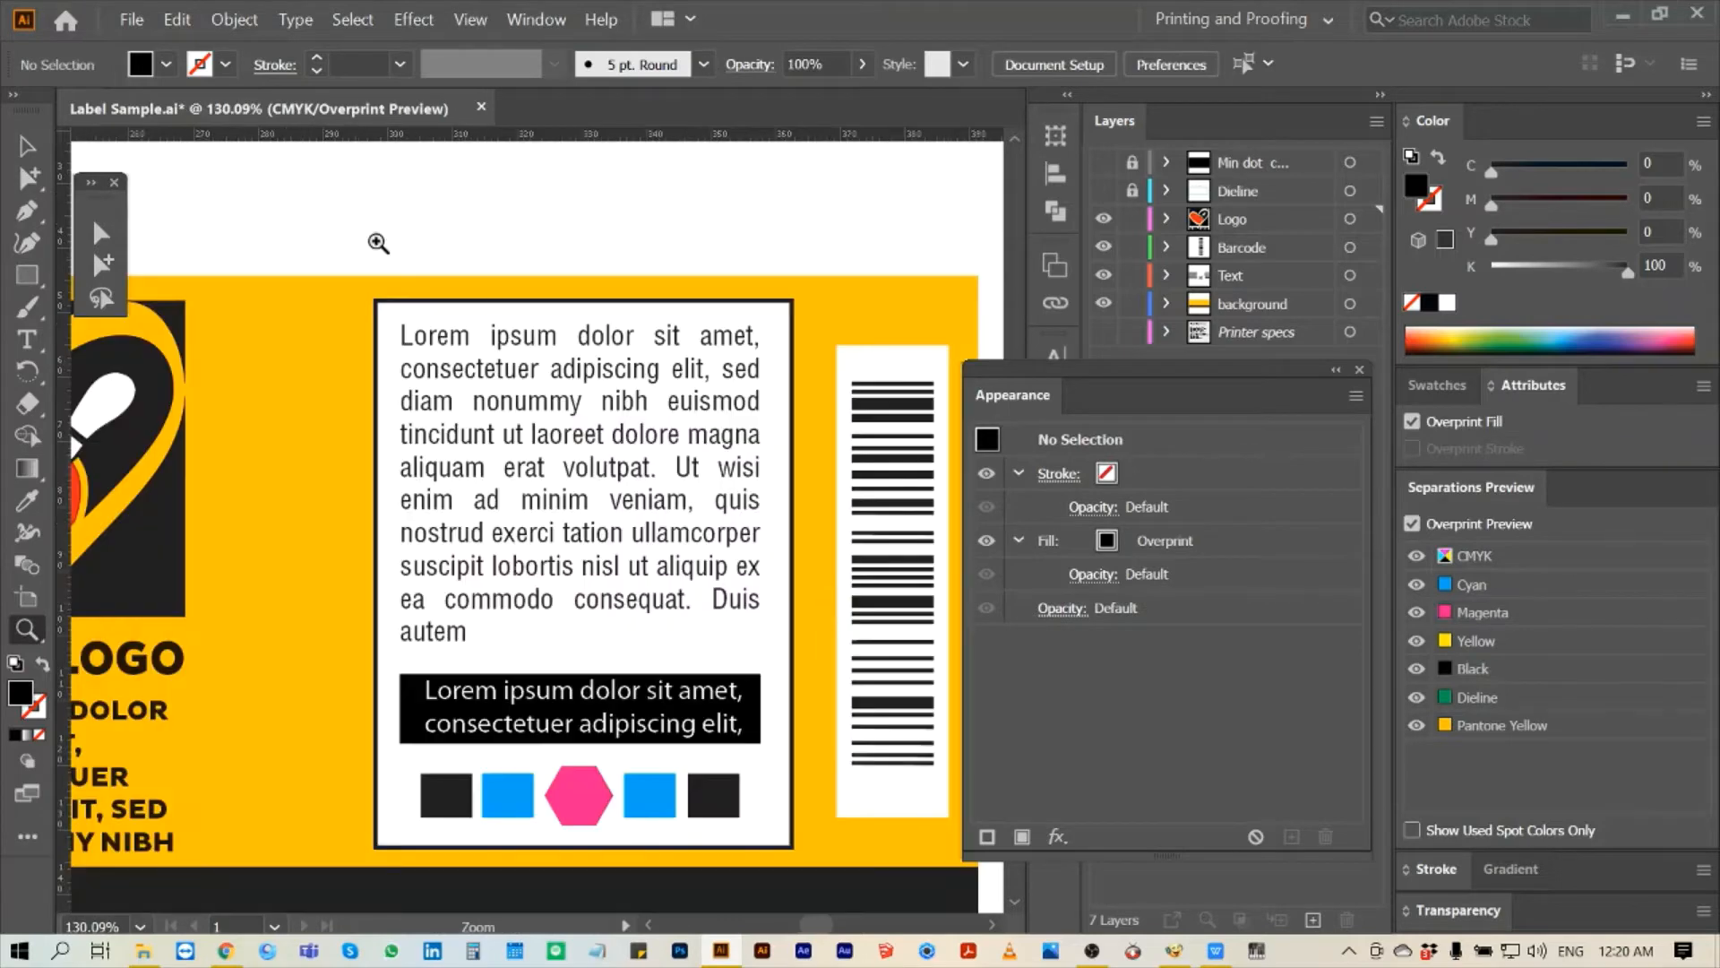
pyautogui.moveTo(348, 289); pyautogui.dragTo(433, 349)
pyautogui.click(103, 266)
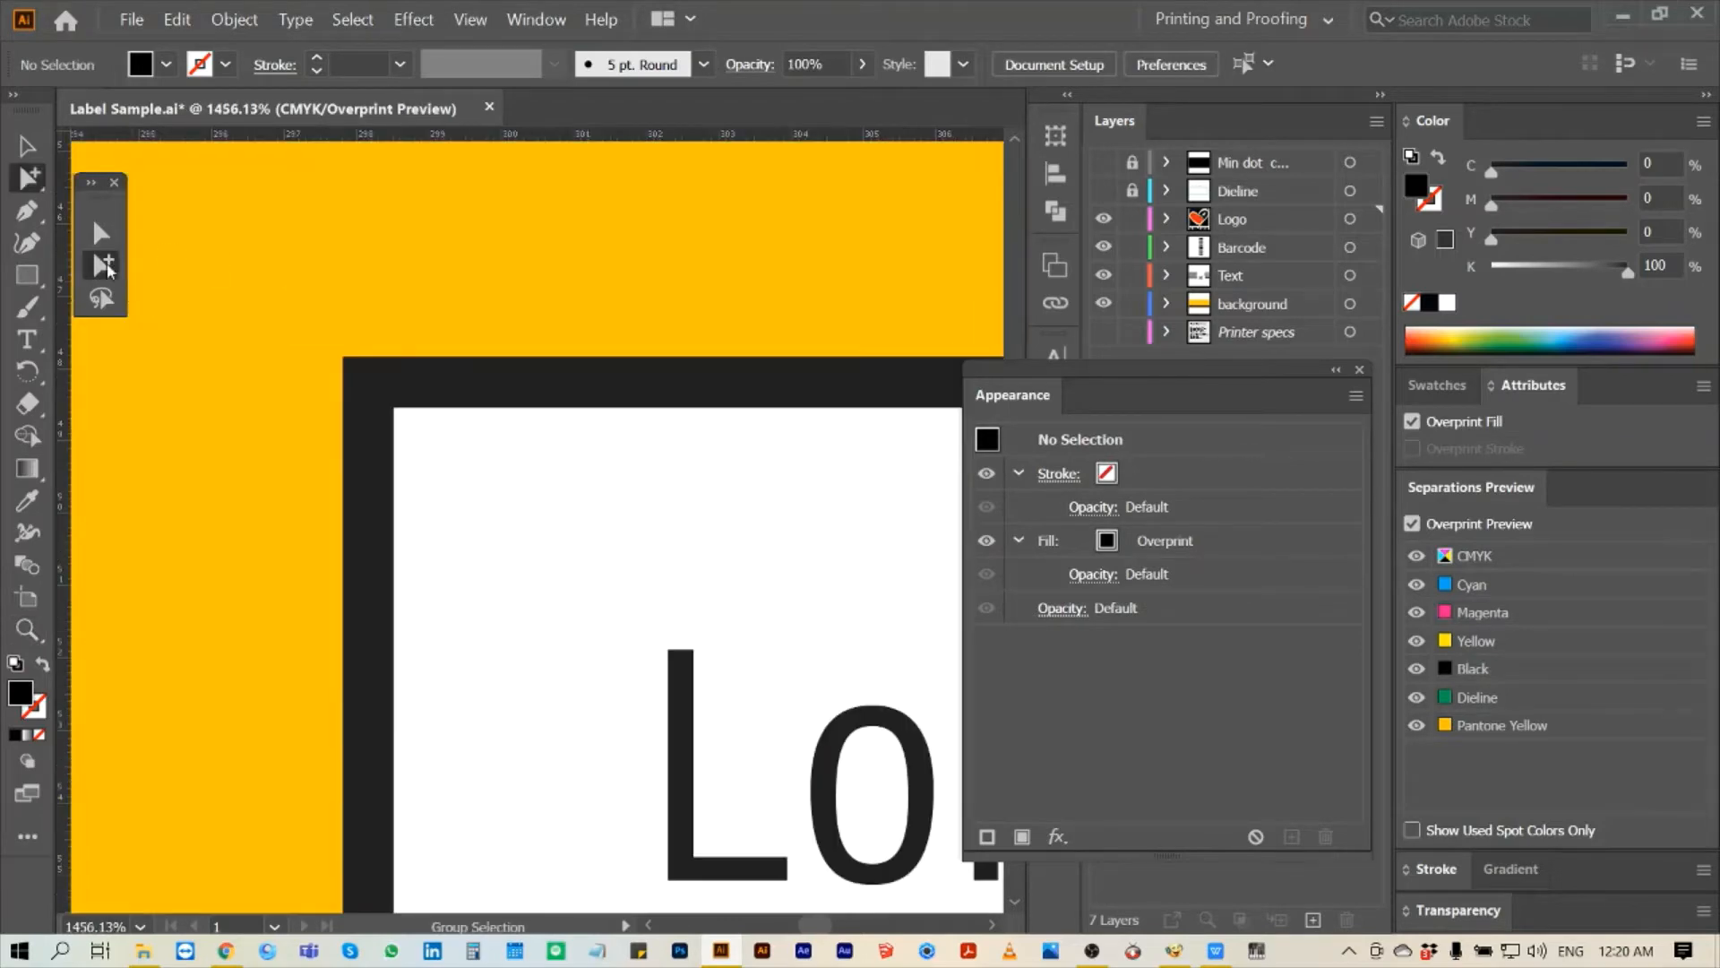
pyautogui.click(428, 383)
pyautogui.click(1470, 452)
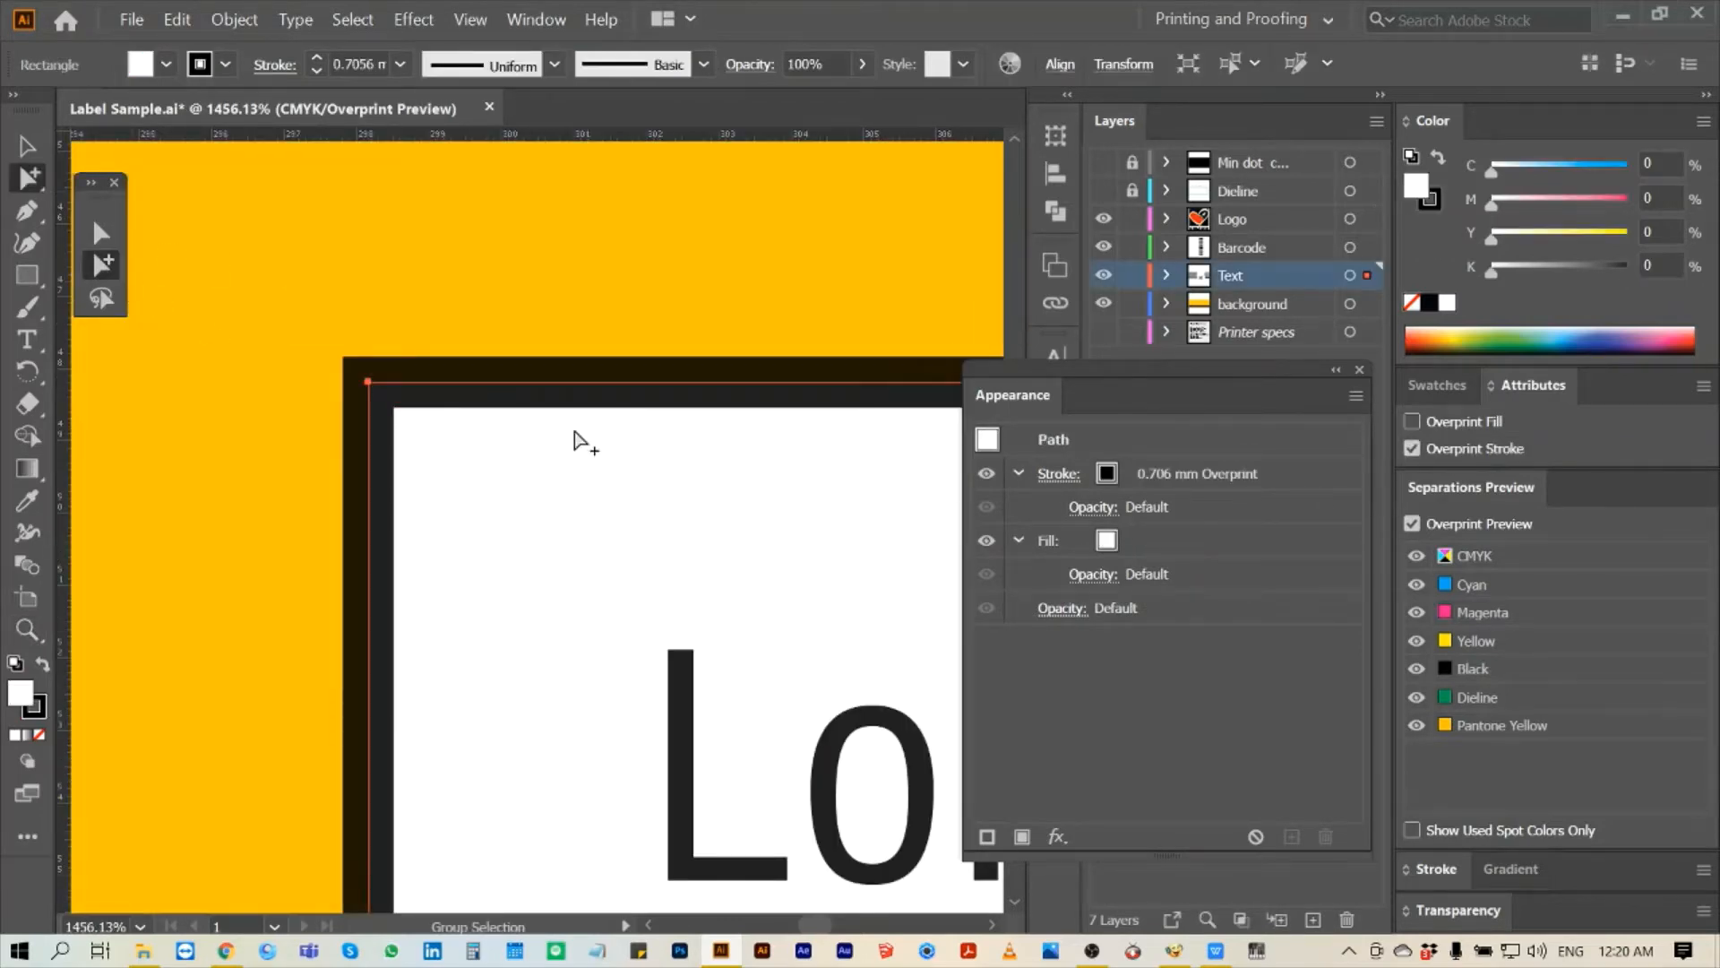
# - Examine the text frame's upper-left corner up close with the Black separation hidden, then show Black again
pyautogui.click(534, 280)
pyautogui.press('z')
pyautogui.moveTo(285, 304); pyautogui.dragTo(502, 461)
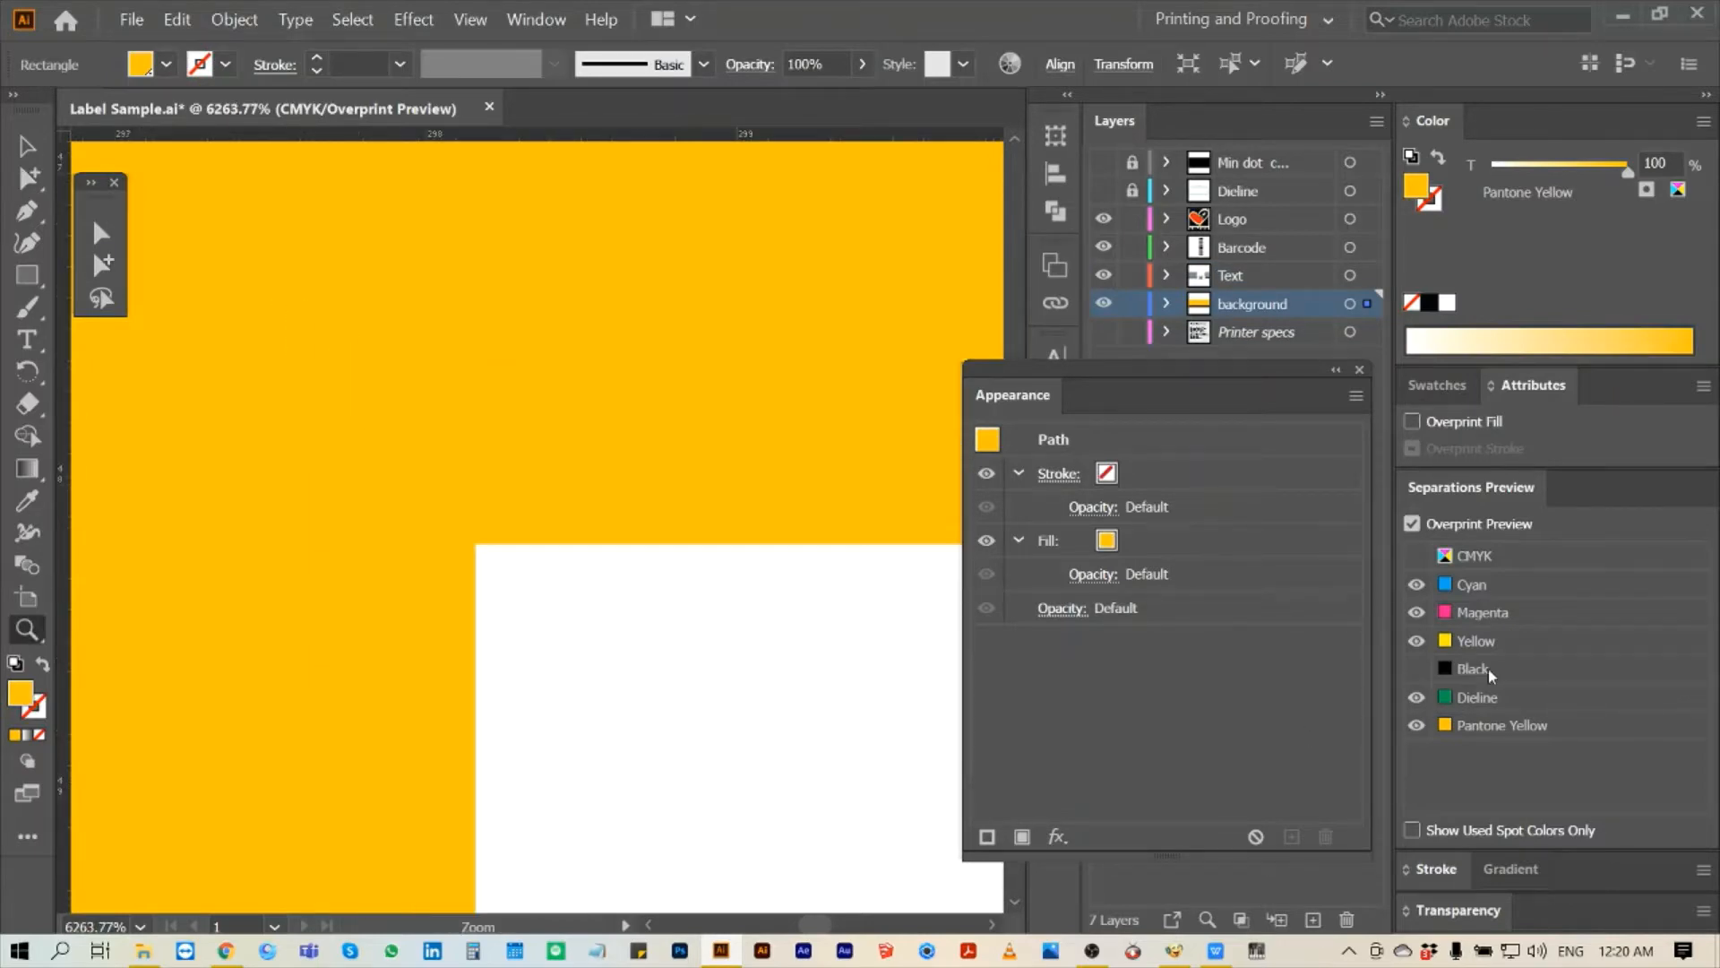
pyautogui.click(1416, 669)
# - Select the black panel behind the white text in the text box and check its CMYK fill values
pyautogui.hotkey('ctrl', '0')
pyautogui.click(106, 263)
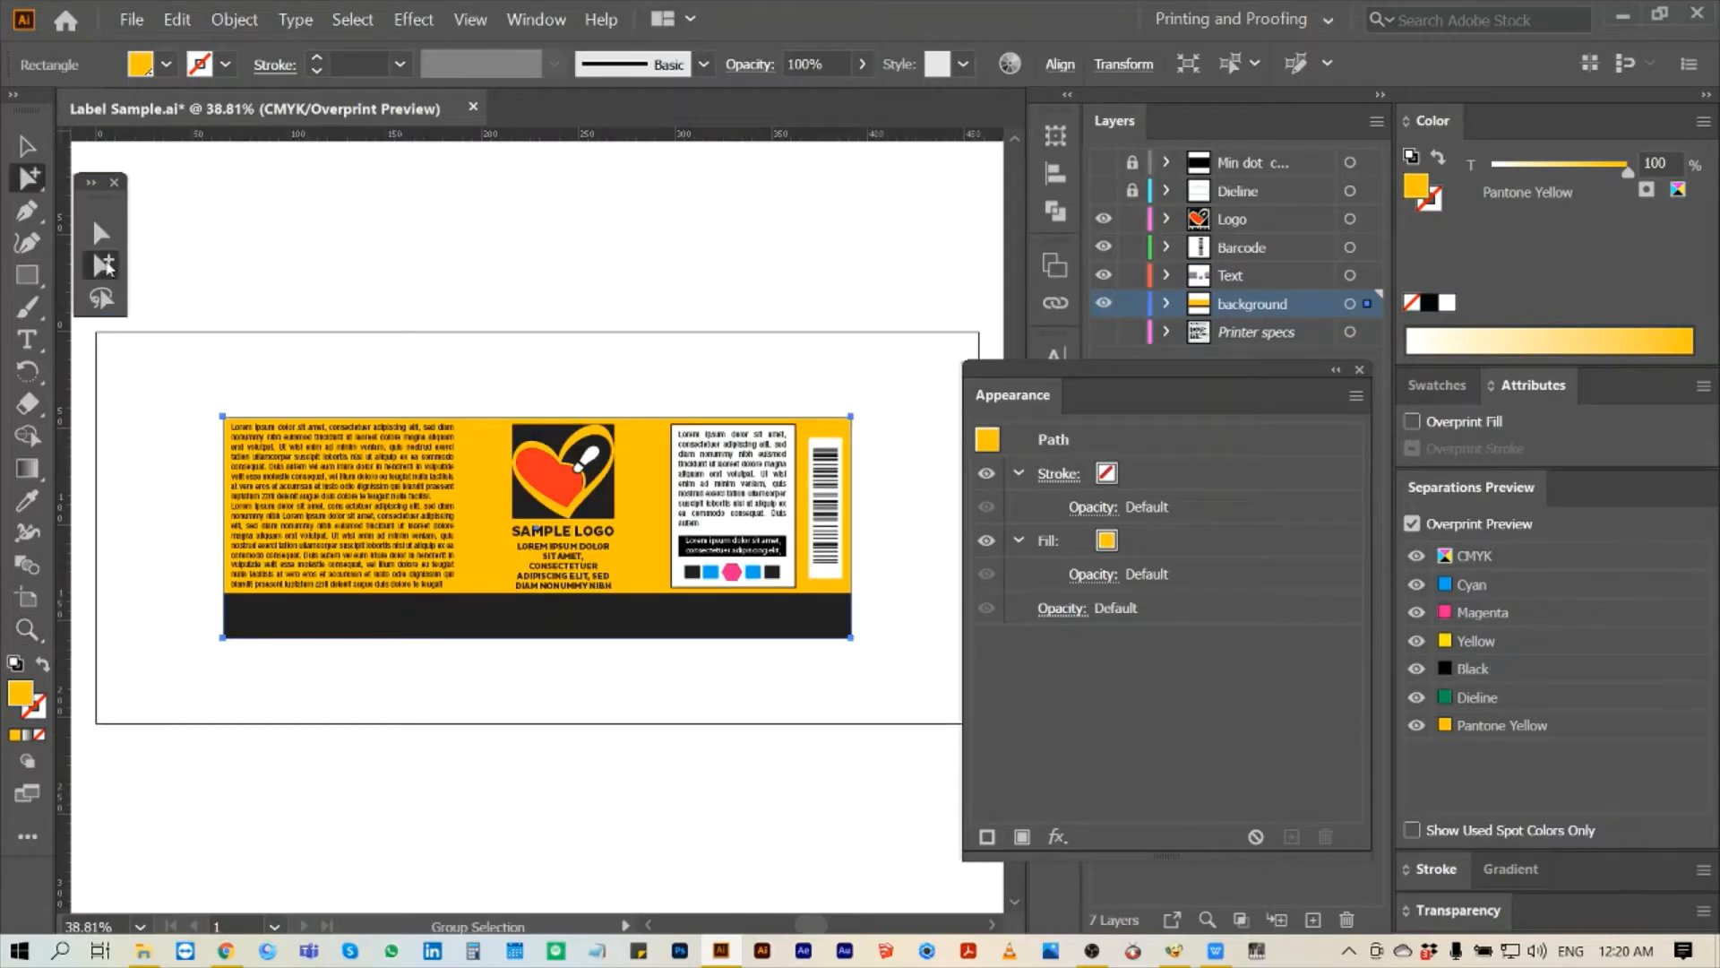
pyautogui.click(622, 277)
pyautogui.press('z')
pyautogui.moveTo(605, 386); pyautogui.dragTo(858, 645)
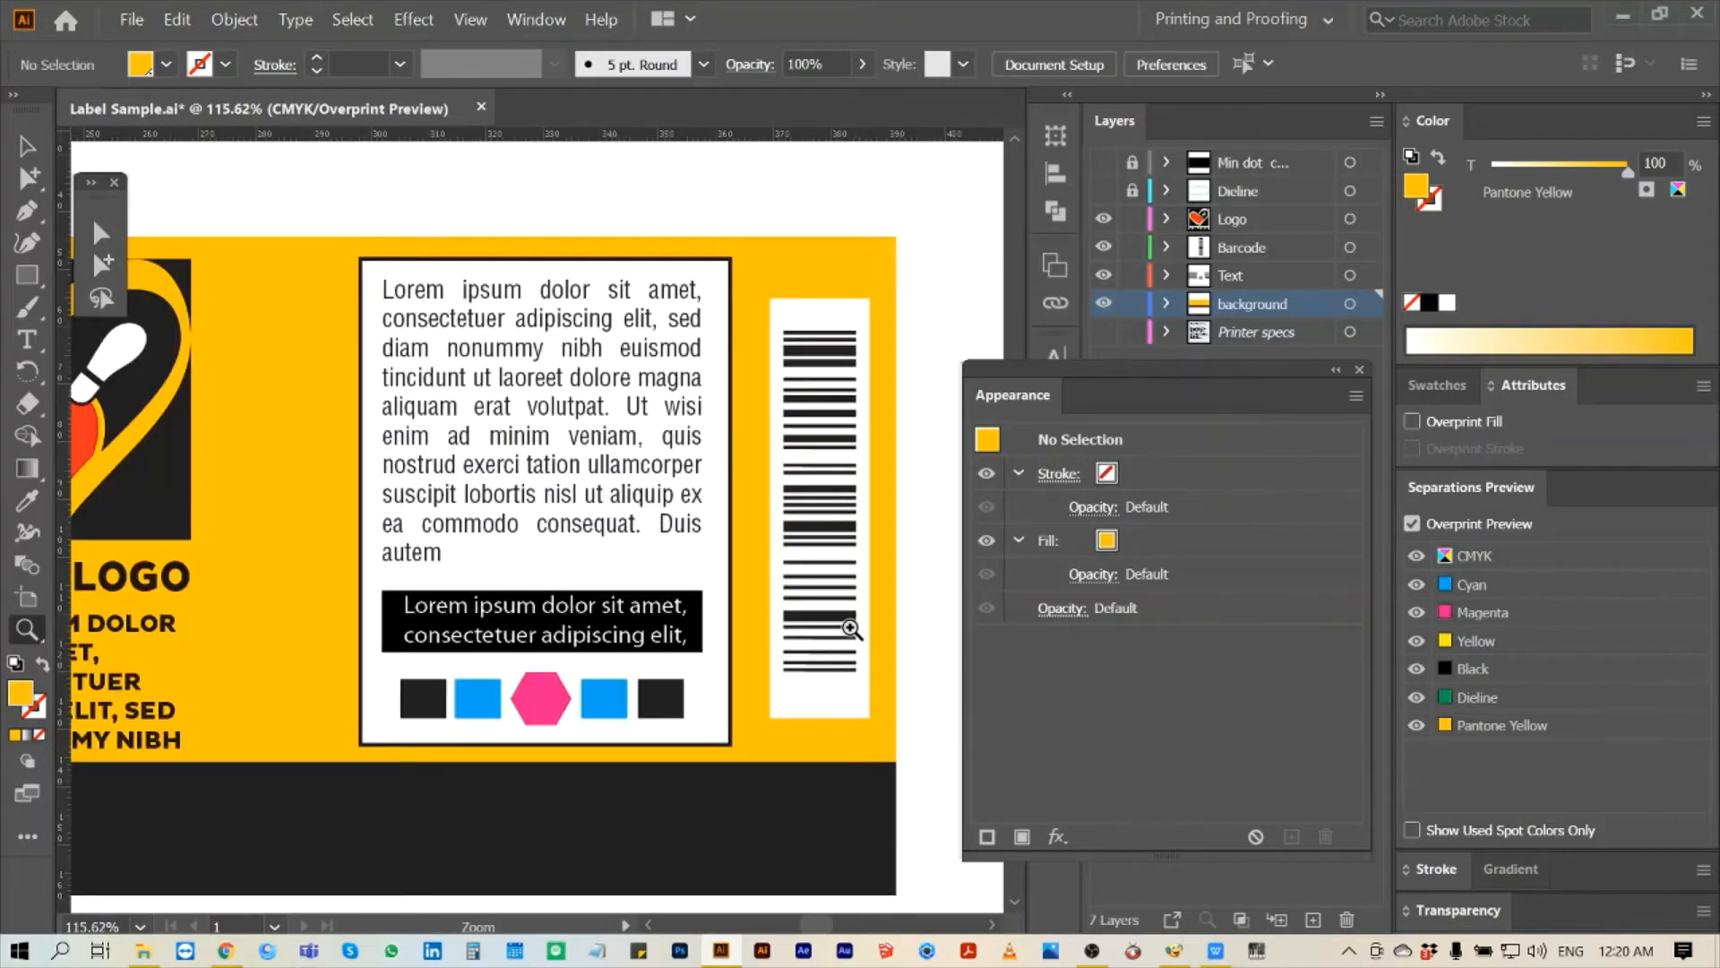
pyautogui.moveTo(342, 554); pyautogui.dragTo(758, 698)
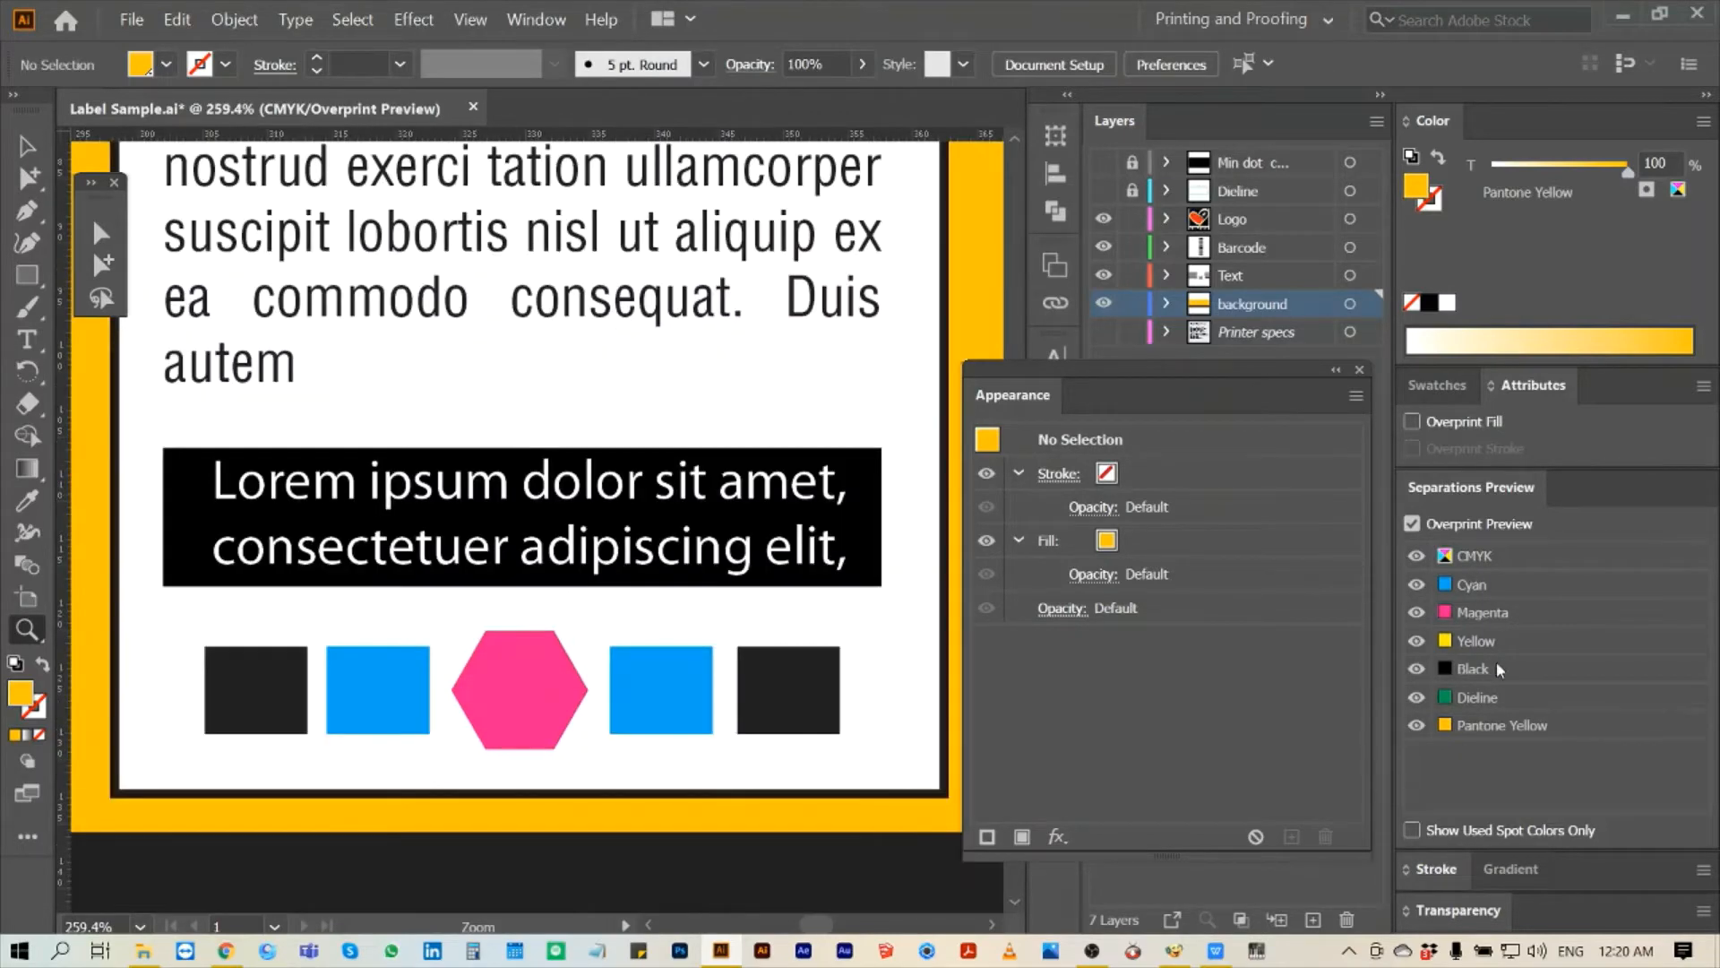
pyautogui.click(103, 266)
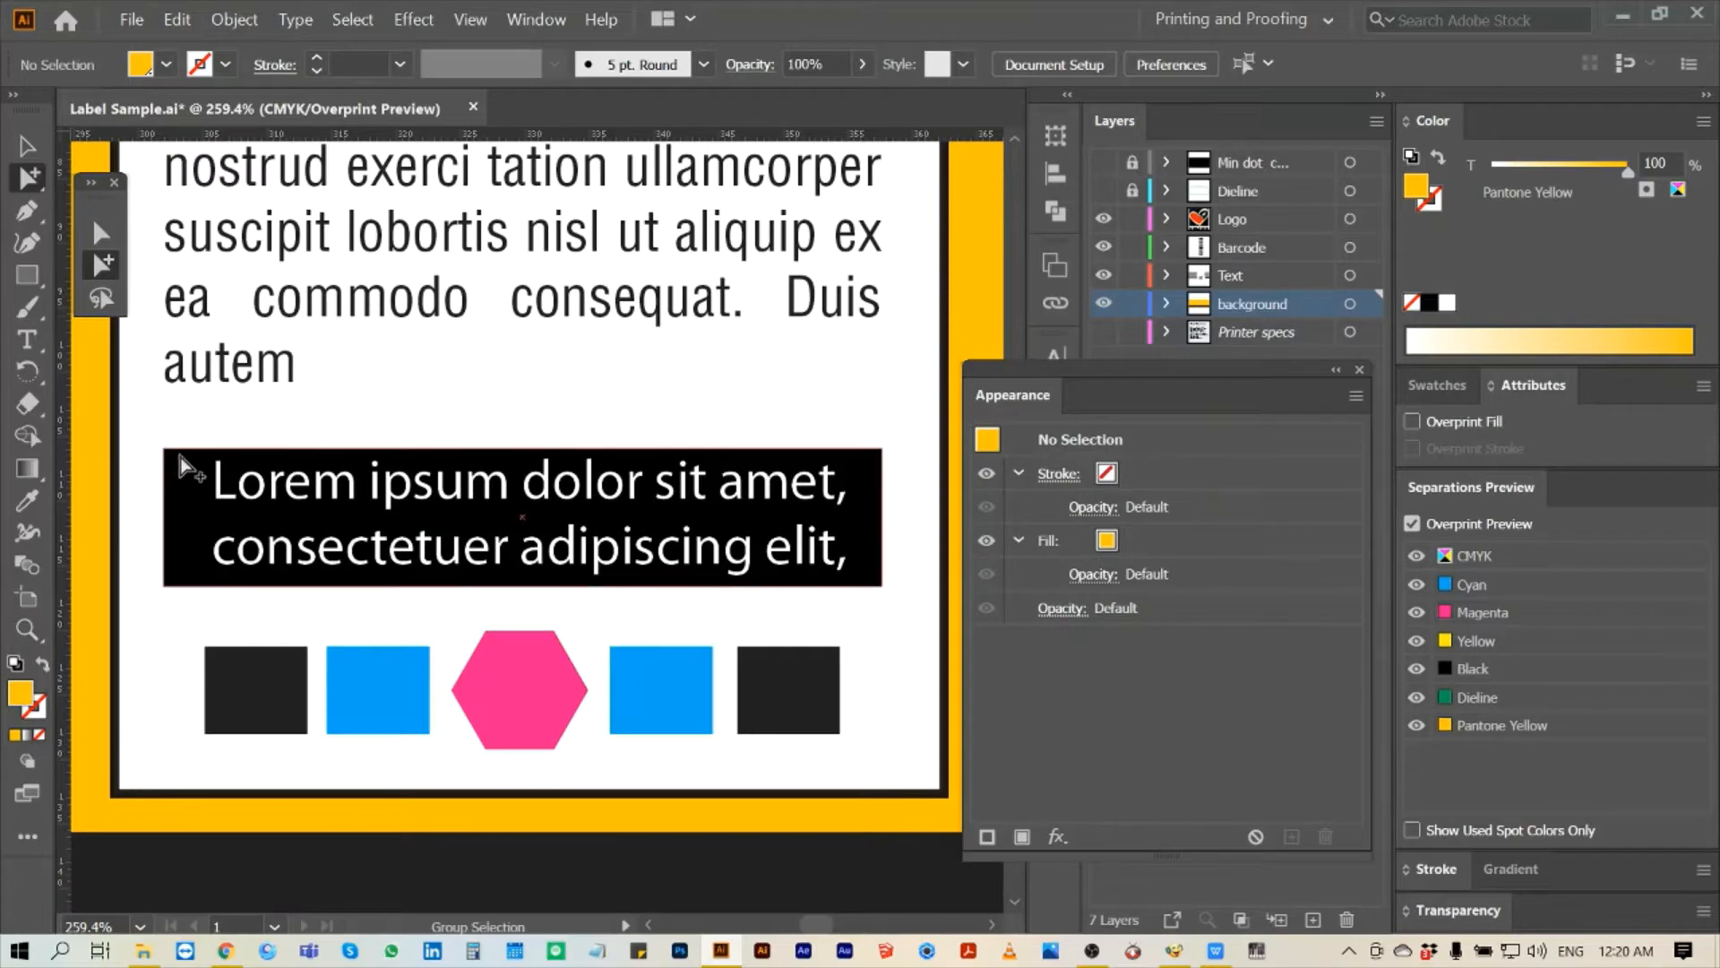
pyautogui.click(182, 466)
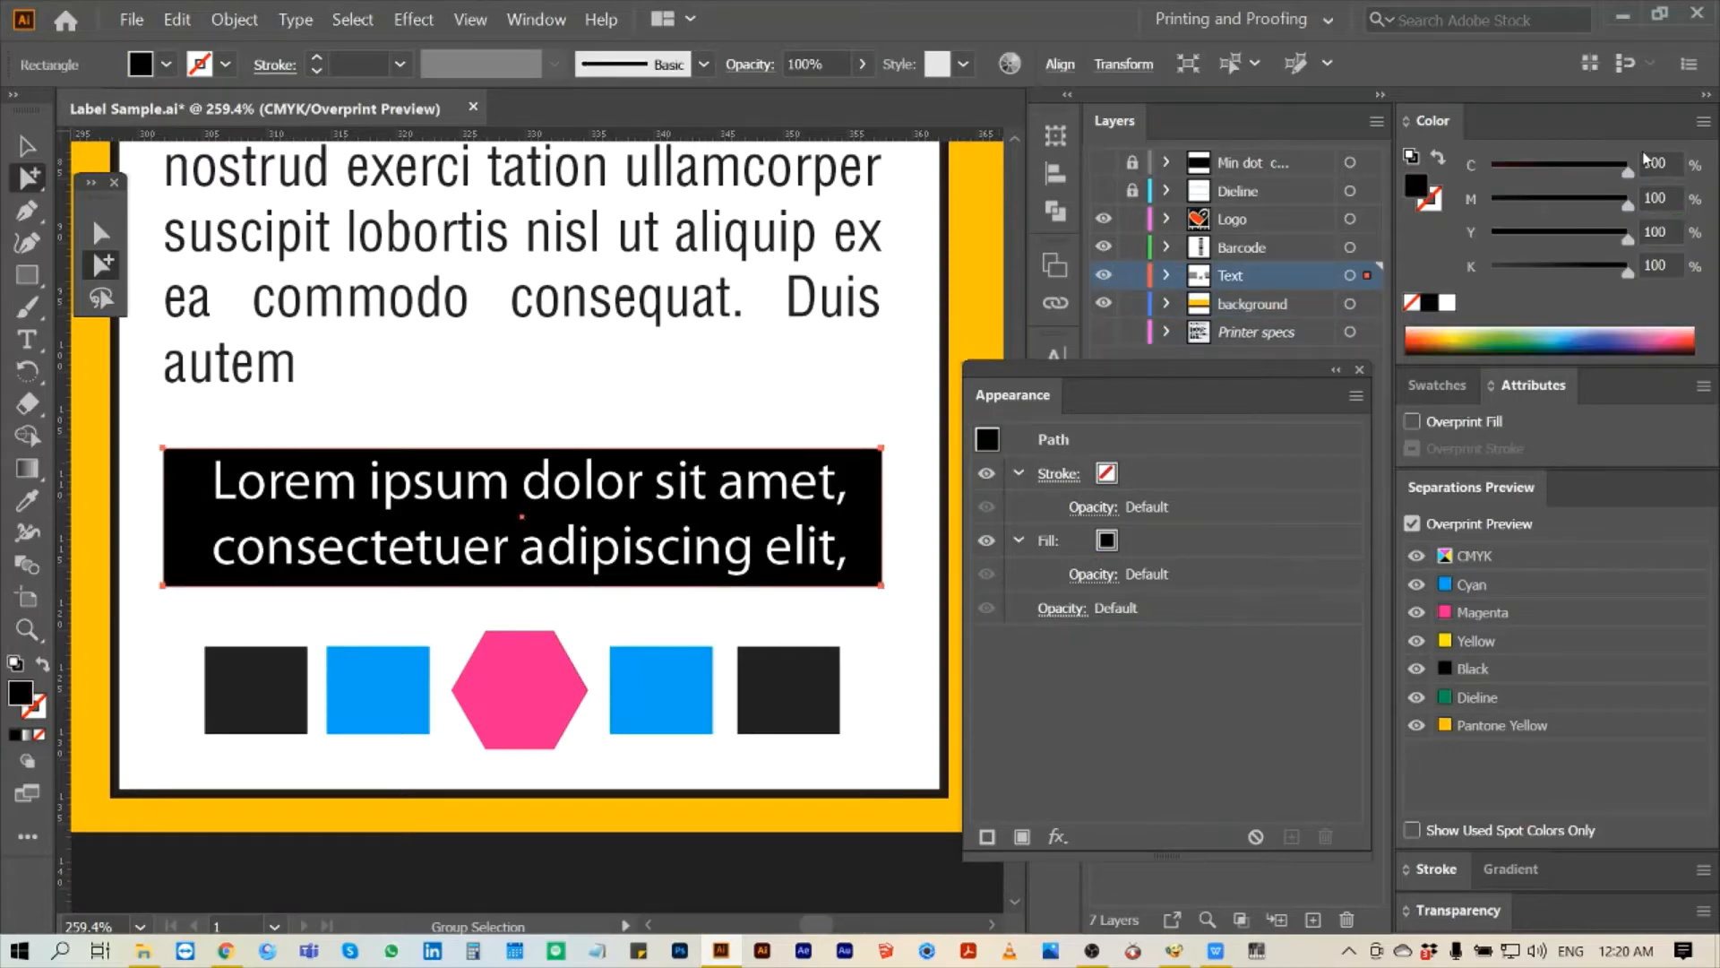
# - Show the Printer specs layer and read the printer's trap and pull-back requirements
pyautogui.hotkey('ctrl', '0')
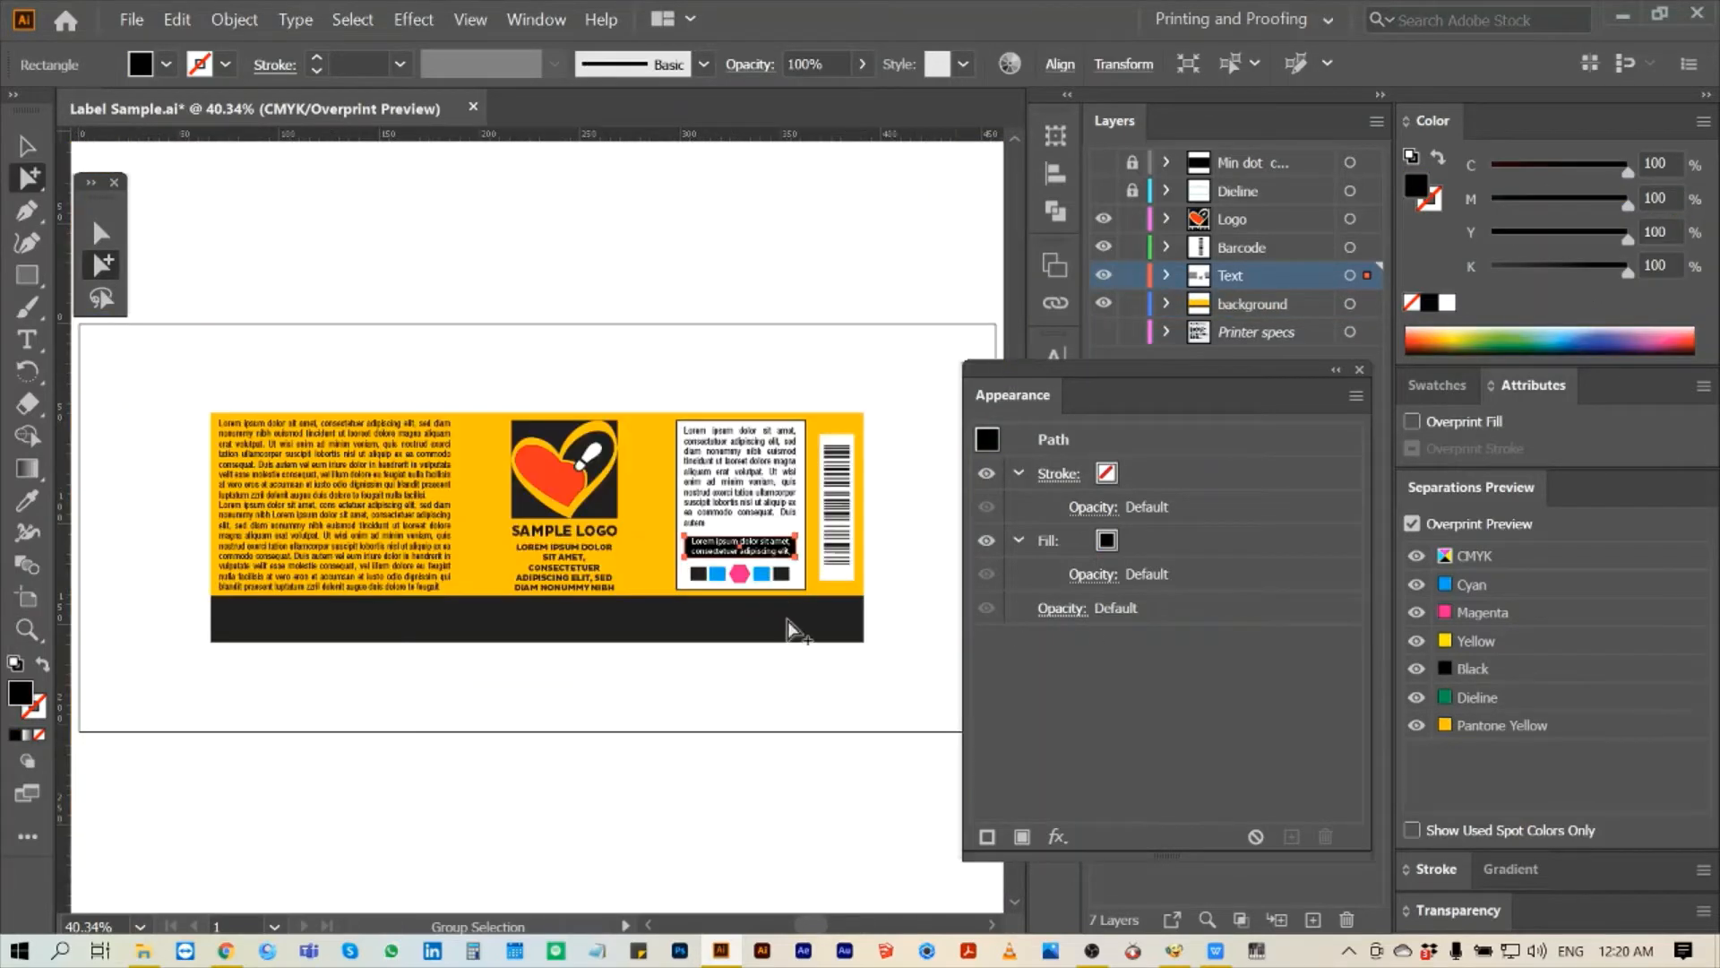
pyautogui.click(1104, 331)
pyautogui.press('z')
pyautogui.moveTo(548, 791); pyautogui.dragTo(682, 914)
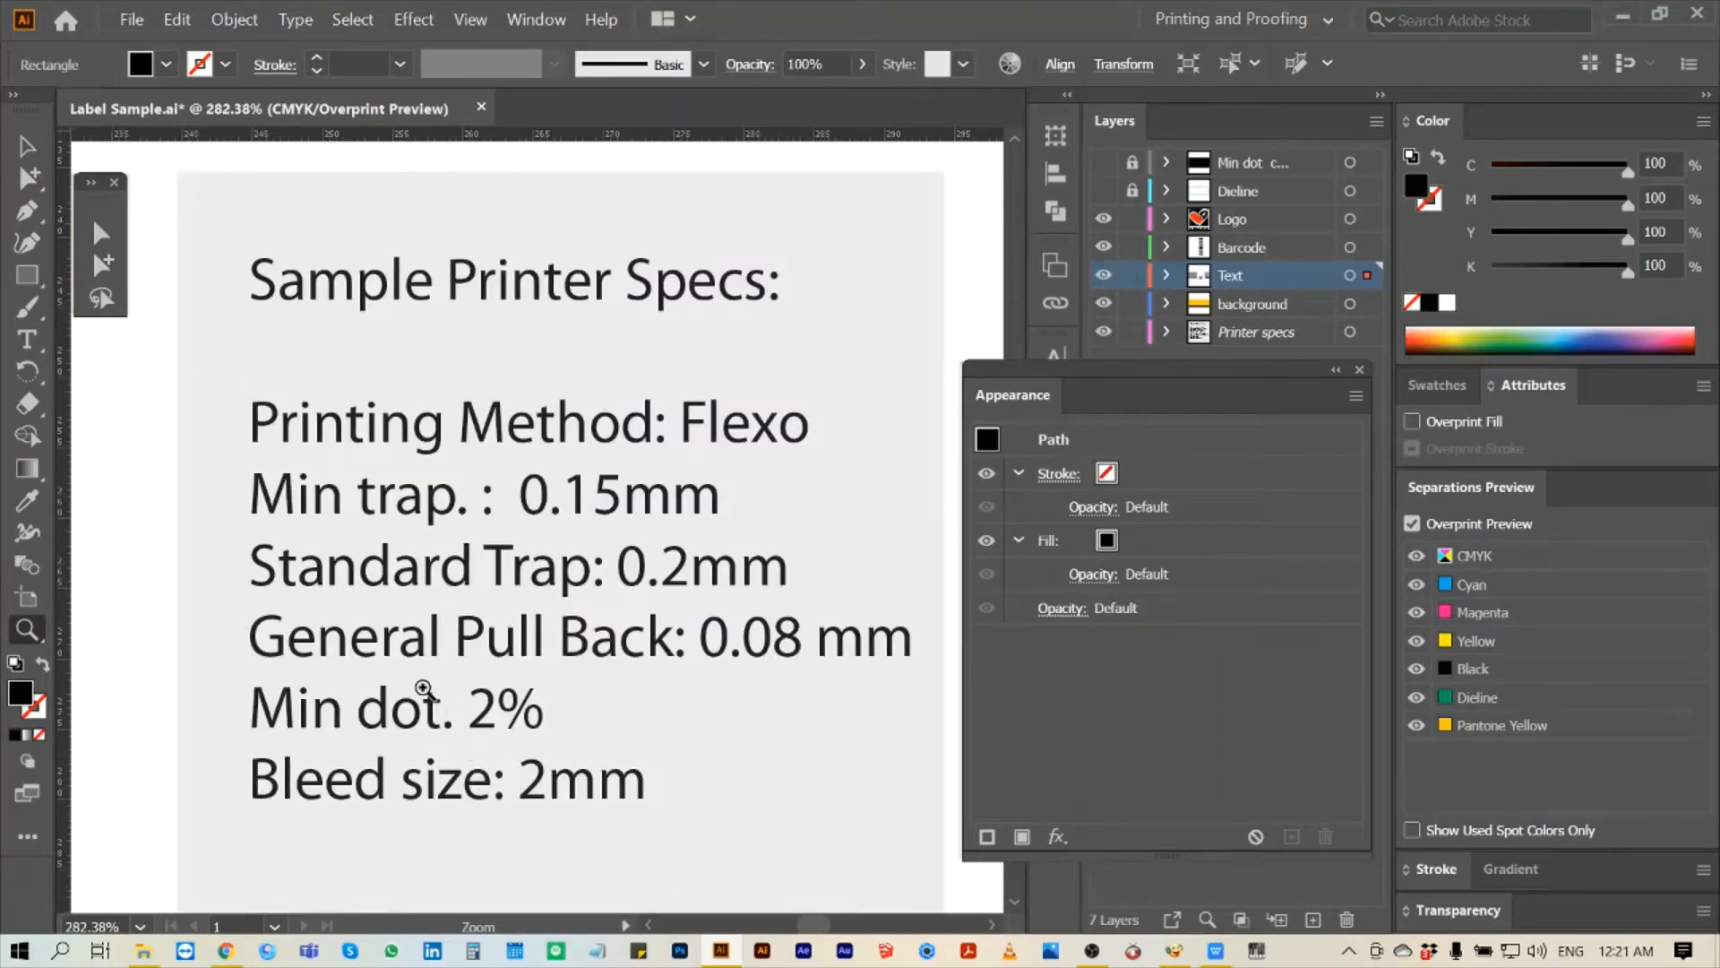
pyautogui.click(103, 264)
pyautogui.click(367, 672)
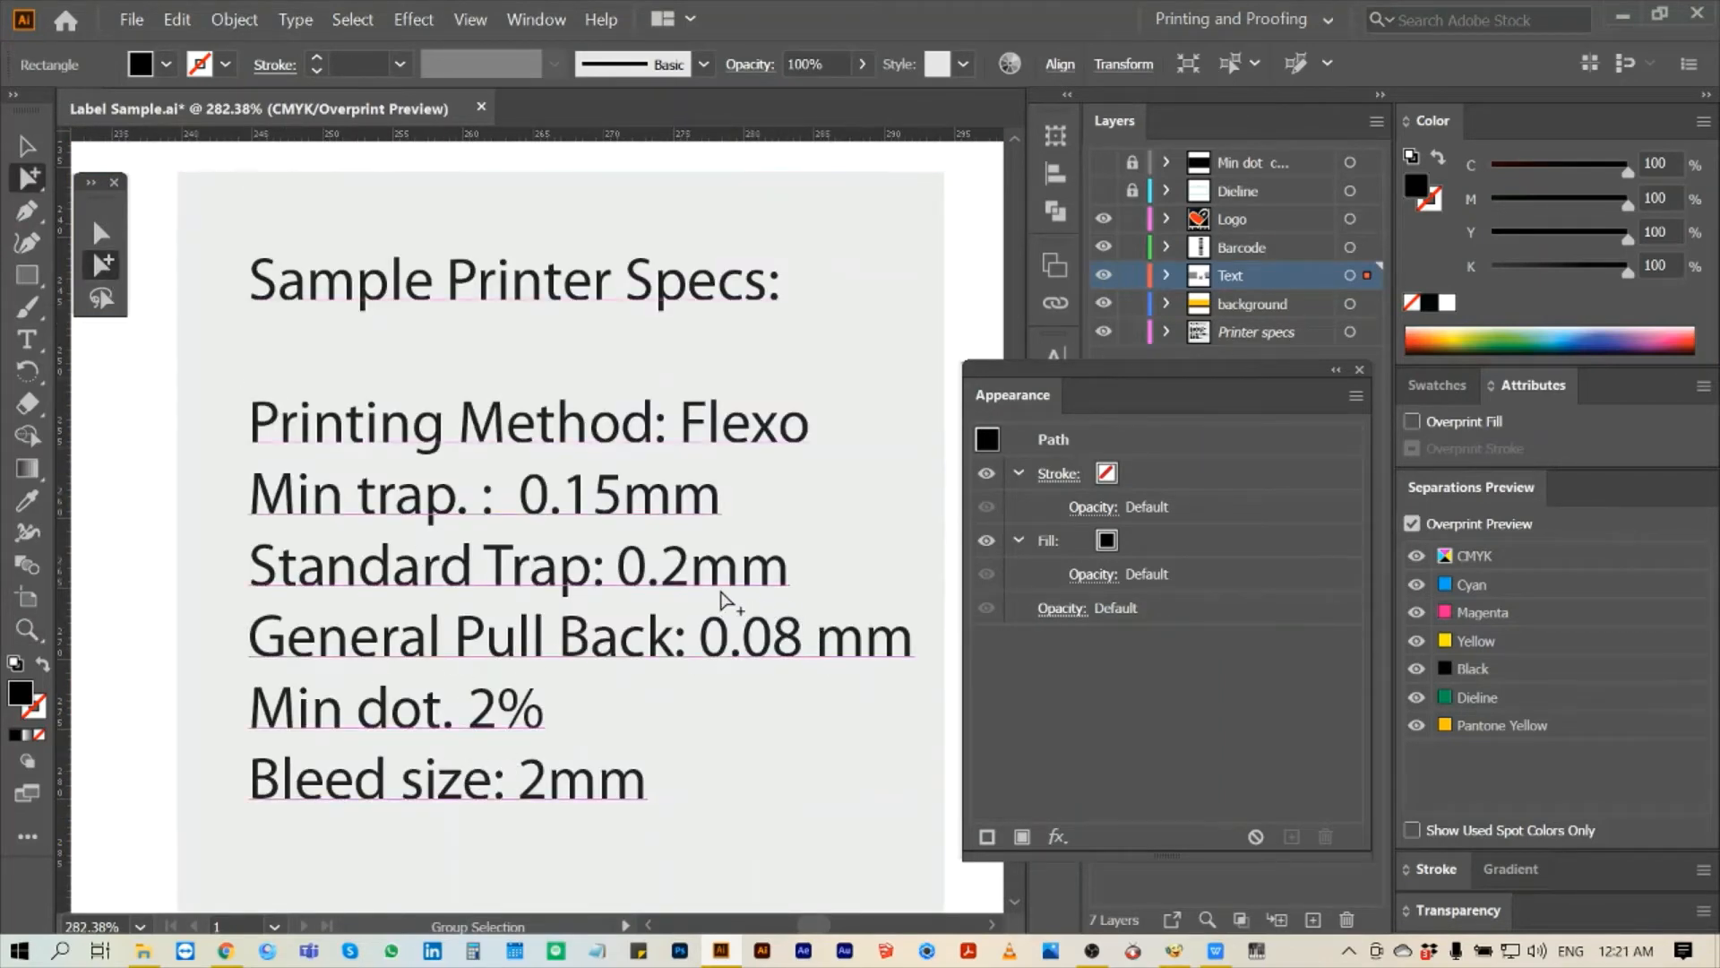
# - Select the white text on the black panel and add a new stroke to it
pyautogui.hotkey('ctrl', '0')
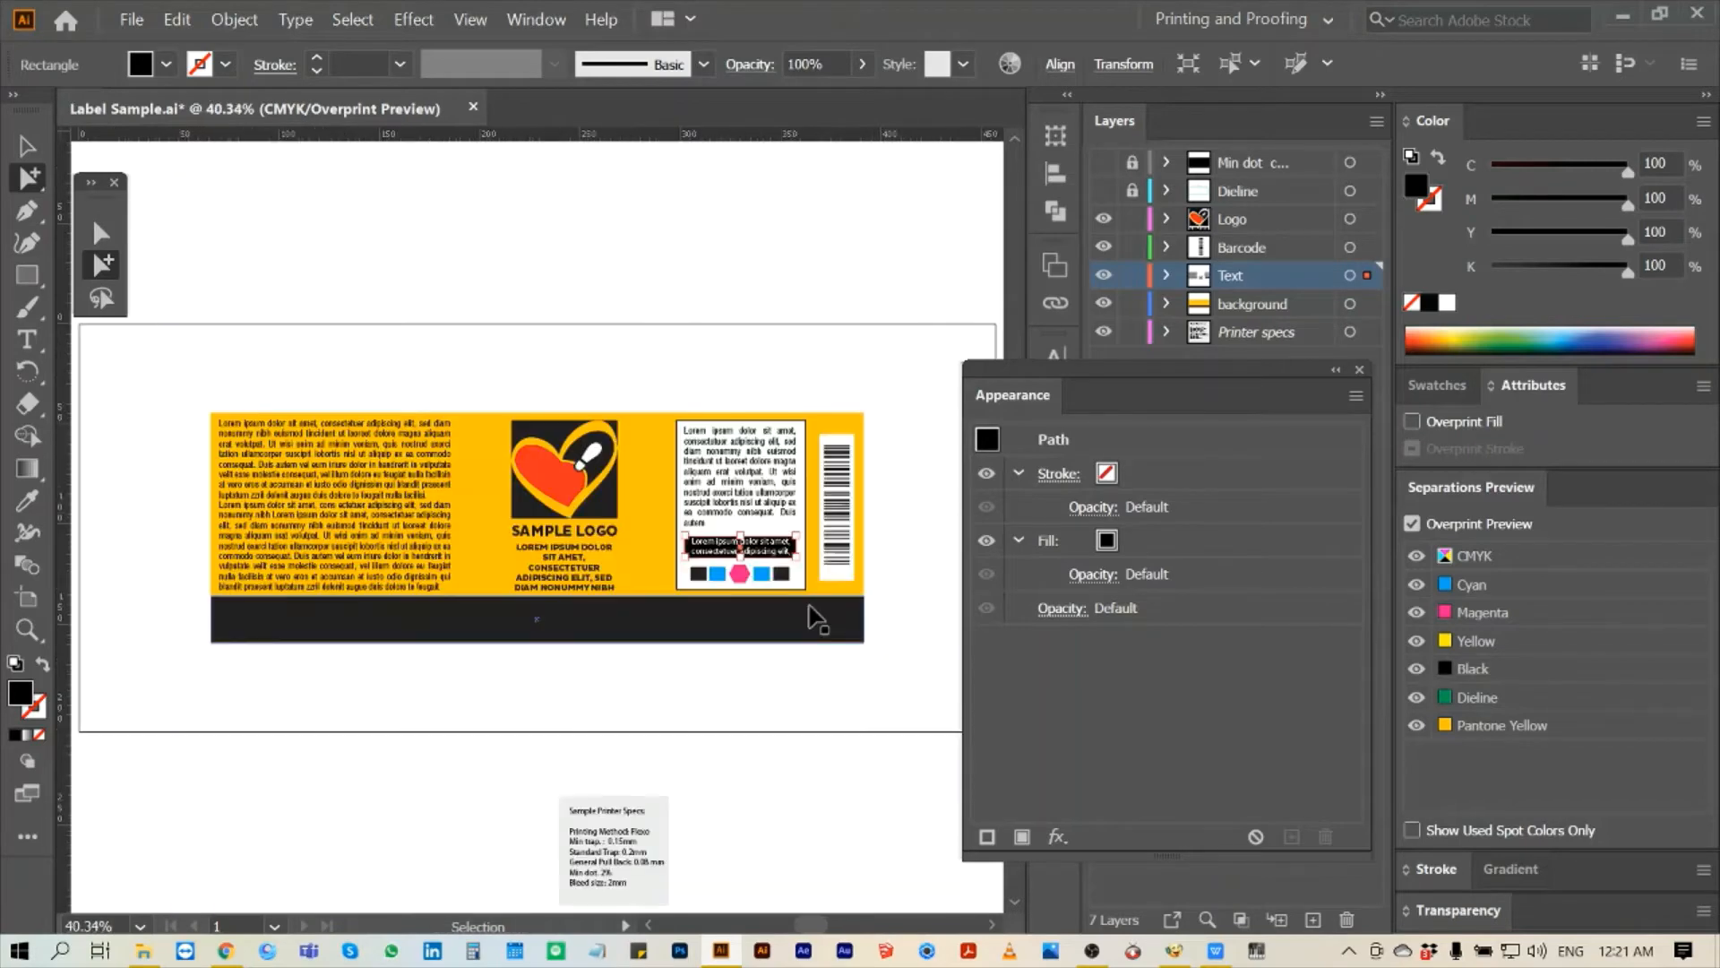
pyautogui.click(922, 318)
pyautogui.press('z')
pyautogui.moveTo(707, 533); pyautogui.dragTo(812, 567)
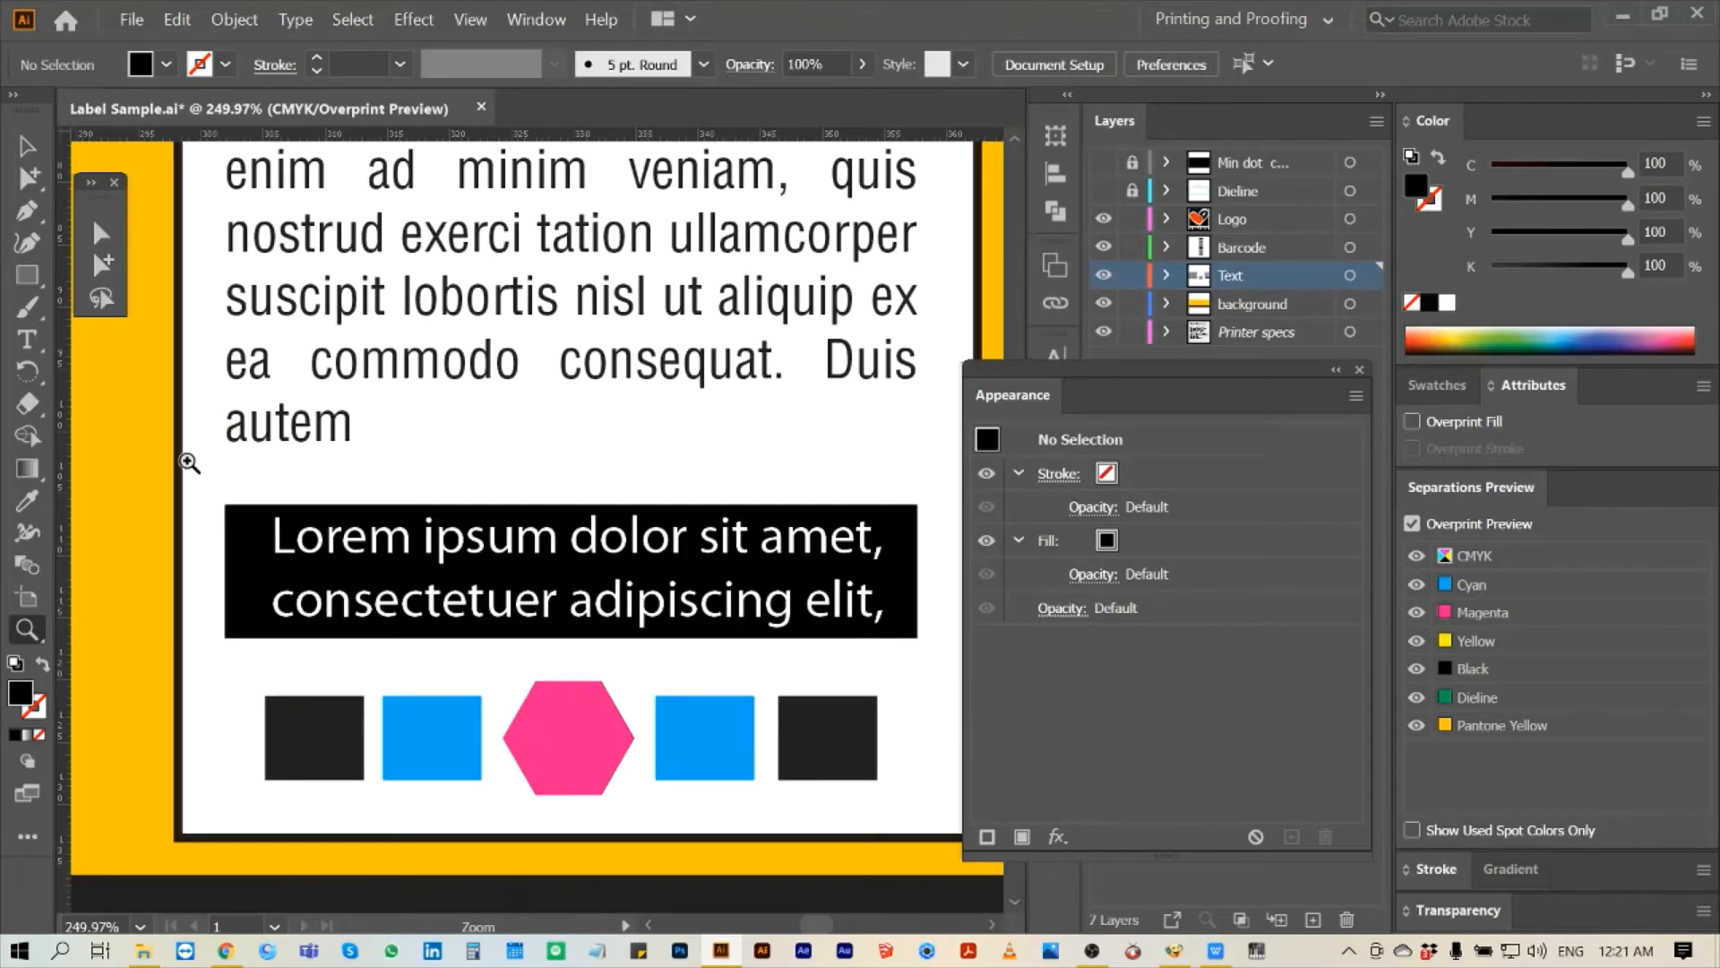
pyautogui.moveTo(189, 462); pyautogui.dragTo(377, 672)
pyautogui.click(102, 263)
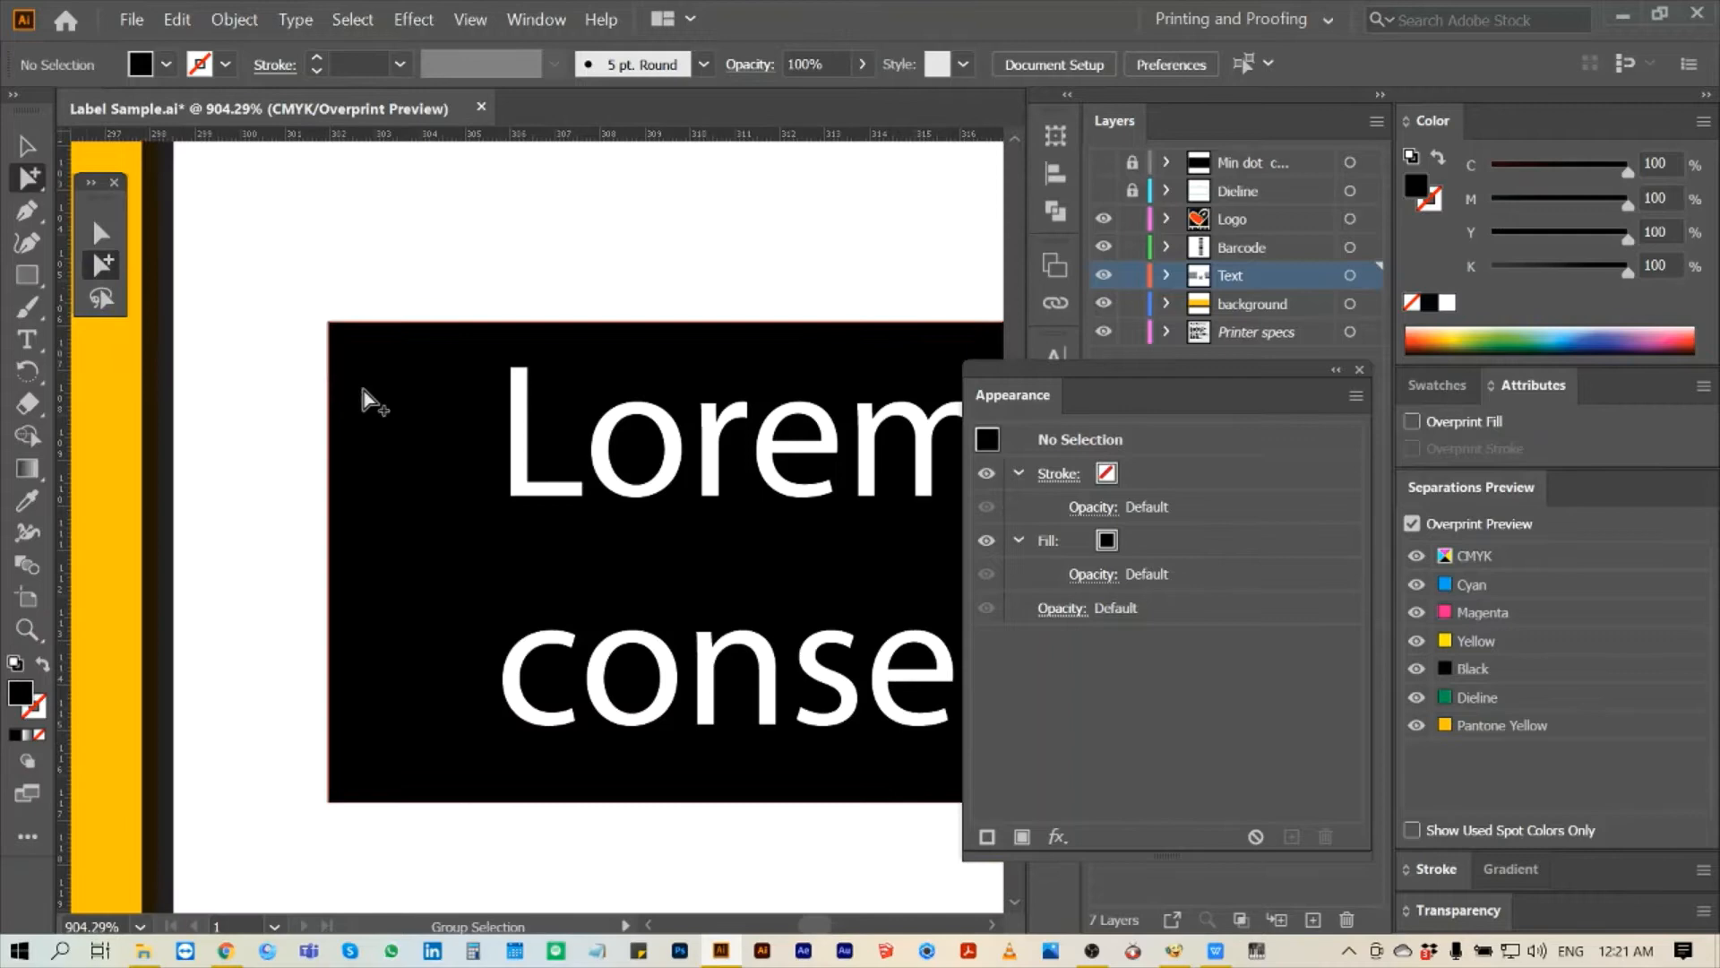
pyautogui.click(531, 502)
pyautogui.click(1355, 395)
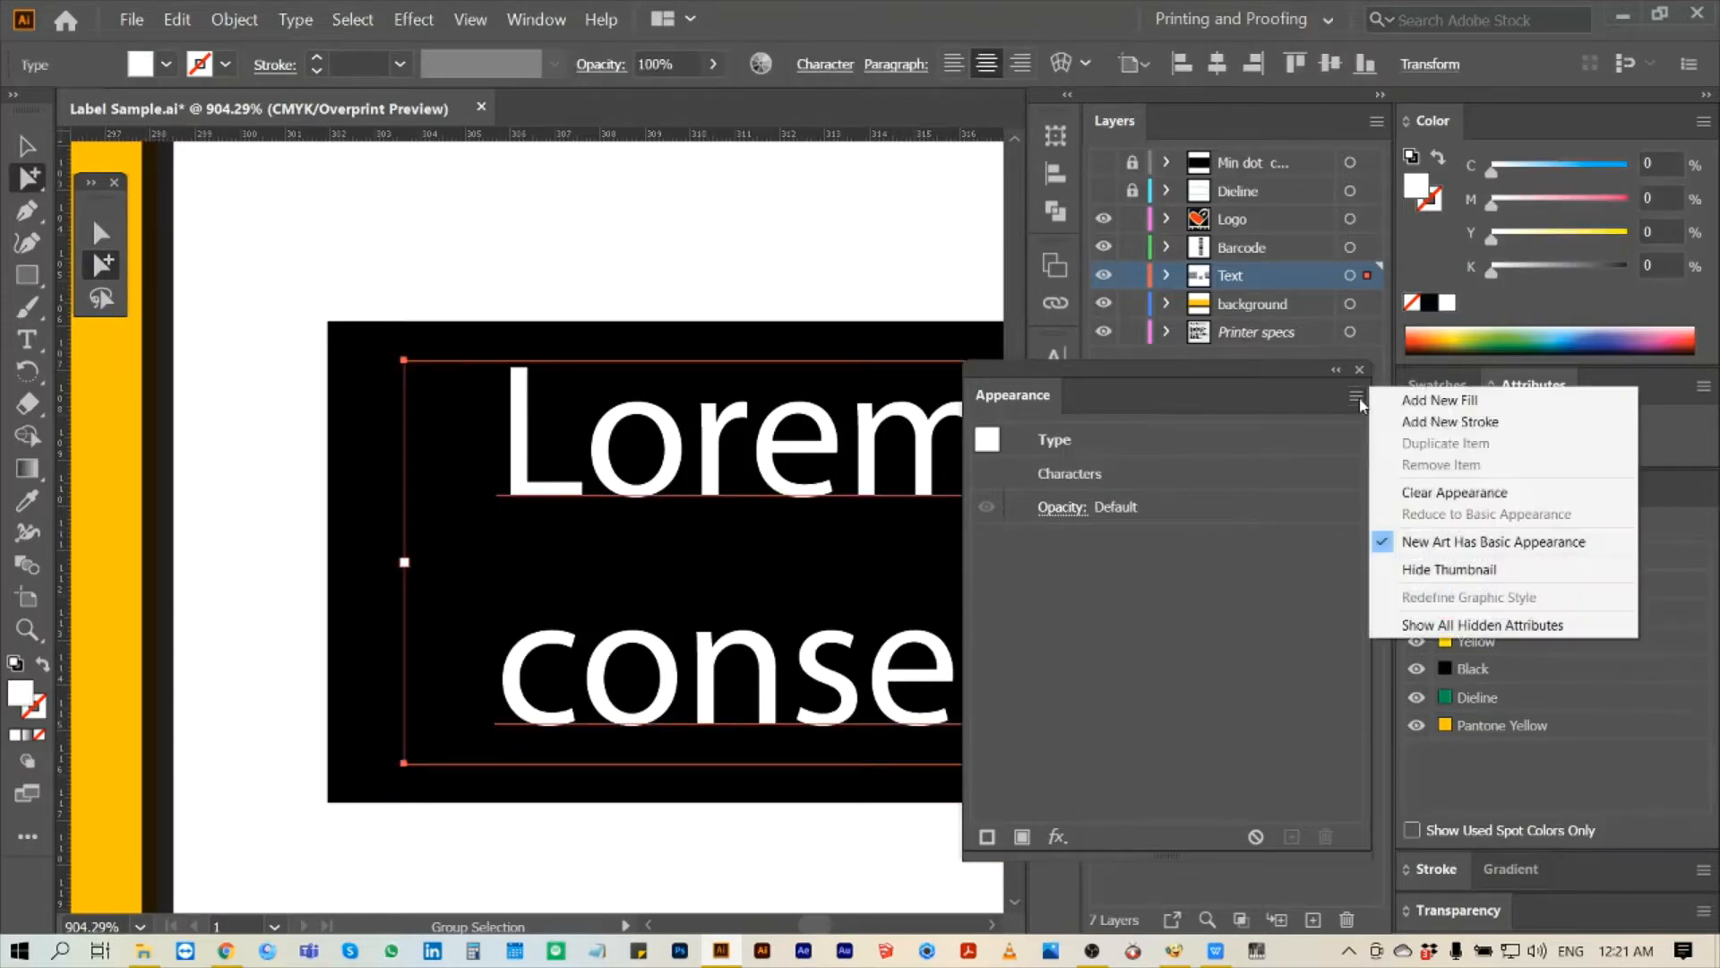
pyautogui.click(1466, 423)
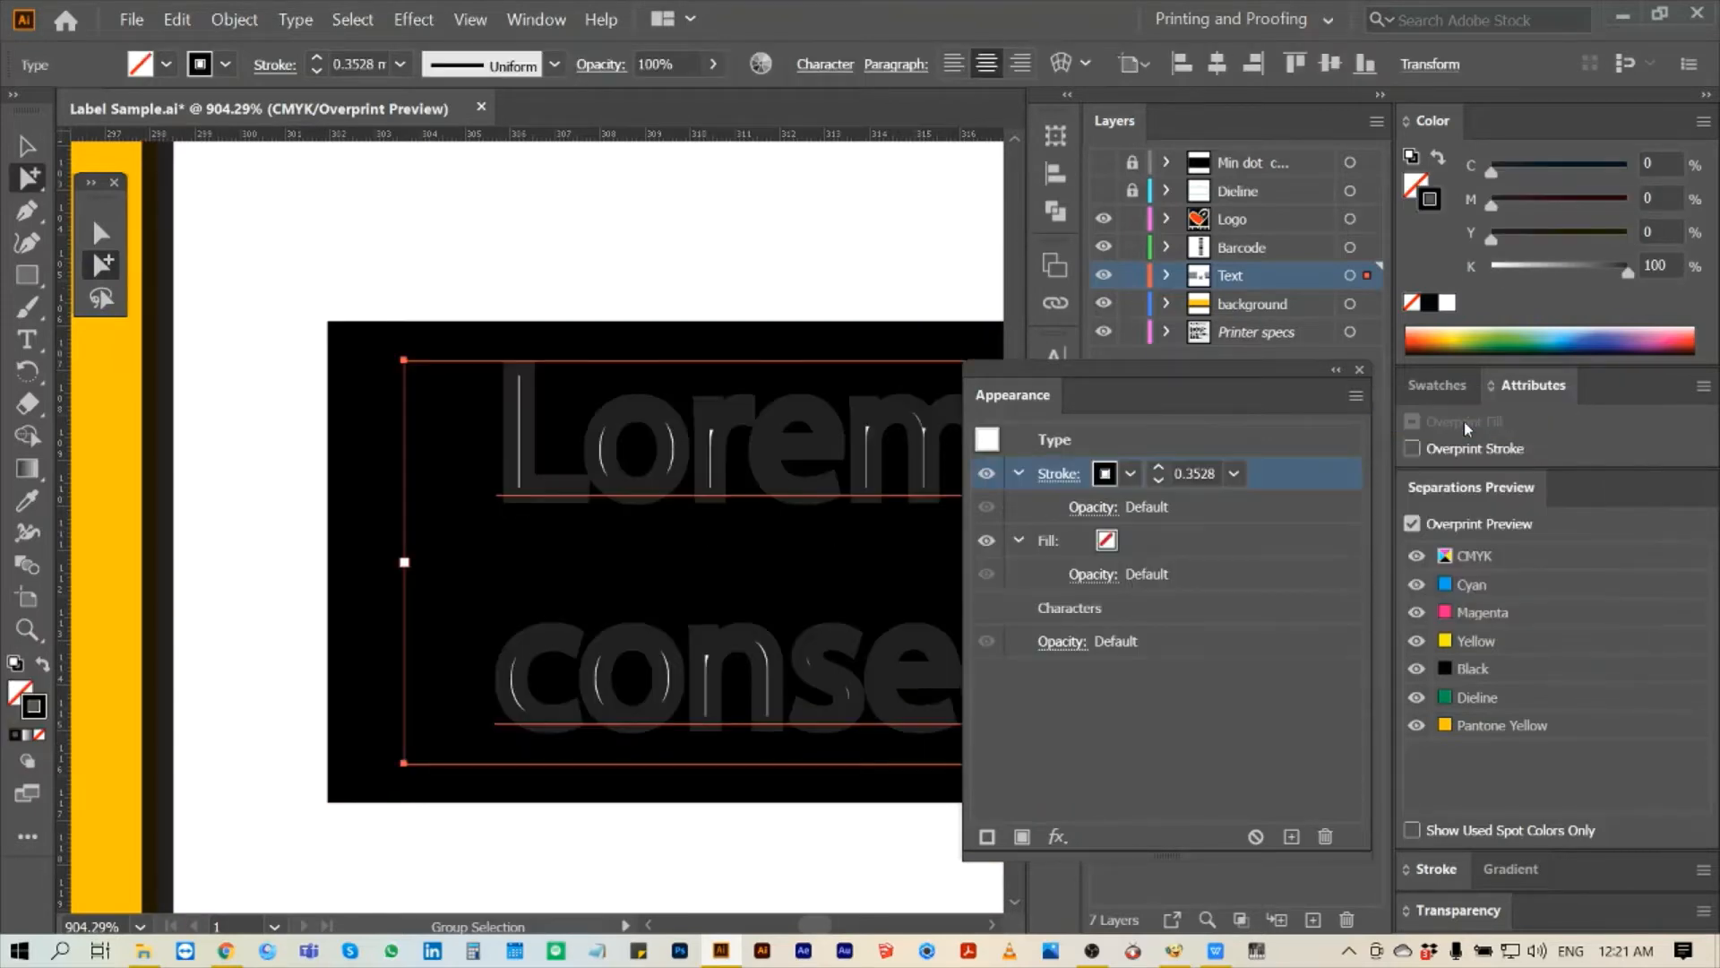
# - Set the white text's stroke weight to 0.16 mm and the stroke's blending mode to Screen
pyautogui.click(1181, 473)
pyautogui.write('0.')
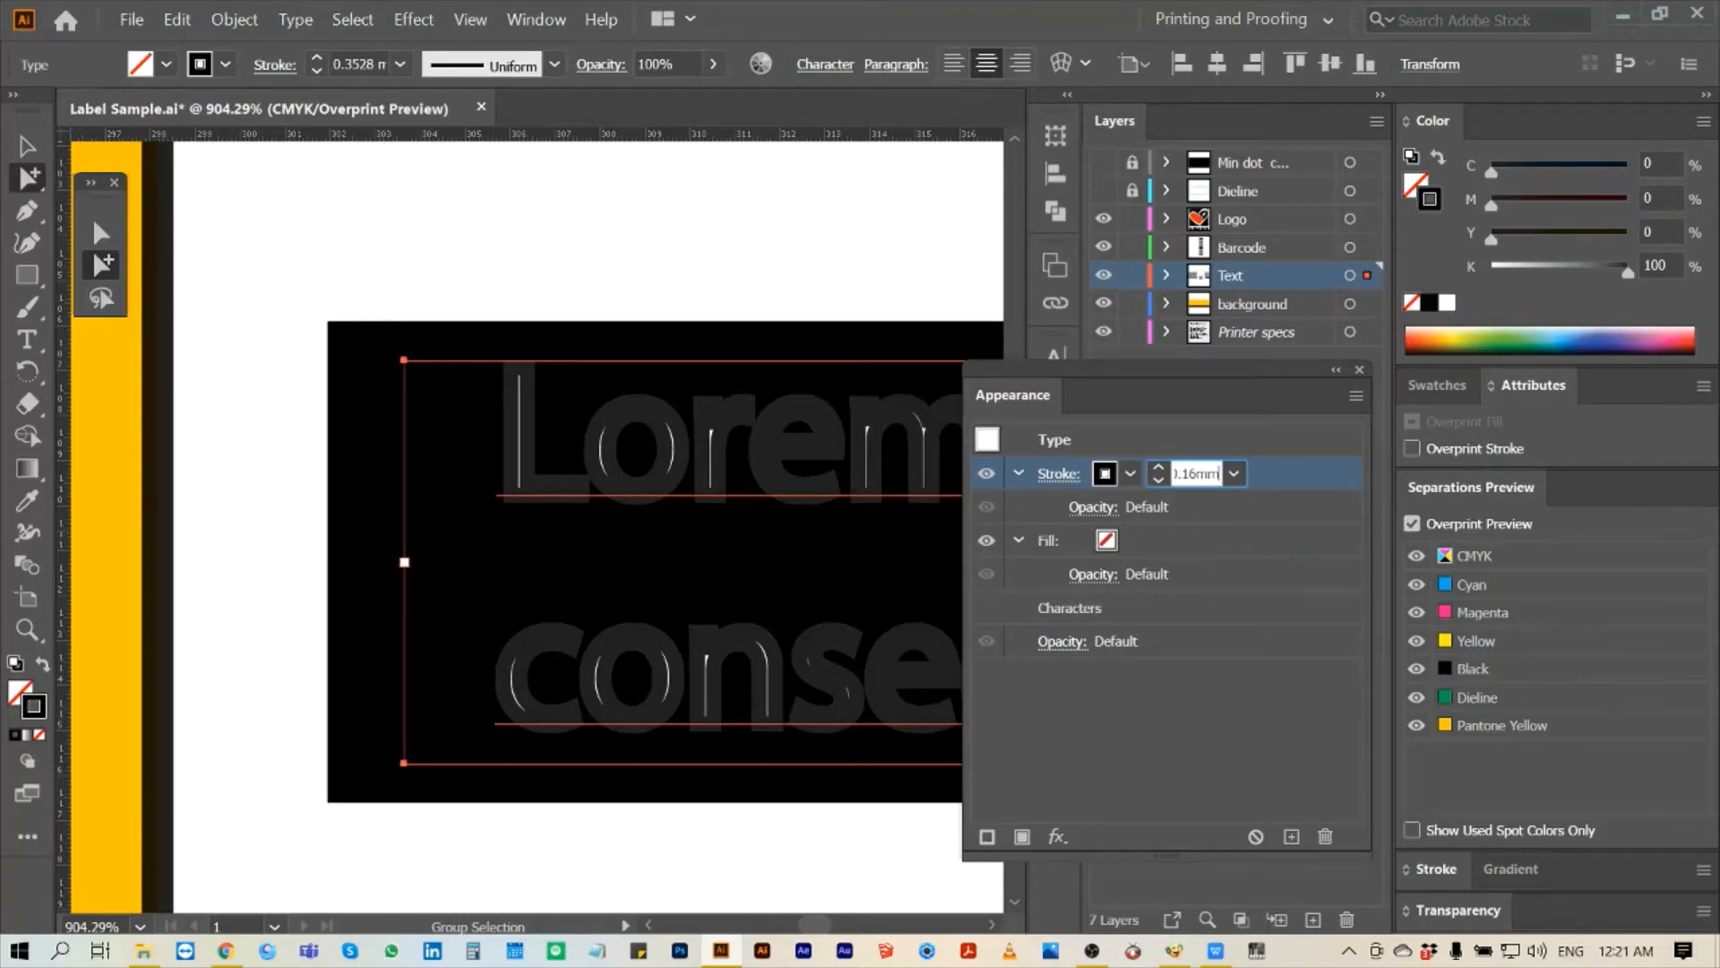
pyautogui.write('16mm')
pyautogui.press('Return')
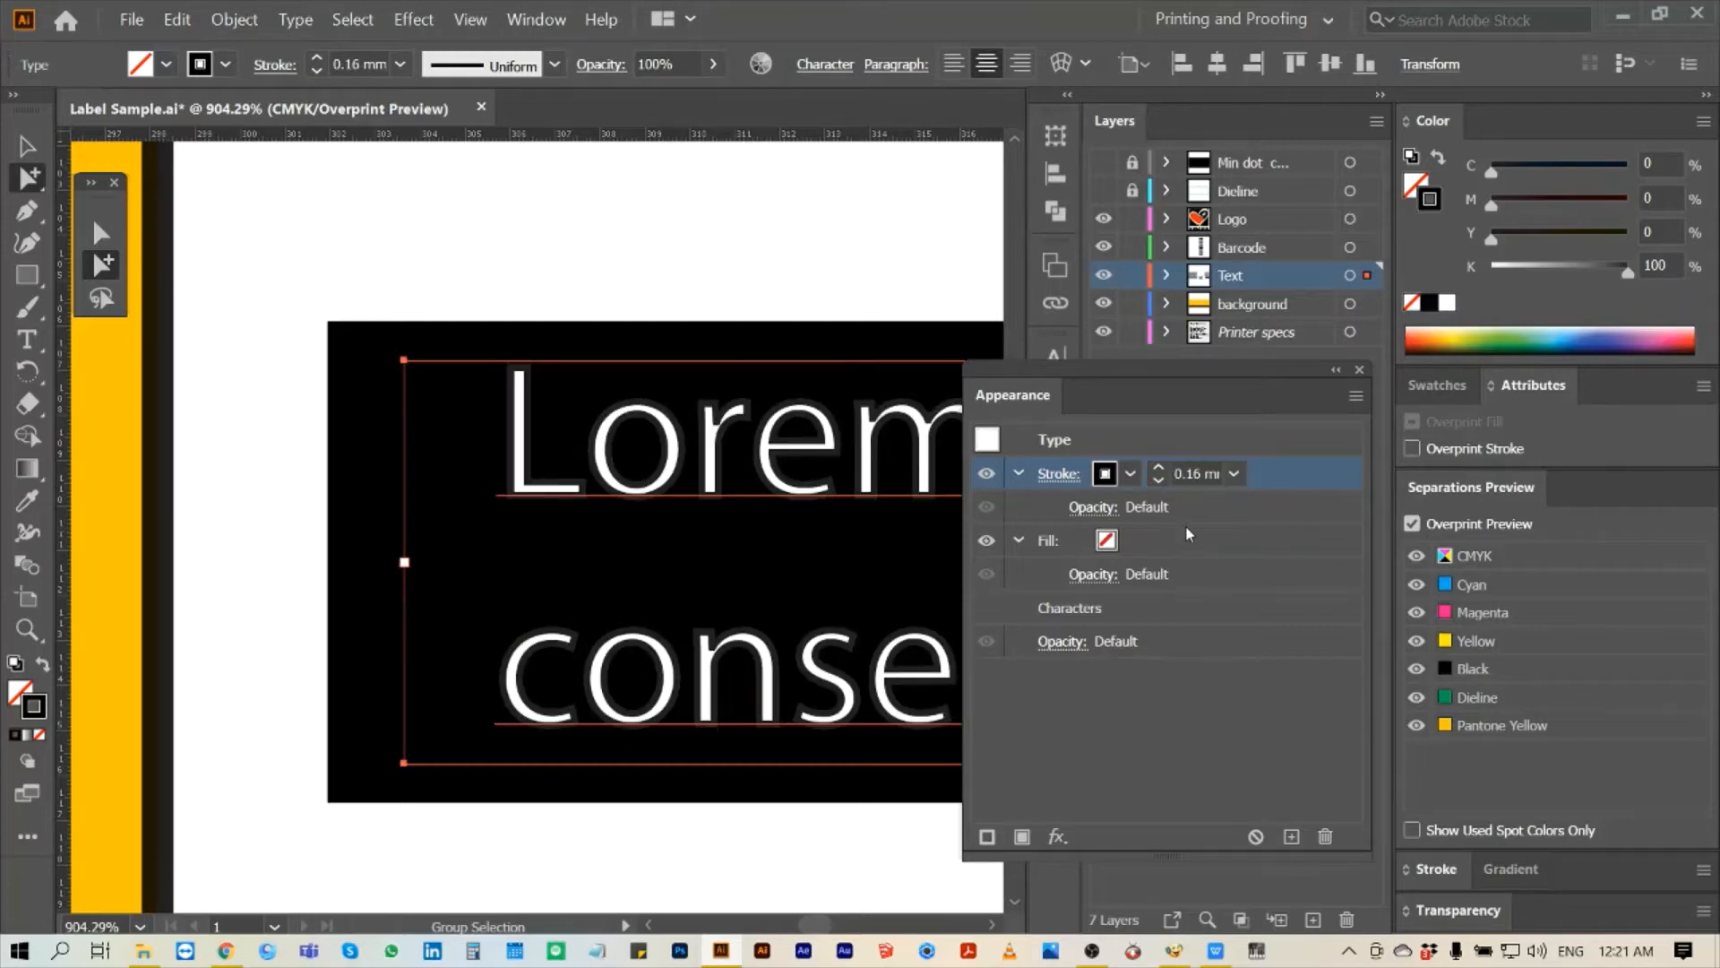
pyautogui.click(1093, 507)
pyautogui.click(889, 565)
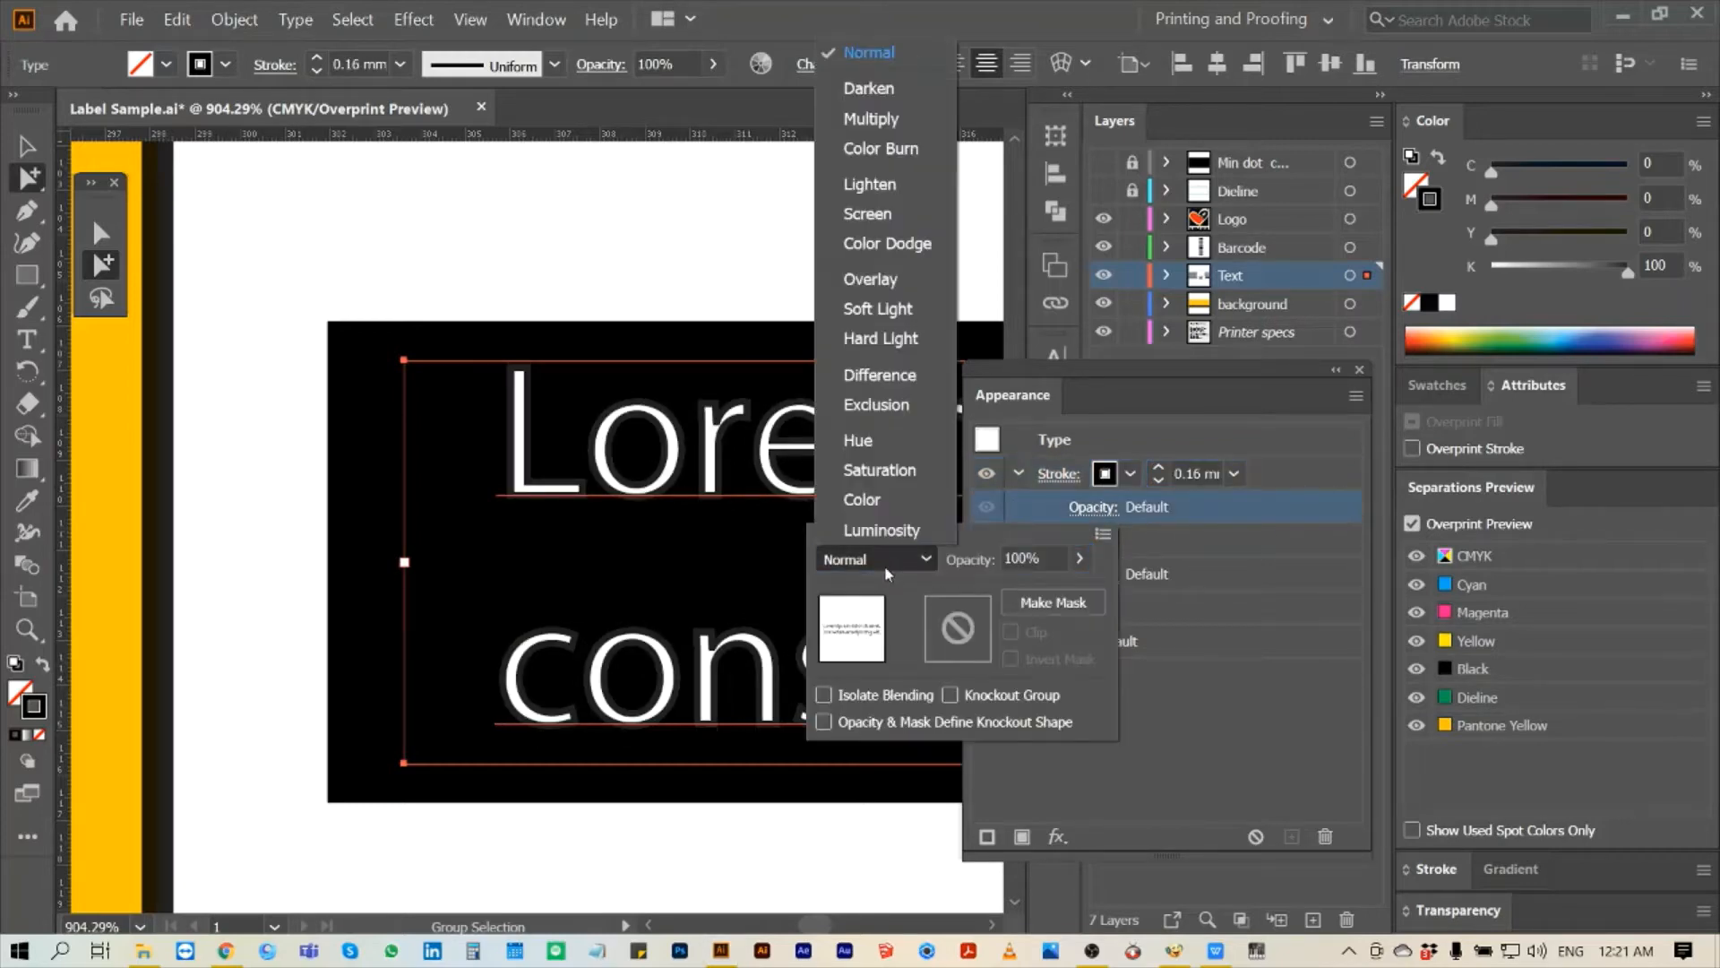
pyautogui.click(874, 213)
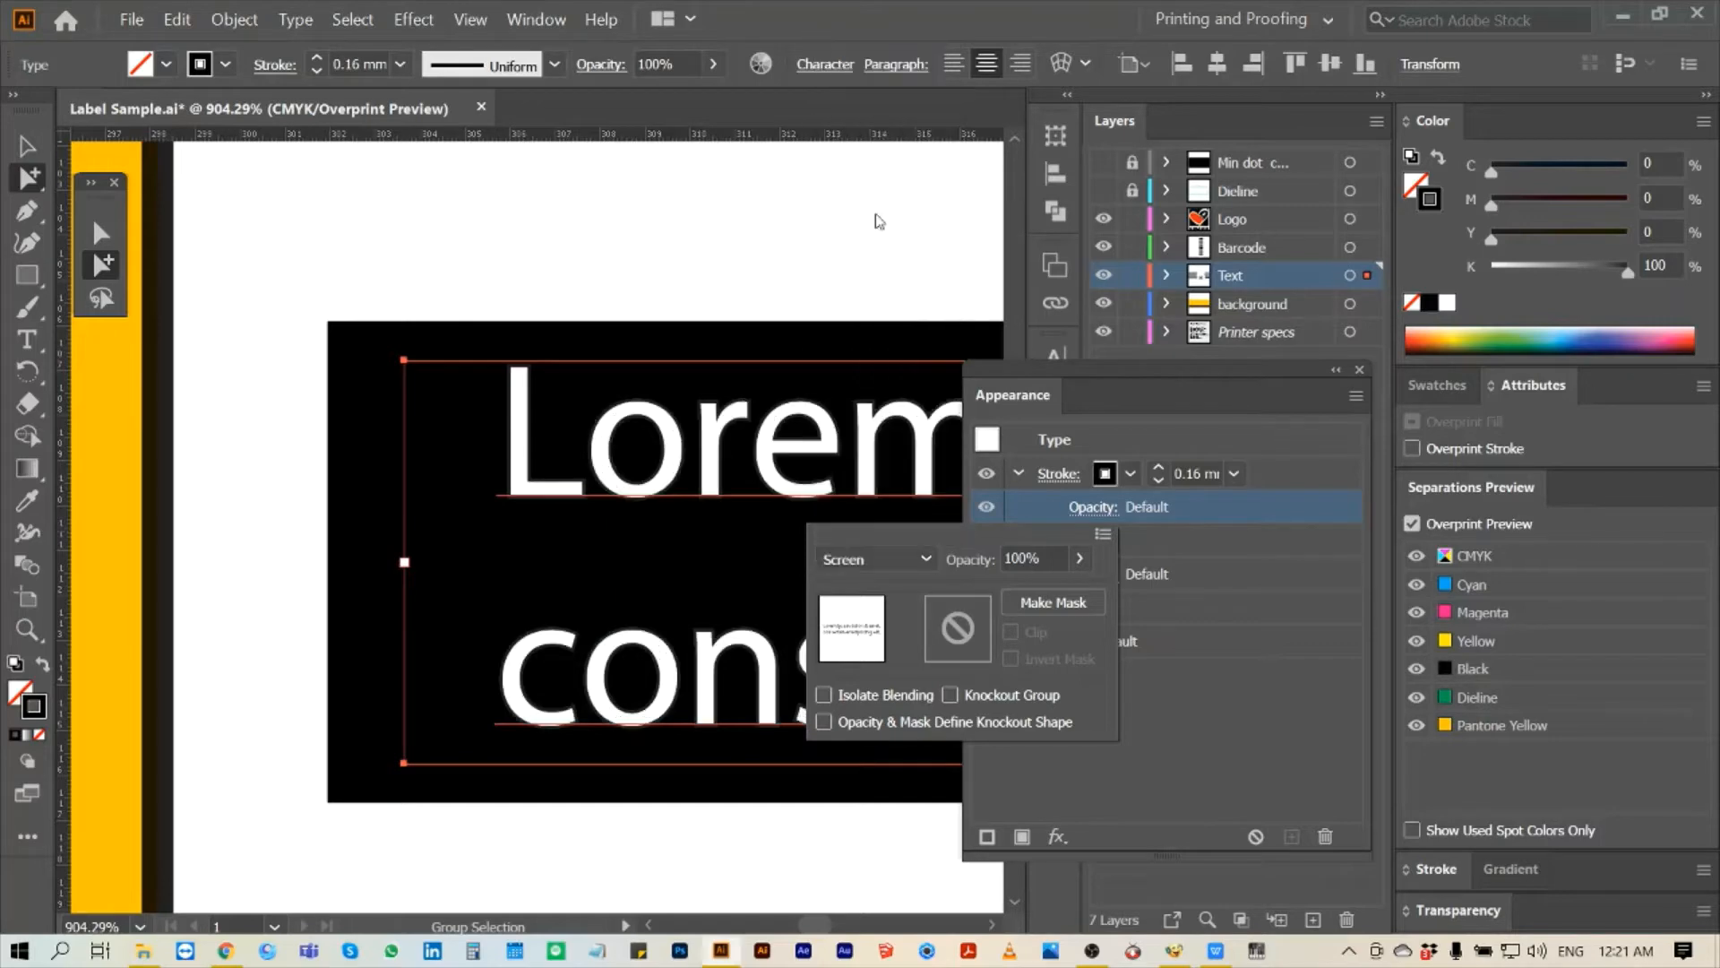
# - Examine the pull-back around the letter L by isolating the Cyan, Magenta, Yellow and Black separations one at a time
pyautogui.press('z')
pyautogui.moveTo(455, 334); pyautogui.dragTo(540, 453)
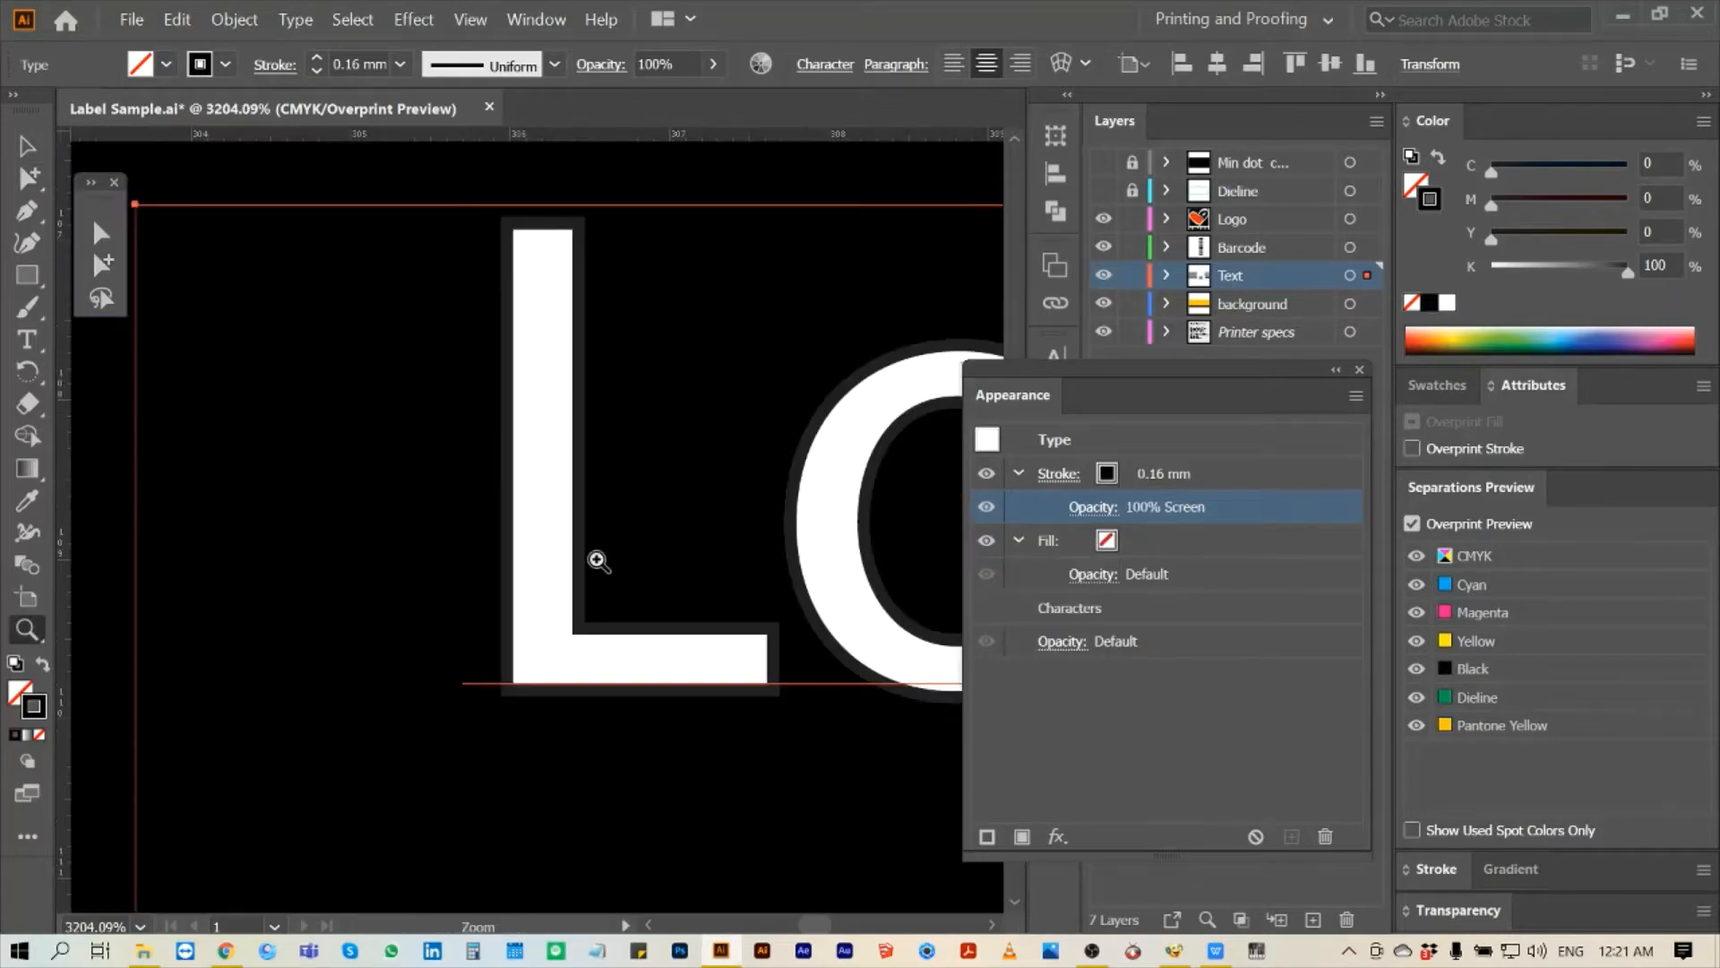
pyautogui.moveTo(448, 593); pyautogui.dragTo(641, 775)
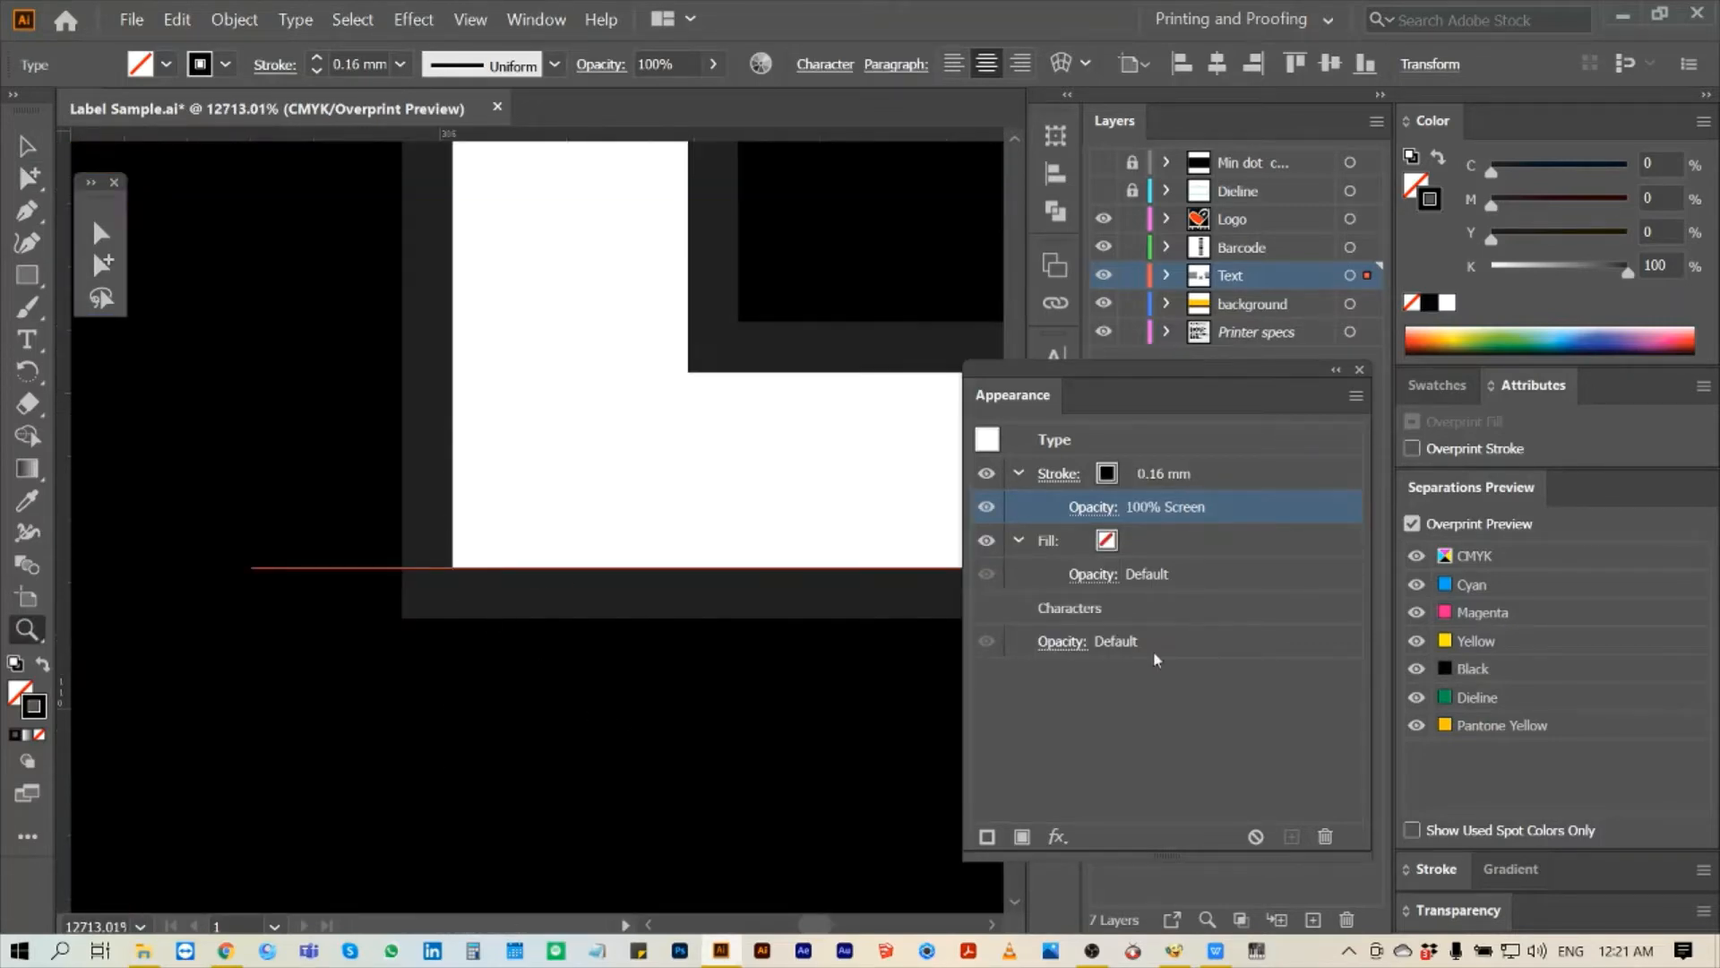
pyautogui.keyDown('alt'); pyautogui.click(1513, 584); pyautogui.keyUp('alt')
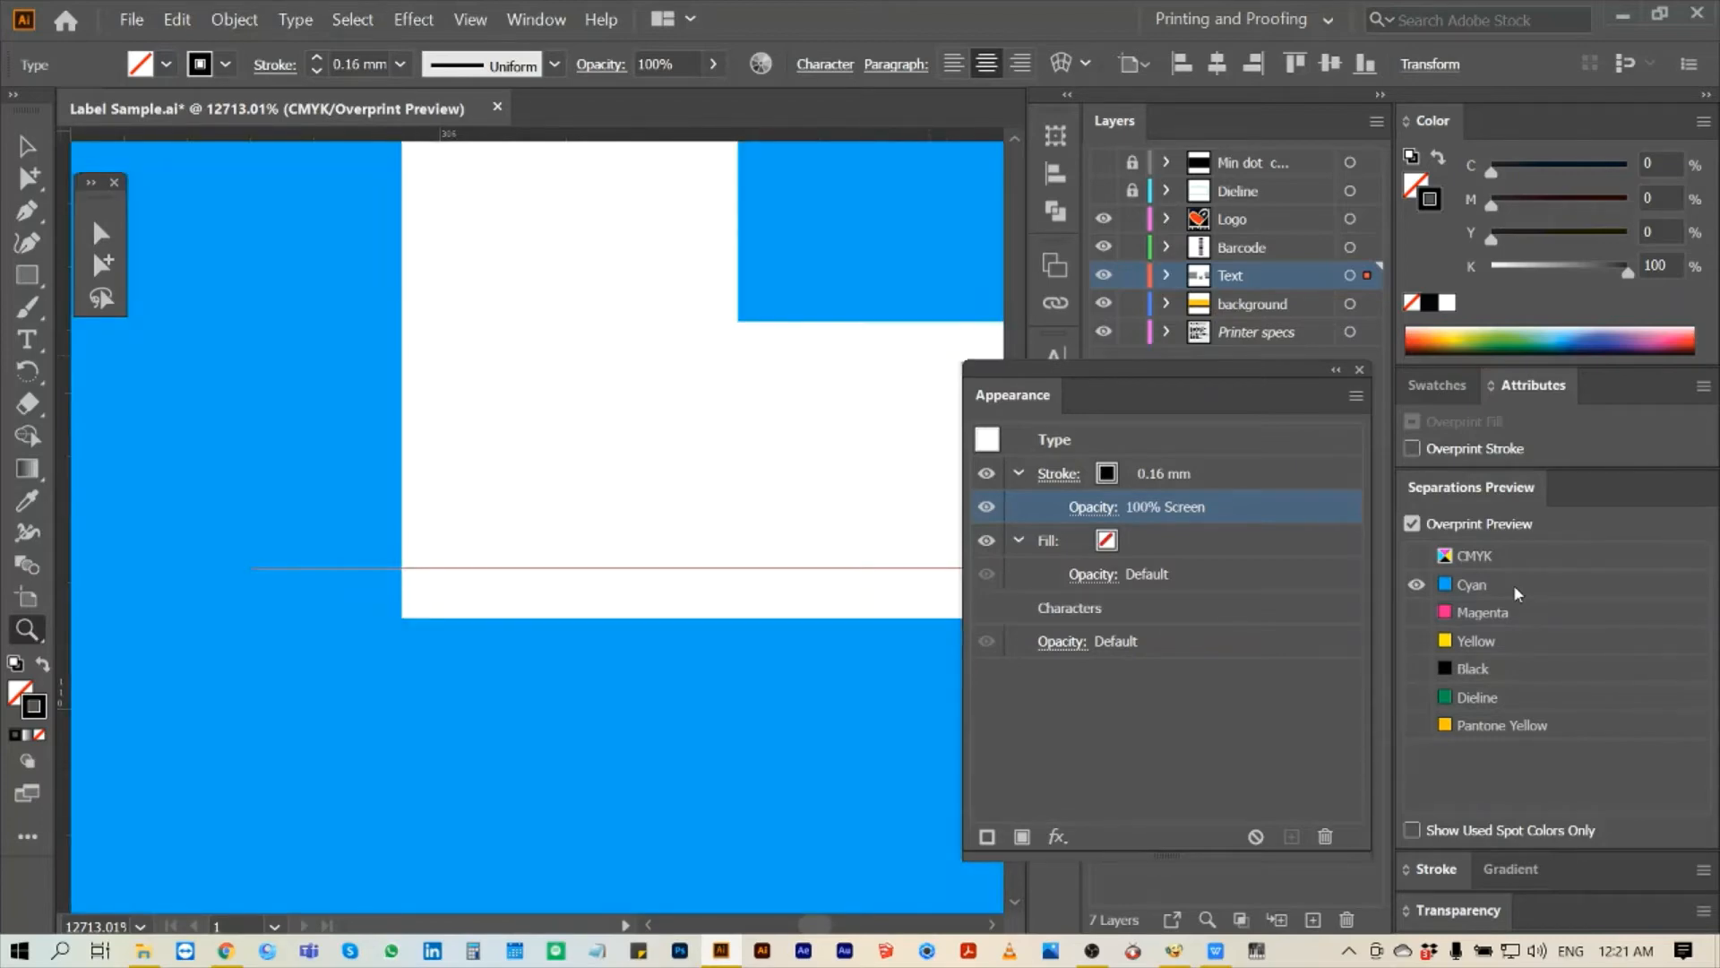
pyautogui.keyDown('alt'); pyautogui.click(1513, 584); pyautogui.keyUp('alt')
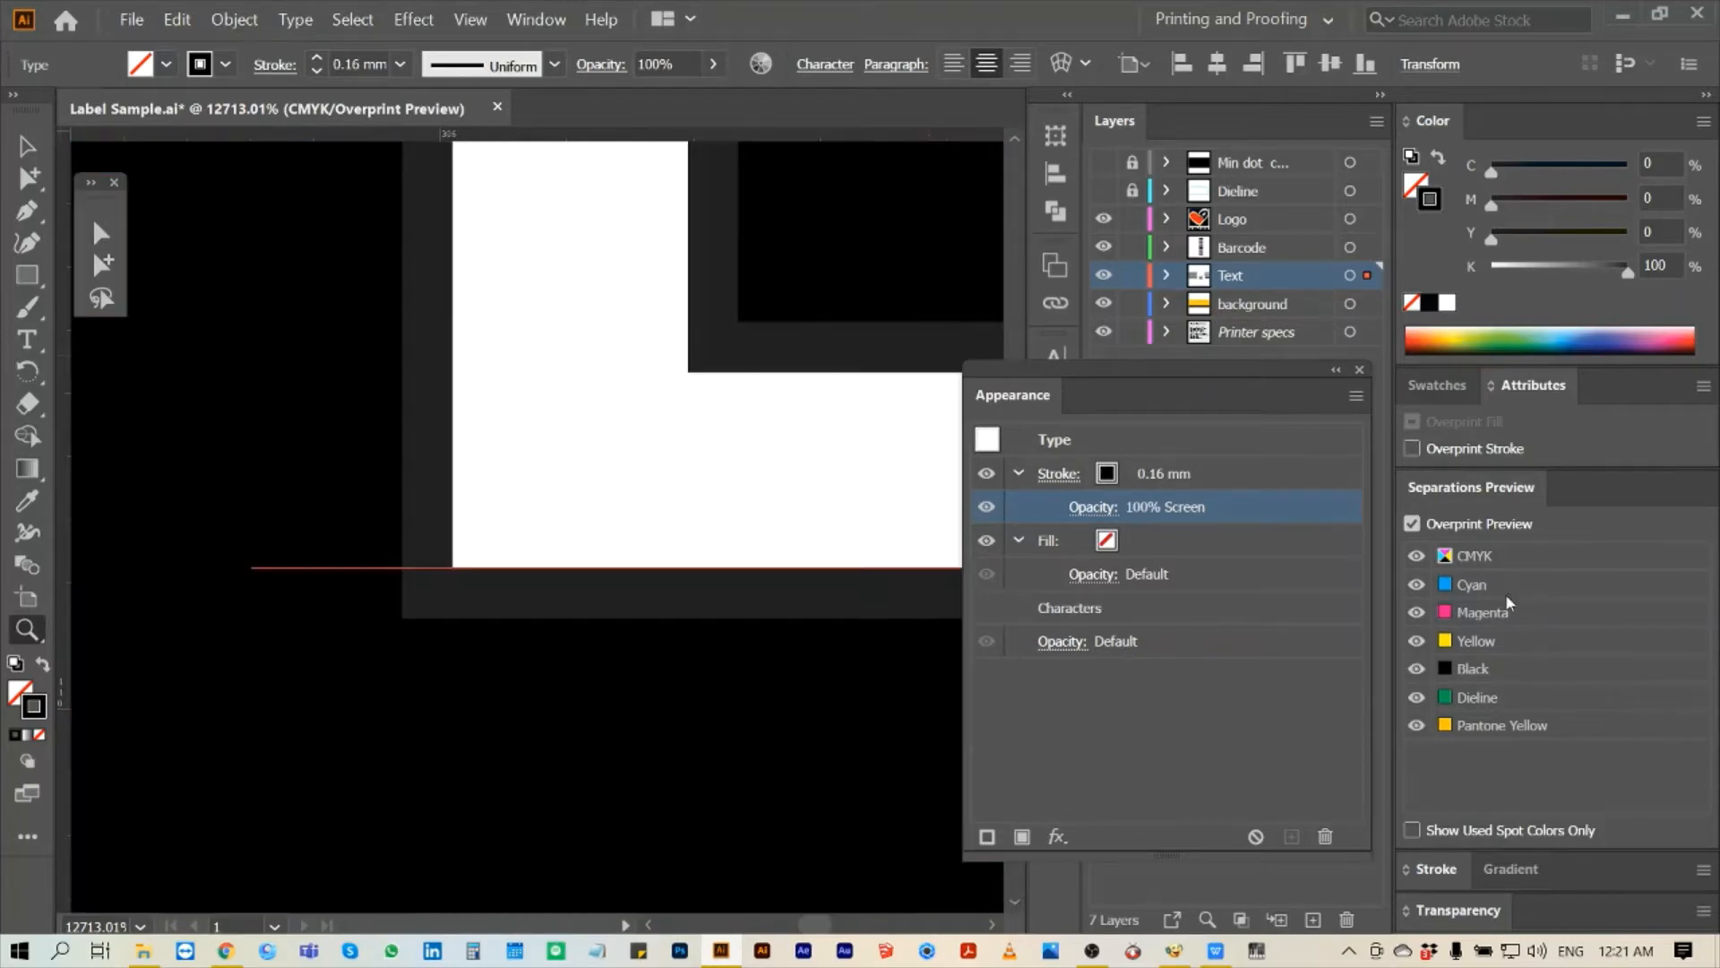
pyautogui.keyDown('alt'); pyautogui.click(1506, 612); pyautogui.keyUp('alt')
pyautogui.keyDown('alt'); pyautogui.click(1505, 612); pyautogui.keyUp('alt')
pyautogui.keyDown('alt'); pyautogui.click(1509, 638); pyautogui.keyUp('alt')
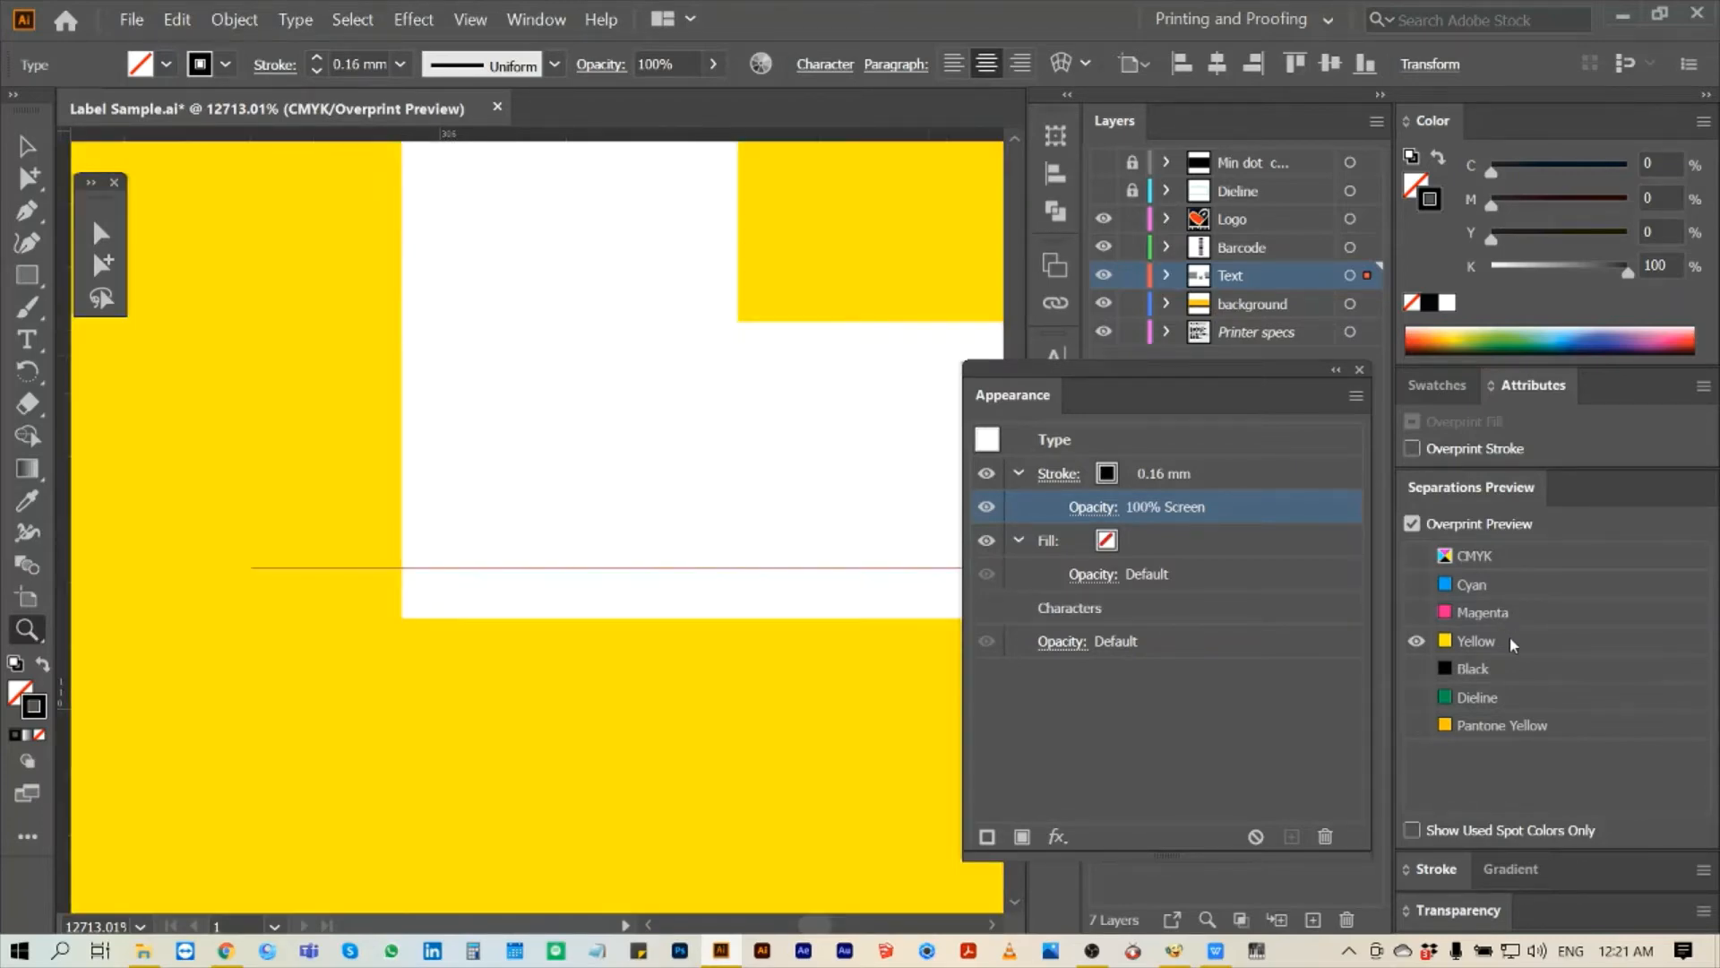
pyautogui.keyDown('alt'); pyautogui.click(1509, 638); pyautogui.keyUp('alt')
pyautogui.keyDown('alt'); pyautogui.click(1497, 666); pyautogui.keyUp('alt')
pyautogui.keyDown('alt'); pyautogui.click(1497, 667); pyautogui.keyUp('alt')
pyautogui.keyDown('alt'); pyautogui.click(1498, 667); pyautogui.keyUp('alt')
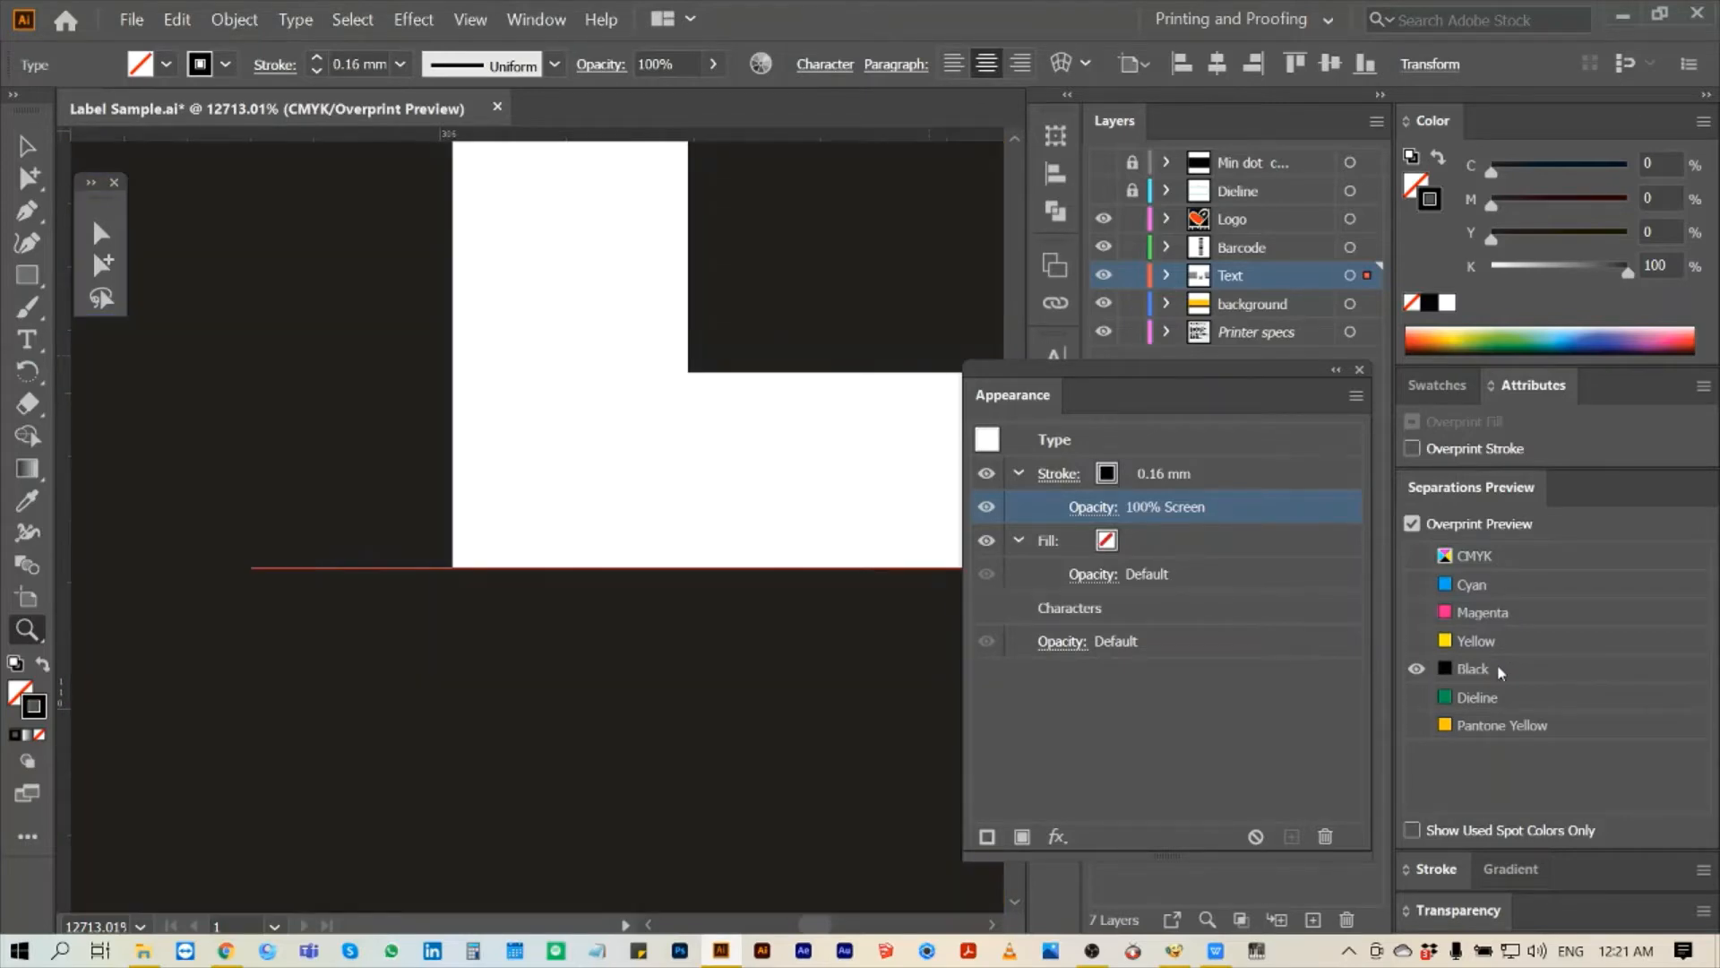
# - Turn all separations back on, deselect the white text, and check the white panel of the label in full composite
pyautogui.keyDown('alt'); pyautogui.click(1498, 666); pyautogui.keyUp('alt')
pyautogui.hotkey('ctrl', '0')
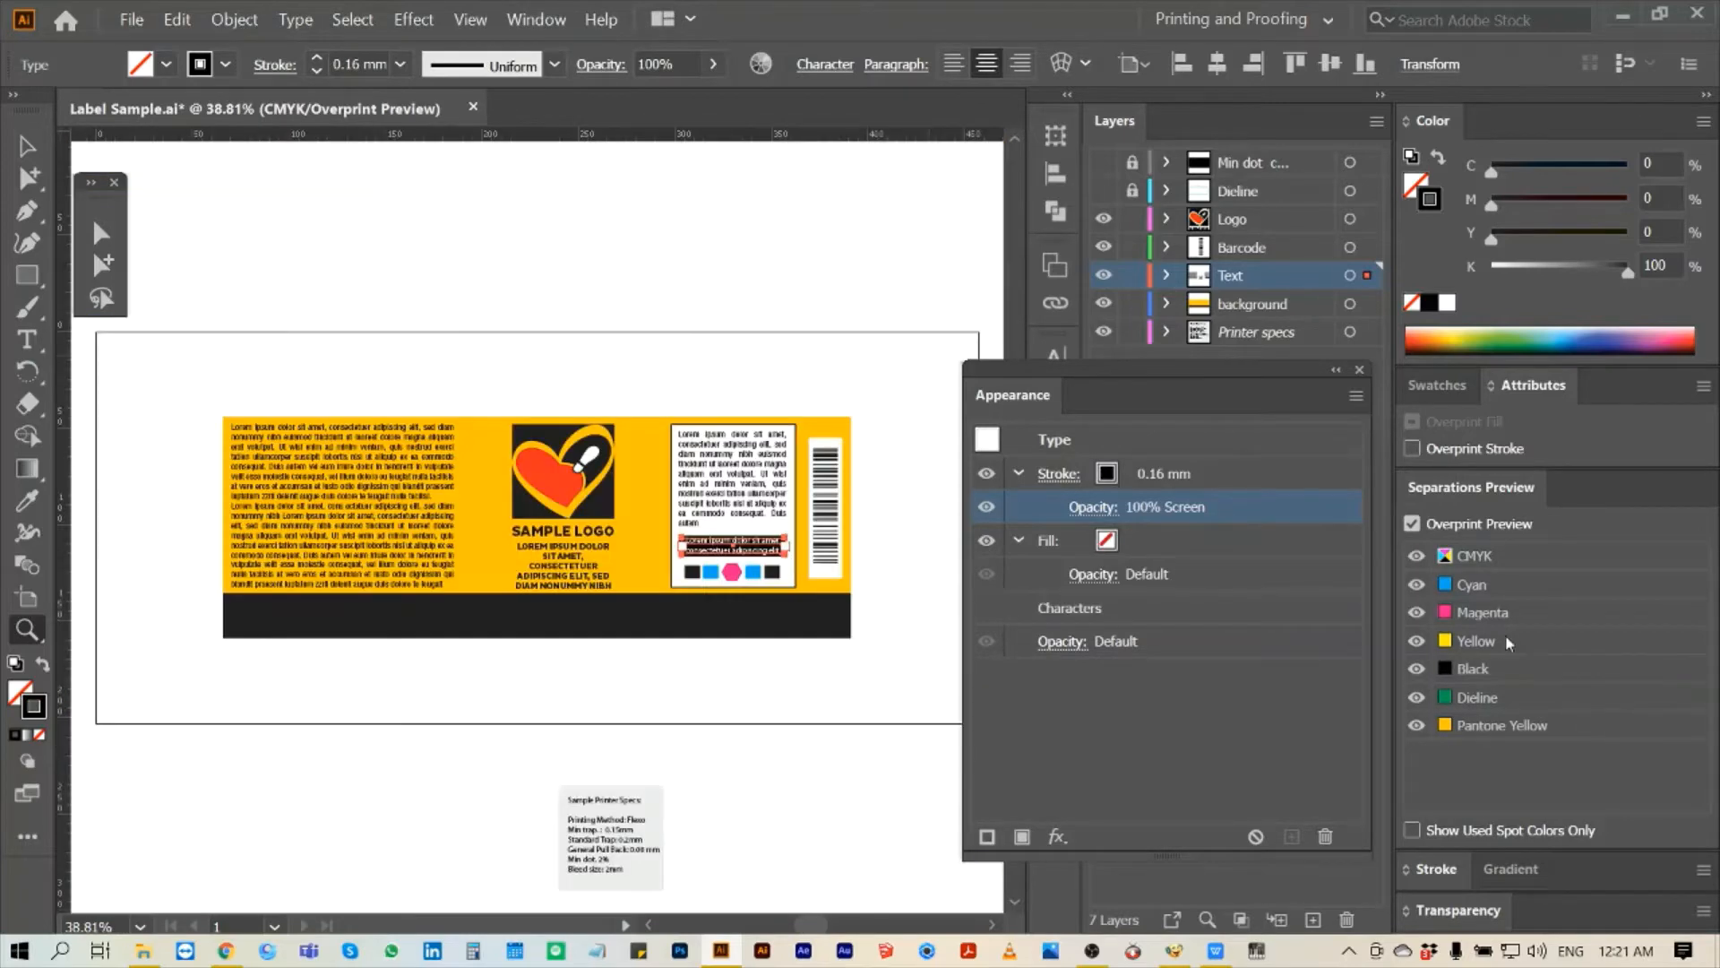
pyautogui.keyDown('ctrl'); pyautogui.click(576, 276); pyautogui.keyUp('ctrl')
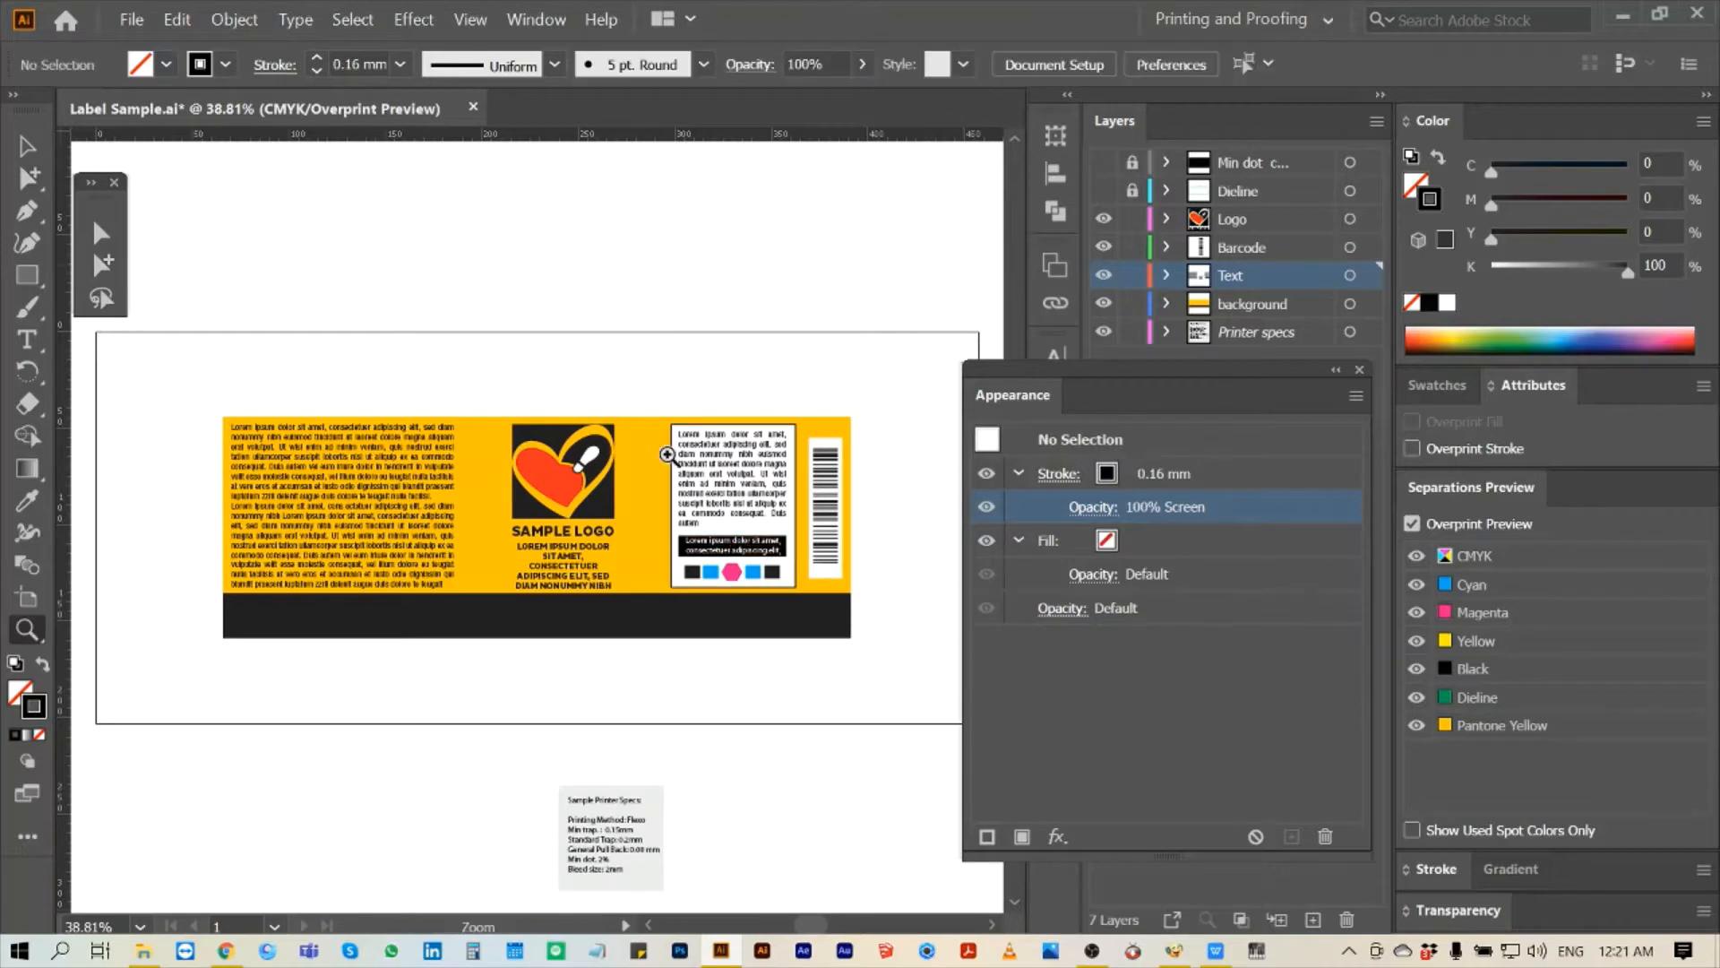
pyautogui.moveTo(611, 378); pyautogui.dragTo(826, 611)
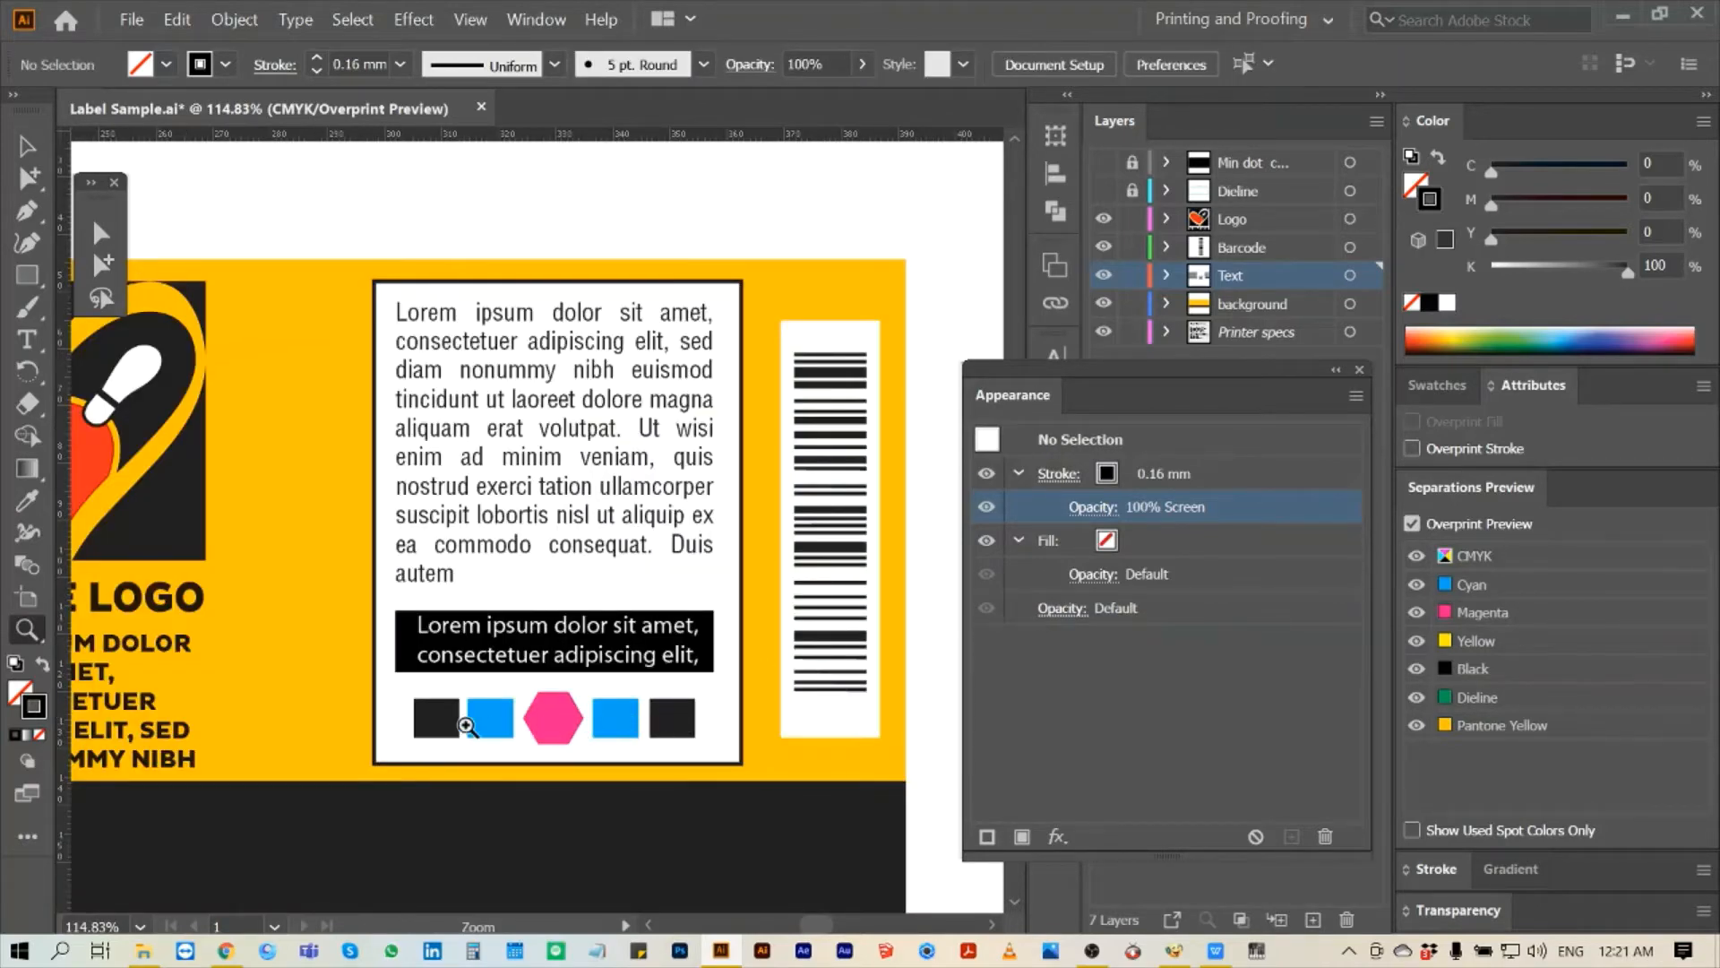
pyautogui.press('h')
pyautogui.hotkey('ctrl', '0')
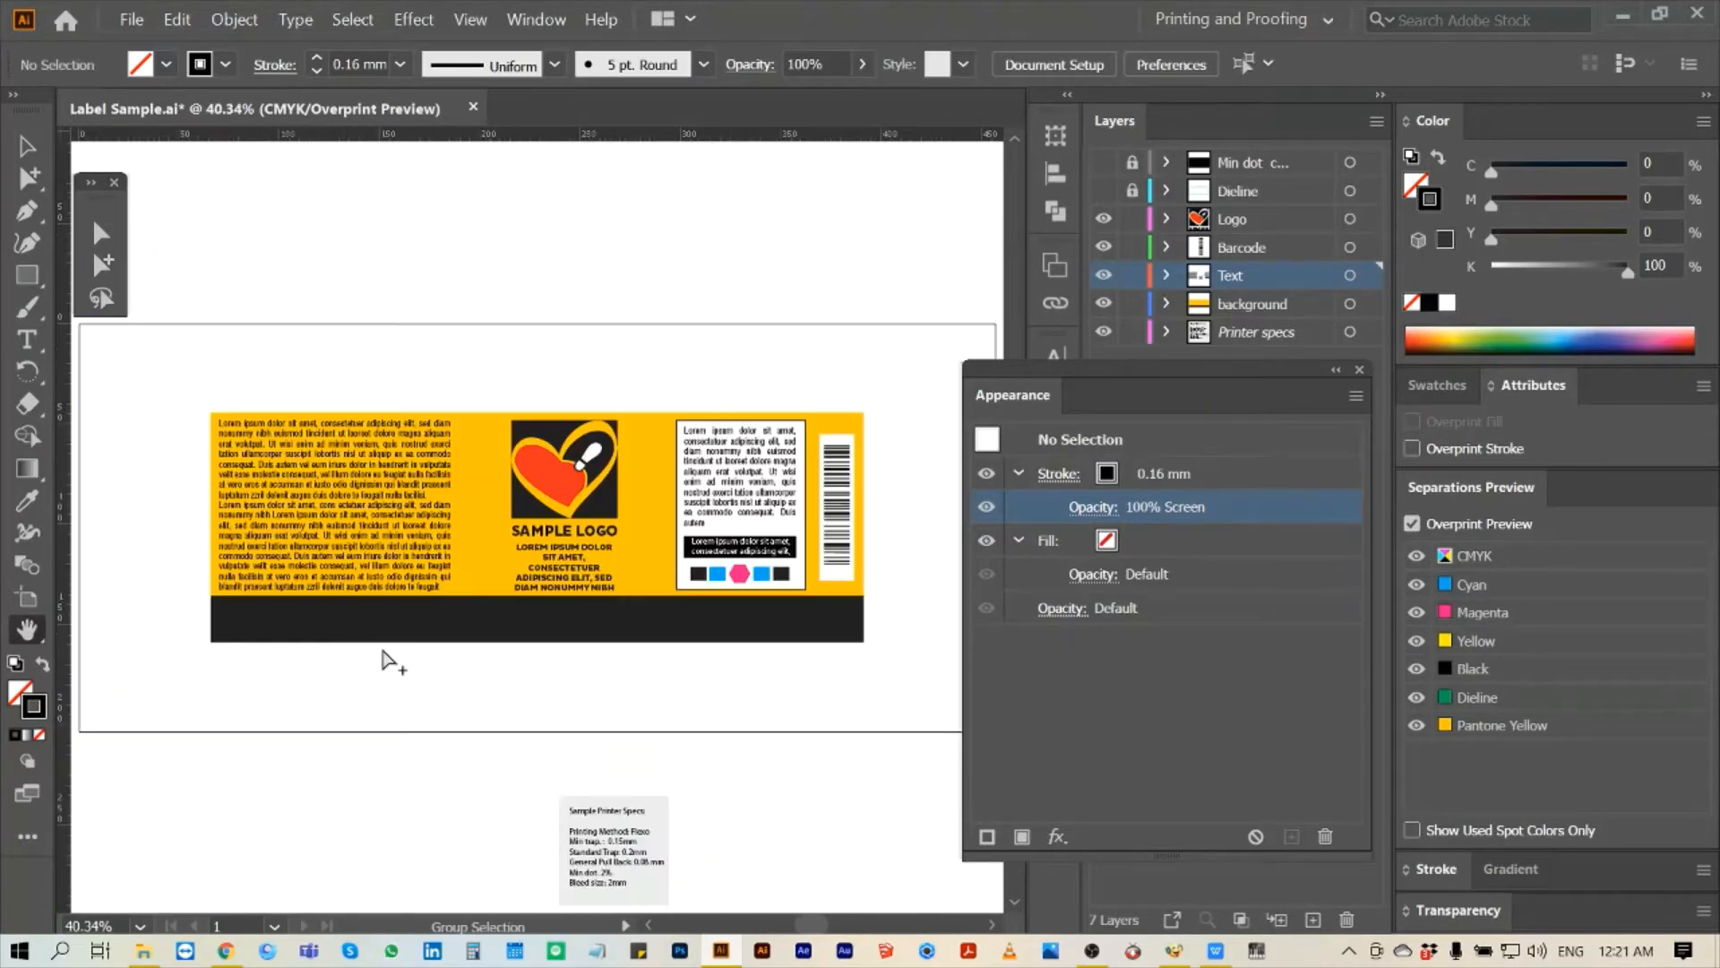
# - Select the black bar along the label's bottom edge, cut it, and paste it in front at the same place
pyautogui.click(103, 263)
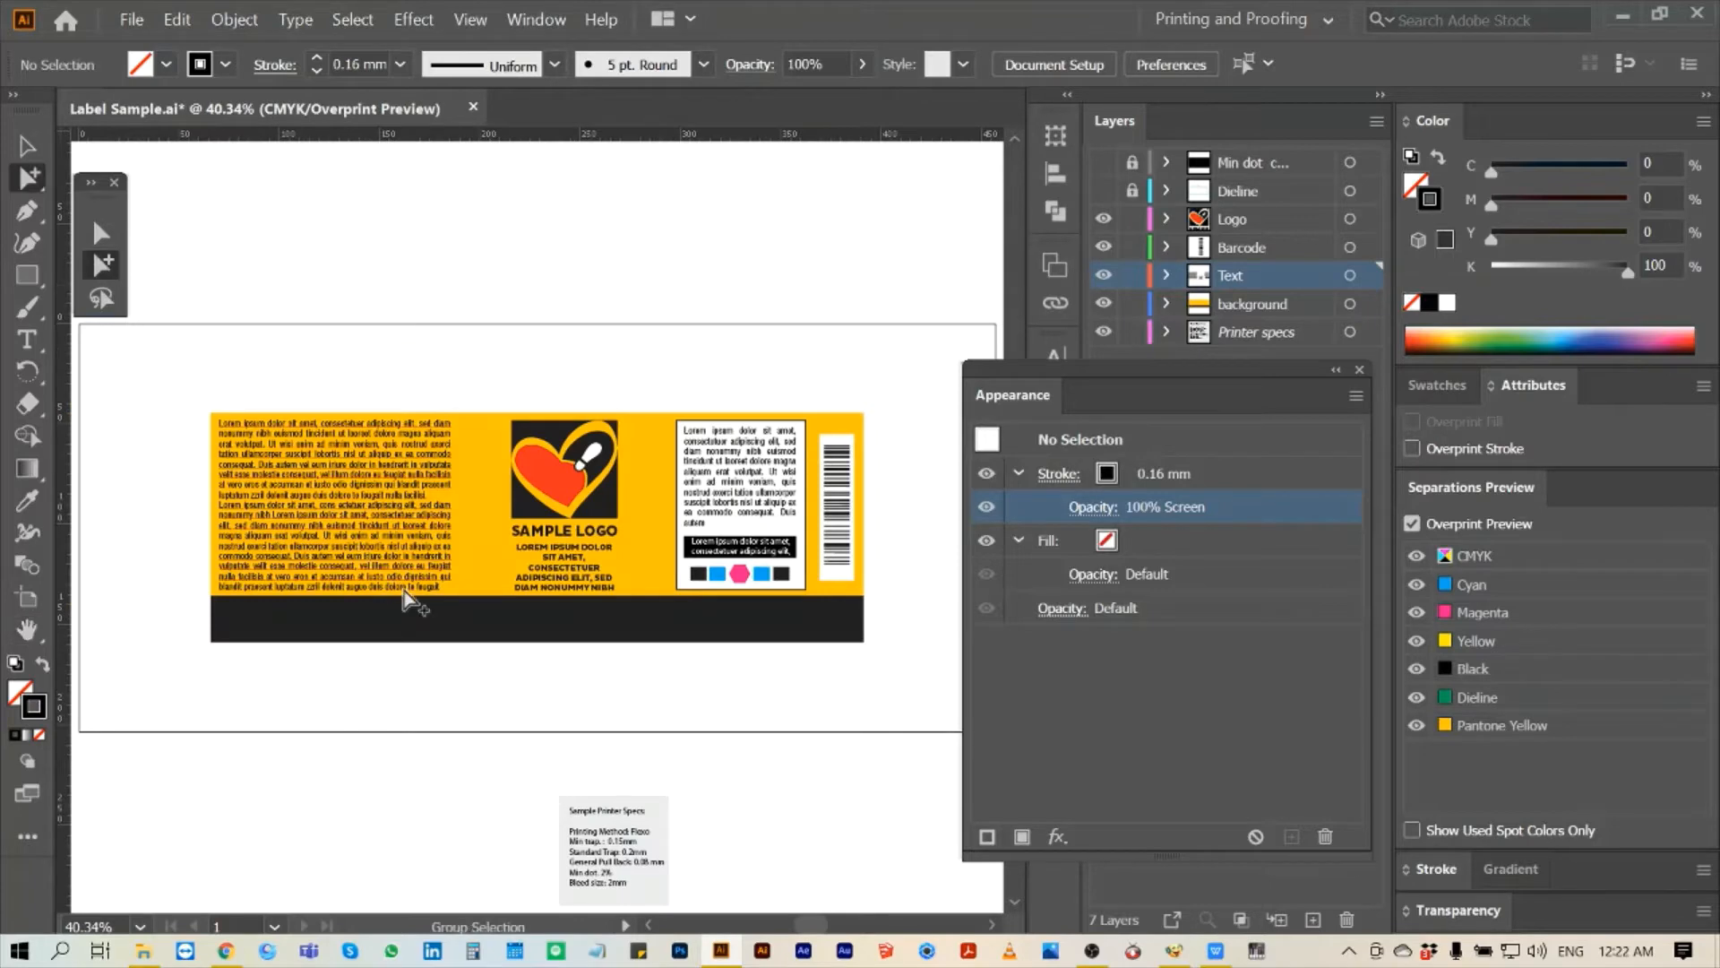
pyautogui.click(463, 634)
pyautogui.press('z')
pyautogui.moveTo(177, 394); pyautogui.dragTo(355, 644)
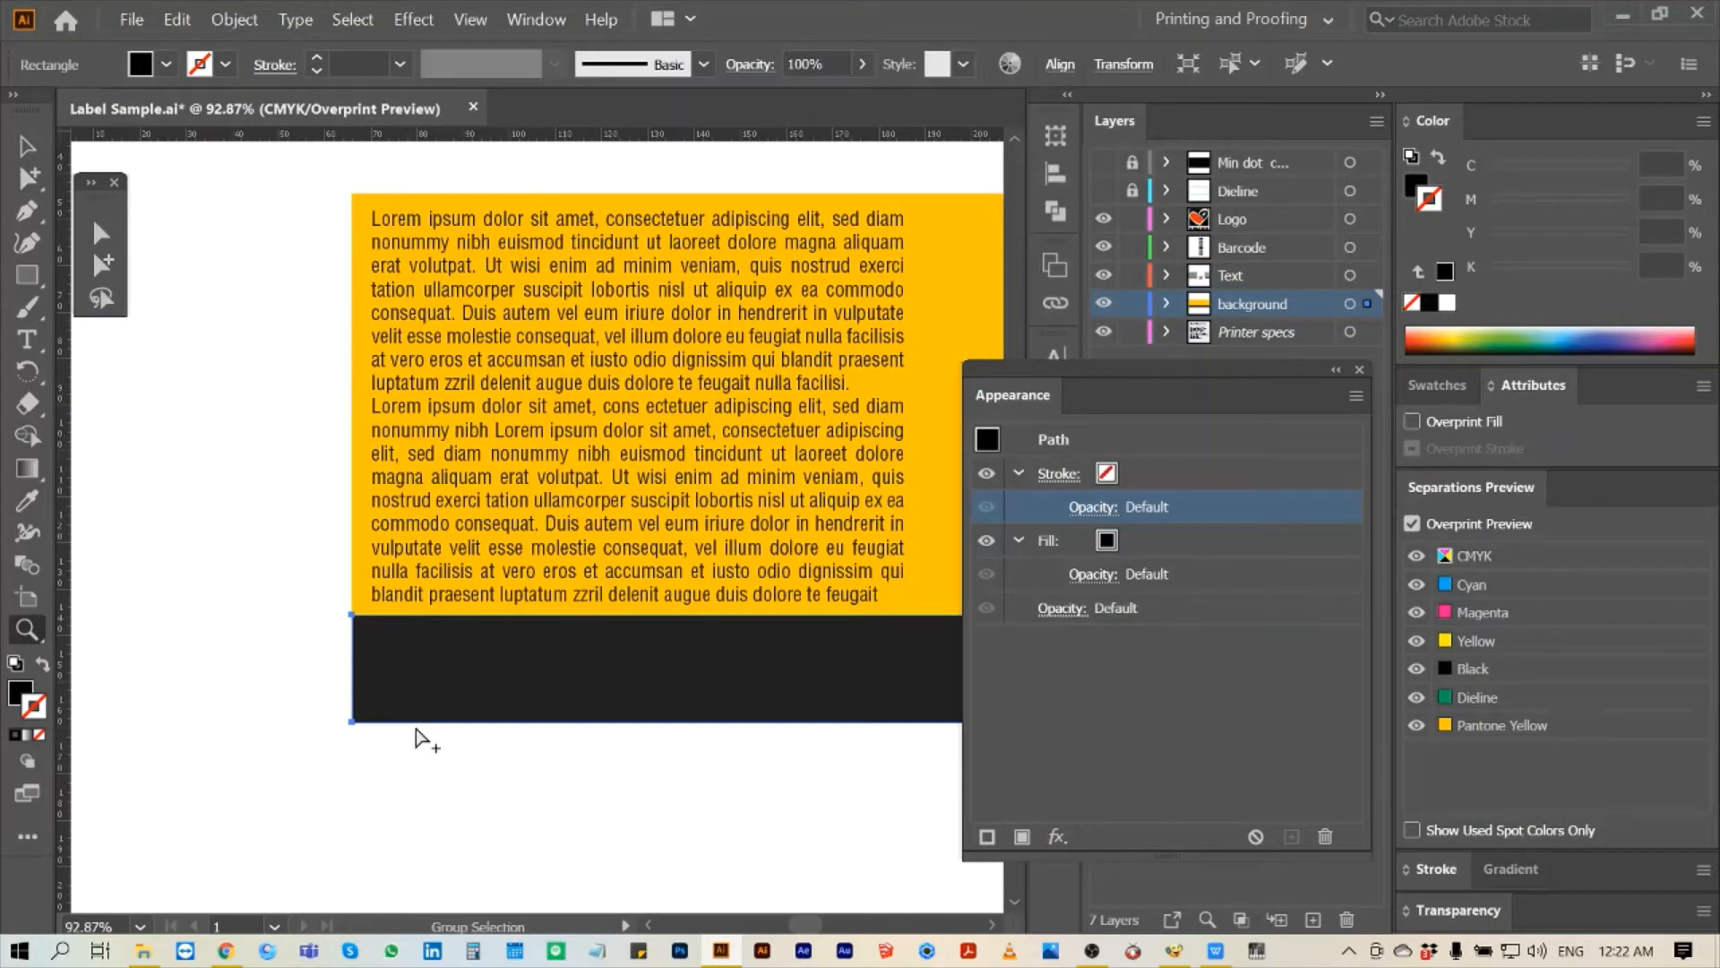
pyautogui.hotkey('ctrl', 'x')
pyautogui.hotkey('ctrl', 'f')
pyautogui.hotkey('ctrl', '0')
pyautogui.click(101, 263)
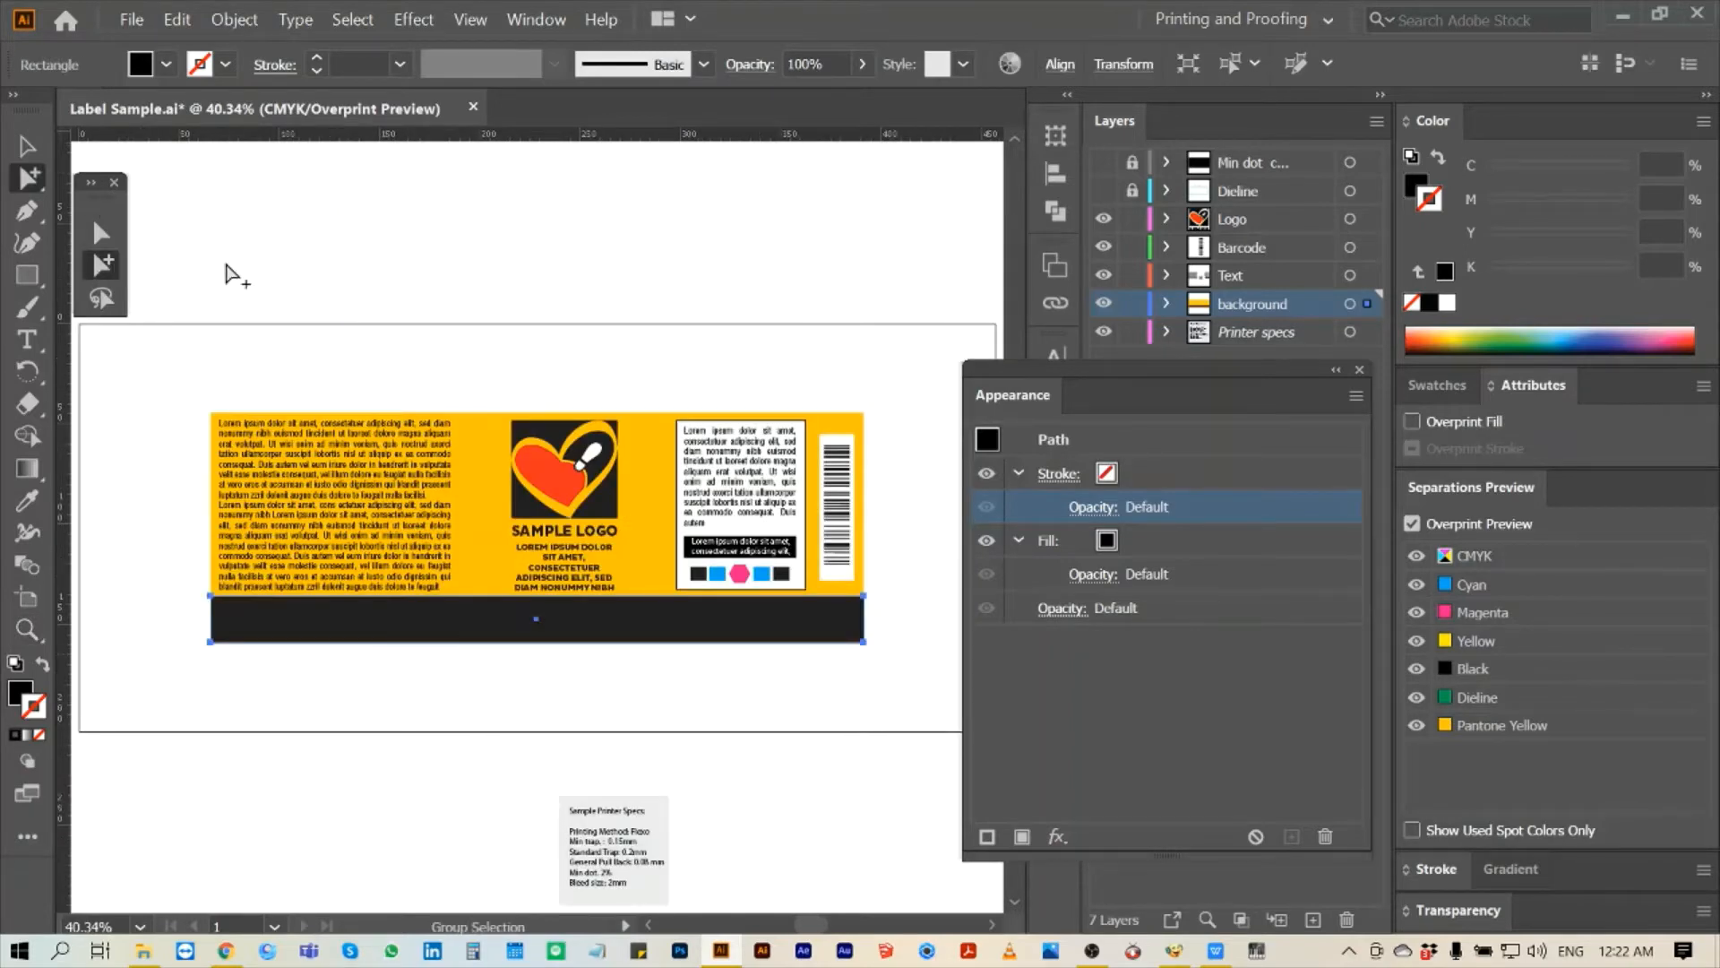
# - Deselect the black bar and dock the floating Appearance panel beside Attributes
pyautogui.click(724, 273)
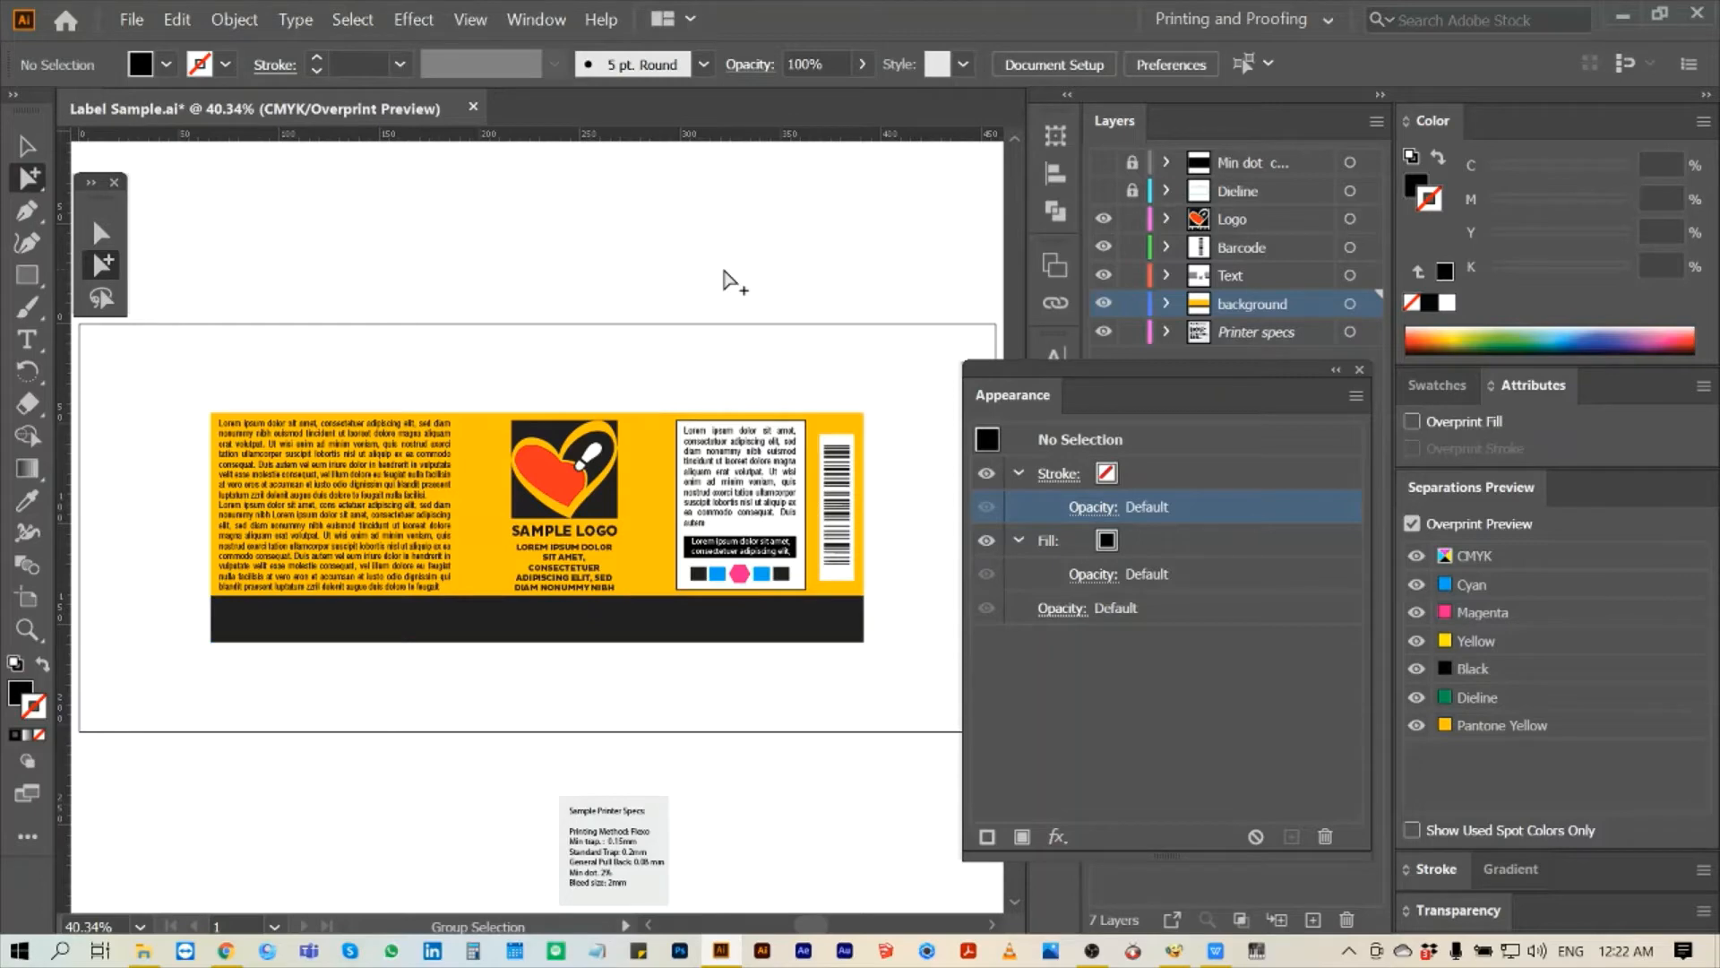
pyautogui.moveTo(1027, 407); pyautogui.dragTo(1613, 387)
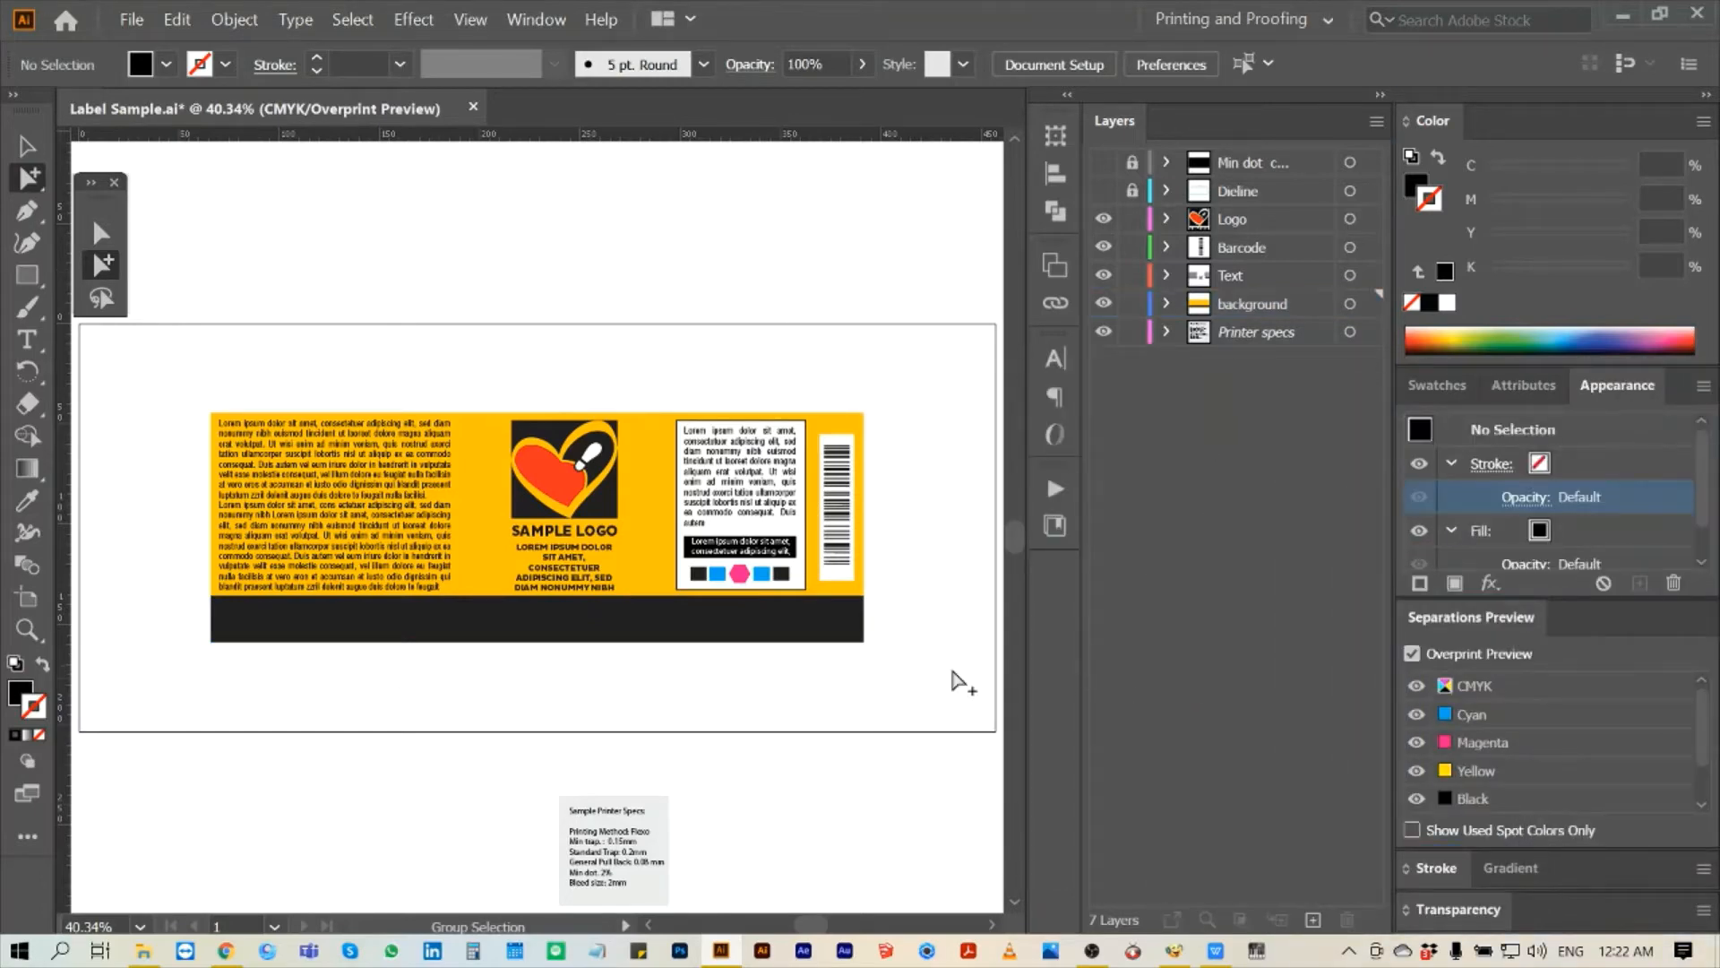
# - Add a new layer directly above the Logo layer and name it .2 mm Trap
pyautogui.press('z')
pyautogui.moveTo(165, 534); pyautogui.dragTo(933, 695)
pyautogui.press('space')
pyautogui.moveTo(696, 609); pyautogui.dragTo(713, 677)
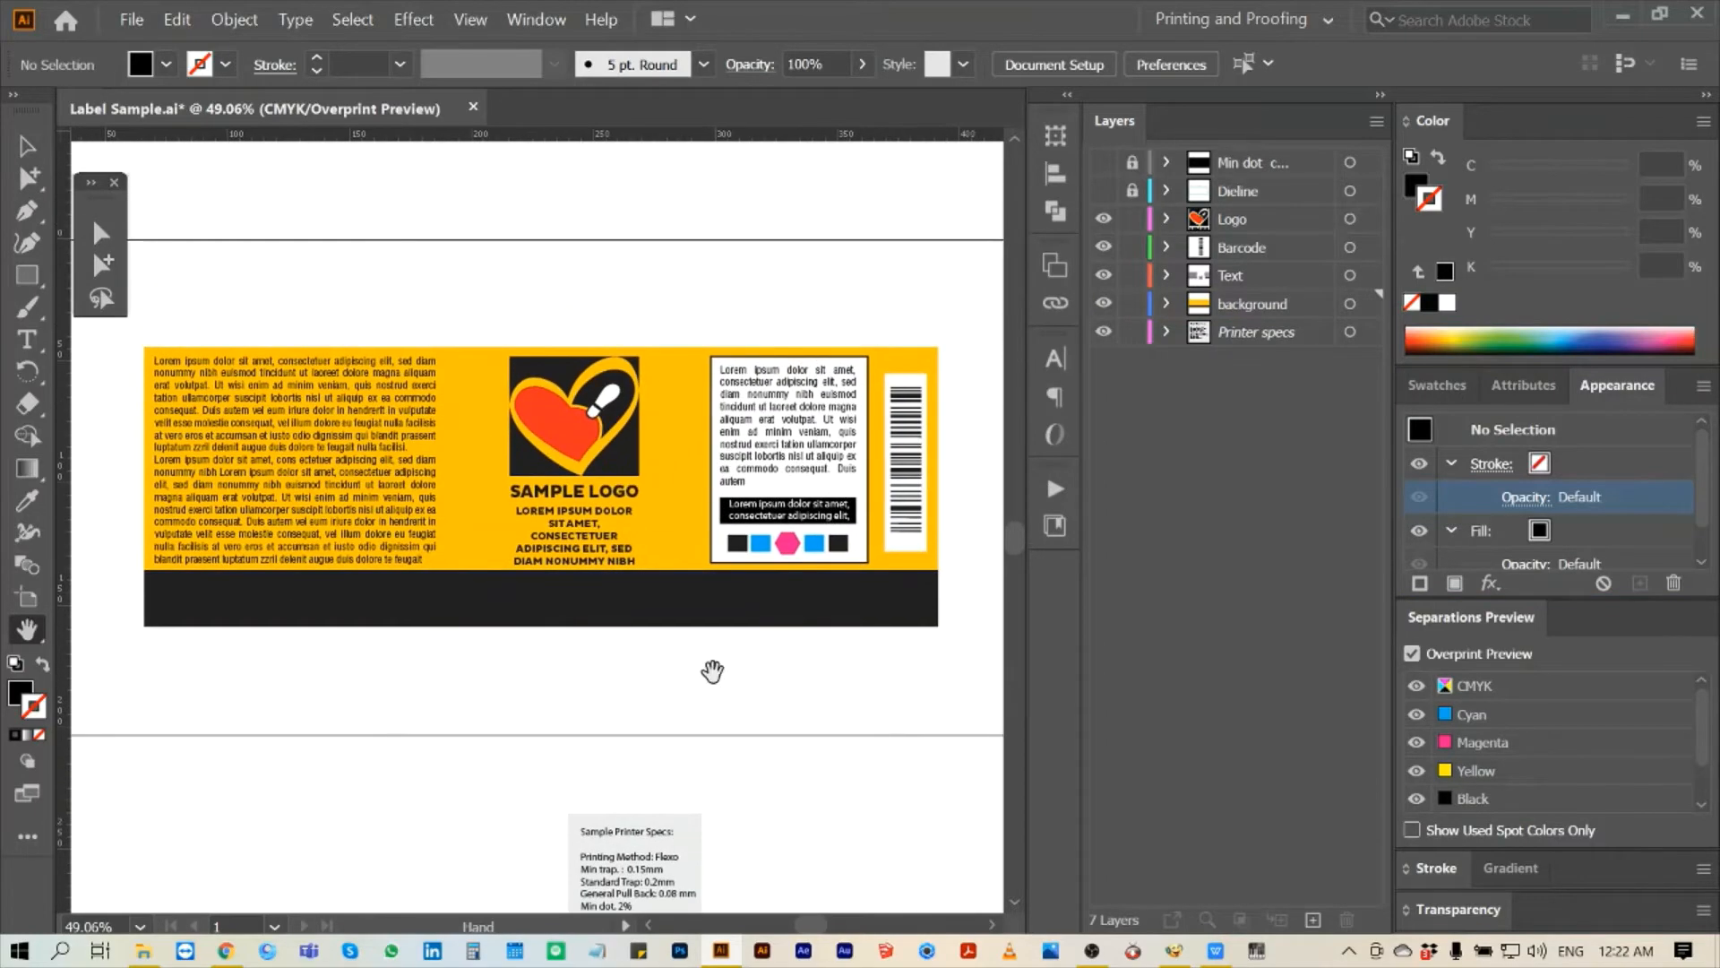
pyautogui.press('p')
pyautogui.click(1260, 219)
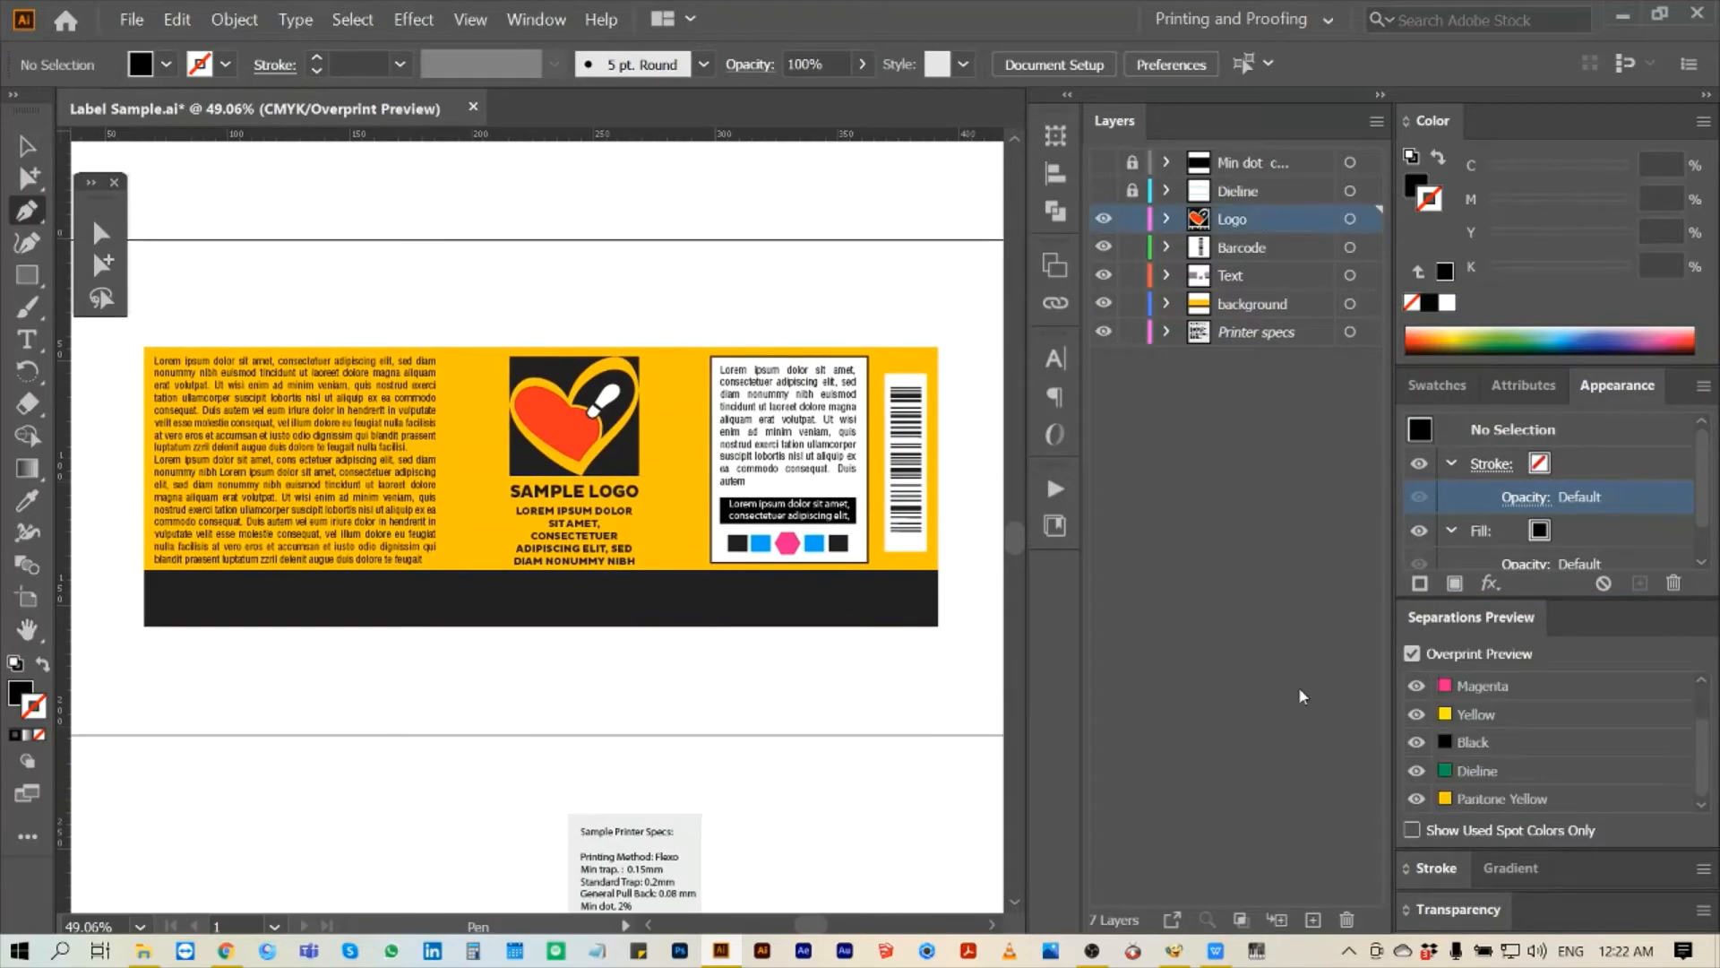
pyautogui.click(1314, 919)
pyautogui.doubleClick(1241, 218)
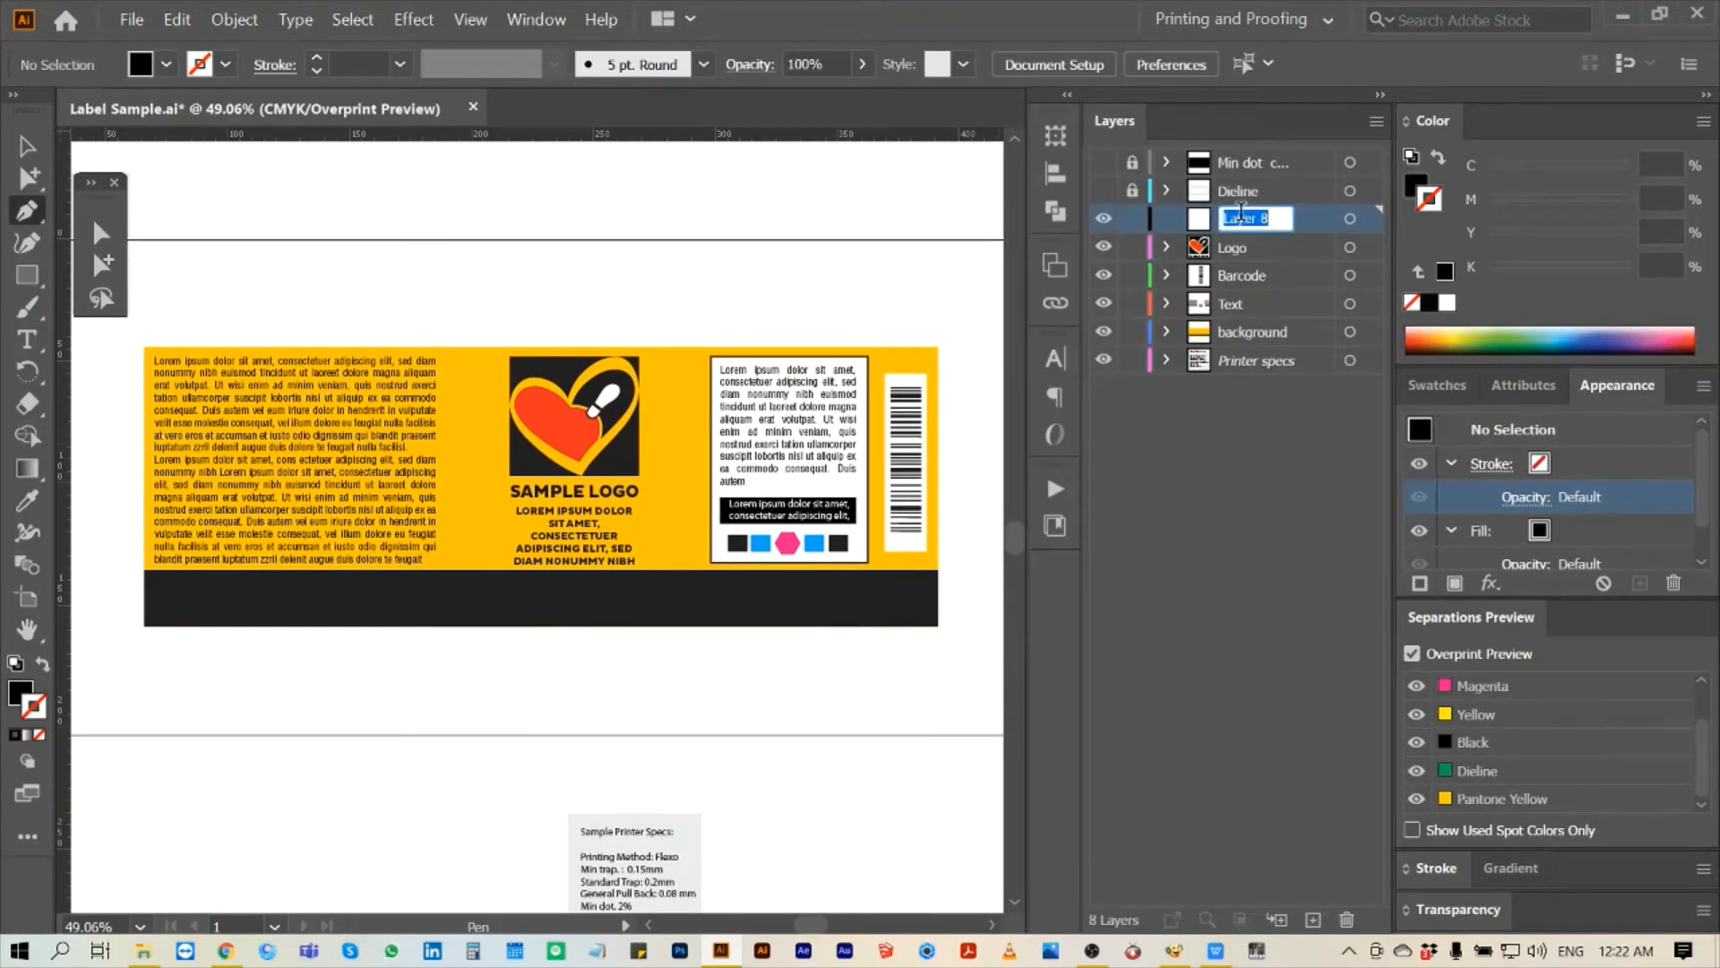
pyautogui.write('2')
pyautogui.press('Return')
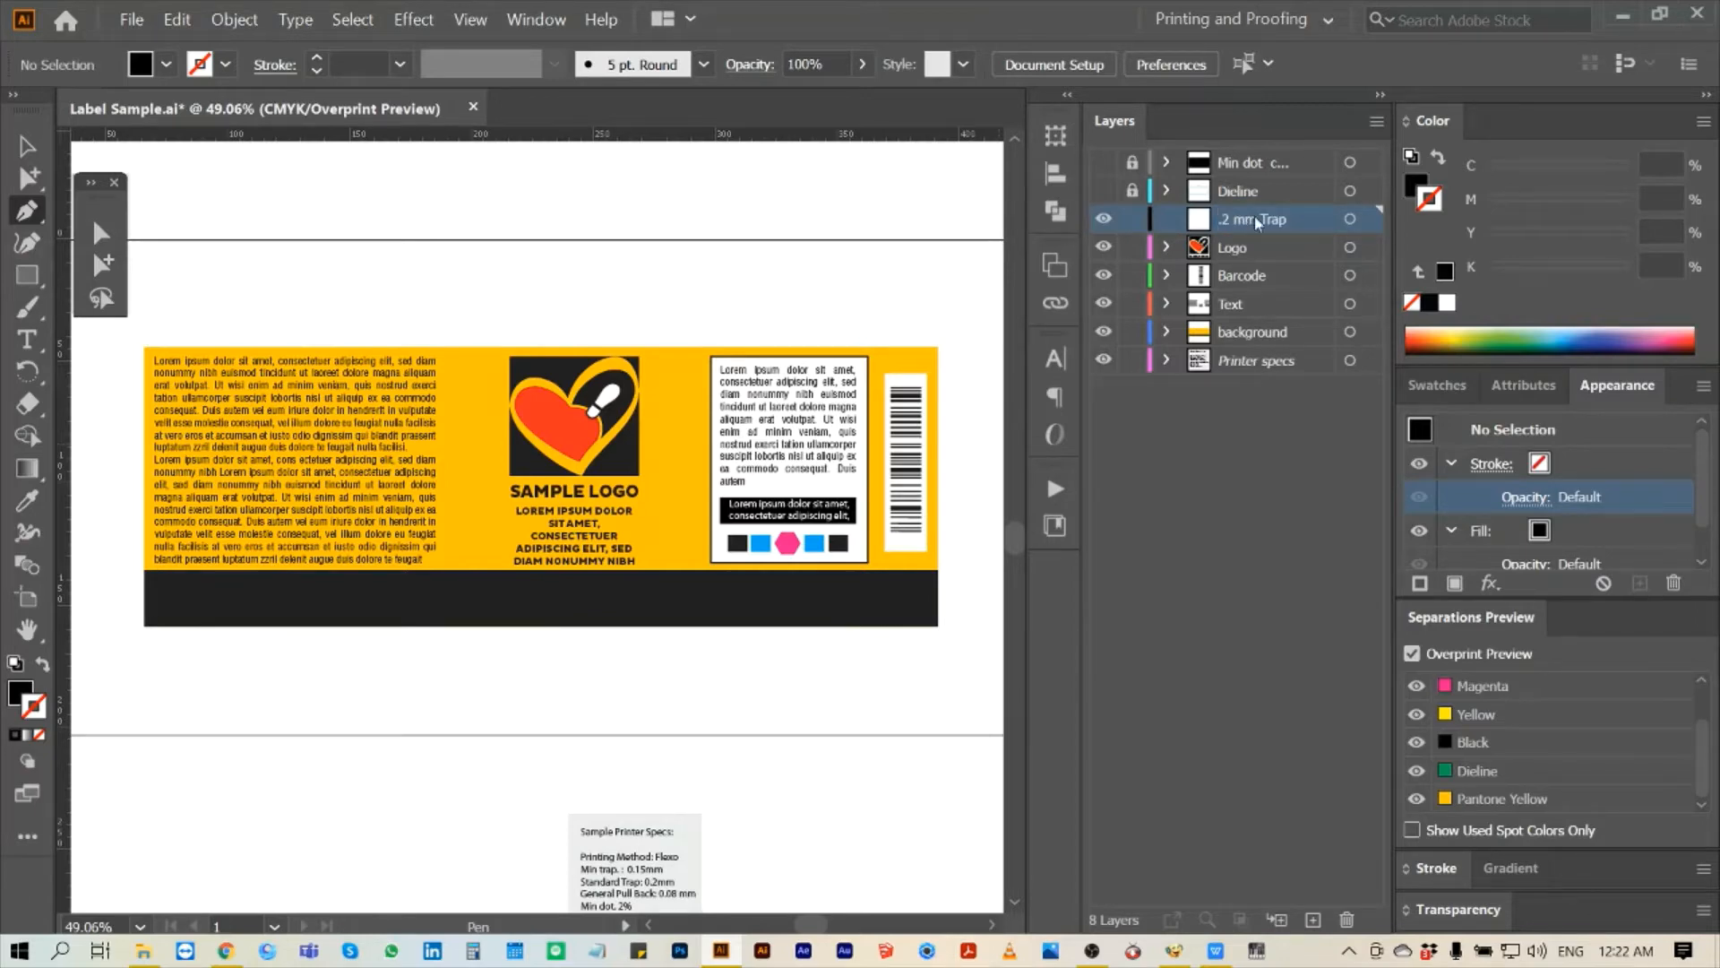
# - Draw a straight Pen path along the boundary between the yellow background and the black bar, spanning the label's full width
pyautogui.click(143, 569)
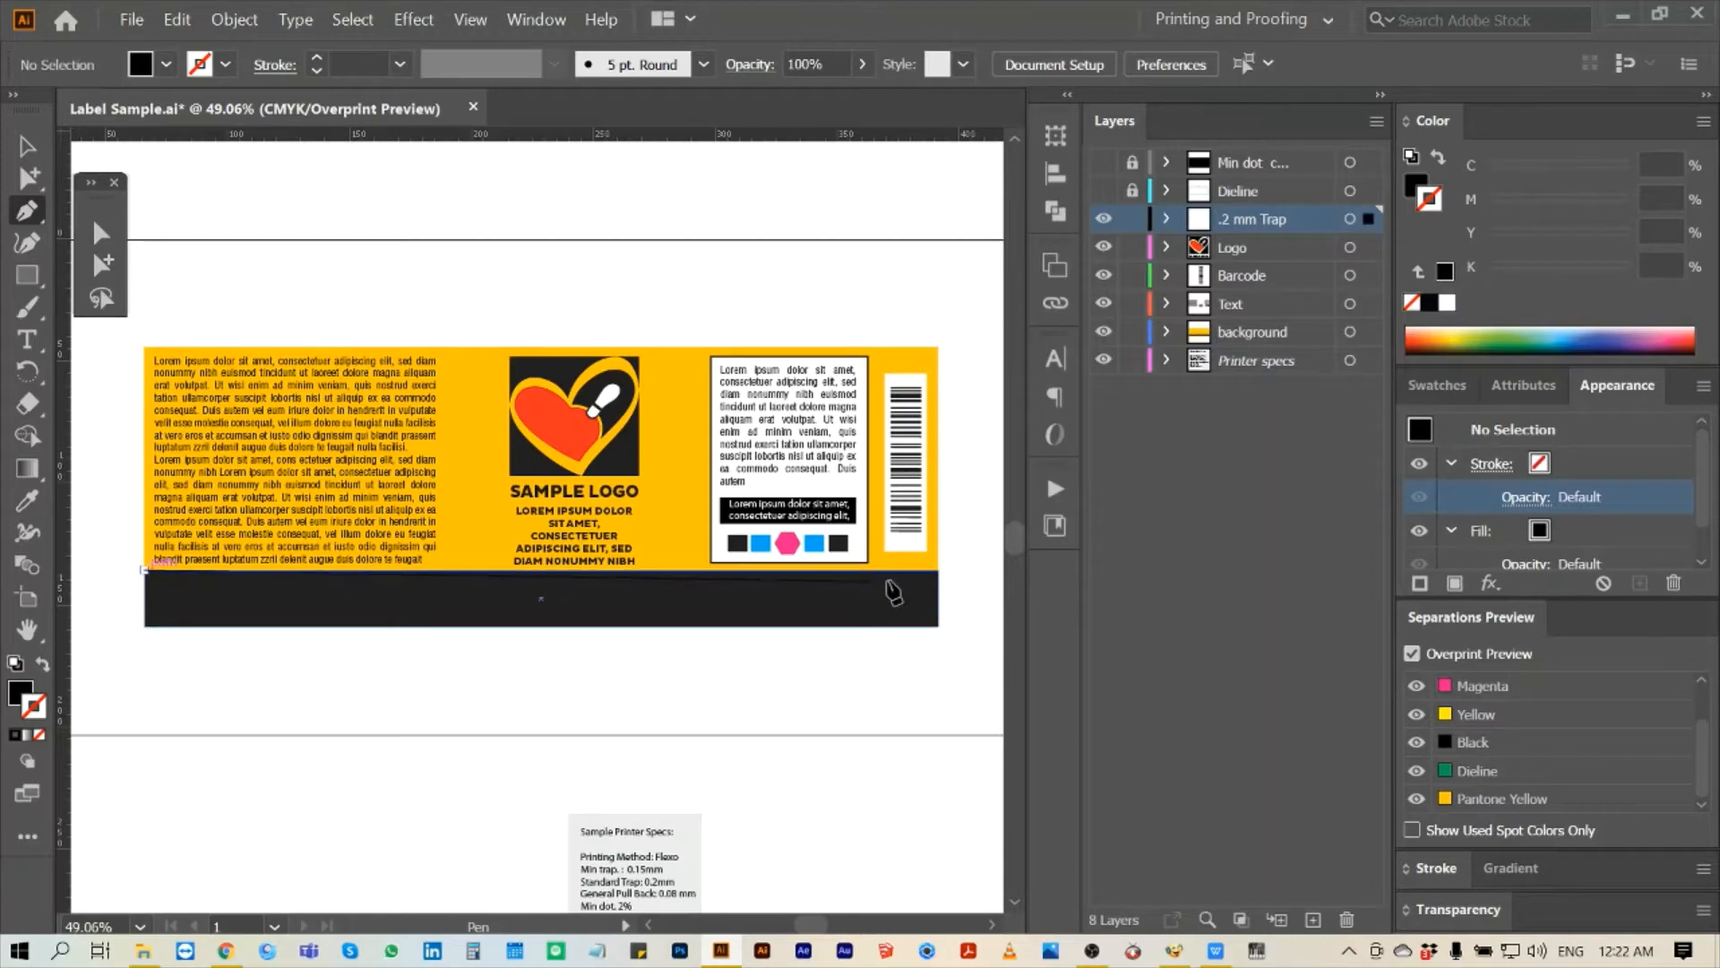
pyautogui.click(941, 569)
pyautogui.click(938, 570)
pyautogui.press('v')
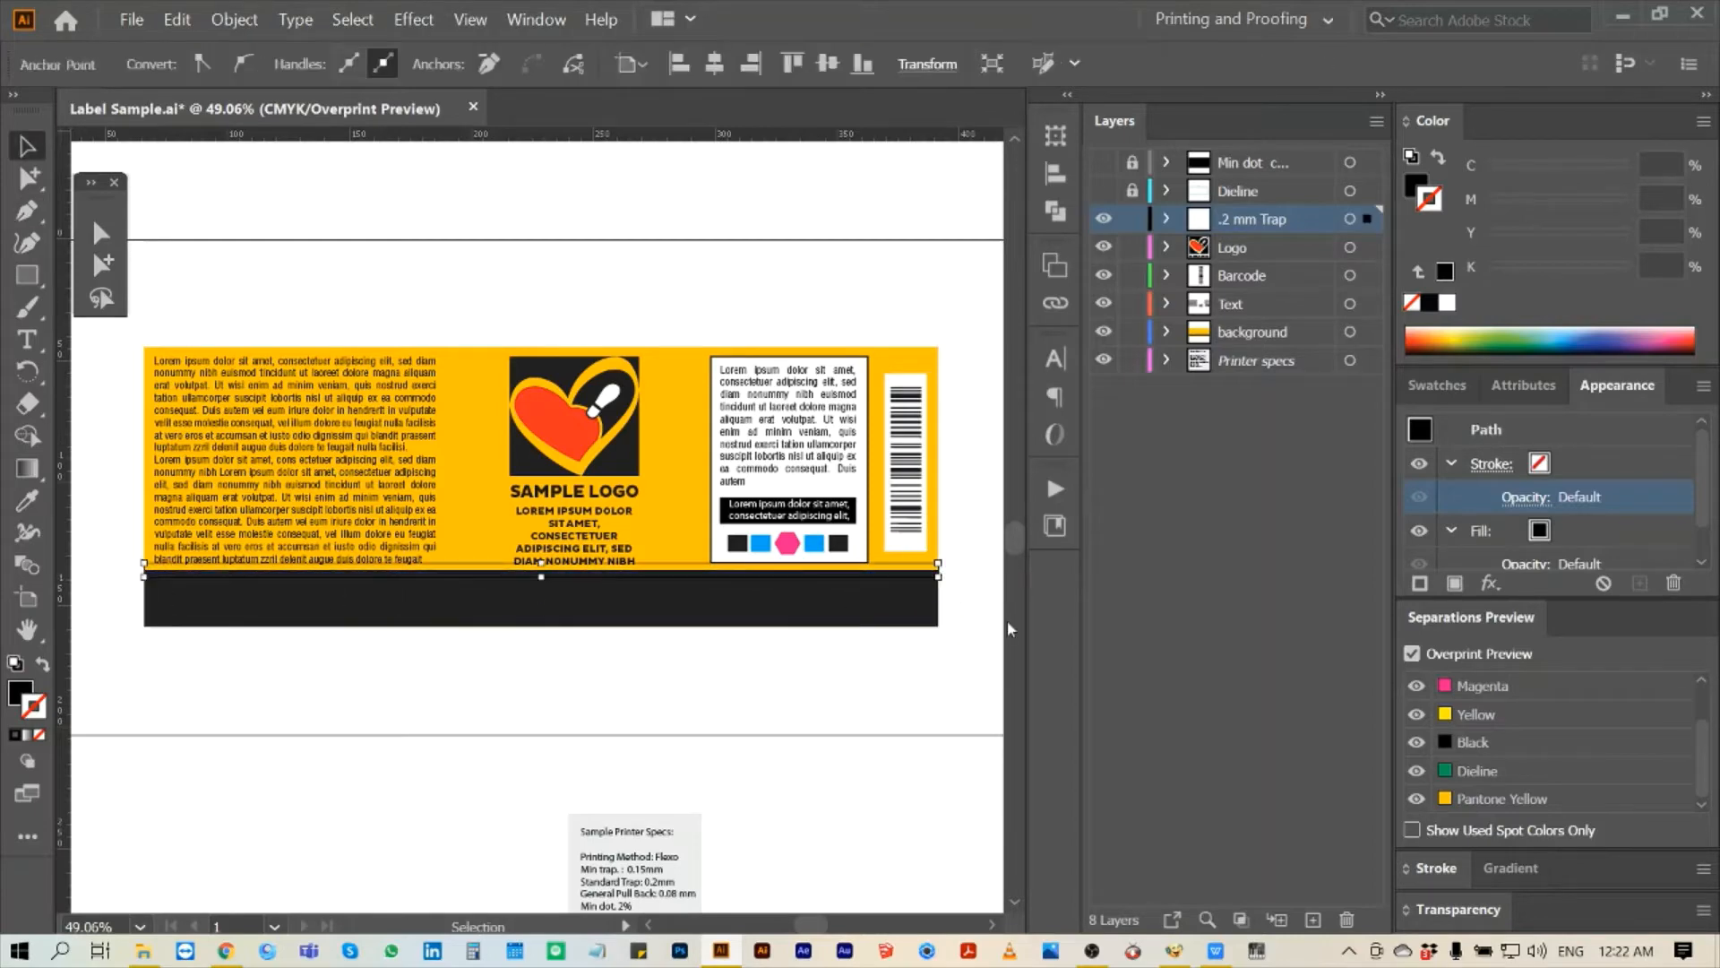
# - Sample the Pantone Yellow background colour onto the boundary line and swap it from fill to stroke
pyautogui.press('z')
pyautogui.moveTo(925, 560); pyautogui.dragTo(967, 614)
pyautogui.moveTo(411, 319); pyautogui.dragTo(526, 418)
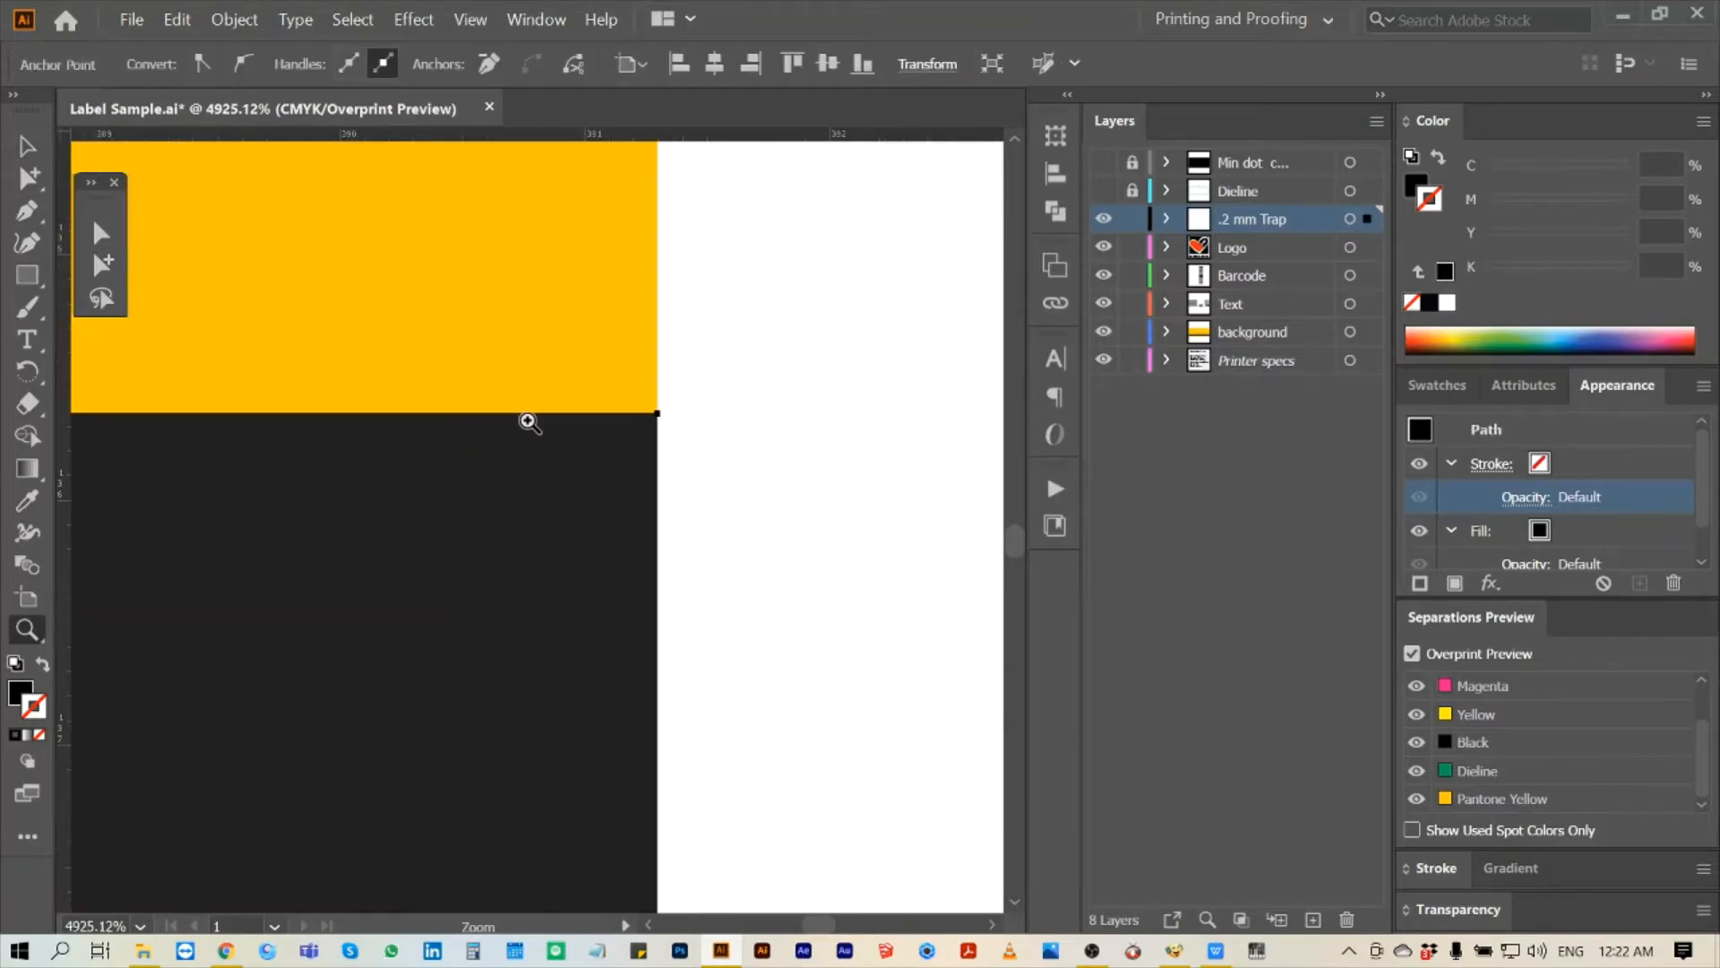
pyautogui.press('i')
pyautogui.click(537, 276)
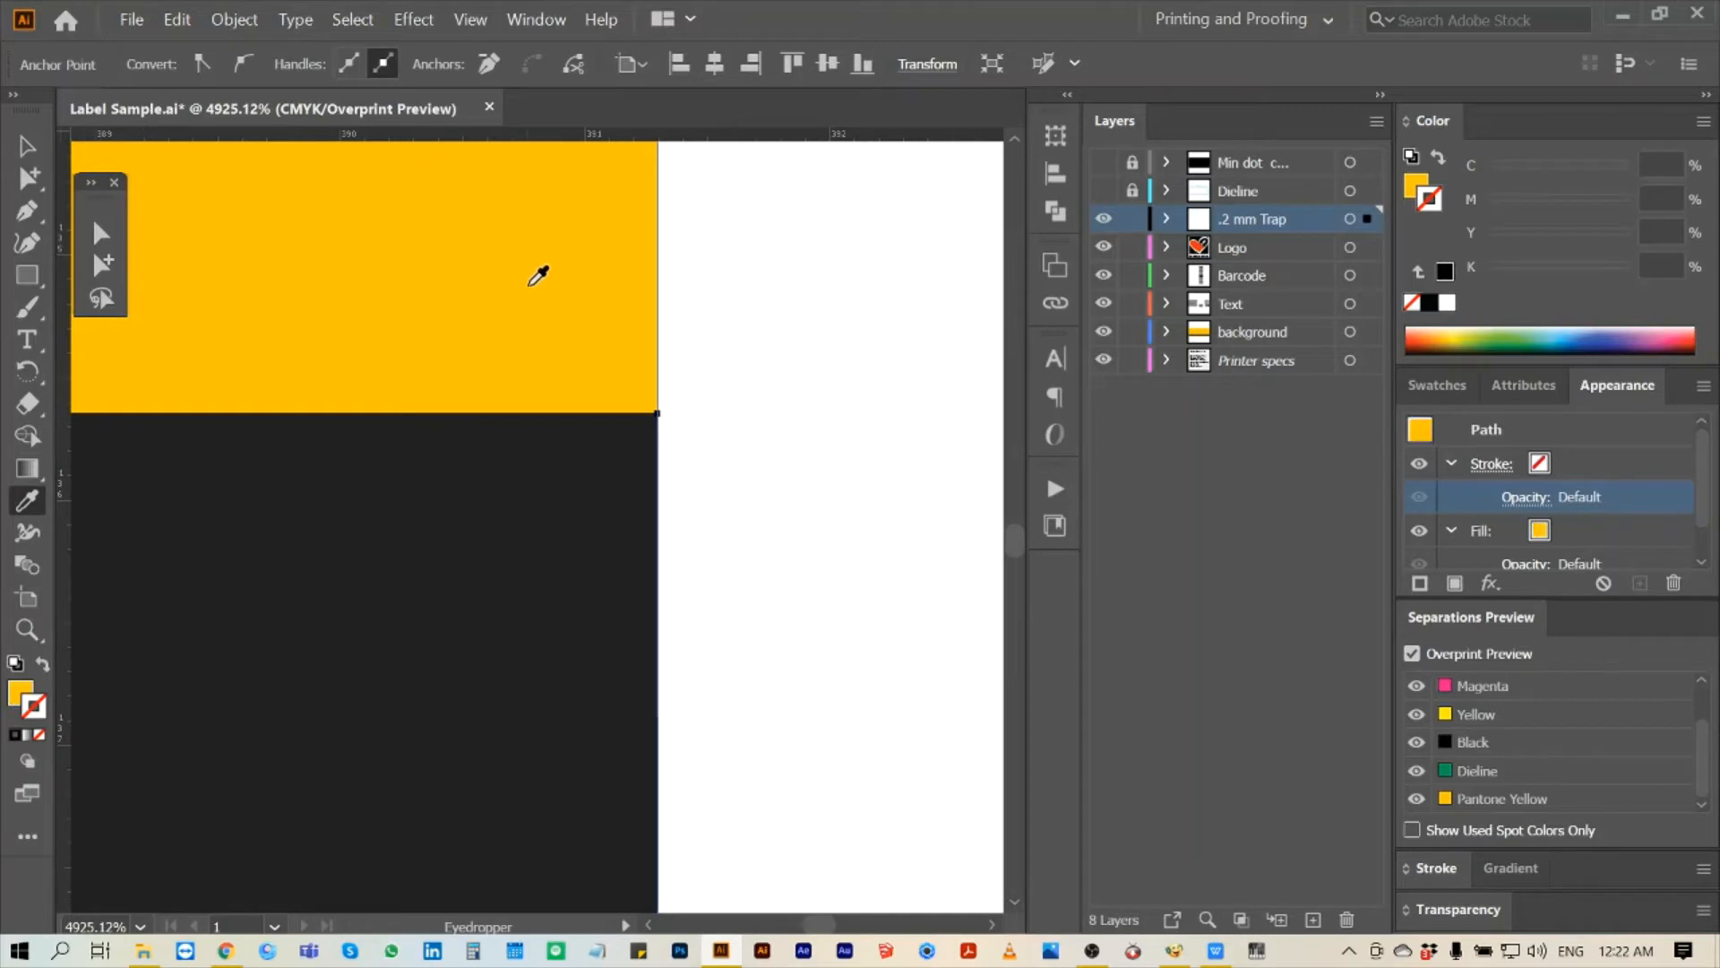
pyautogui.click(1438, 158)
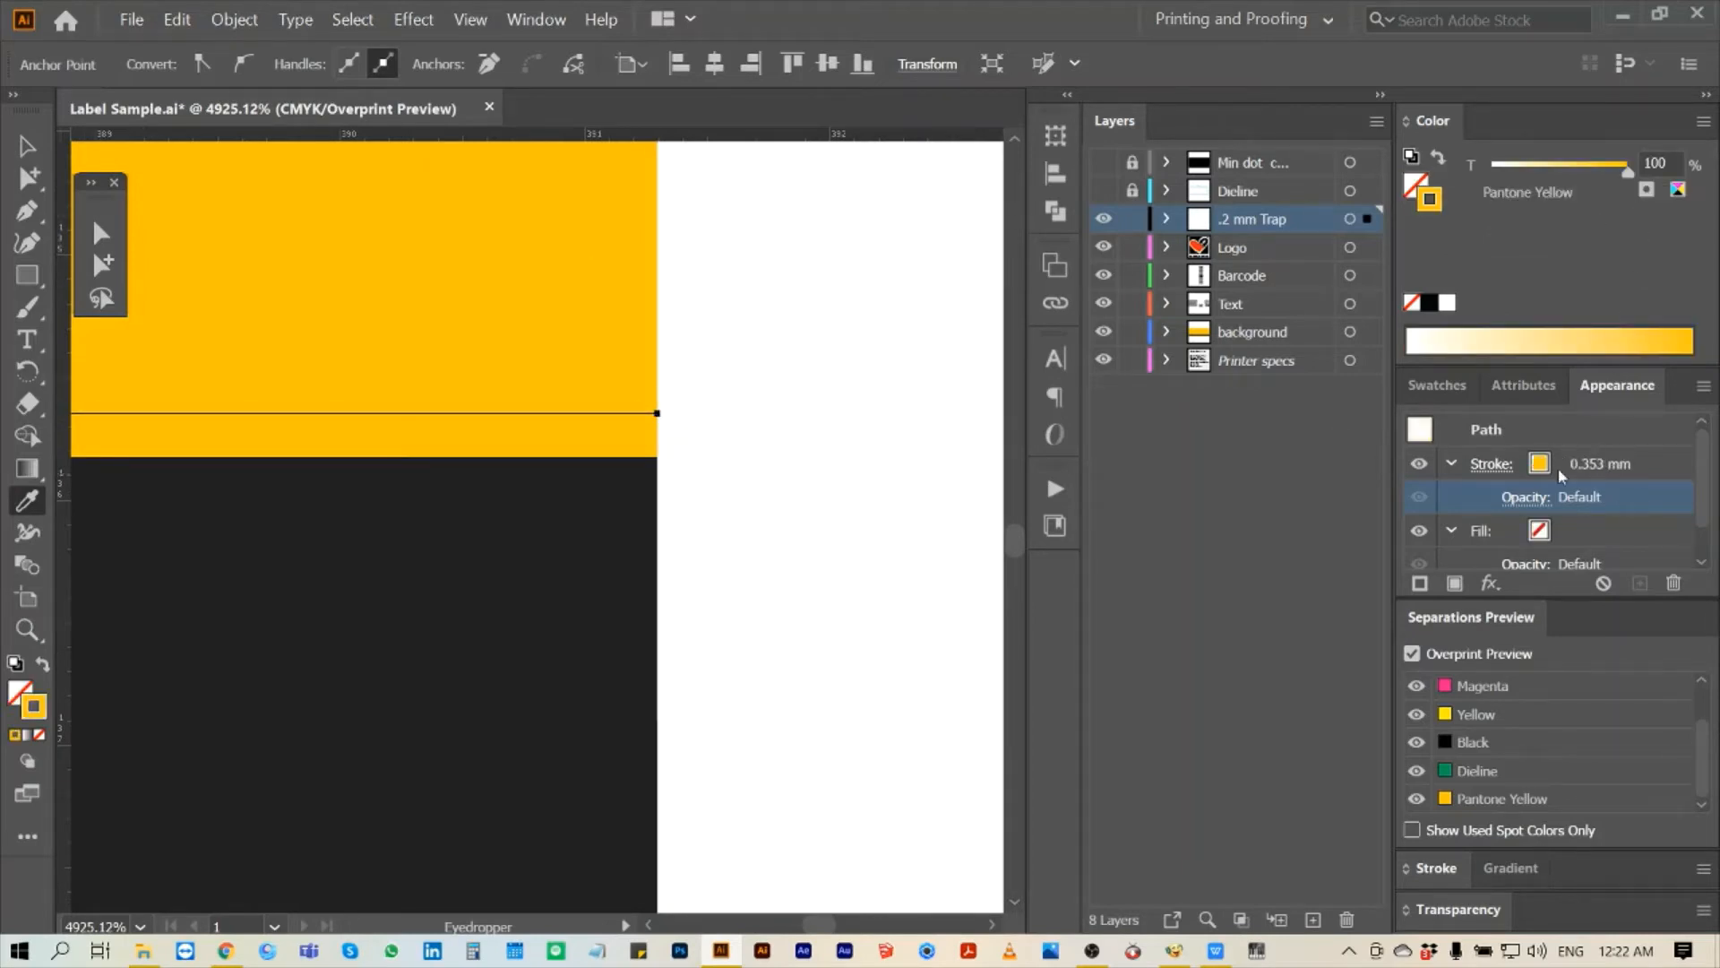
# - Set the yellow line's stroke weight to 0.4 mm and the stroke's blending mode to Darken
pyautogui.click(1612, 464)
pyautogui.doubleClick(1624, 463)
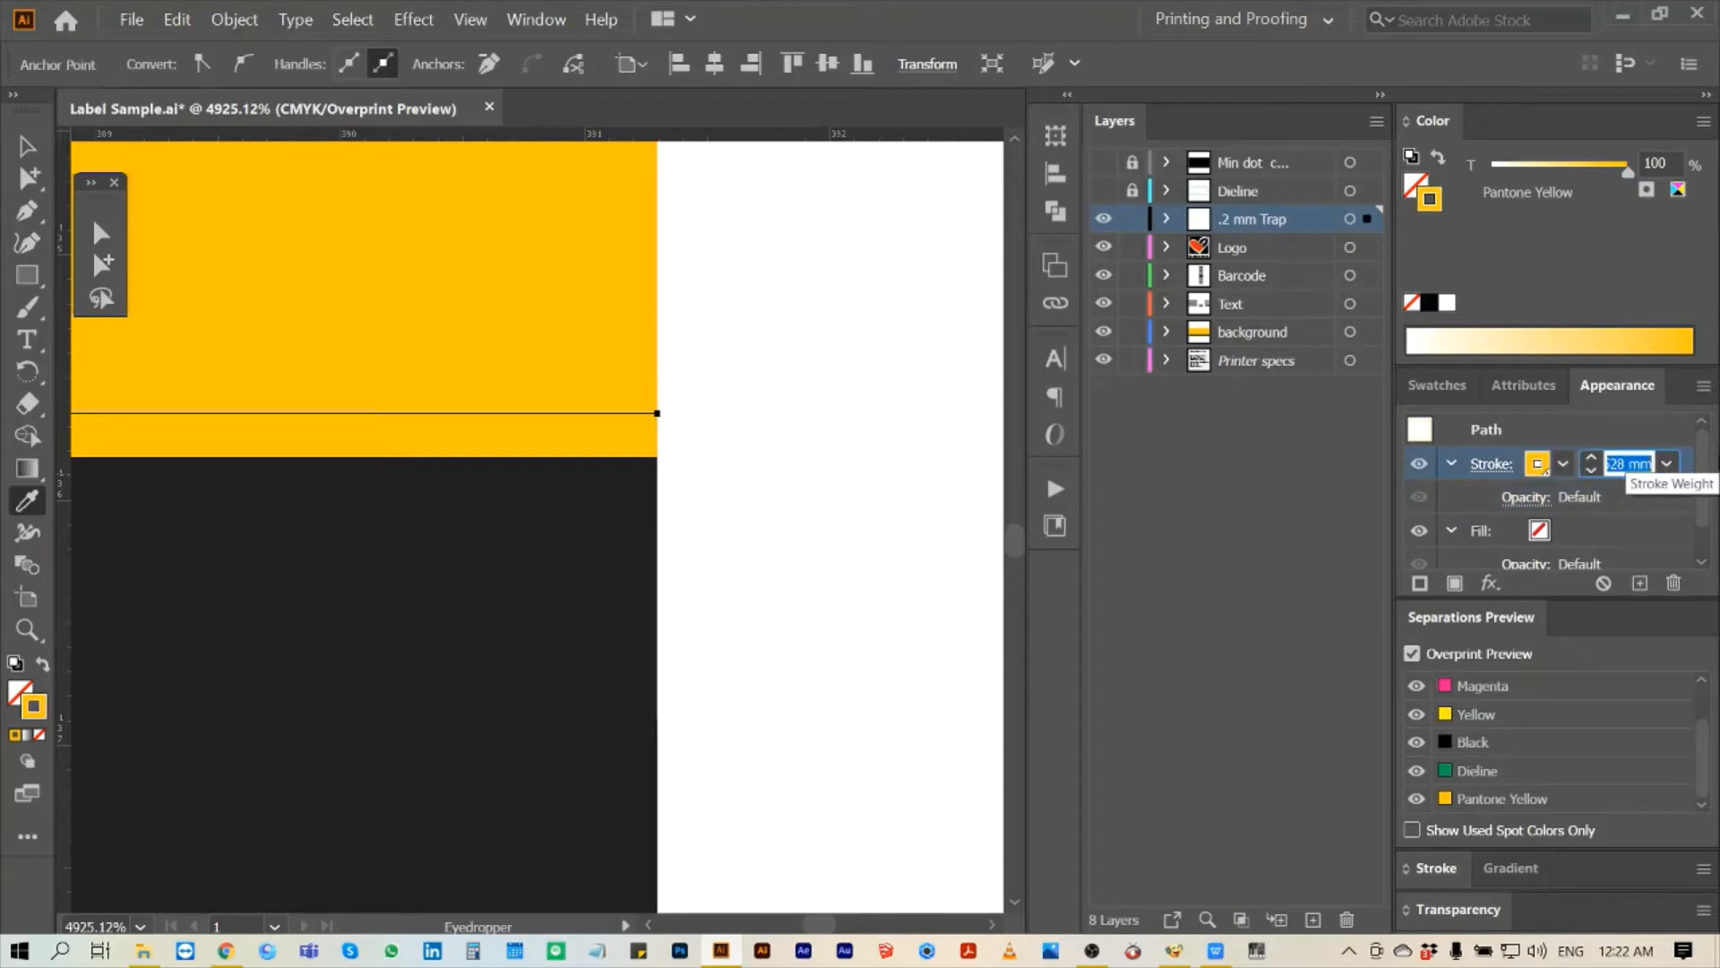
pyautogui.write('4 mm')
pyautogui.press('Return')
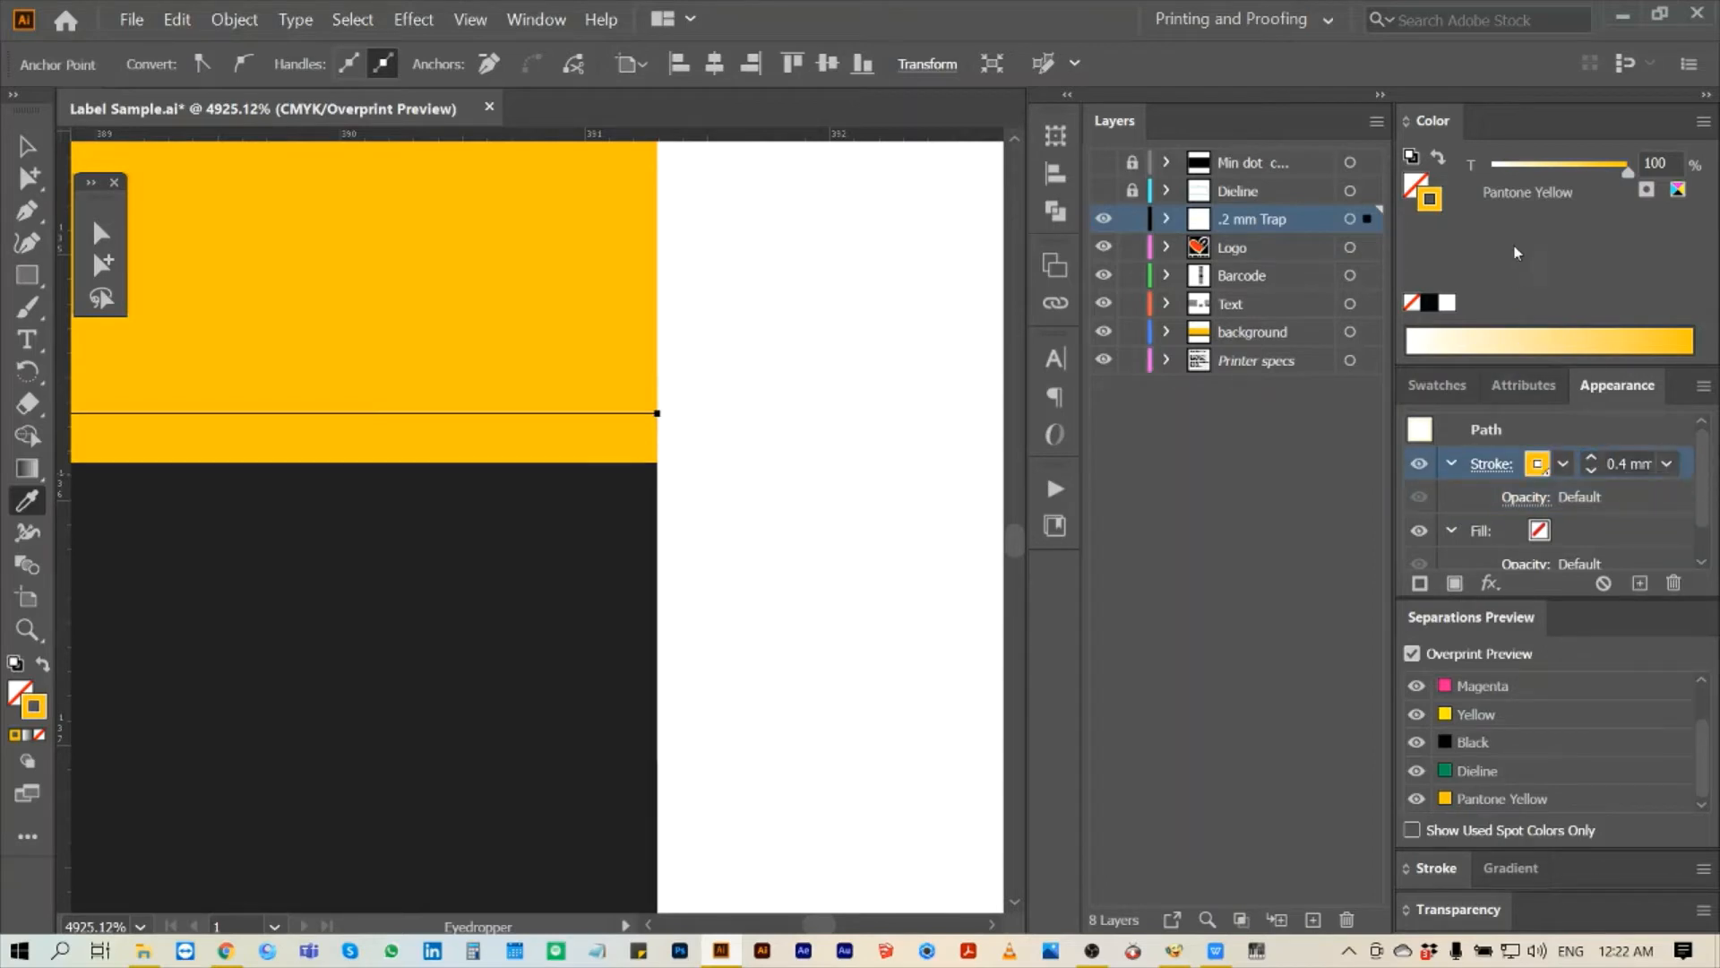
pyautogui.click(1526, 497)
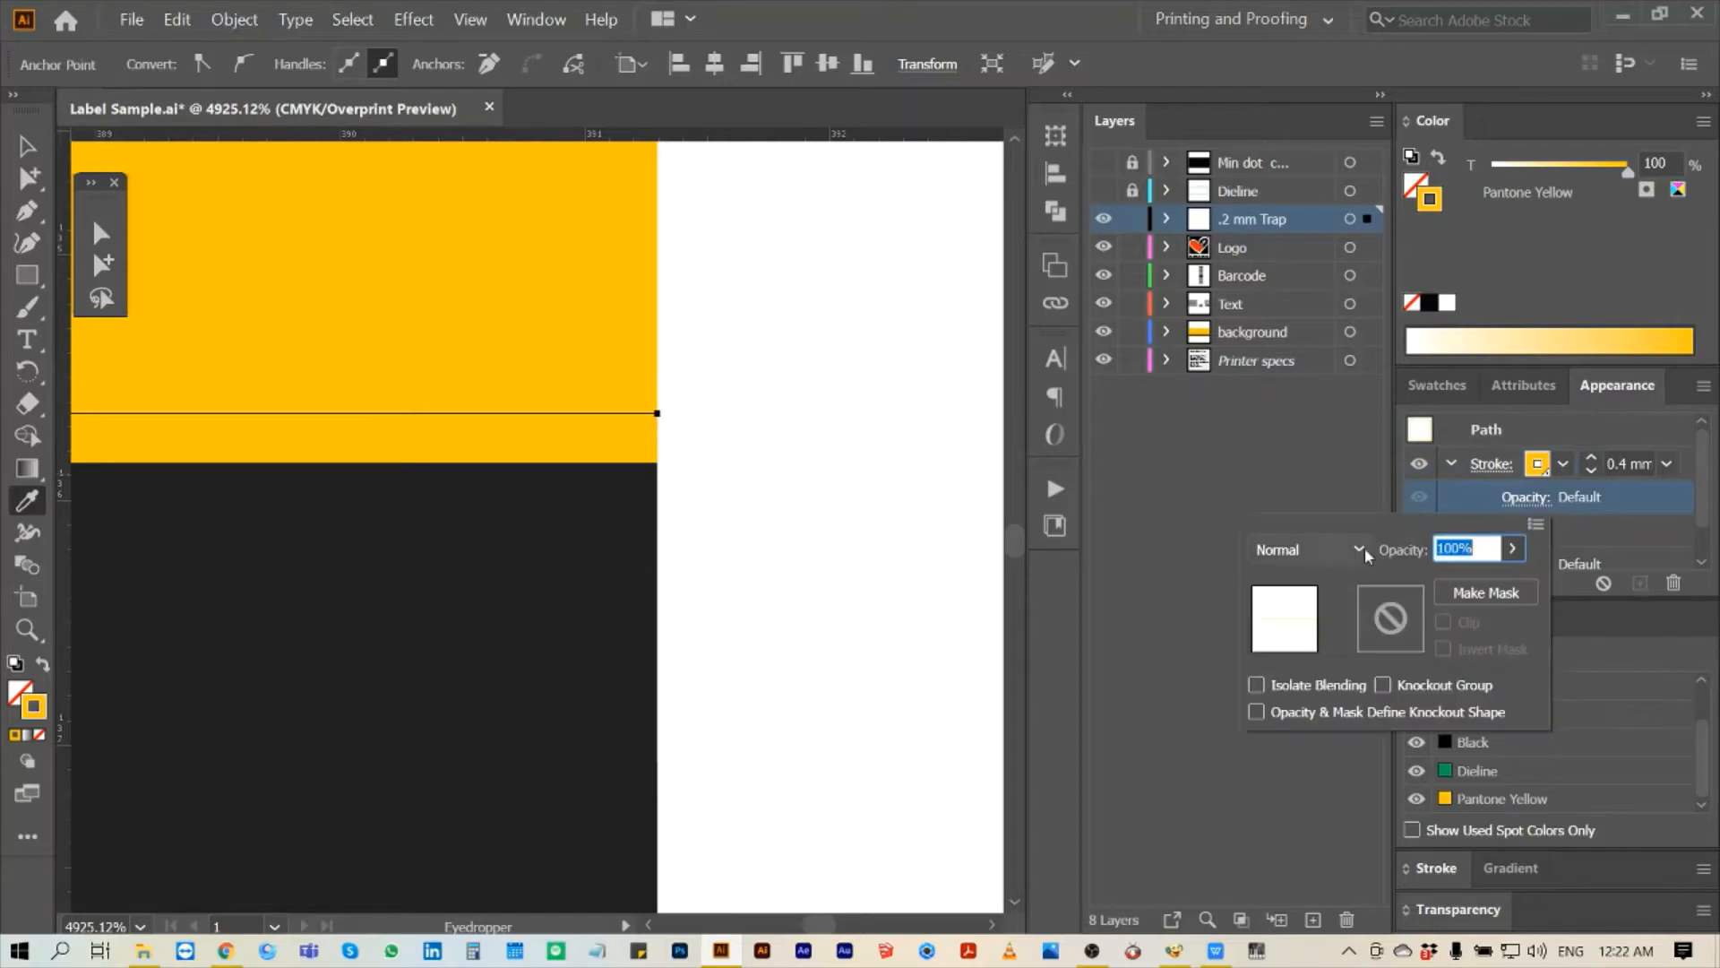
pyautogui.click(1359, 548)
pyautogui.click(1325, 78)
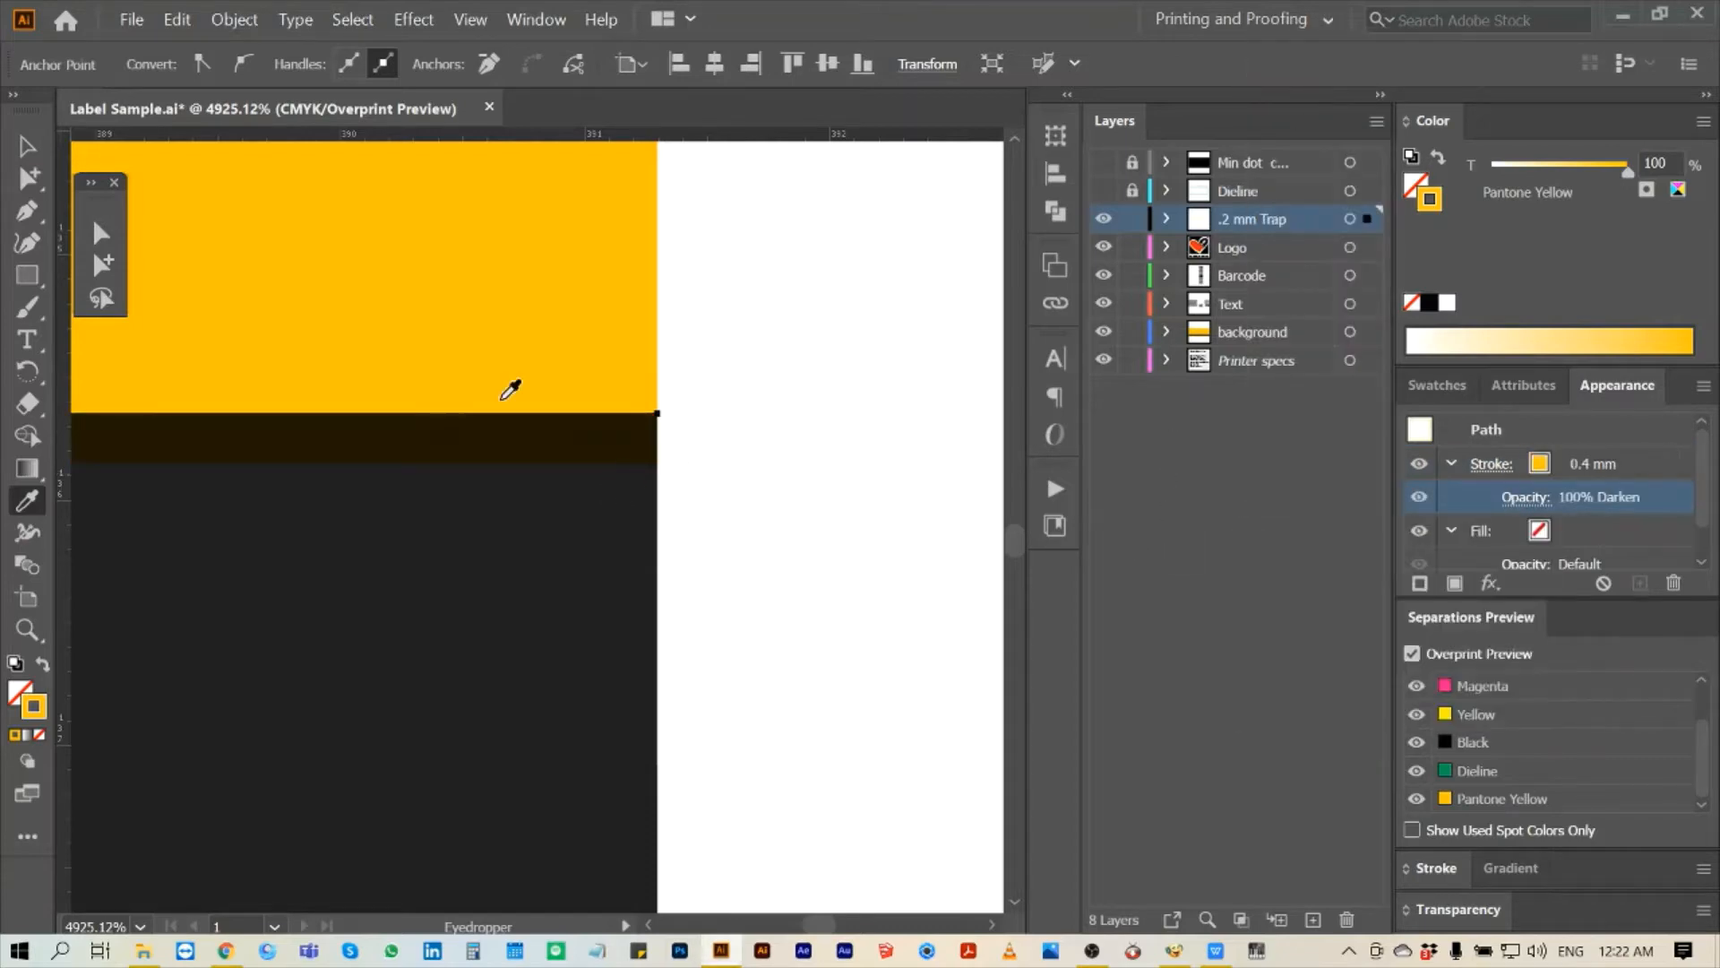
# - Expand the yellow trap line's appearance, then expand its fill and stroke into a filled shape
pyautogui.click(105, 265)
pyautogui.hotkey('ctrl', '0')
pyautogui.press('z')
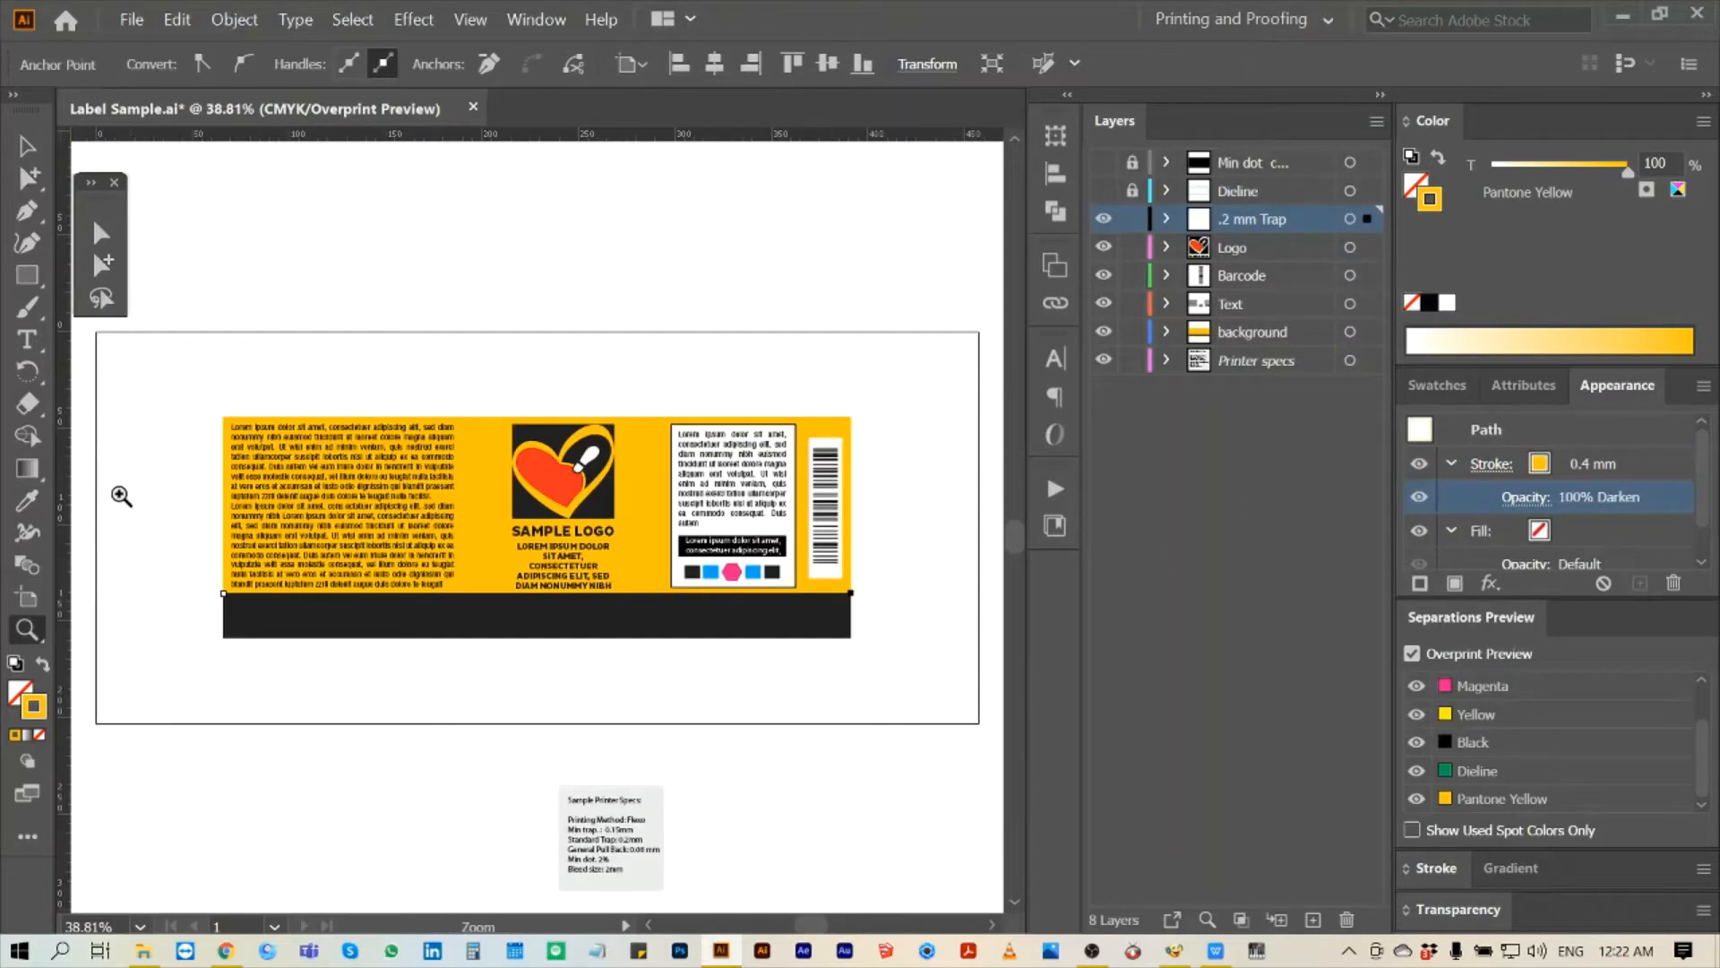
pyautogui.moveTo(191, 580); pyautogui.dragTo(313, 611)
pyautogui.moveTo(336, 484); pyautogui.dragTo(387, 500)
pyautogui.moveTo(122, 388); pyautogui.dragTo(333, 554)
pyautogui.click(245, 23)
pyautogui.click(287, 272)
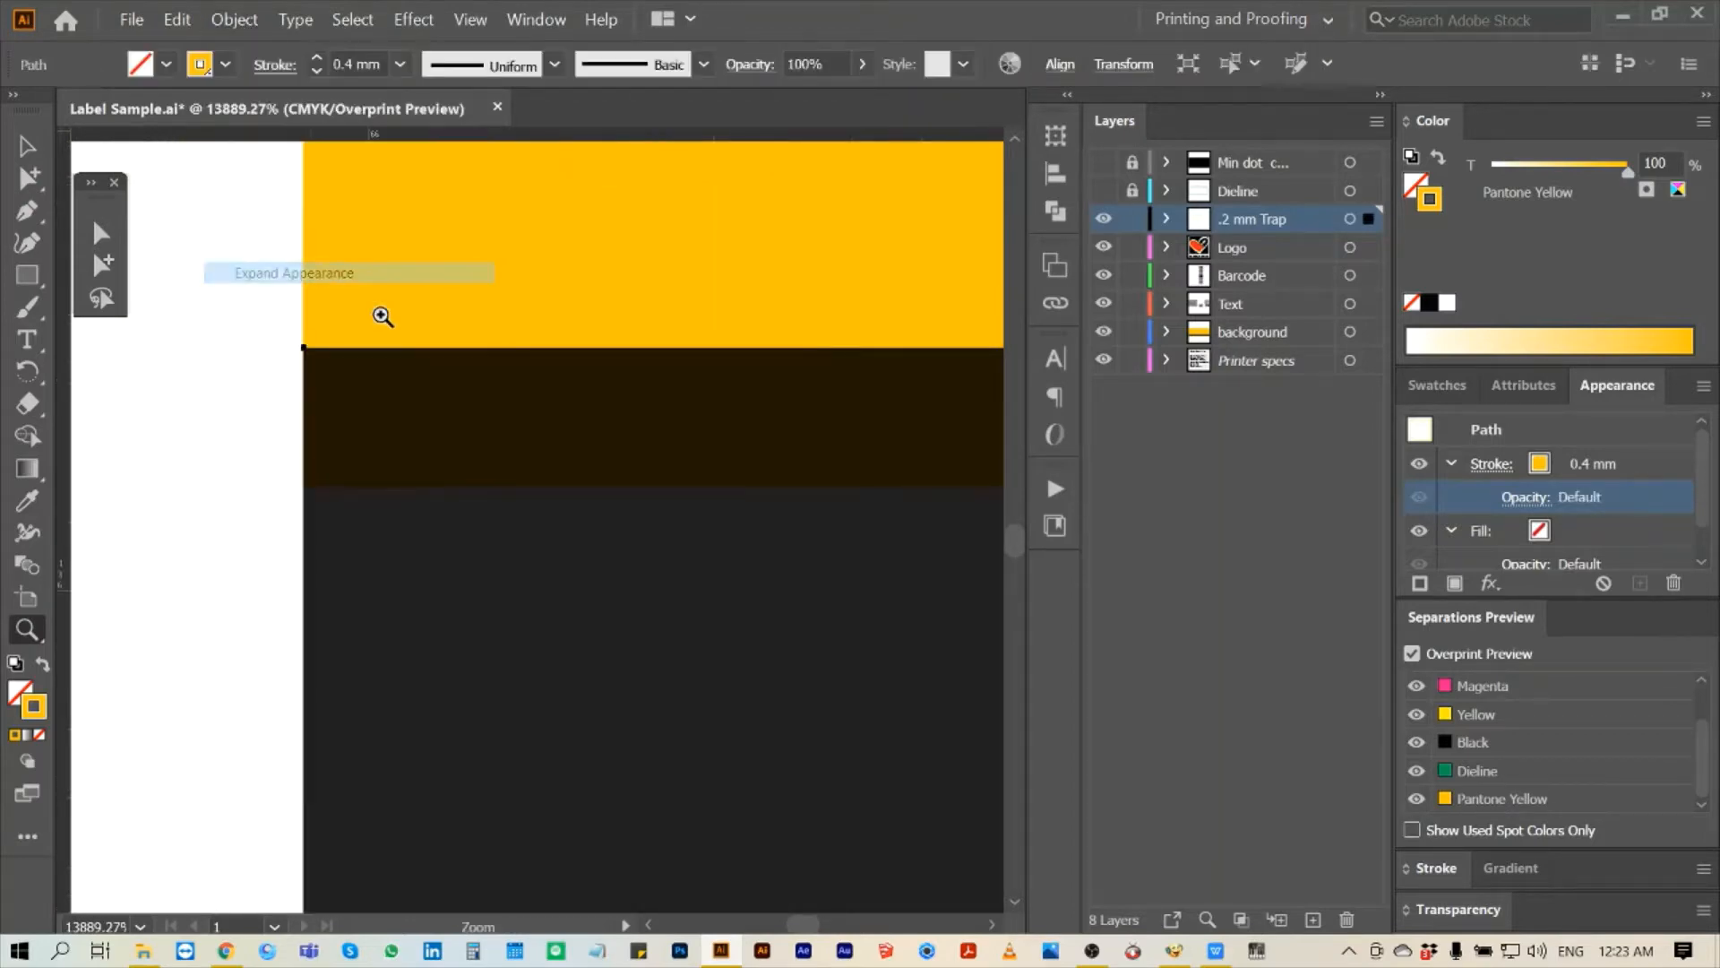
pyautogui.click(245, 20)
pyautogui.click(269, 252)
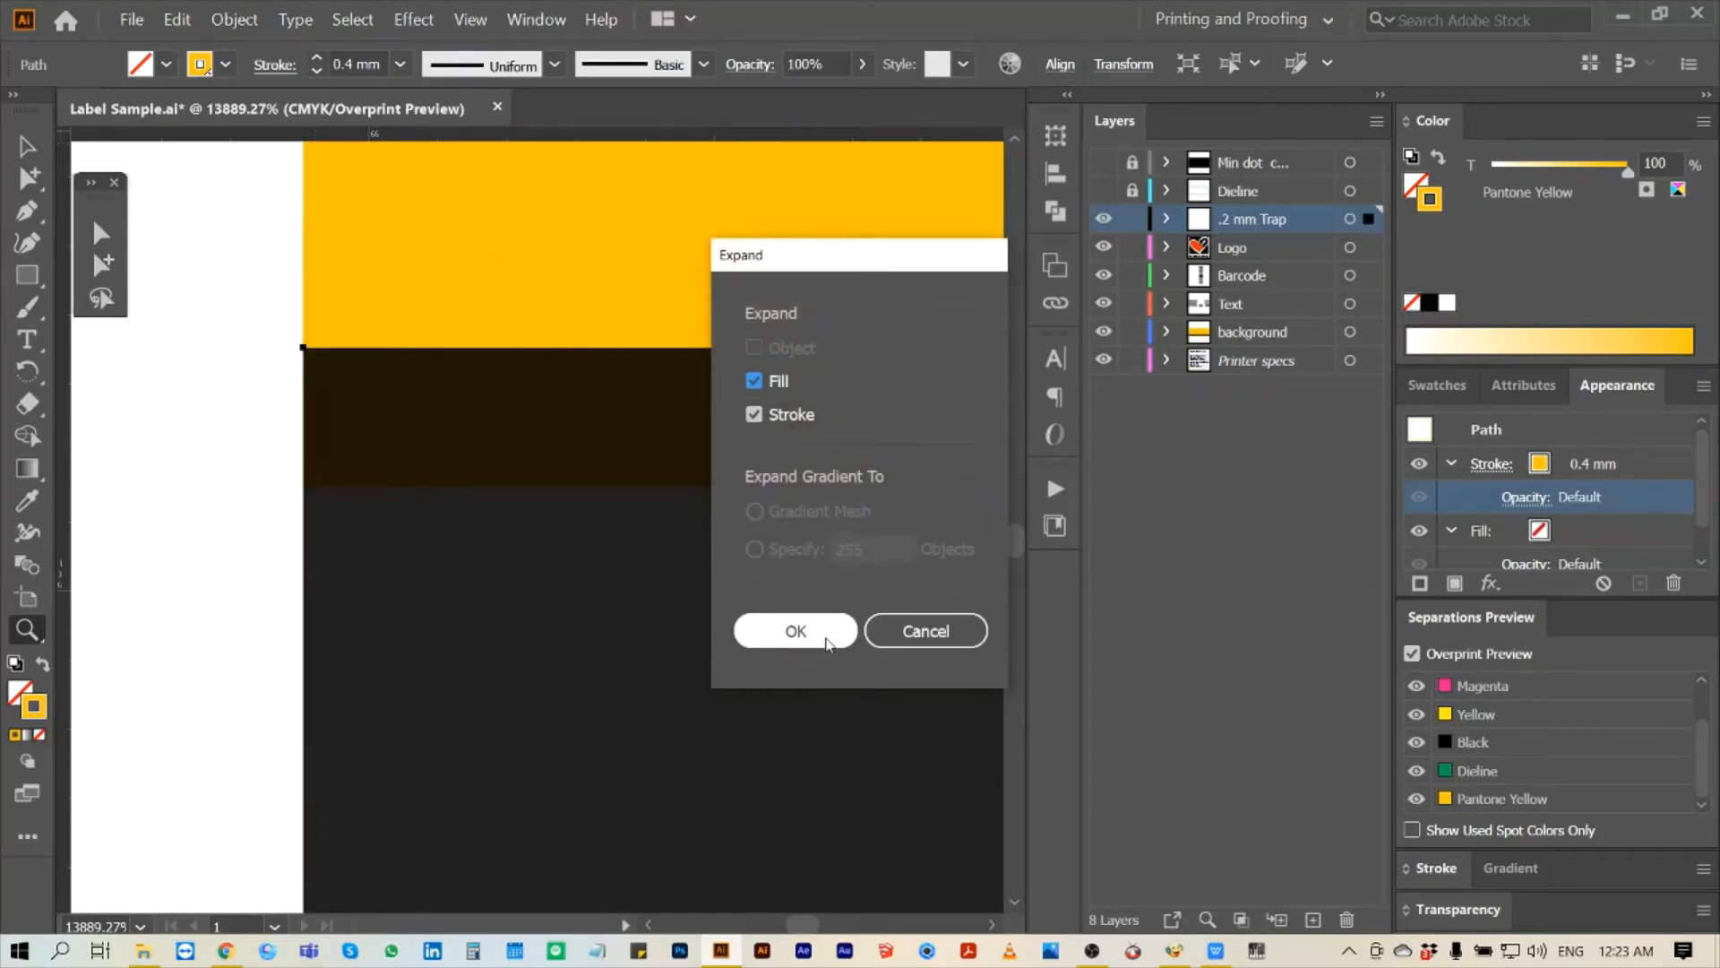
pyautogui.click(829, 631)
# - Add an anchor point on the trap strip's left edge where the yellow background meets the black bar
pyautogui.press('p')
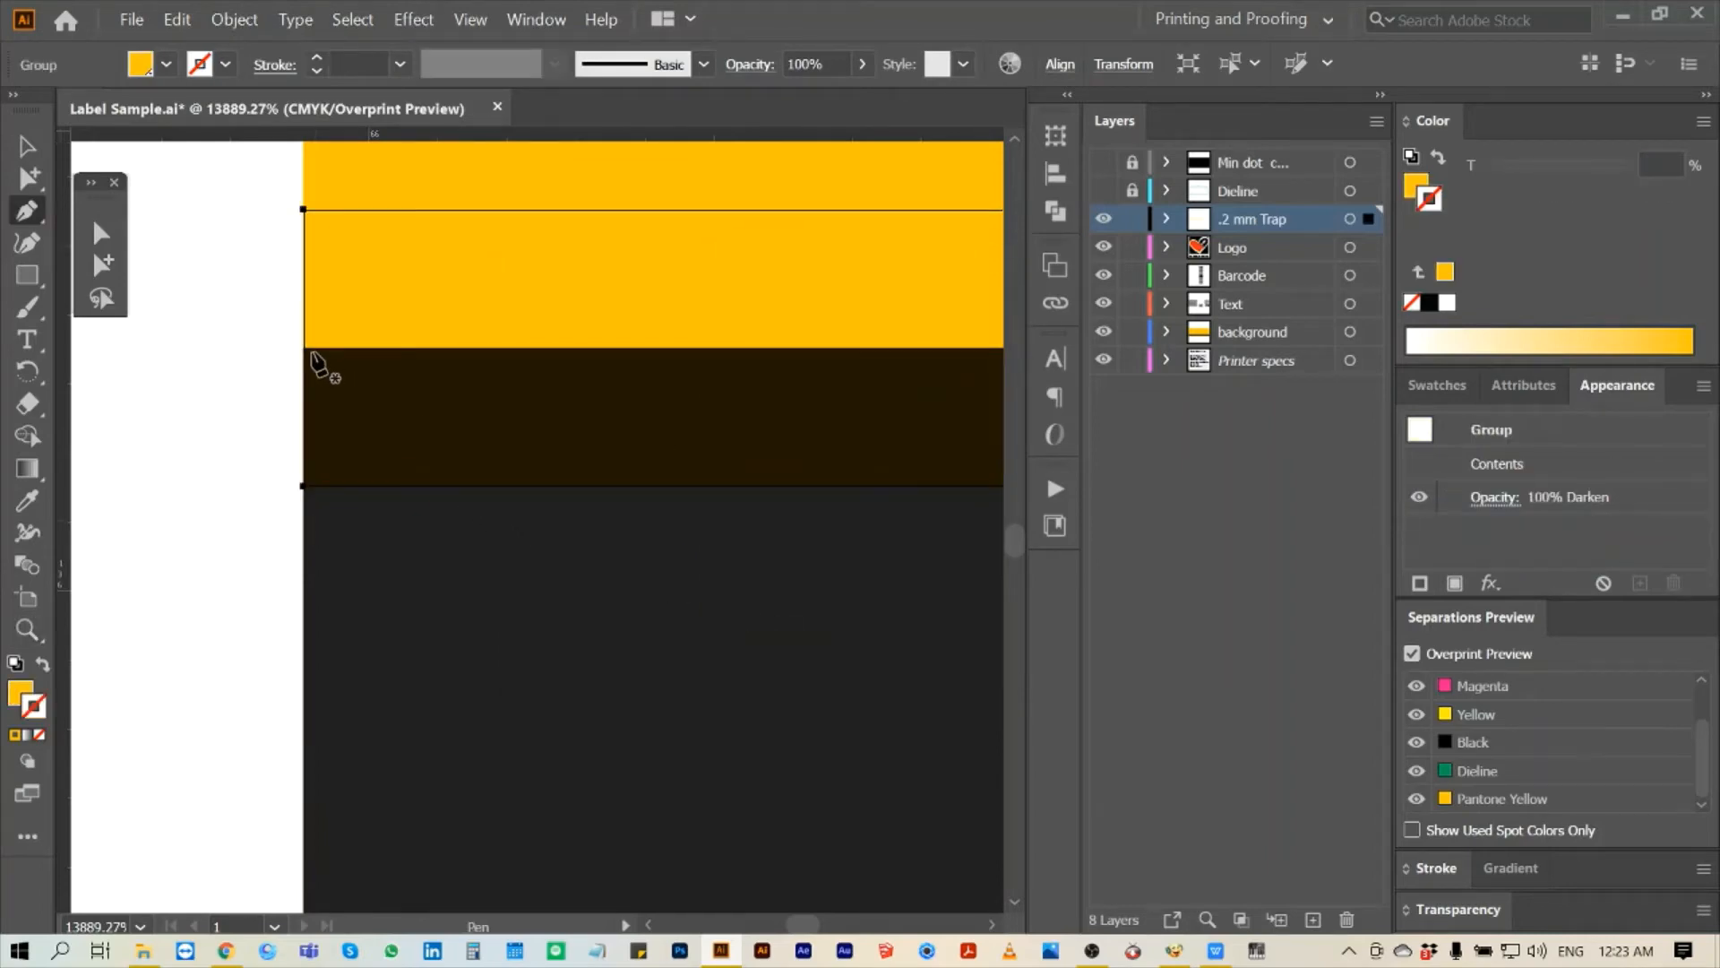
pyautogui.click(303, 347)
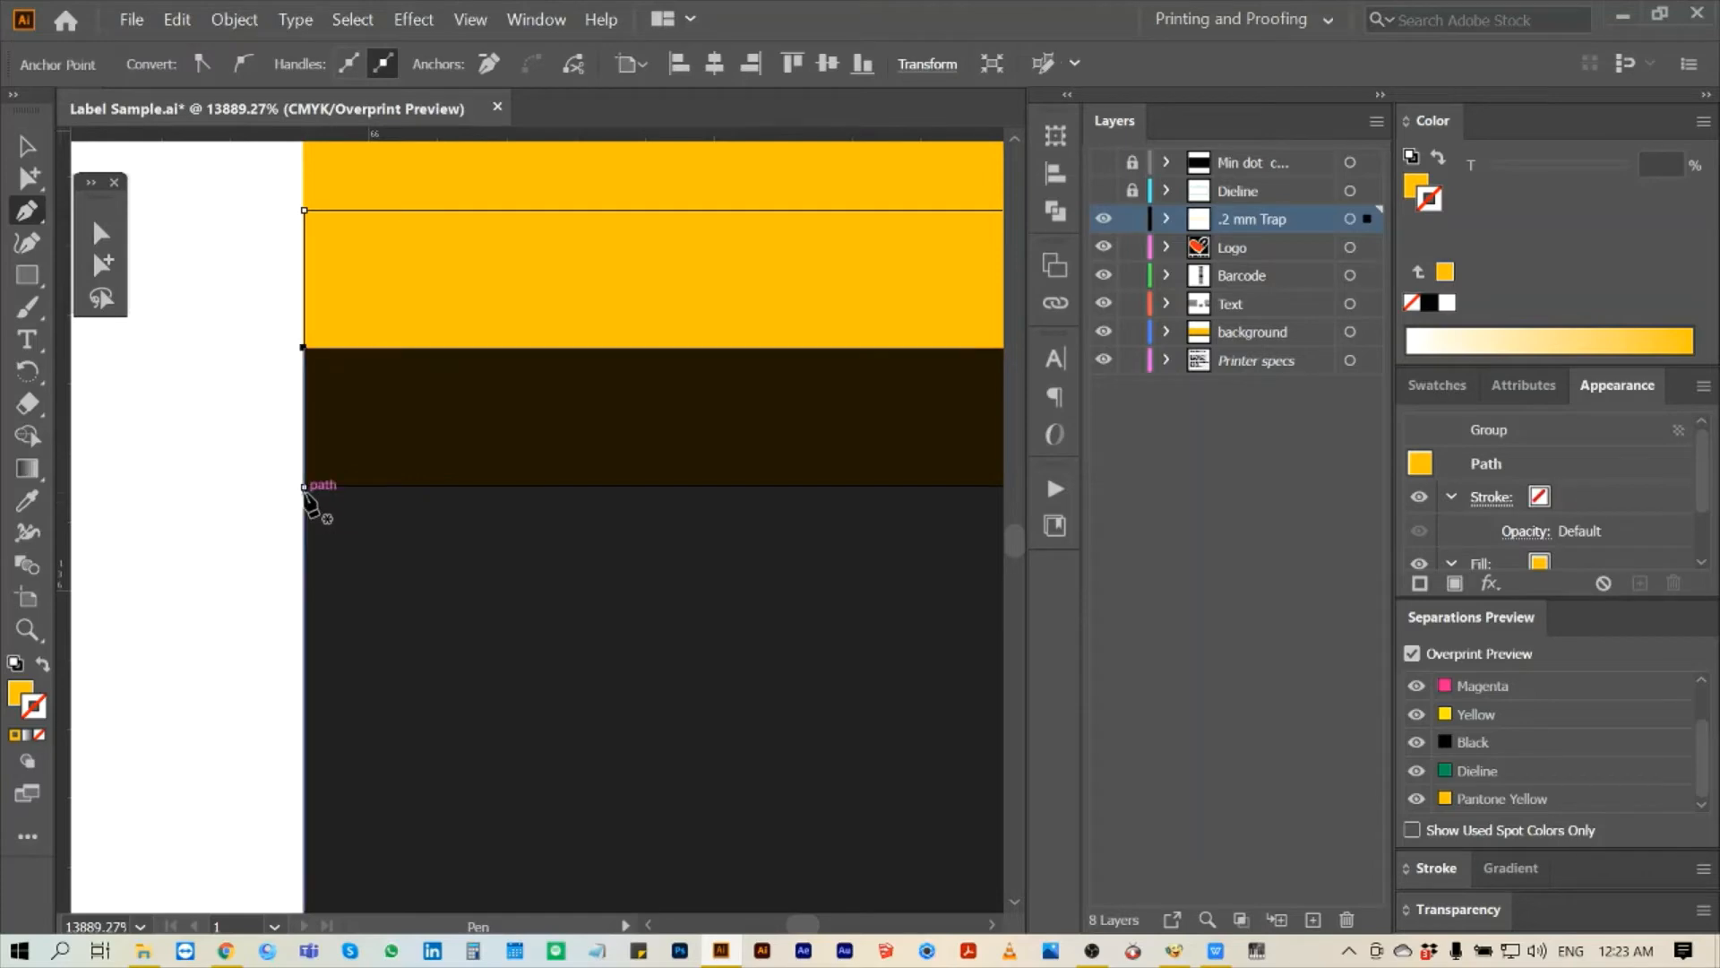
pyautogui.press('ctrl')
# - Set the keyboard increment preference to 0.2 mm
pyautogui.hotkey('ctrl', 'k')
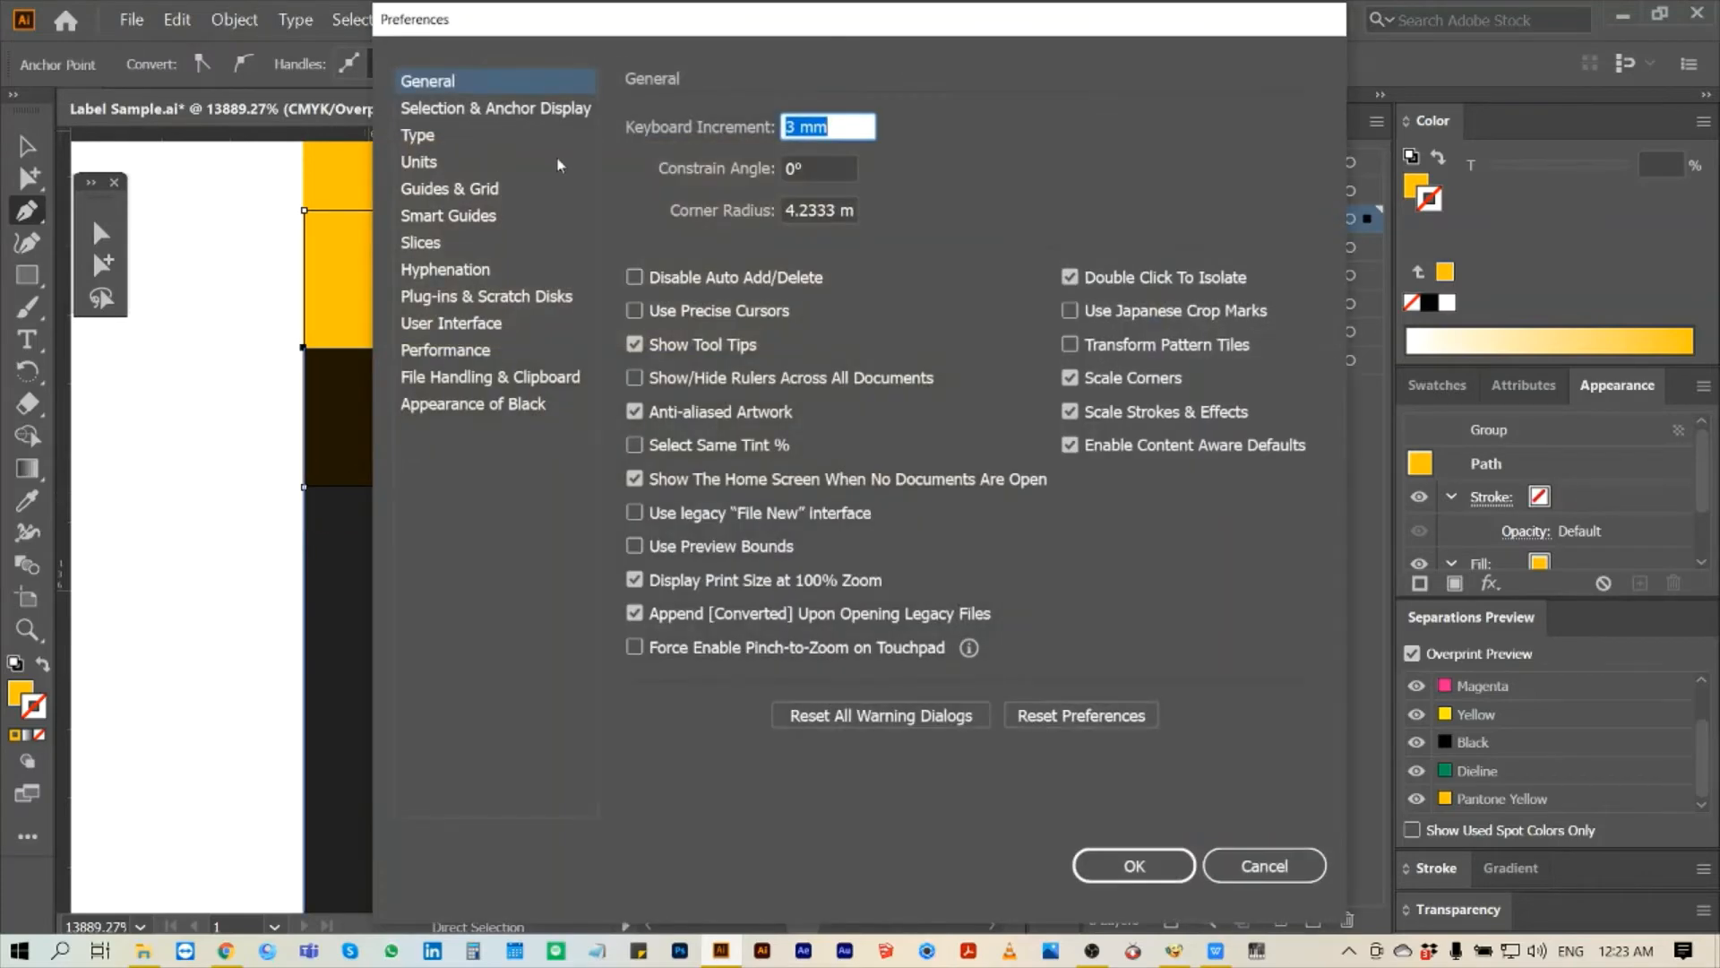
pyautogui.write('.2')
pyautogui.click(1134, 865)
# - Nudge the trap strip's lower-left anchor point one 0.2 mm increment to the right to angle its end, and deselect the strip
pyautogui.press('a')
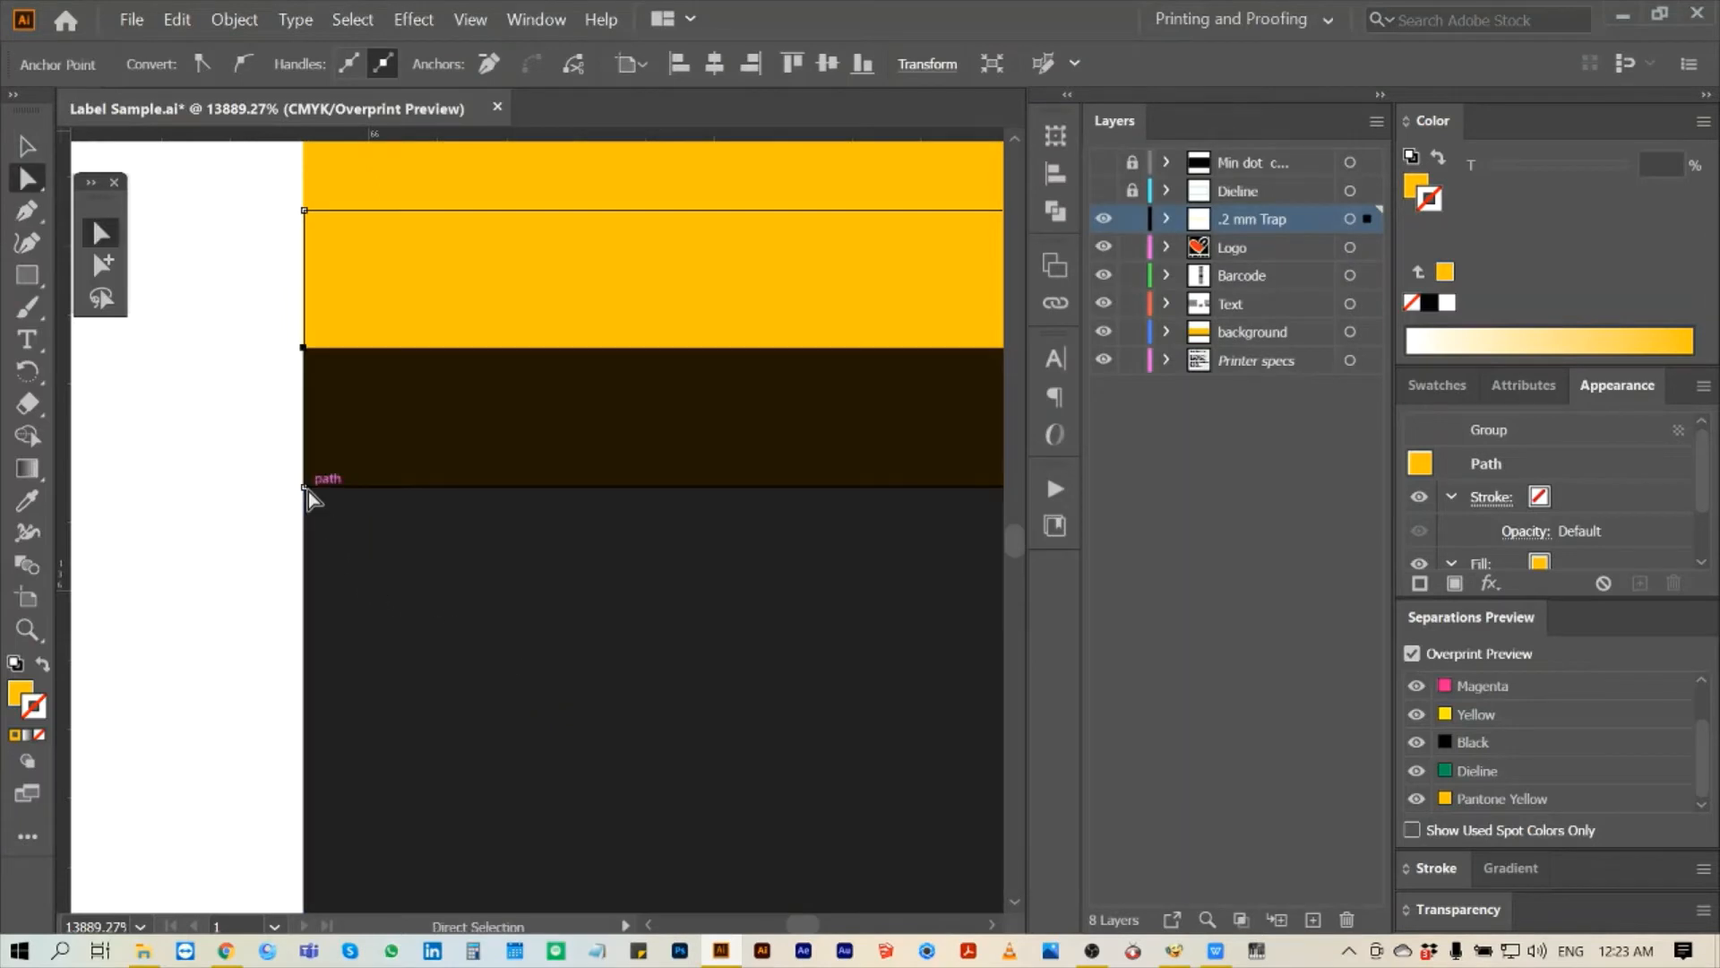
pyautogui.click(305, 487)
pyautogui.press('z')
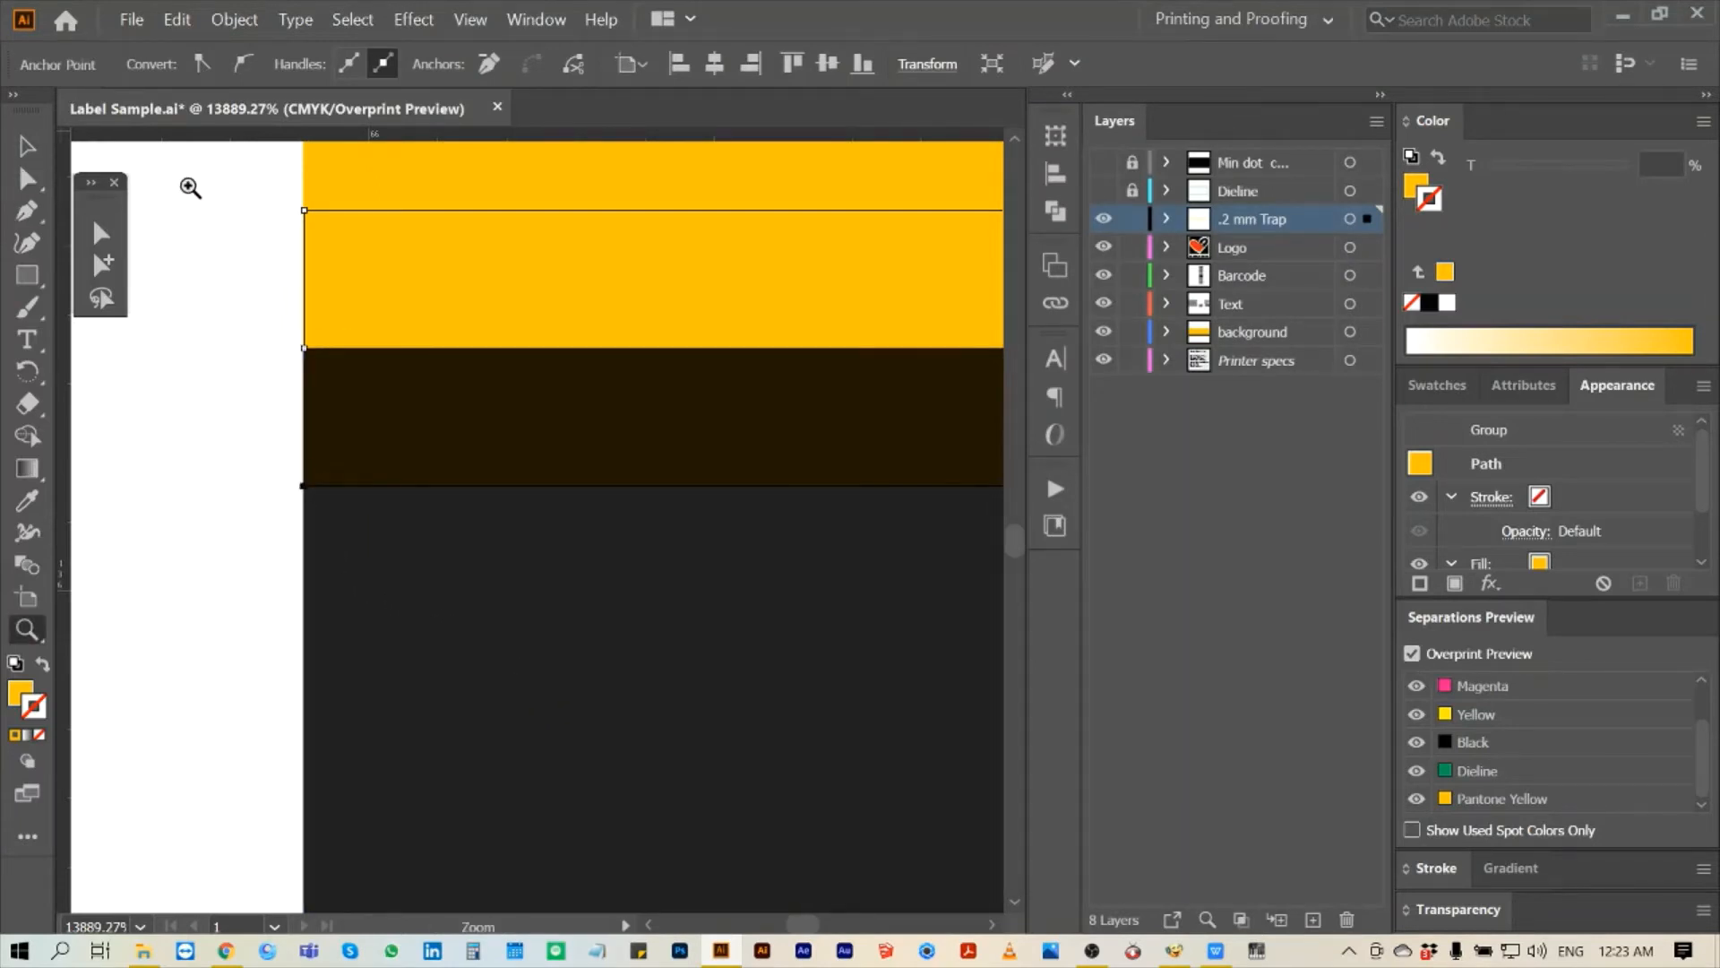
pyautogui.moveTo(190, 188); pyautogui.dragTo(465, 561)
pyautogui.press('space')
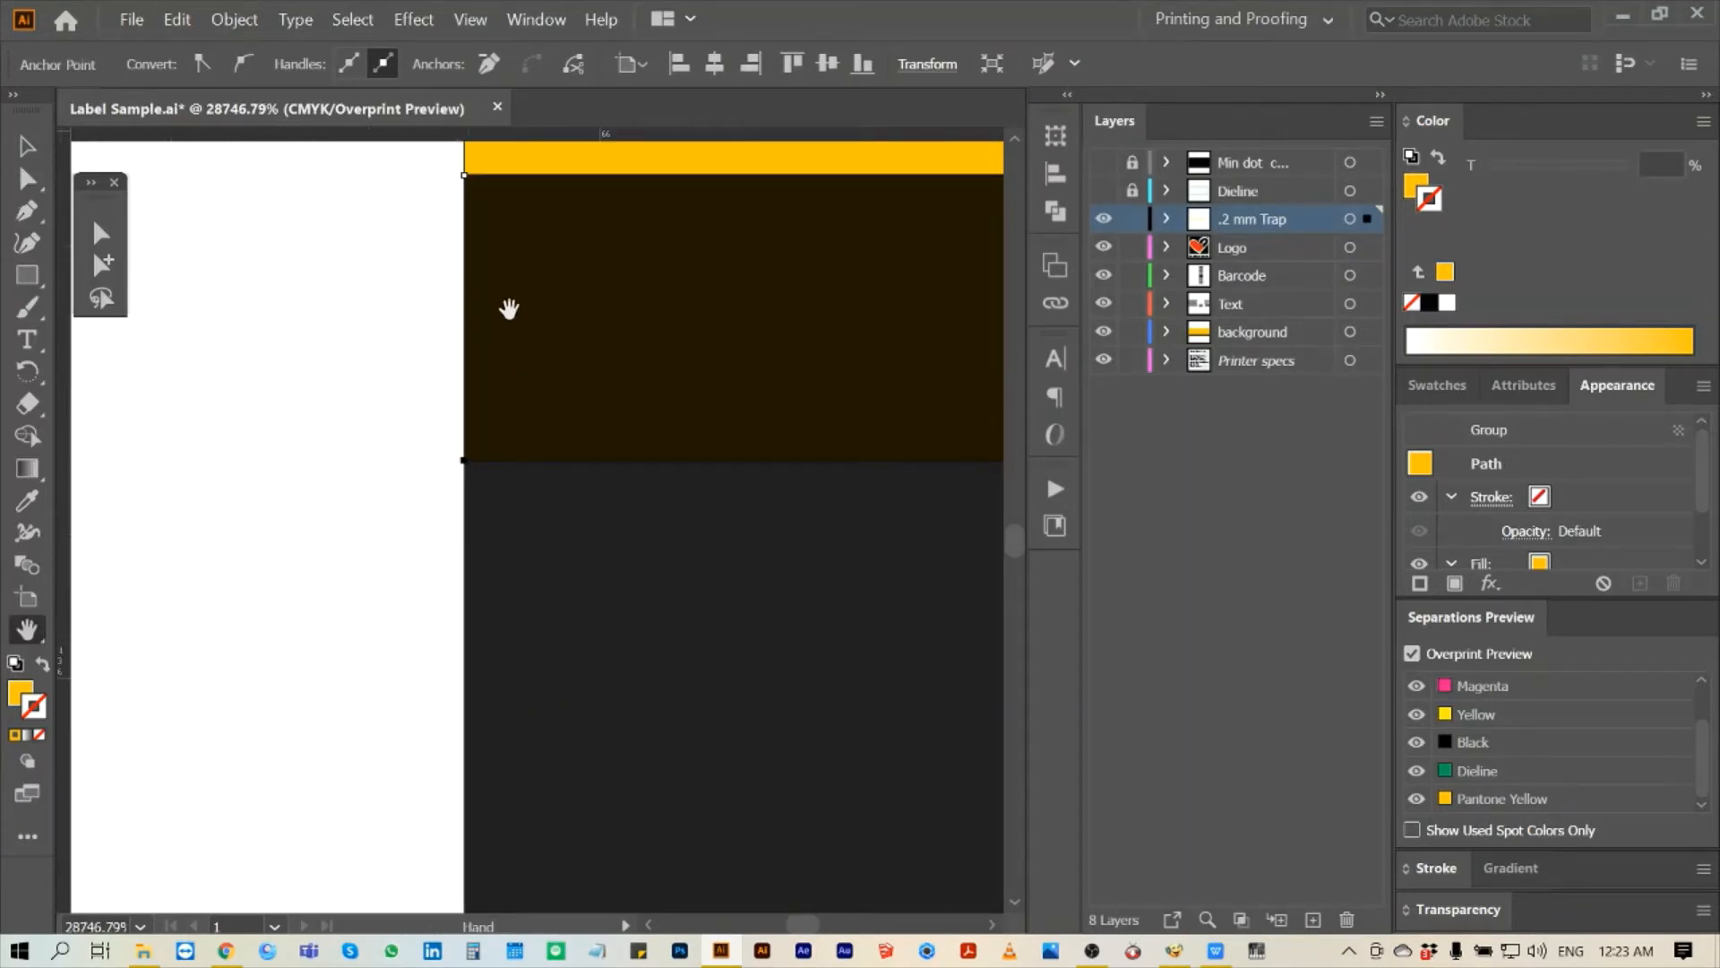
pyautogui.moveTo(509, 308); pyautogui.dragTo(451, 477)
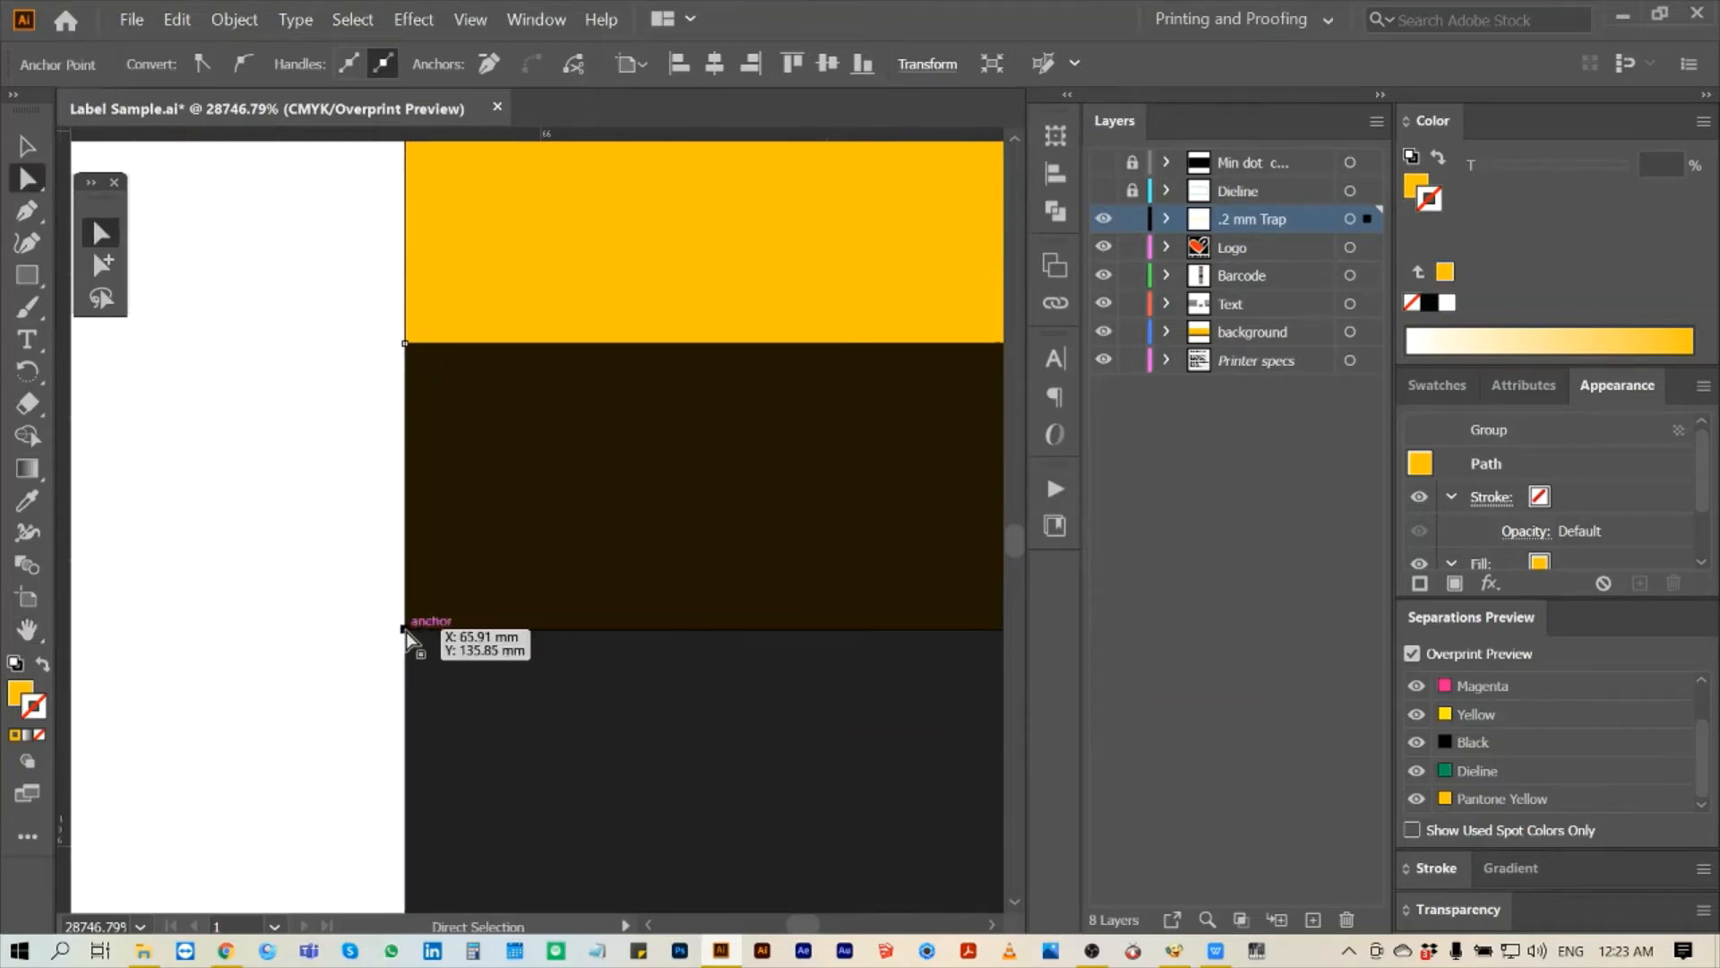
pyautogui.press('Right')
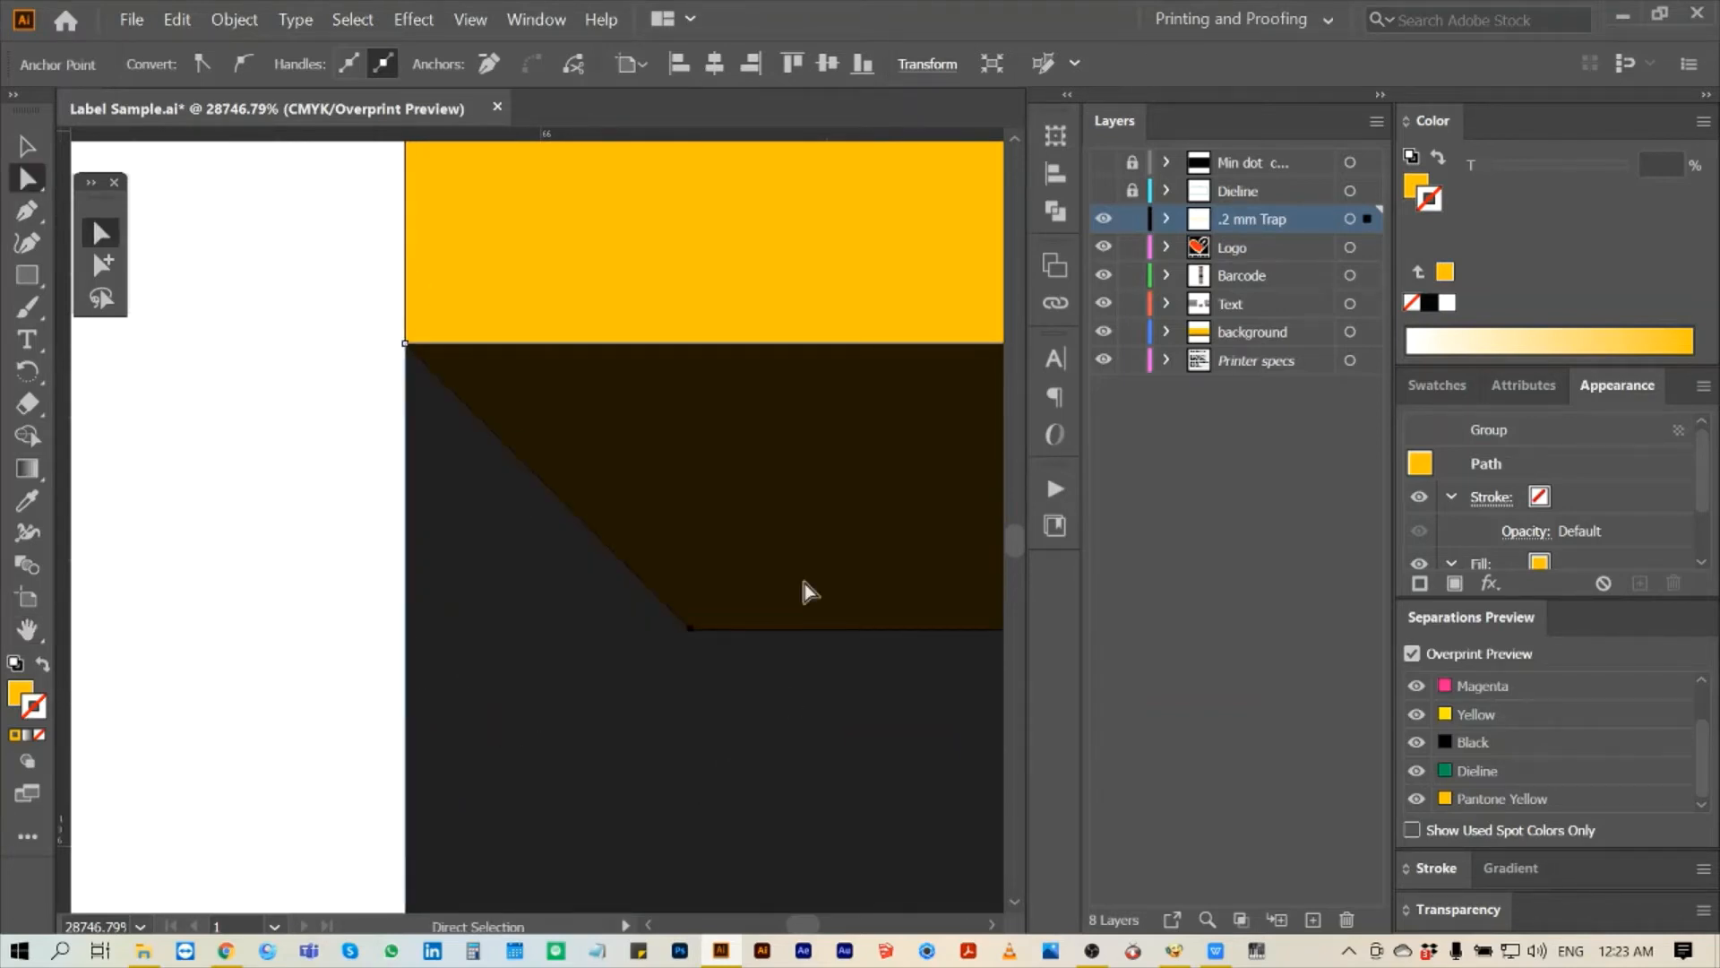
pyautogui.hotkey('ctrl', 'shift', 'a')
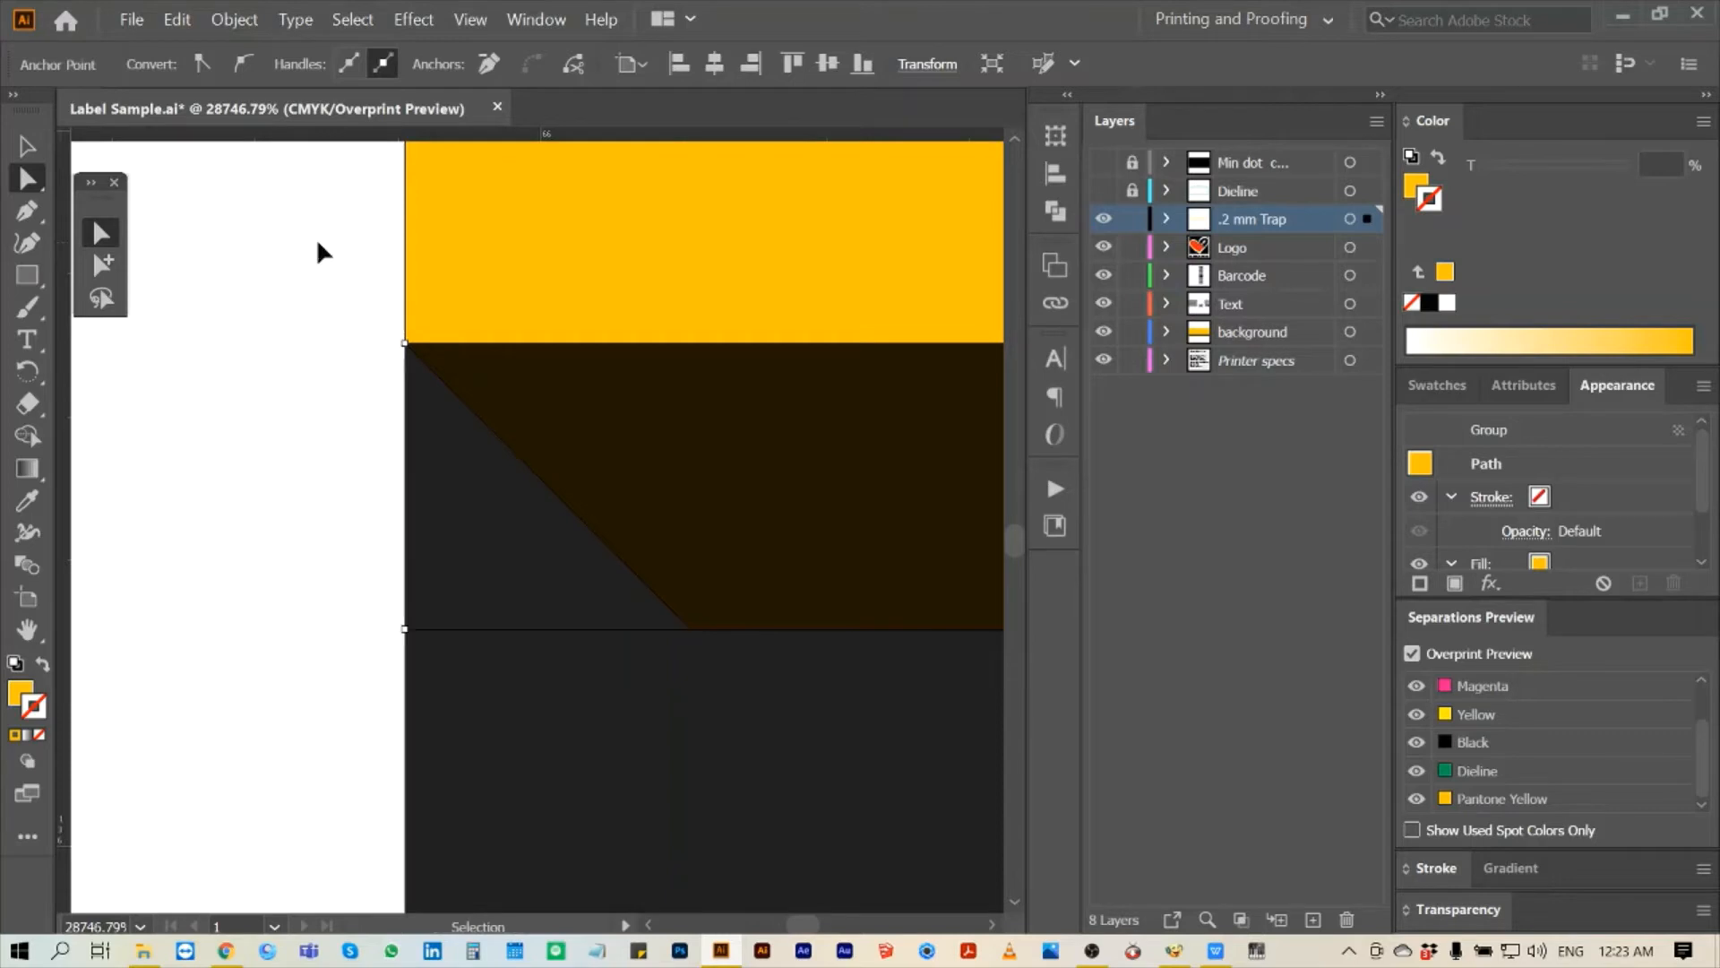
# - Add an anchor point on the trap strip's right edge where the yellow background meets the black bar
pyautogui.hotkey('ctrl', '0')
pyautogui.press('z')
pyautogui.moveTo(833, 577); pyautogui.dragTo(875, 607)
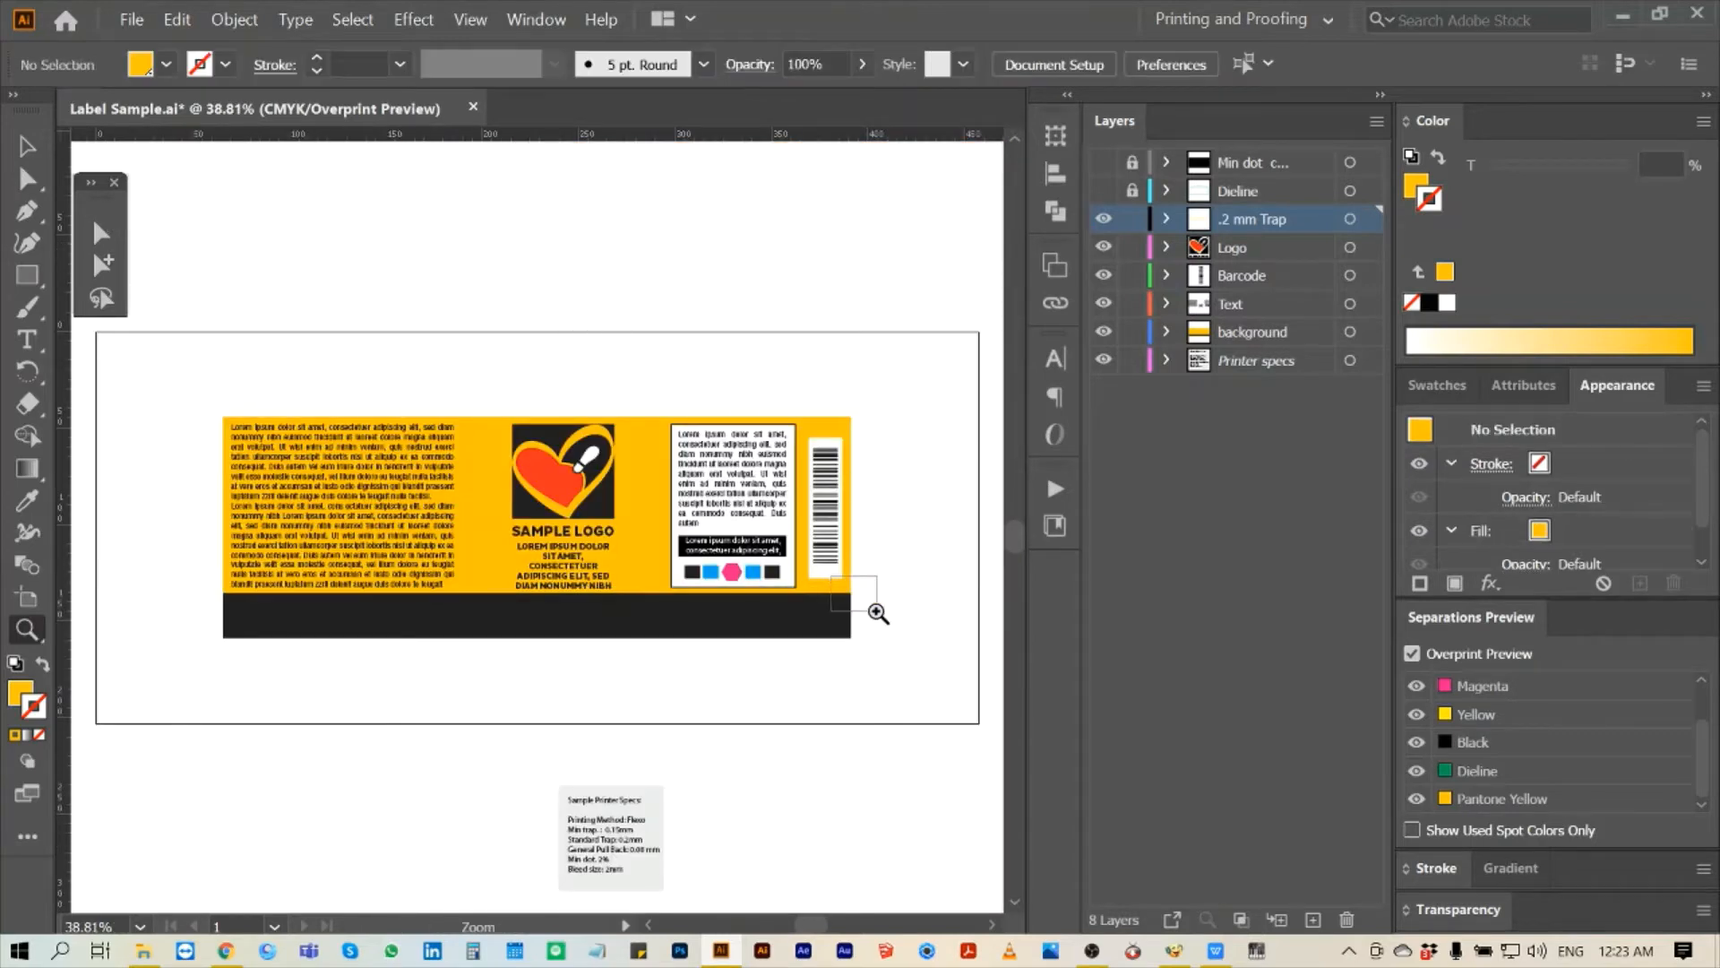
pyautogui.moveTo(477, 507); pyautogui.dragTo(519, 541)
pyautogui.moveTo(389, 468); pyautogui.dragTo(514, 615)
pyautogui.press('h')
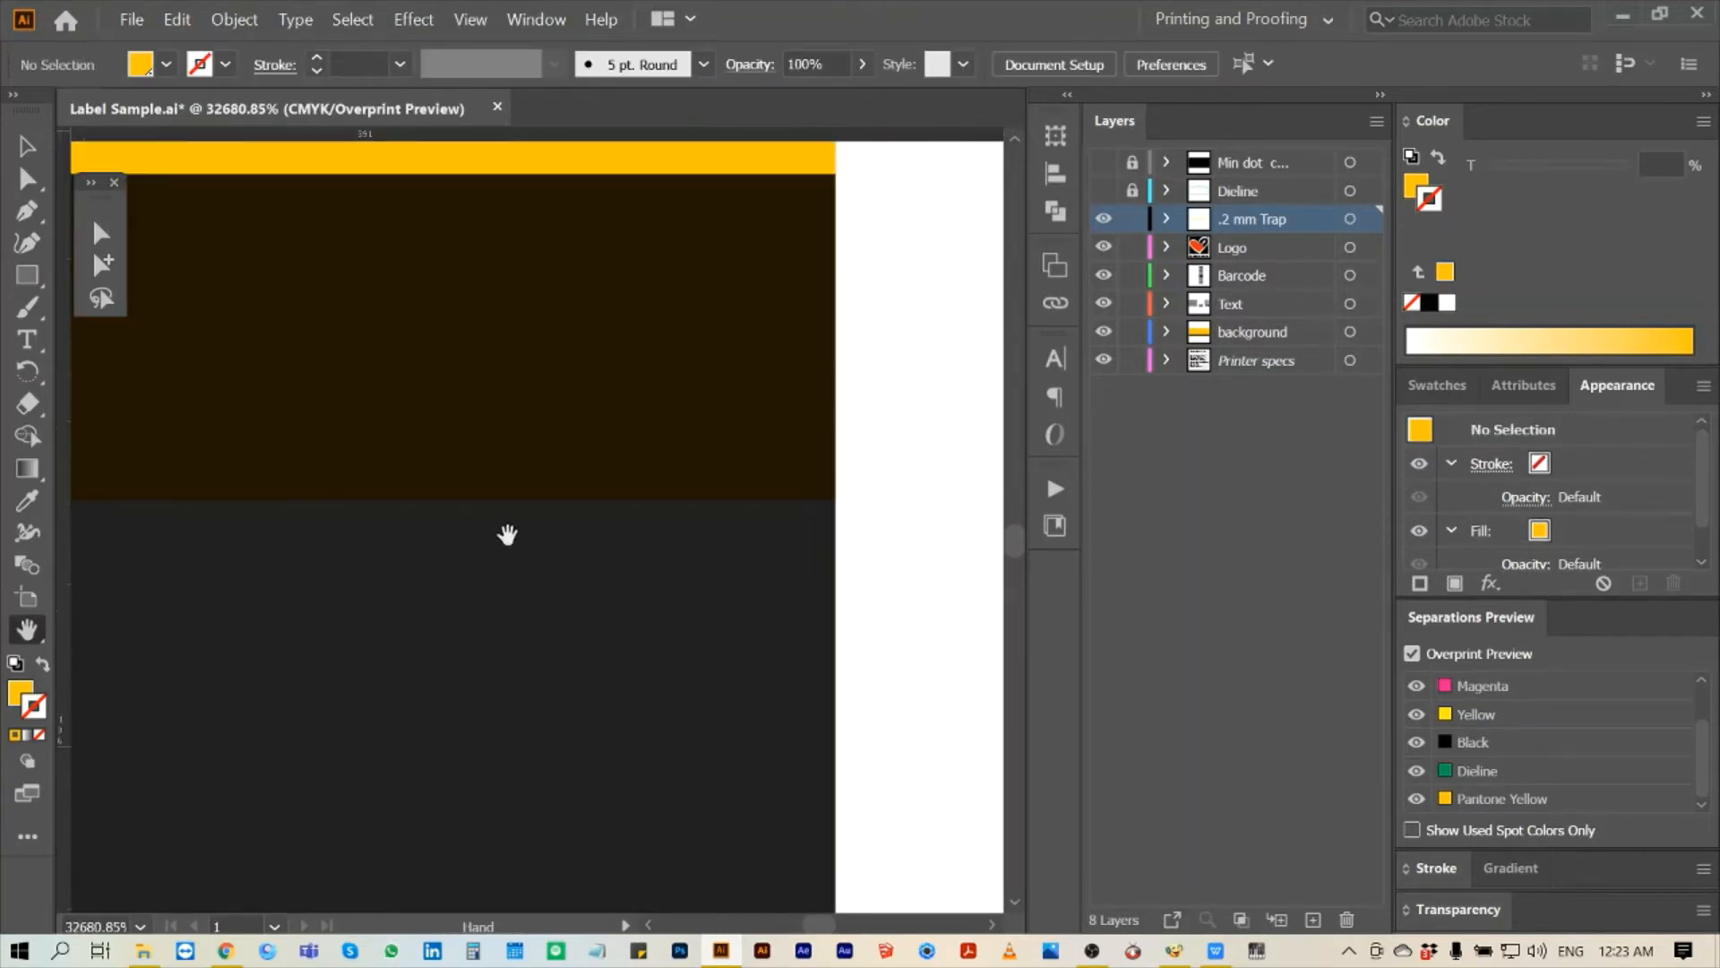
pyautogui.moveTo(495, 397); pyautogui.dragTo(487, 539)
pyautogui.click(103, 266)
pyautogui.click(682, 440)
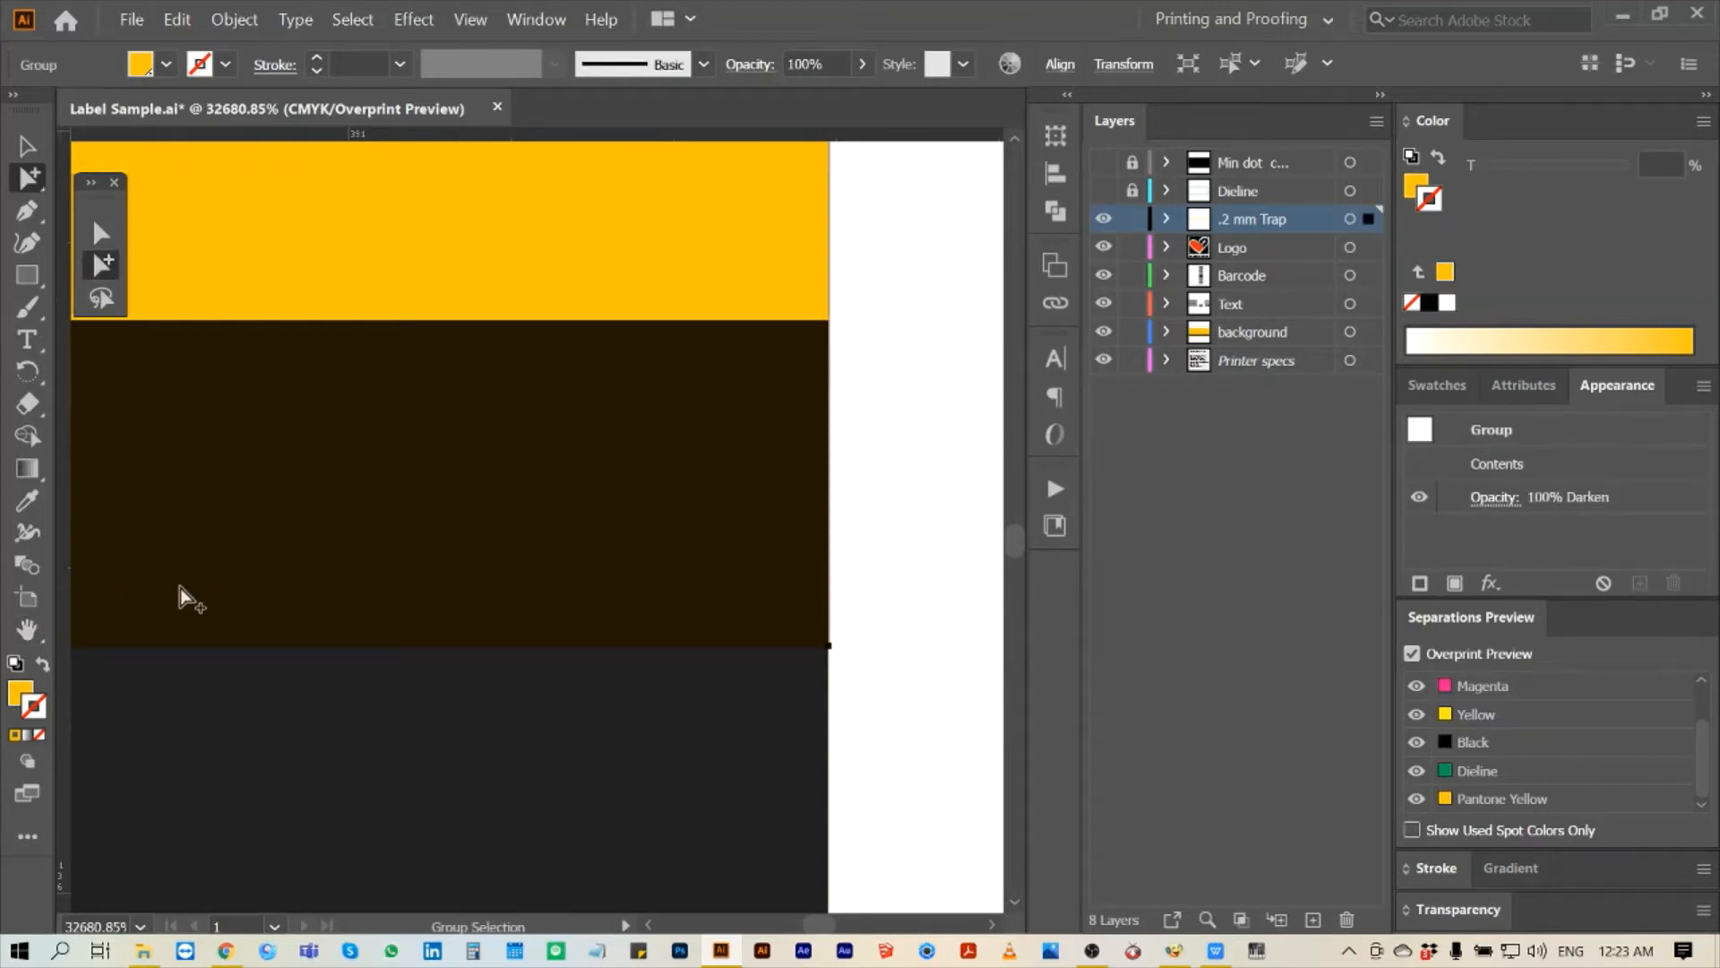
pyautogui.press('p')
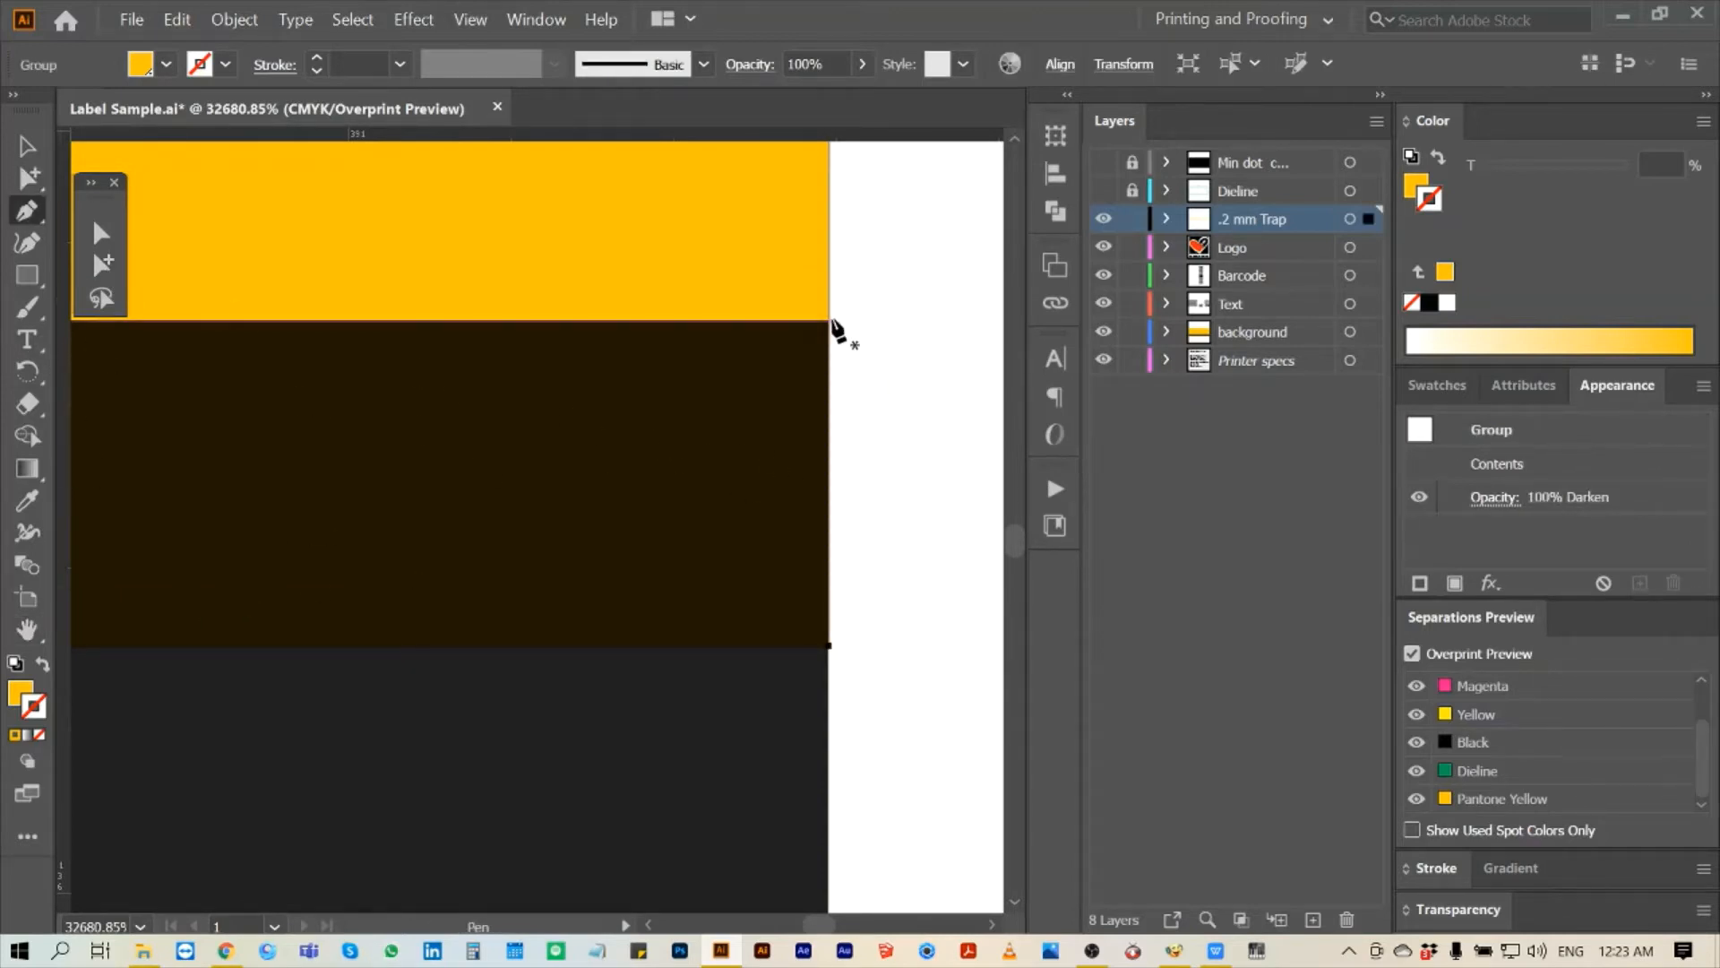
pyautogui.click(831, 320)
pyautogui.press('a')
pyautogui.press('Delete')
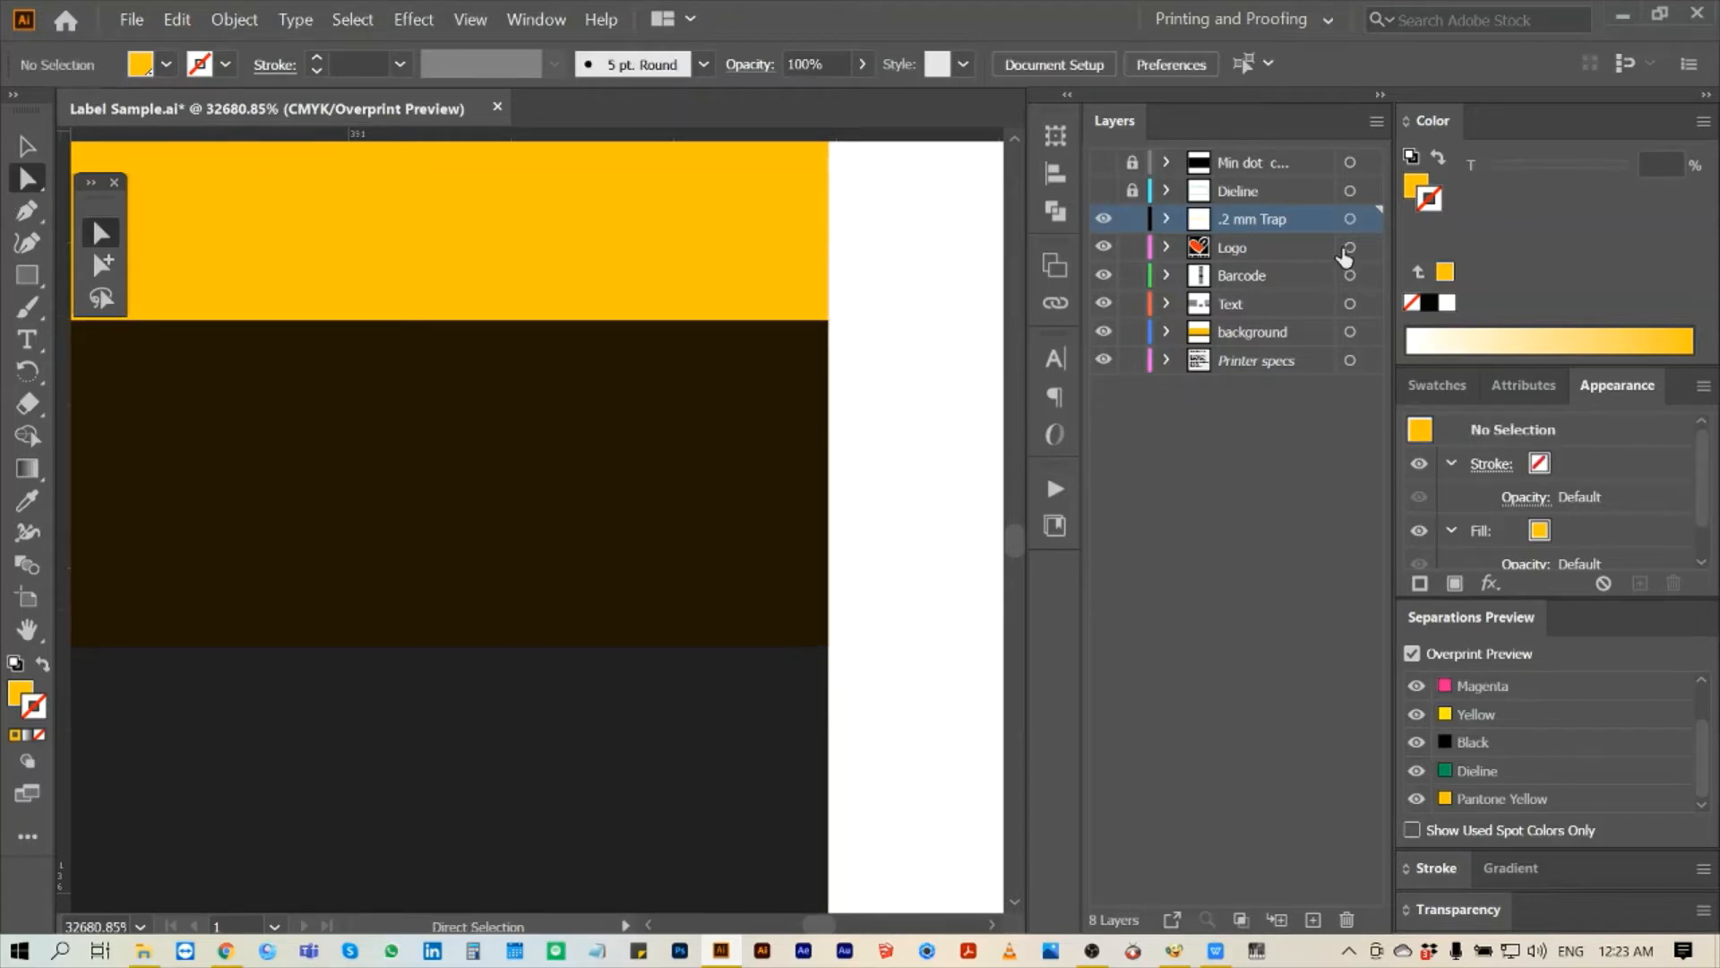
pyautogui.click(1350, 220)
pyautogui.press('p')
pyautogui.click(829, 322)
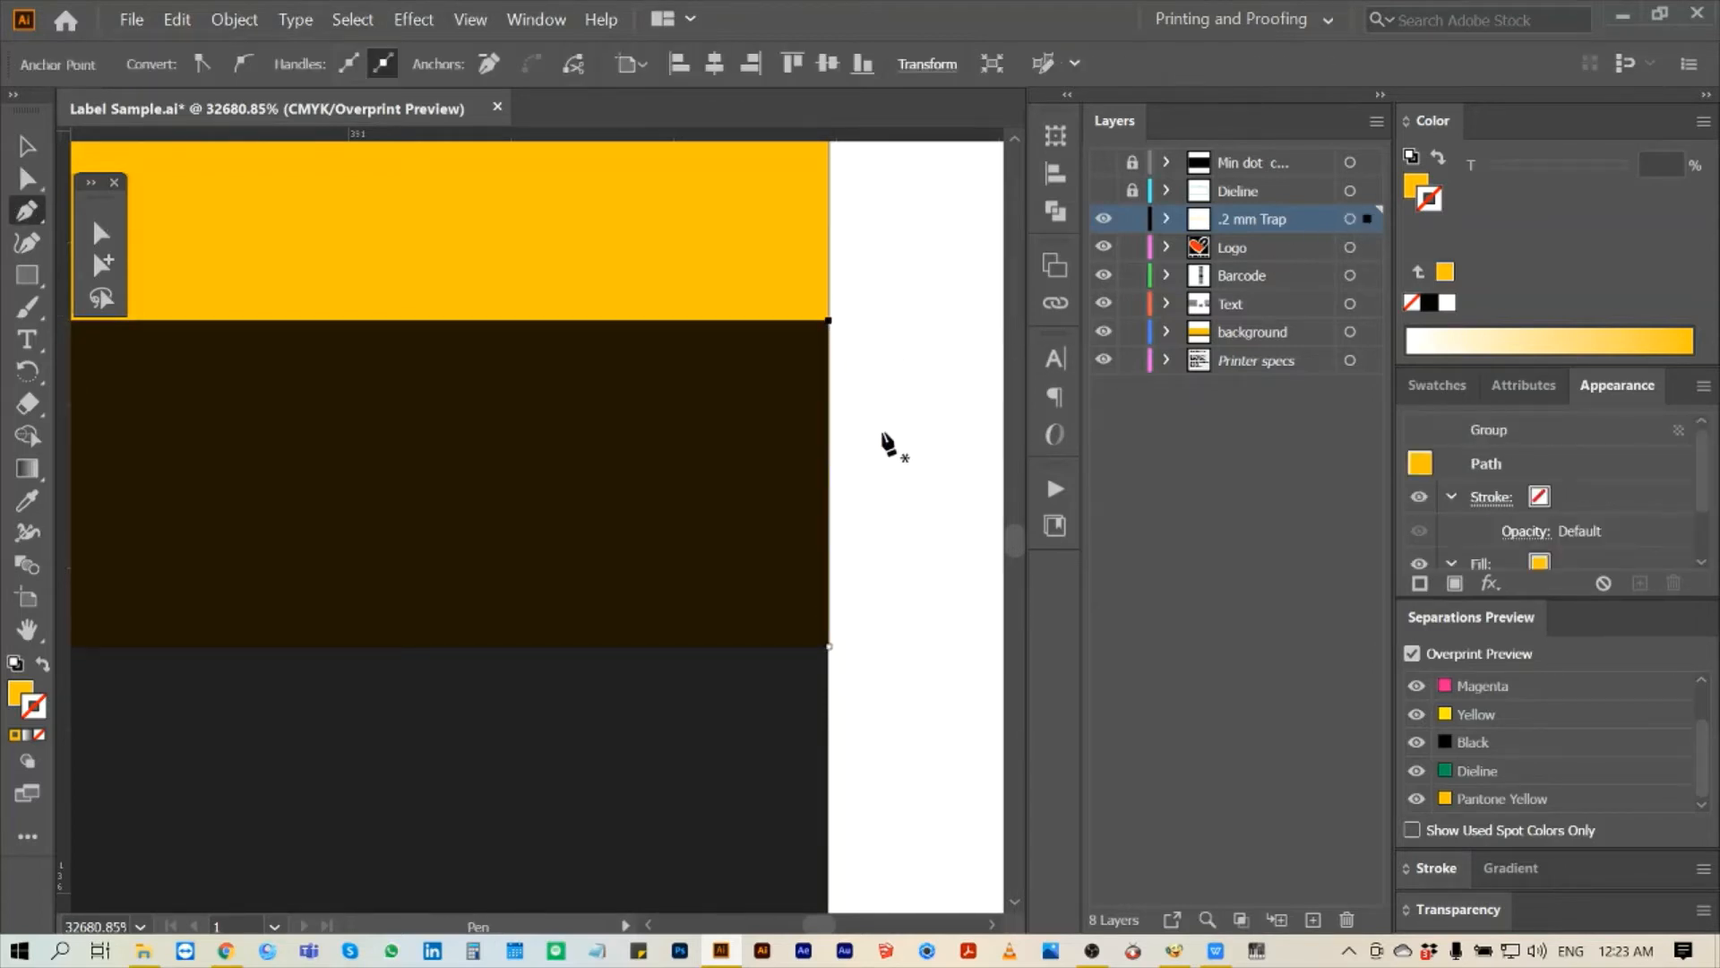
# - Nudge the trap strip's lower-right anchor point one 0.2 mm increment to the left to angle its end, and deselect the strip
pyautogui.press('a')
pyautogui.click(831, 647)
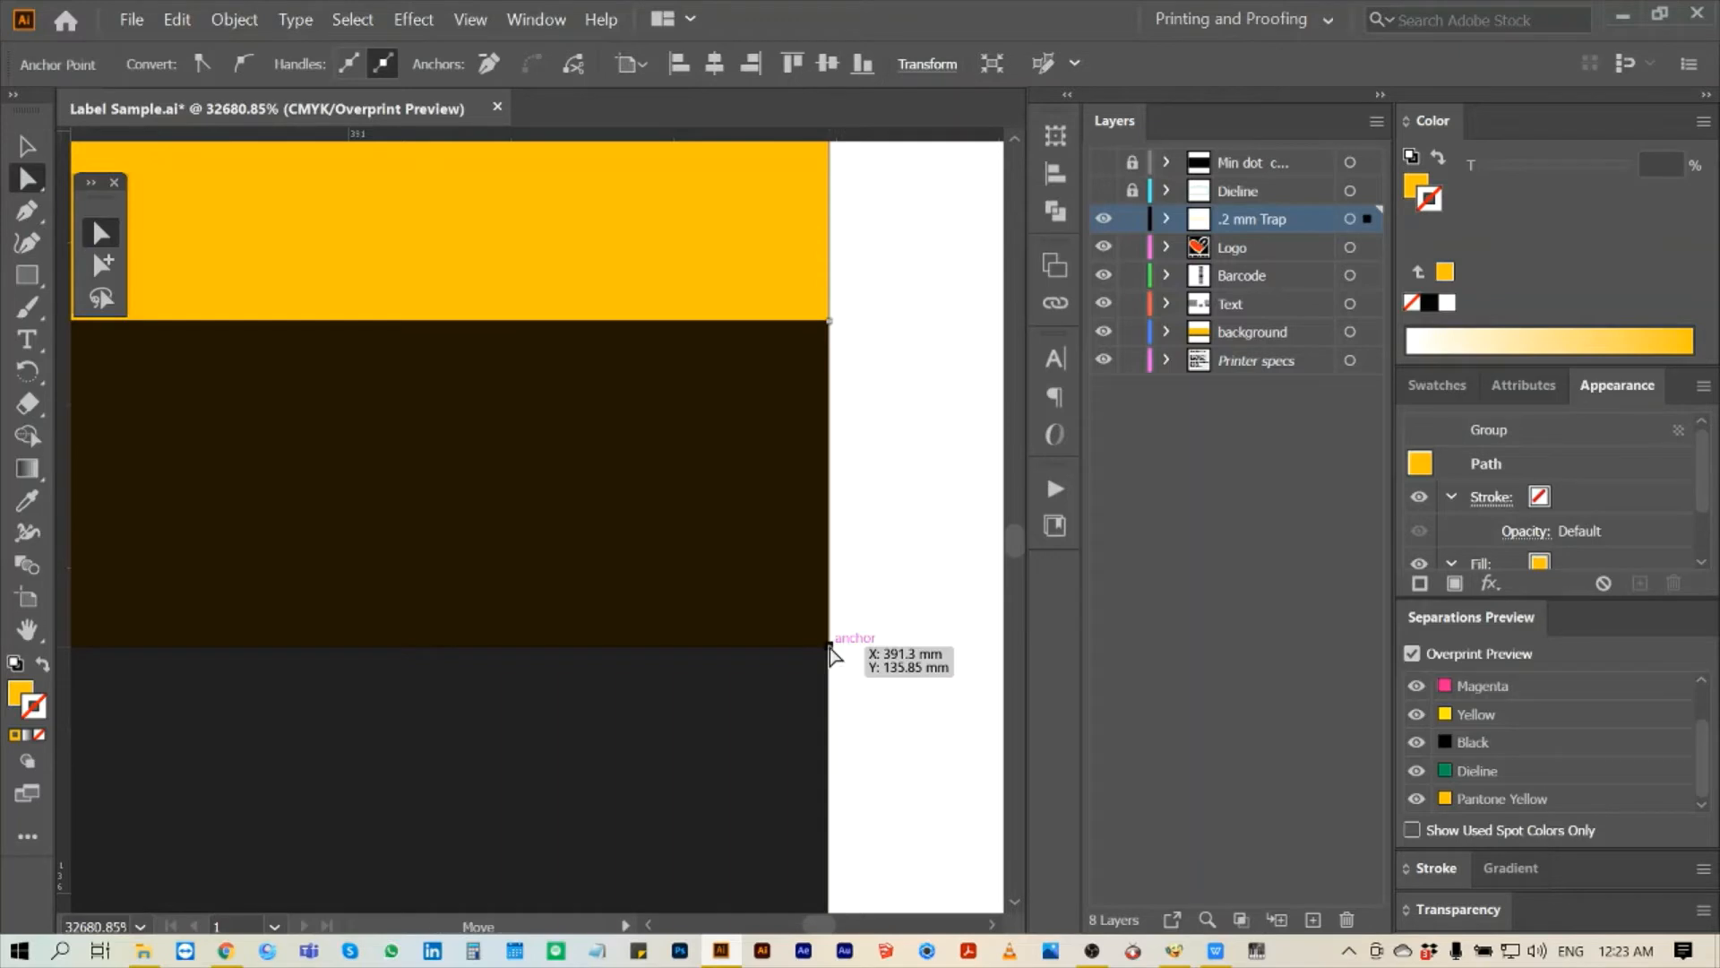
pyautogui.press('Left')
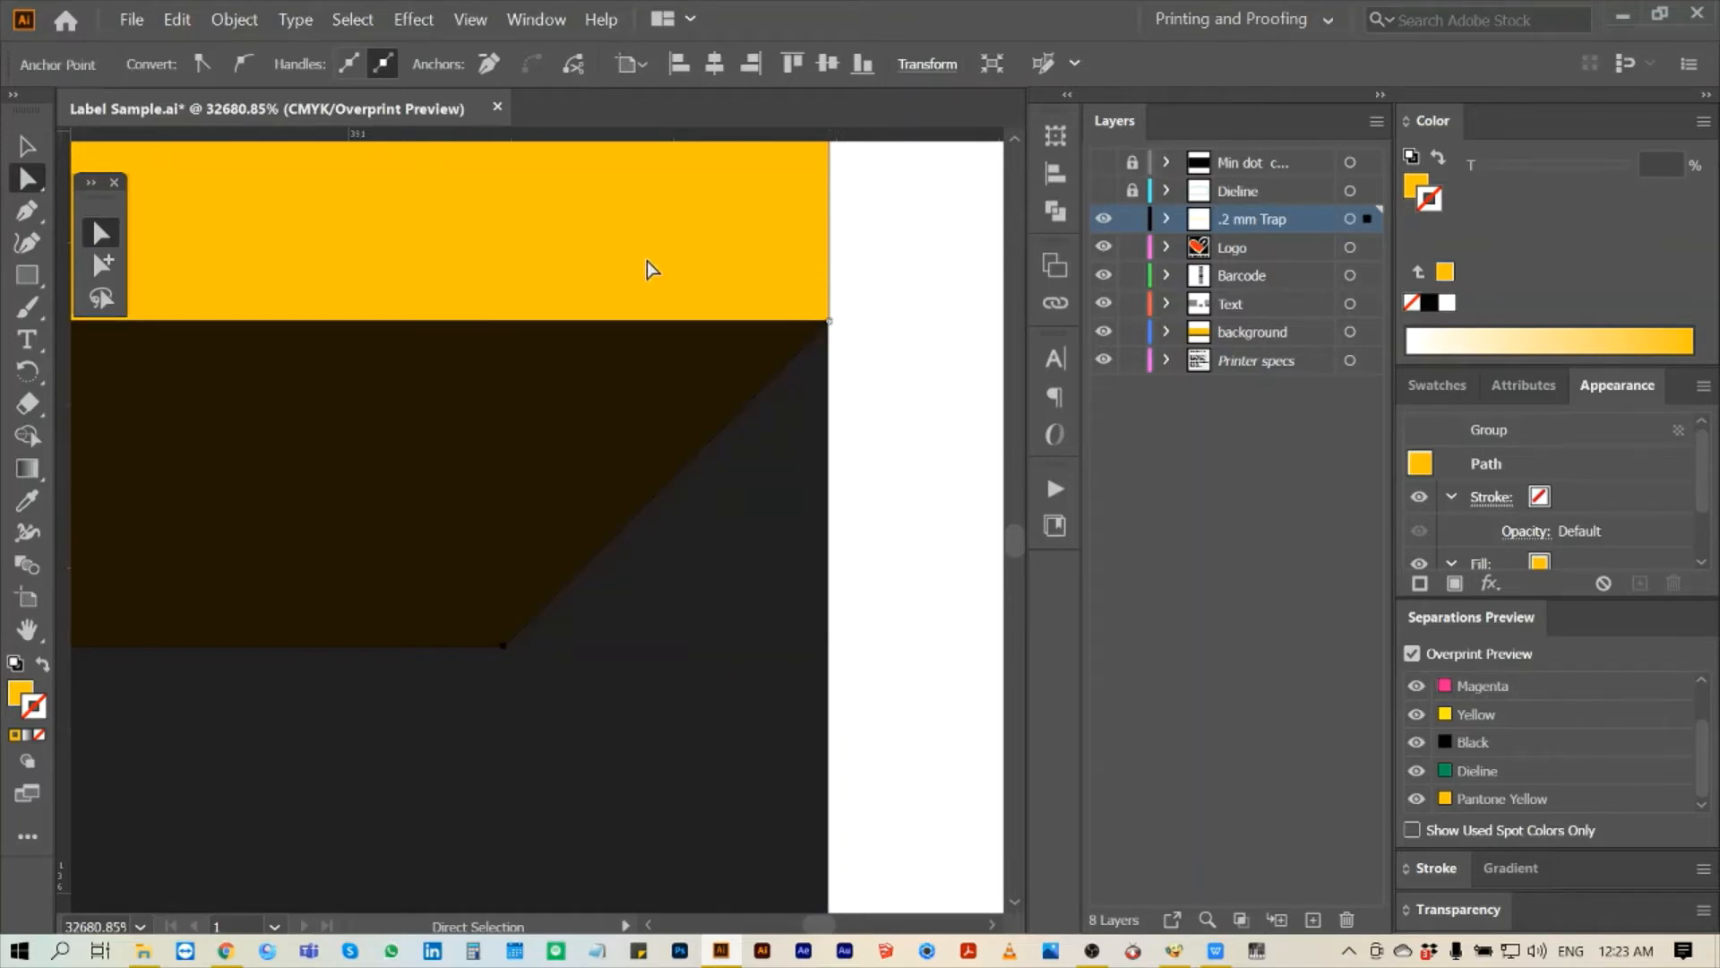
pyautogui.hotkey('ctrl', '0')
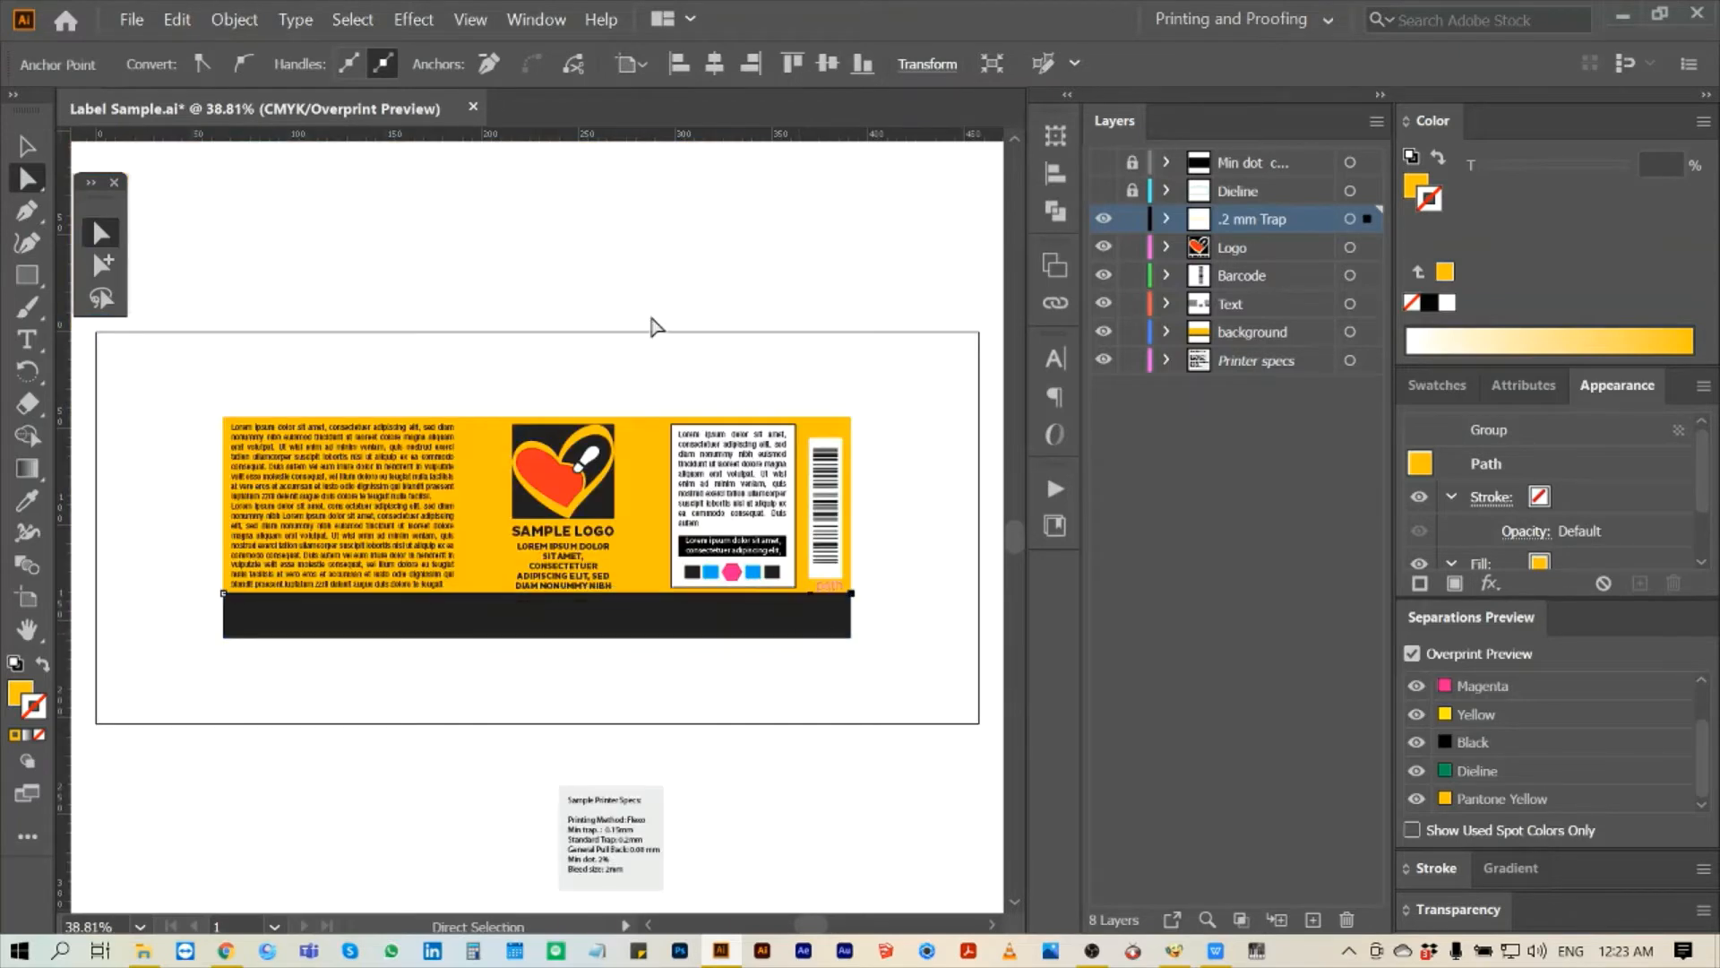
pyautogui.press('alt')
pyautogui.click(585, 268)
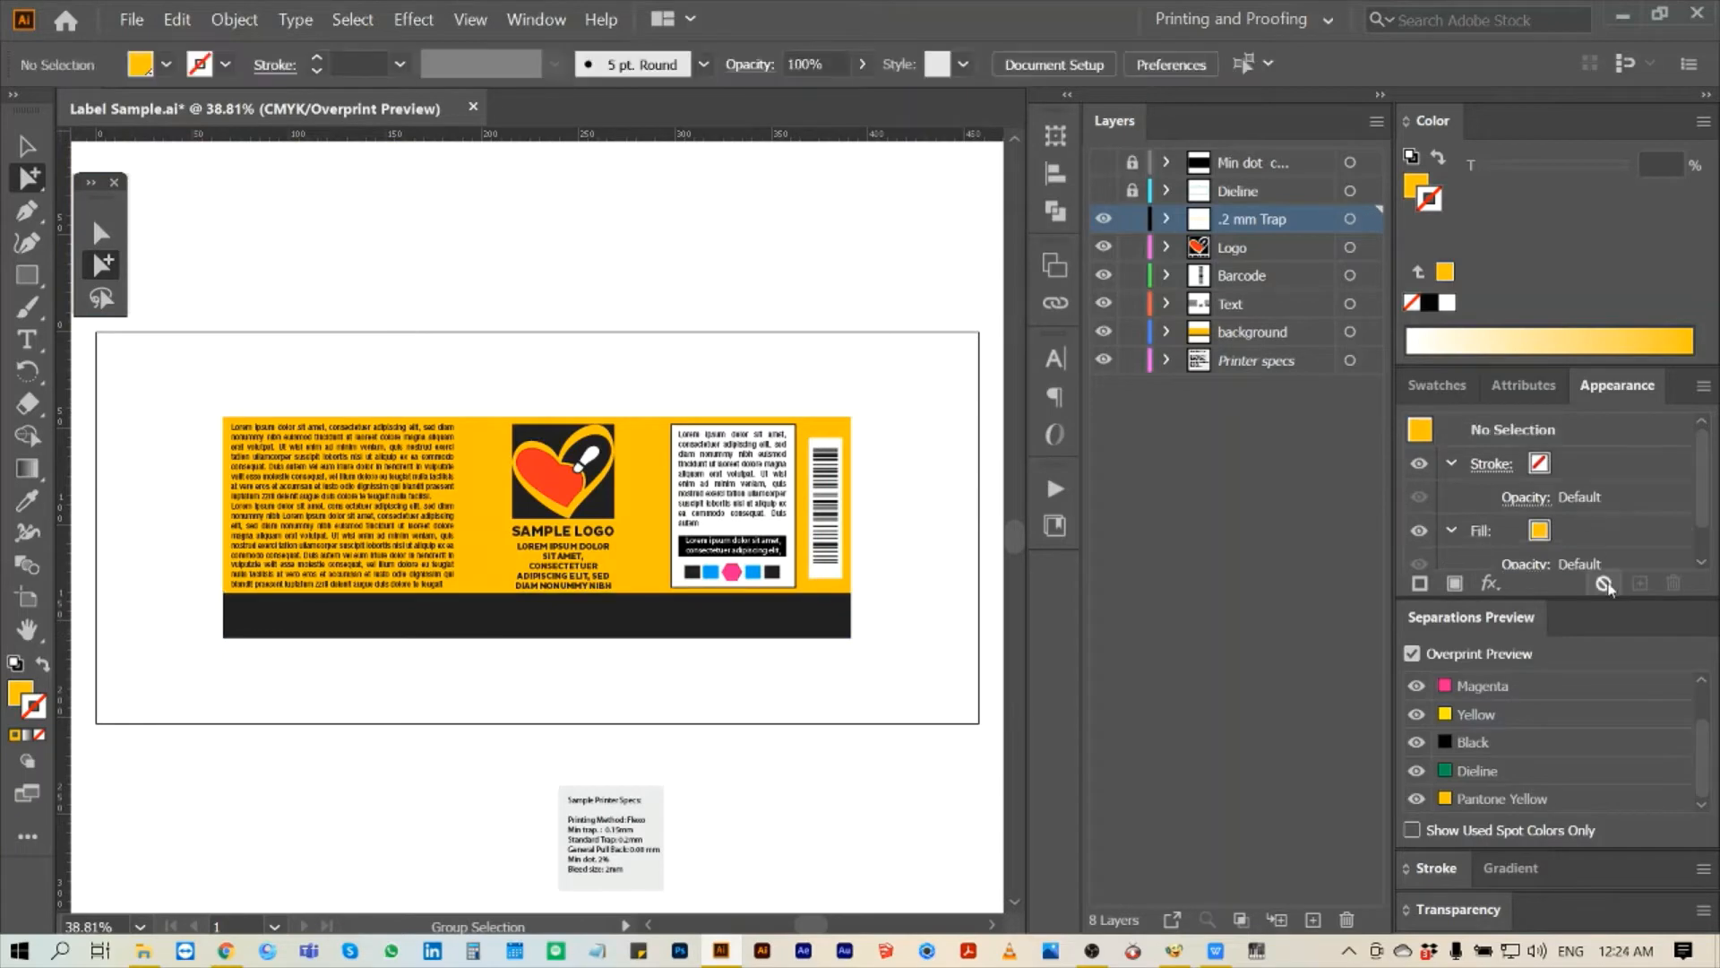
# - Check the cyan, magenta, yellow and black separations one at a time, and restore the display of all plates
pyautogui.click(1500, 742)
pyautogui.click(1497, 736)
pyautogui.scroll(2, 1509, 735)
pyautogui.click(1505, 723)
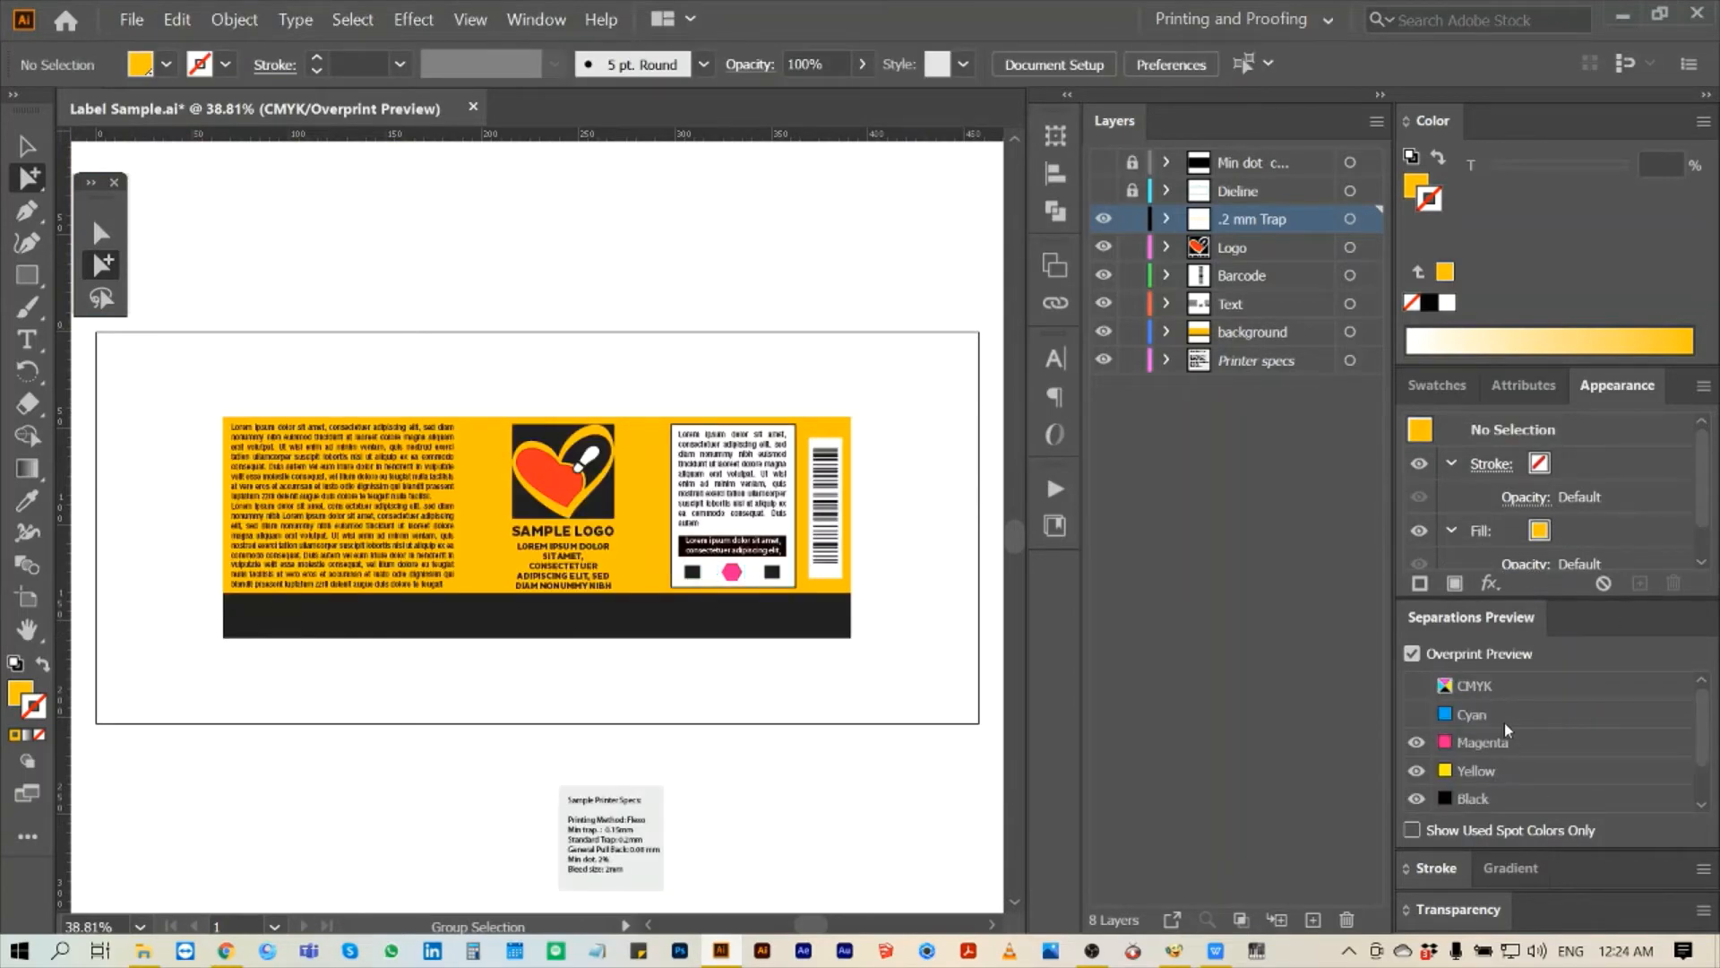
pyautogui.click(1503, 722)
pyautogui.keyDown('alt'); pyautogui.click(1504, 722); pyautogui.keyUp('alt')
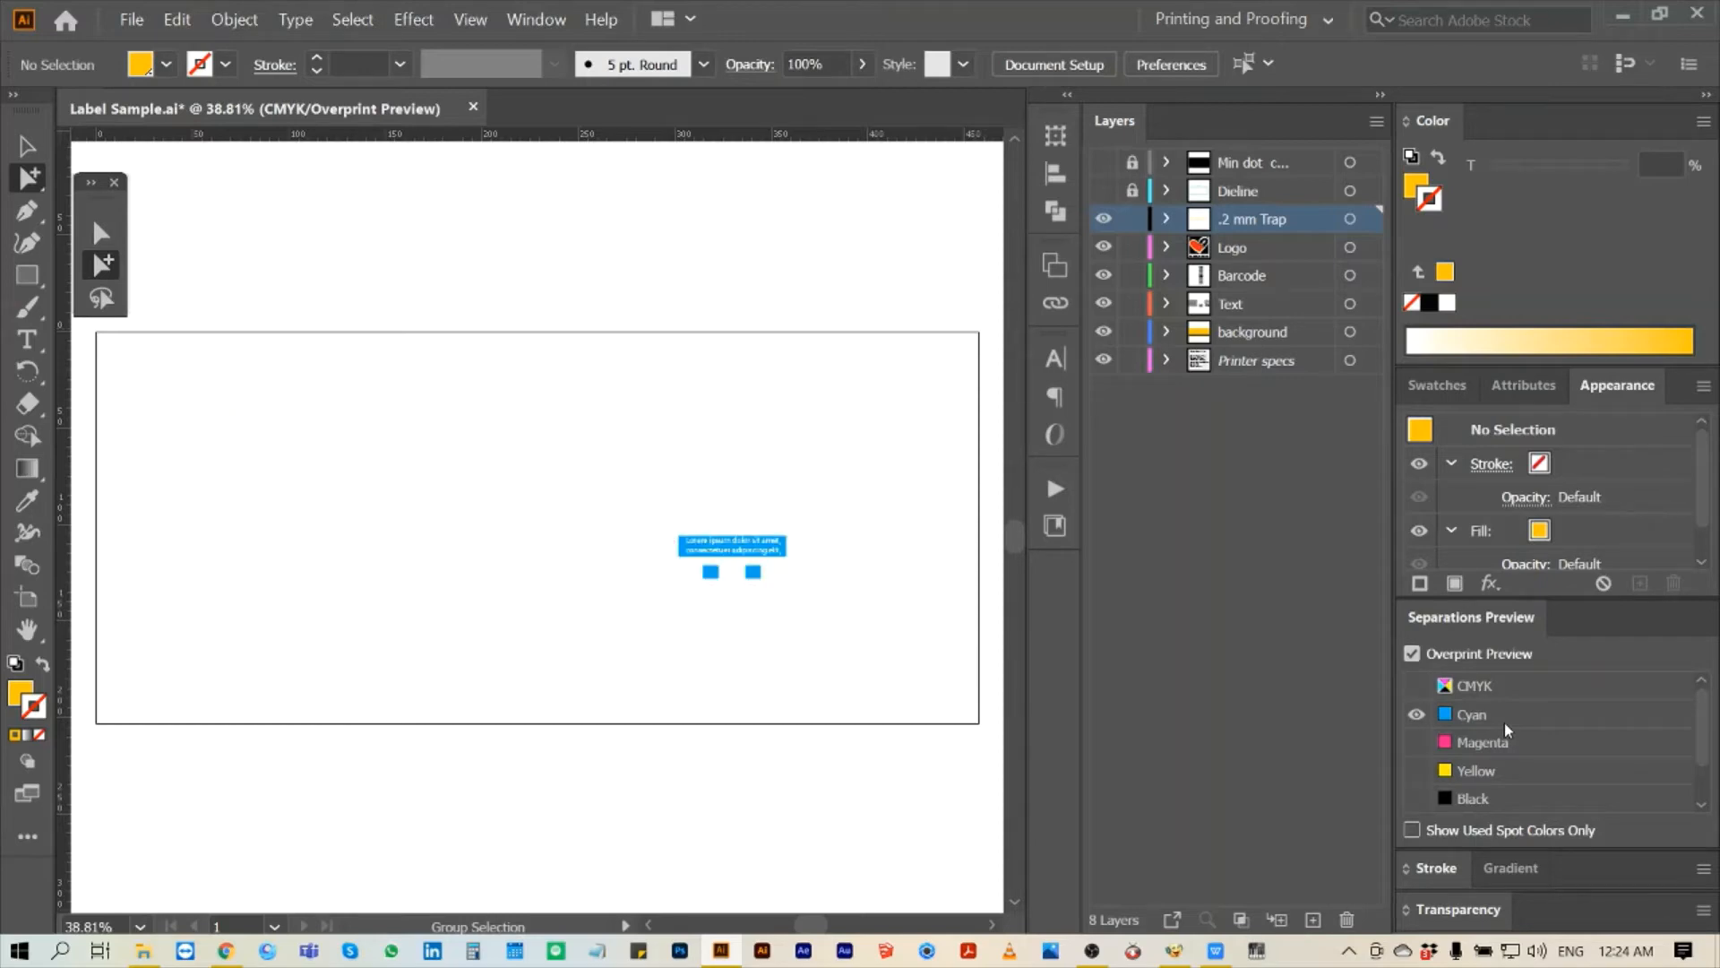
pyautogui.keyDown('alt'); pyautogui.click(1504, 722); pyautogui.keyUp('alt')
pyautogui.keyDown('alt'); pyautogui.click(1487, 743); pyautogui.keyUp('alt')
pyautogui.keyDown('alt'); pyautogui.click(1487, 744); pyautogui.keyUp('alt')
pyautogui.keyDown('alt'); pyautogui.click(1487, 766); pyautogui.keyUp('alt')
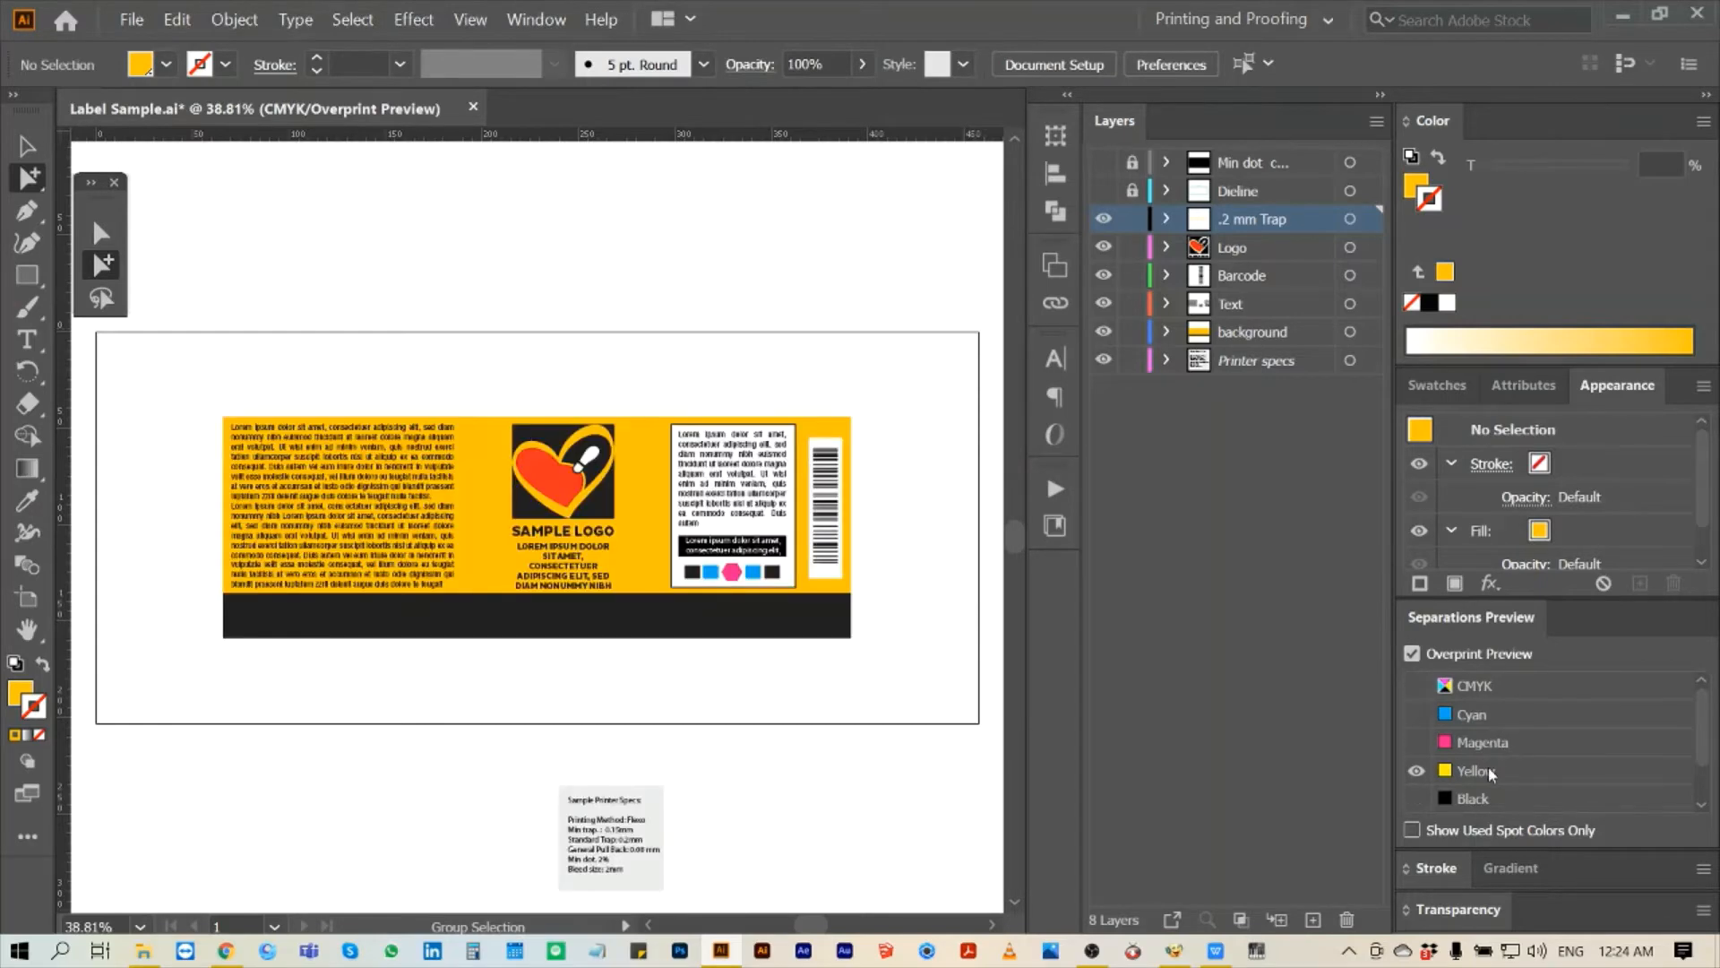
pyautogui.keyDown('alt'); pyautogui.click(1487, 766); pyautogui.keyUp('alt')
pyautogui.keyDown('alt'); pyautogui.click(1487, 798); pyautogui.keyUp('alt')
pyautogui.keyDown('alt'); pyautogui.click(1487, 798); pyautogui.keyUp('alt')
pyautogui.click(1254, 722)
pyautogui.scroll(-1, 1523, 742)
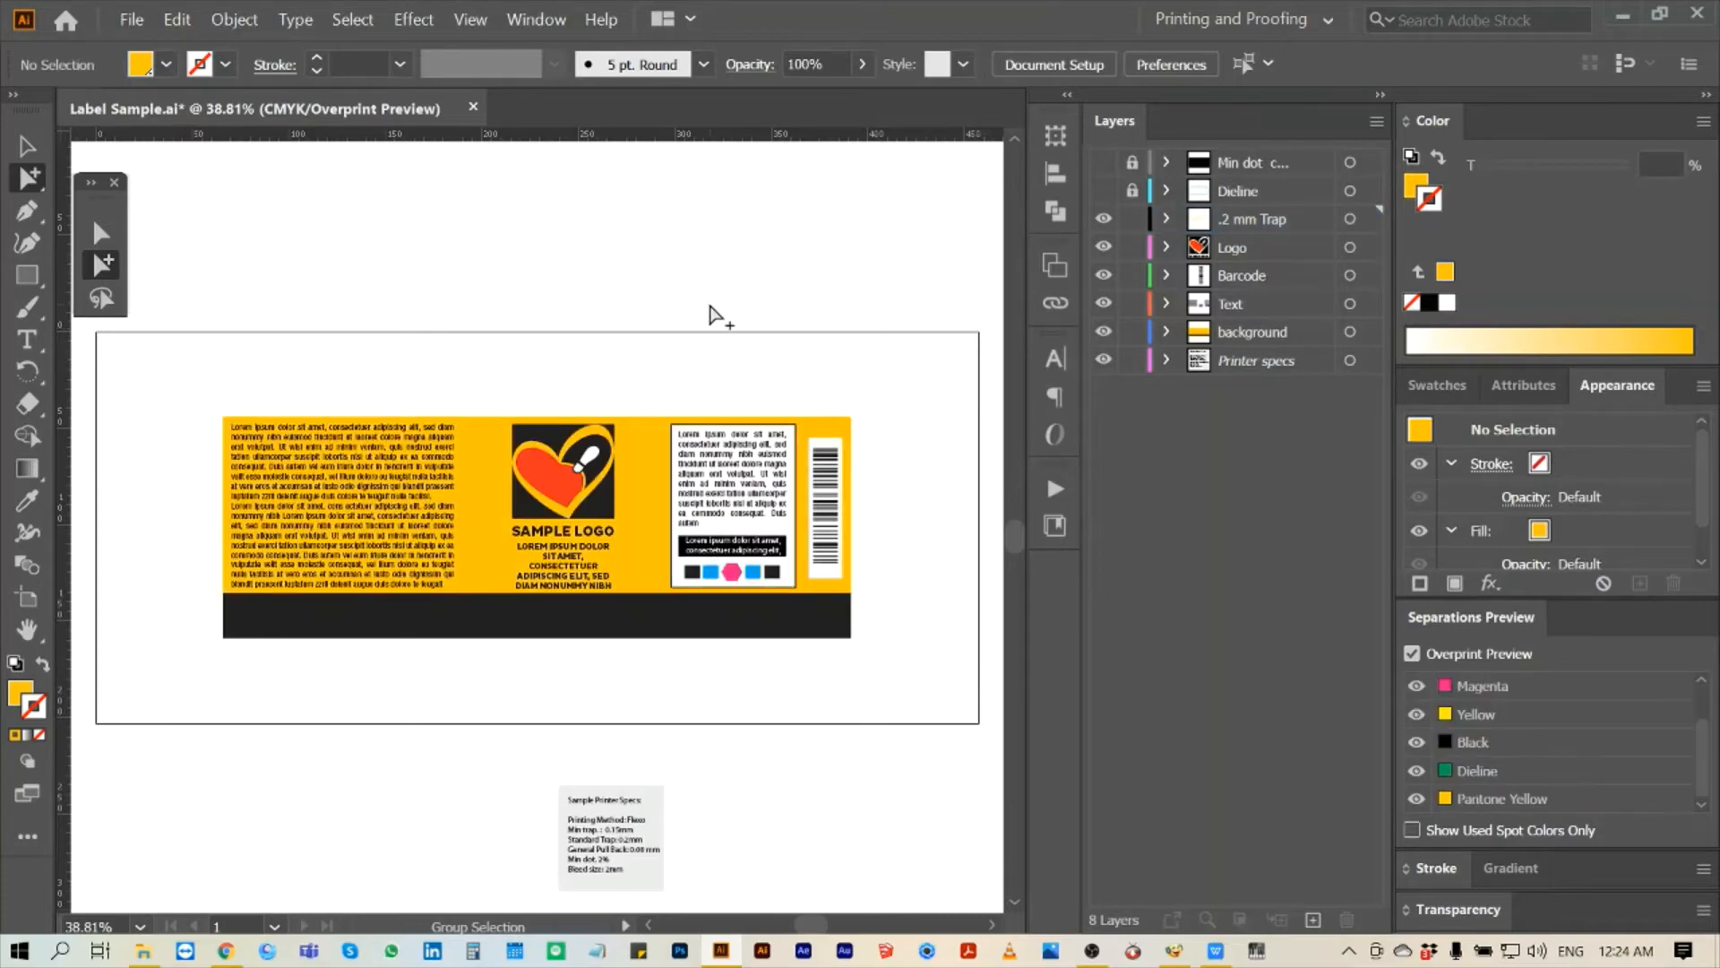
# - Lock the layers from .2 mm Trap down to background, and read the minimum dot requirement in the sample printer specs
pyautogui.moveTo(1133, 218); pyautogui.dragTo(1147, 397)
pyautogui.click(1133, 360)
pyautogui.press('z')
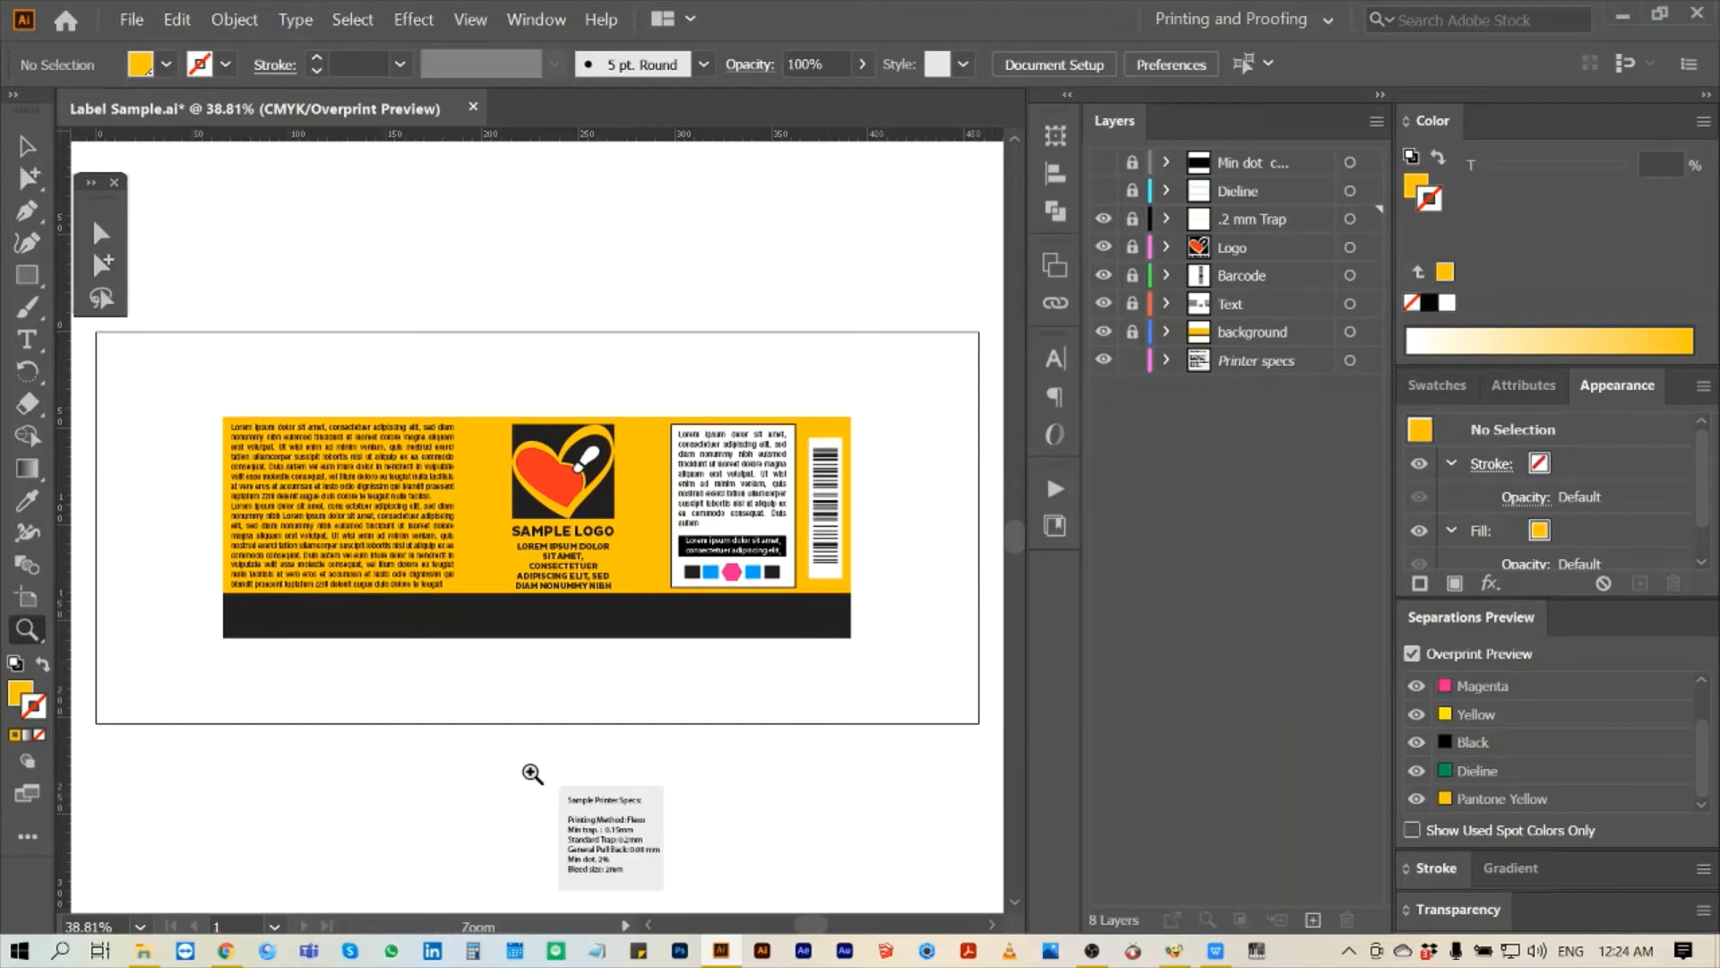
pyautogui.moveTo(532, 772); pyautogui.dragTo(688, 887)
pyautogui.press('t')
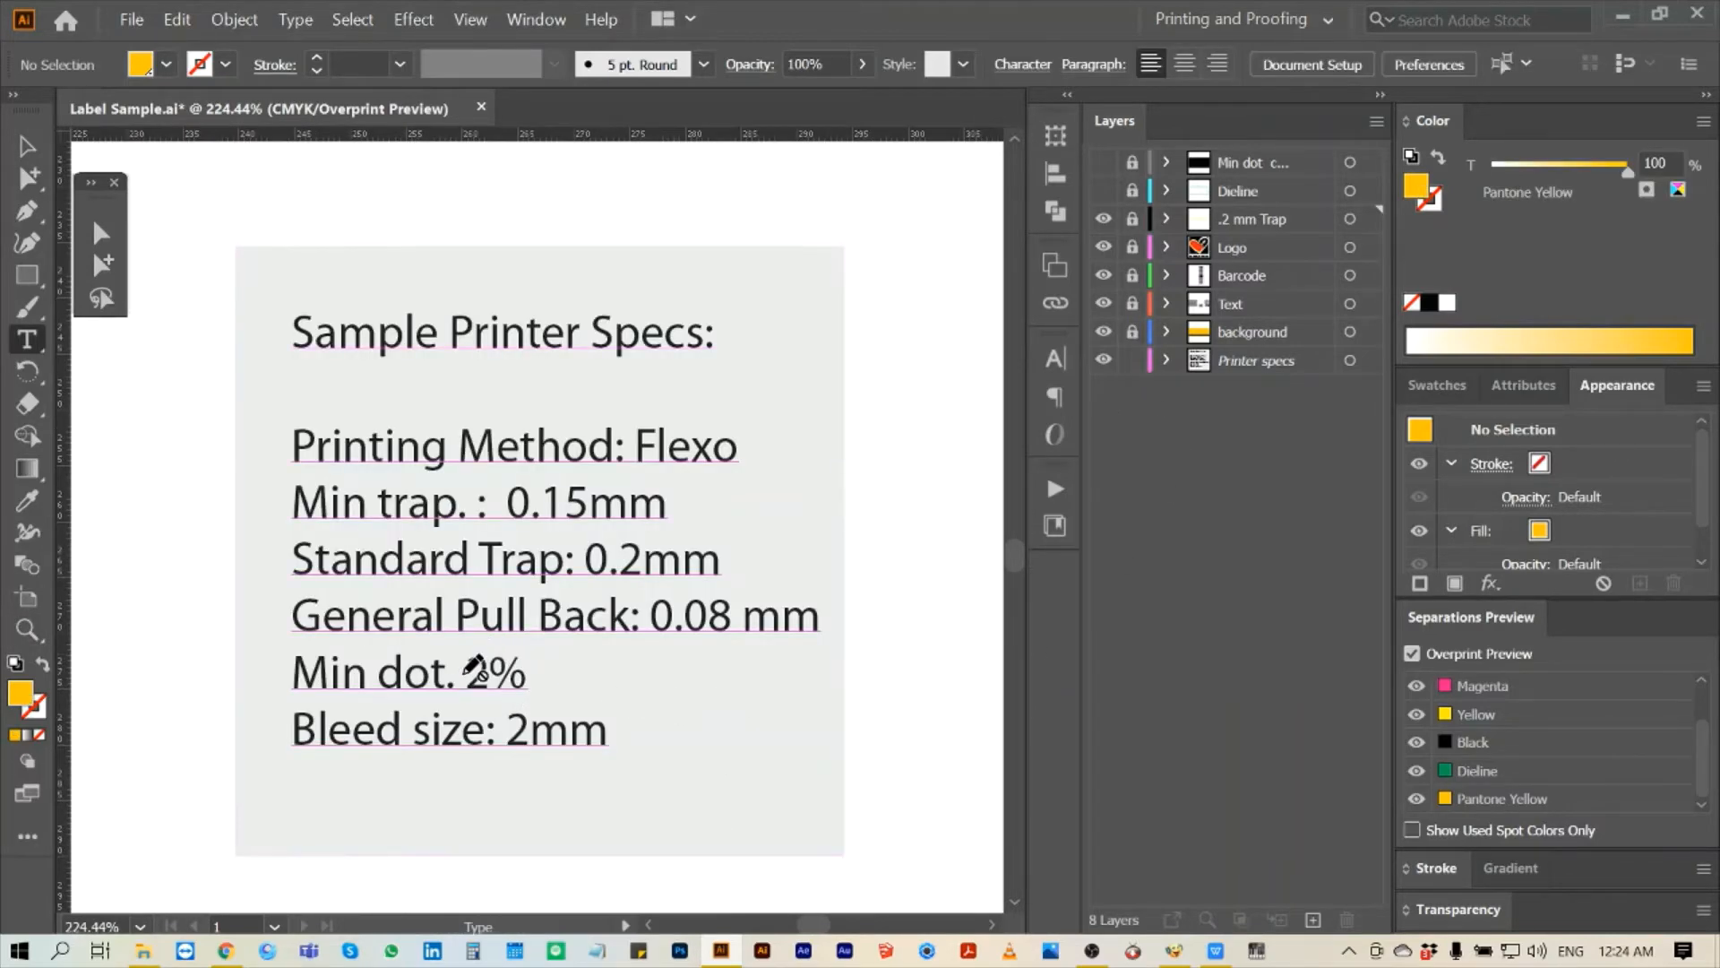
pyautogui.hotkey('ctrl', '0')
pyautogui.click(102, 264)
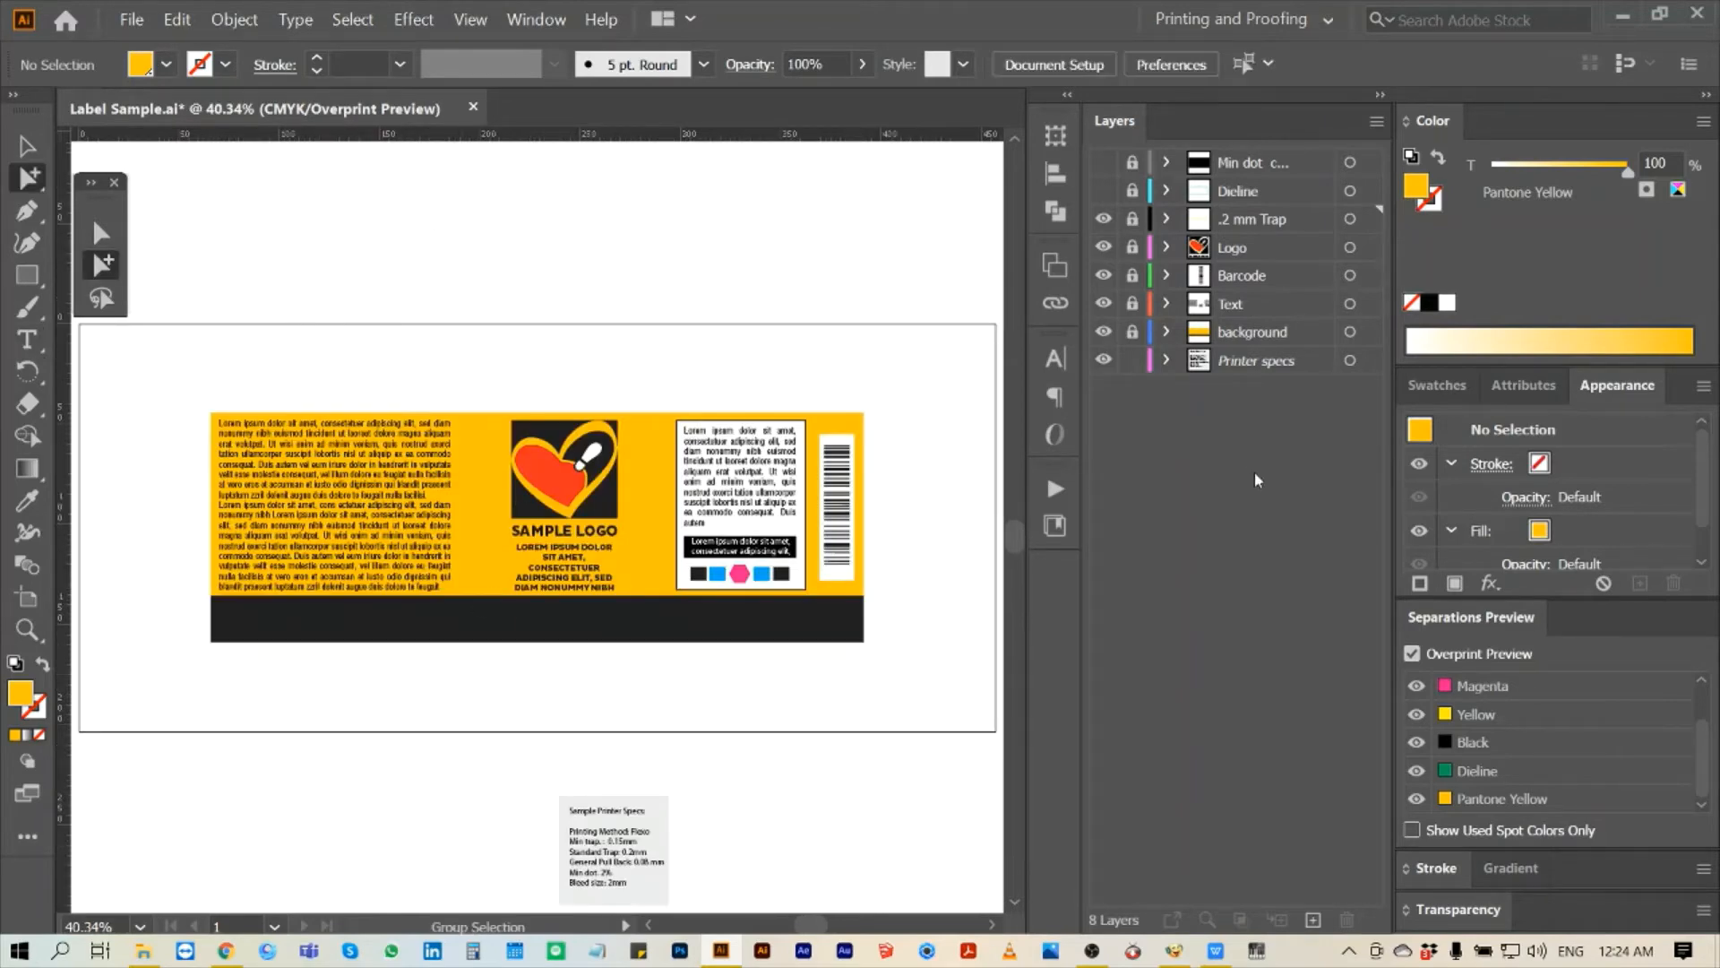
# - Show the Min dot layer and isolate the cyan separation to check the label for dots below the minimum
pyautogui.click(1103, 162)
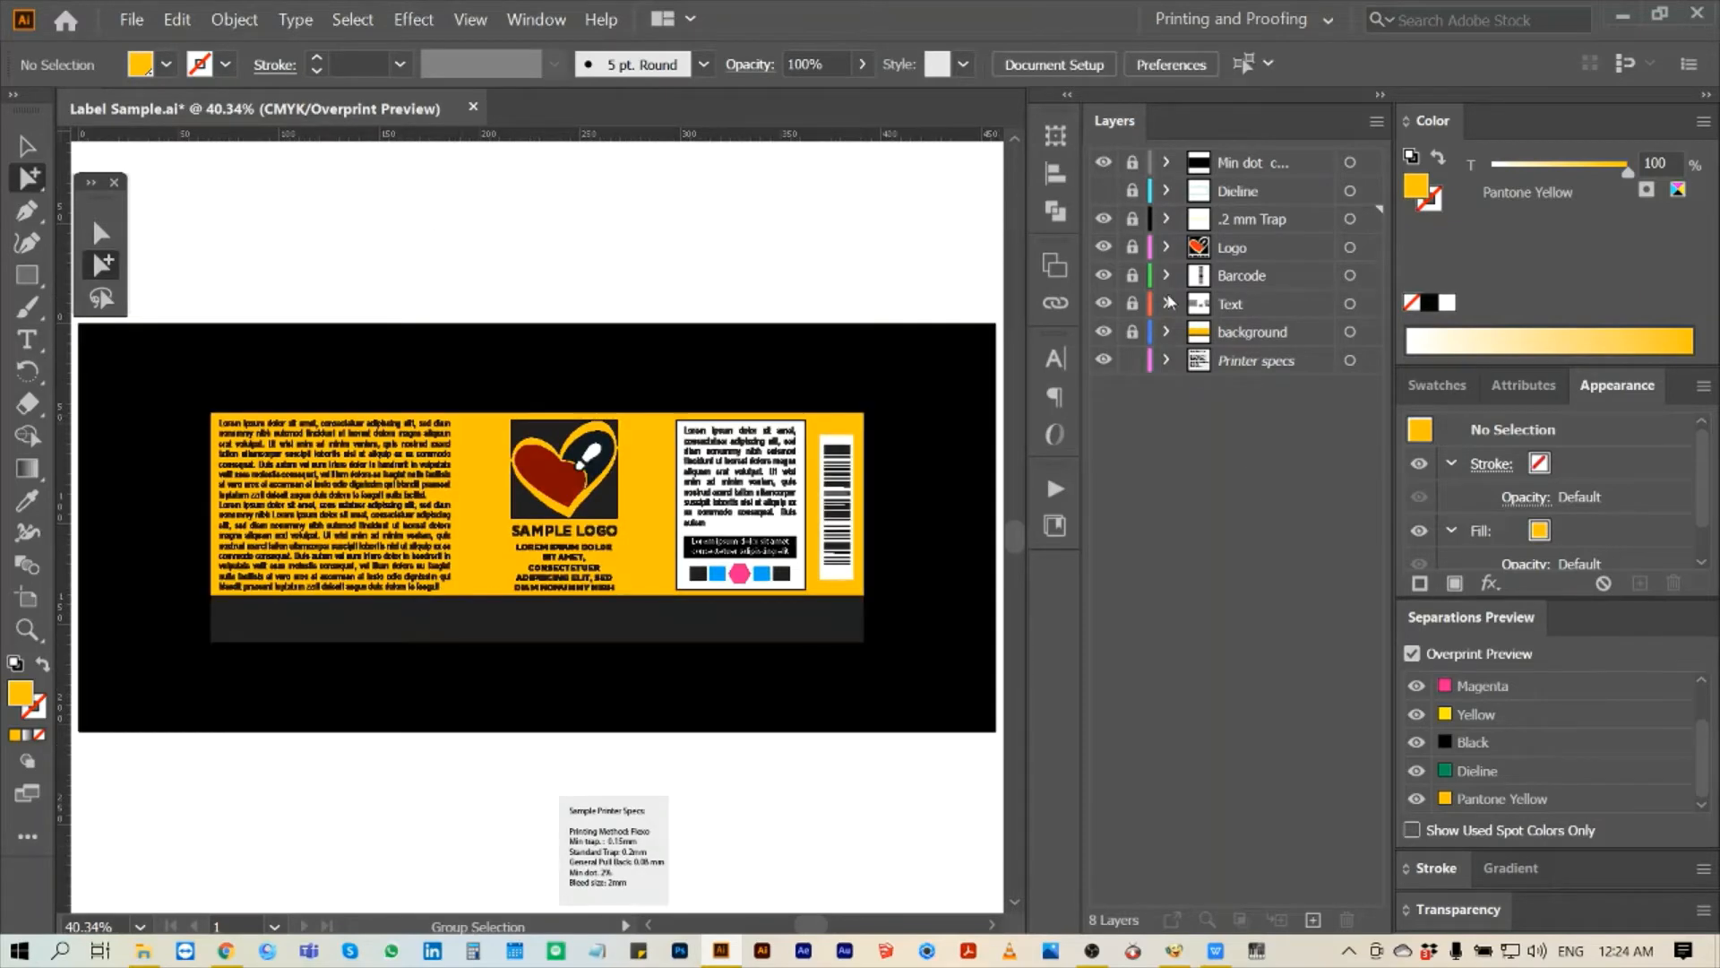
pyautogui.press('z')
pyautogui.moveTo(185, 386); pyautogui.dragTo(895, 660)
pyautogui.press('space')
pyautogui.moveTo(630, 452); pyautogui.dragTo(641, 470)
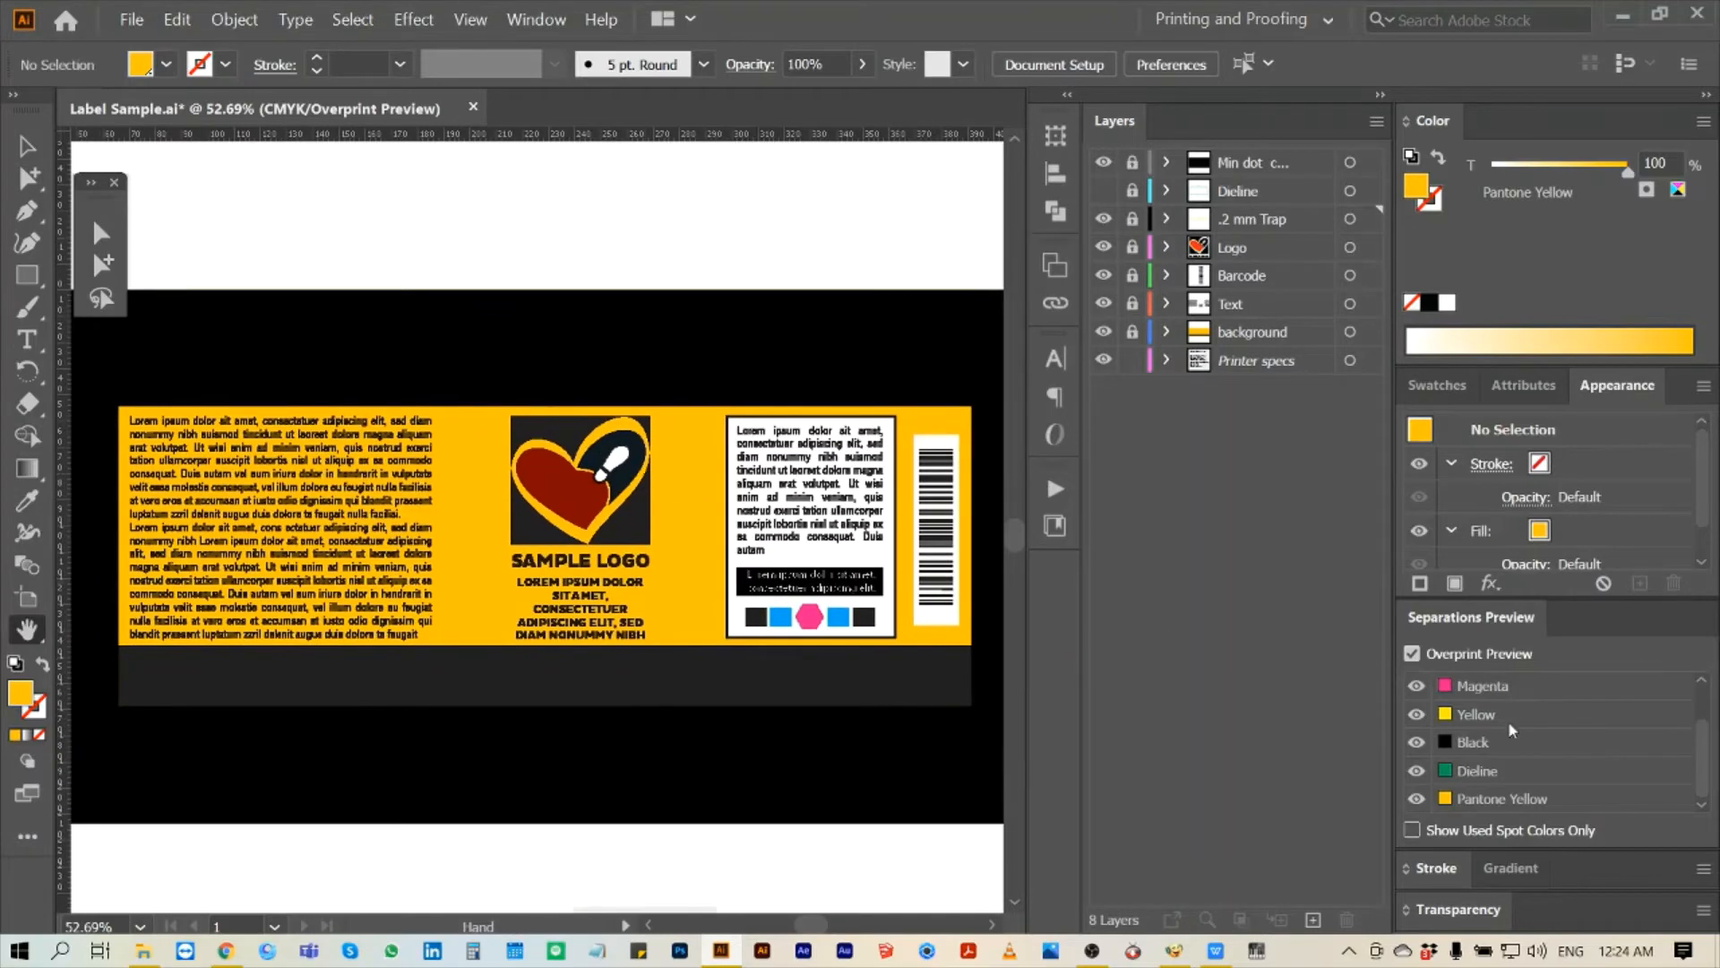
pyautogui.scroll(1, 1524, 741)
pyautogui.keyDown('alt'); pyautogui.click(1485, 717); pyautogui.keyUp('alt')
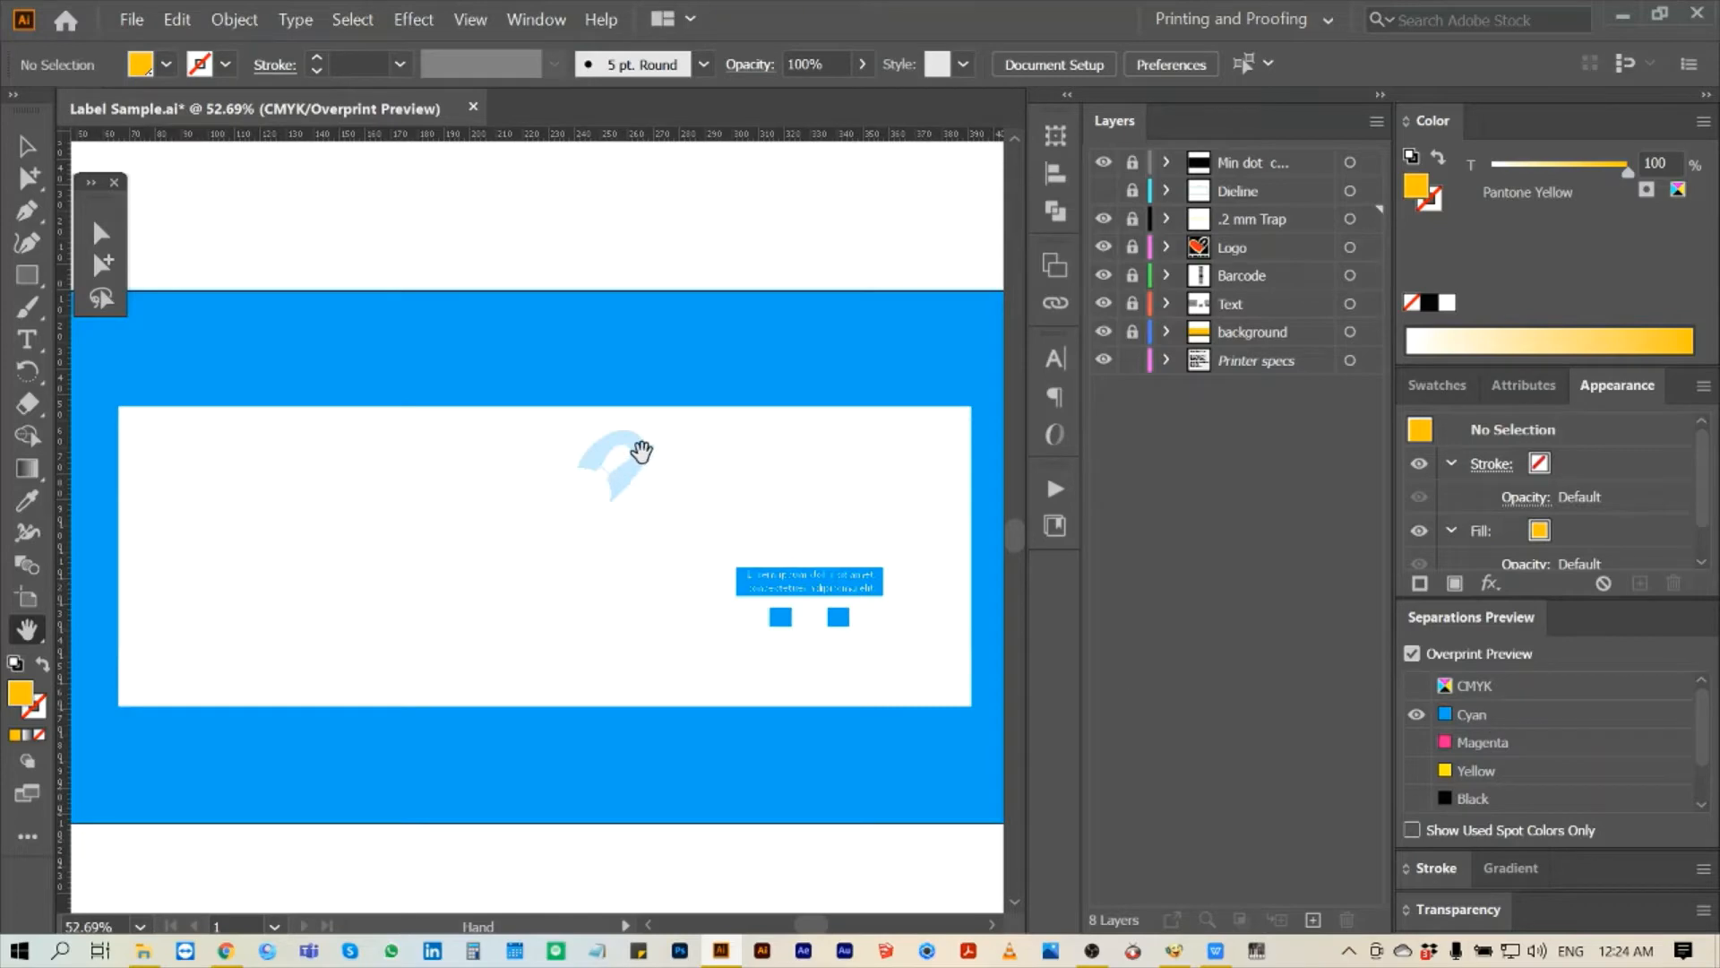
# - Unlock the layers from background up to .2 mm Trap, and set the cyan of the logo's black upper-right shape to 2%
pyautogui.moveTo(1132, 332); pyautogui.dragTo(1133, 219)
pyautogui.click(104, 264)
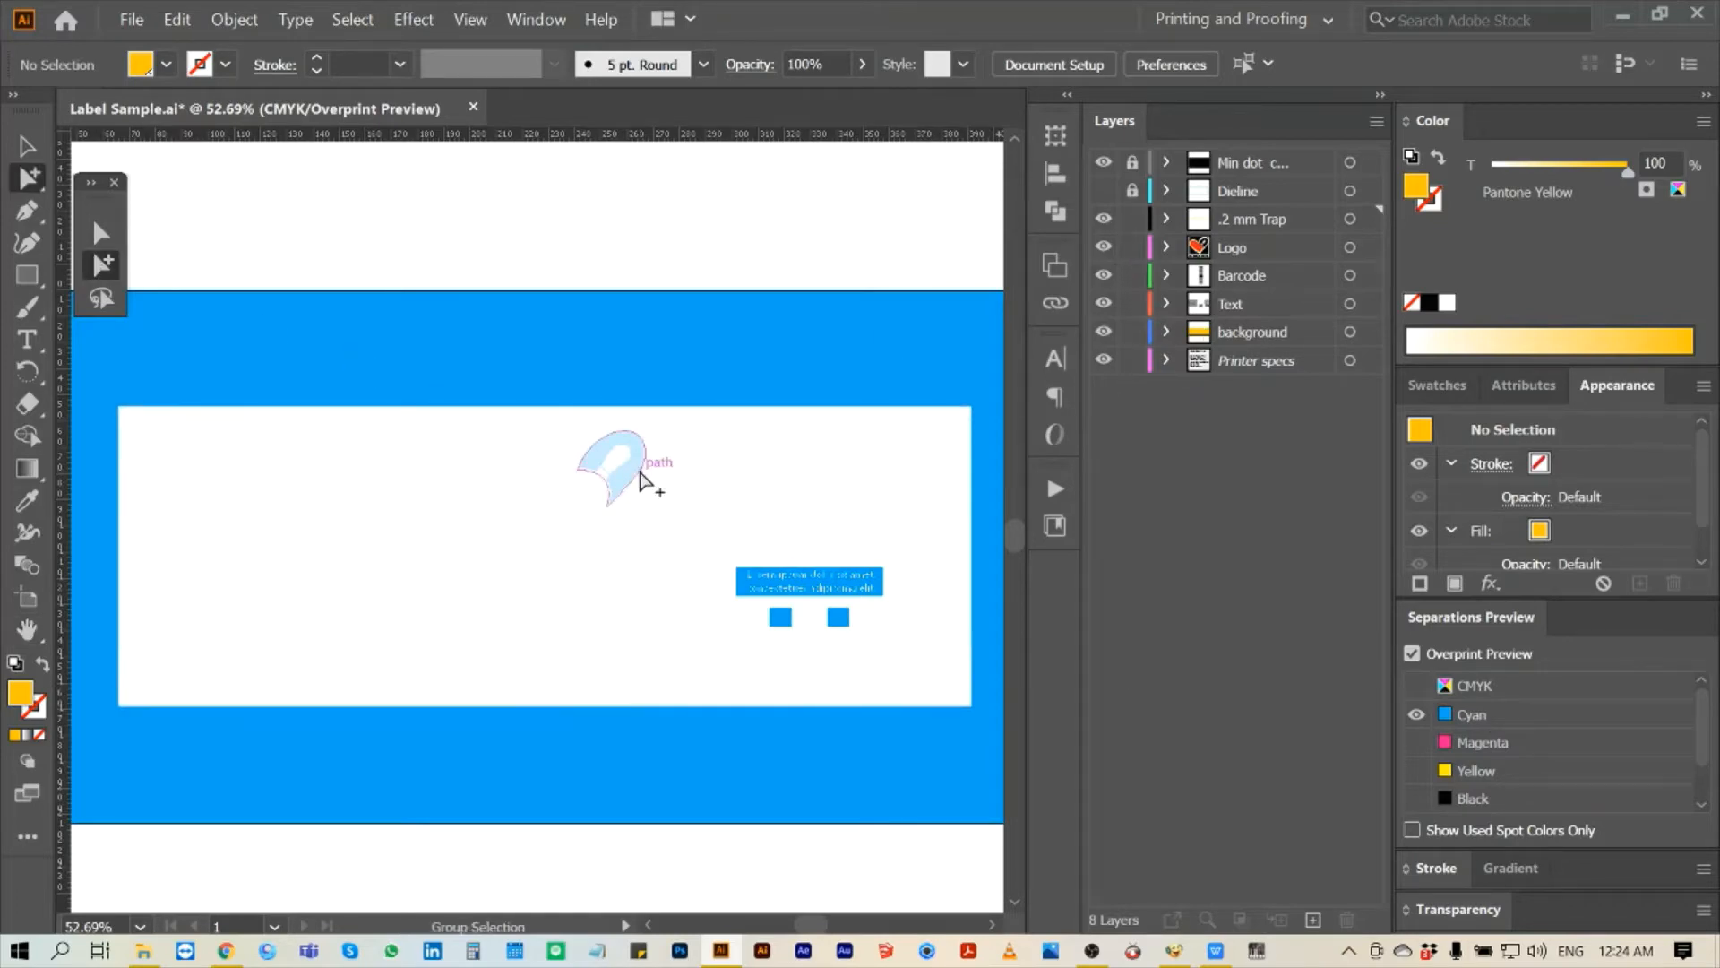
pyautogui.click(641, 478)
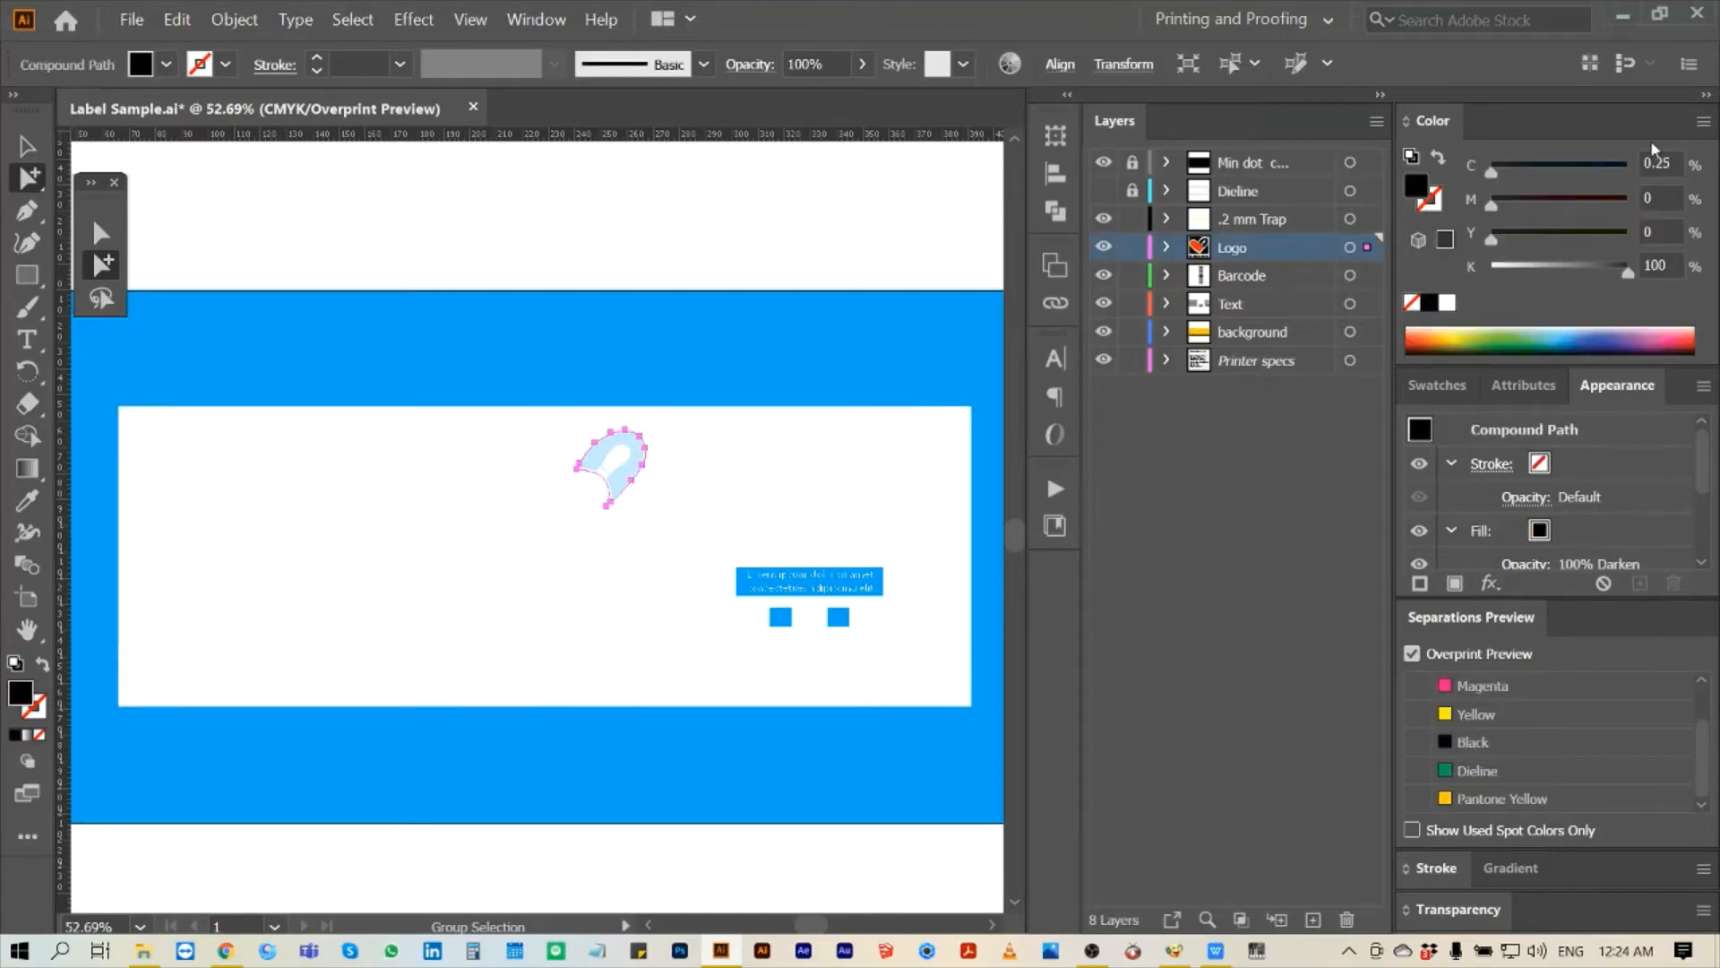
pyautogui.moveTo(1426, 124); pyautogui.dragTo(975, 418)
pyautogui.click(1202, 461)
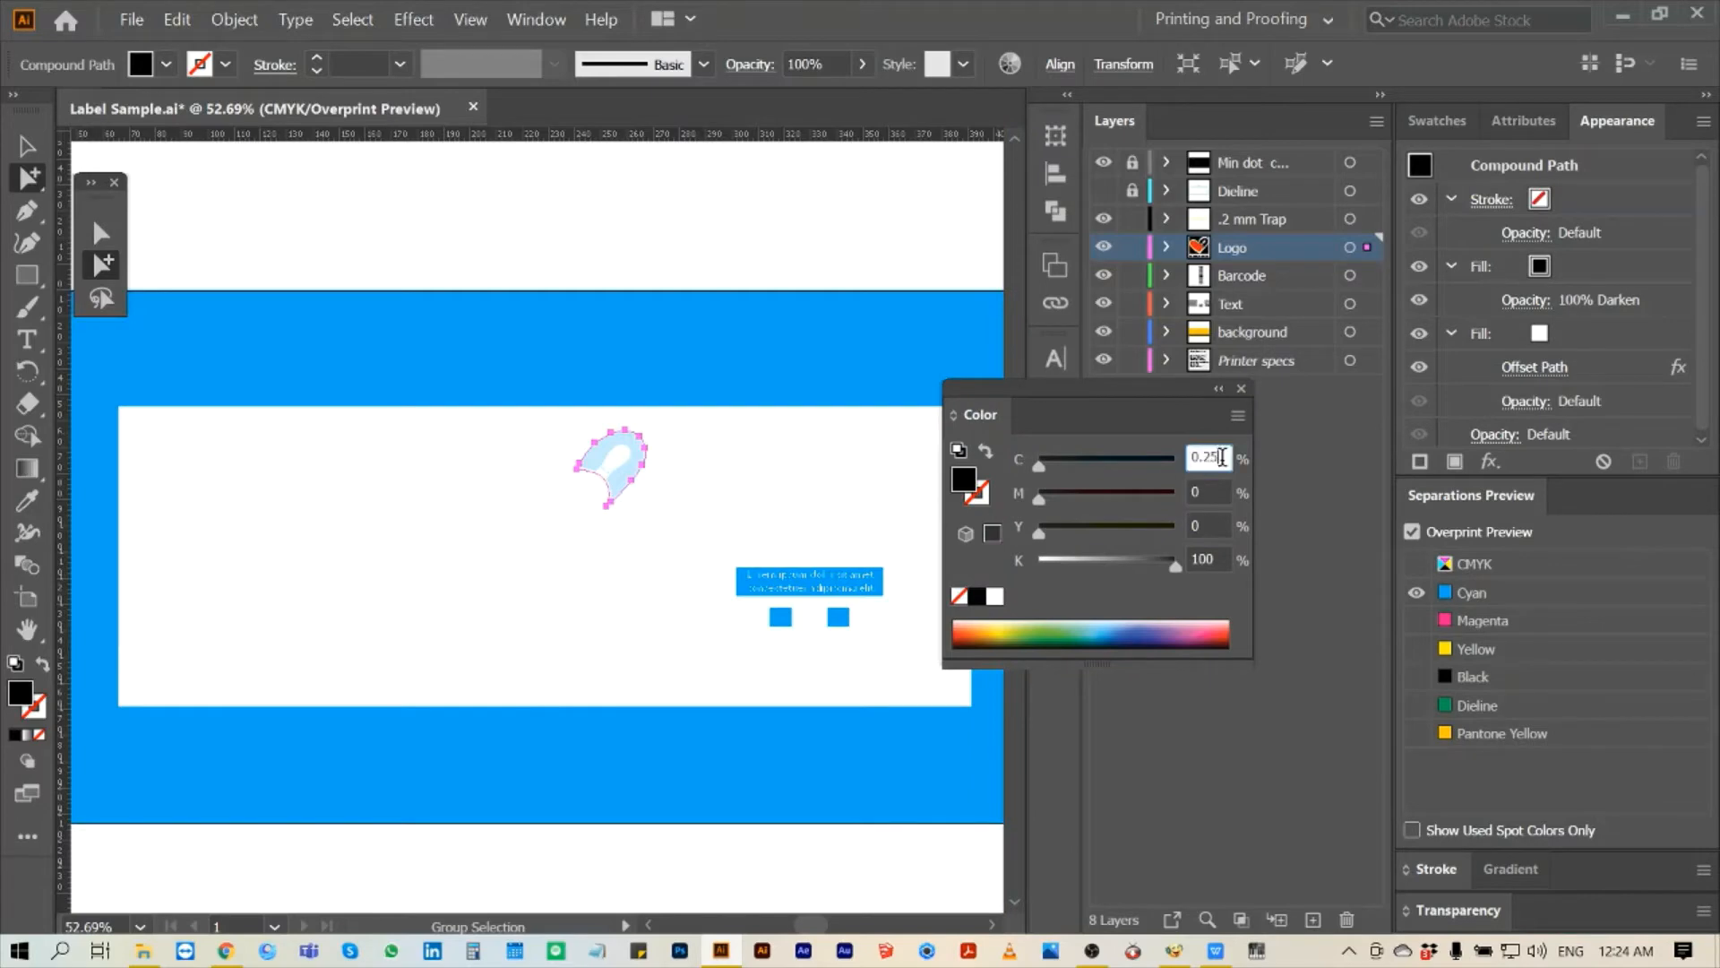
pyautogui.write('2')
pyautogui.press('Return')
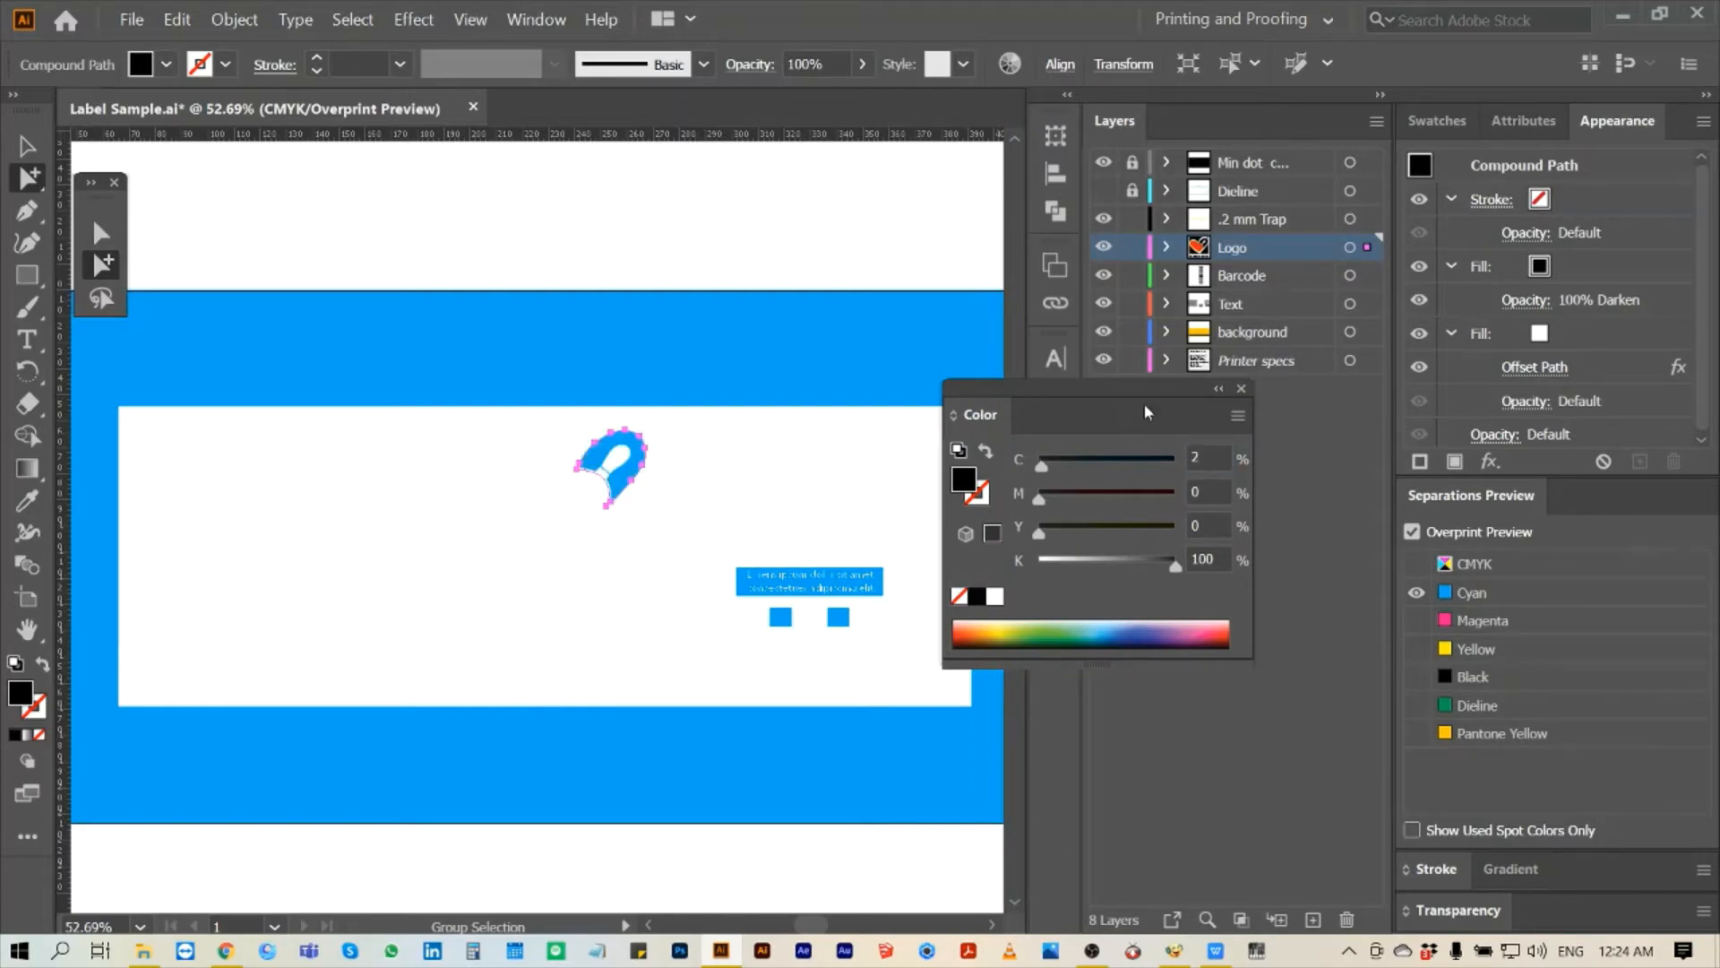
pyautogui.click(839, 252)
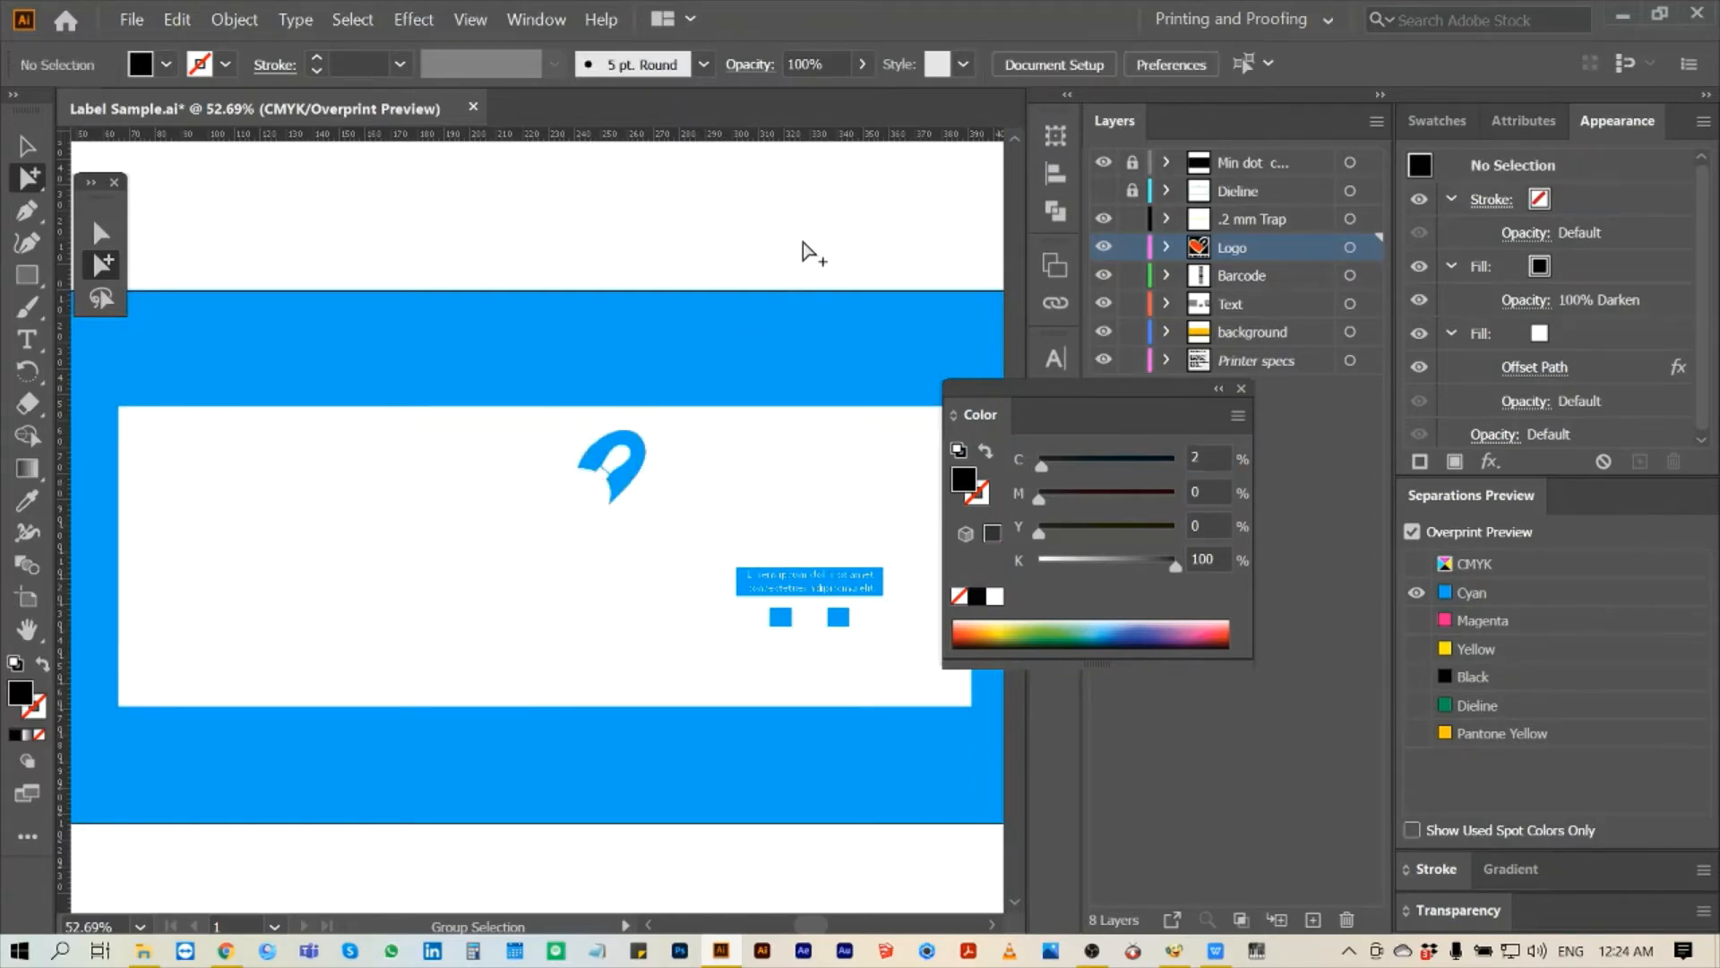
# - Isolate the magenta, yellow and black separations in turn to check for dots below the minimum
pyautogui.keyDown('alt'); pyautogui.click(1486, 593); pyautogui.keyUp('alt')
pyautogui.keyDown('alt'); pyautogui.click(1480, 622); pyautogui.keyUp('alt')
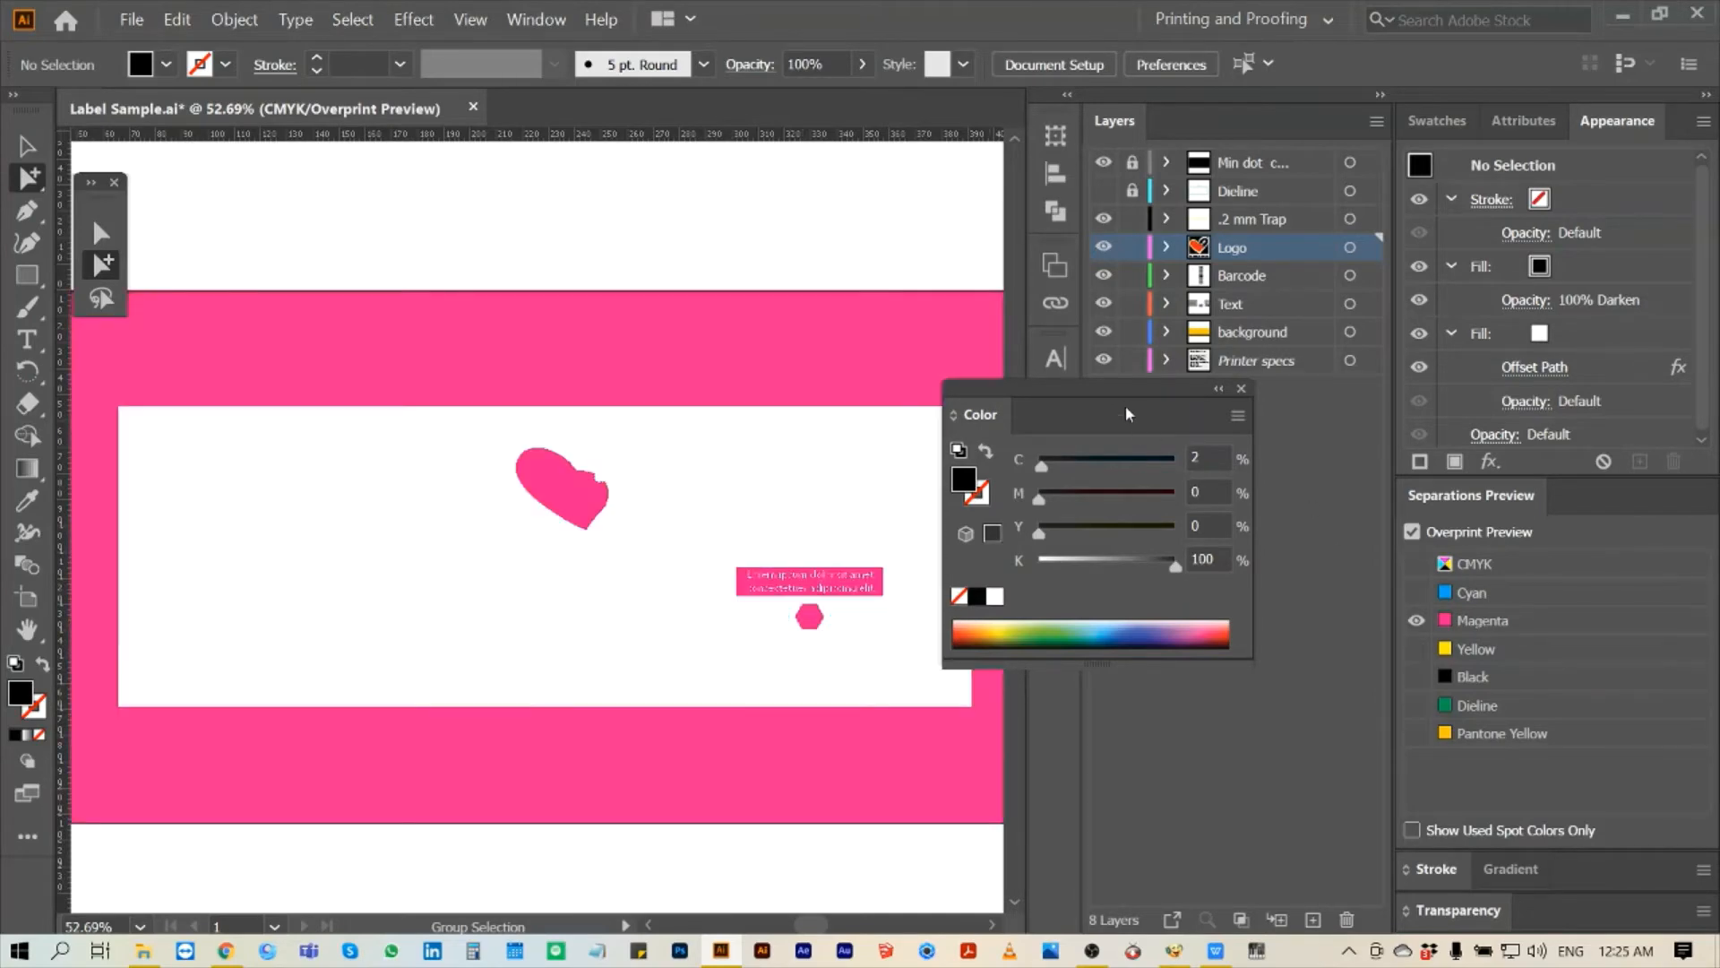
pyautogui.moveTo(1126, 411); pyautogui.dragTo(1177, 459)
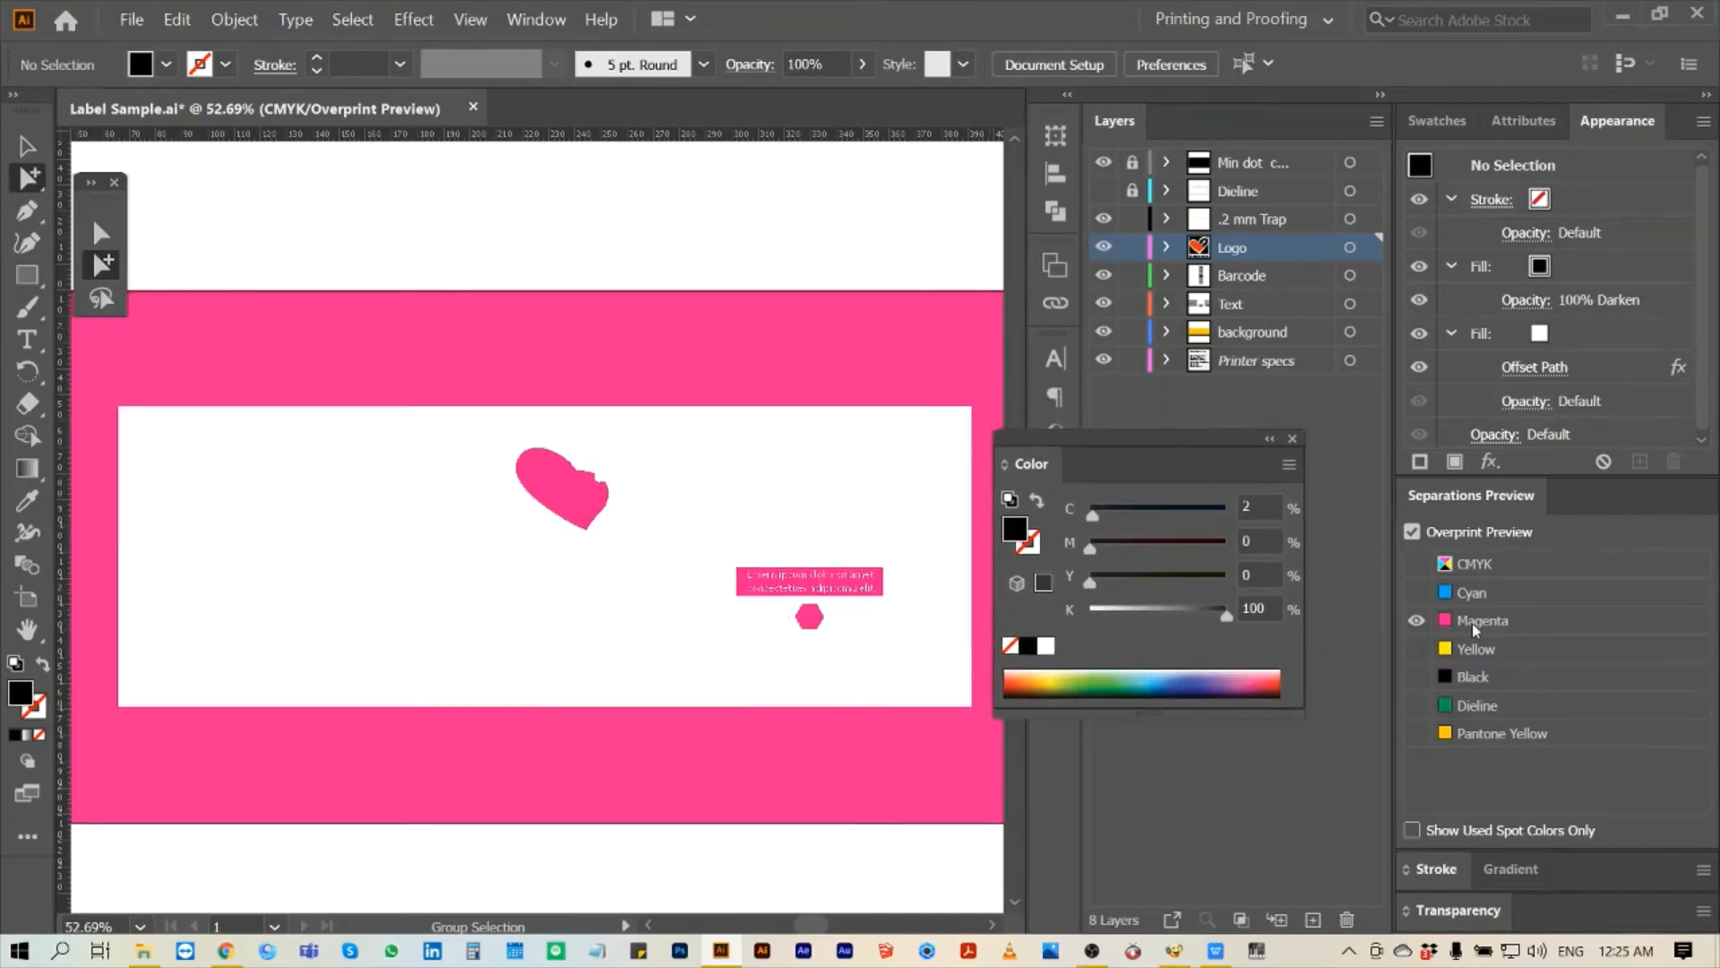
pyautogui.keyDown('alt'); pyautogui.click(1479, 622); pyautogui.keyUp('alt')
pyautogui.keyDown('alt'); pyautogui.click(1487, 647); pyautogui.keyUp('alt')
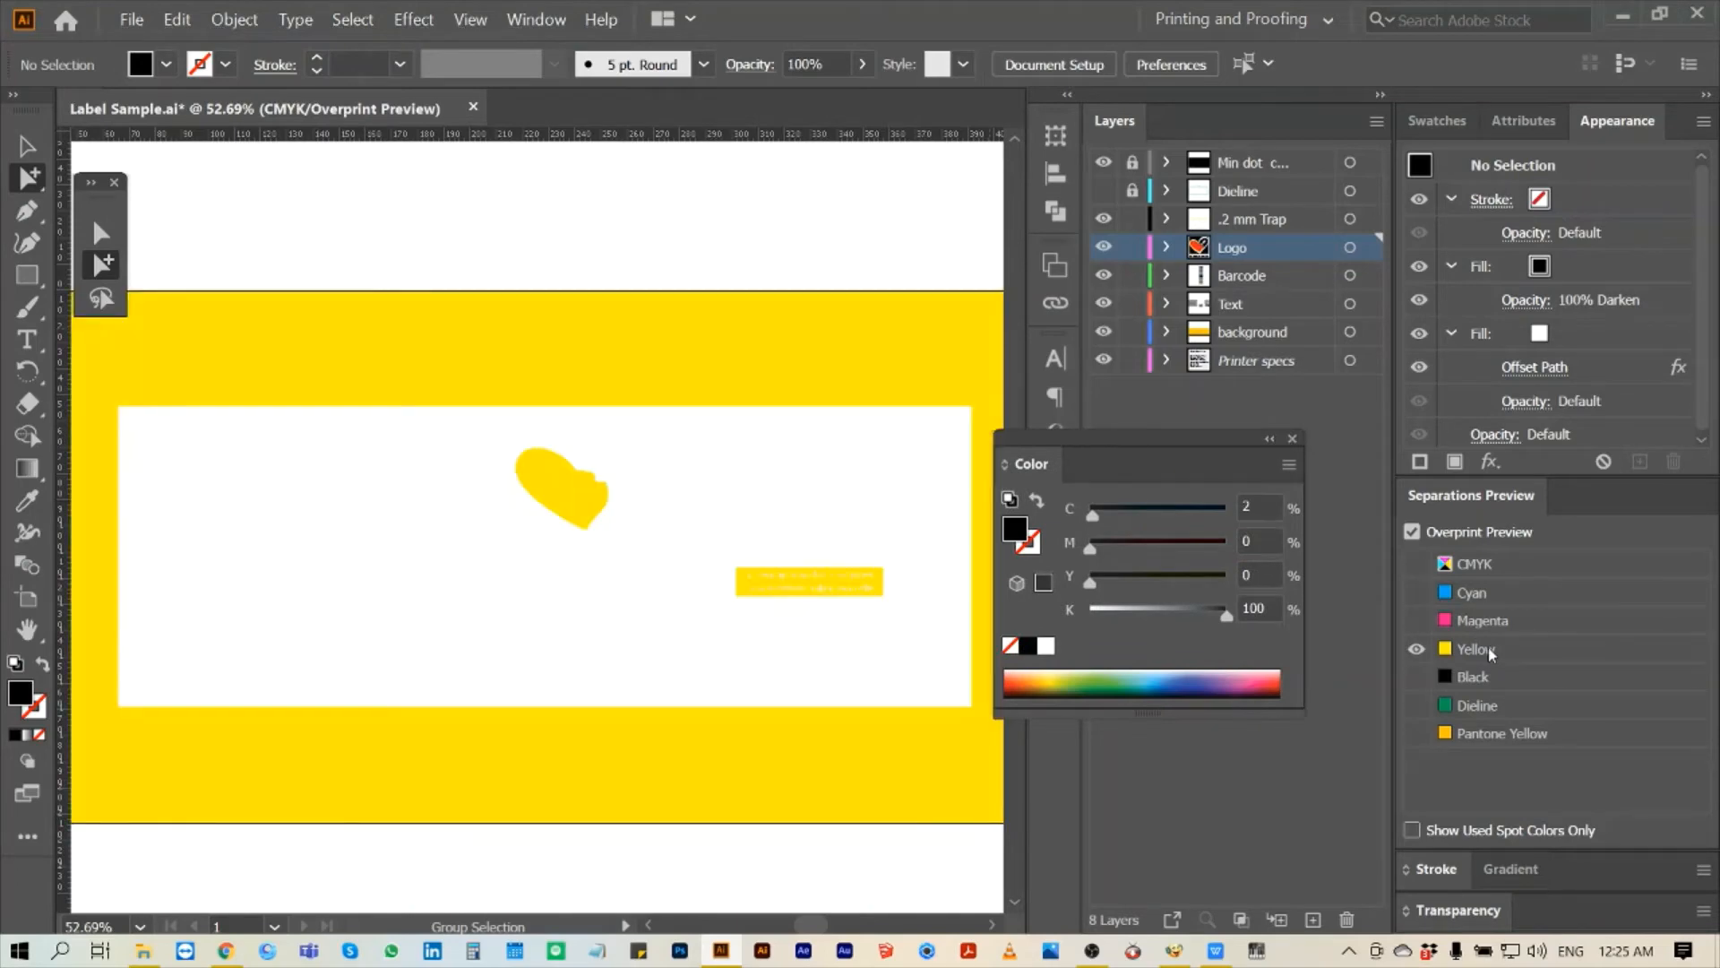
pyautogui.keyDown('alt'); pyautogui.click(1487, 647); pyautogui.keyUp('alt')
pyautogui.keyDown('alt'); pyautogui.click(1489, 675); pyautogui.keyUp('alt')
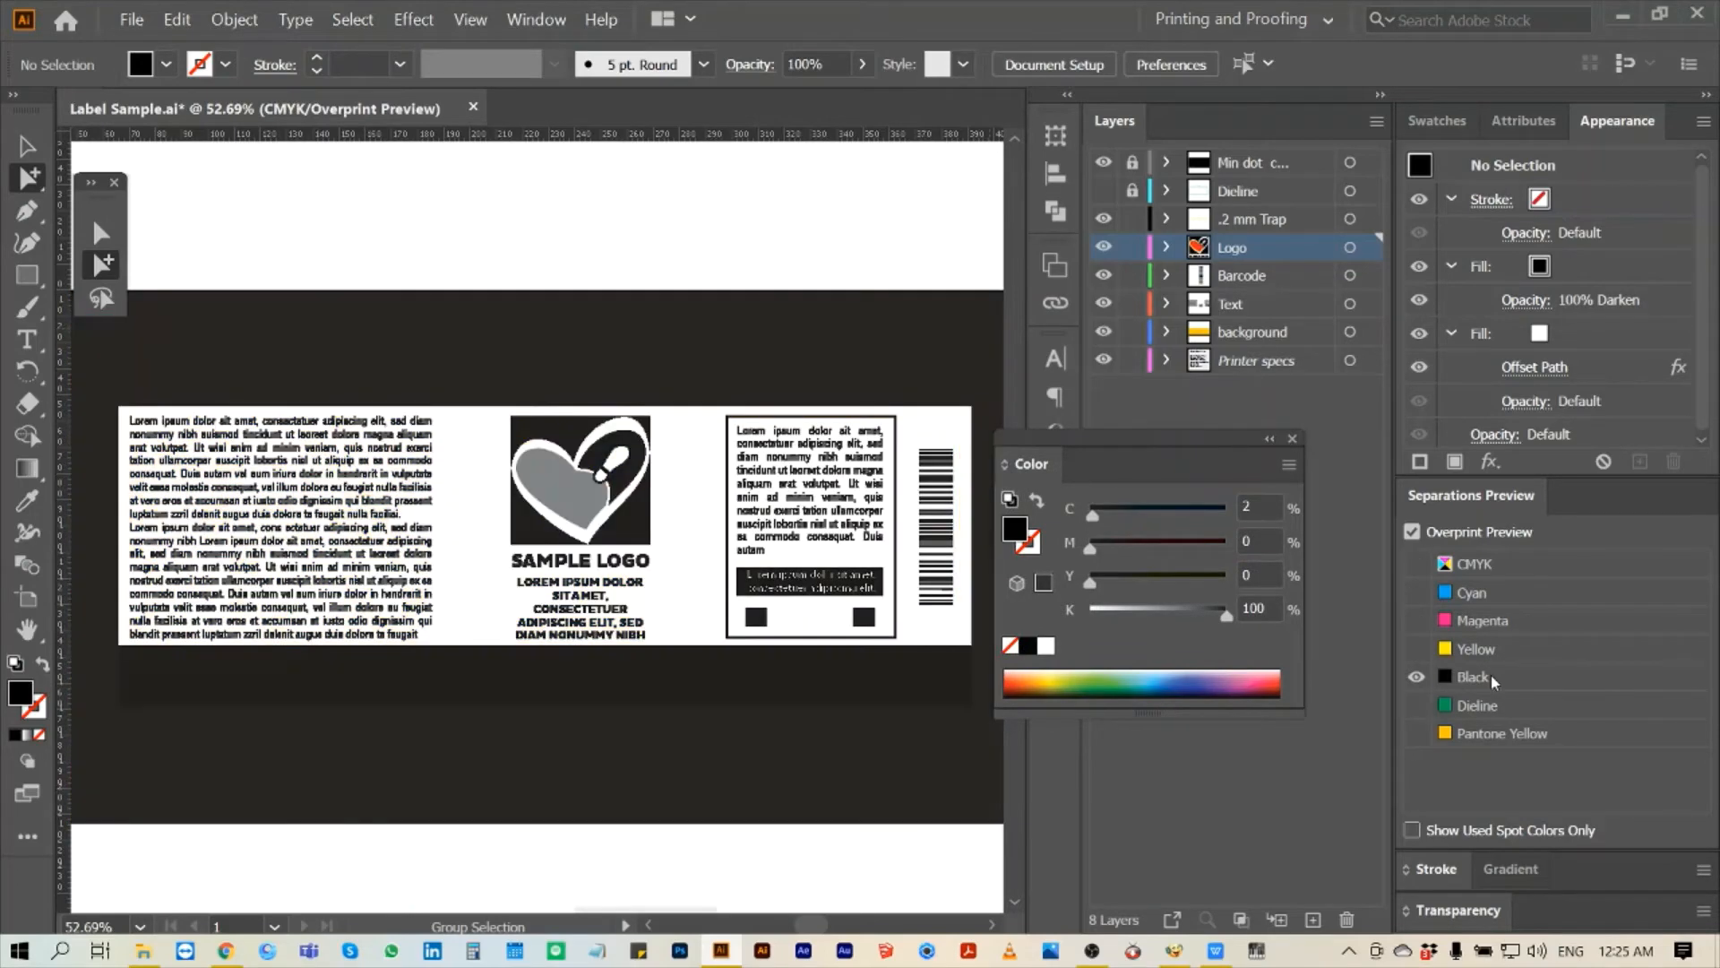
# - Set the black component of the logo's red heart fill to 2%, and deselect the shape
pyautogui.click(587, 512)
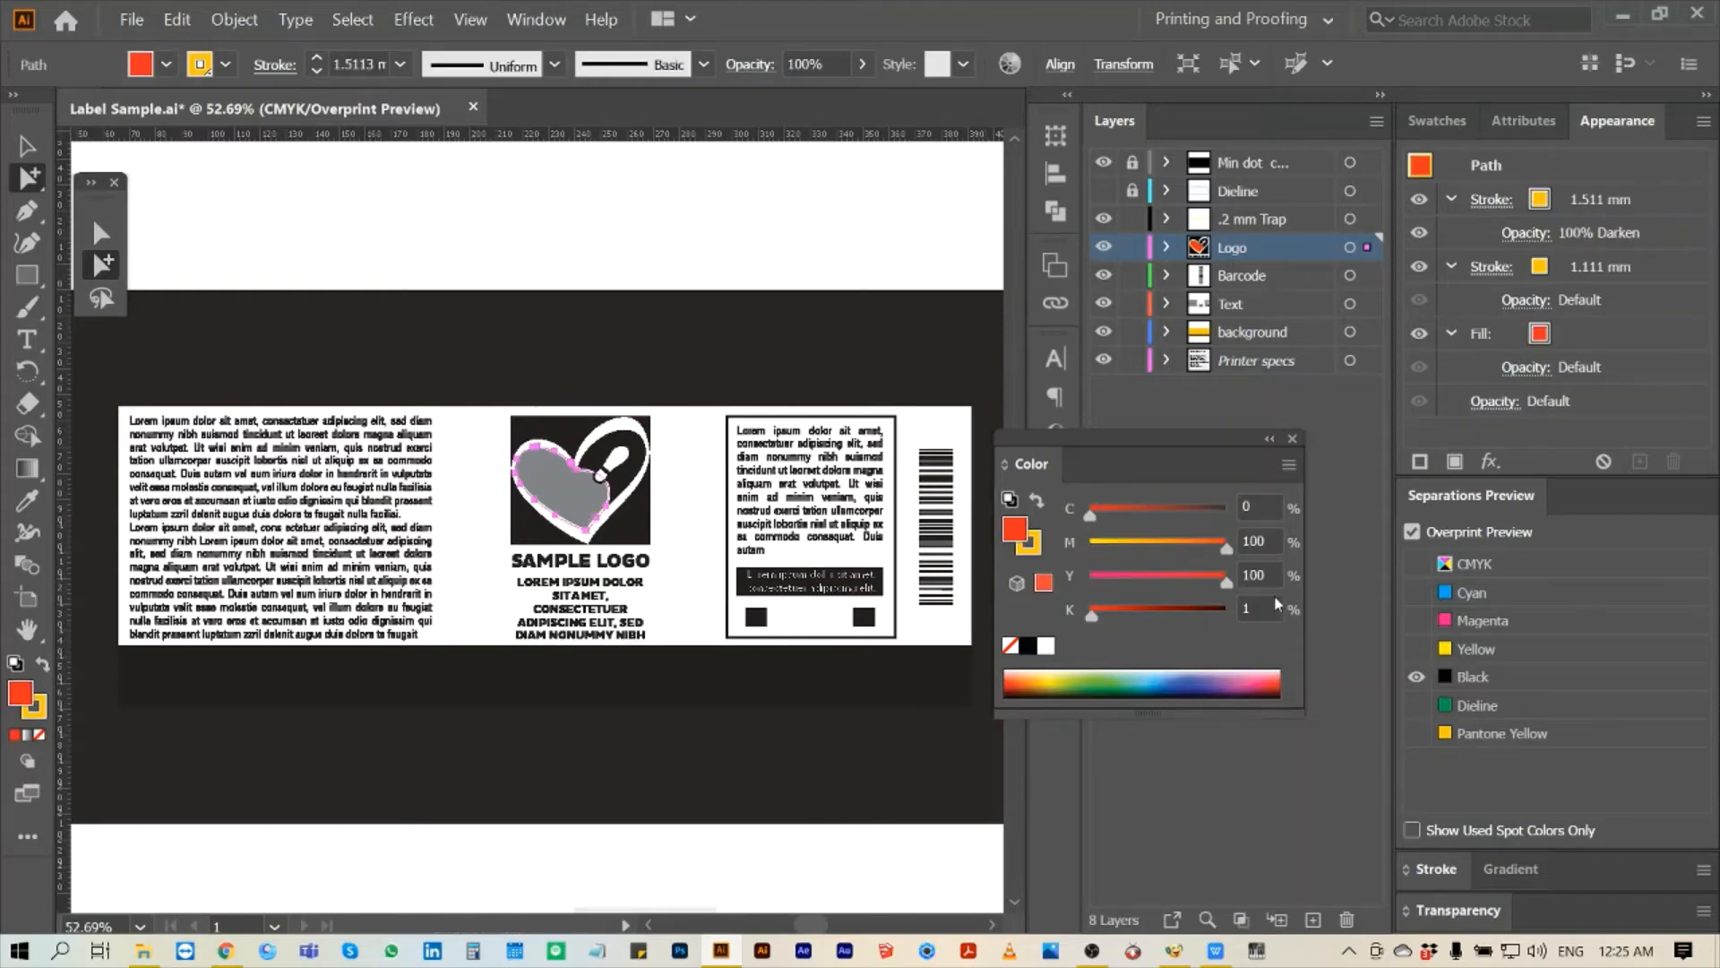
pyautogui.click(1256, 617)
pyautogui.write('2')
pyautogui.press('Return')
pyautogui.click(832, 237)
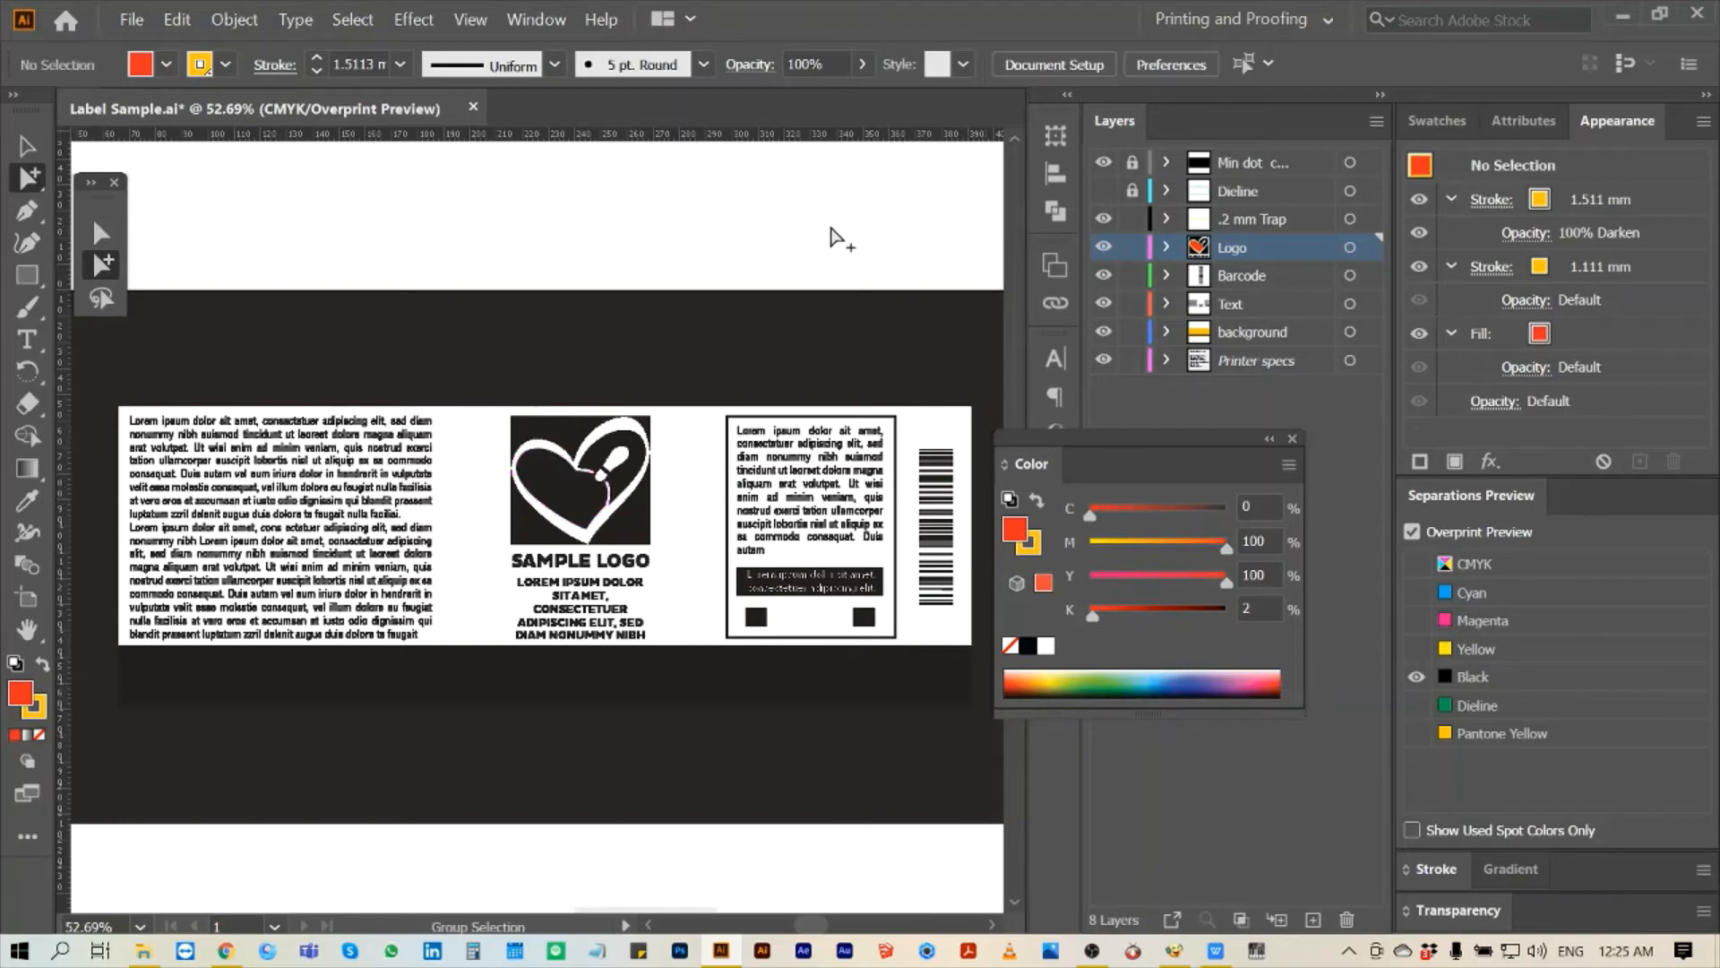
# - Restore the display of all separations and check the Pantone Yellow plate
pyautogui.click(1531, 667)
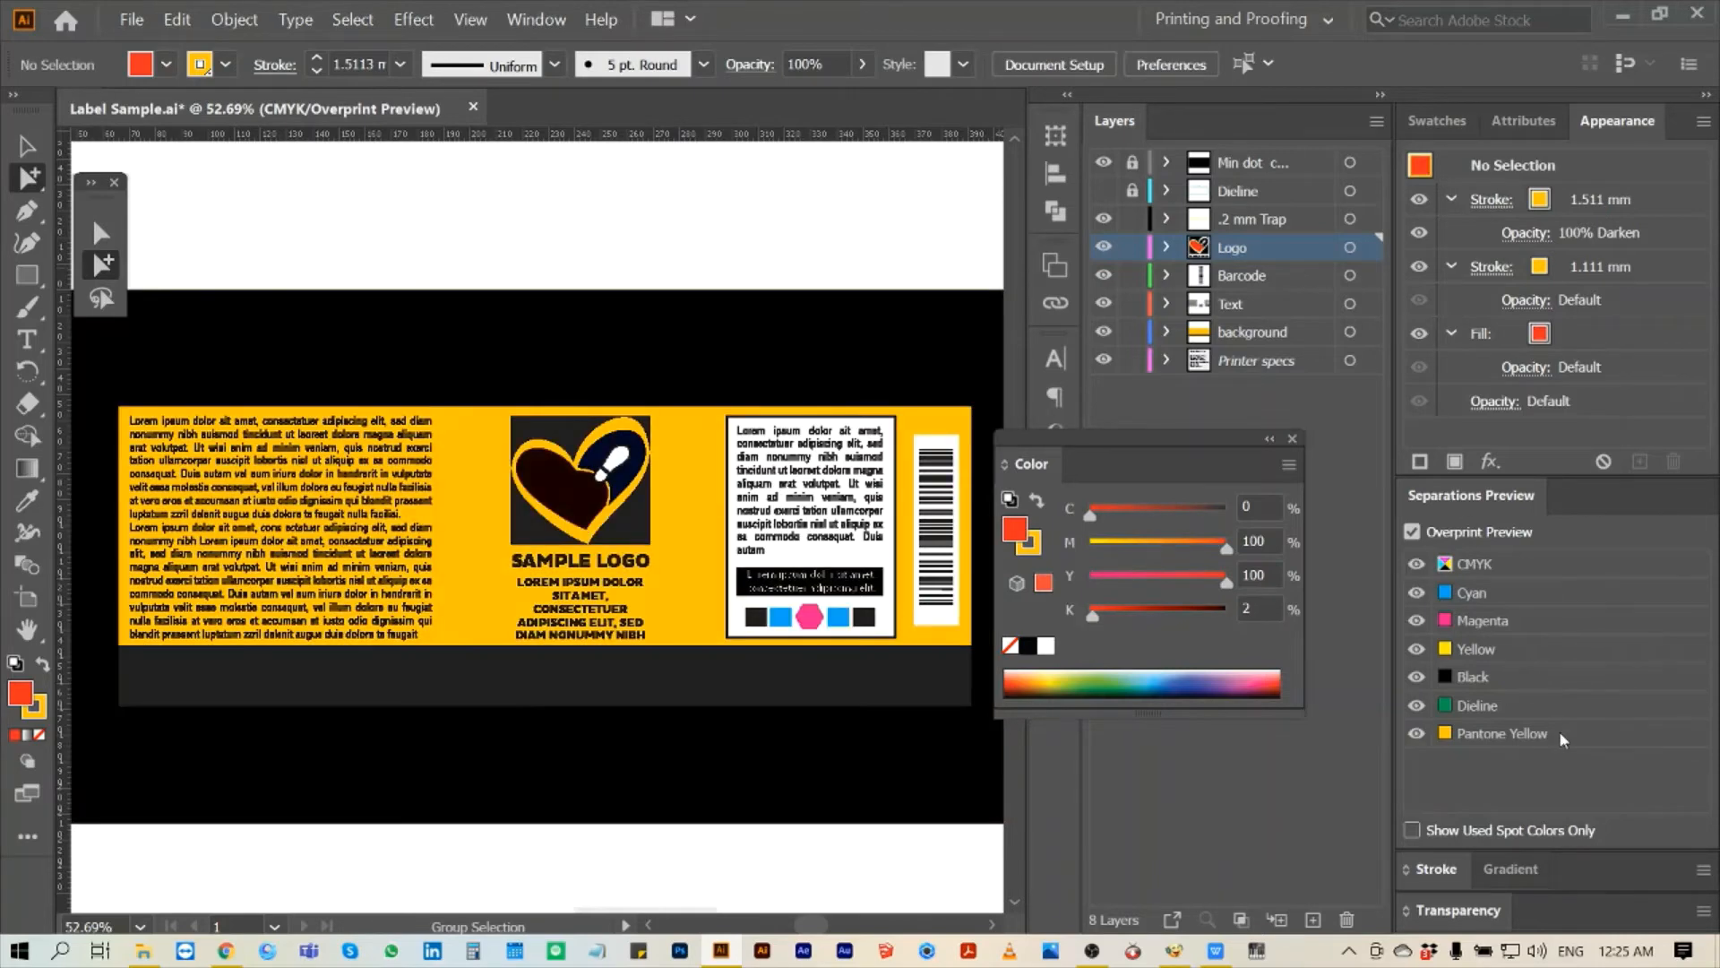
pyautogui.click(1559, 731)
pyautogui.click(1559, 731)
# - Hide the Min dot layer and dock the floating Color panel beside Separations Preview
pyautogui.click(1104, 164)
pyautogui.moveTo(1198, 439); pyautogui.dragTo(1582, 495)
pyautogui.click(1185, 563)
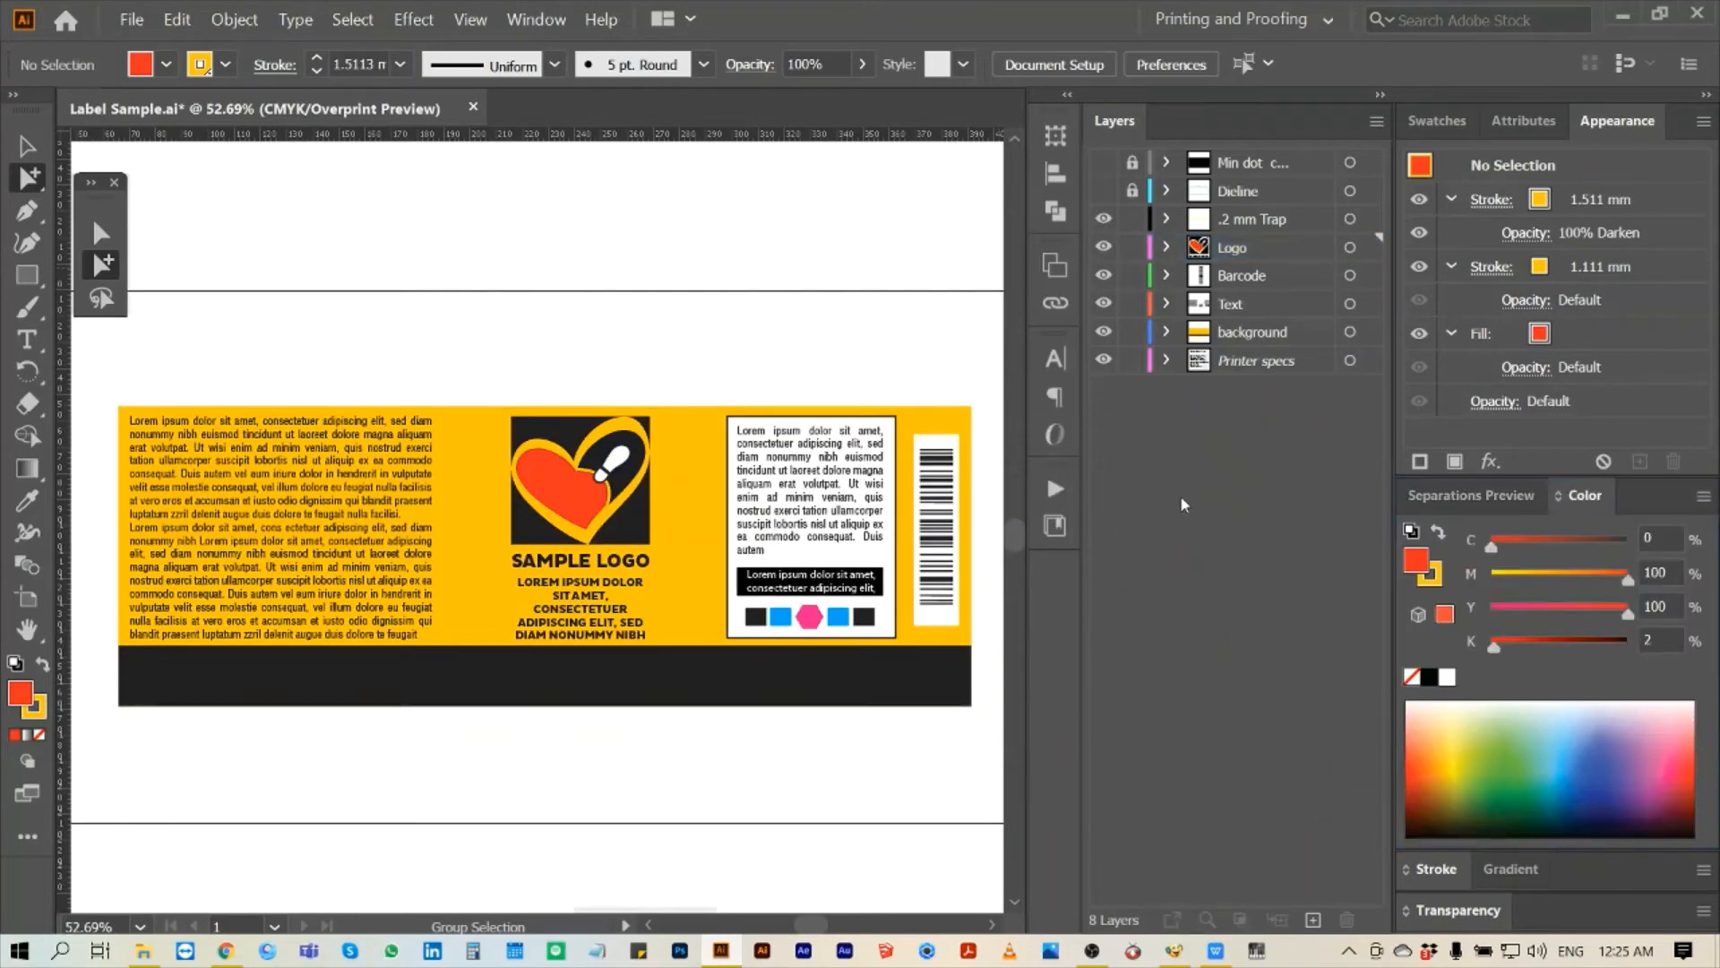
# - Show the Dieline layer and check the bleed size in the sample printer specs below the artboard
pyautogui.click(1105, 192)
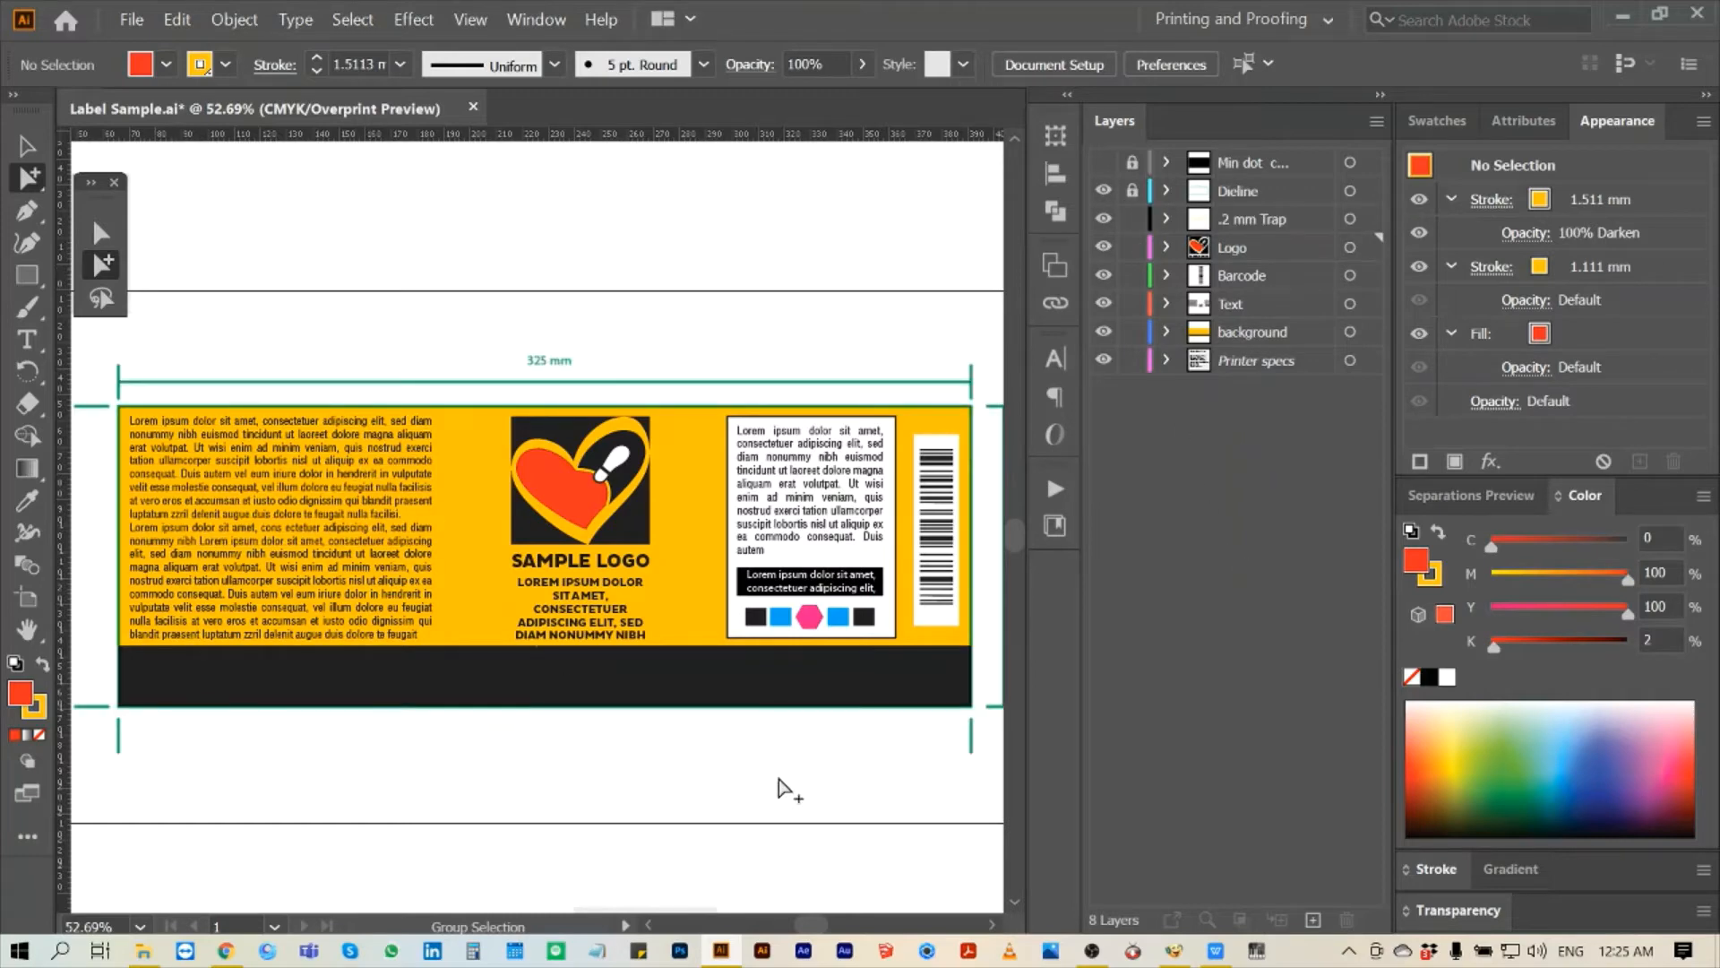
pyautogui.press('space')
pyautogui.moveTo(803, 807); pyautogui.dragTo(794, 488)
pyautogui.press('z')
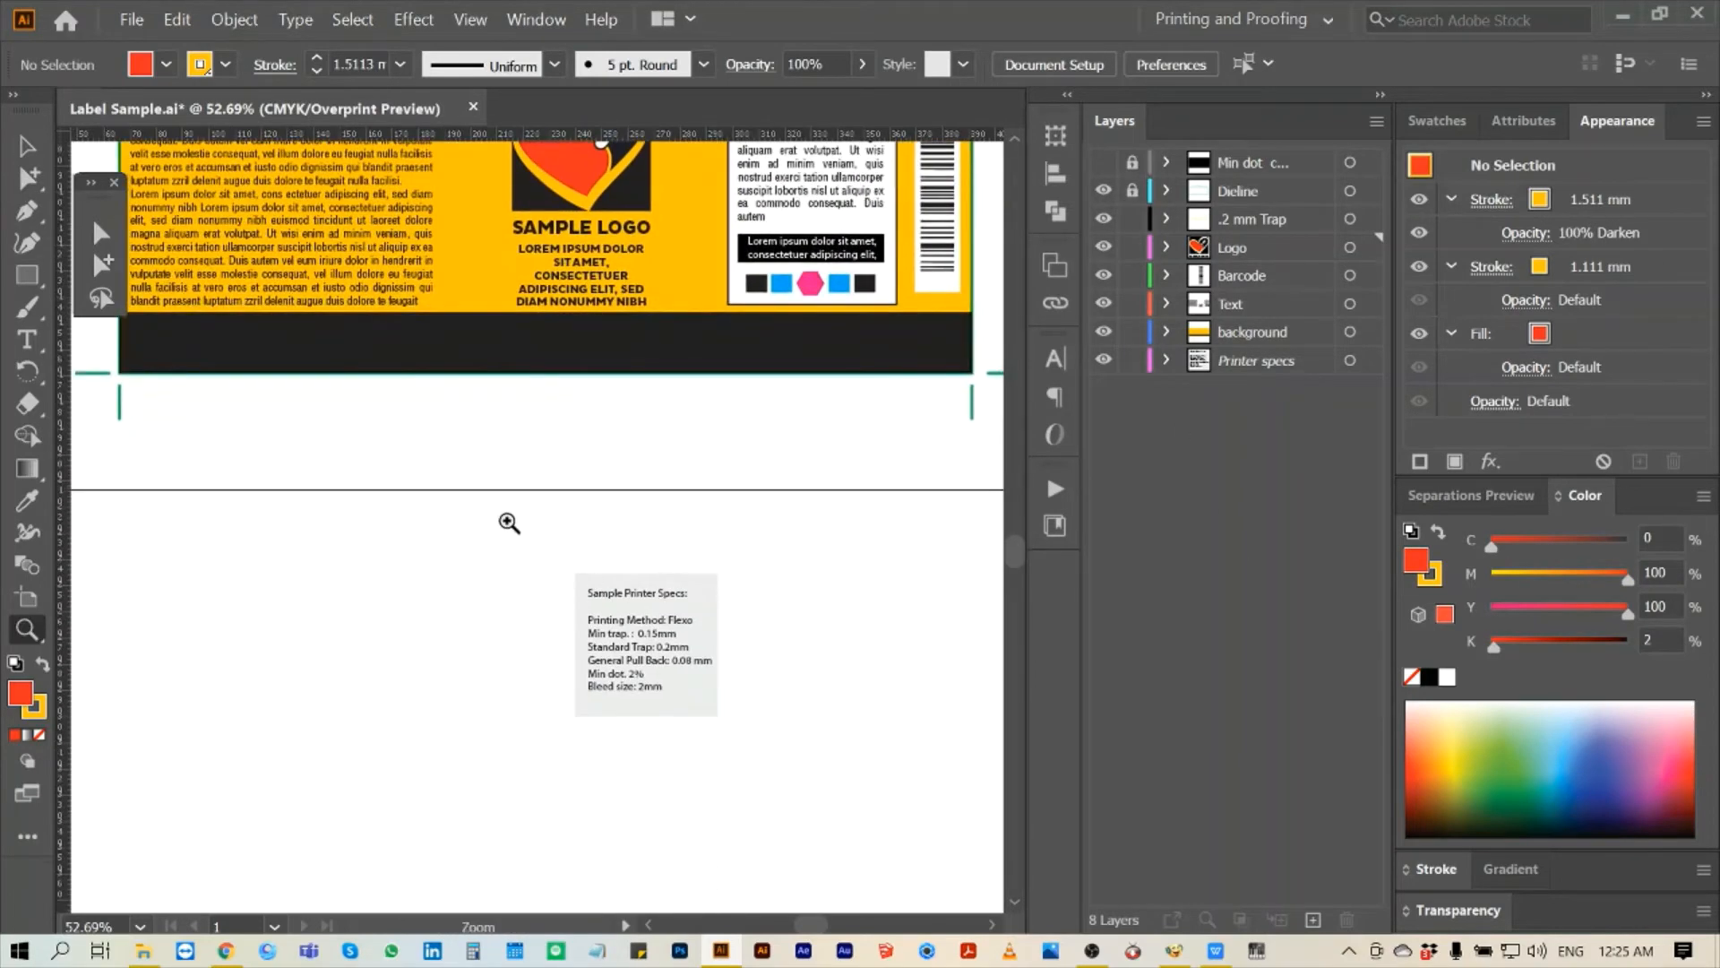
pyautogui.moveTo(503, 519); pyautogui.dragTo(764, 769)
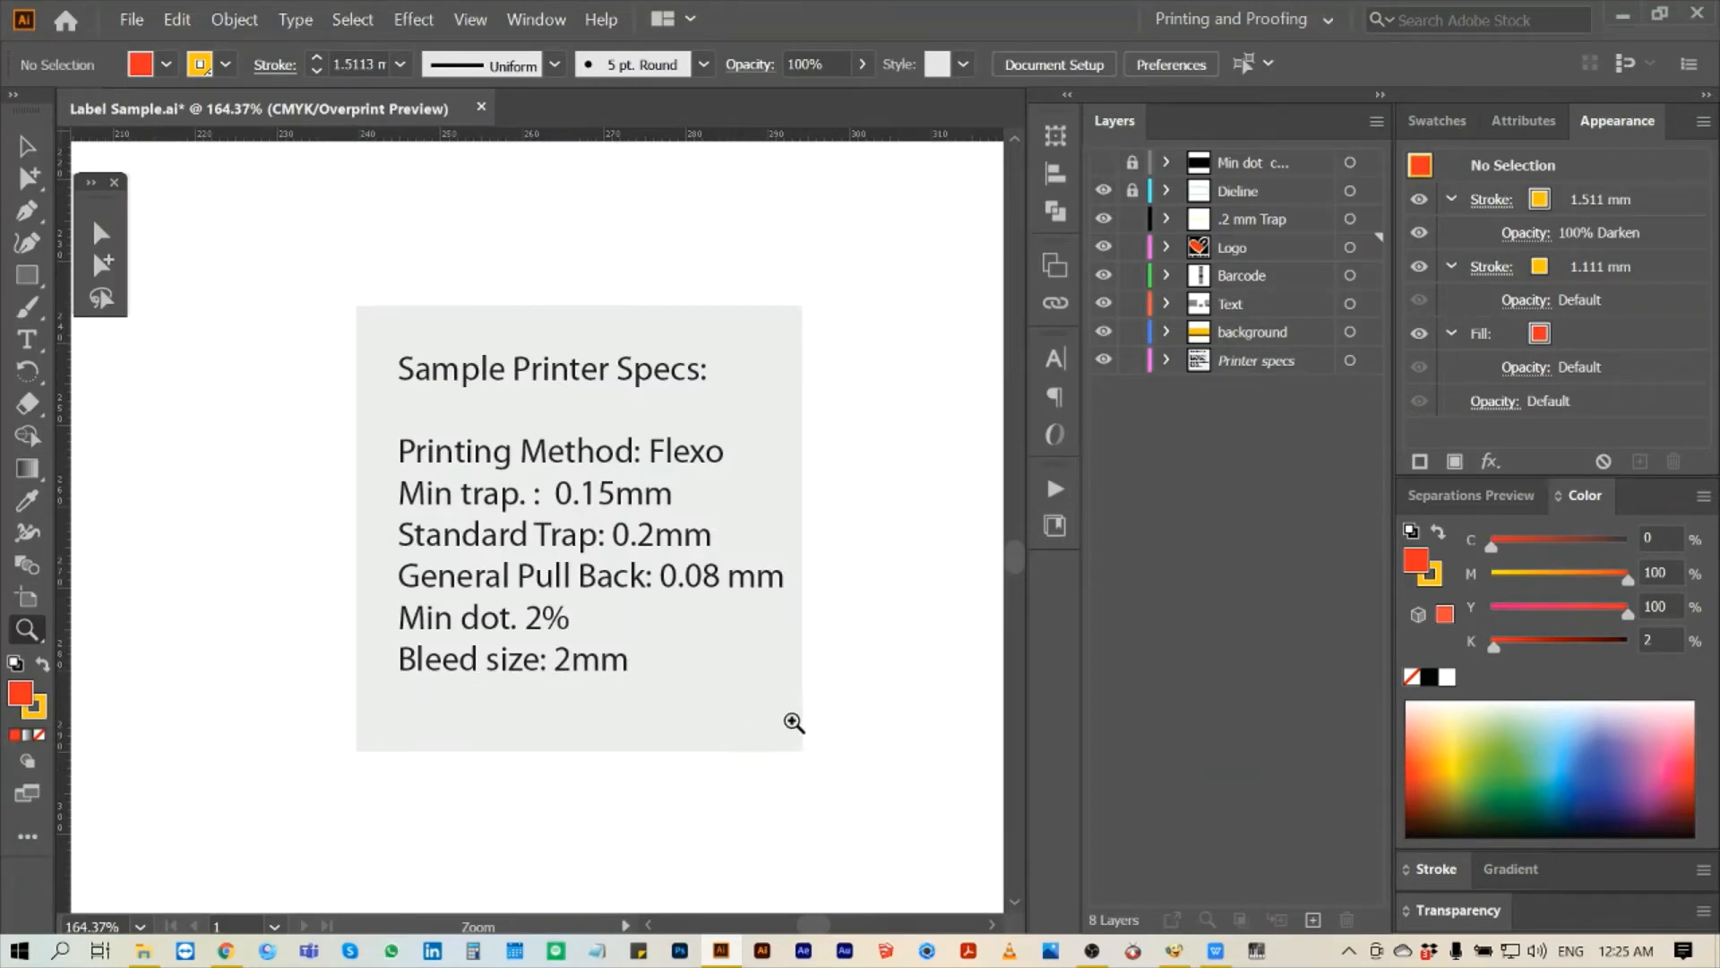
pyautogui.hotkey('ctrl', '0')
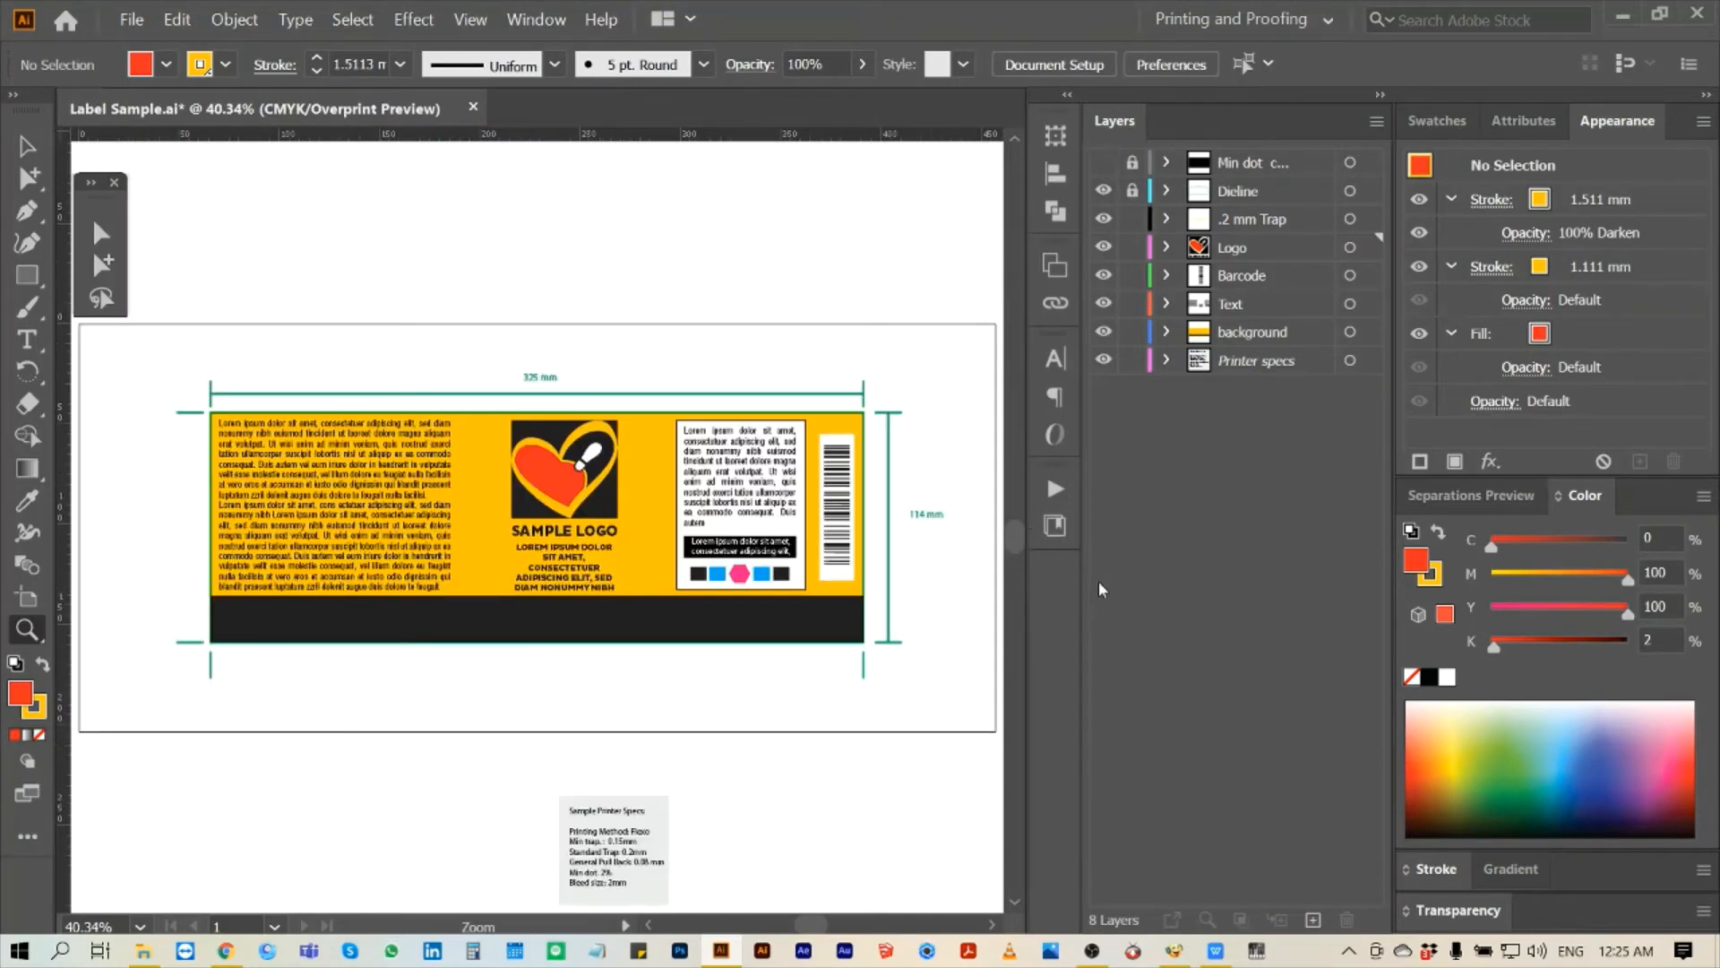
# - Set the keyboard increment in the preferences to 2 mm to match the bleed size
pyautogui.moveTo(159, 359); pyautogui.dragTo(395, 681)
pyautogui.click(102, 265)
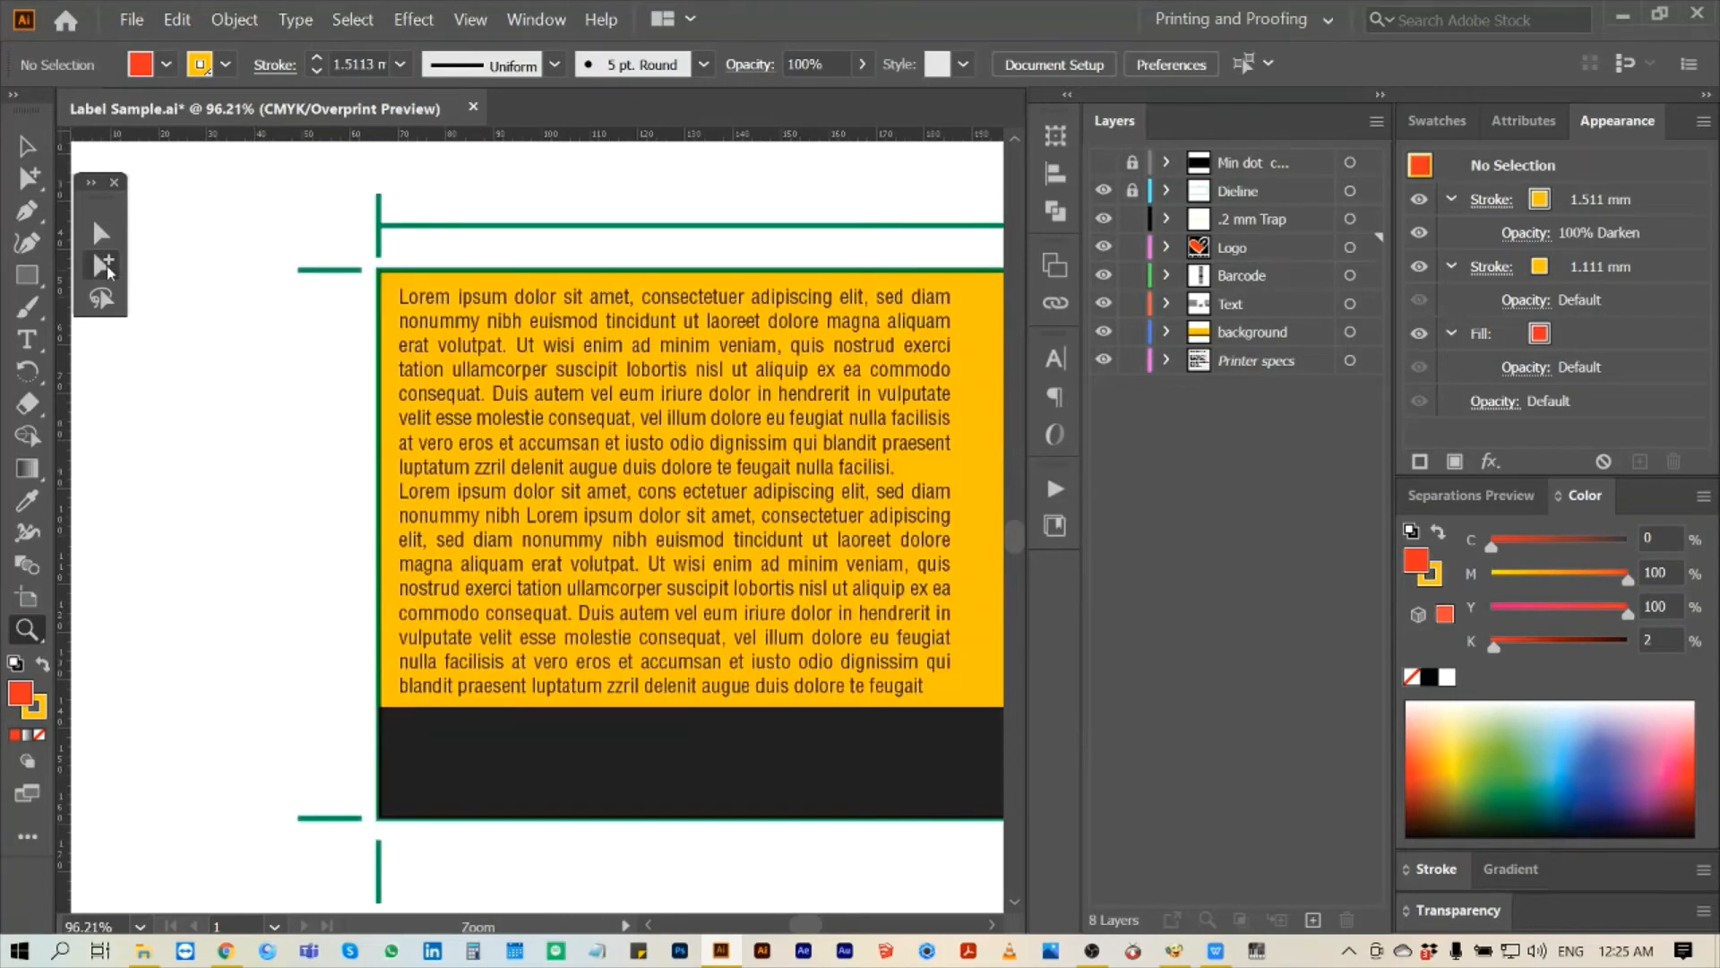
pyautogui.click(399, 296)
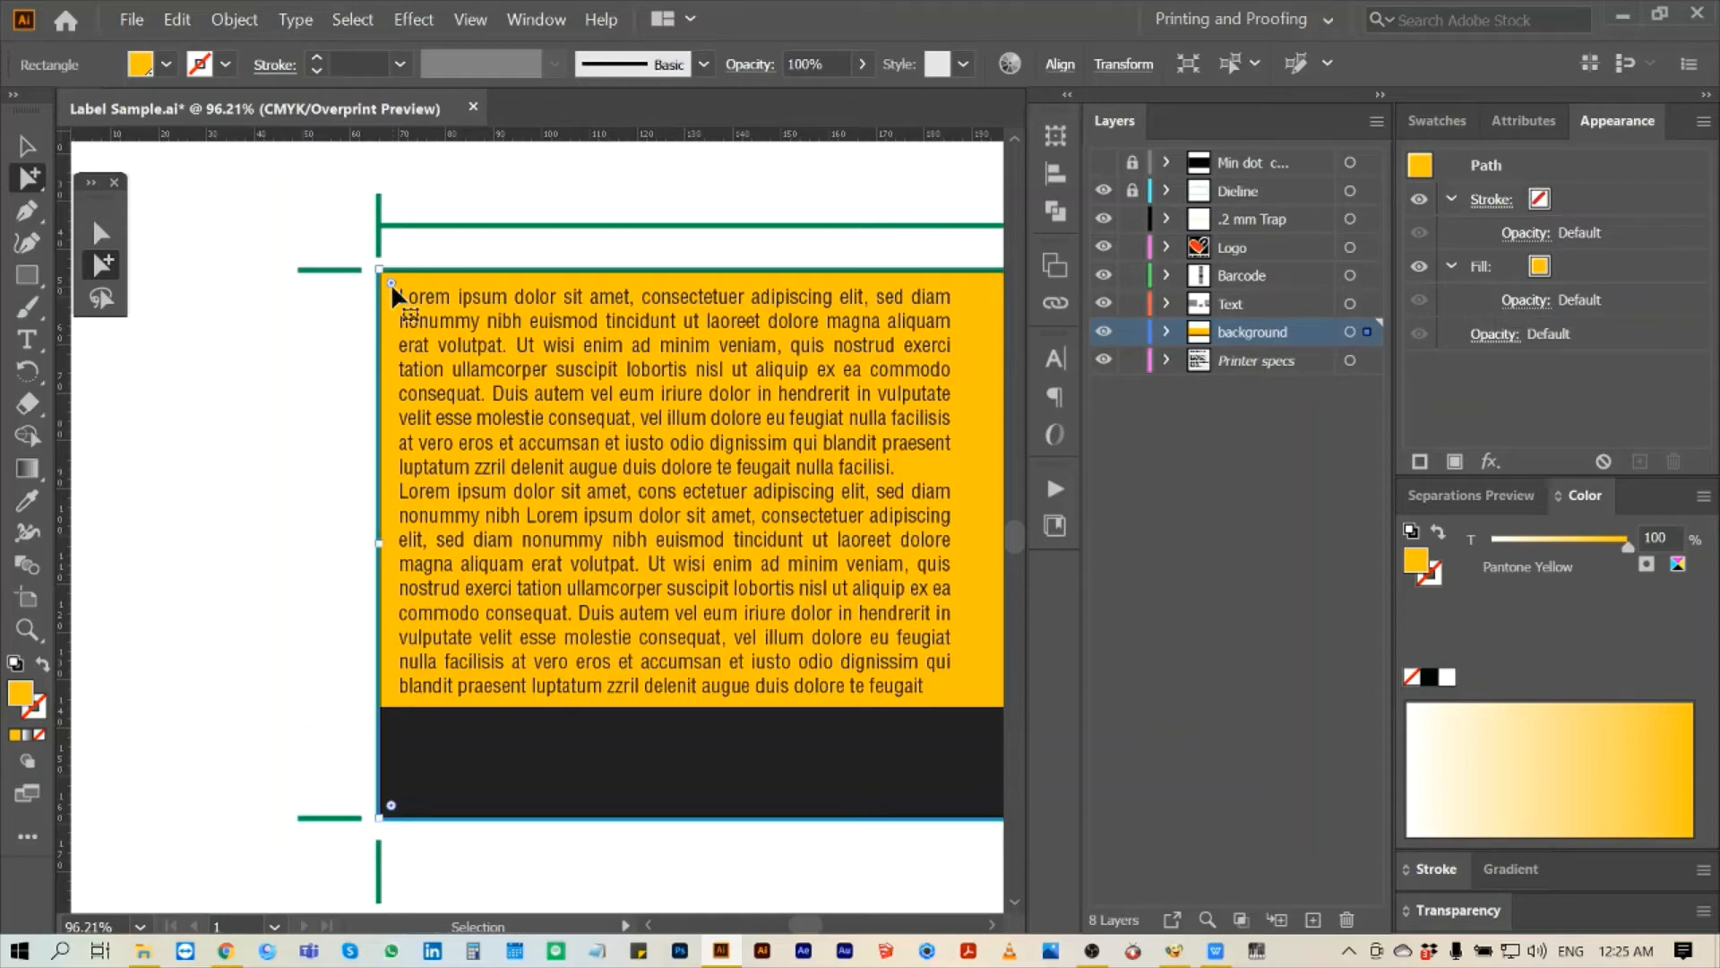
pyautogui.hotkey('ctrl', 'k')
pyautogui.write('2mm')
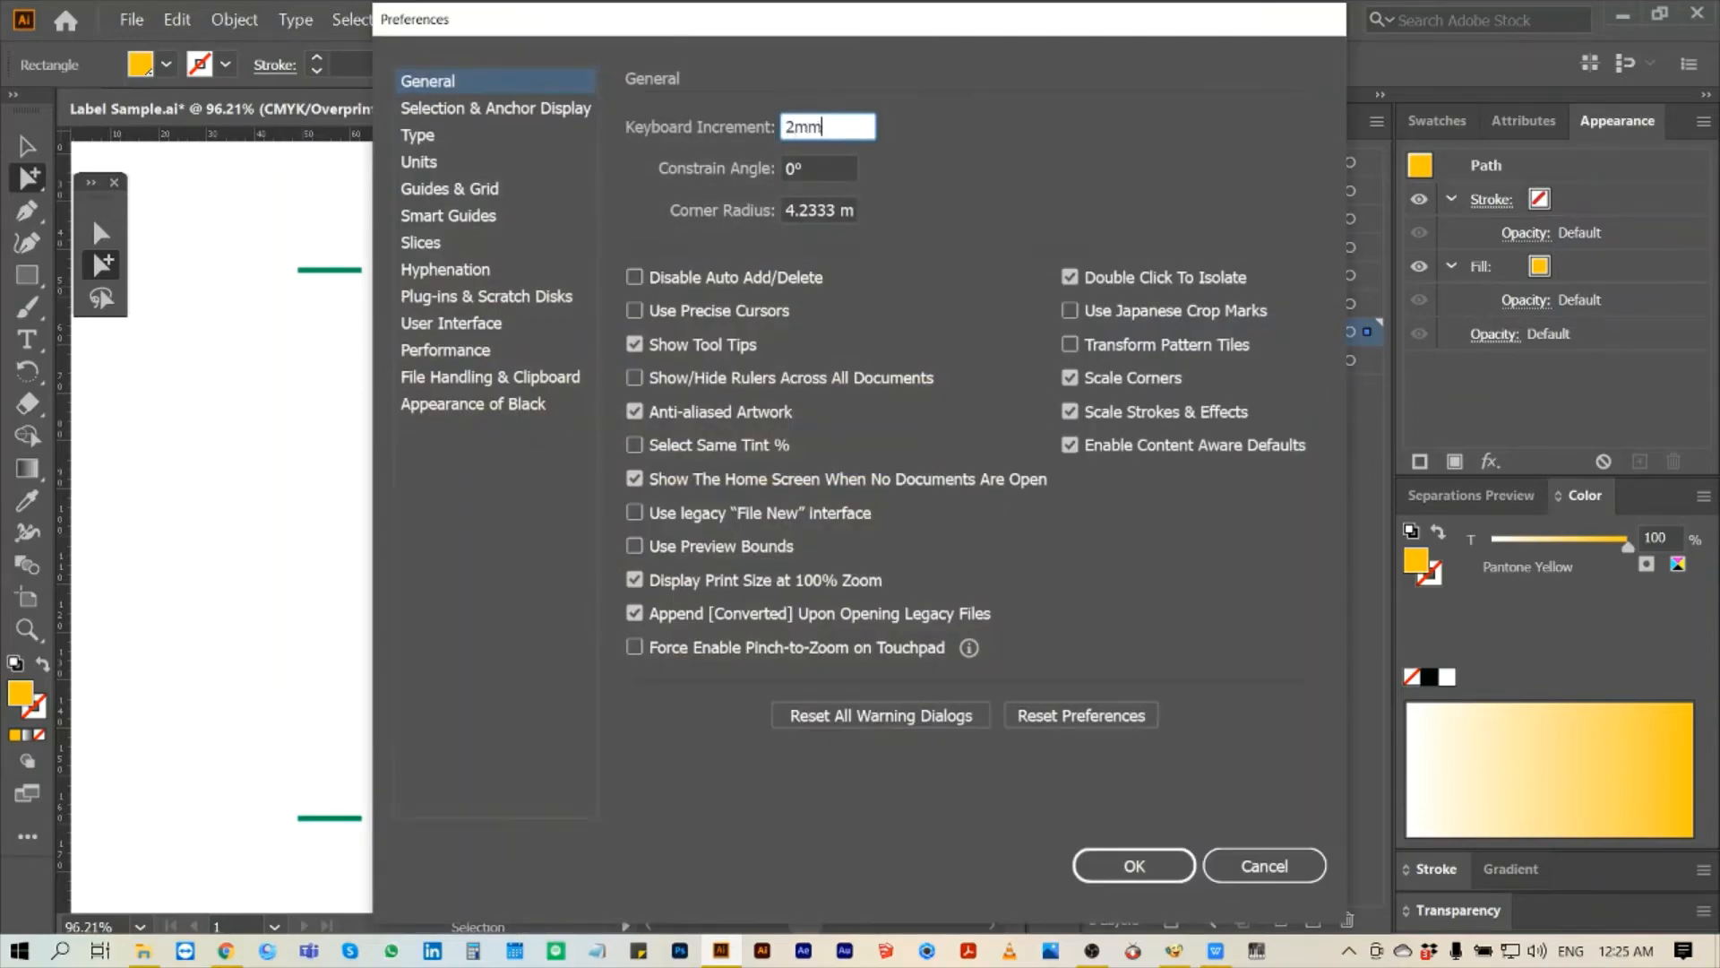
pyautogui.press('Return')
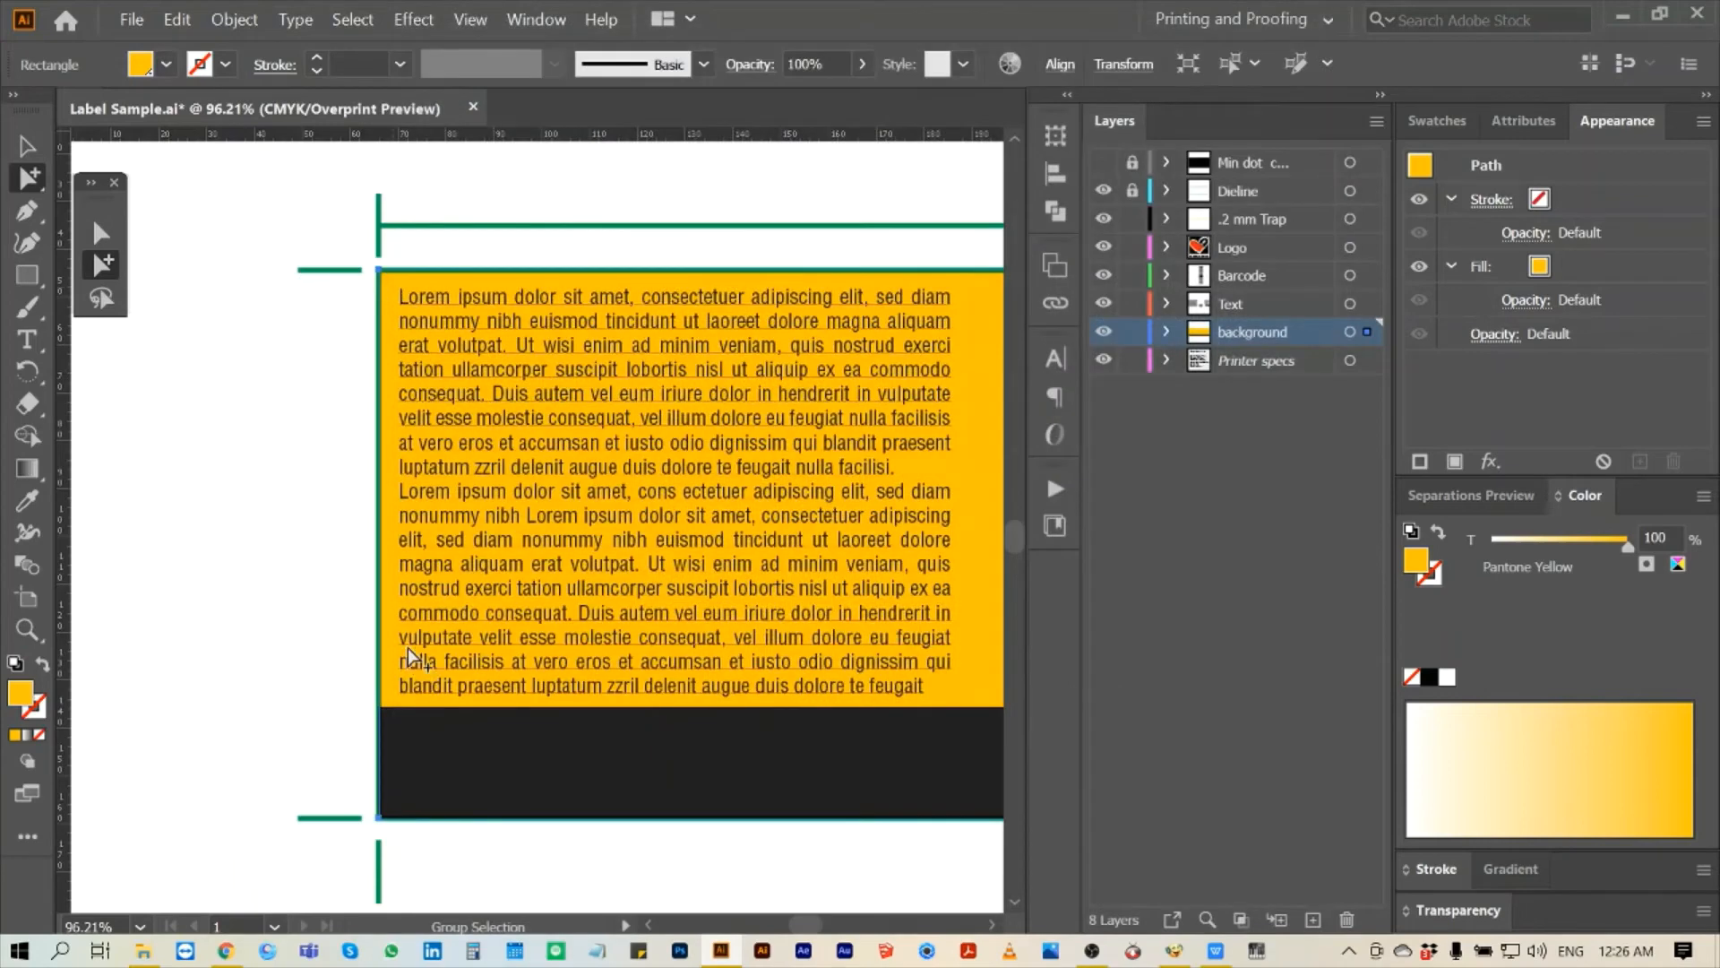
pyautogui.click(206, 560)
# - Extend the yellow background's left edge 2 mm outward past the dieline by moving its two left anchor points
pyautogui.press('space')
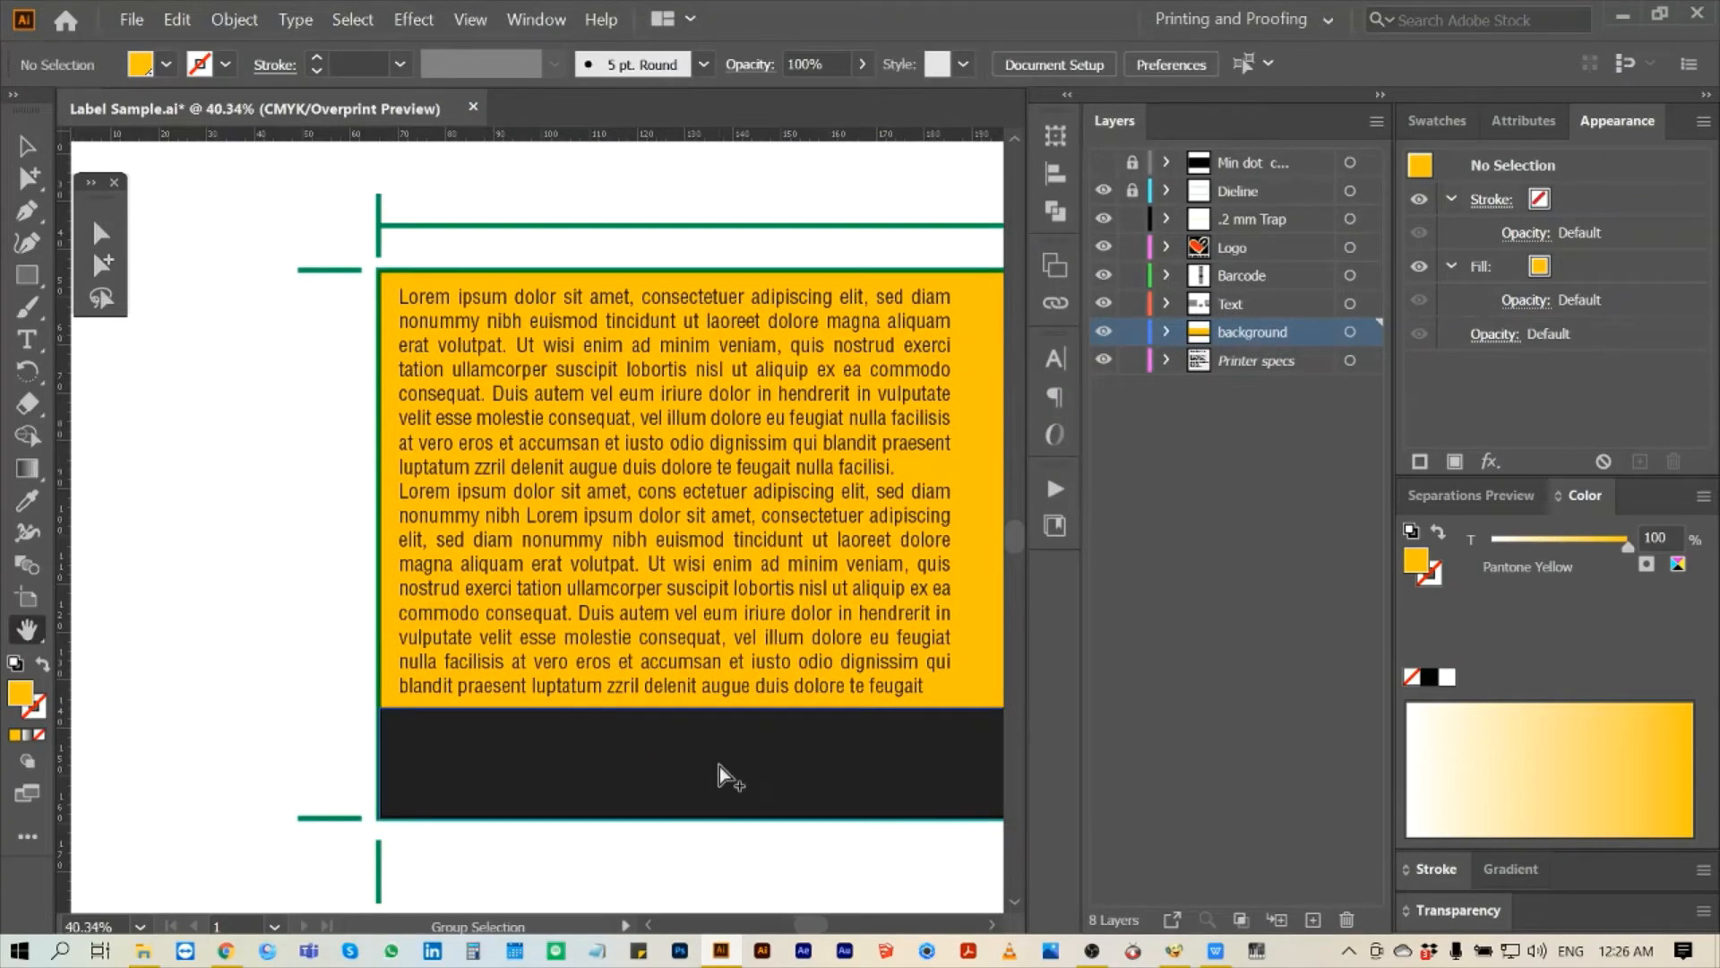
pyautogui.hotkey('ctrl', '0')
pyautogui.press('z')
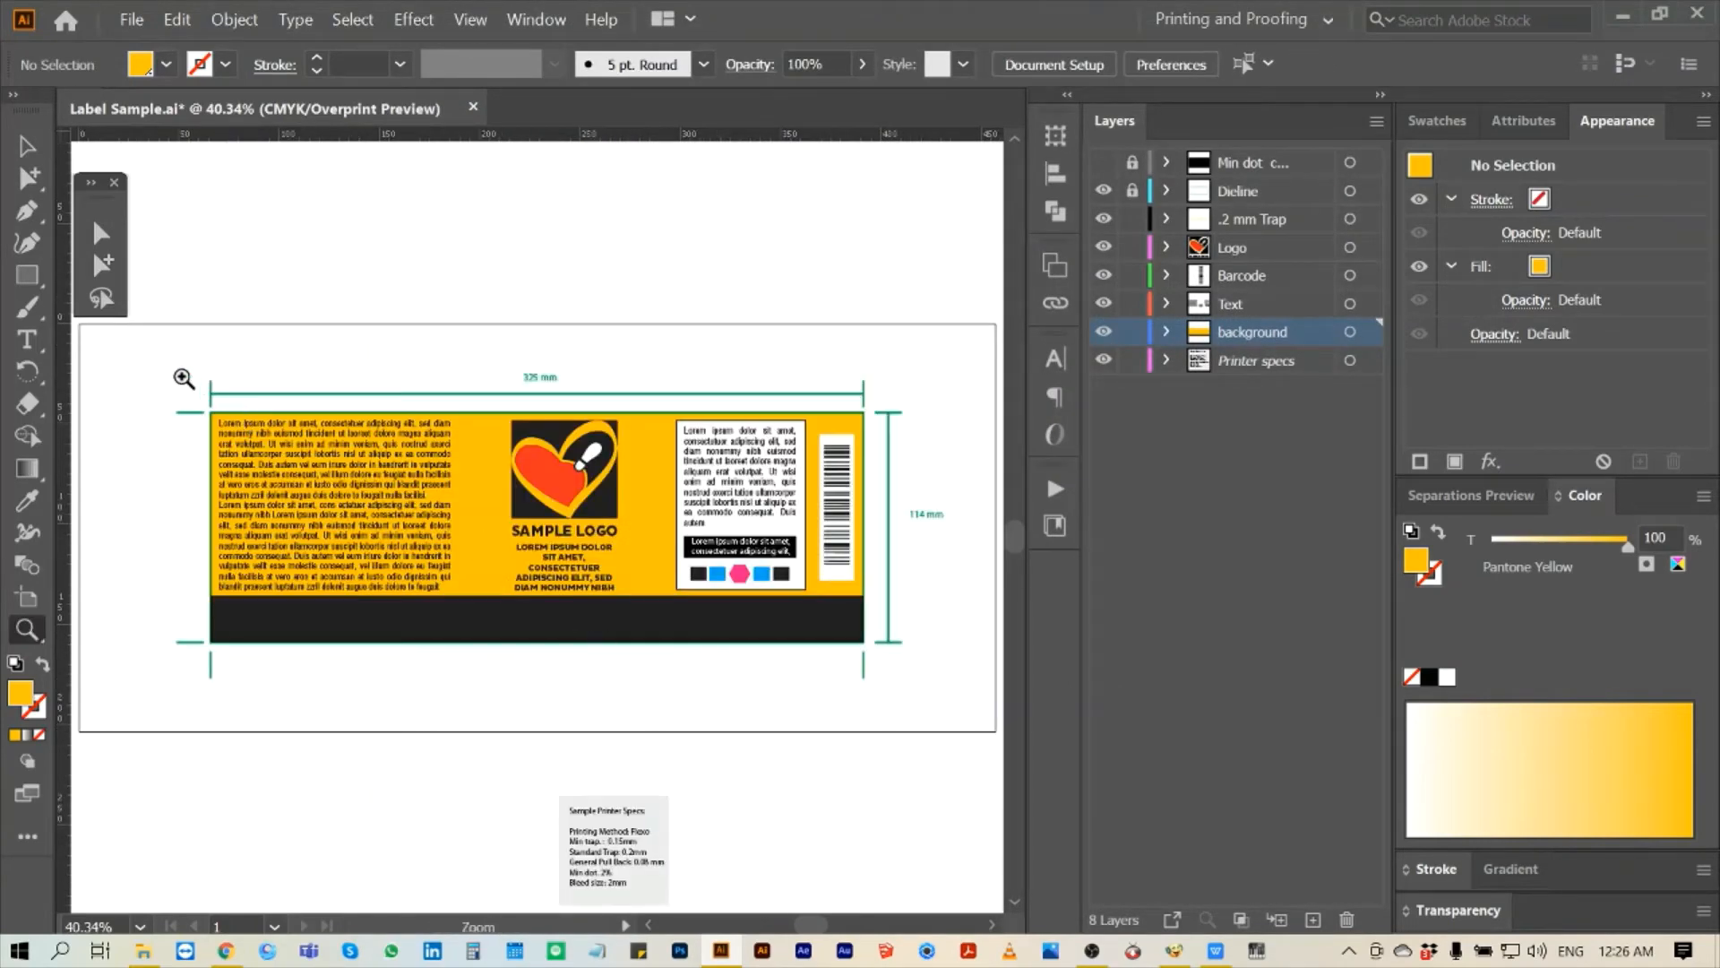
pyautogui.moveTo(180, 376); pyautogui.dragTo(377, 703)
pyautogui.click(115, 274)
pyautogui.click(395, 240)
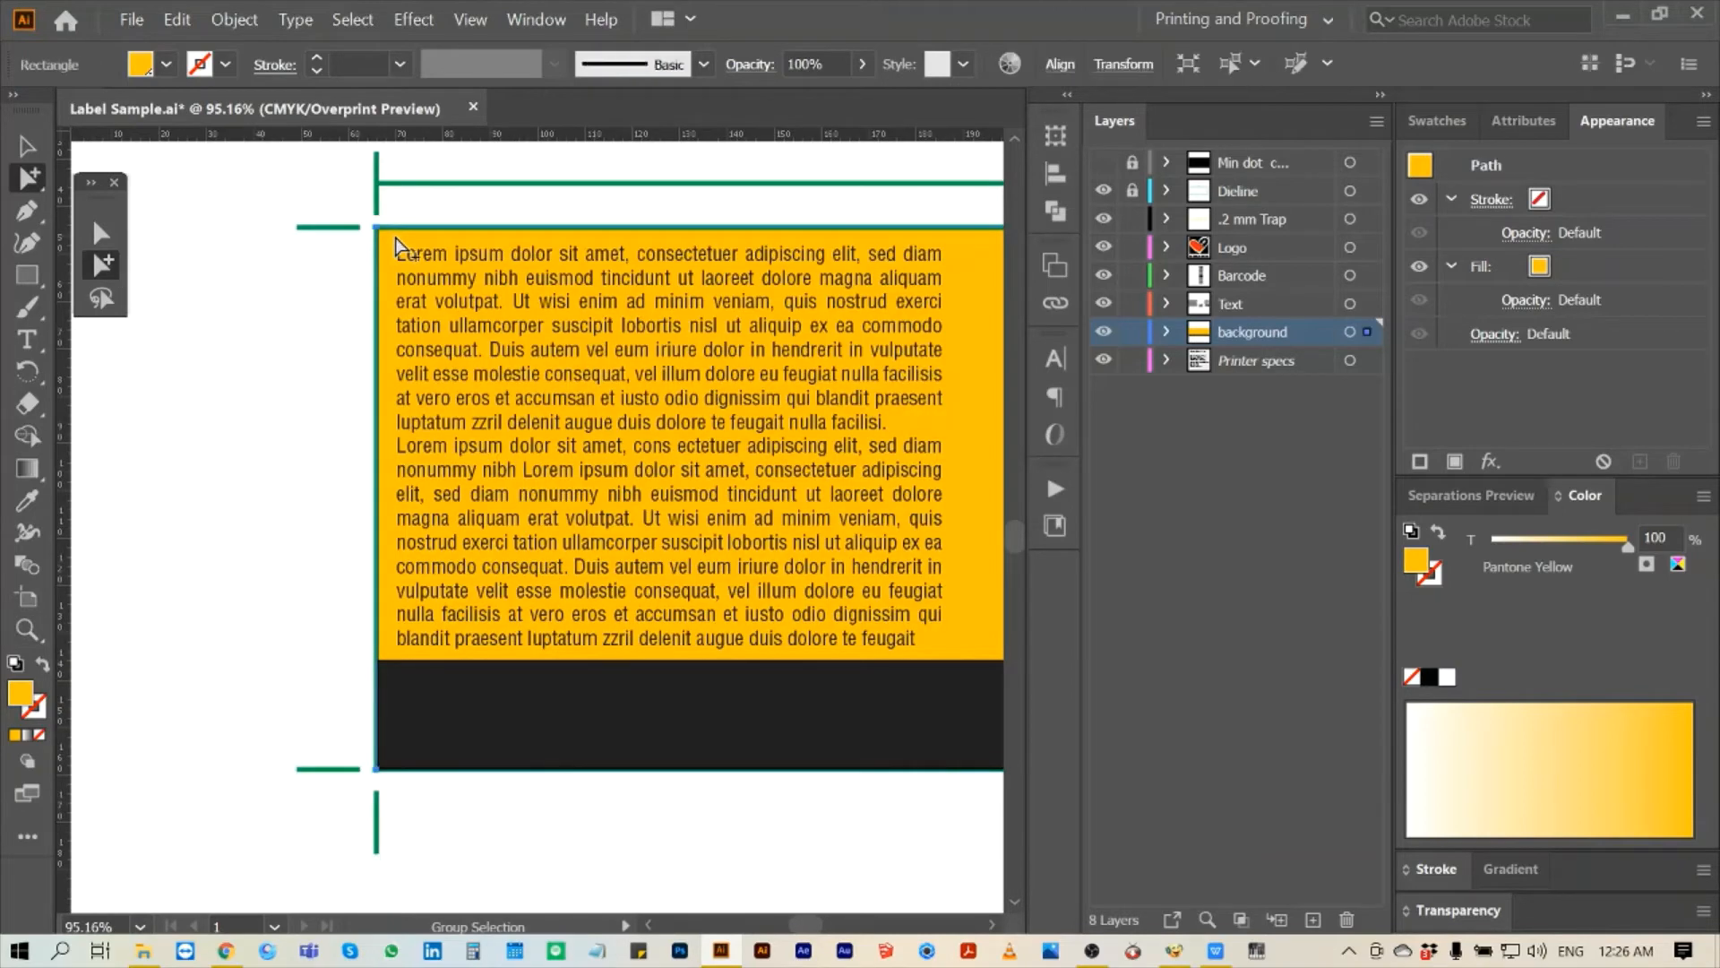
pyautogui.click(100, 234)
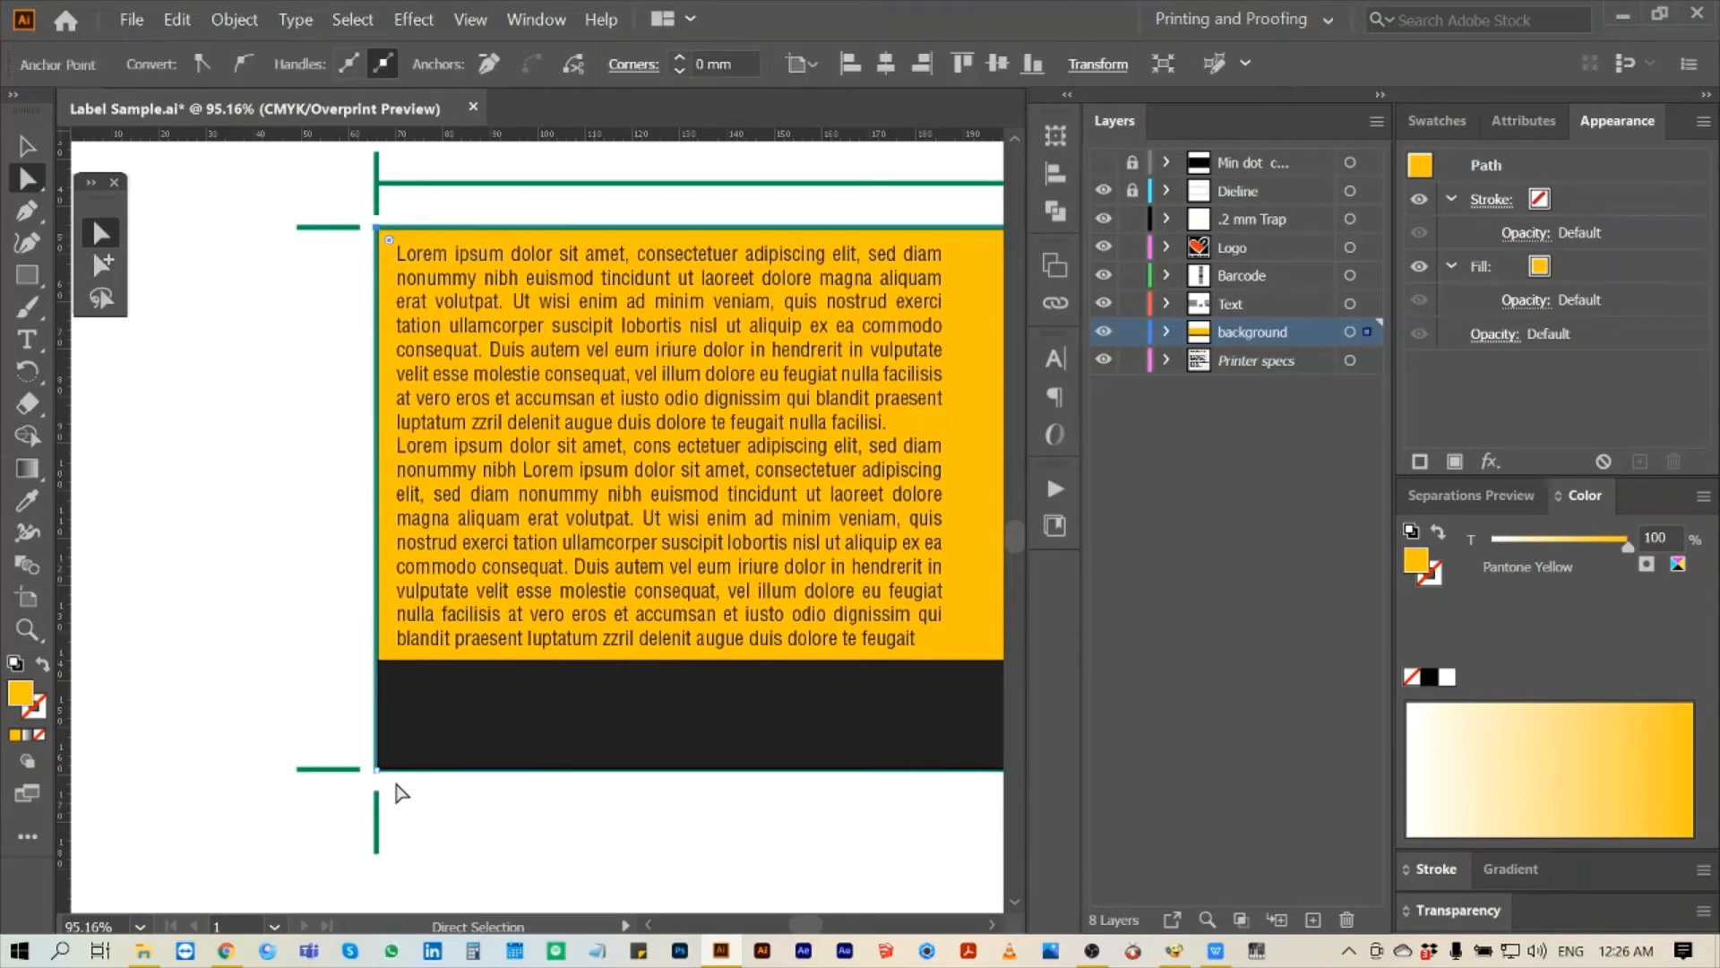
pyautogui.keyDown('shift'); pyautogui.click(377, 769); pyautogui.keyUp('shift')
pyautogui.press('Left')
pyautogui.press('Left')
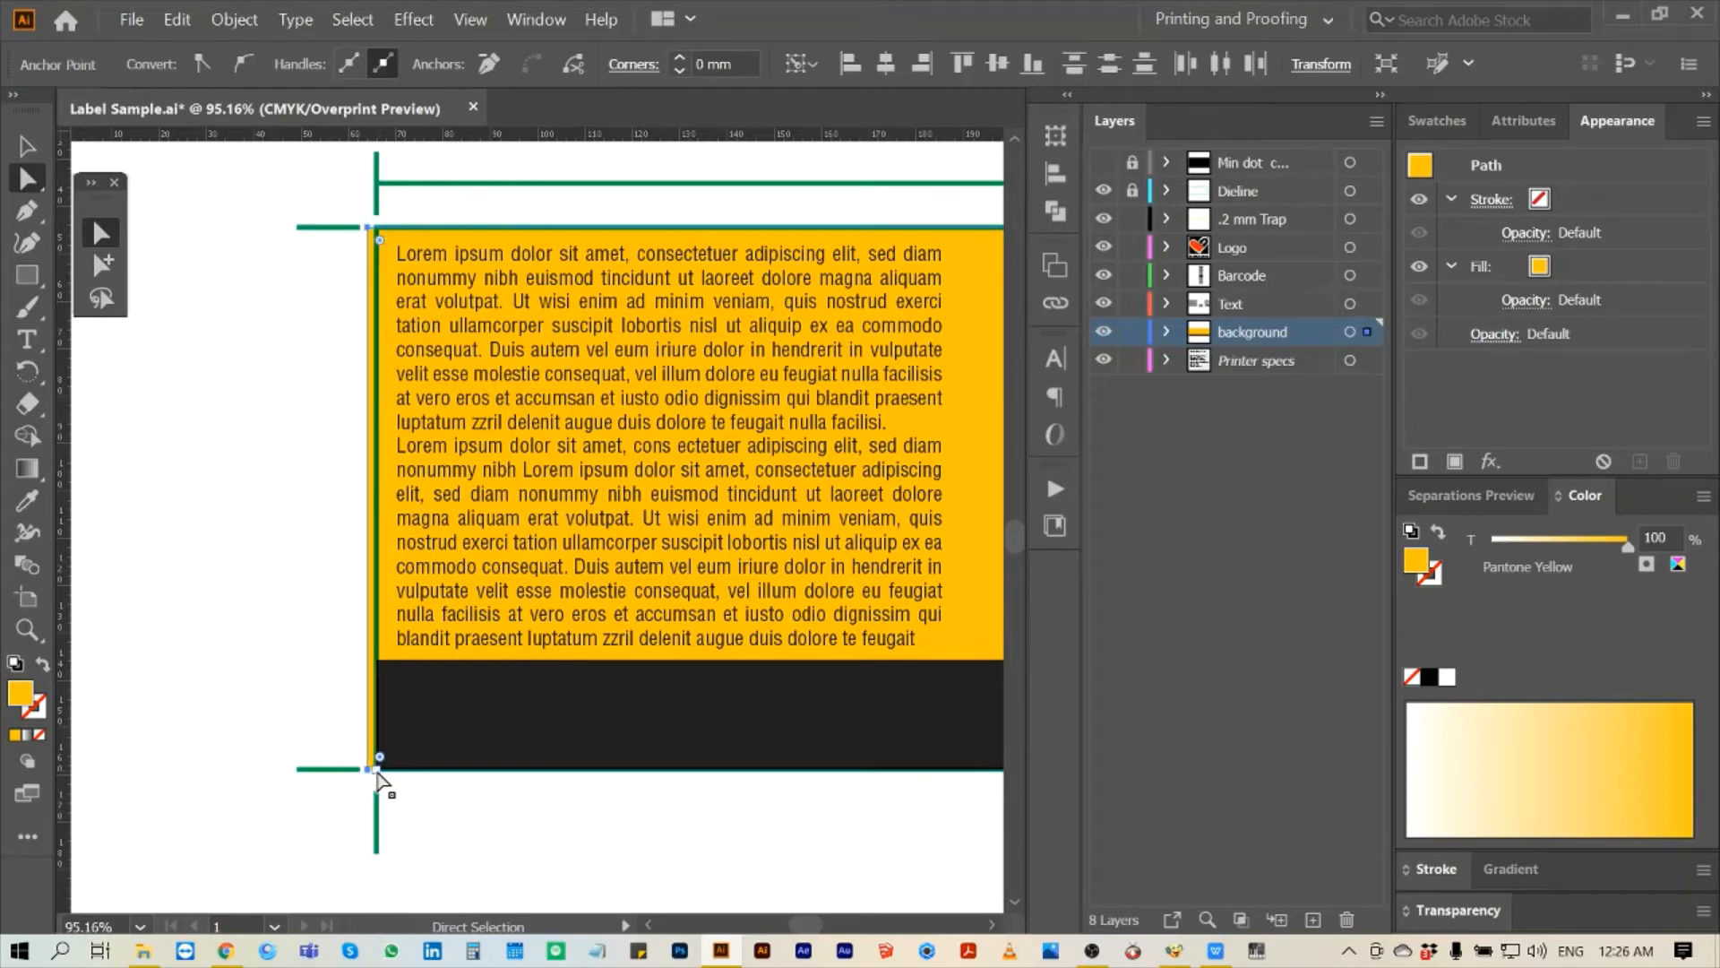
pyautogui.click(270, 487)
# - Extend the black band's left edge 2 mm outward past the dieline, and deselect it
pyautogui.click(421, 695)
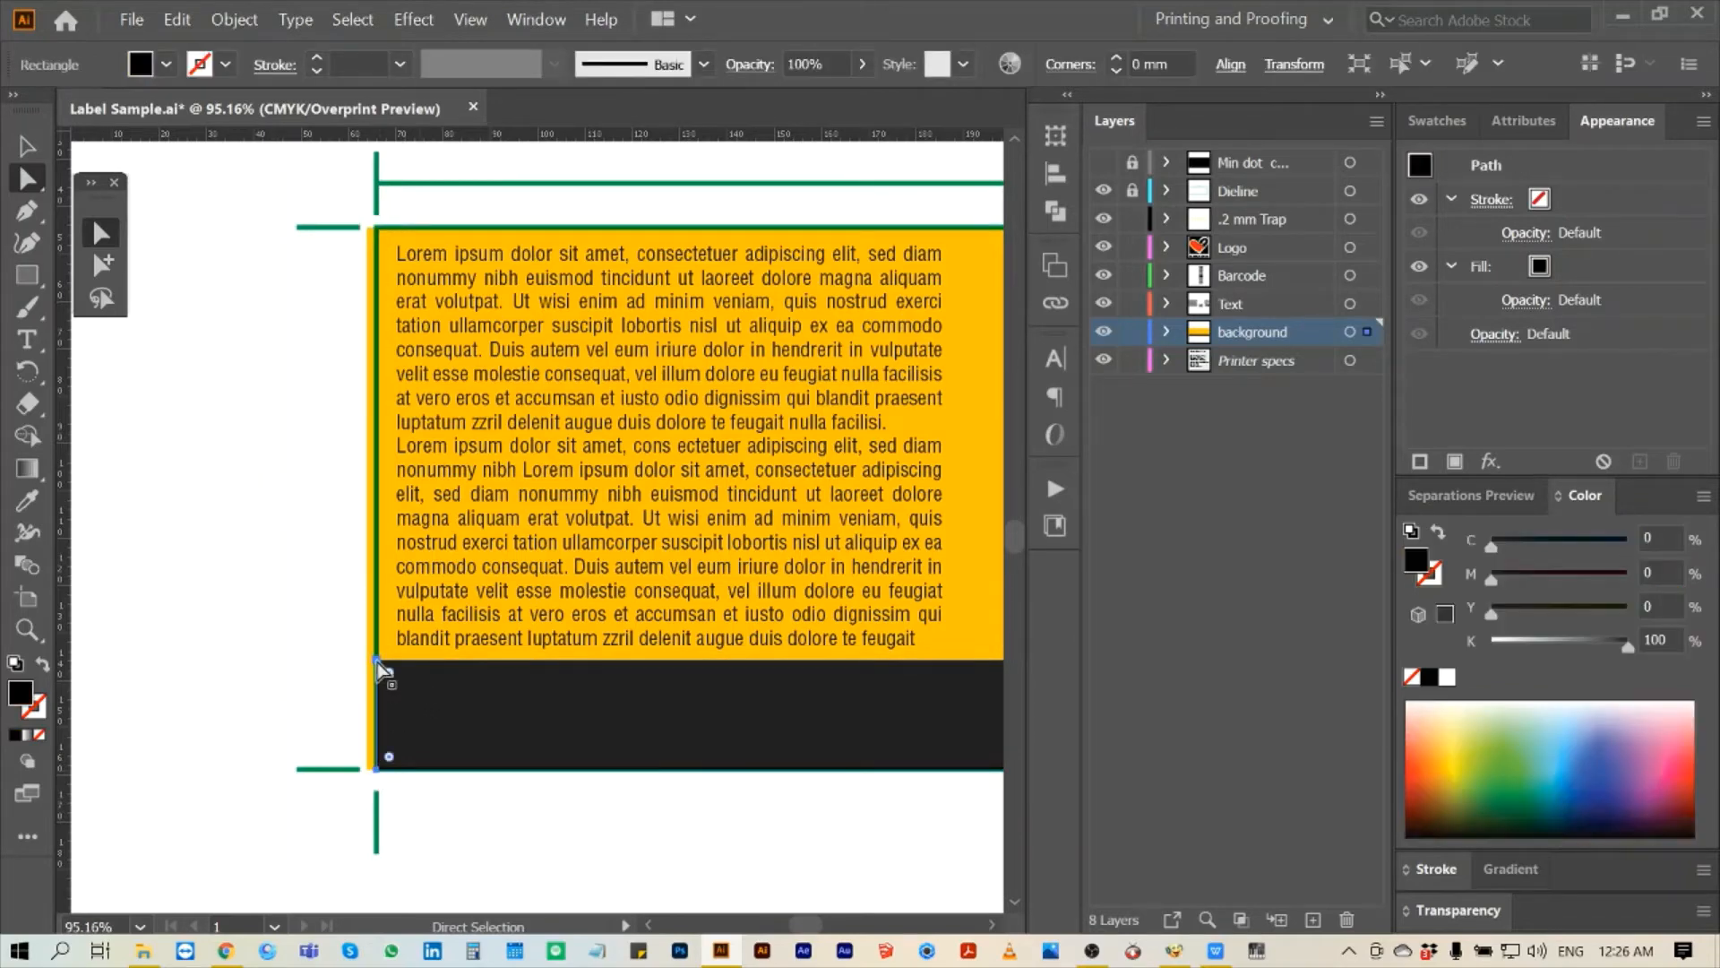
pyautogui.click(376, 662)
pyautogui.keyDown('shift'); pyautogui.click(376, 768); pyautogui.keyUp('shift')
pyautogui.press('Left')
pyautogui.press('Left')
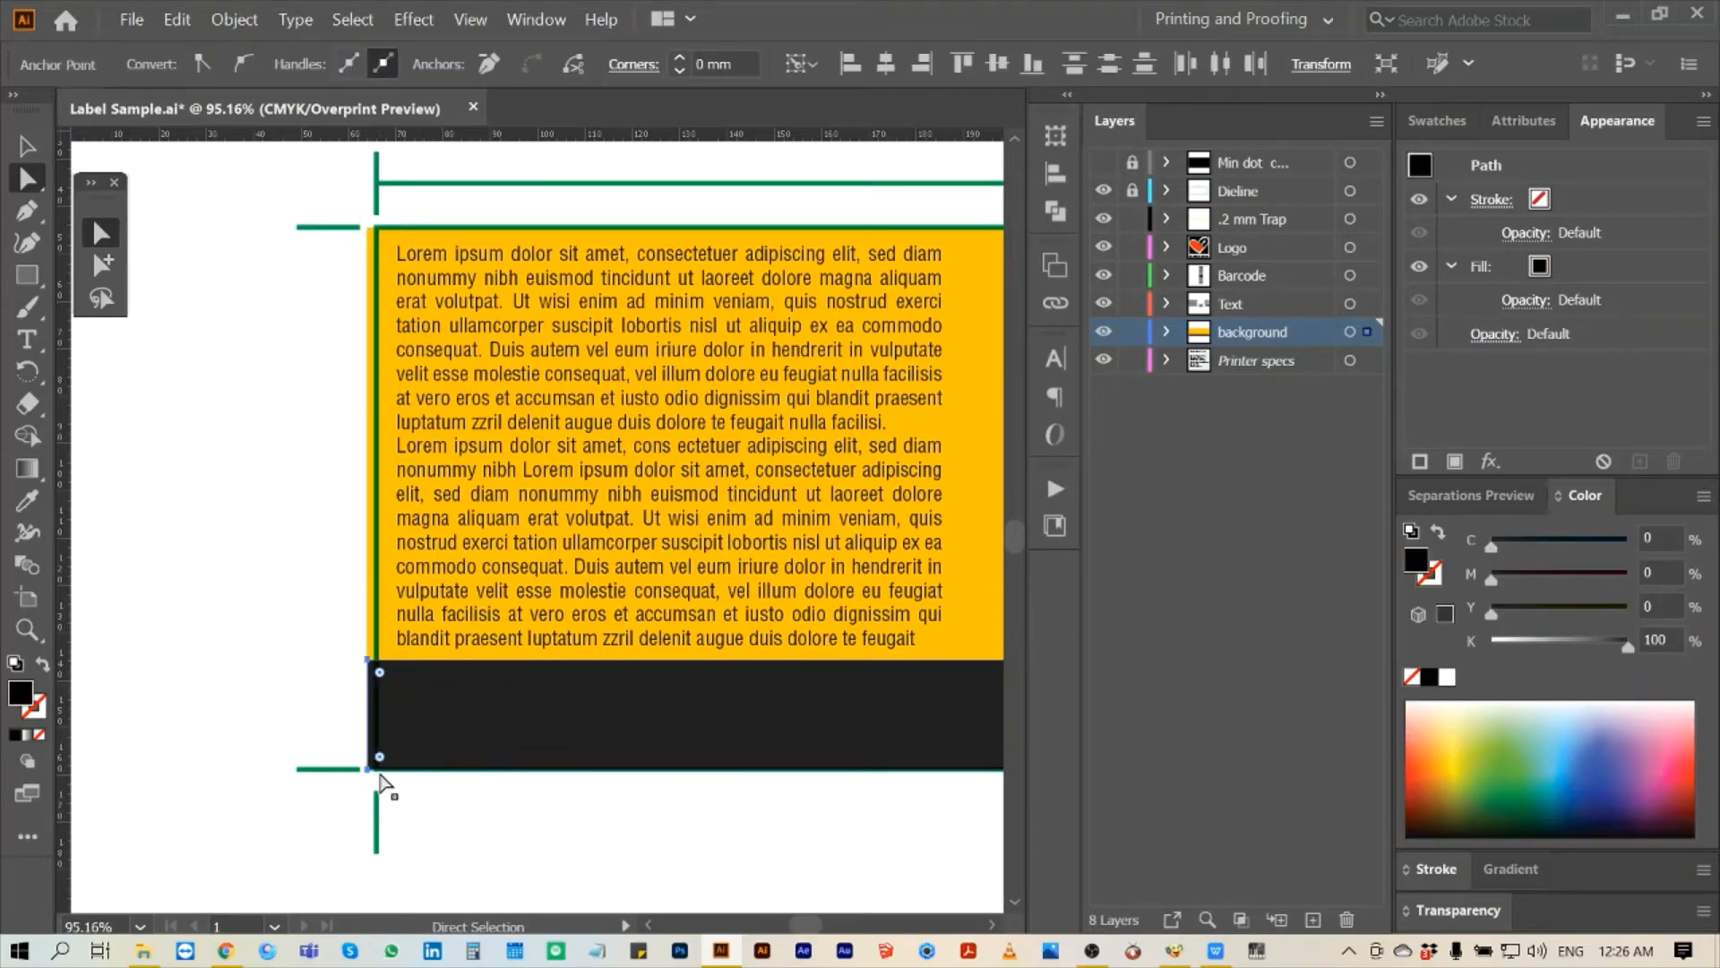
pyautogui.click(235, 549)
# - Extend the yellow background's top edge 2 mm upward by moving its two top anchor points
pyautogui.hotkey('ctrl', '0')
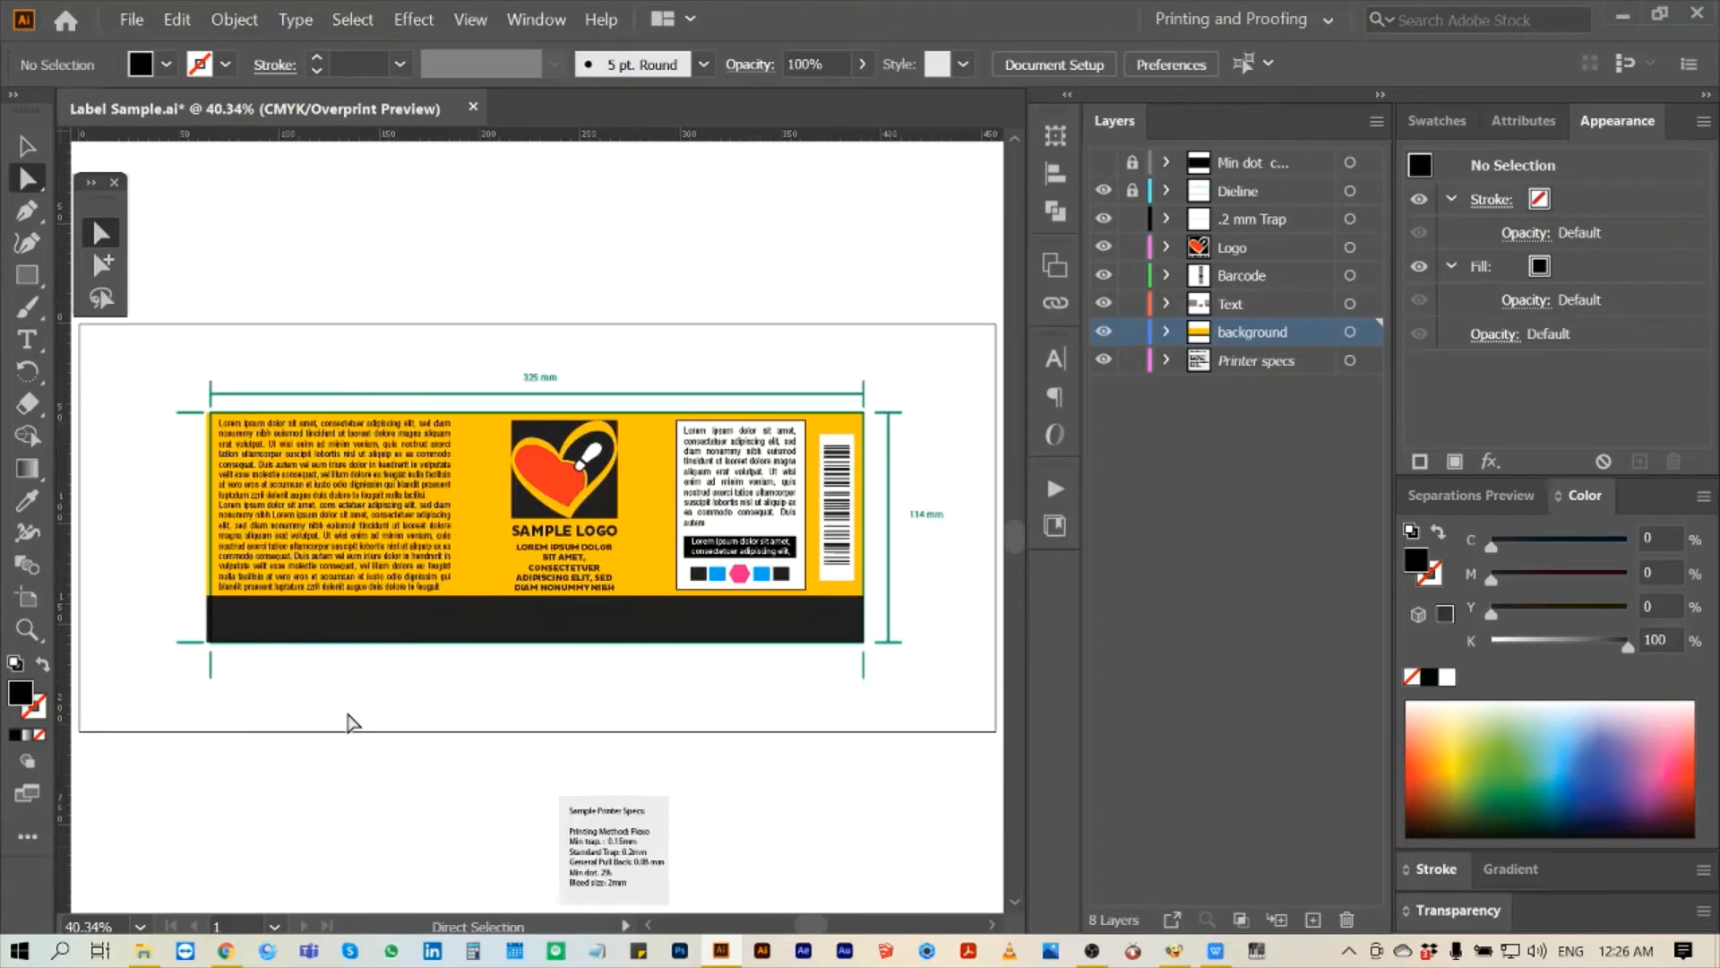
pyautogui.click(248, 451)
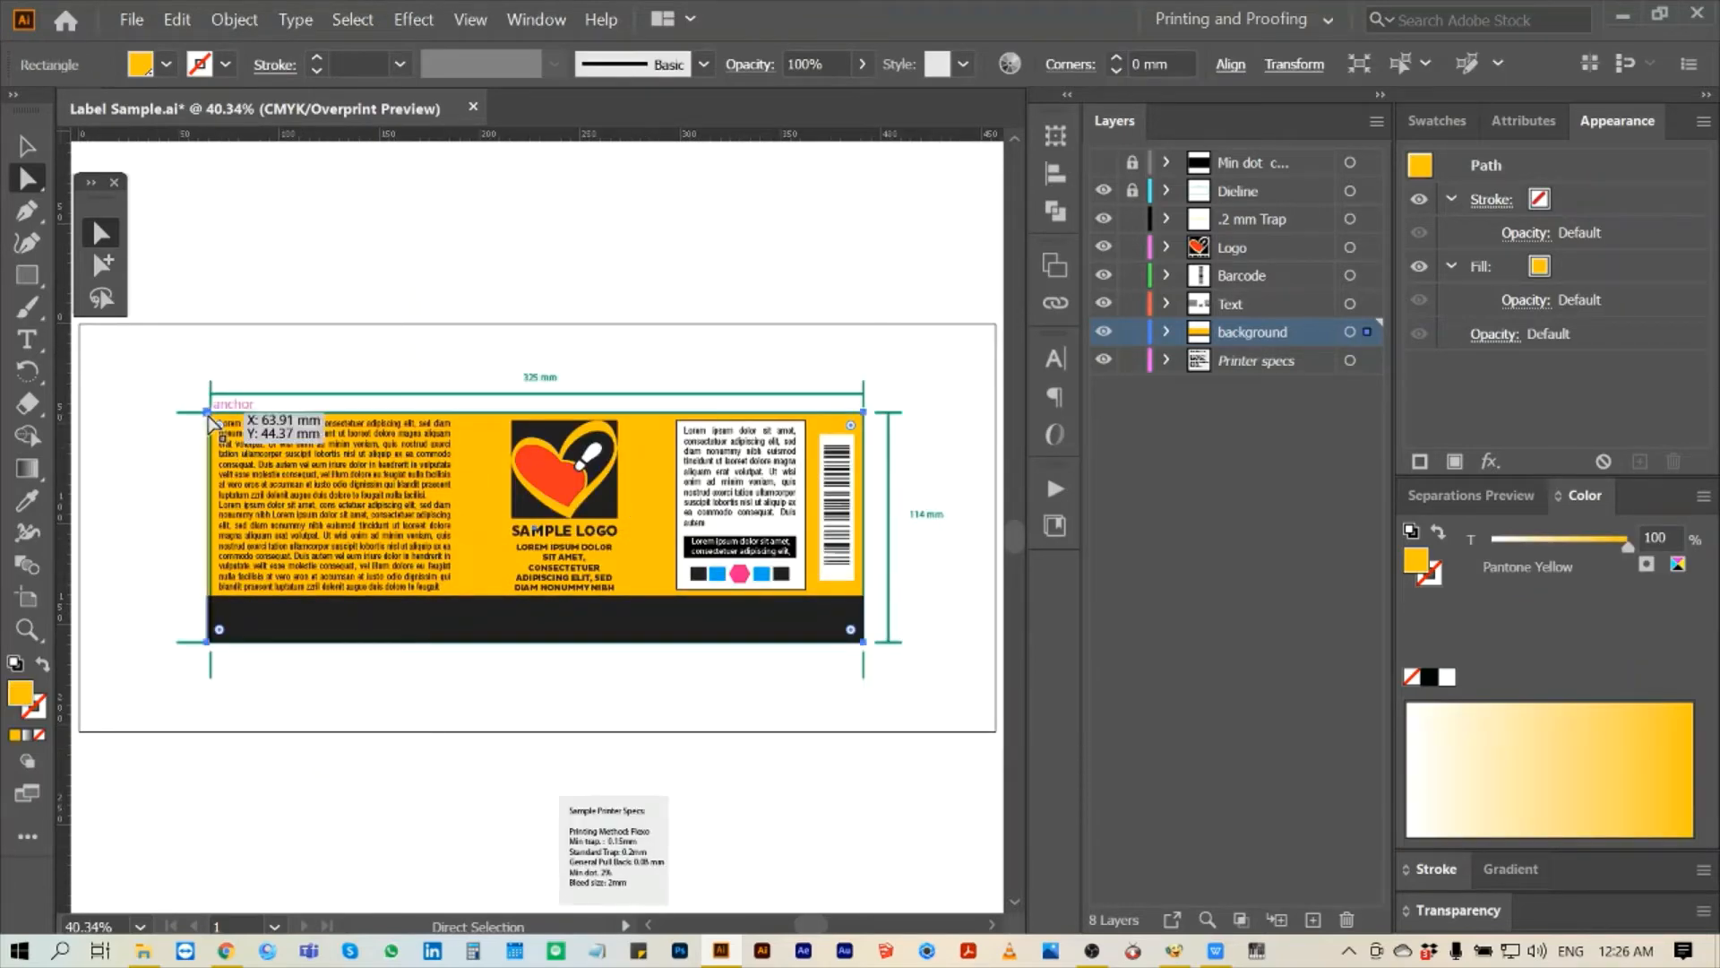
pyautogui.click(208, 414)
pyautogui.keyDown('shift'); pyautogui.click(864, 413); pyautogui.keyUp('shift')
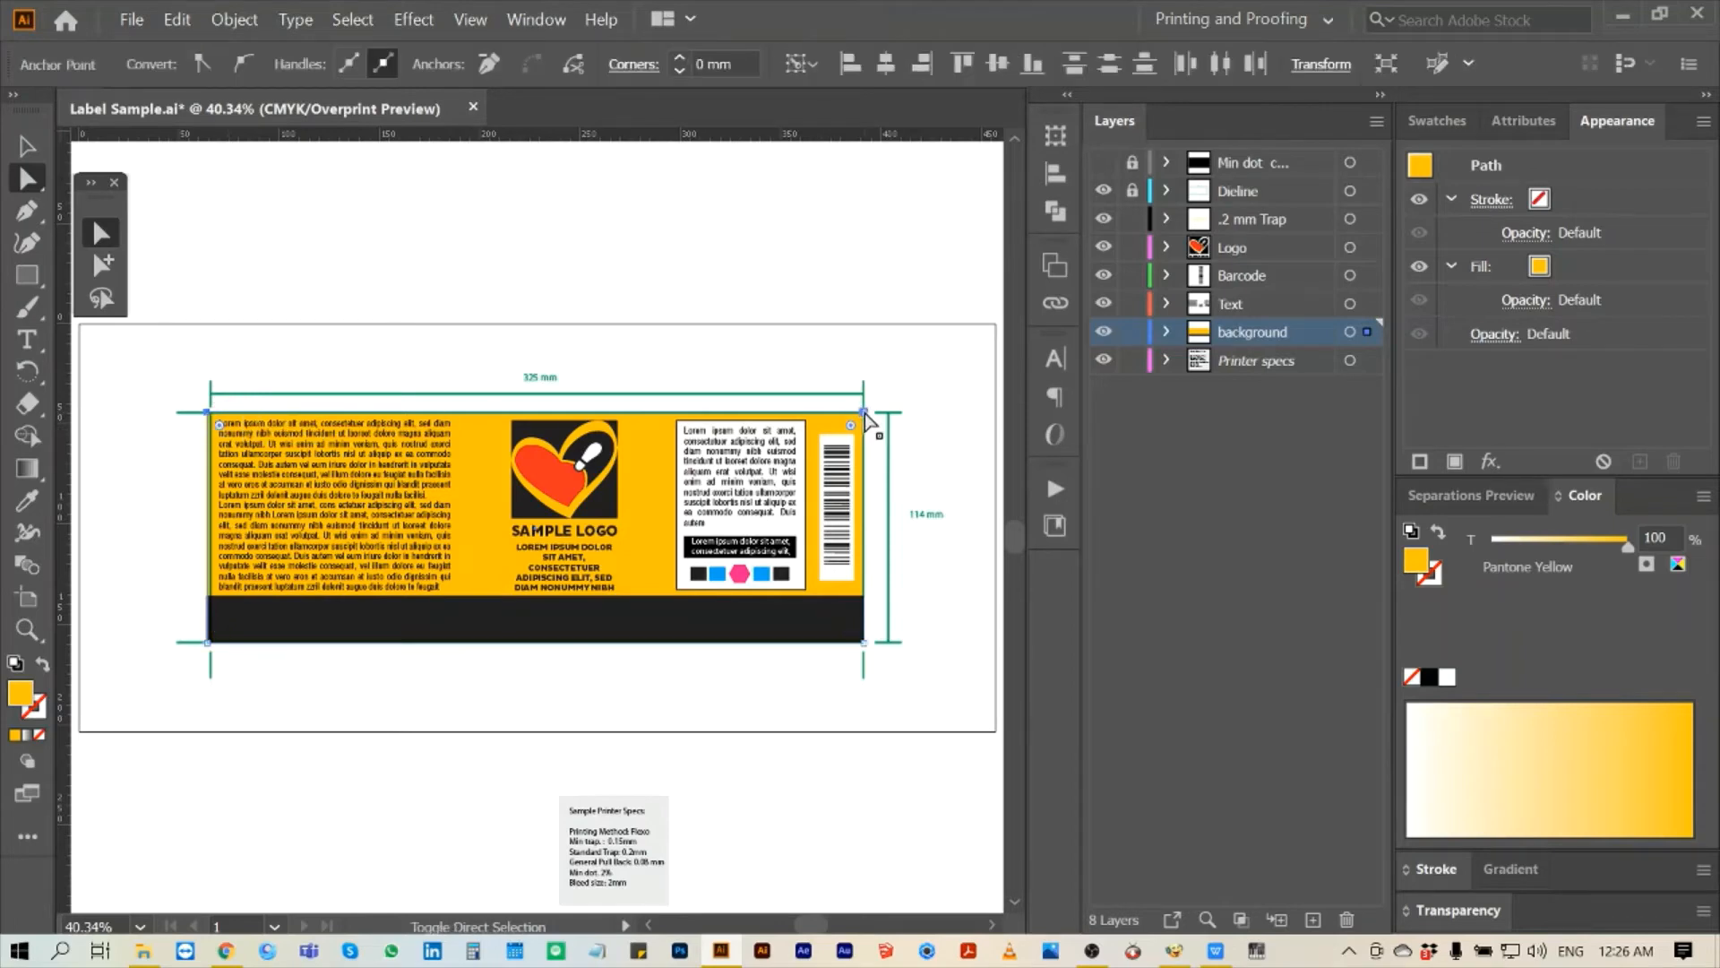
pyautogui.press('Up')
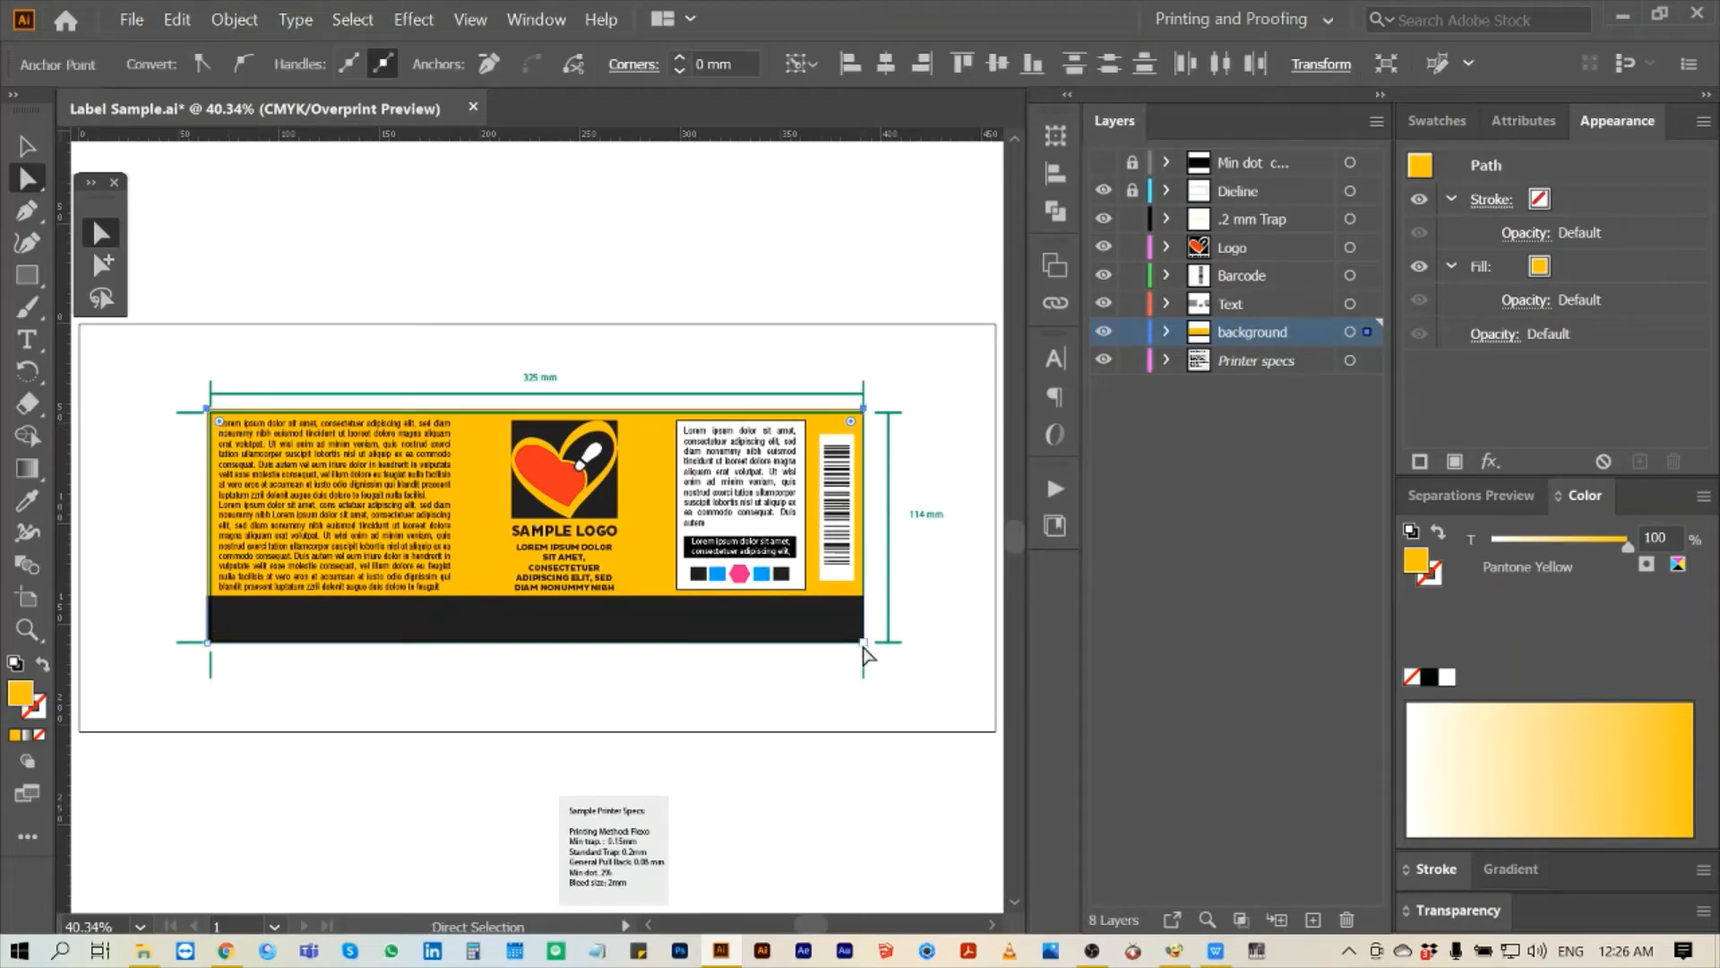
# - Extend the right edges of the yellow background and the black band 2 mm outward past the dieline
pyautogui.click(863, 642)
pyautogui.keyDown('shift'); pyautogui.click(864, 409); pyautogui.keyUp('shift')
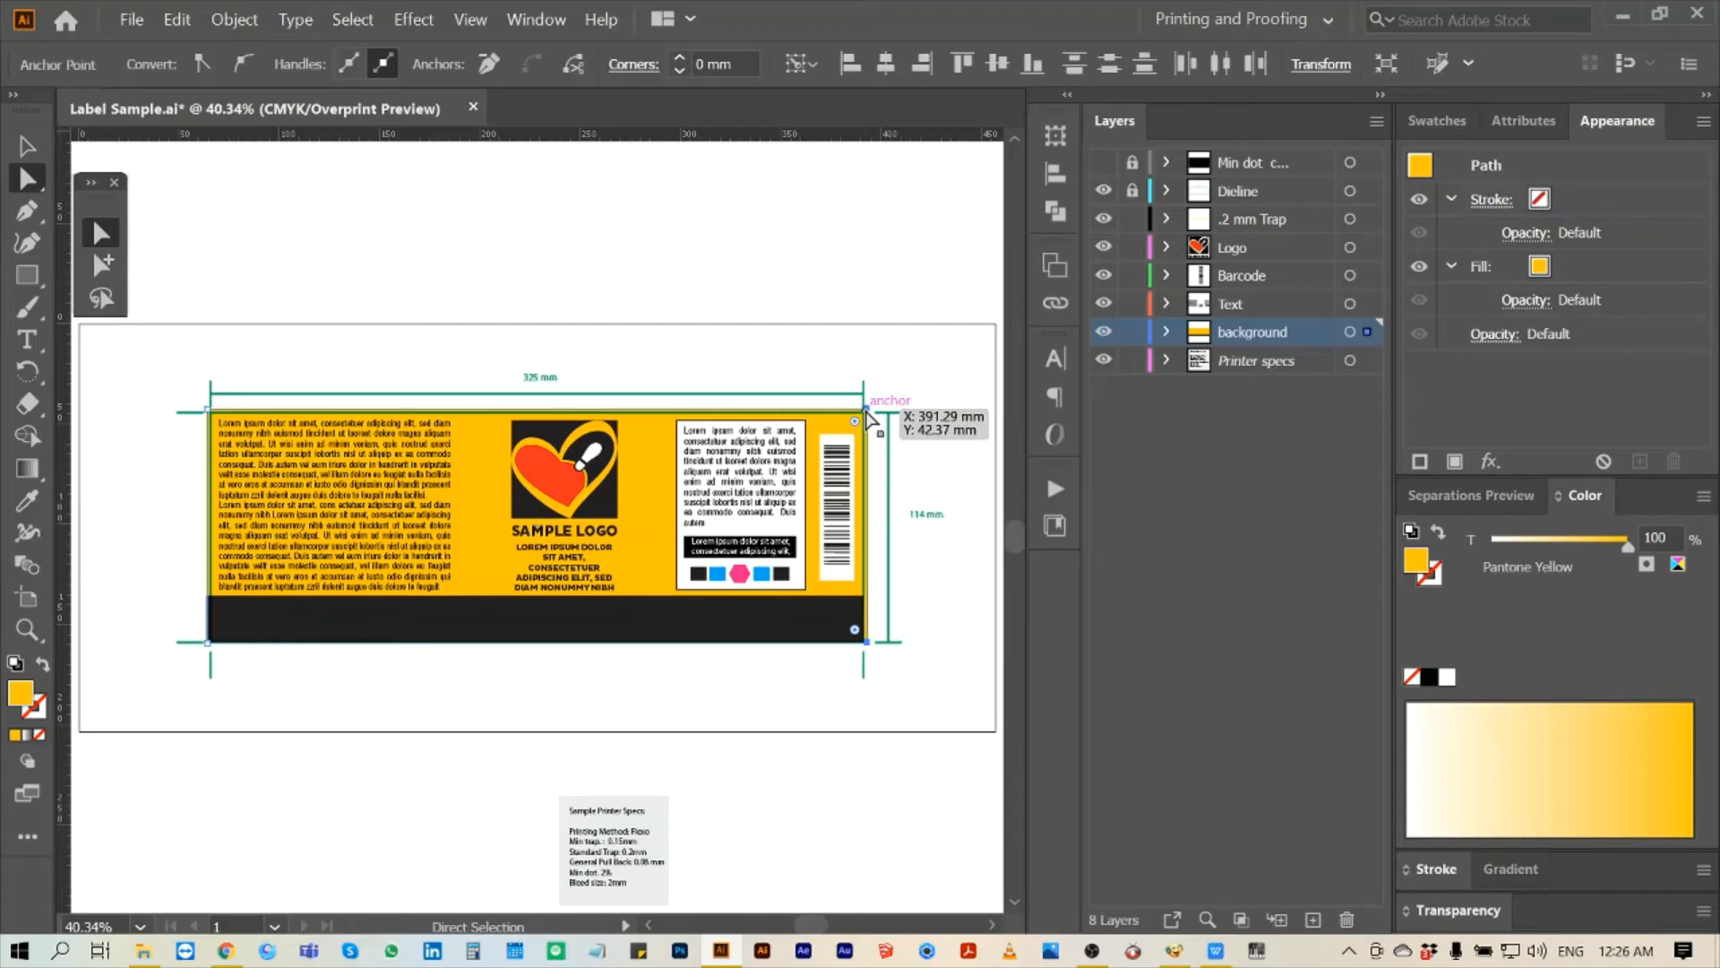
pyautogui.click(796, 632)
pyautogui.click(864, 642)
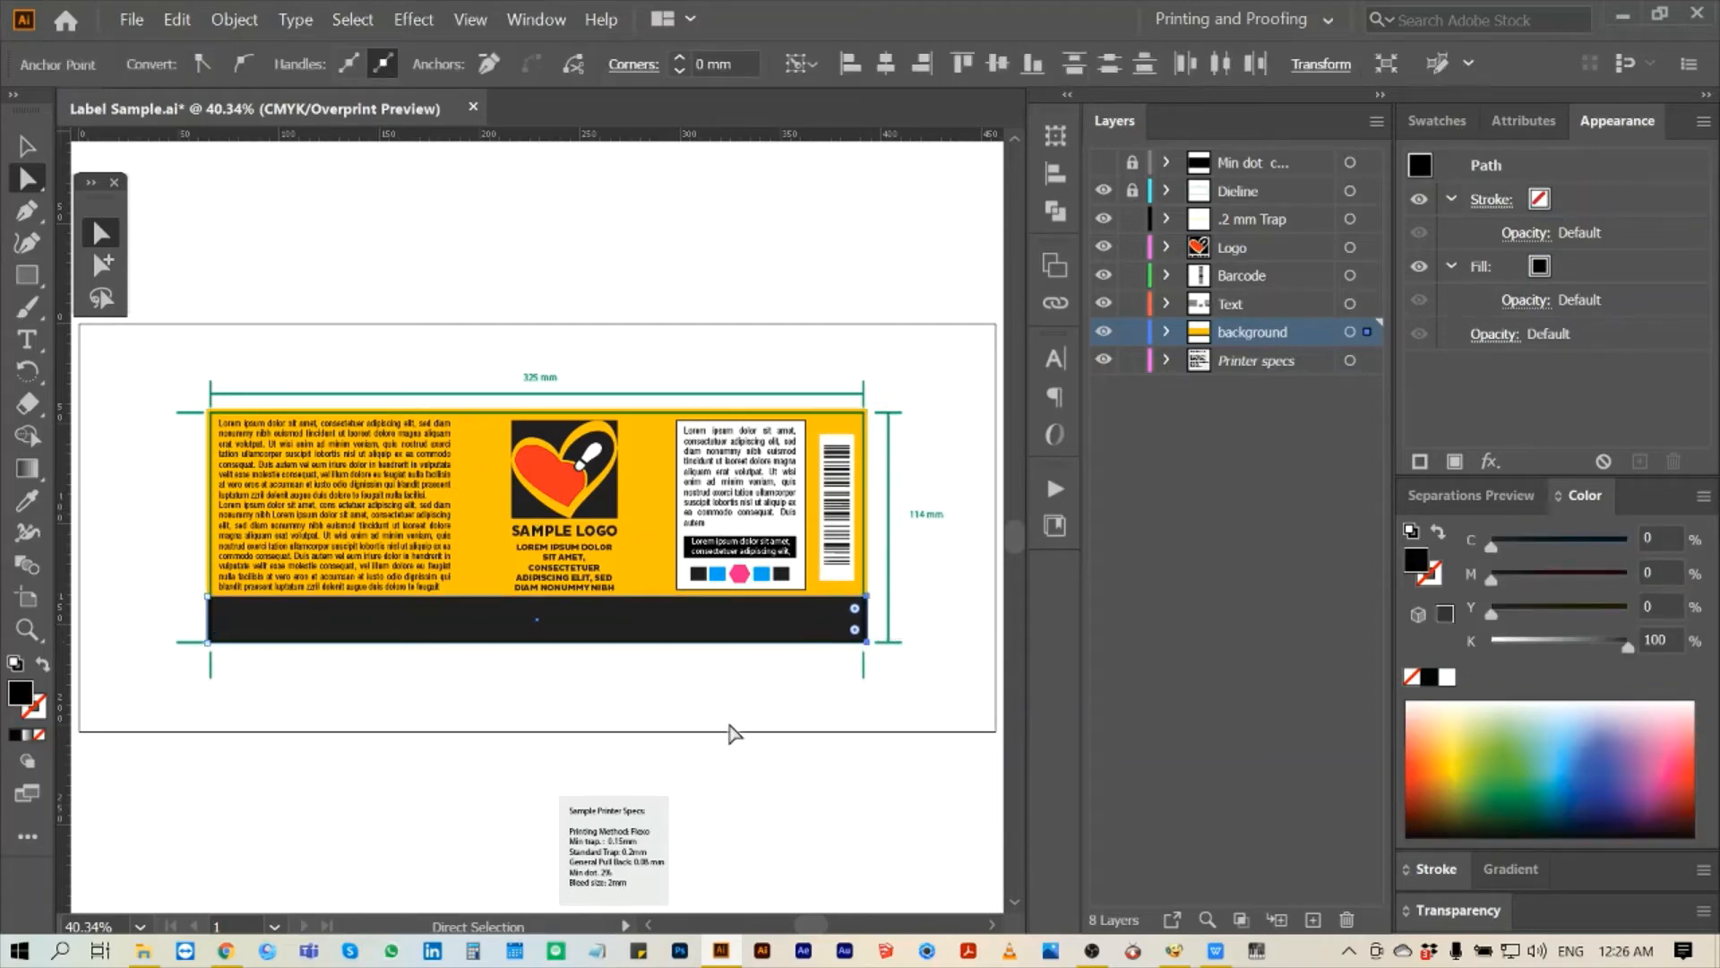
pyautogui.click(730, 724)
# - Extend the black band's bottom edge 2 mm downward past the dieline, and deselect it
pyautogui.click(702, 624)
pyautogui.click(865, 643)
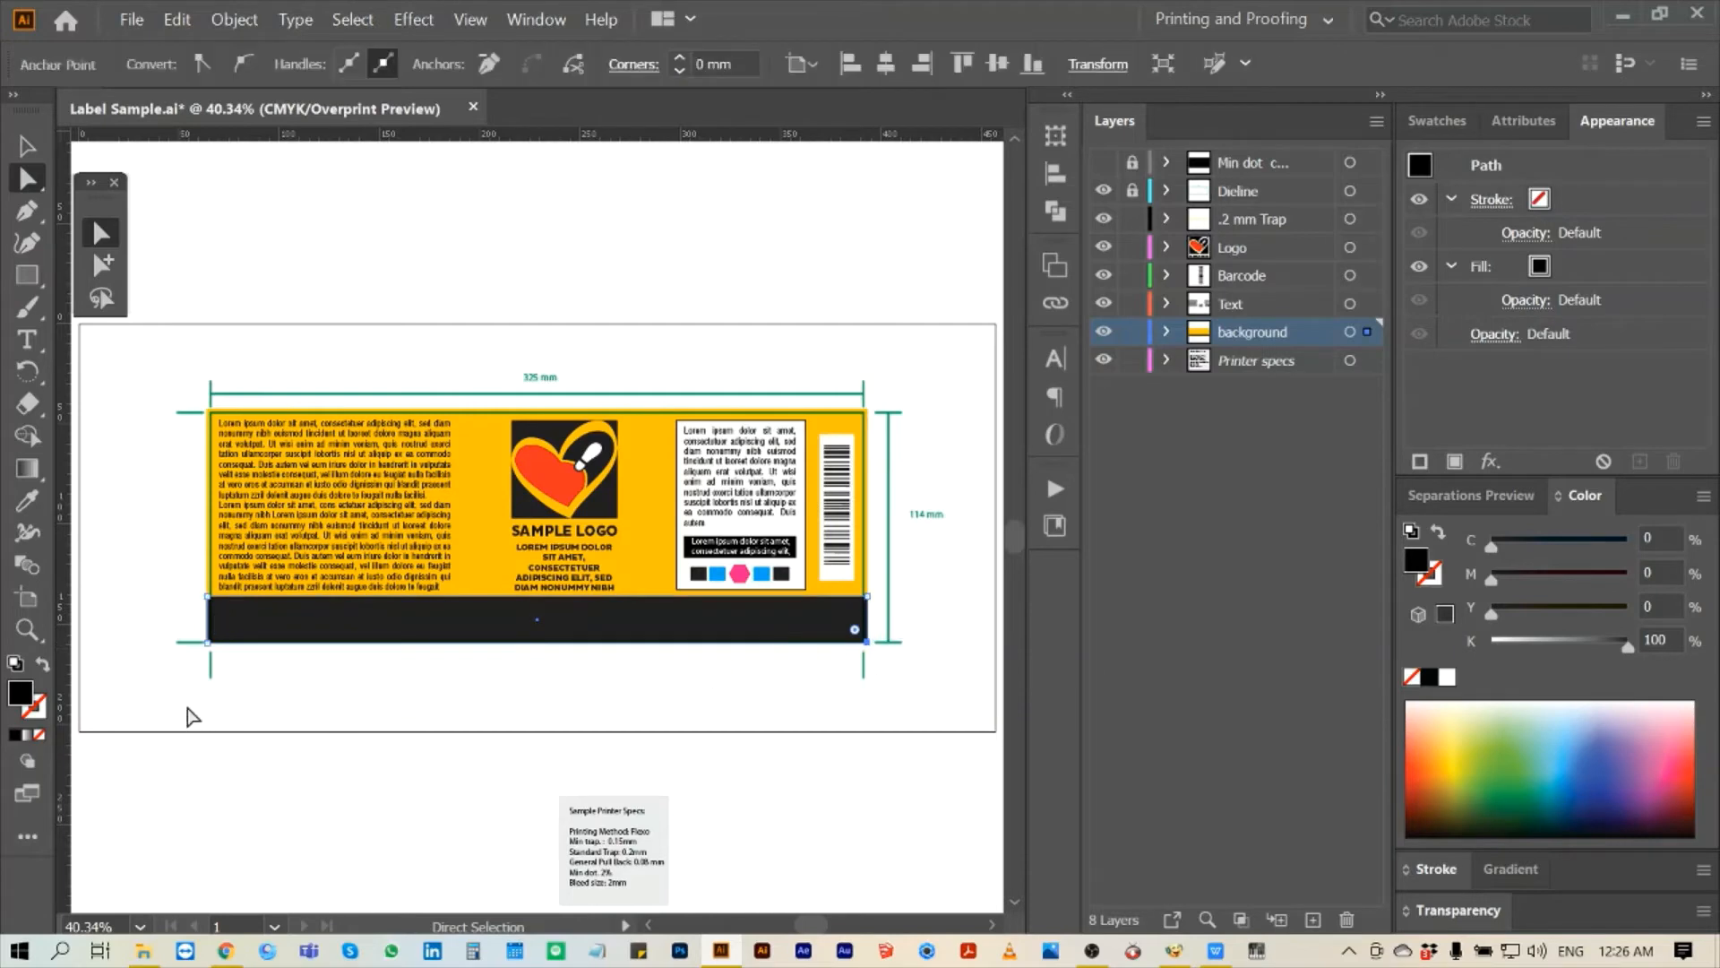
pyautogui.keyDown('shift'); pyautogui.click(208, 642); pyautogui.keyUp('shift')
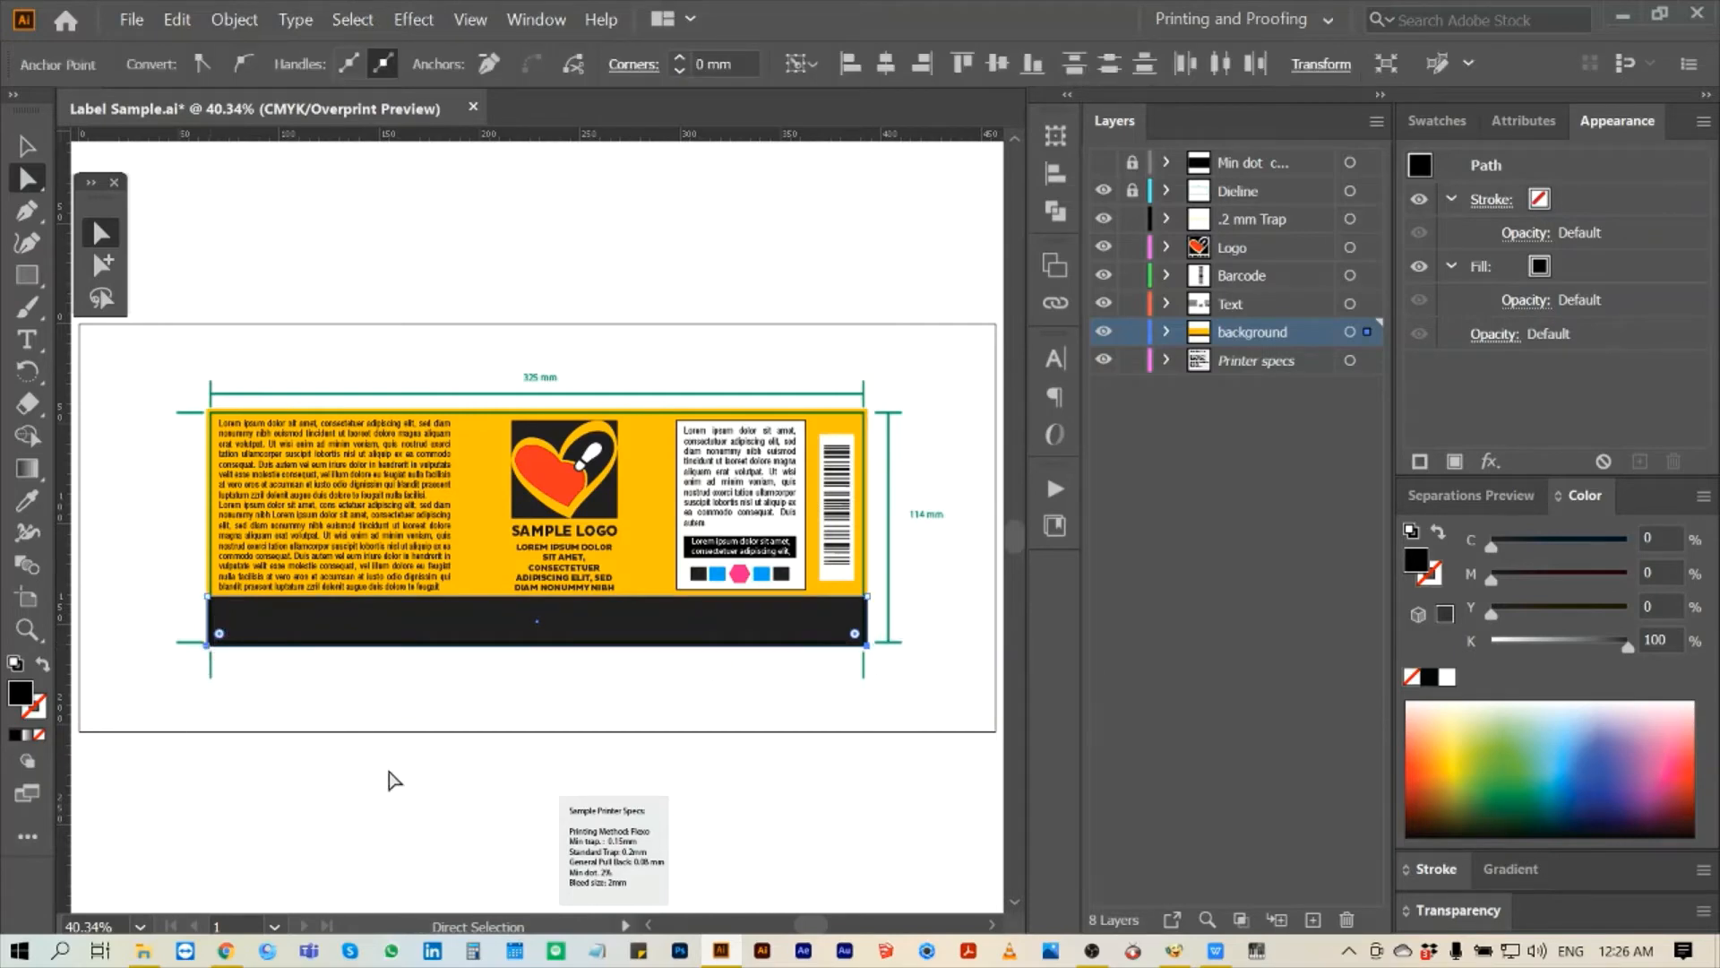
pyautogui.click(389, 774)
# - Examine the bleed outside the dieline along the label's edges and at all four corners
pyautogui.press('z')
pyautogui.moveTo(162, 534); pyautogui.dragTo(282, 684)
pyautogui.press('h')
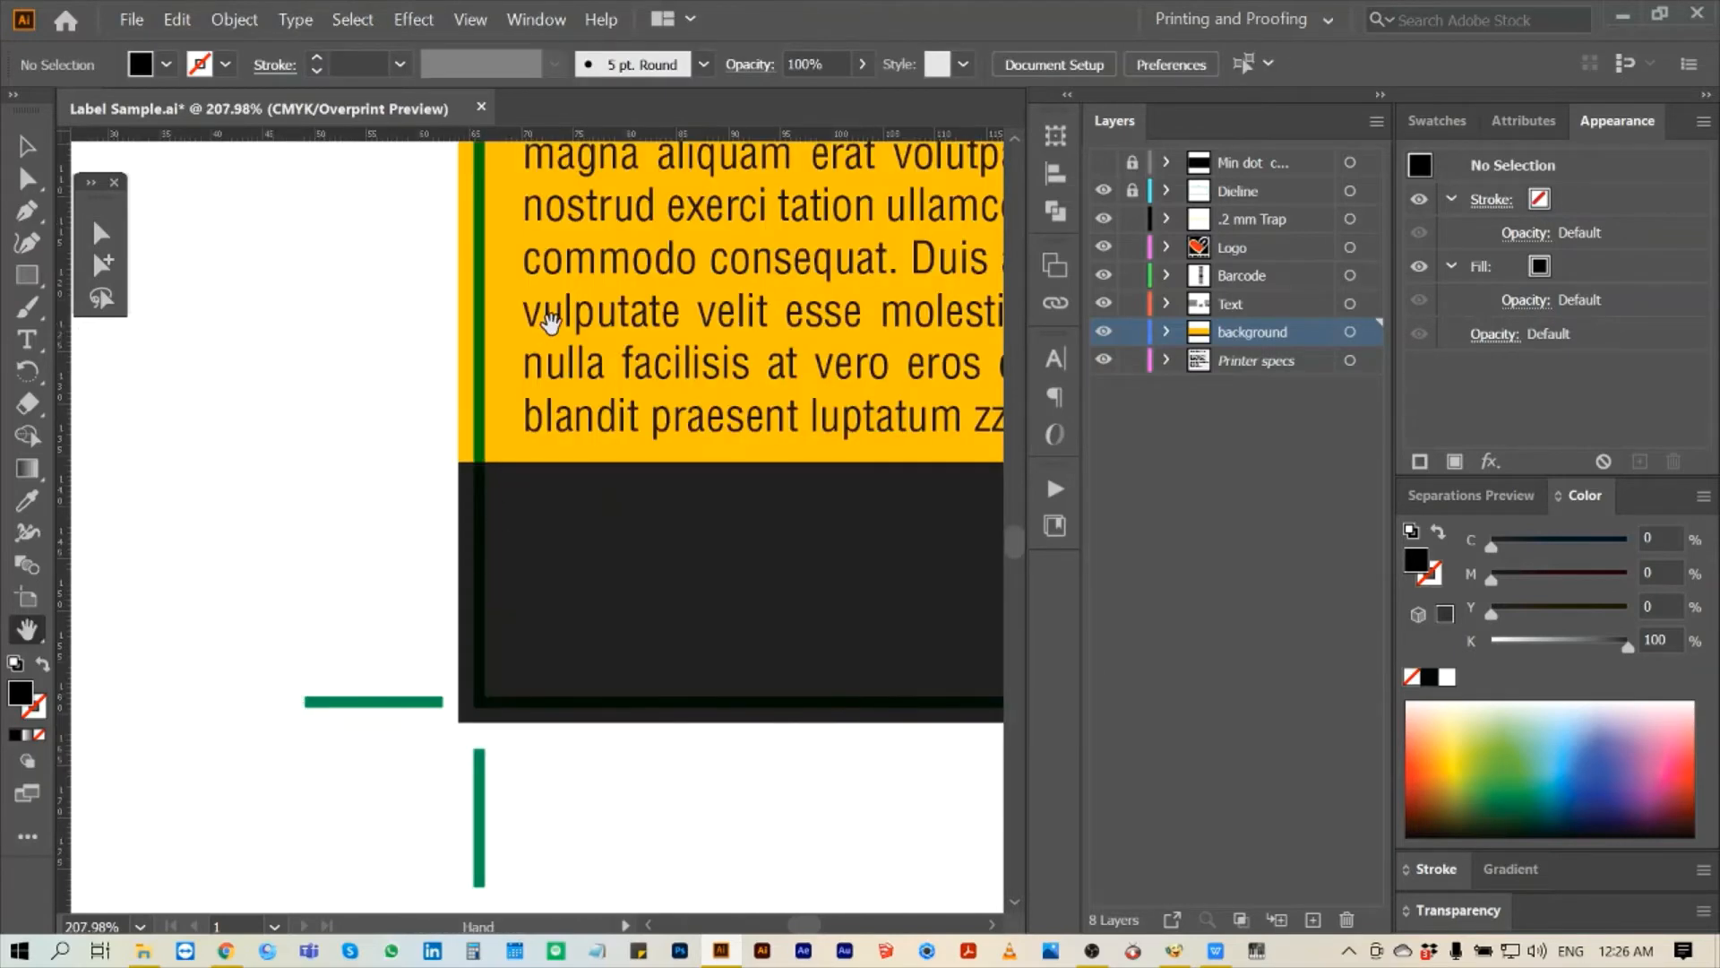
pyautogui.moveTo(550, 320); pyautogui.dragTo(460, 722)
pyautogui.moveTo(618, 261); pyautogui.dragTo(556, 729)
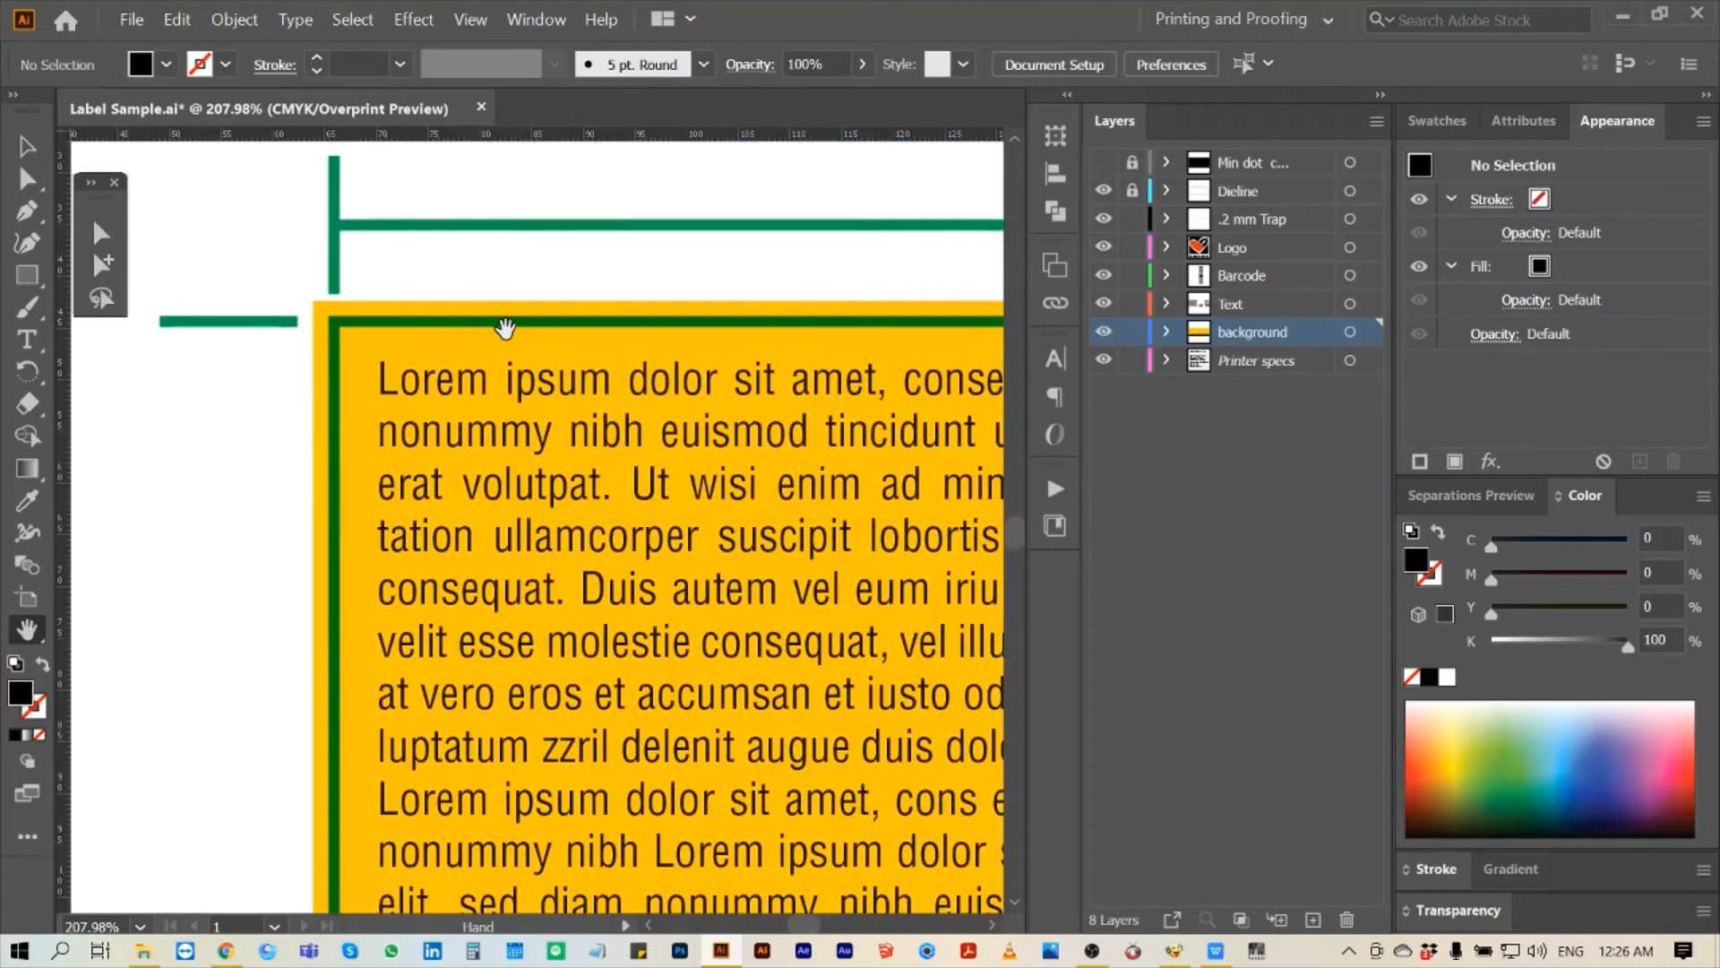
pyautogui.moveTo(865, 434); pyautogui.dragTo(394, 387)
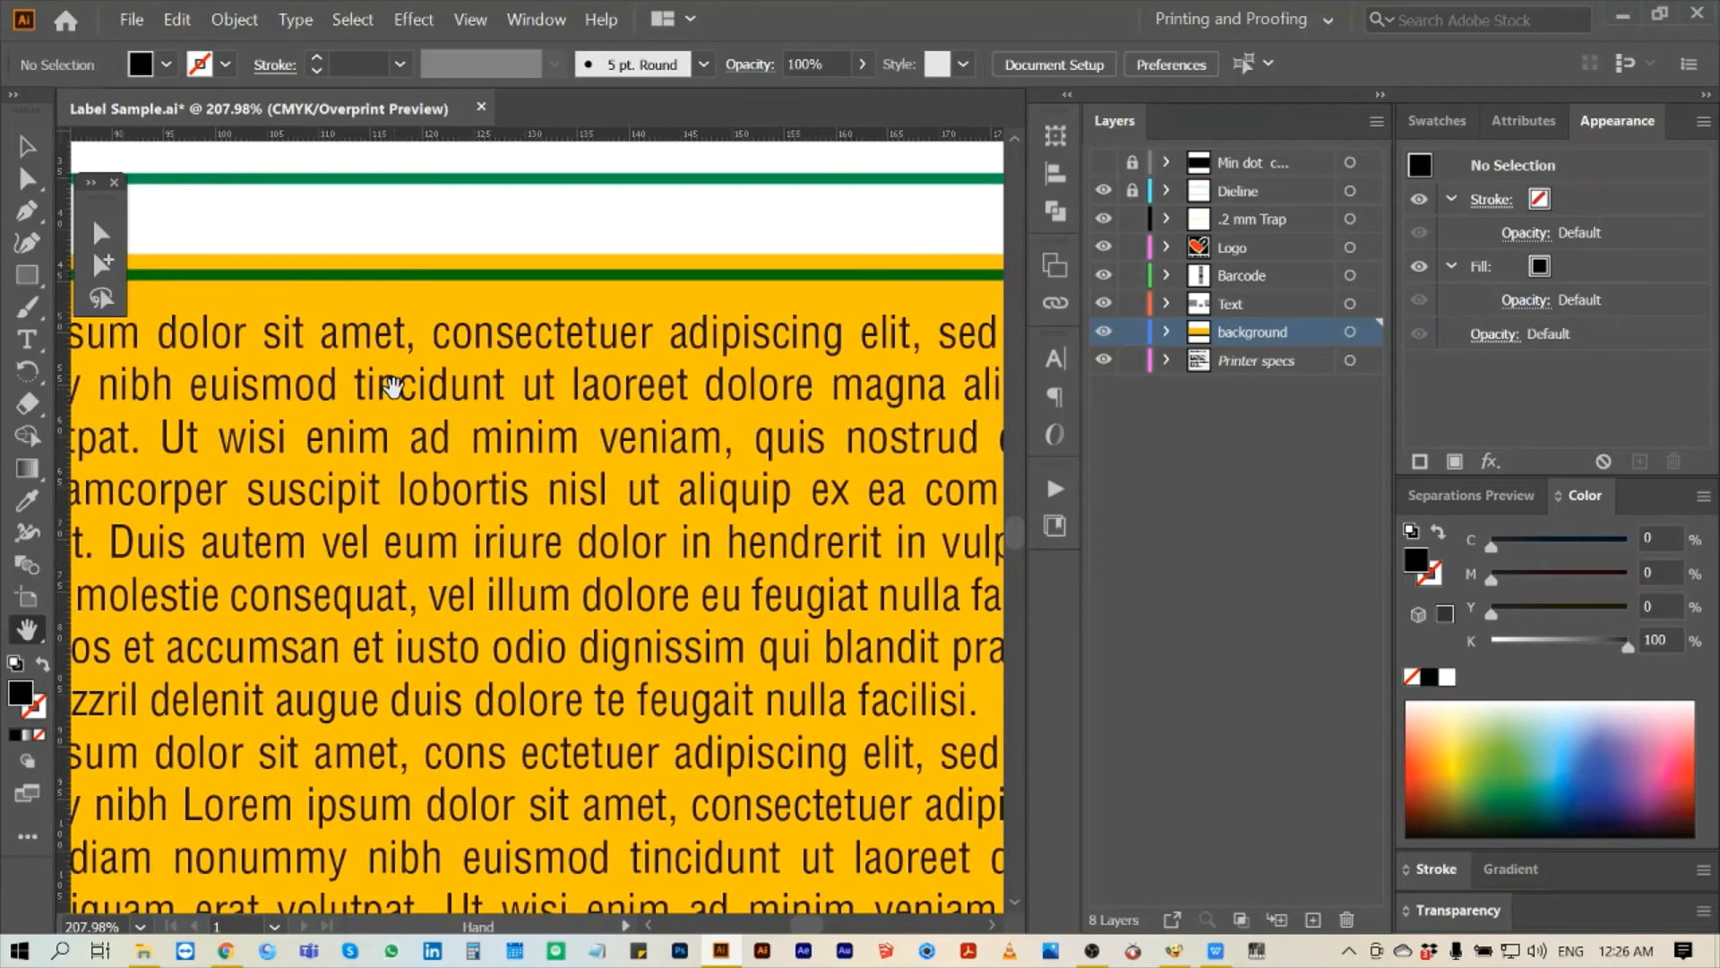
pyautogui.hotkey('ctrl', '0')
pyautogui.press('z')
pyautogui.moveTo(790, 369); pyautogui.dragTo(895, 470)
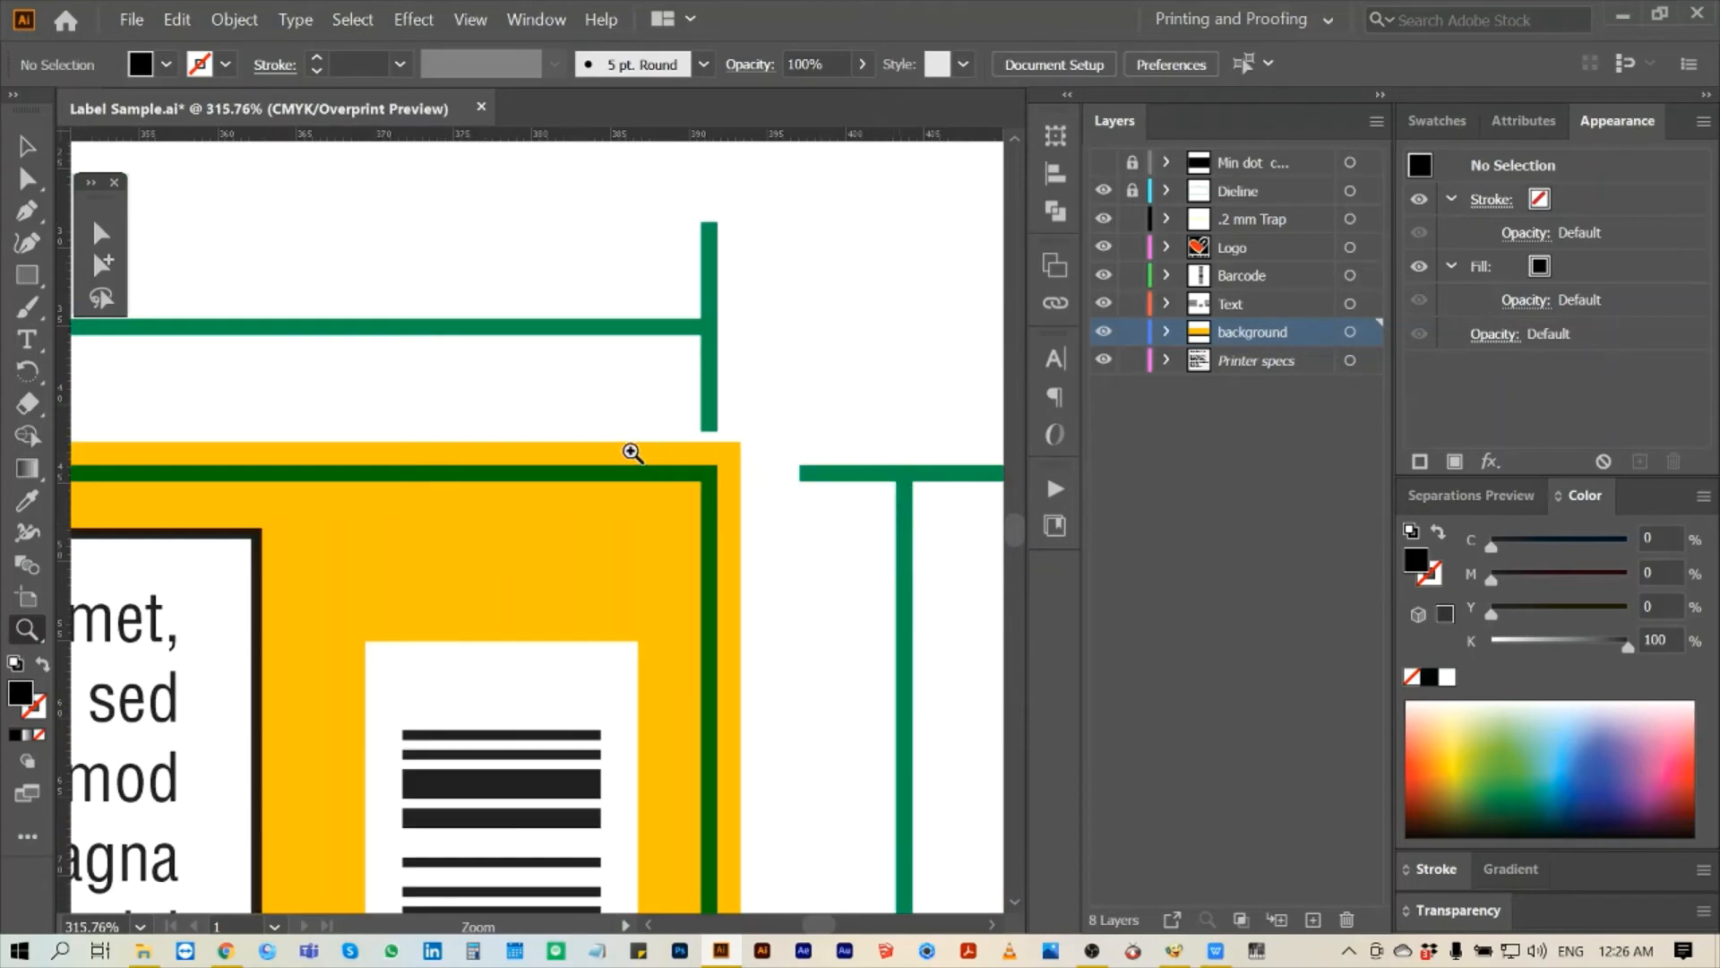
pyautogui.hotkey('ctrl', '0')
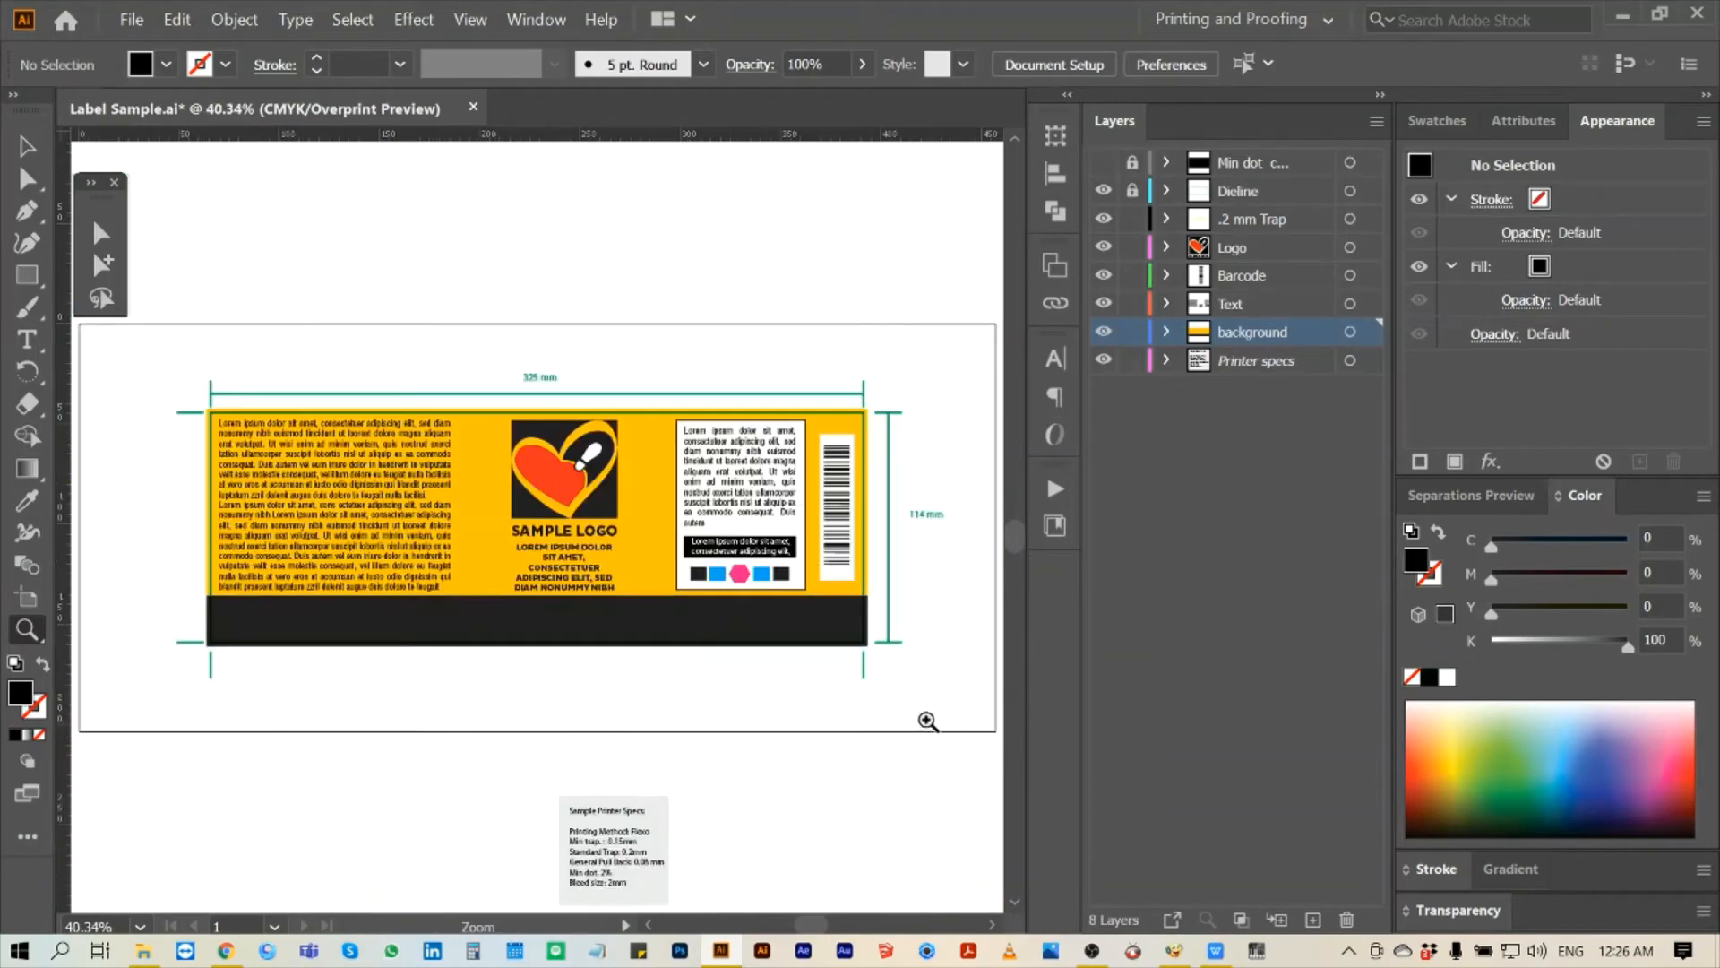
pyautogui.moveTo(627, 645); pyautogui.dragTo(894, 674)
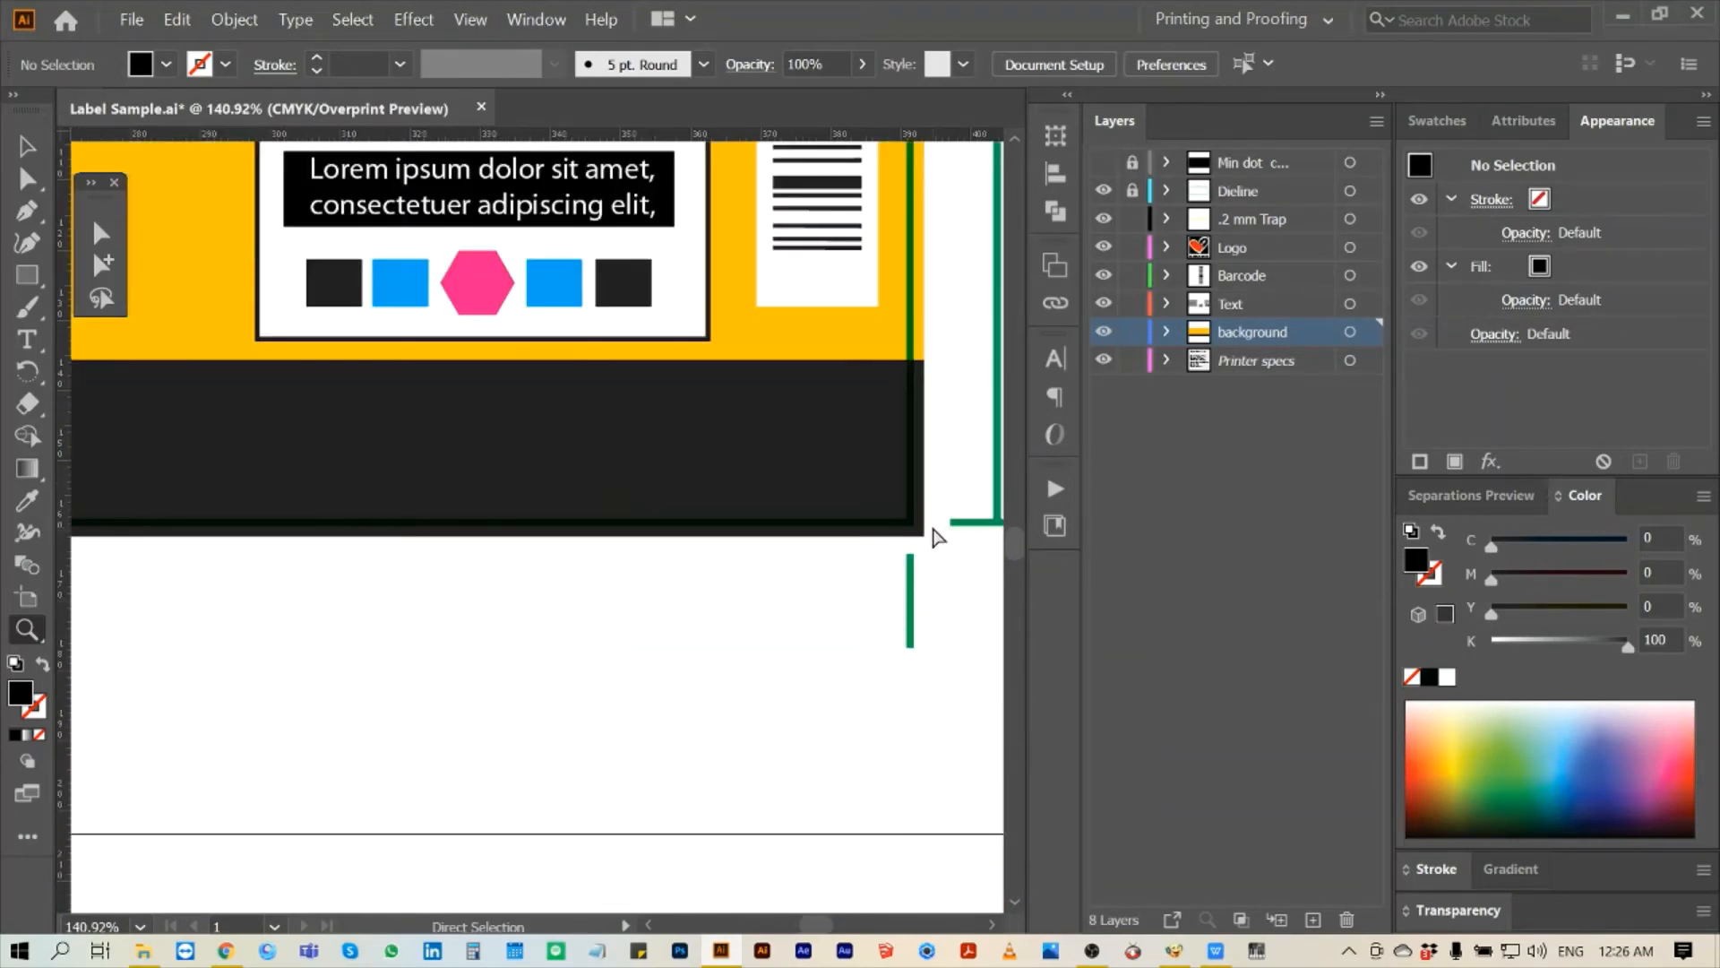
pyautogui.hotkey('ctrl', '0')
# - Lock all existing layers and add a new layer on top with a name beginning "Check the"
pyautogui.keyDown('alt'); pyautogui.click(1134, 360); pyautogui.keyUp('alt')
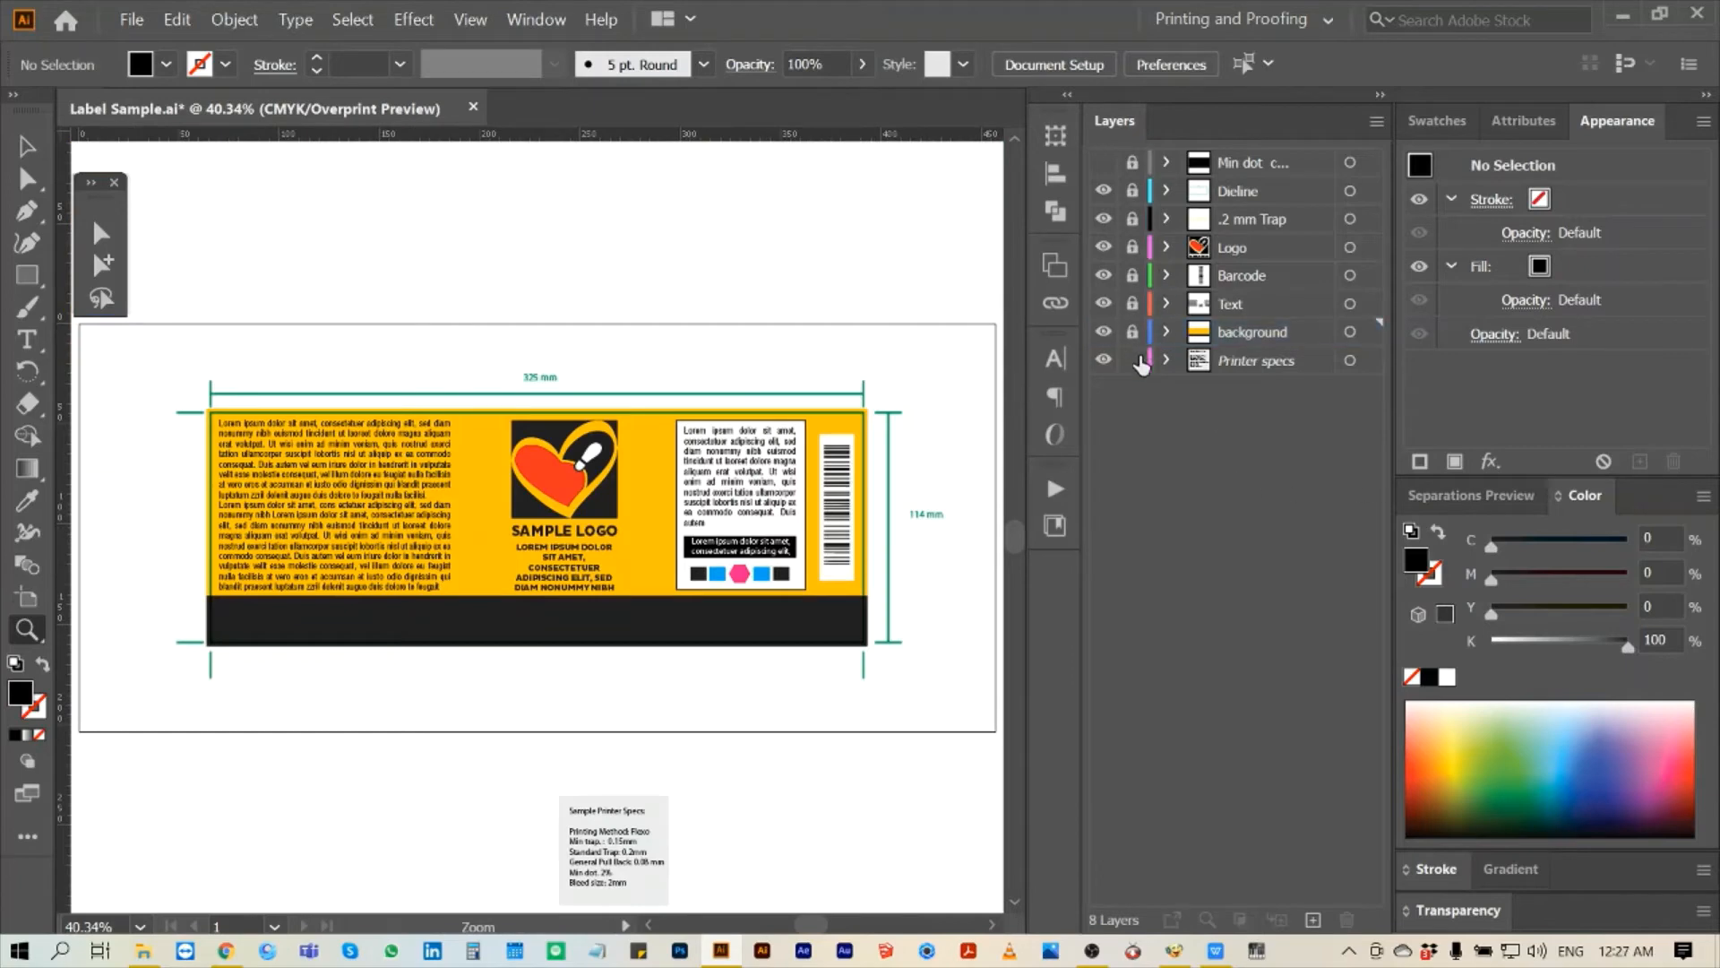
pyautogui.click(1277, 165)
pyautogui.click(1313, 919)
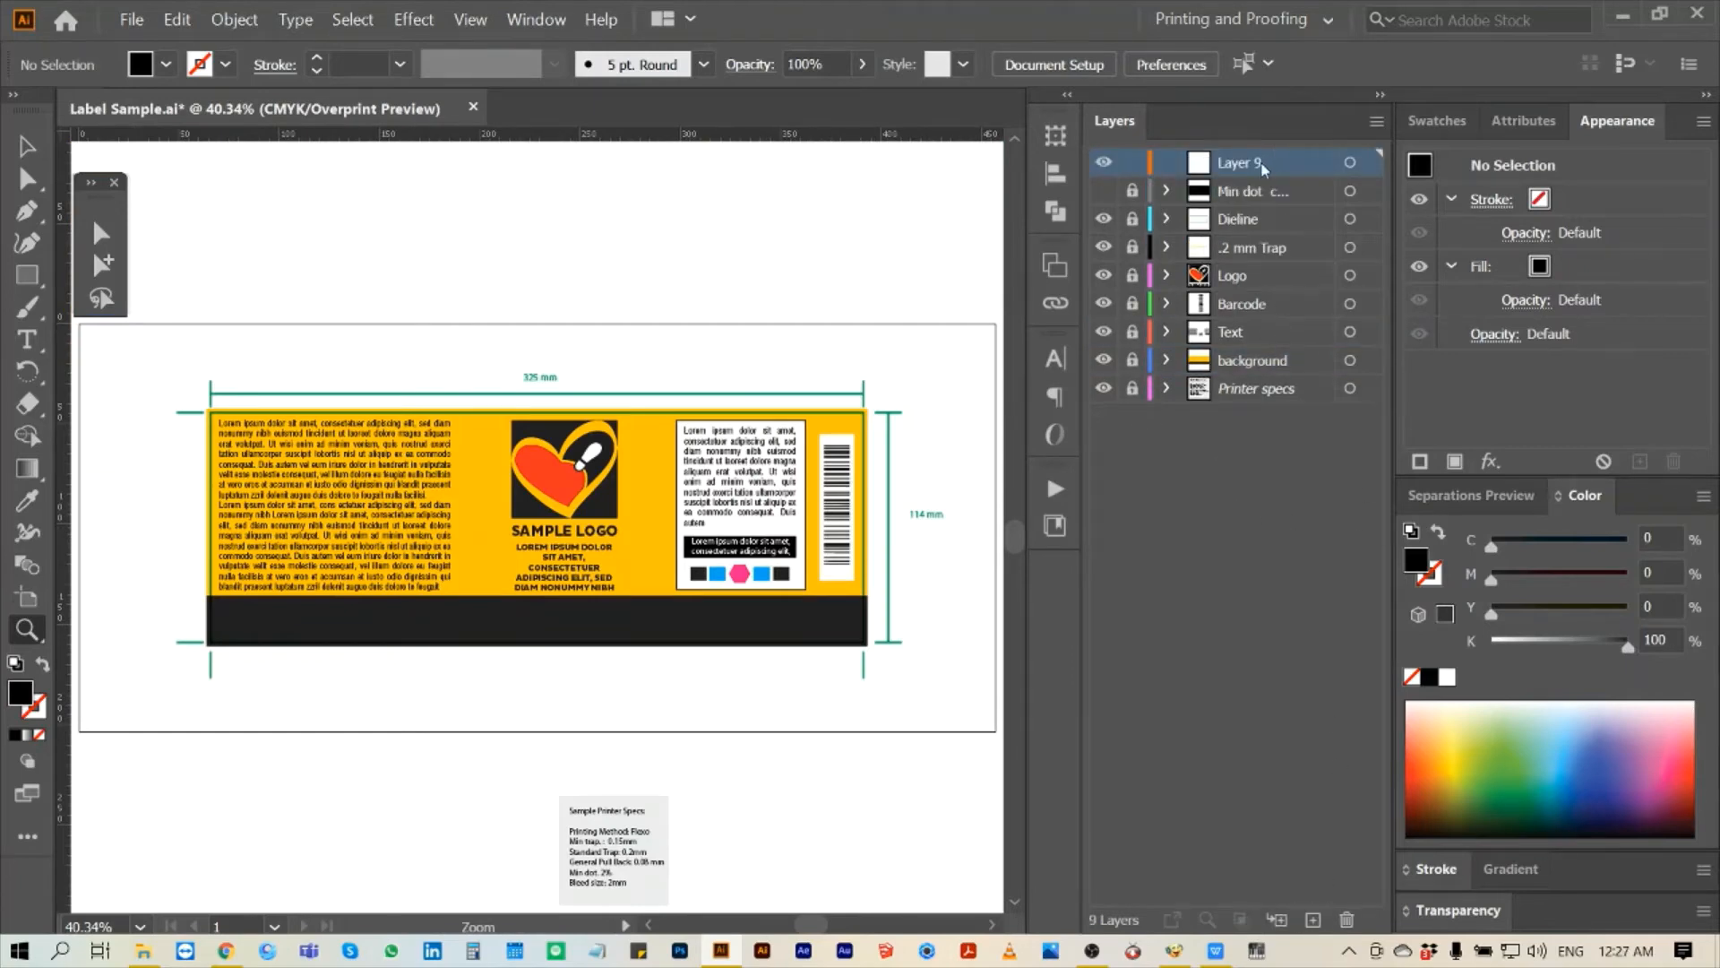
pyautogui.doubleClick(1251, 162)
pyautogui.write('d')
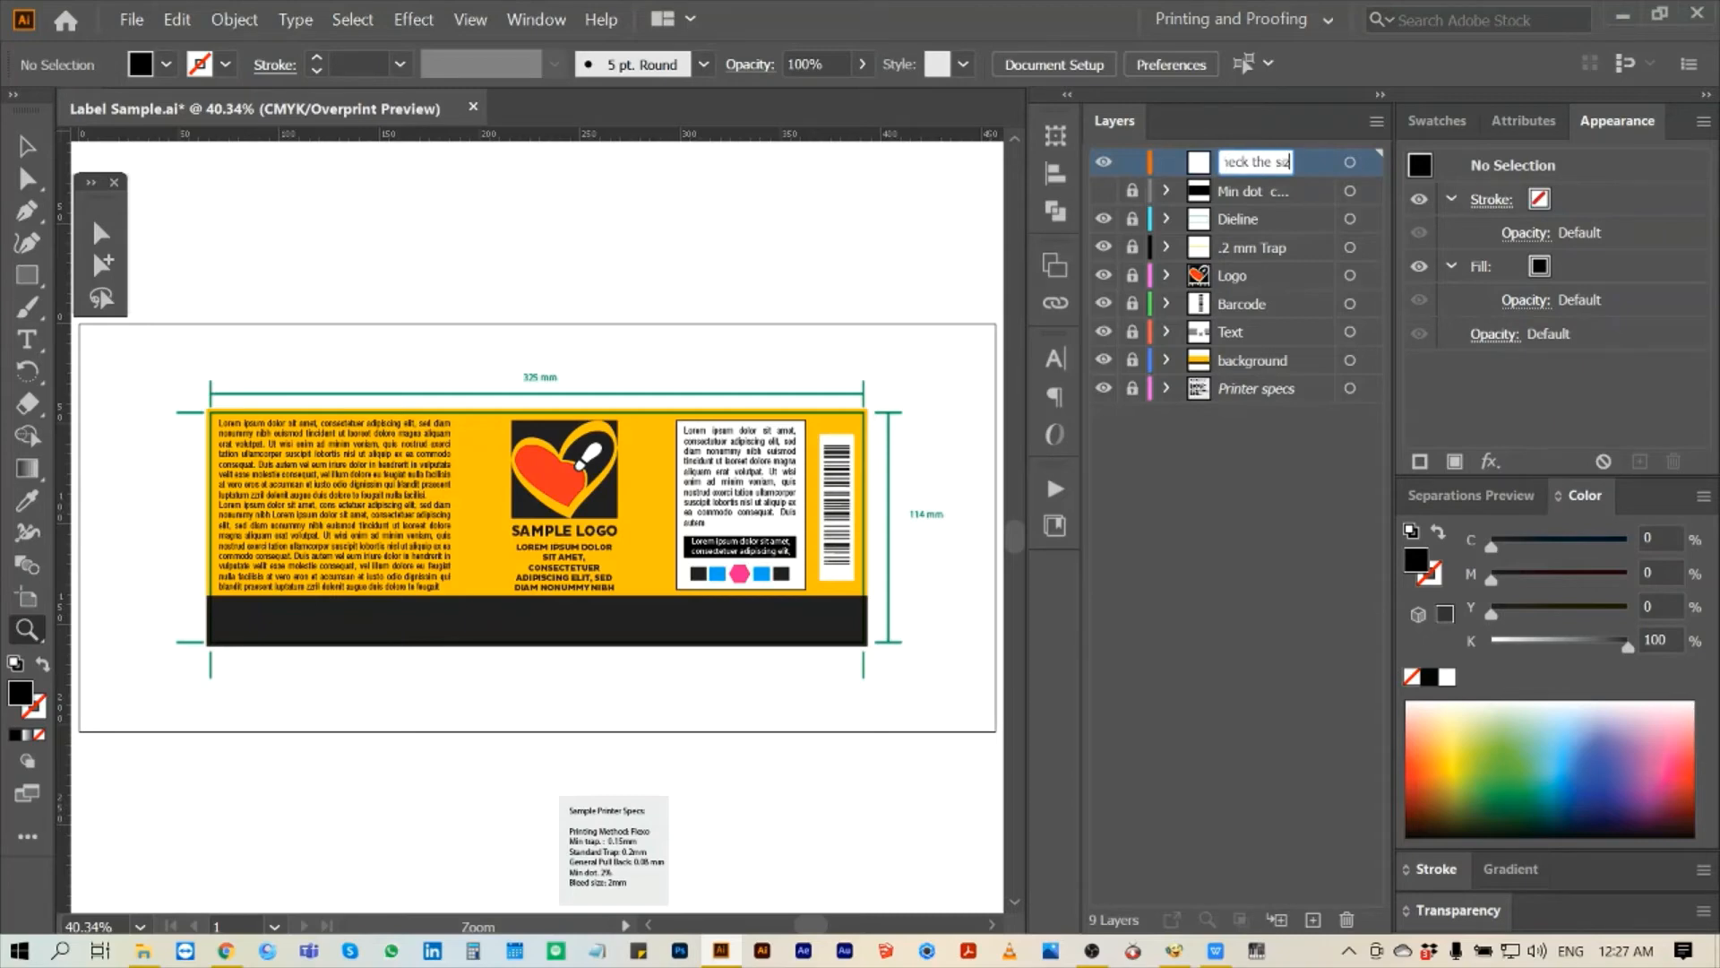
pyautogui.write('heck the sa')
pyautogui.press('Return')
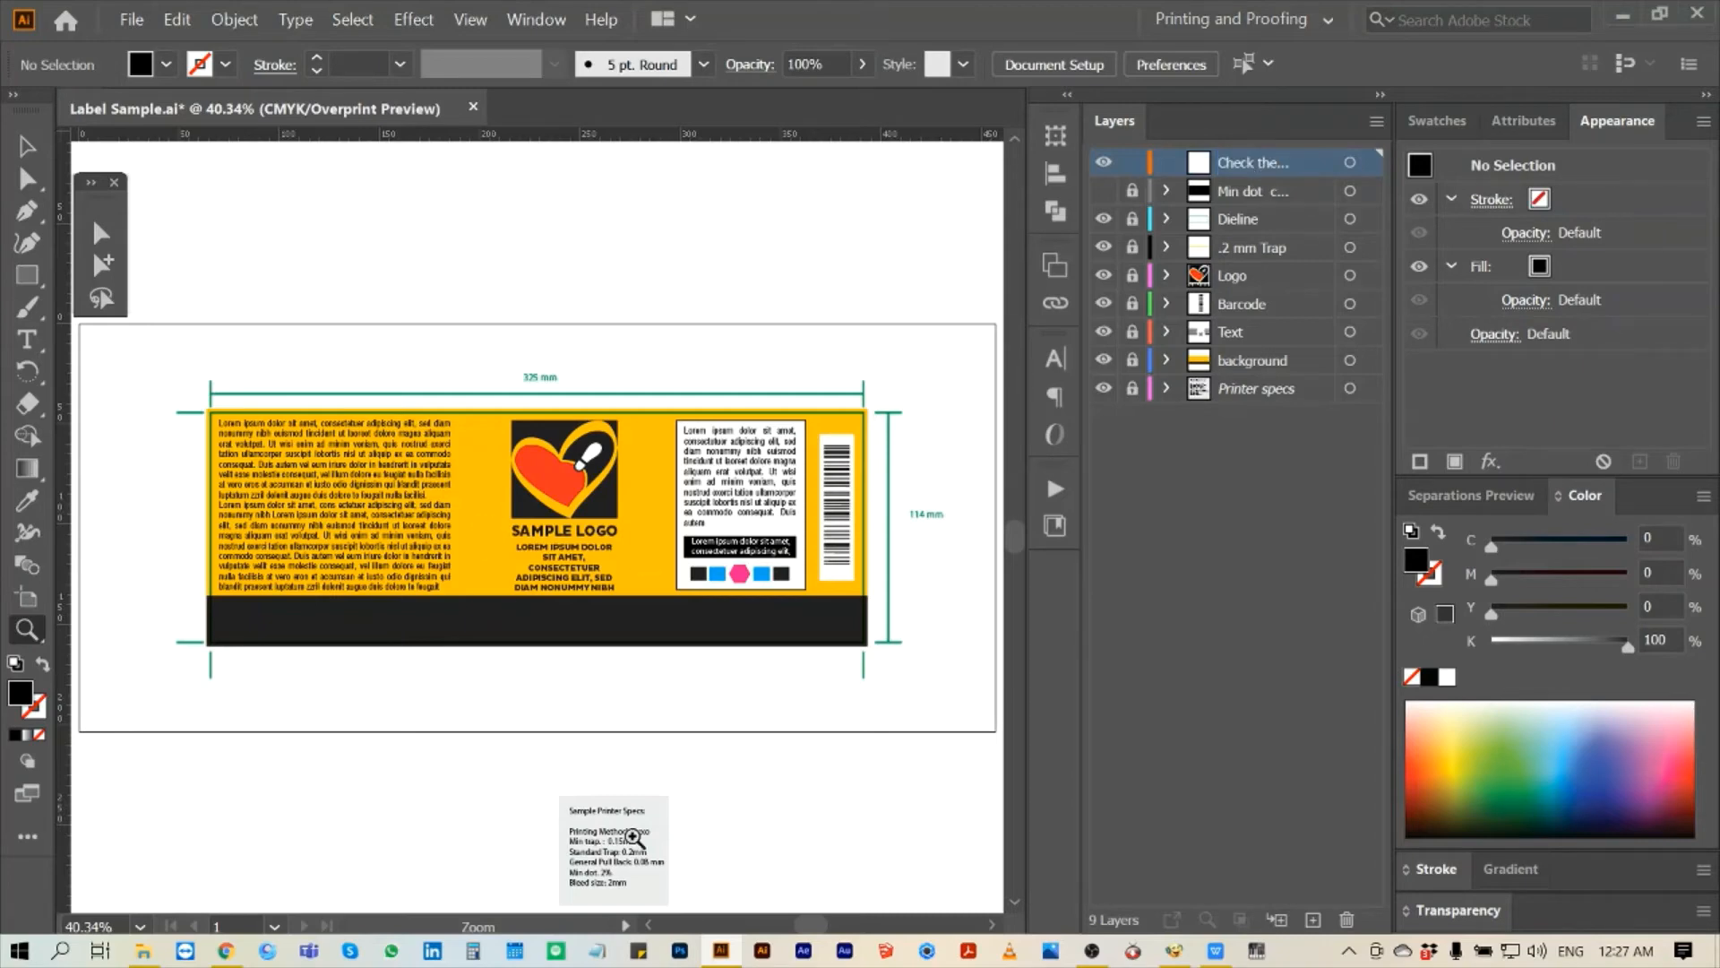
# - Check the bleed size in the printer specs and draw a 2 mm by 2 mm circle over the black band near its lower-left corner
pyautogui.moveTo(540, 849); pyautogui.dragTo(668, 898)
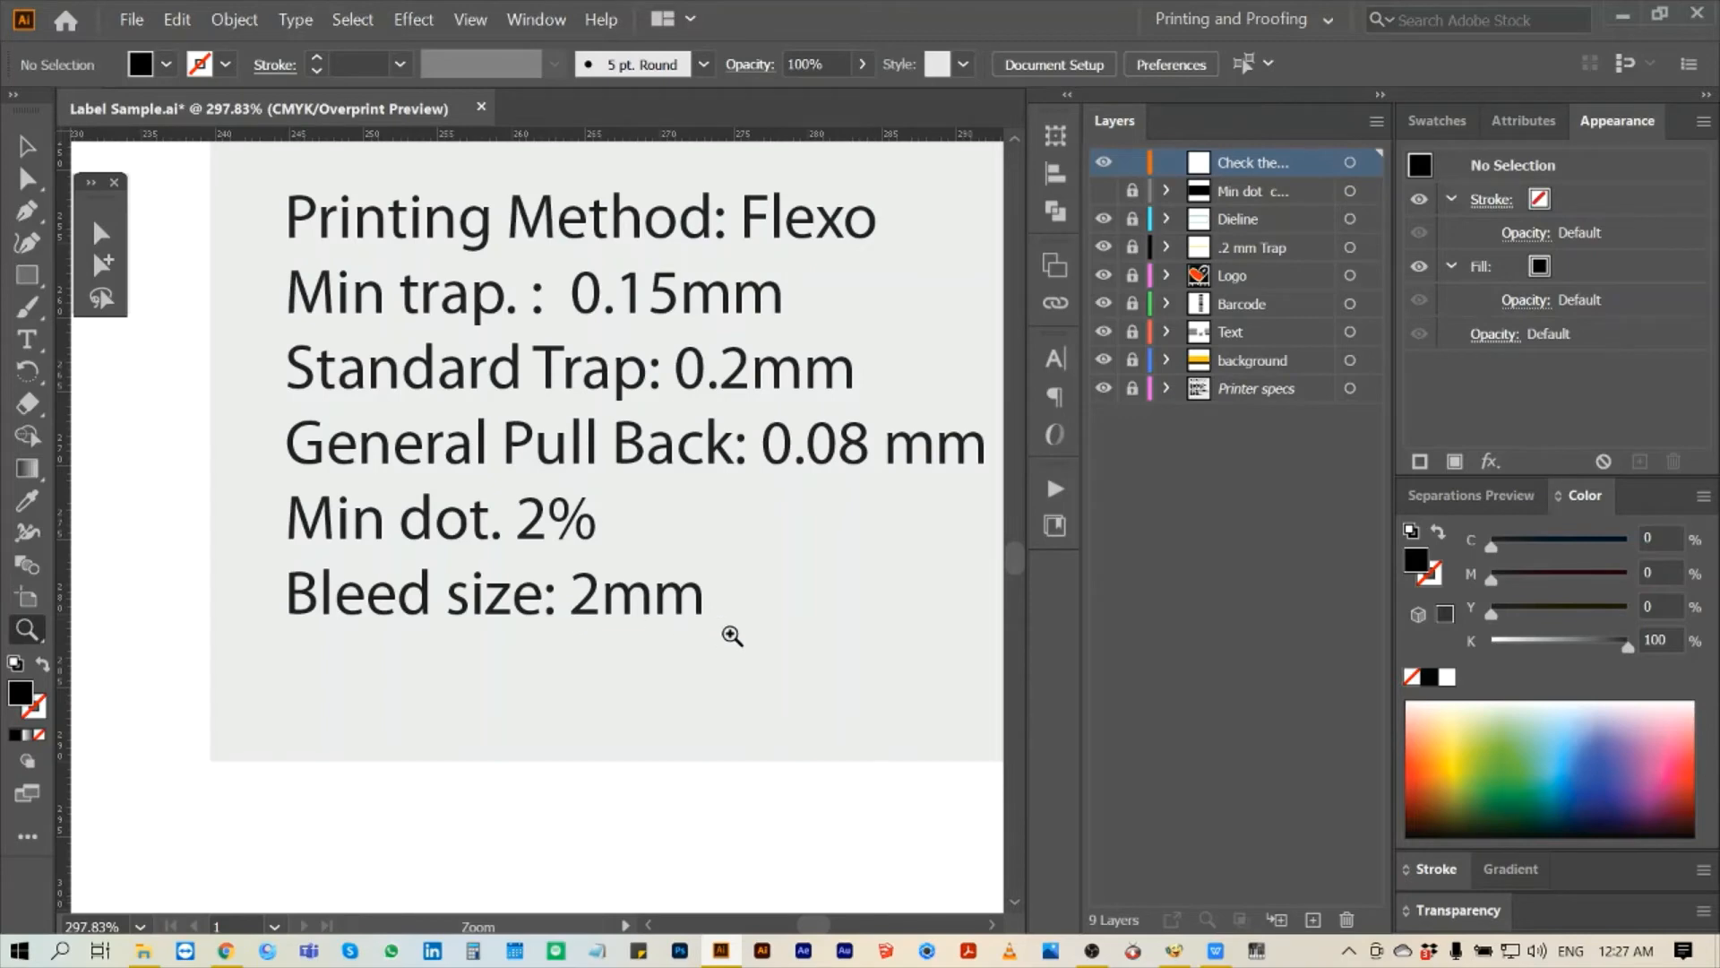
pyautogui.hotkey('ctrl', '0')
pyautogui.moveTo(190, 581); pyautogui.dragTo(276, 681)
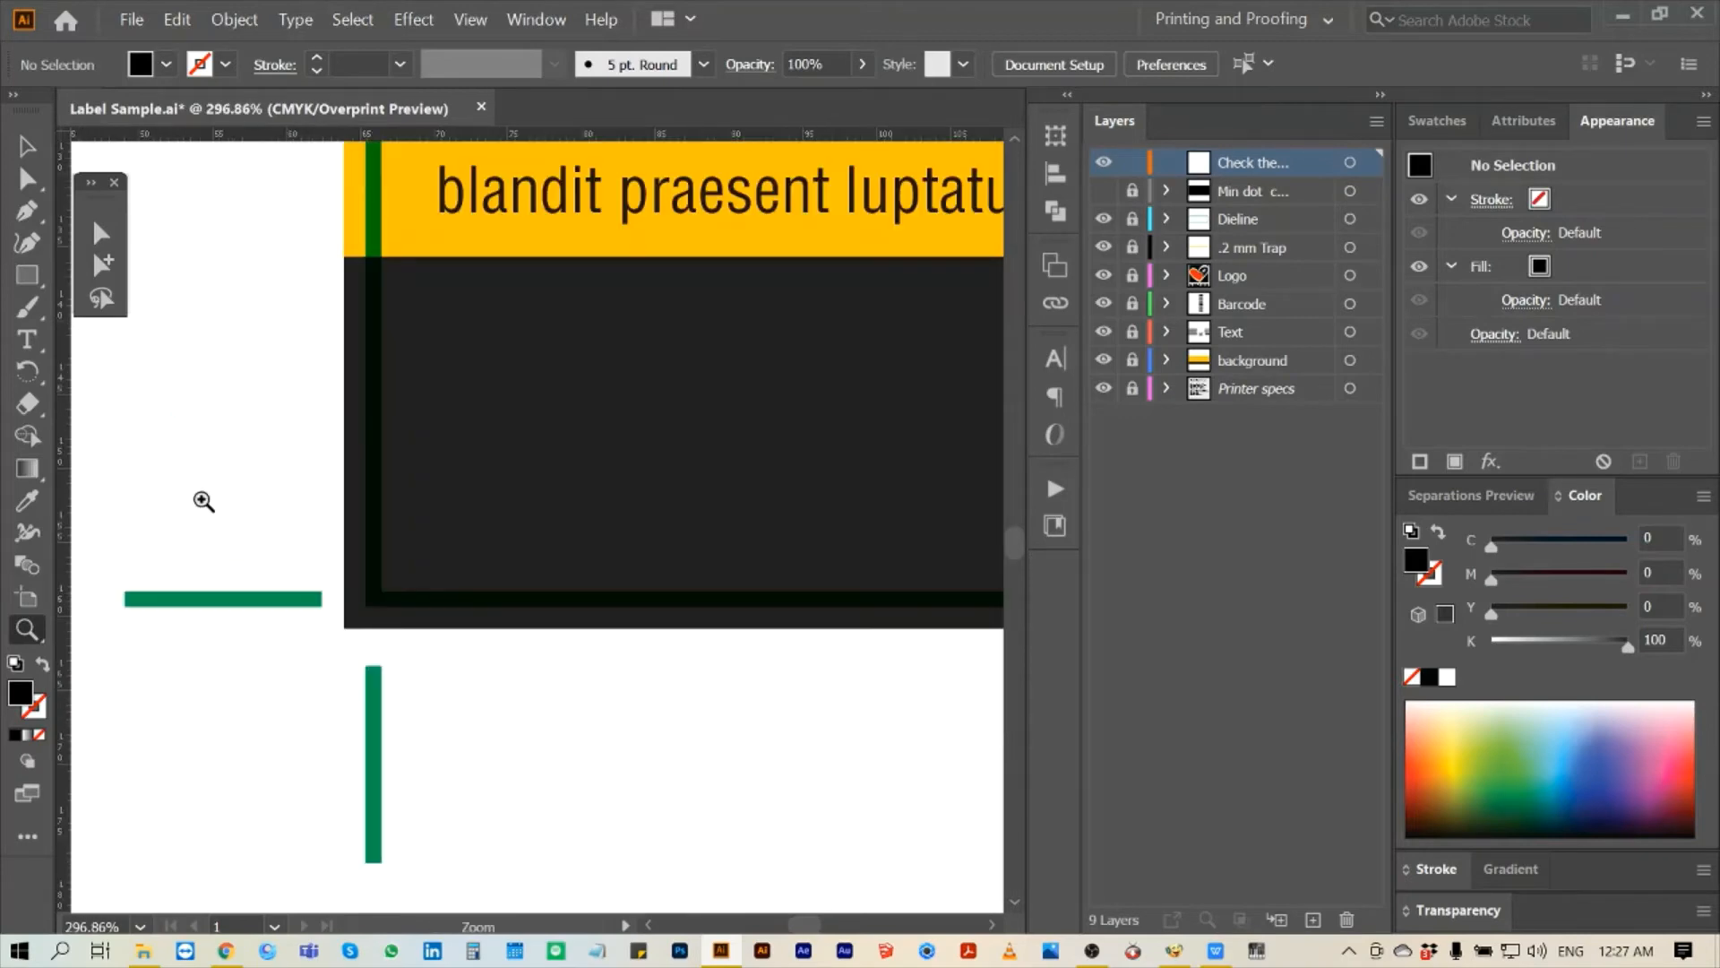
pyautogui.moveTo(26, 275); pyautogui.dragTo(108, 307)
pyautogui.click(499, 469)
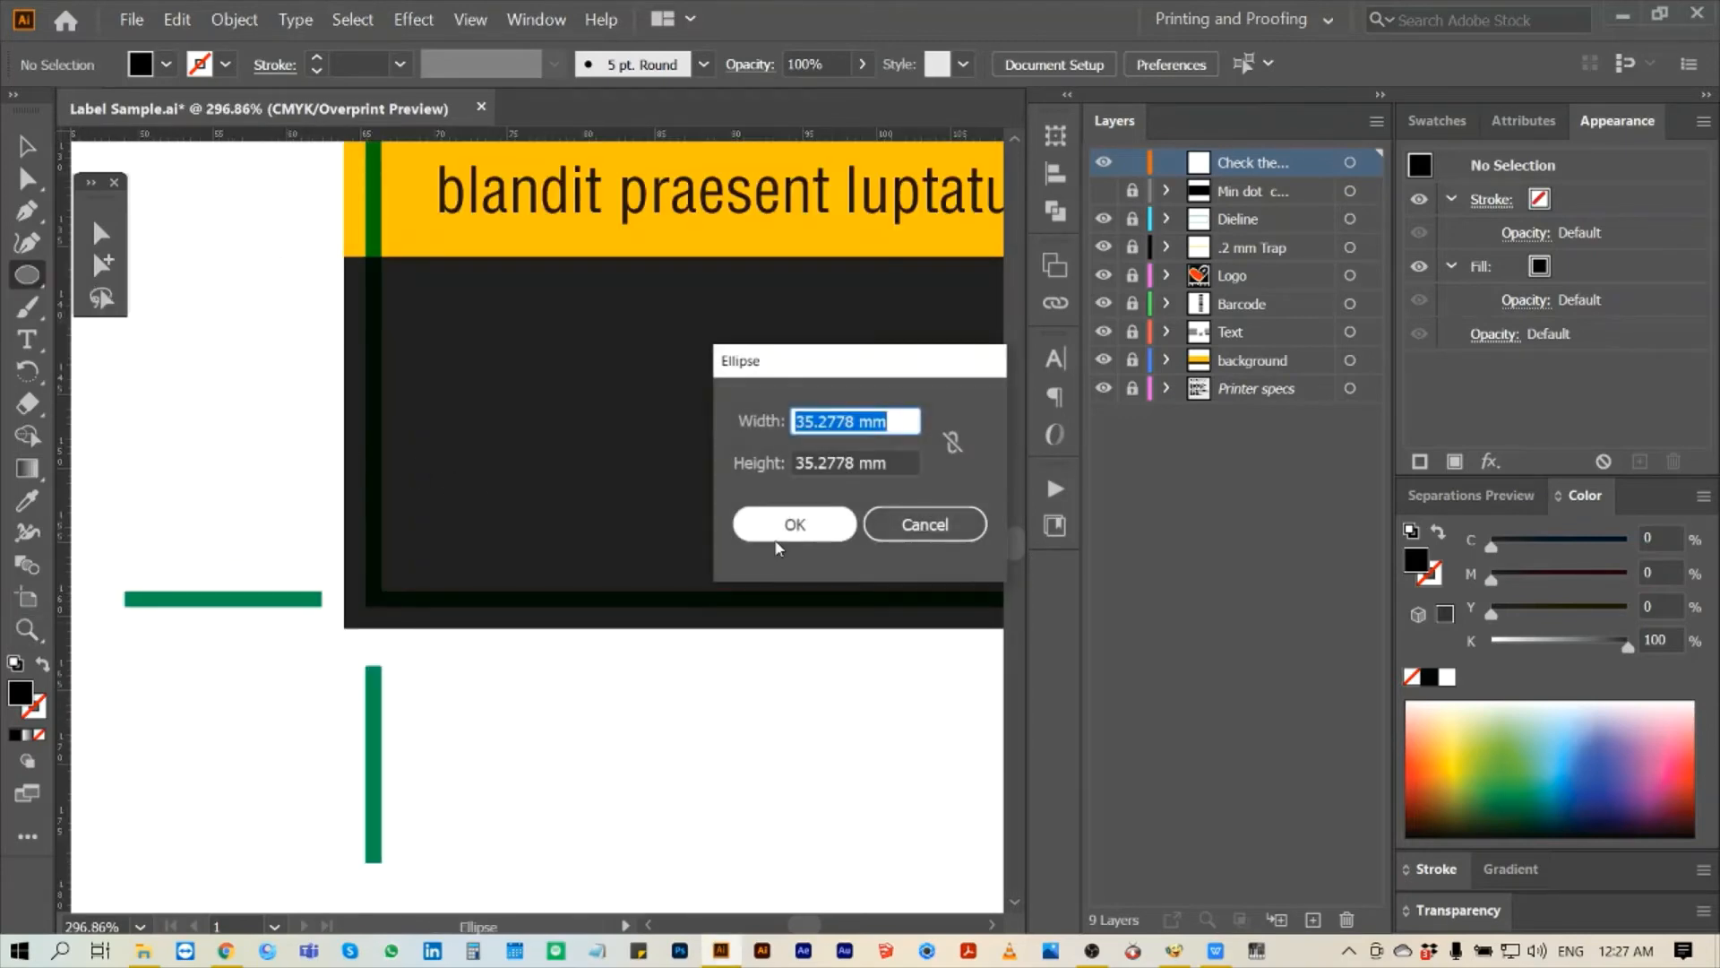
pyautogui.write('2mm')
pyautogui.press('Tab')
pyautogui.write('2mm')
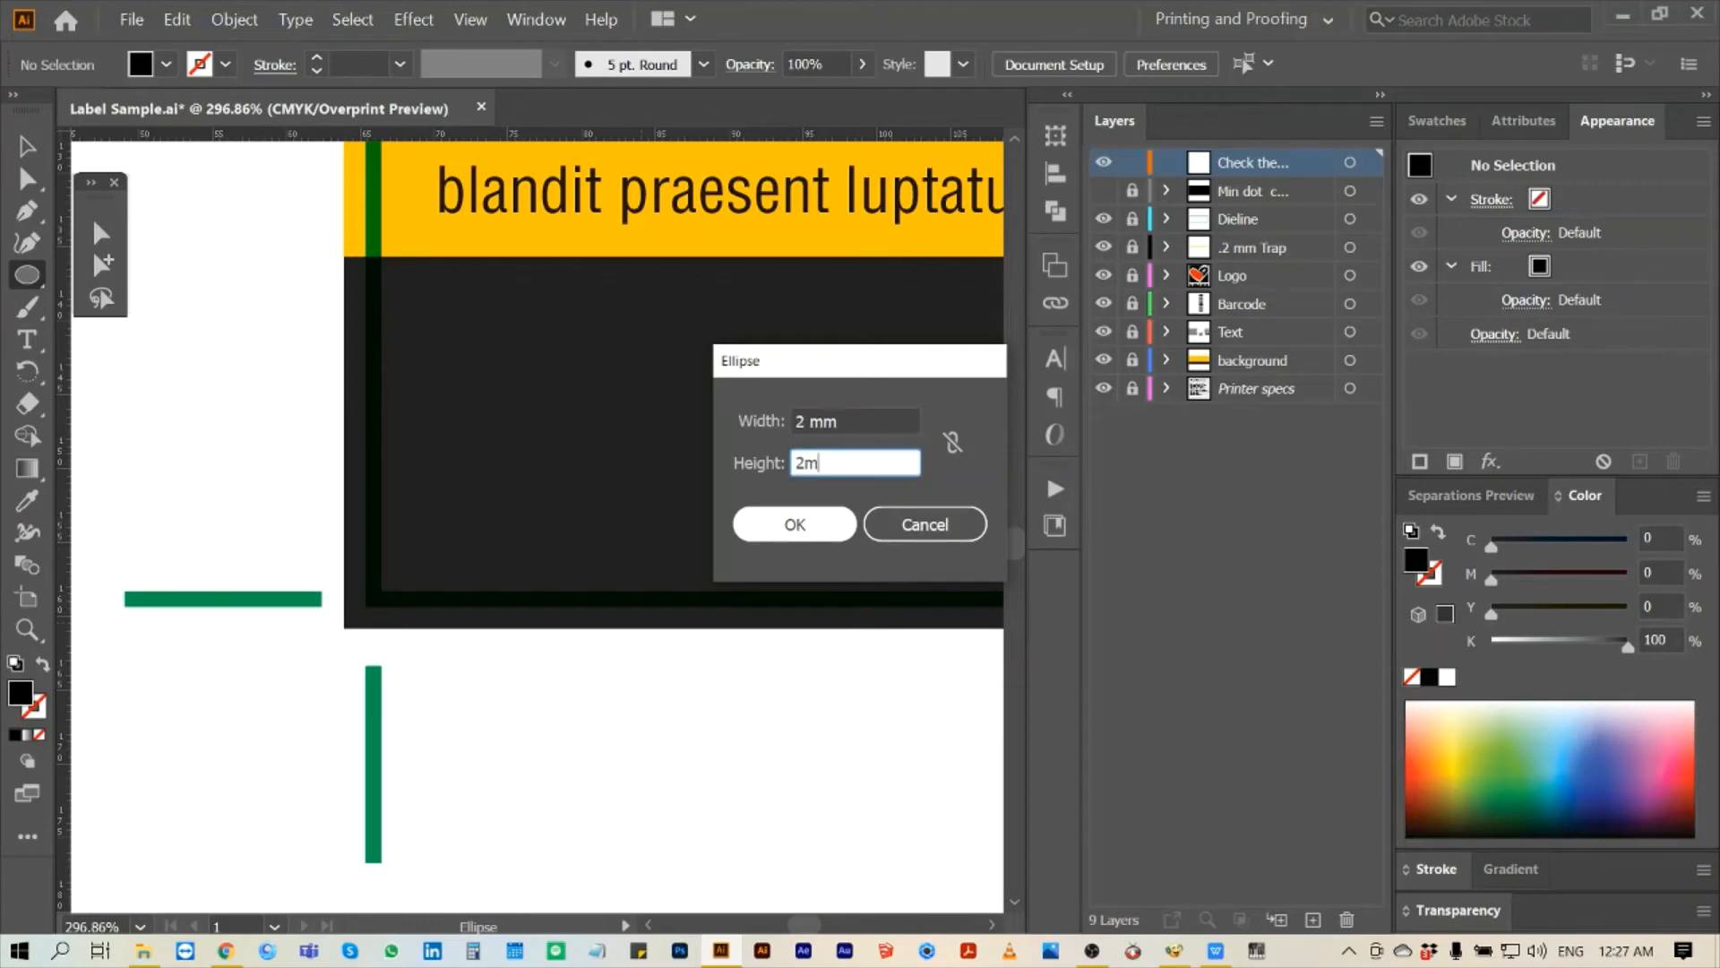
pyautogui.press('Return')
# - Fit the circle between the dieline and the black band's bottom edge to check the bleed, and cut it
pyautogui.press('z')
pyautogui.moveTo(211, 338); pyautogui.dragTo(740, 634)
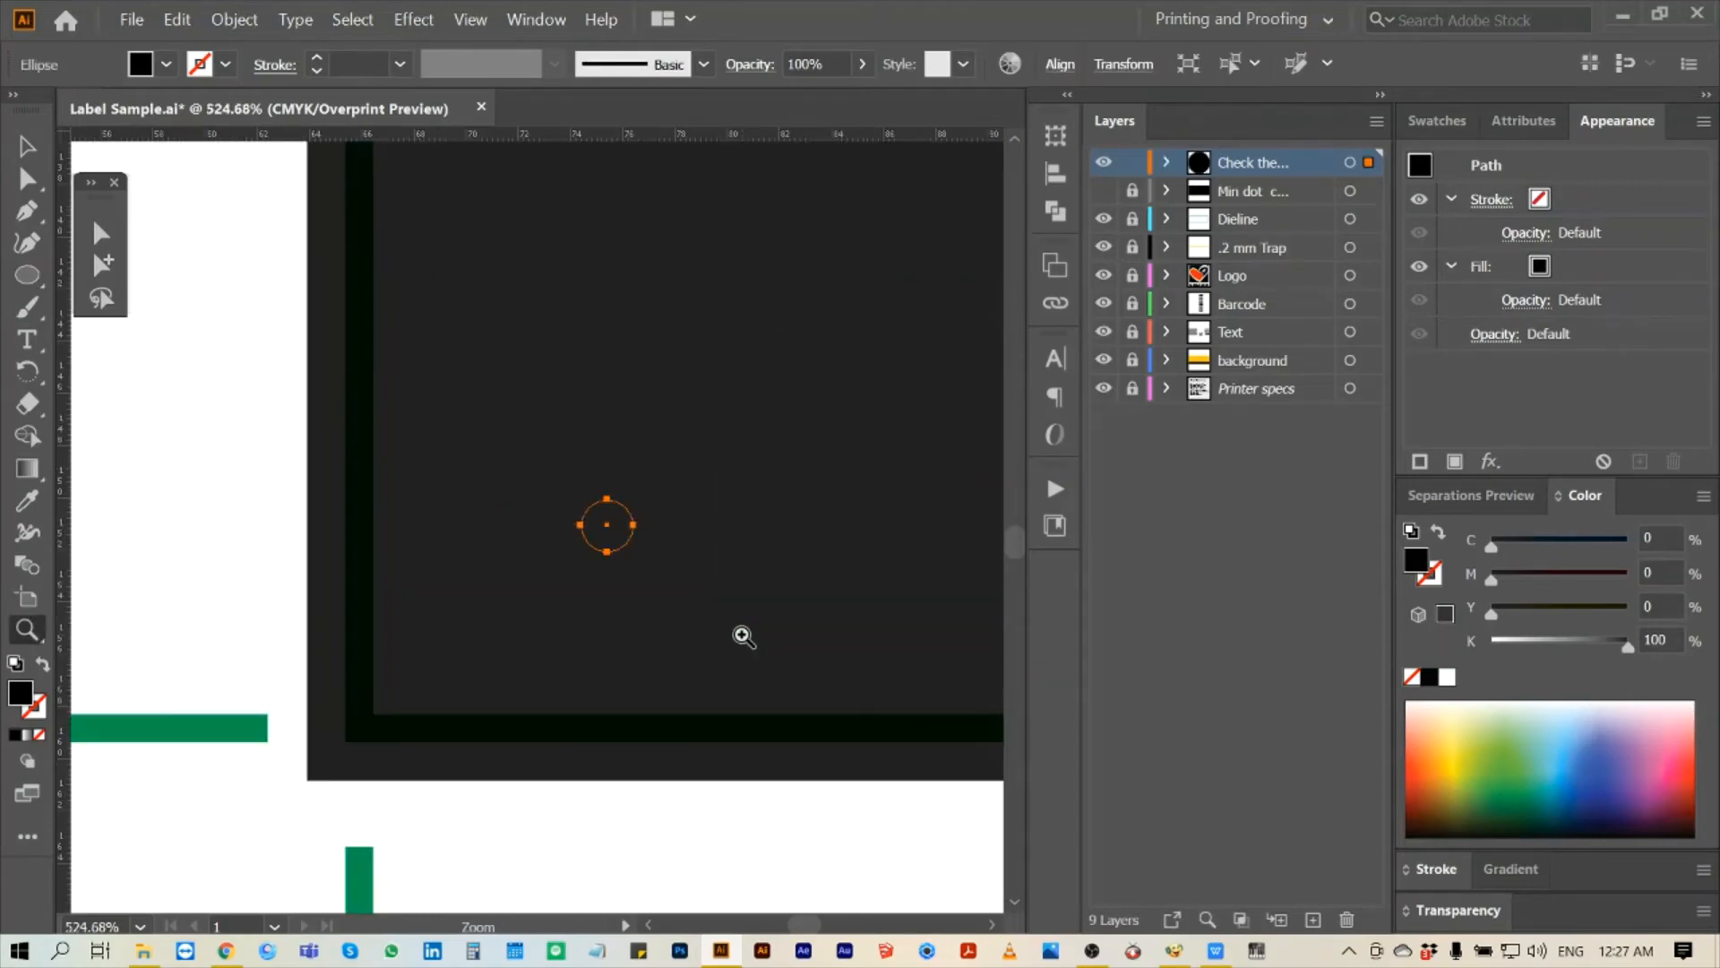
pyautogui.press('a')
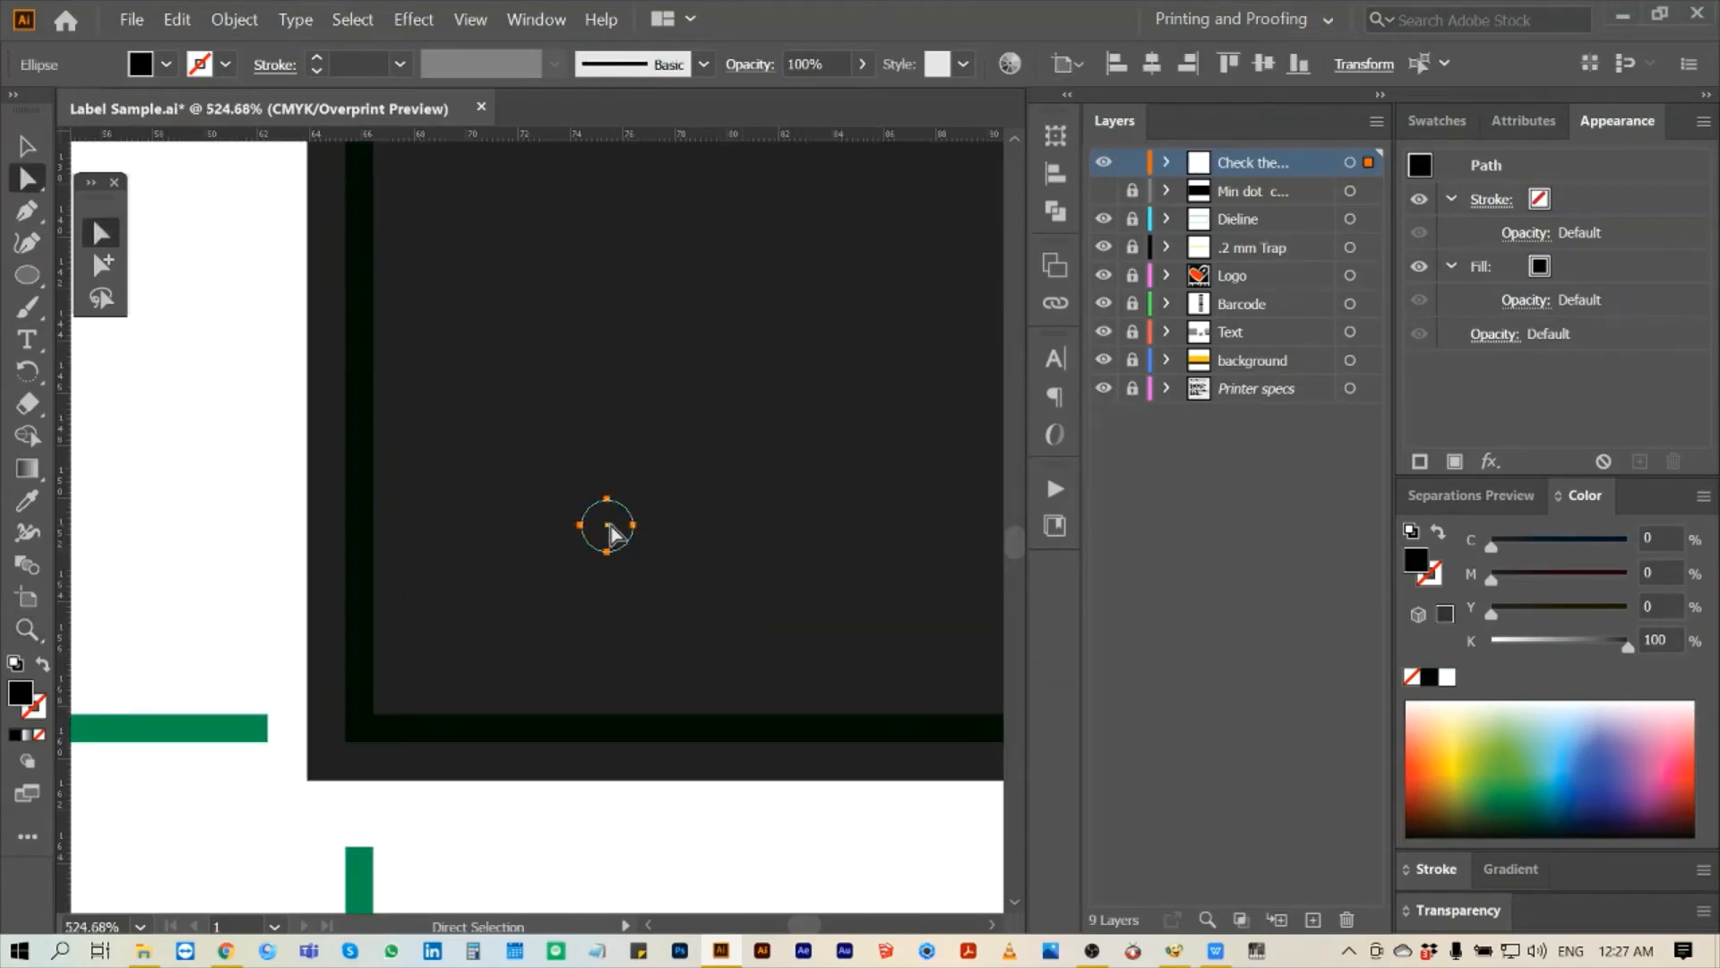
pyautogui.moveTo(603, 526); pyautogui.dragTo(629, 755)
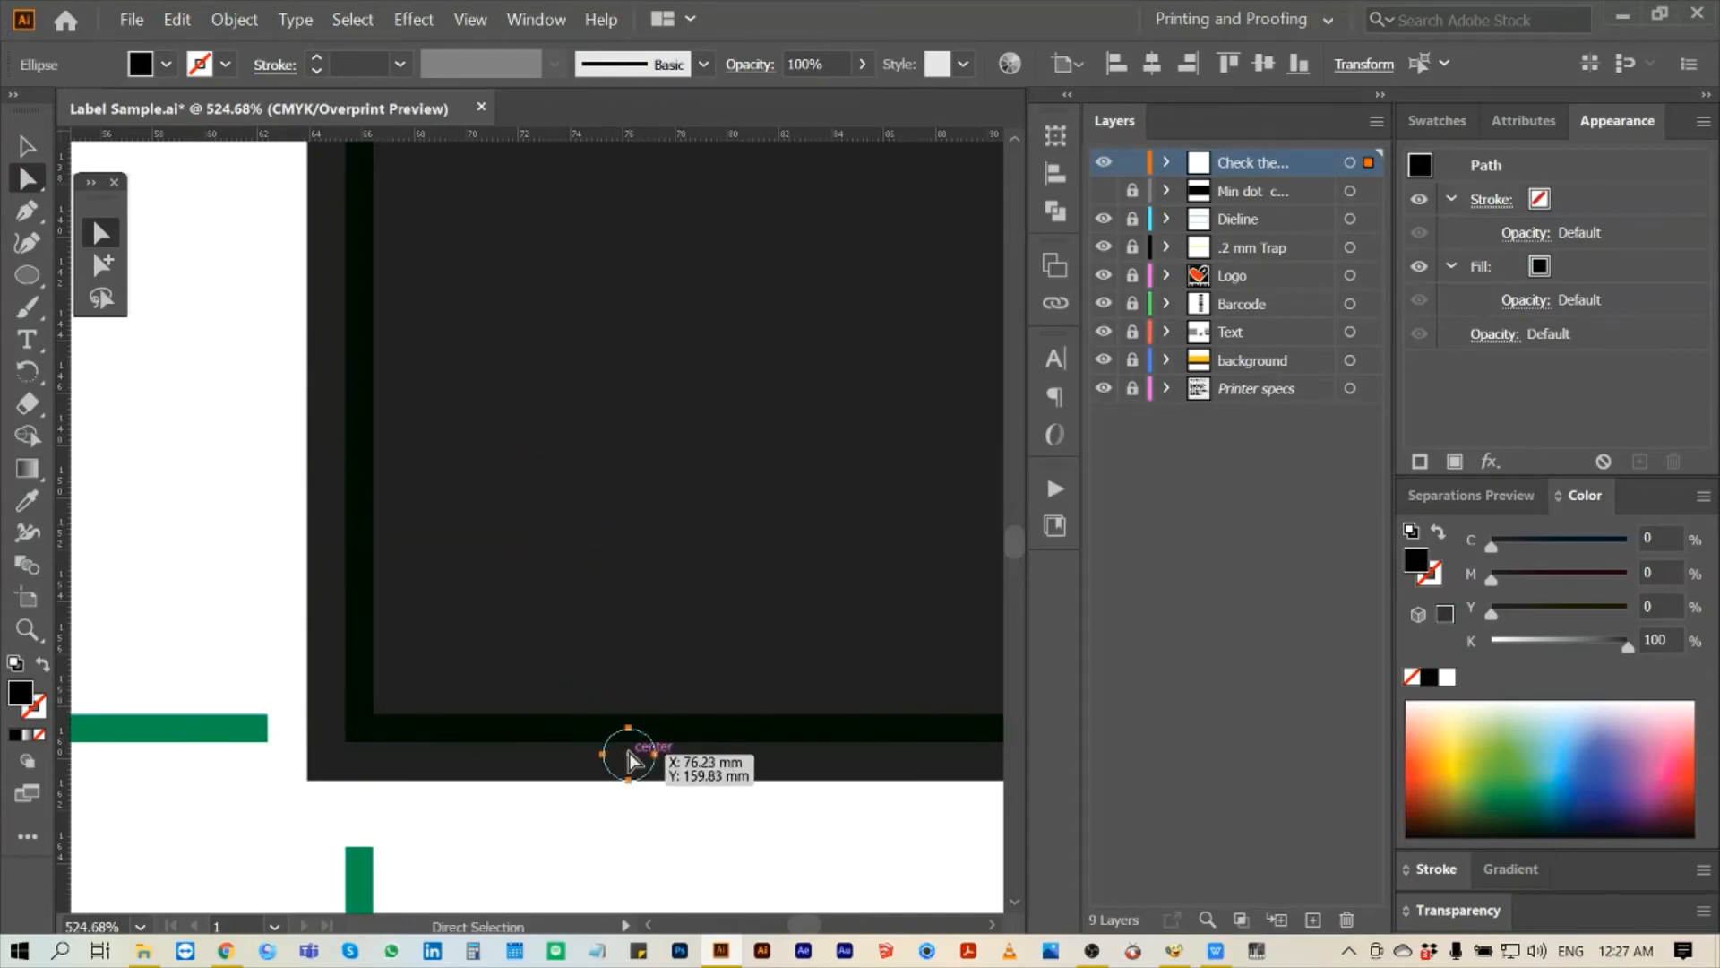
pyautogui.hotkey('ctrl', 'shift', 'a')
# - Paste the 2 mm circle over the top bleed, compare it with the dieline in outline view, and cut it
pyautogui.hotkey('ctrl', '0')
pyautogui.press('z')
pyautogui.moveTo(702, 374); pyautogui.dragTo(750, 457)
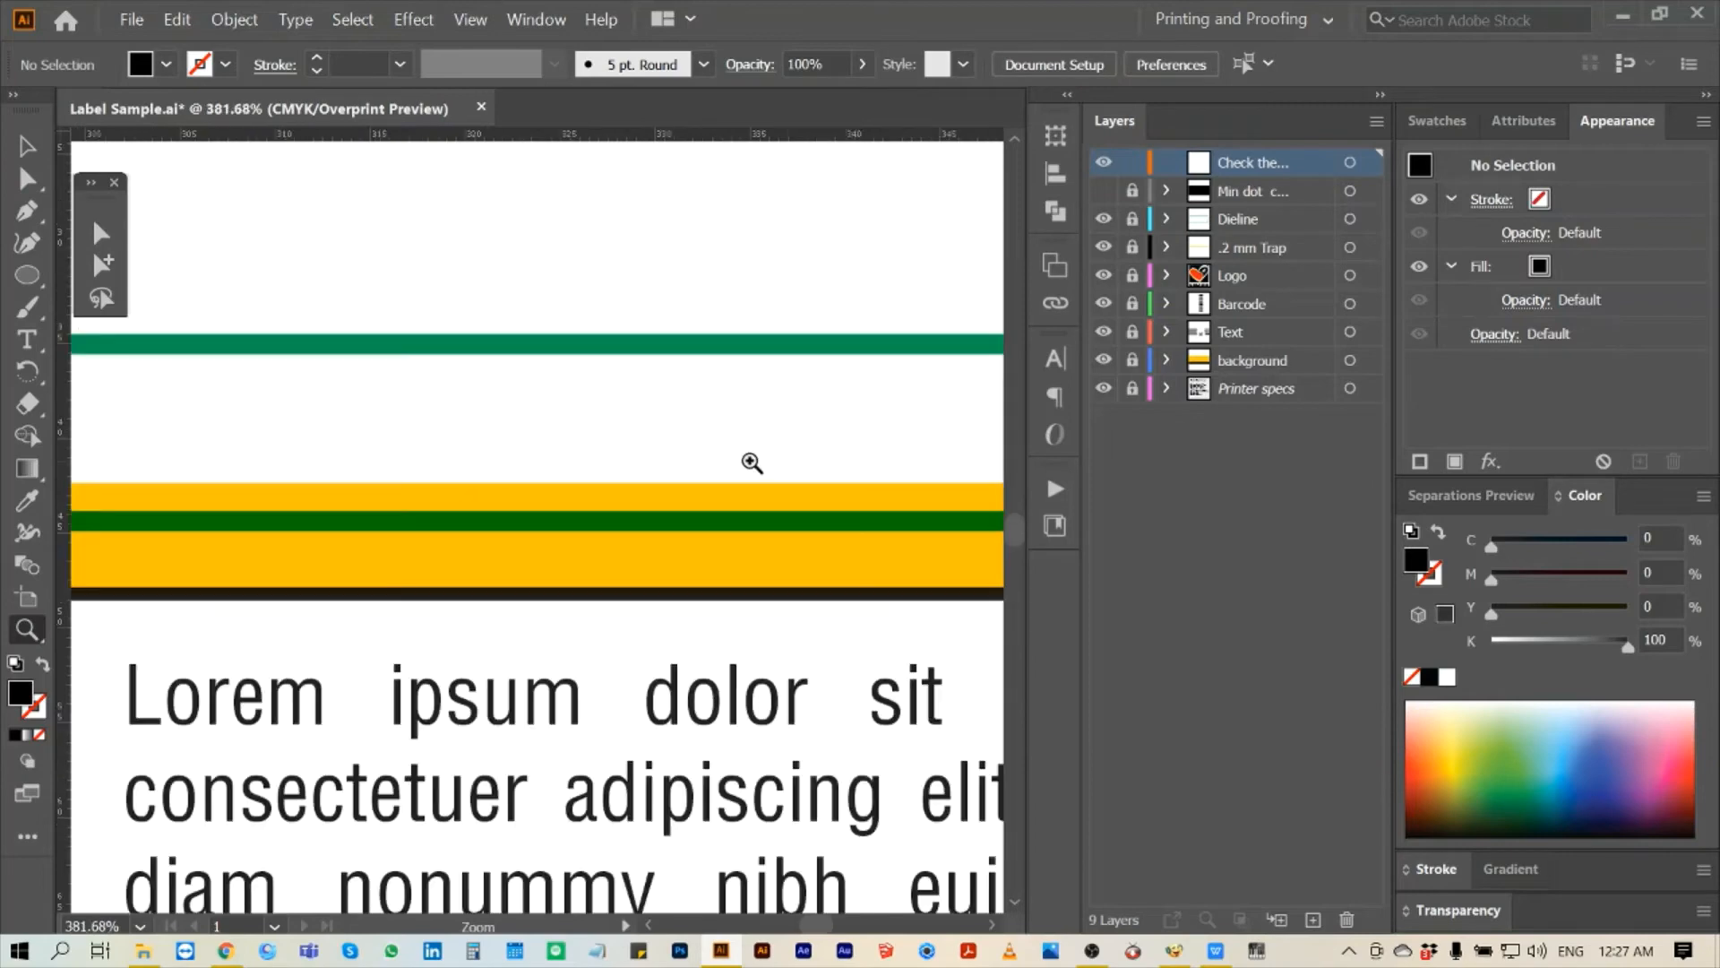
pyautogui.moveTo(507, 437); pyautogui.dragTo(412, 588)
pyautogui.hotkey('ctrl', 'v')
pyautogui.press('a')
pyautogui.hotkey('ctrl', 'y')
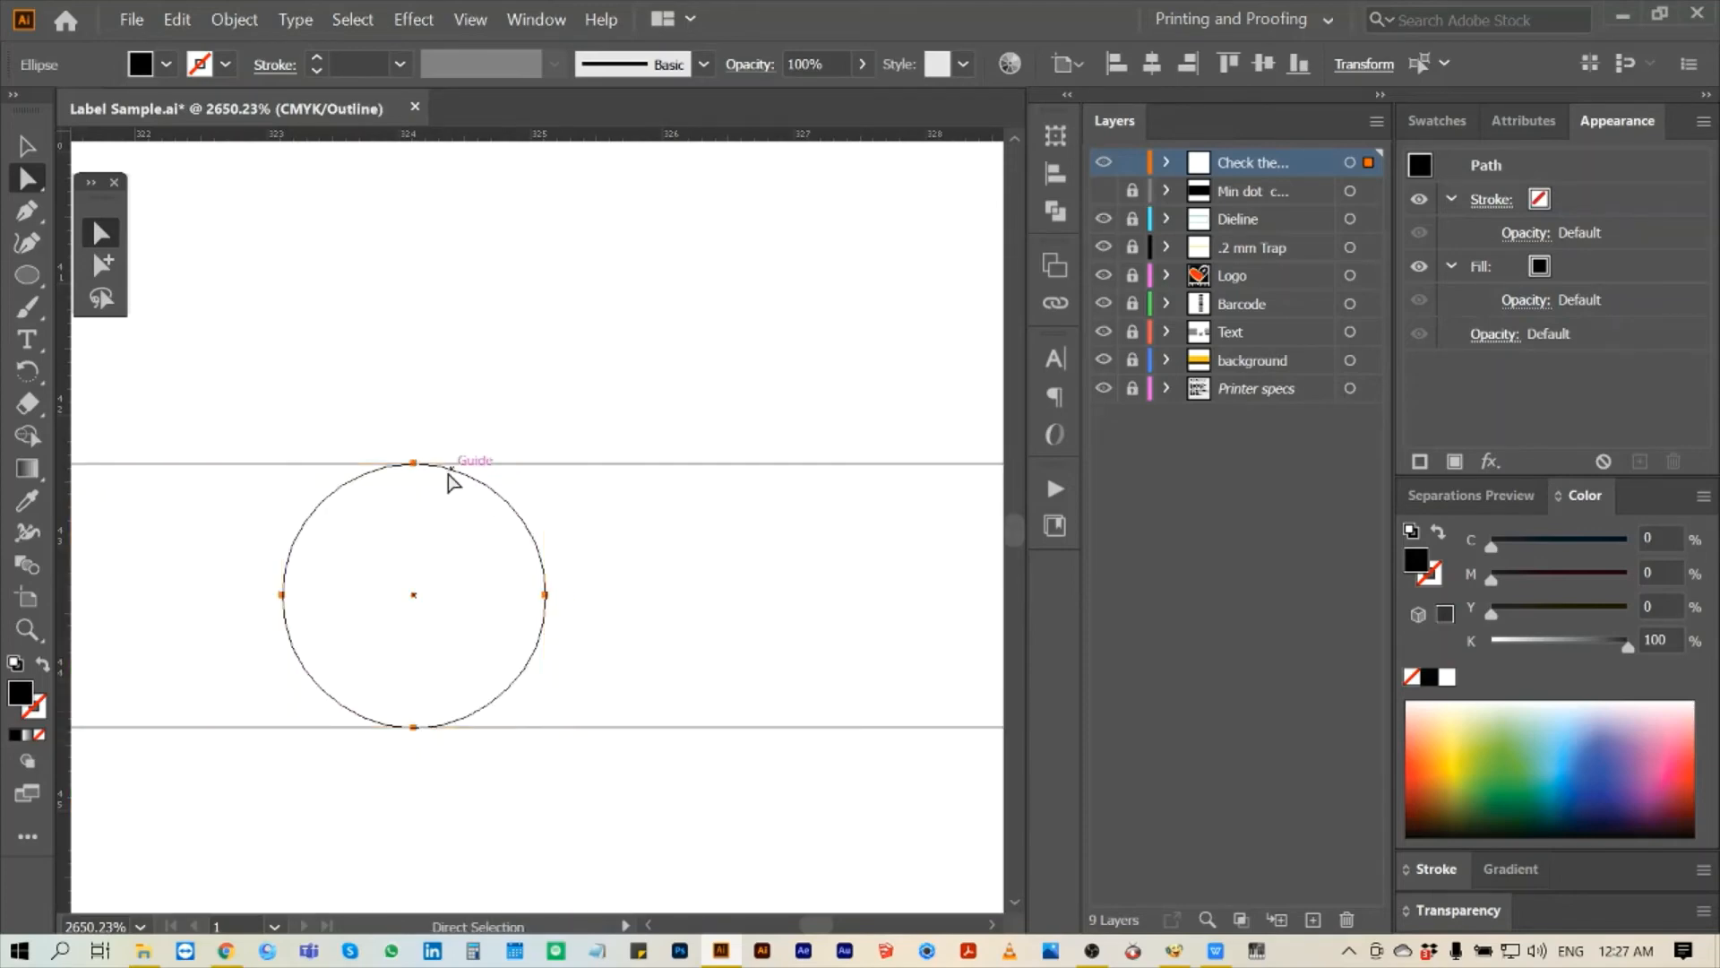
pyautogui.press('ctrl')
pyautogui.hotkey('ctrl', 'y')
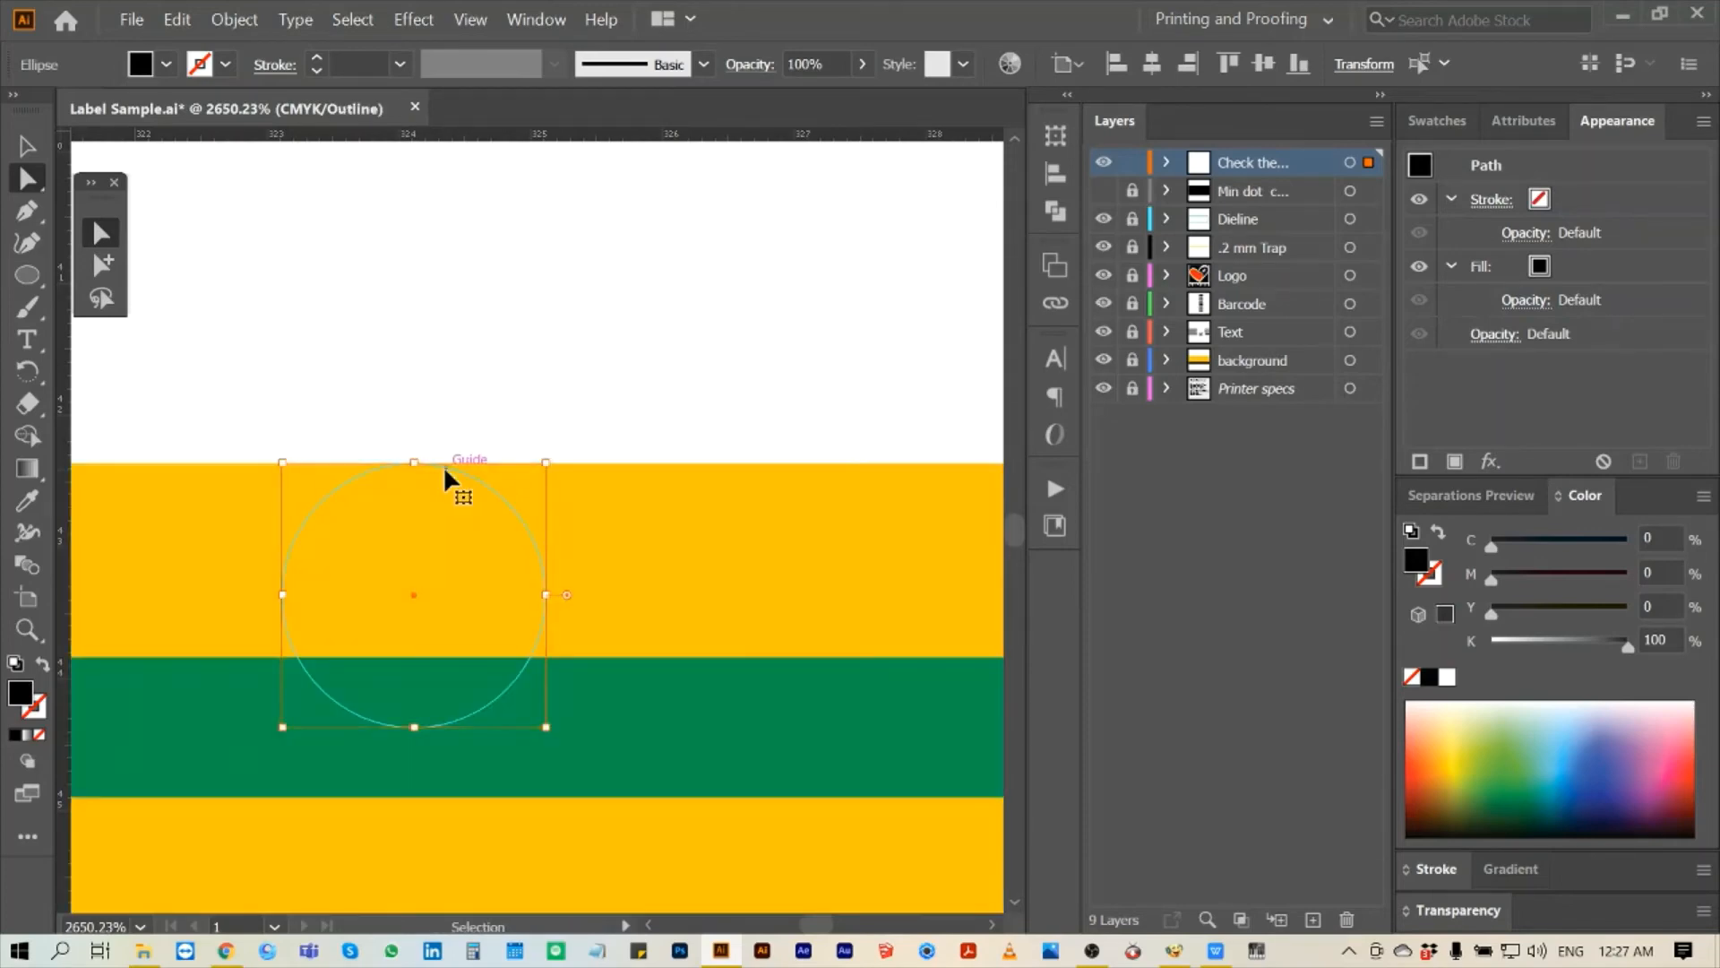
pyautogui.hotkey('ctrl', '0')
pyautogui.press('Delete')
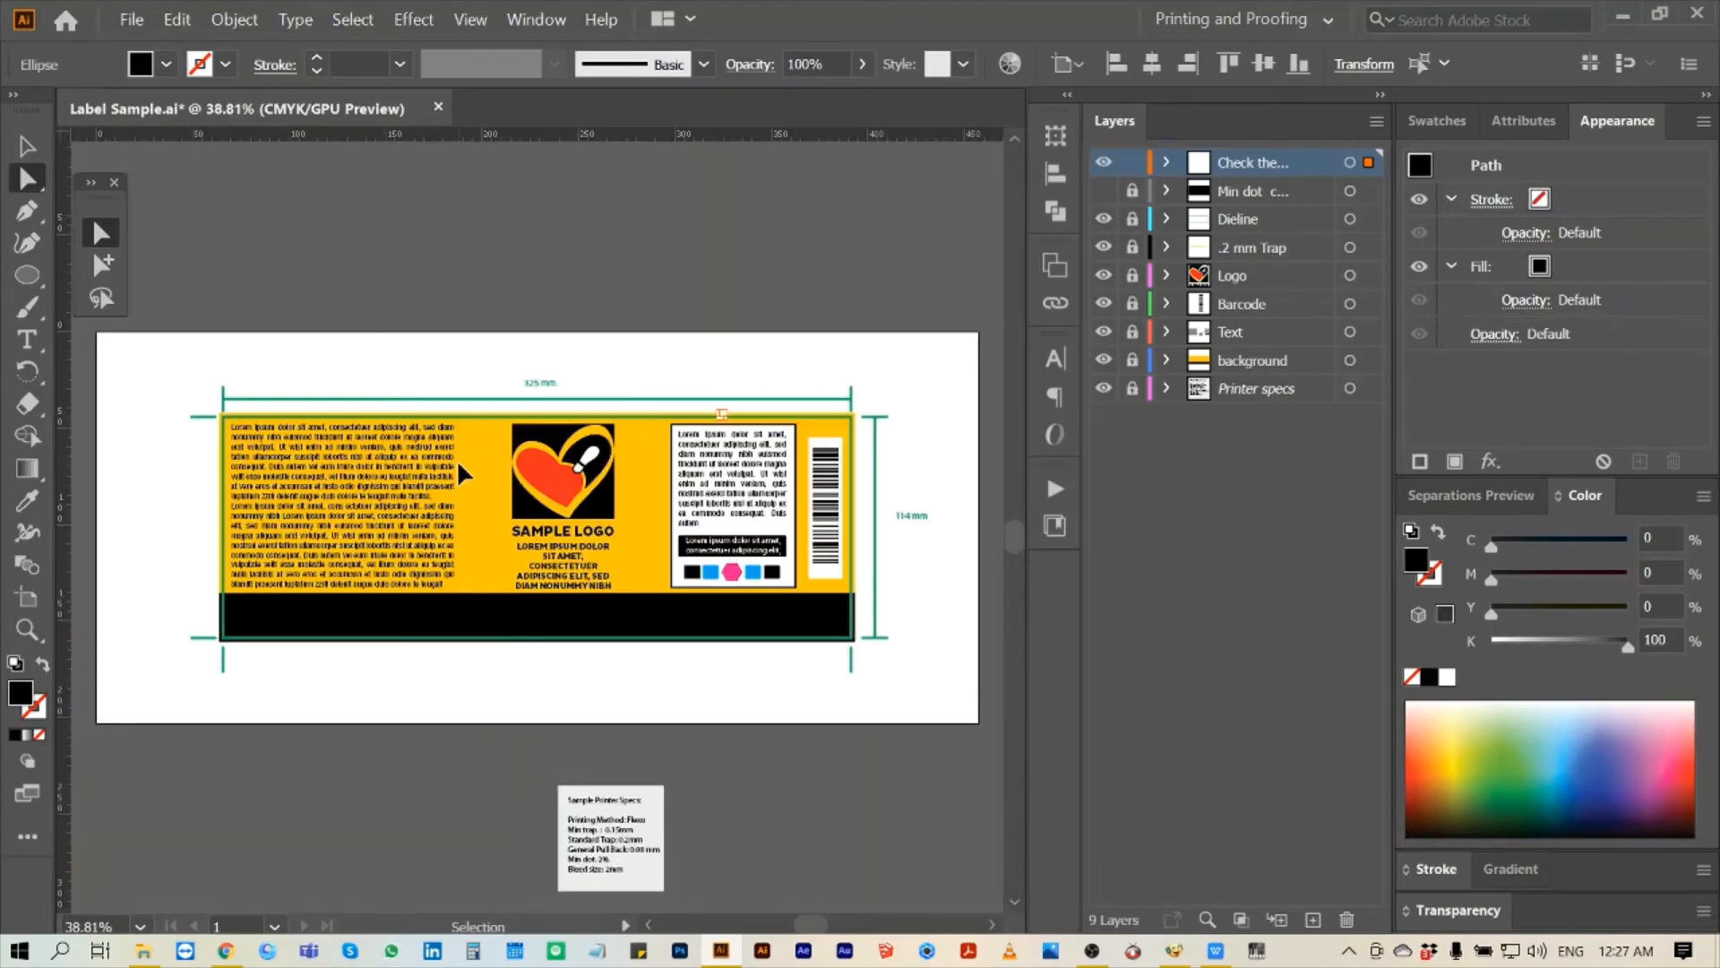
# - Turn on Overprint Preview for checking the label's right edge beside the barcode
pyautogui.press('z')
pyautogui.moveTo(829, 464); pyautogui.dragTo(986, 675)
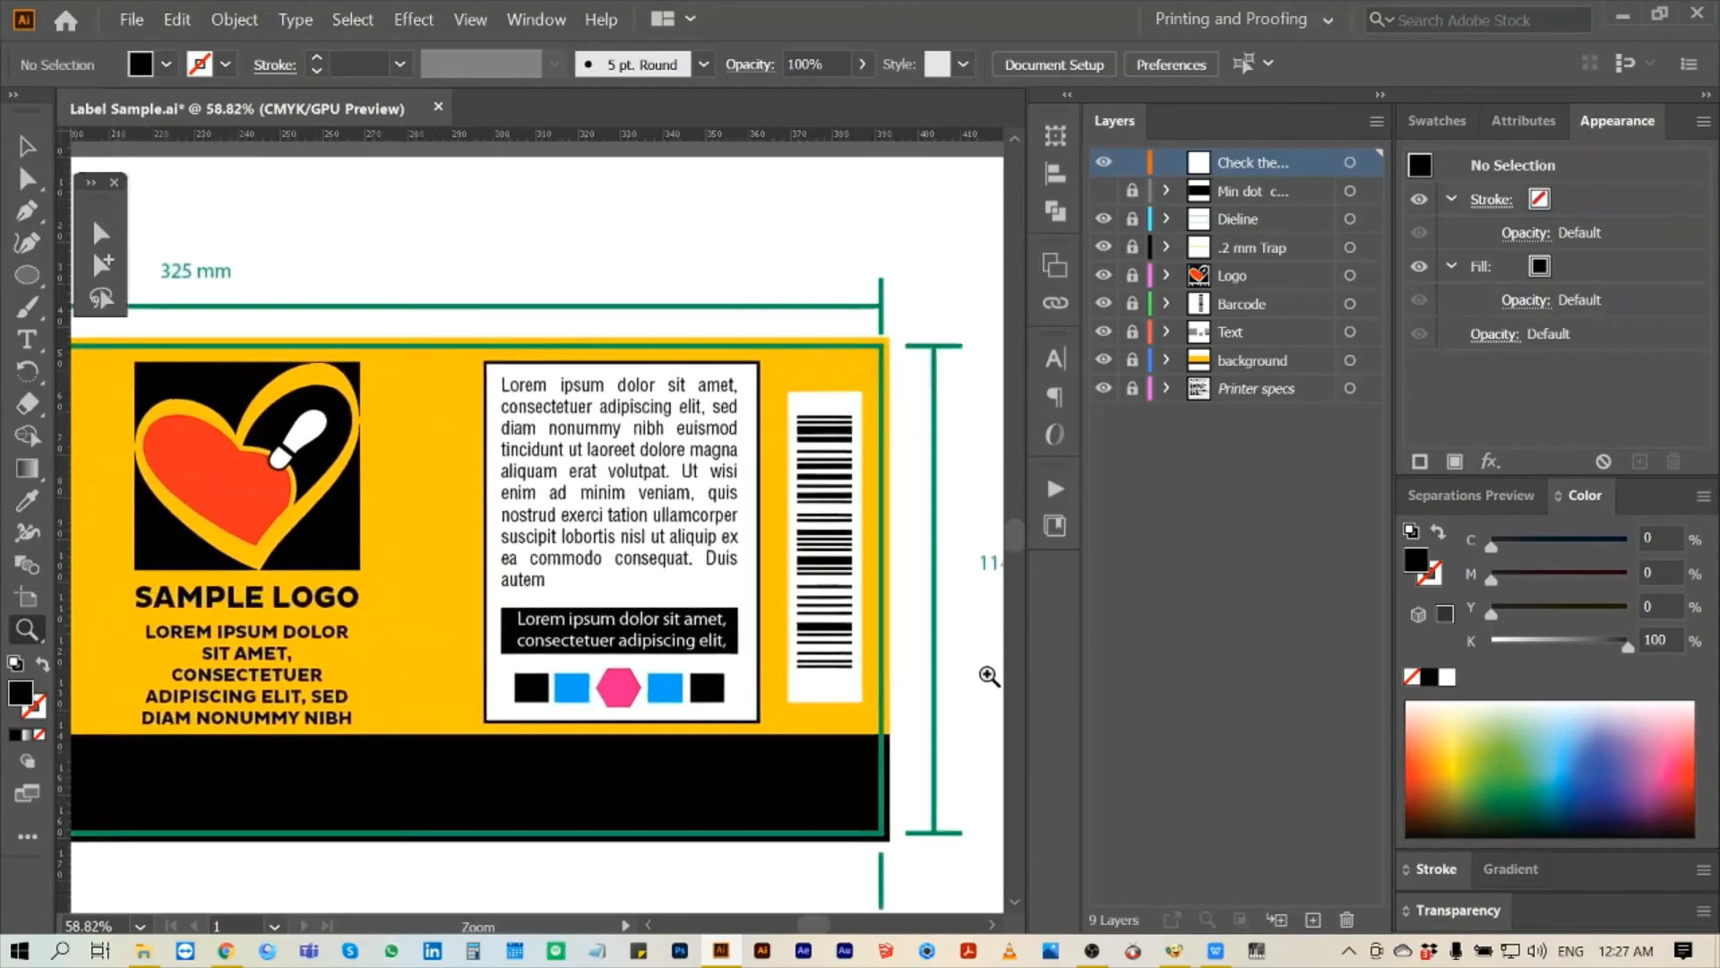
pyautogui.moveTo(847, 494); pyautogui.dragTo(980, 690)
pyautogui.press('space')
pyautogui.moveTo(878, 554); pyautogui.dragTo(662, 542)
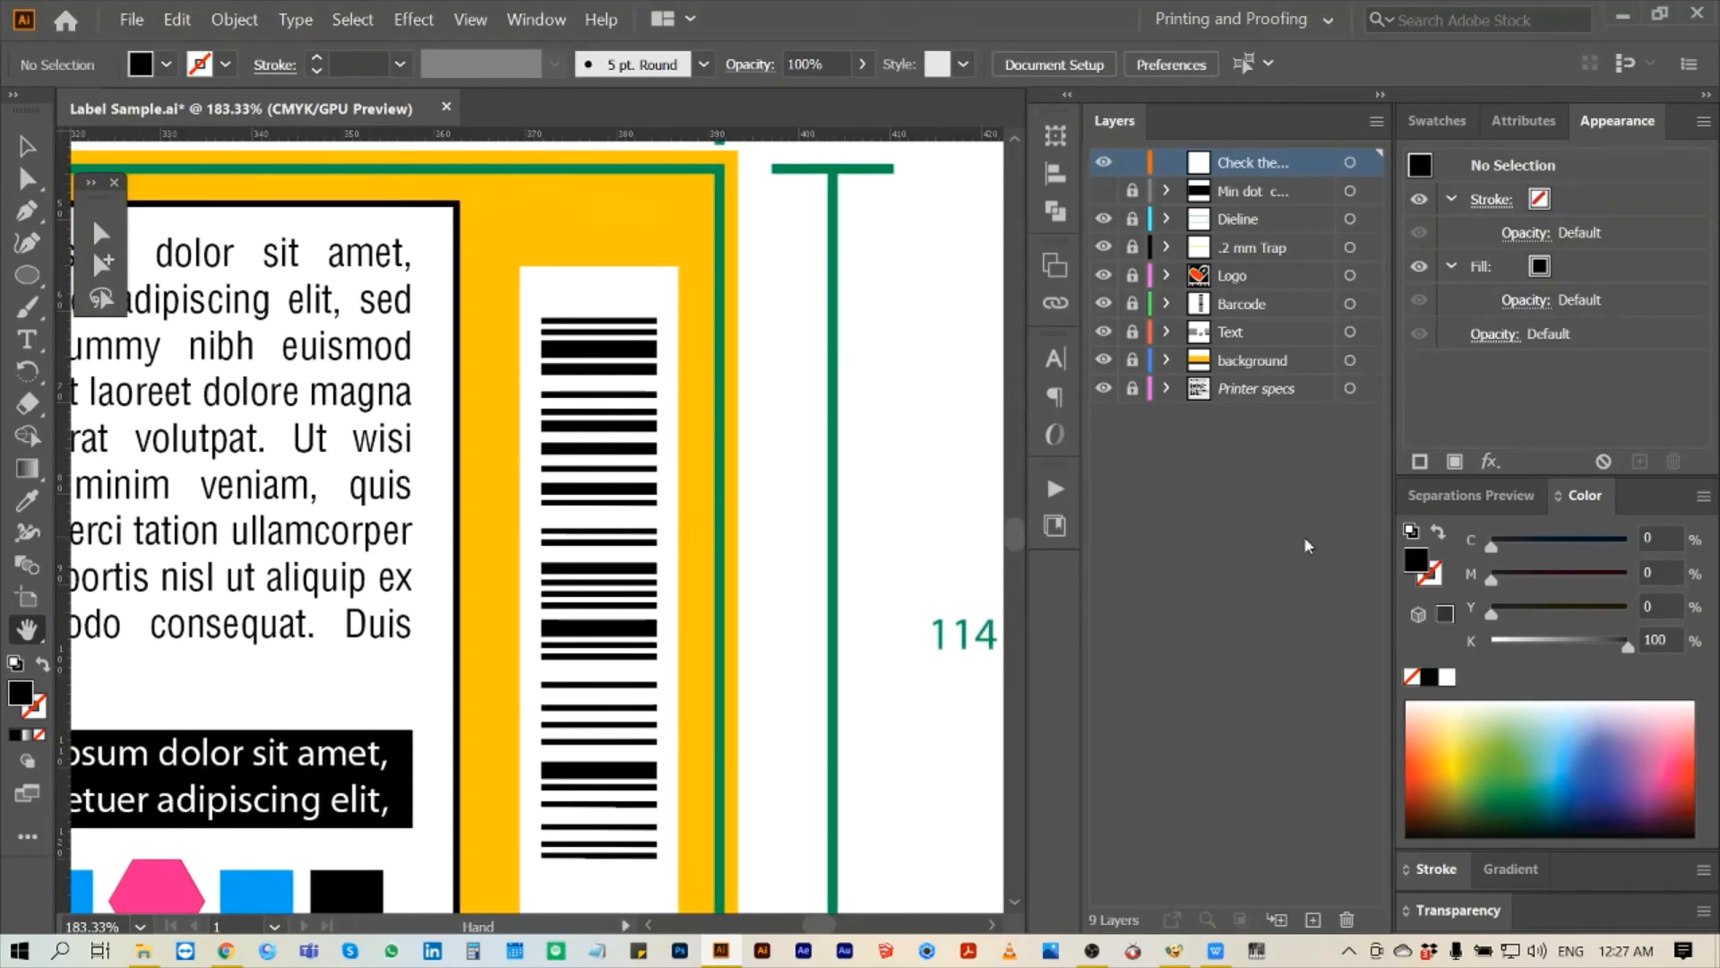
pyautogui.click(1471, 495)
pyautogui.click(1412, 531)
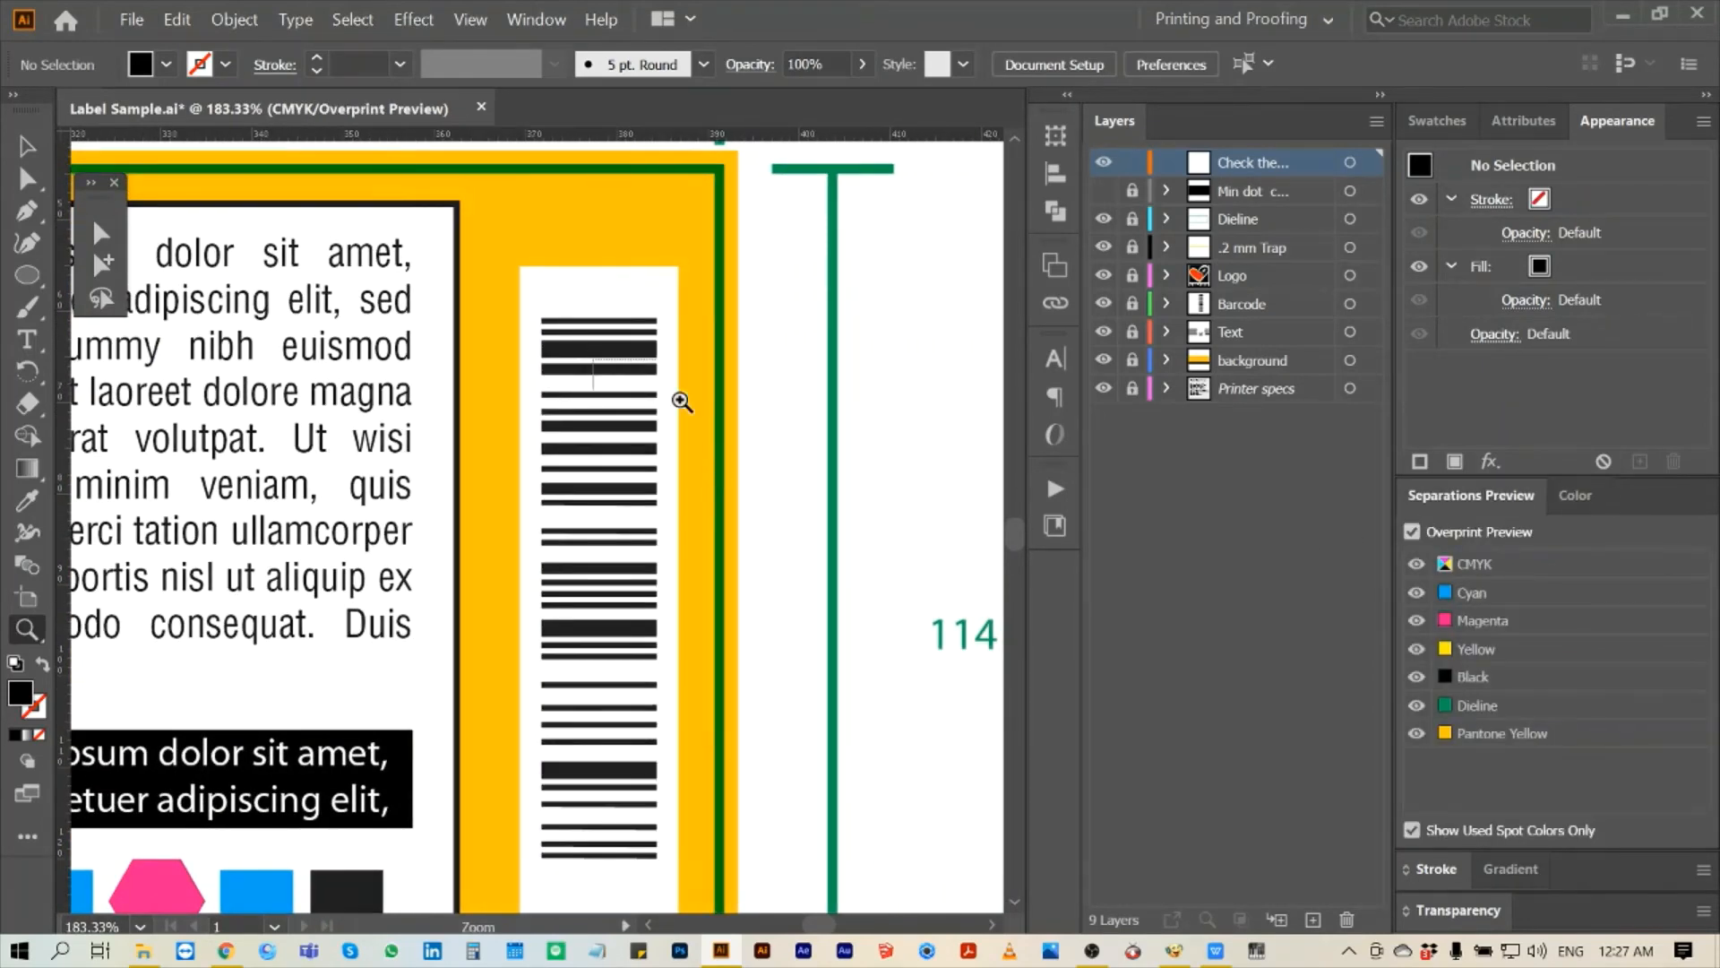
# - Paste the 2 mm circle, fit it in the right bleed, compare it in outline view, and restore the overprint preview
pyautogui.moveTo(676, 395); pyautogui.dragTo(830, 503)
pyautogui.moveTo(373, 373); pyautogui.dragTo(781, 659)
pyautogui.hotkey('ctrl', 'a')
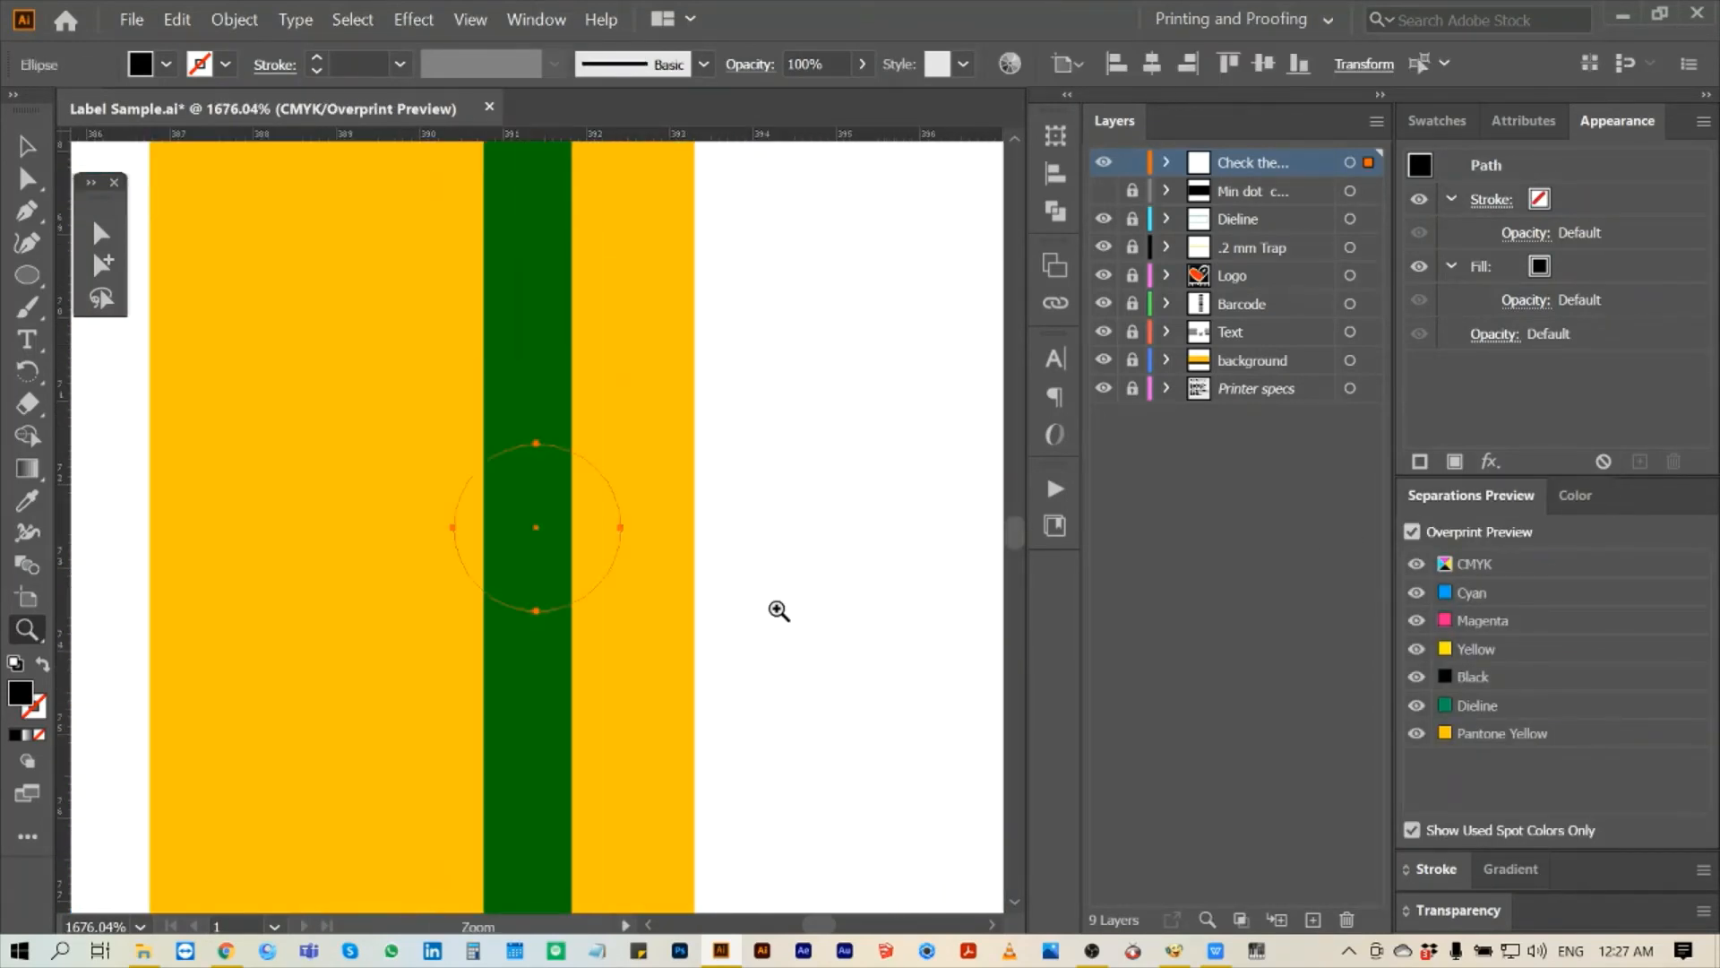
pyautogui.press('a')
pyautogui.moveTo(537, 530); pyautogui.dragTo(610, 446)
pyautogui.hotkey('ctrl', 'y')
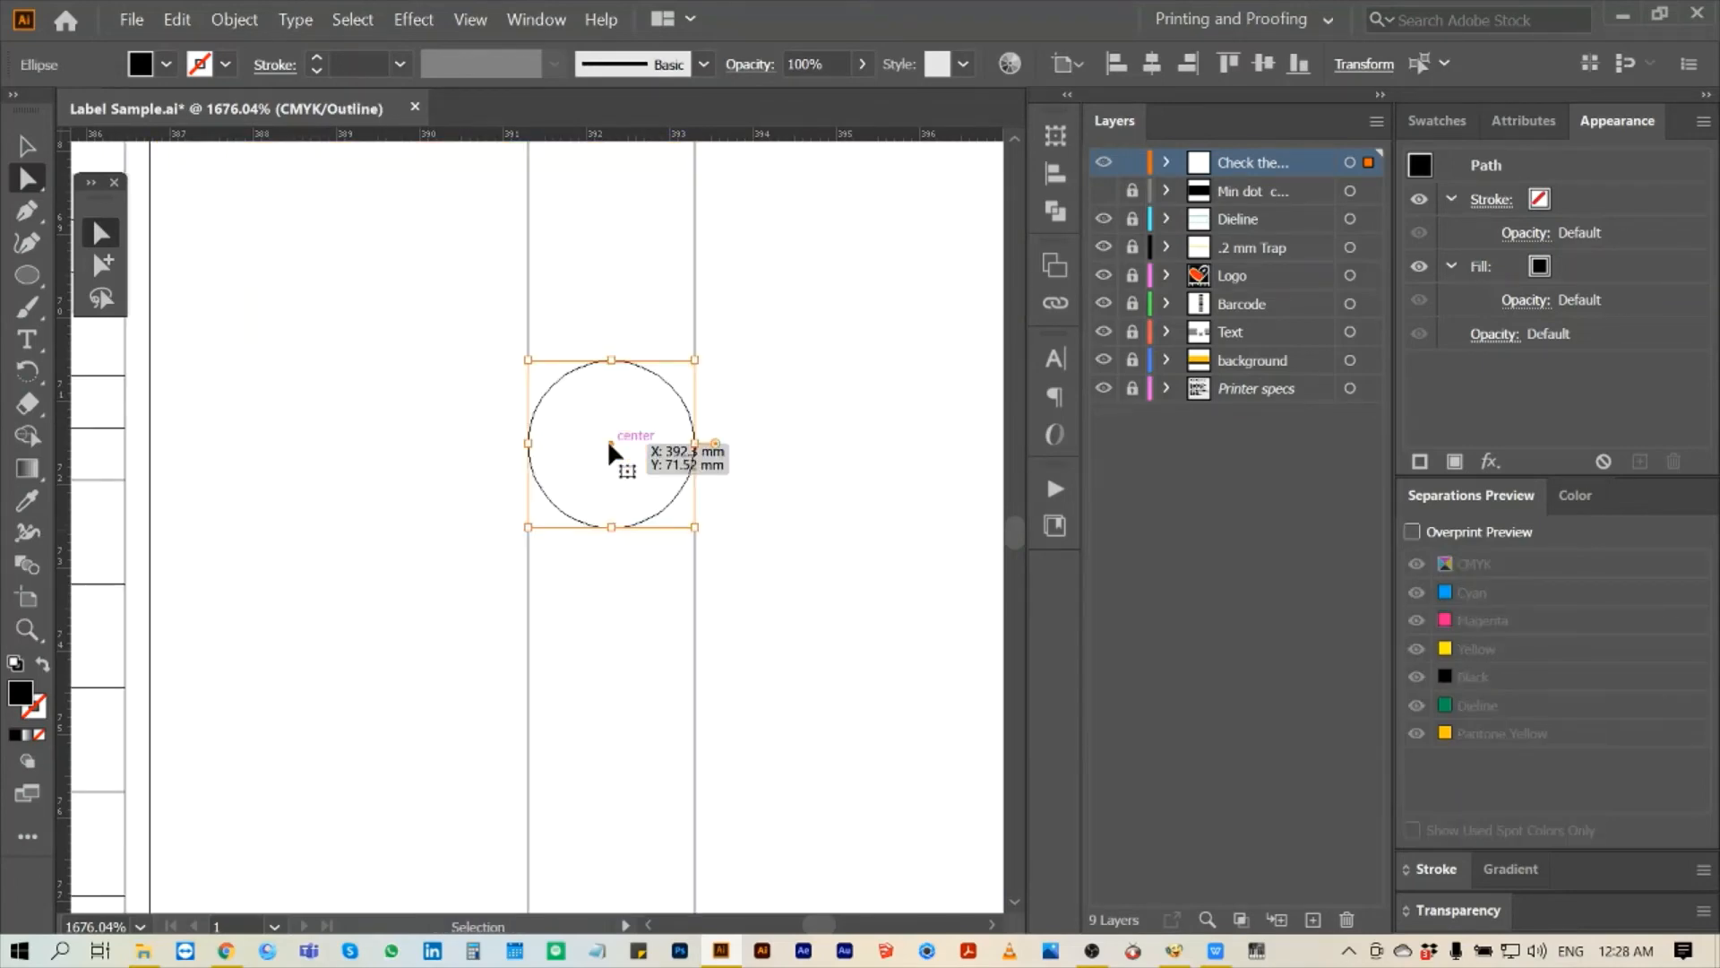
pyautogui.hotkey('ctrl', 'y')
pyautogui.click(833, 467)
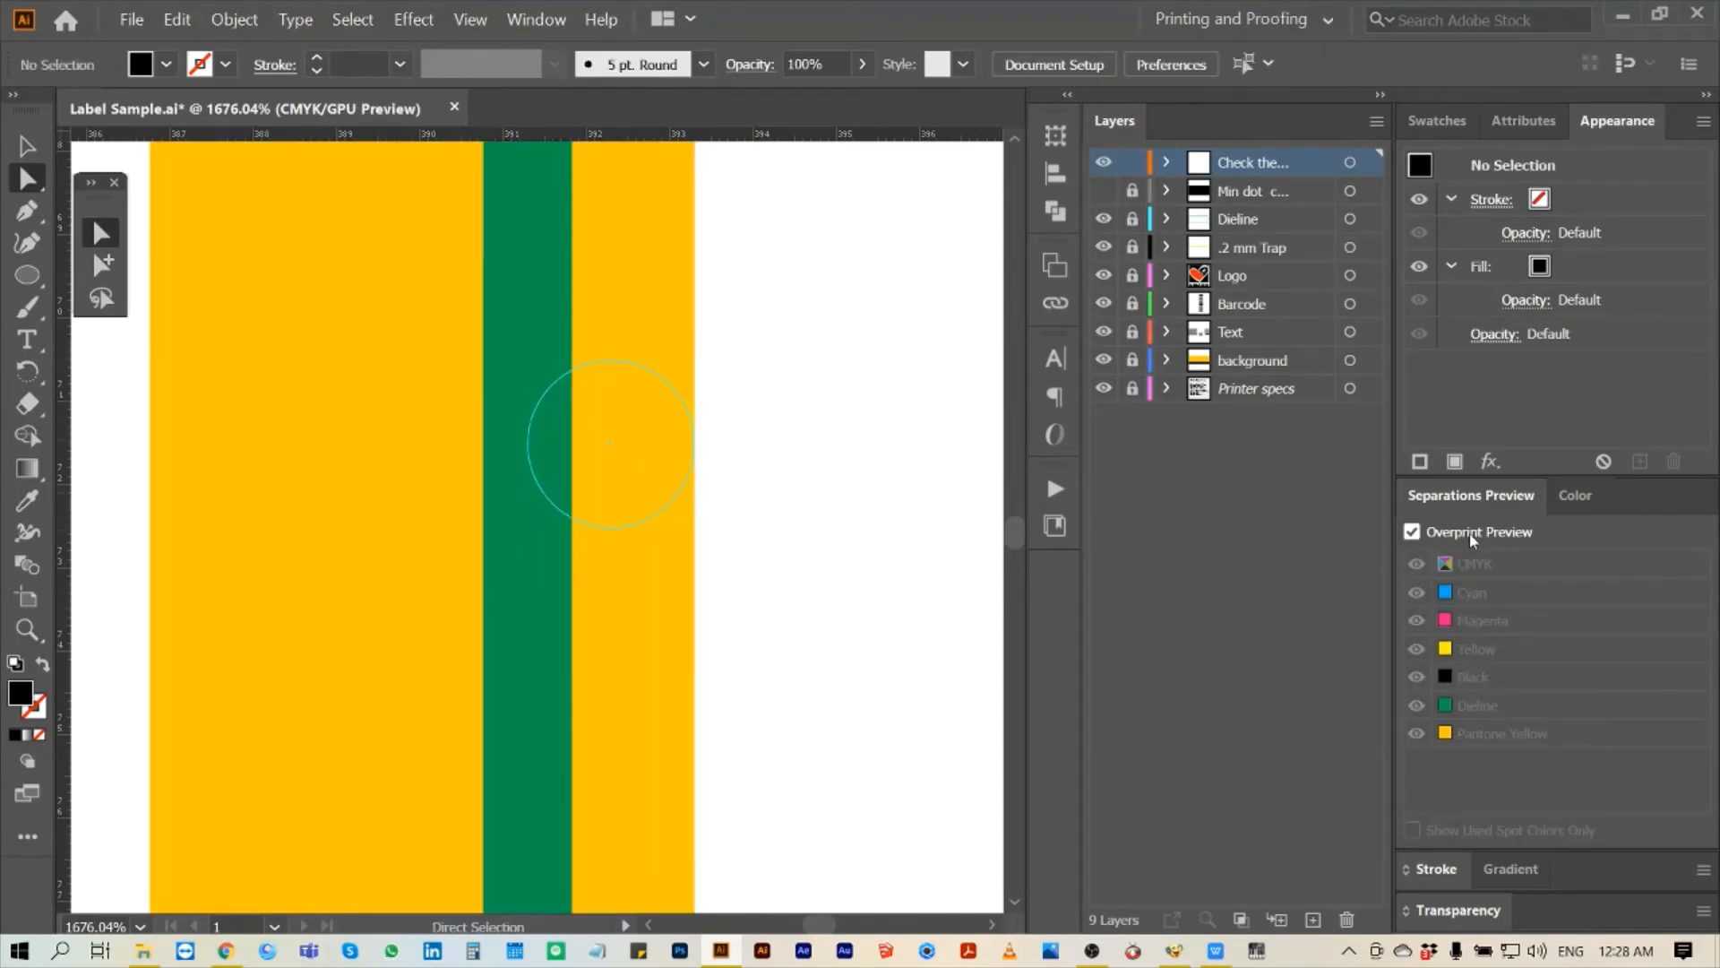
pyautogui.click(678, 391)
pyautogui.press('Delete')
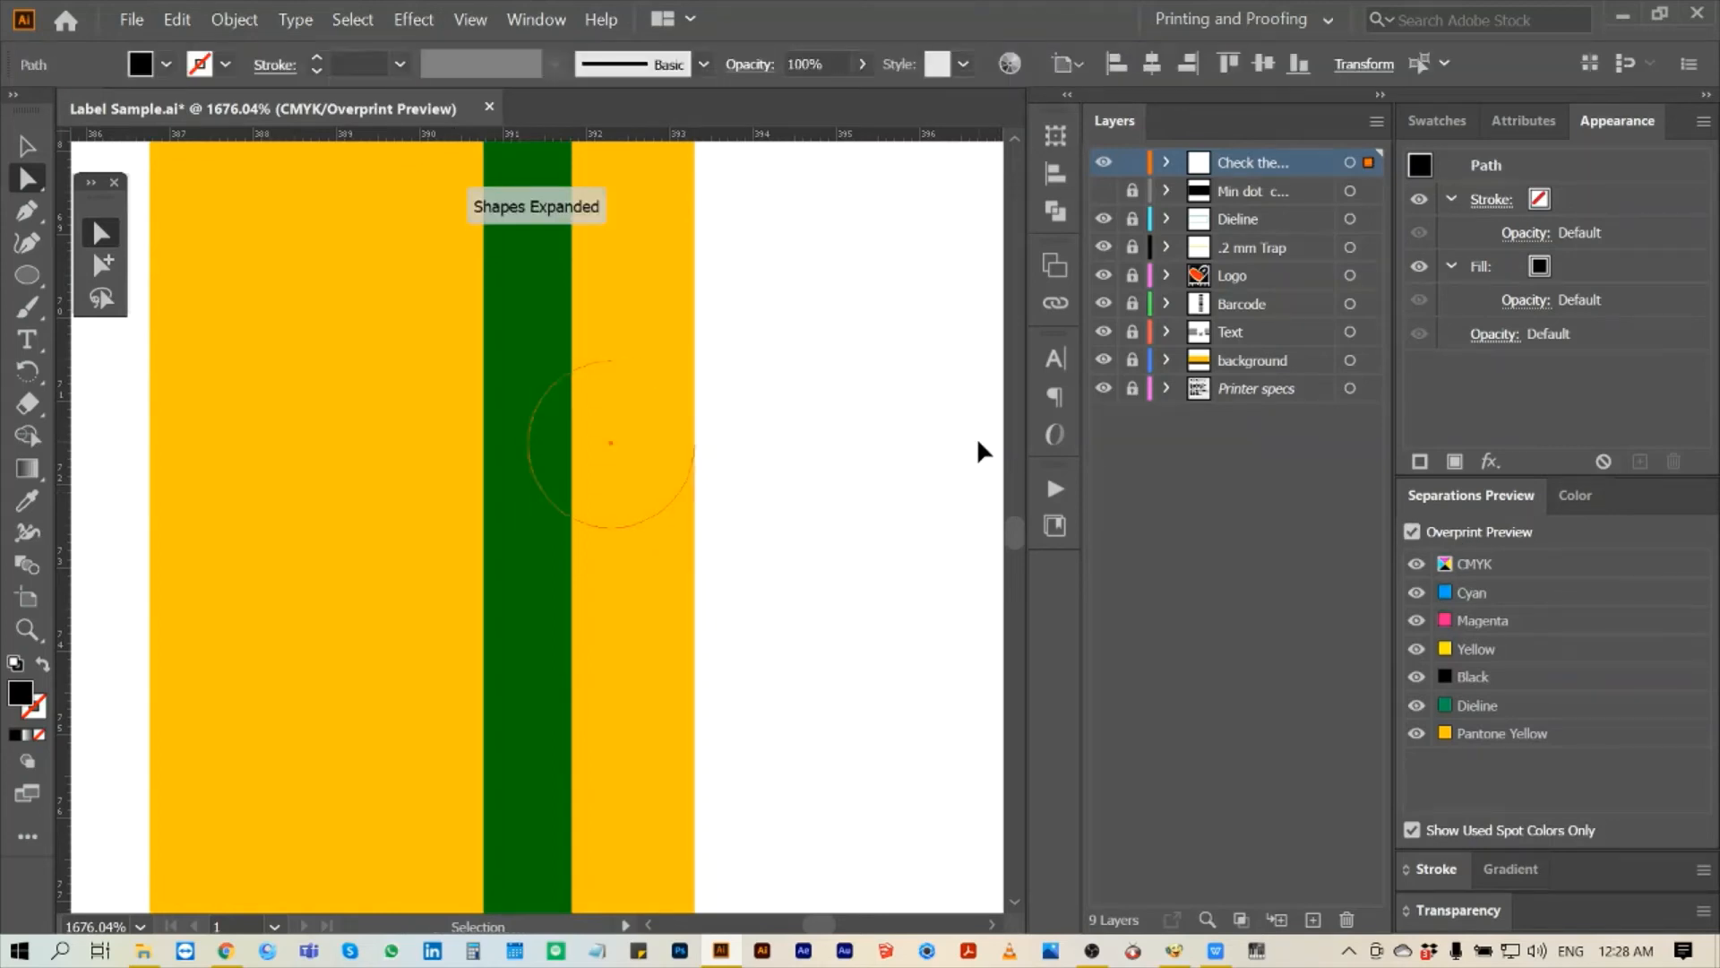
pyautogui.hotkey('ctrl', 'z')
pyautogui.hotkey('ctrl', 'z')
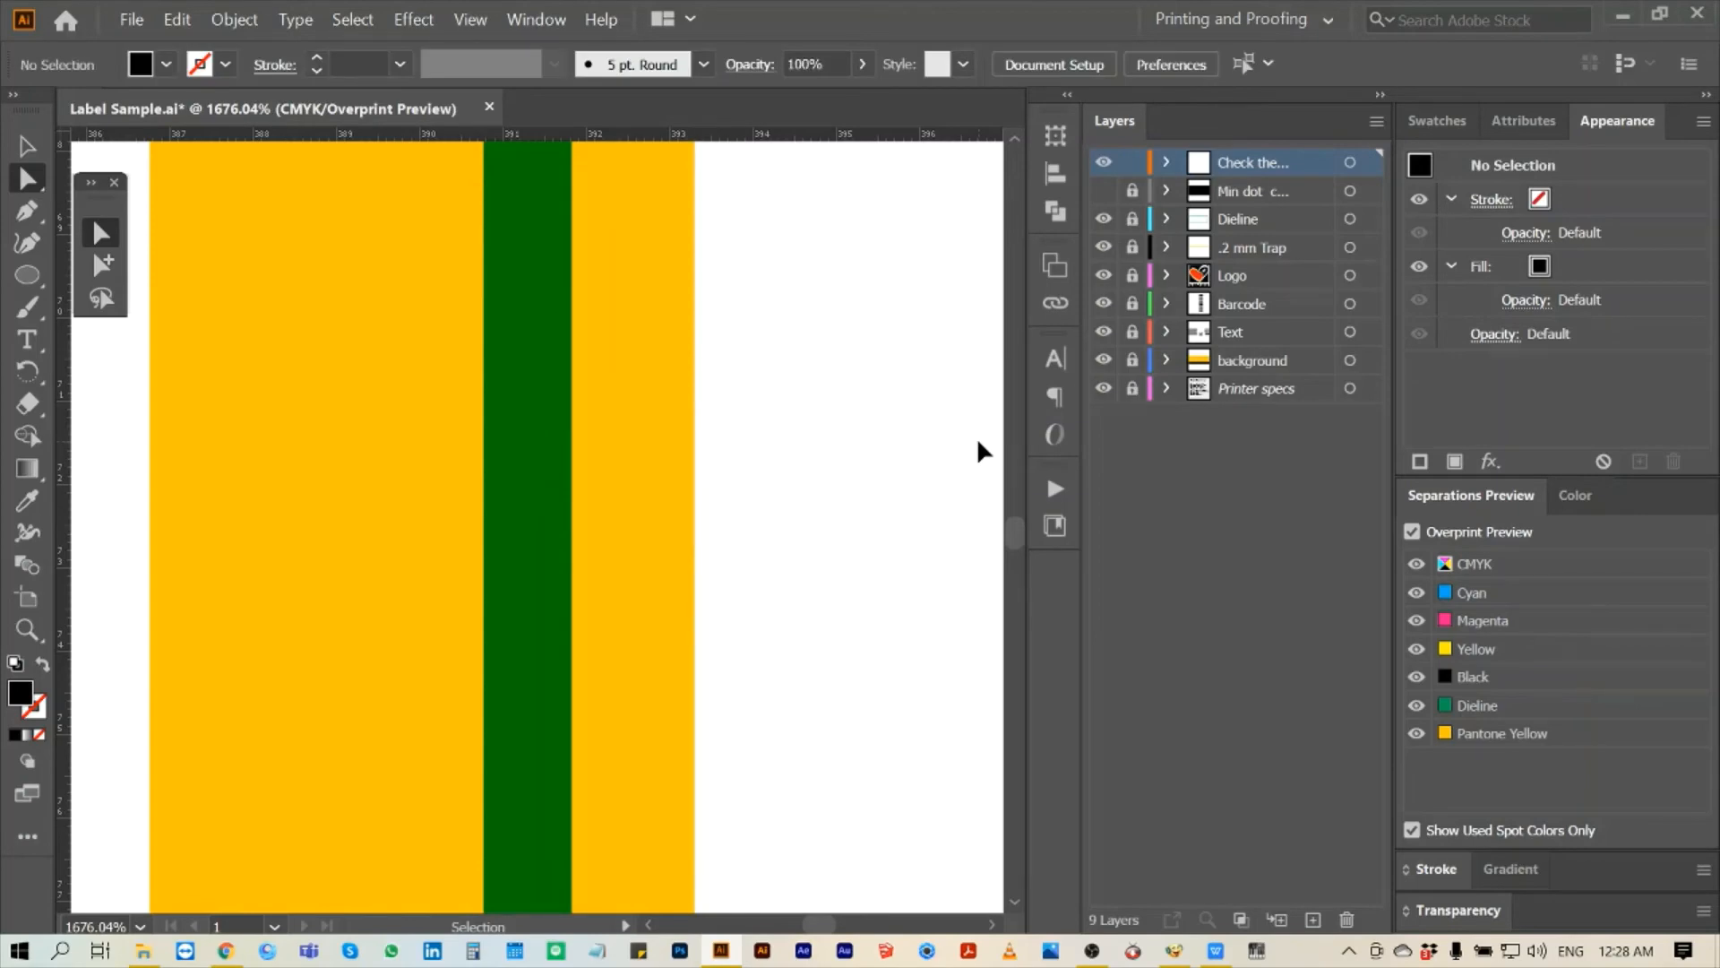
# - Transfer the 2 mm circle from the right bleed to the black band's bottom bleed and align it with the outer edge
pyautogui.hotkey('ctrl', 'z')
pyautogui.hotkey('ctrl', 'z')
pyautogui.hotkey('ctrl', '0')
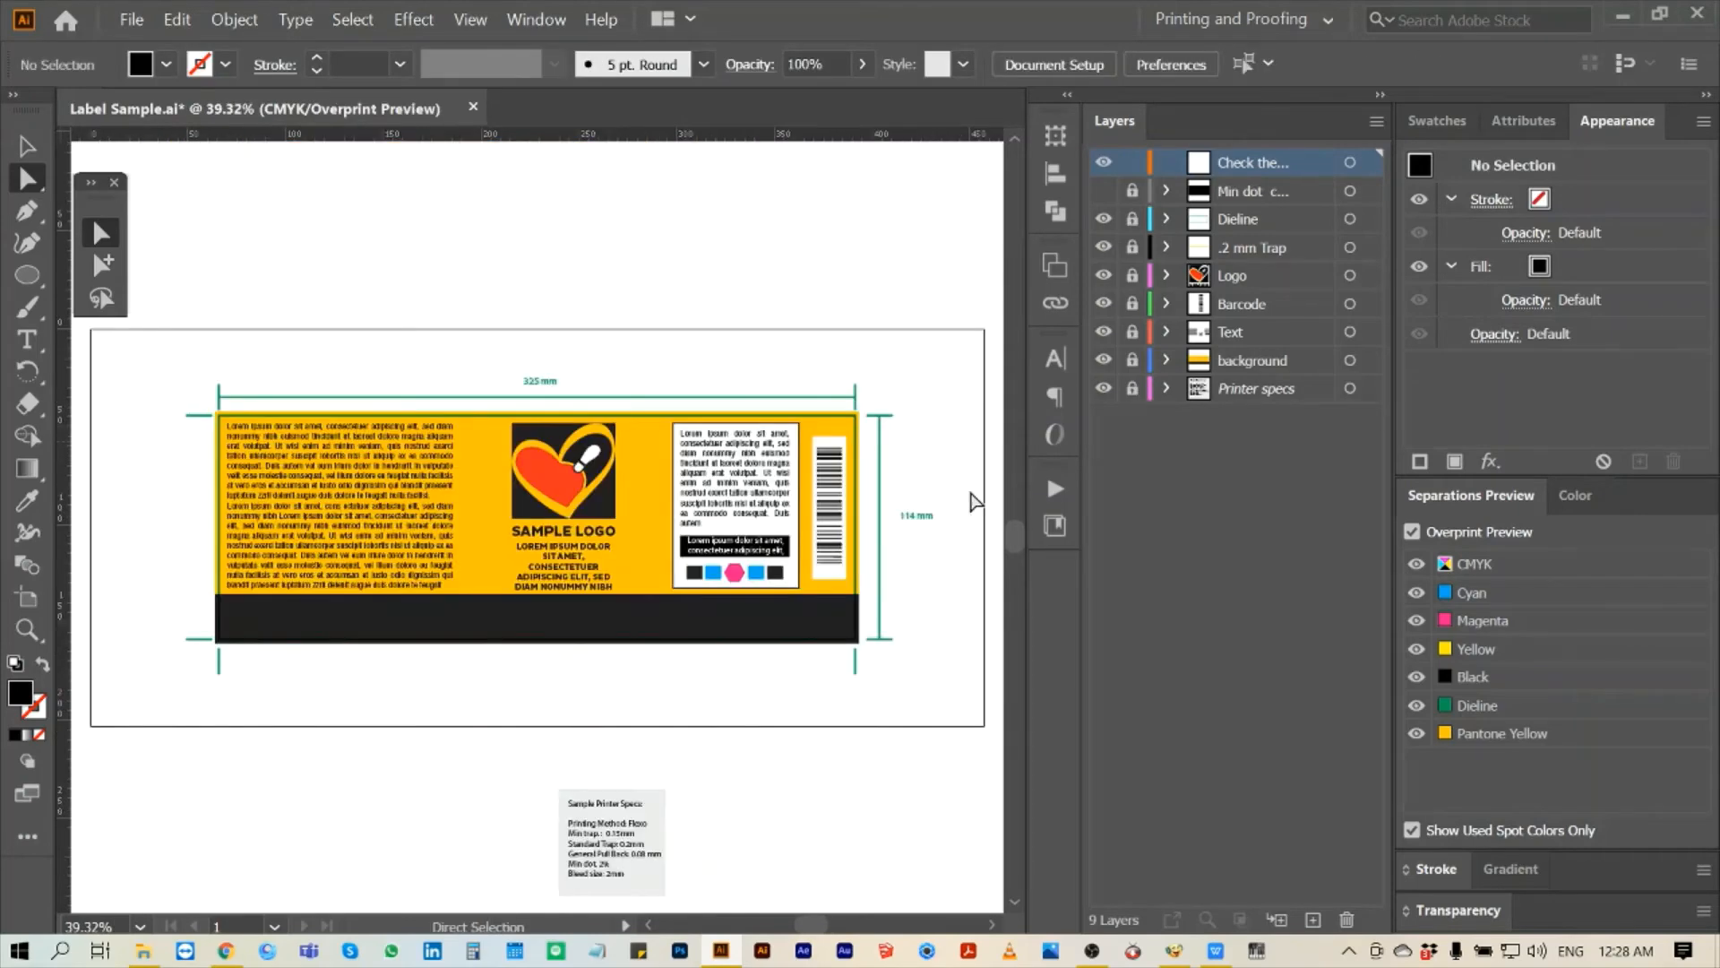
pyautogui.press('z')
pyautogui.moveTo(593, 614); pyautogui.dragTo(647, 664)
pyautogui.moveTo(481, 547); pyautogui.dragTo(666, 719)
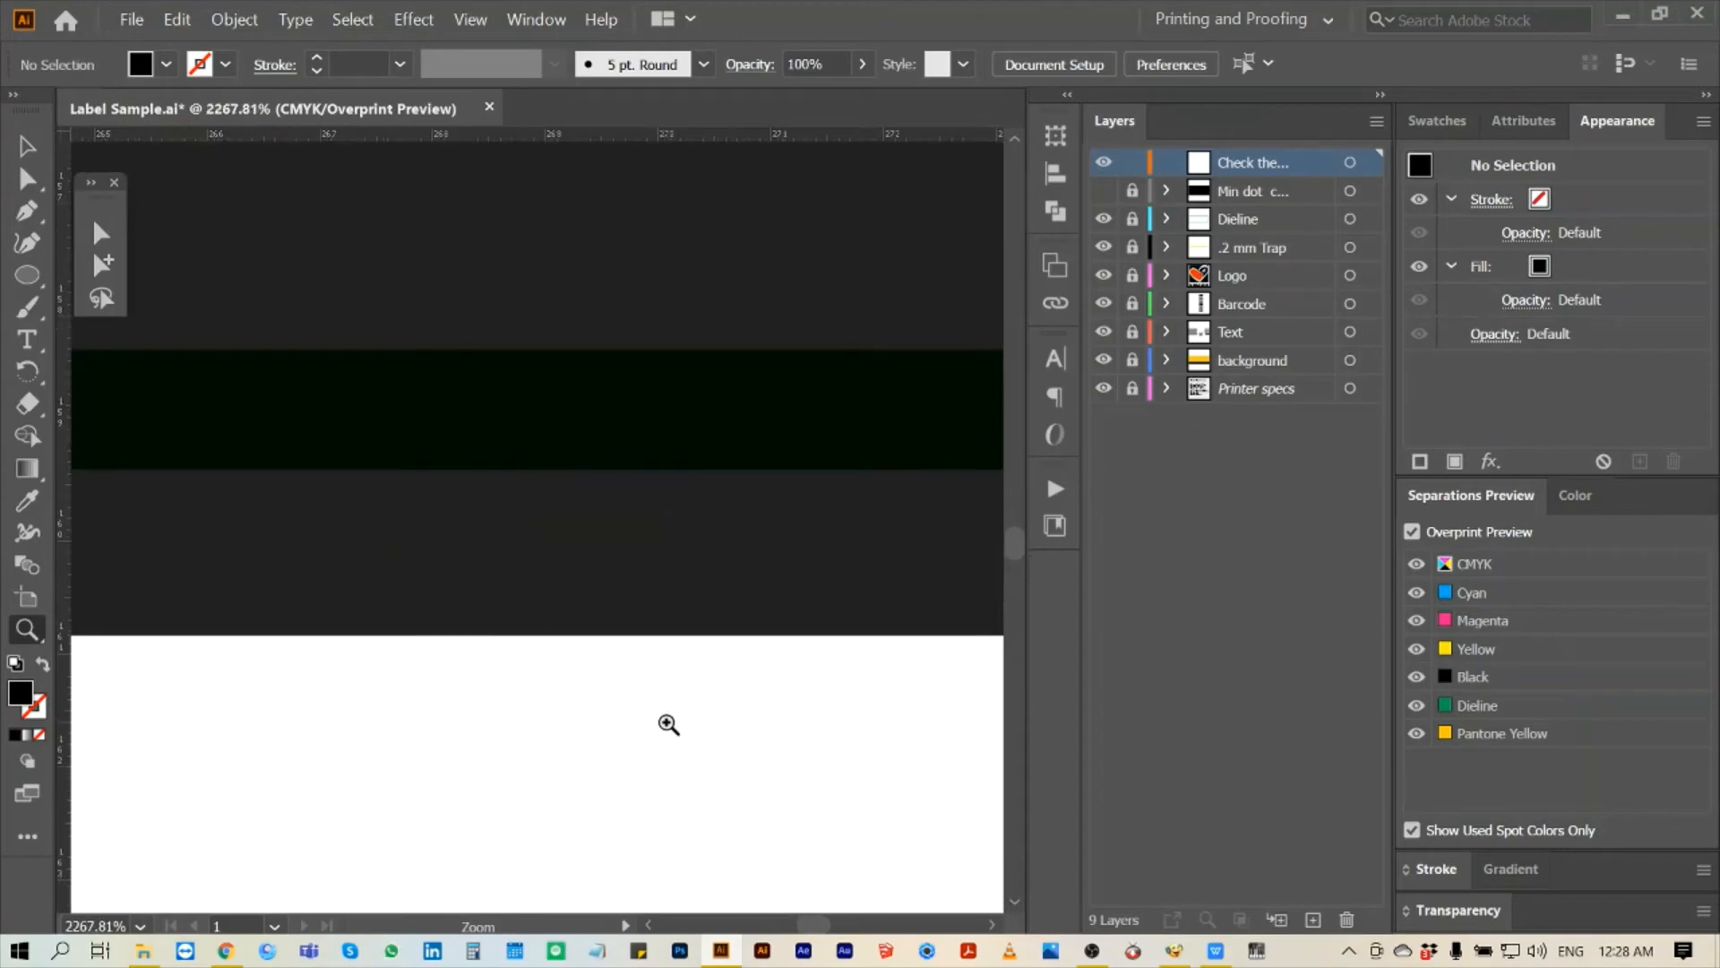
pyautogui.hotkey('ctrl', 'shift', 'z')
pyautogui.press('a')
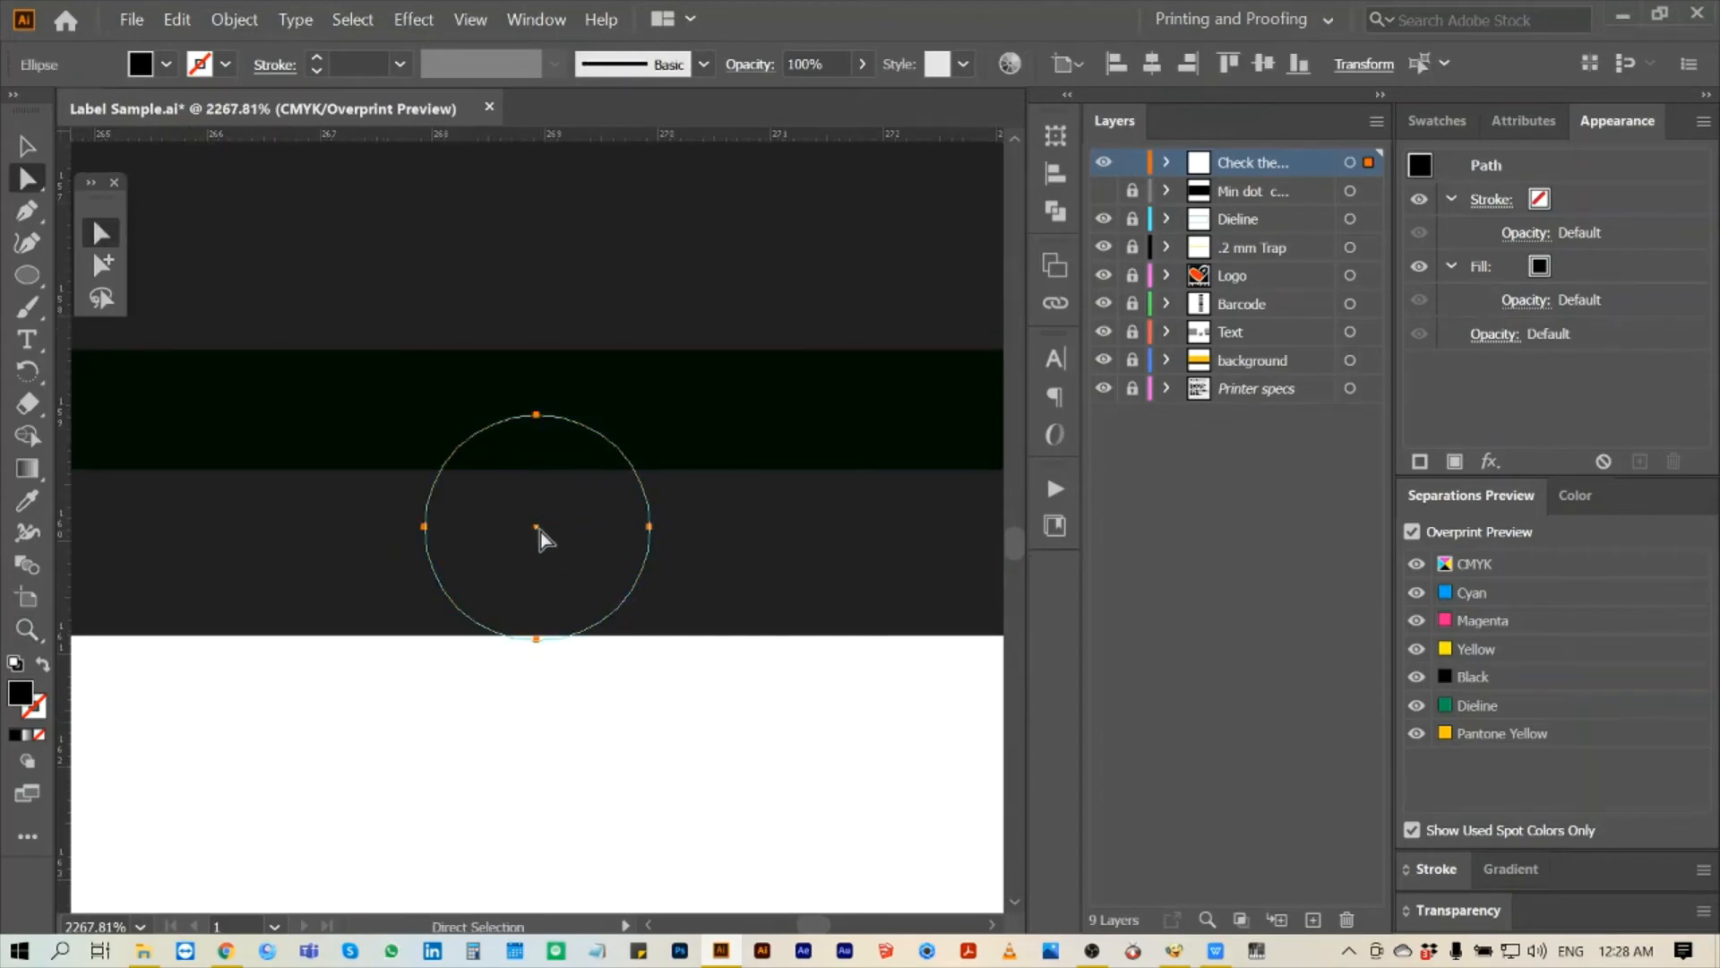
pyautogui.moveTo(540, 528); pyautogui.dragTo(633, 525)
# - Compare the circle with the dieline and the black band's edge in outline view, and restore the overprint preview
pyautogui.hotkey('ctrl', 'y')
pyautogui.hotkey('ctrl', 'y')
pyautogui.hotkey('ctrl', 'y')
pyautogui.click(1474, 534)
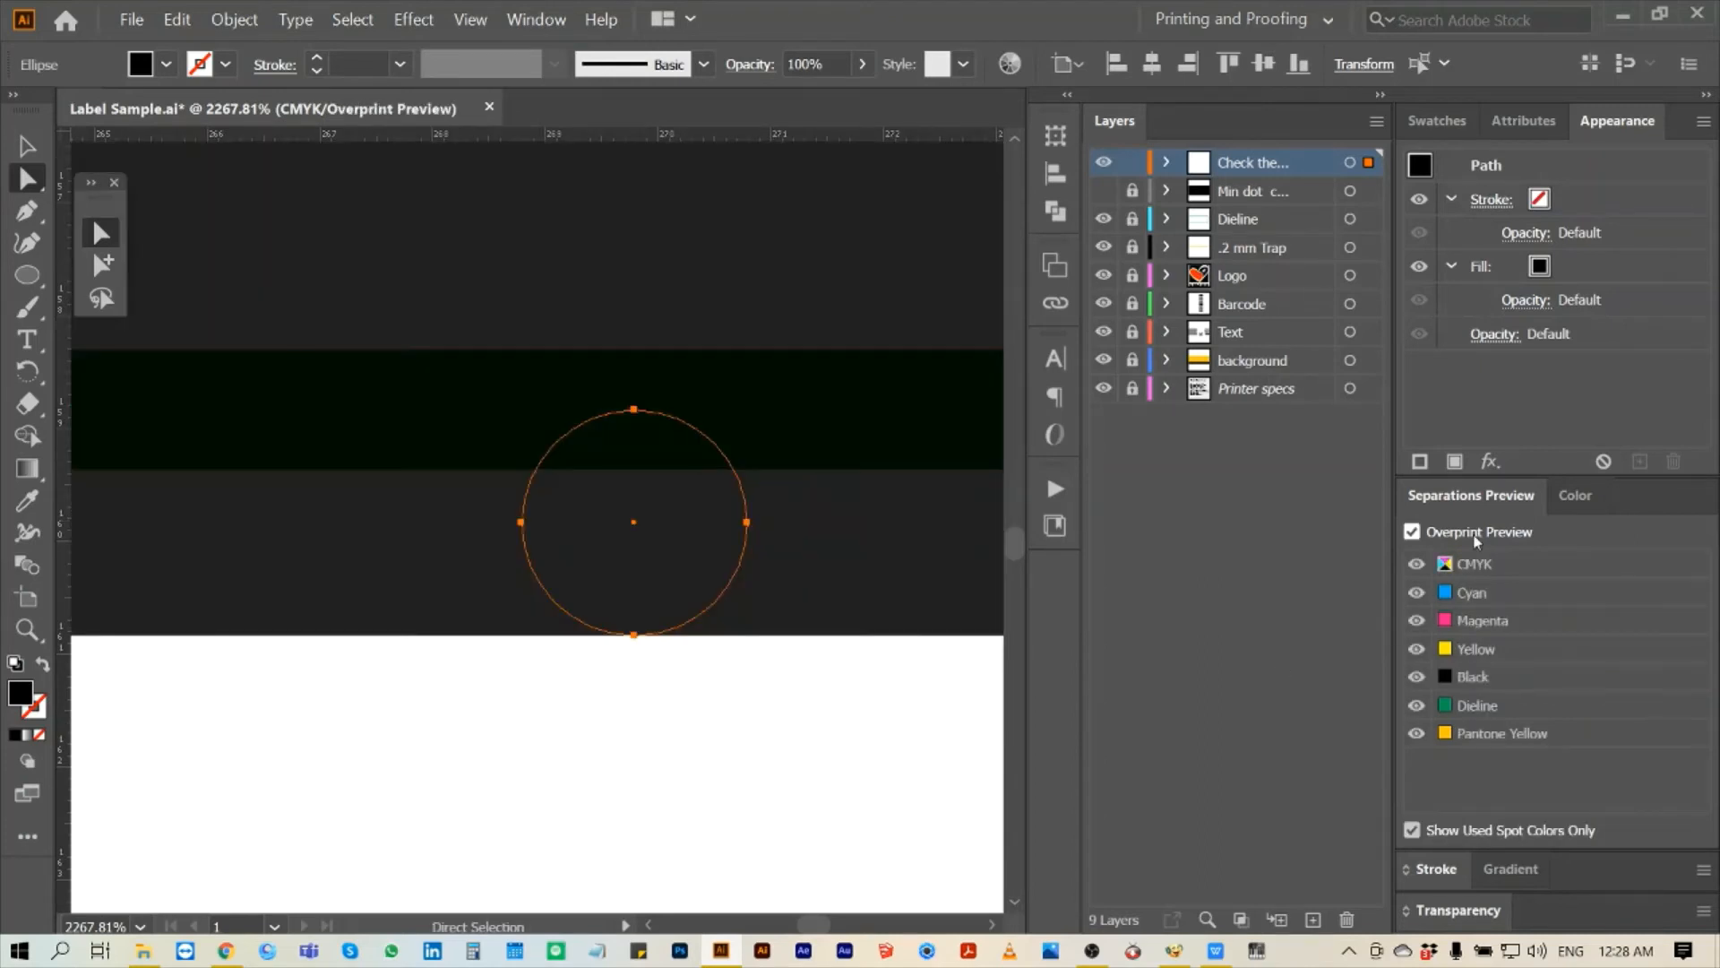
pyautogui.hotkey('ctrl', '0')
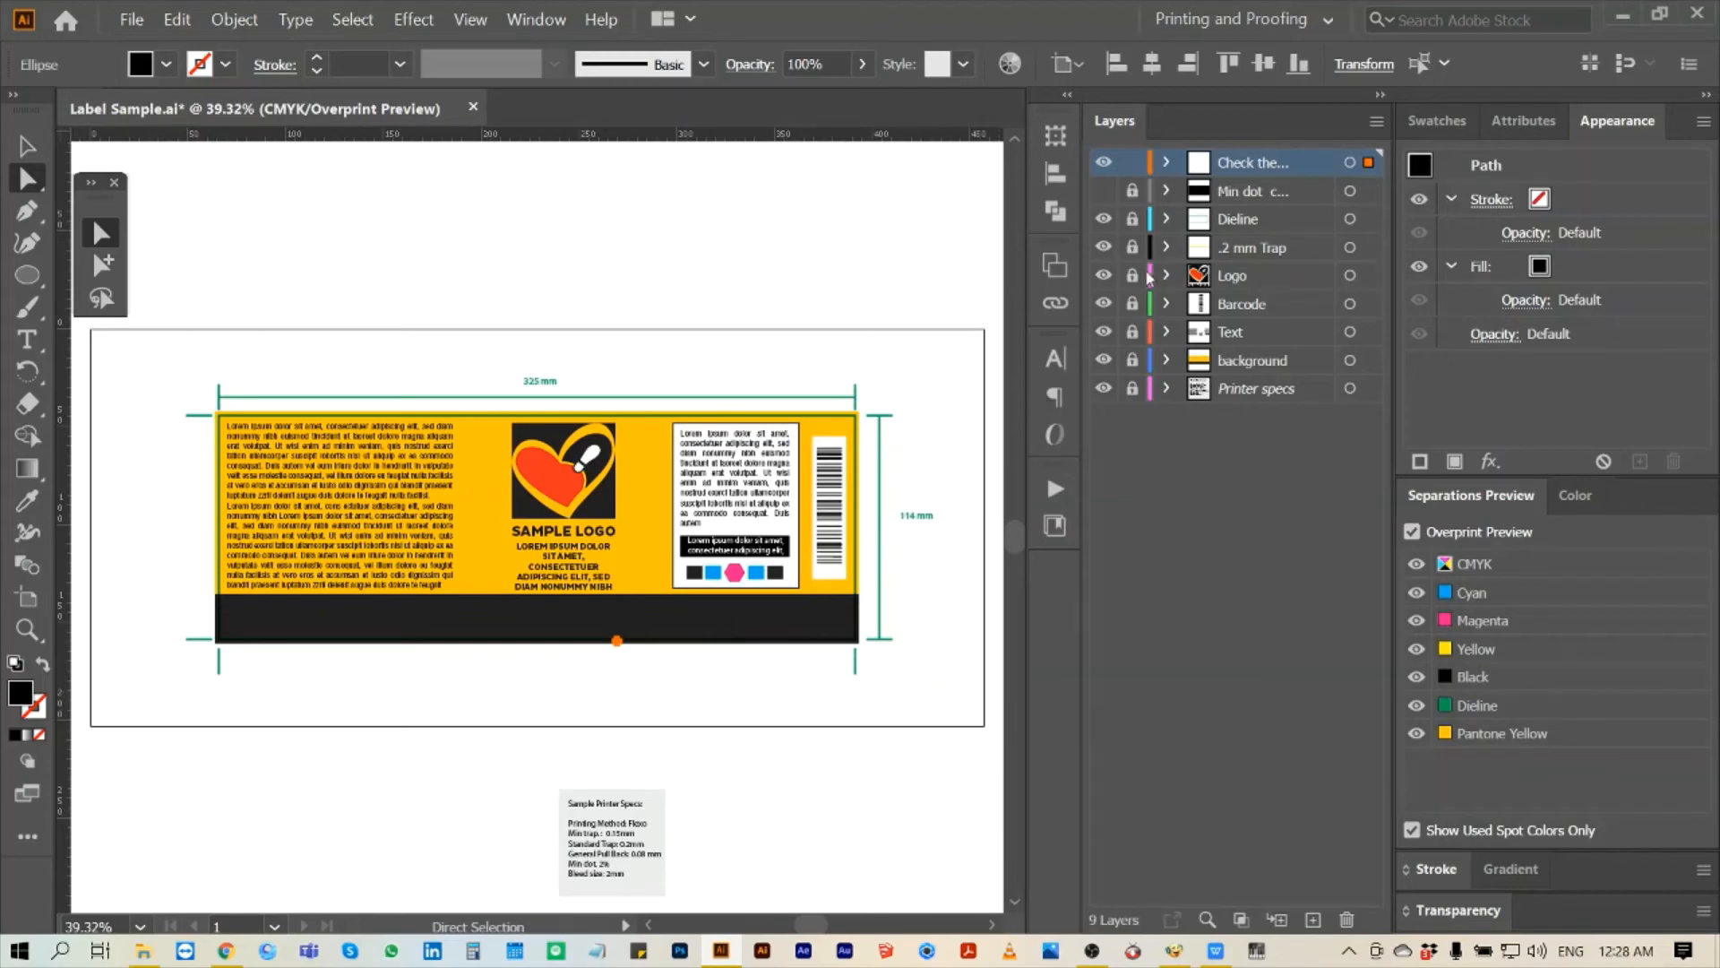
# - Remove the 2 mm circle from the label and rename the top layer, keeping "Check the" at the start of its name
pyautogui.click(1002, 526)
pyautogui.doubleClick(1254, 163)
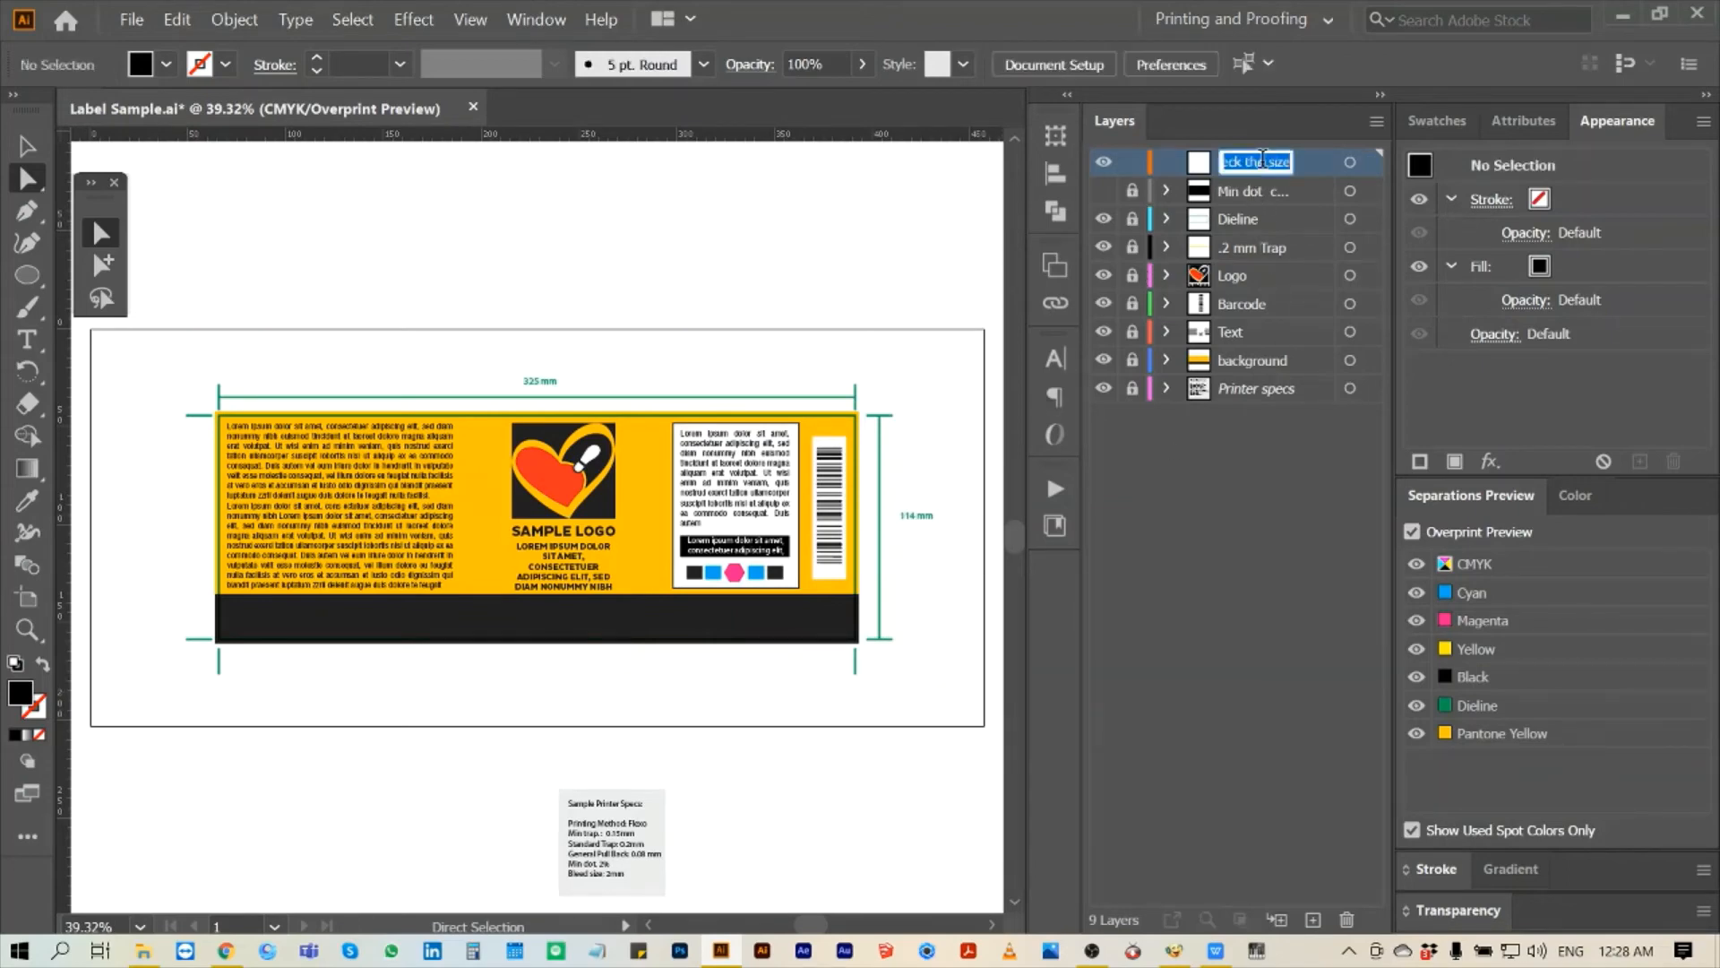
pyautogui.write('Che')
pyautogui.press('Return')
# - Check the standard trap in the printer specs and draw a 0.2 mm by 0.2 mm circle on the logo's yellow area beside the red heart
pyautogui.press('z')
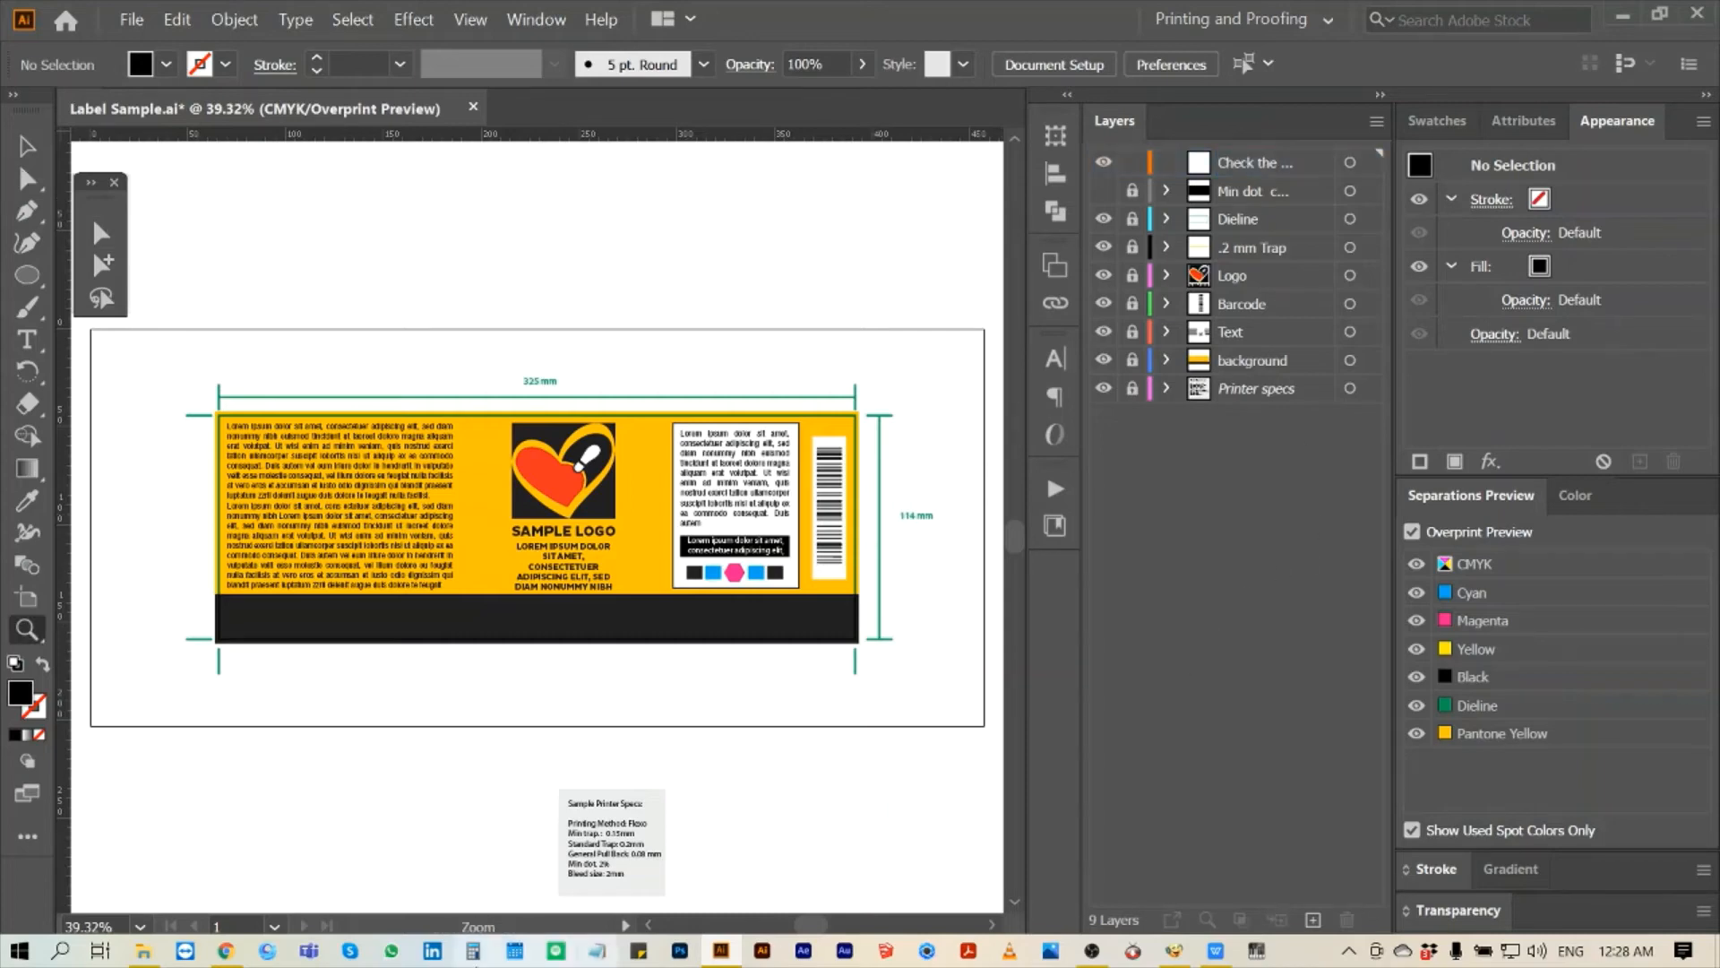
pyautogui.moveTo(491, 783); pyautogui.dragTo(685, 904)
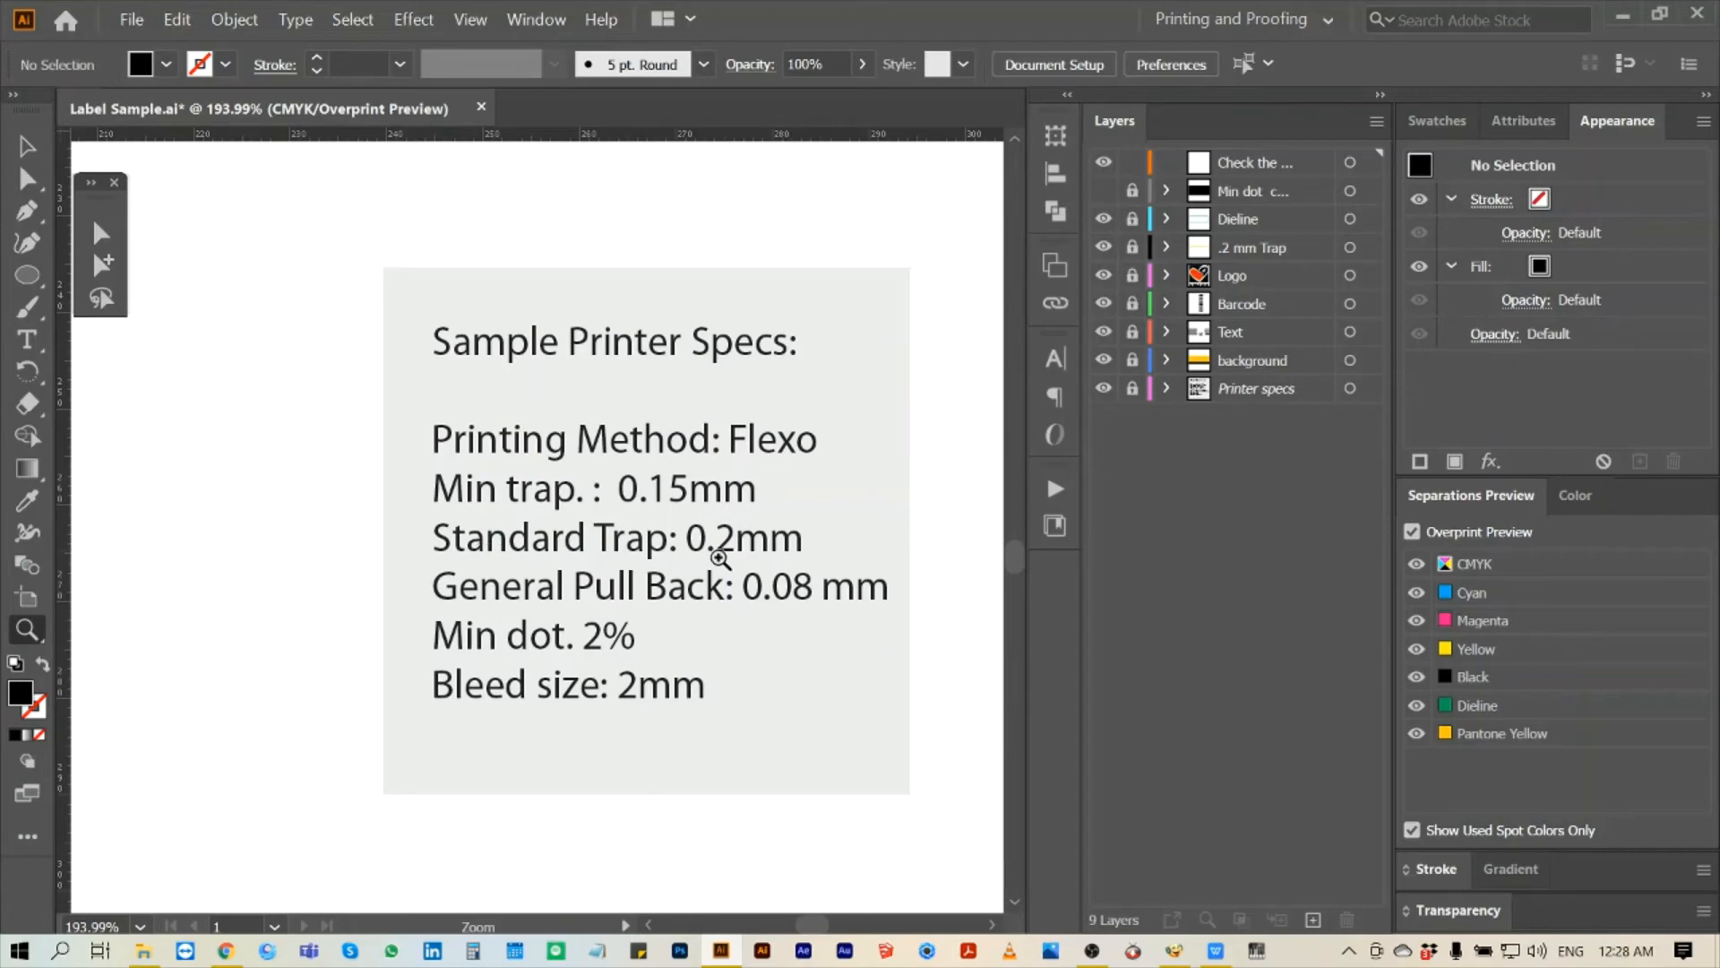
pyautogui.hotkey('ctrl', '0')
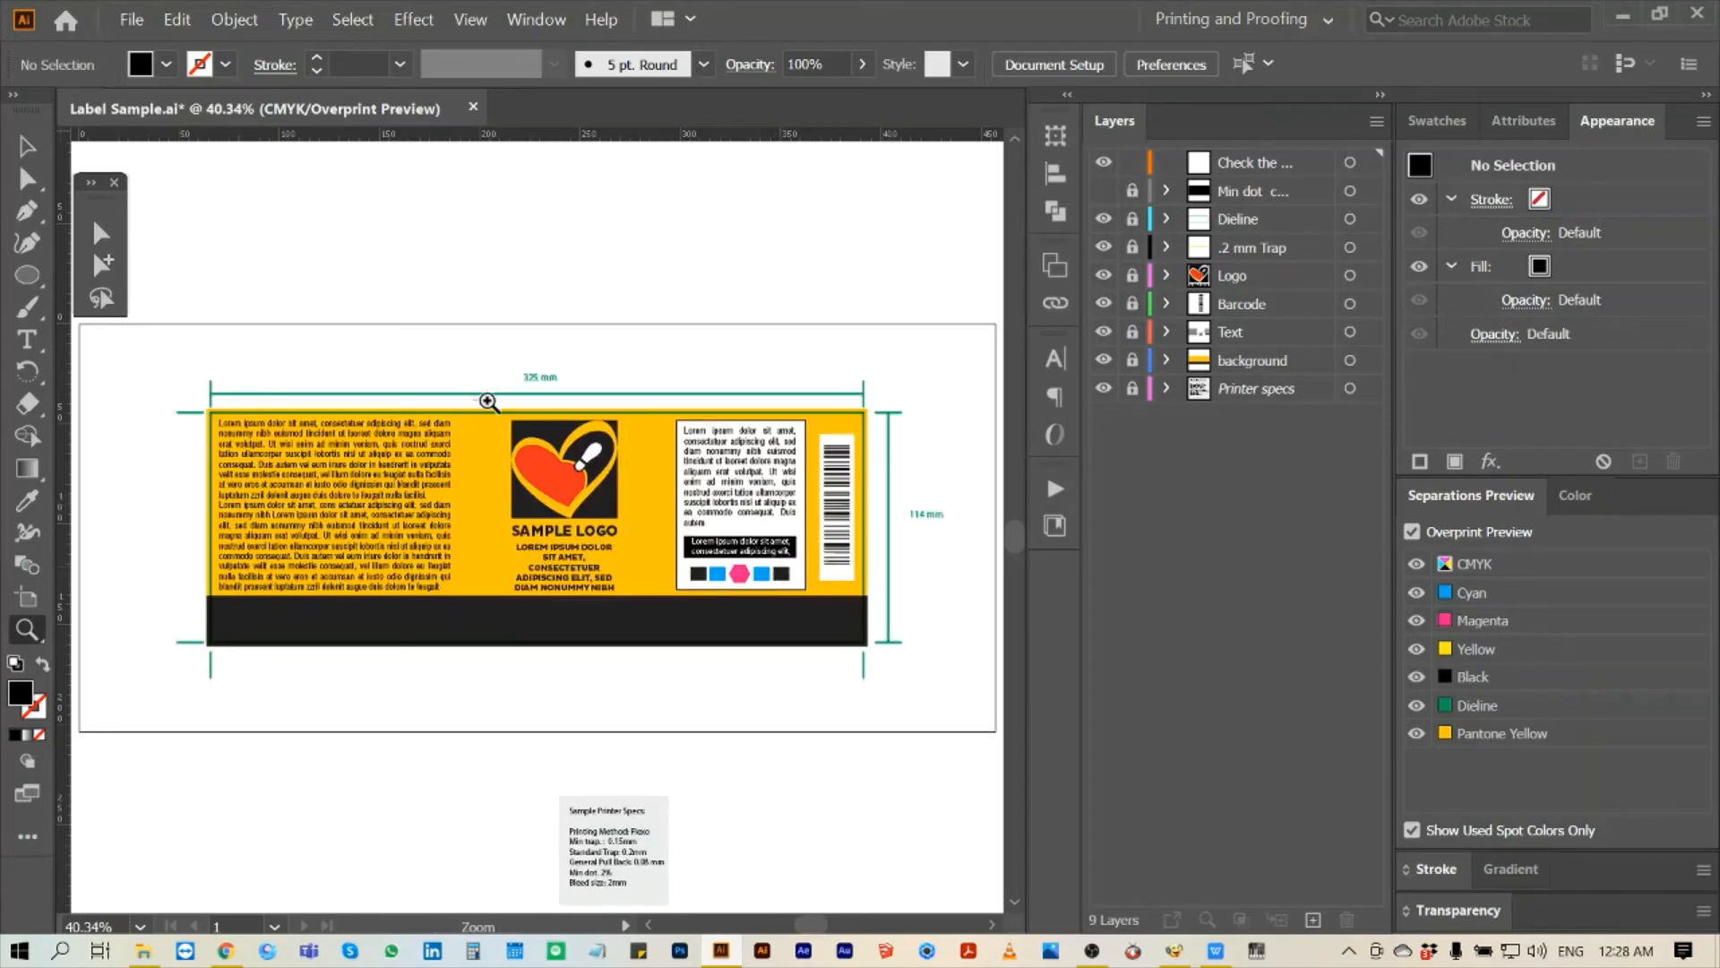
pyautogui.moveTo(487, 402); pyautogui.dragTo(586, 519)
pyautogui.moveTo(349, 415); pyautogui.dragTo(547, 590)
pyautogui.moveTo(281, 378); pyautogui.dragTo(611, 629)
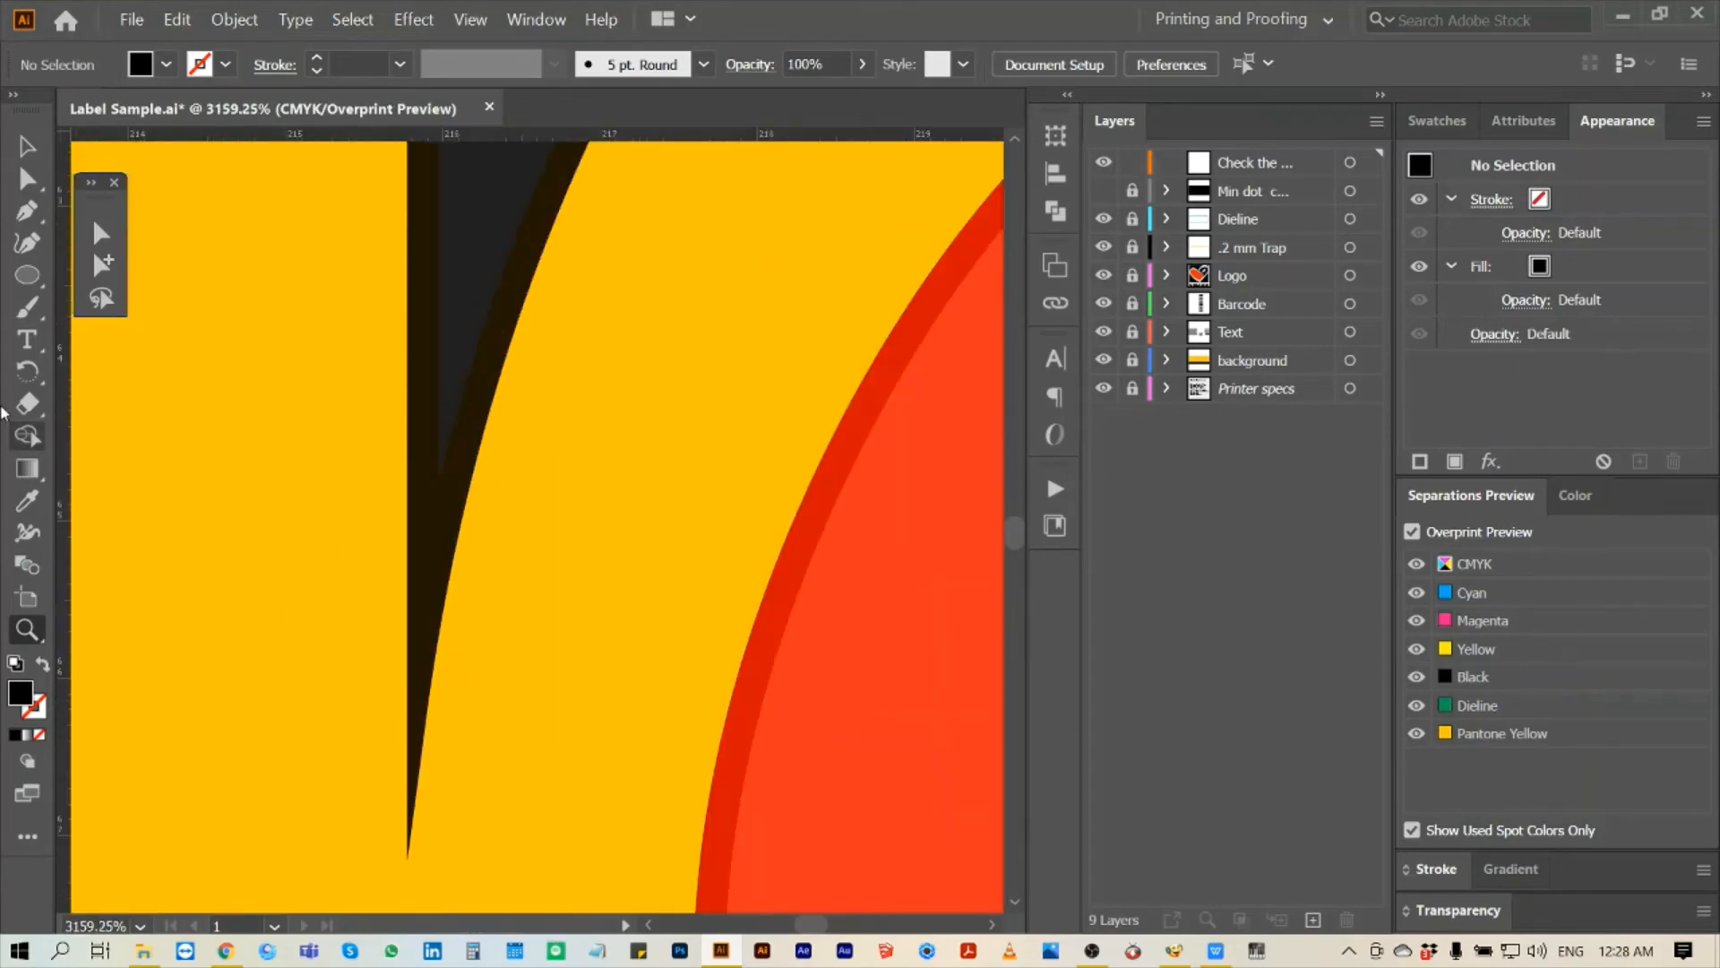
pyautogui.click(27, 275)
pyautogui.click(622, 411)
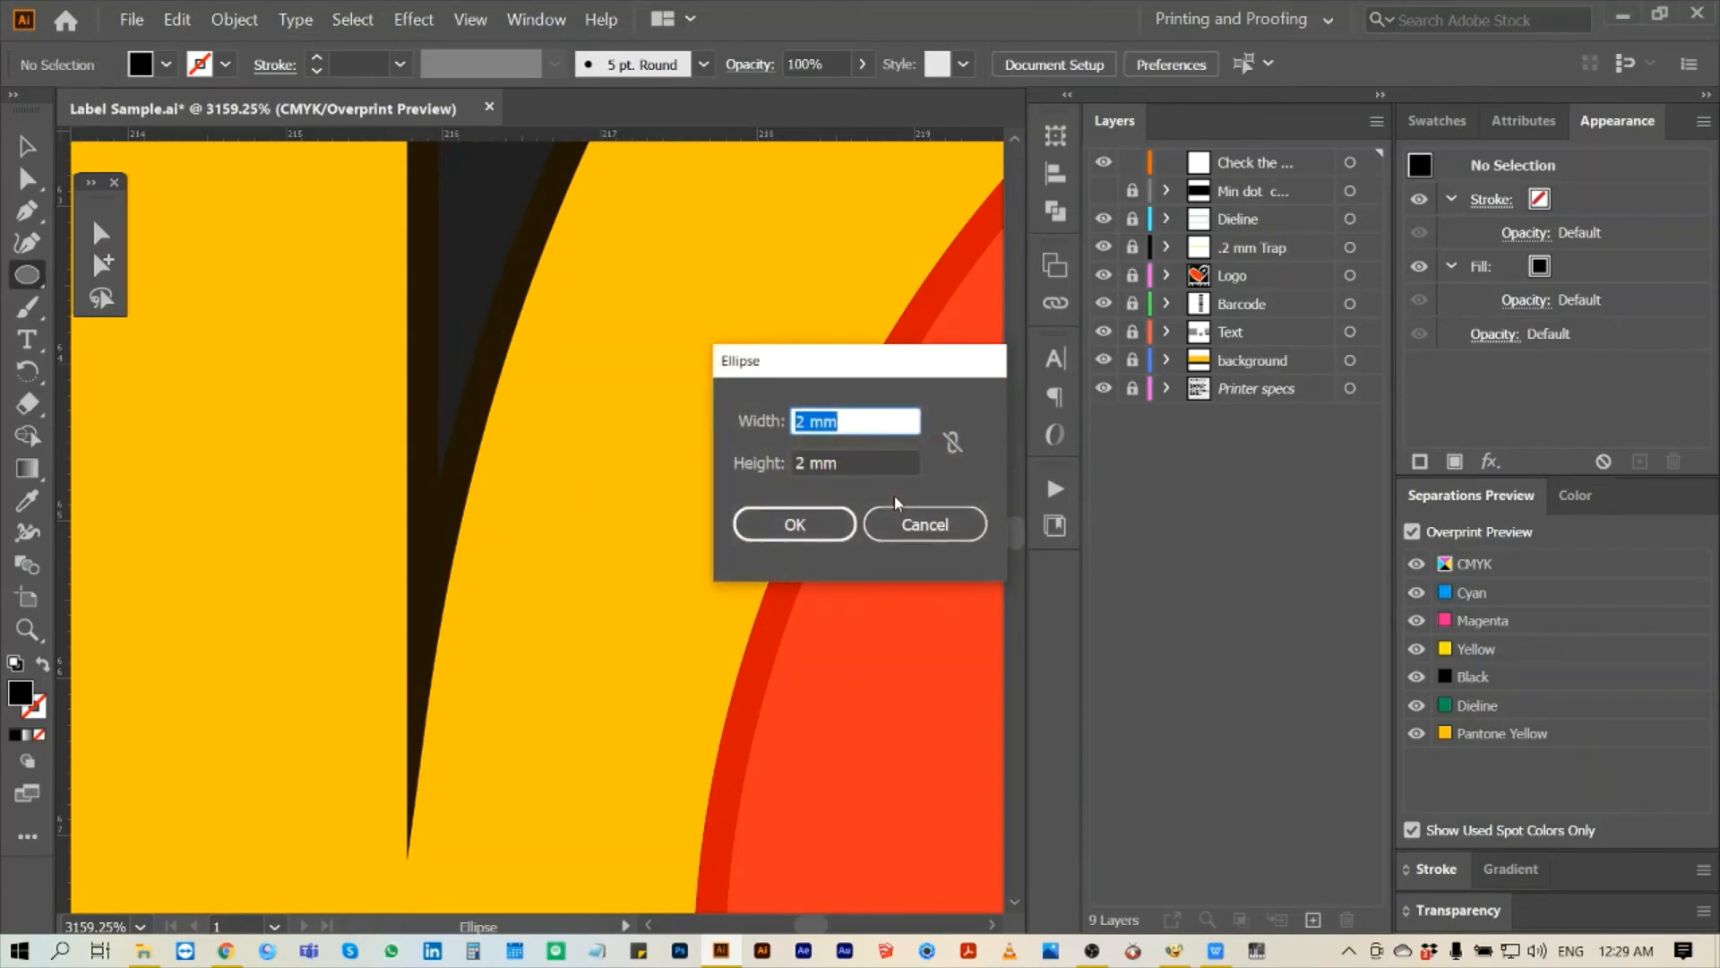
pyautogui.write('.2m')
pyautogui.write('2mm')
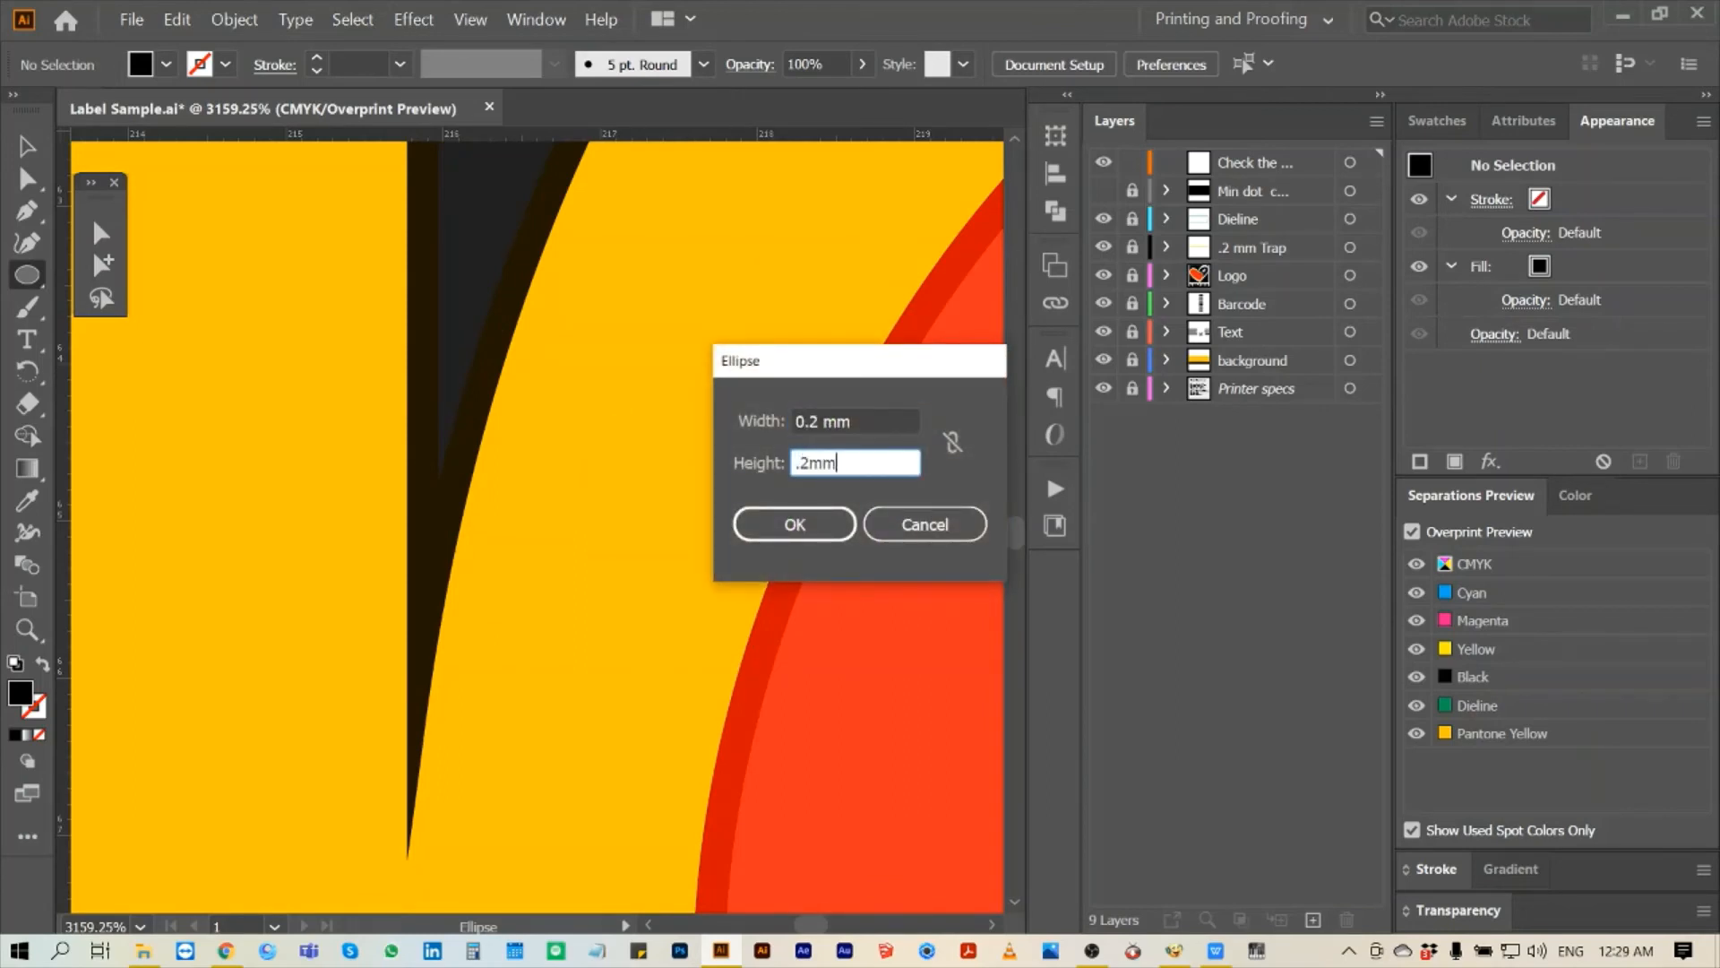
pyautogui.press('Return')
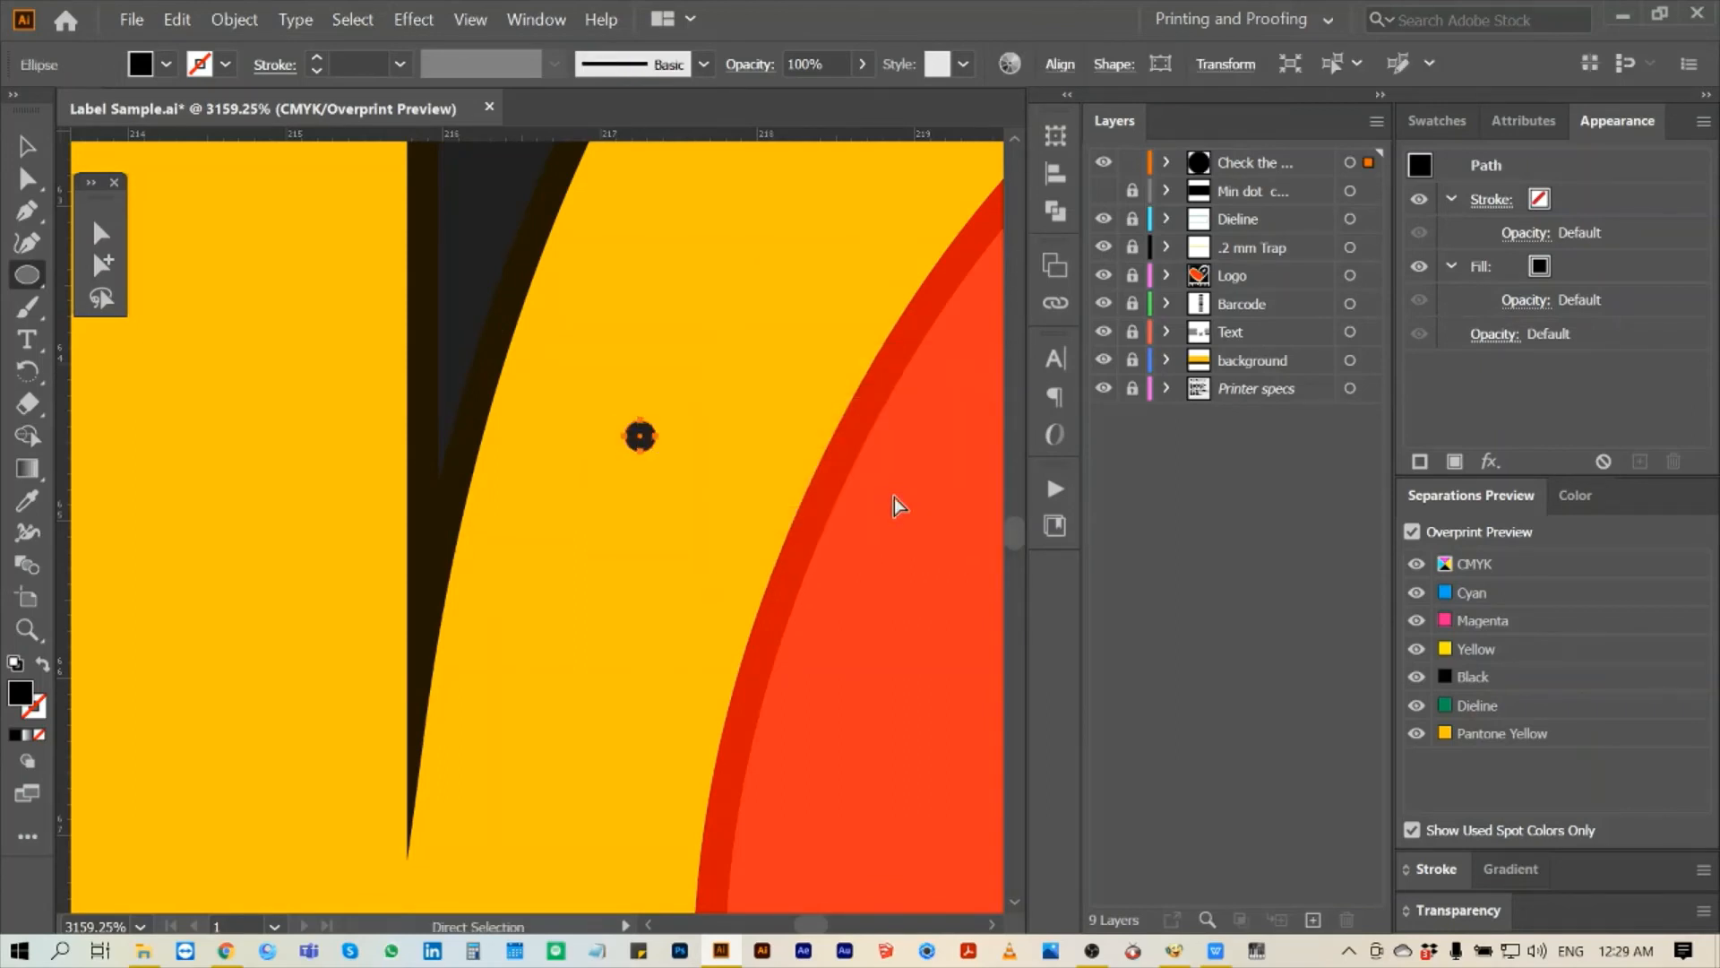
# - Move the 0.2 mm circle onto the trap strip along the red heart's left edge
pyautogui.press('a')
pyautogui.hotkey('ctrl', 'space')
pyautogui.moveTo(300, 245); pyautogui.dragTo(837, 522)
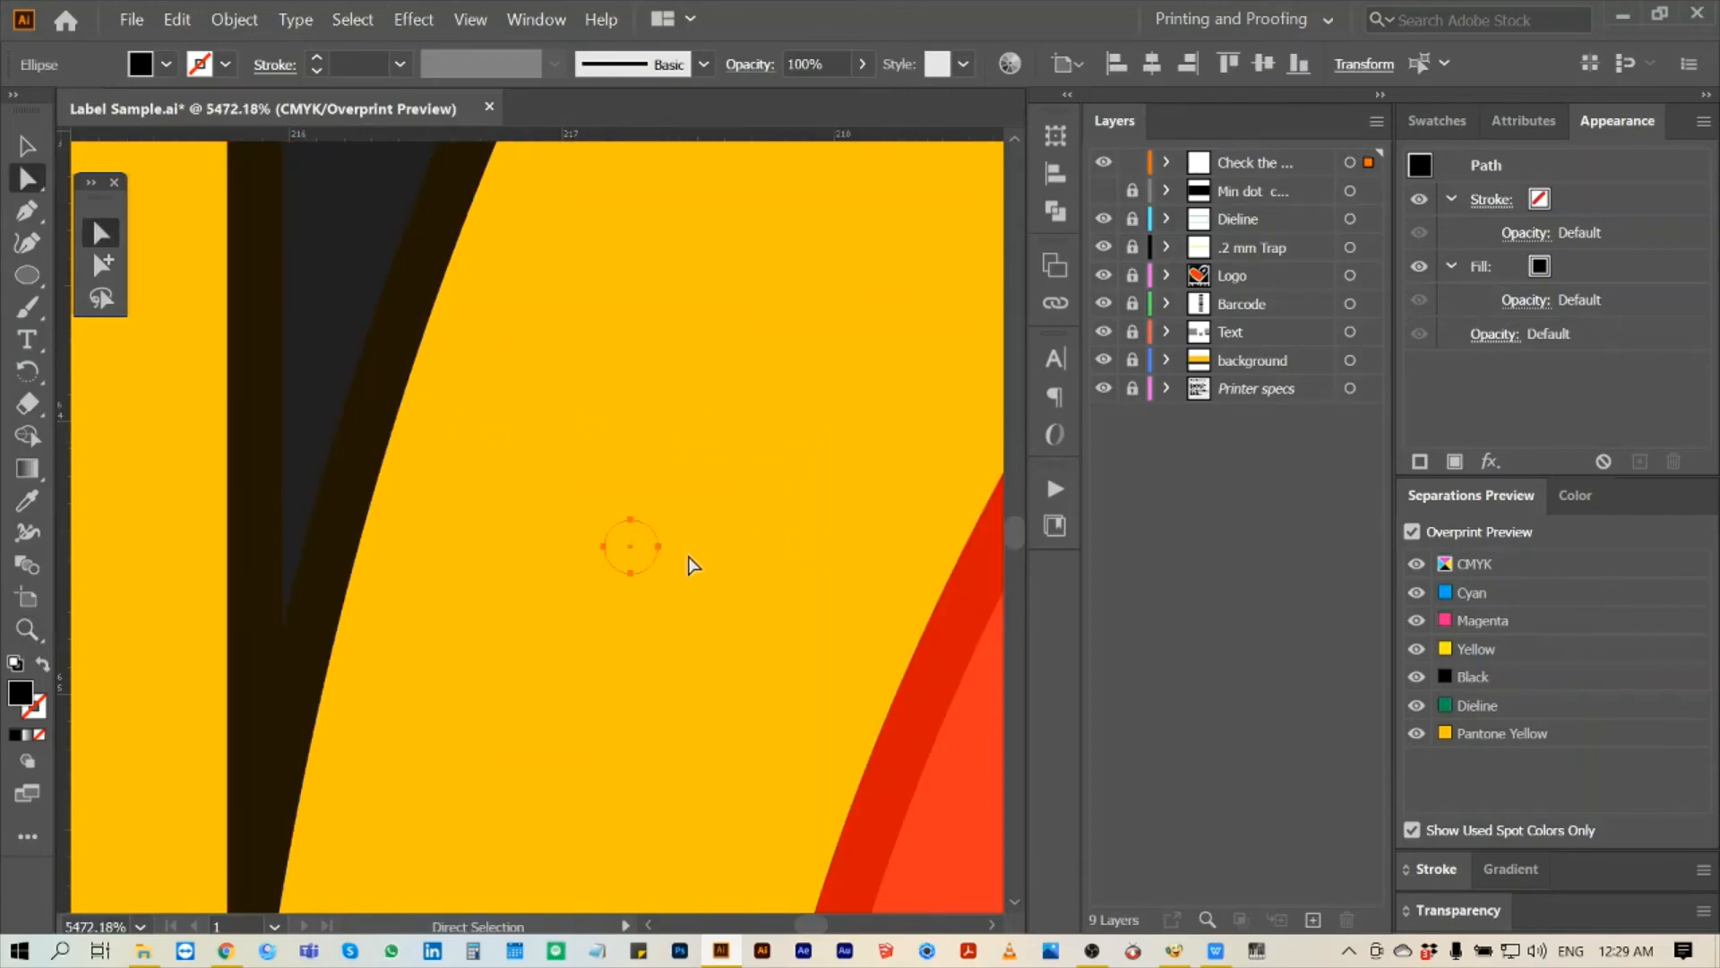
pyautogui.moveTo(631, 552)
pyautogui.mouseDown()
pyautogui.moveTo(538, 388)
pyautogui.moveTo(404, 288)
pyautogui.moveTo(411, 302)
pyautogui.moveTo(255, 250)
pyautogui.moveTo(929, 706)
pyautogui.mouseUp()
# - Show only the Pantone Yellow separation to compare the heart's trap with the 0.2 mm circle
pyautogui.click(1509, 682)
pyautogui.click(1509, 683)
pyautogui.press('space')
pyautogui.moveTo(954, 578); pyautogui.dragTo(566, 422)
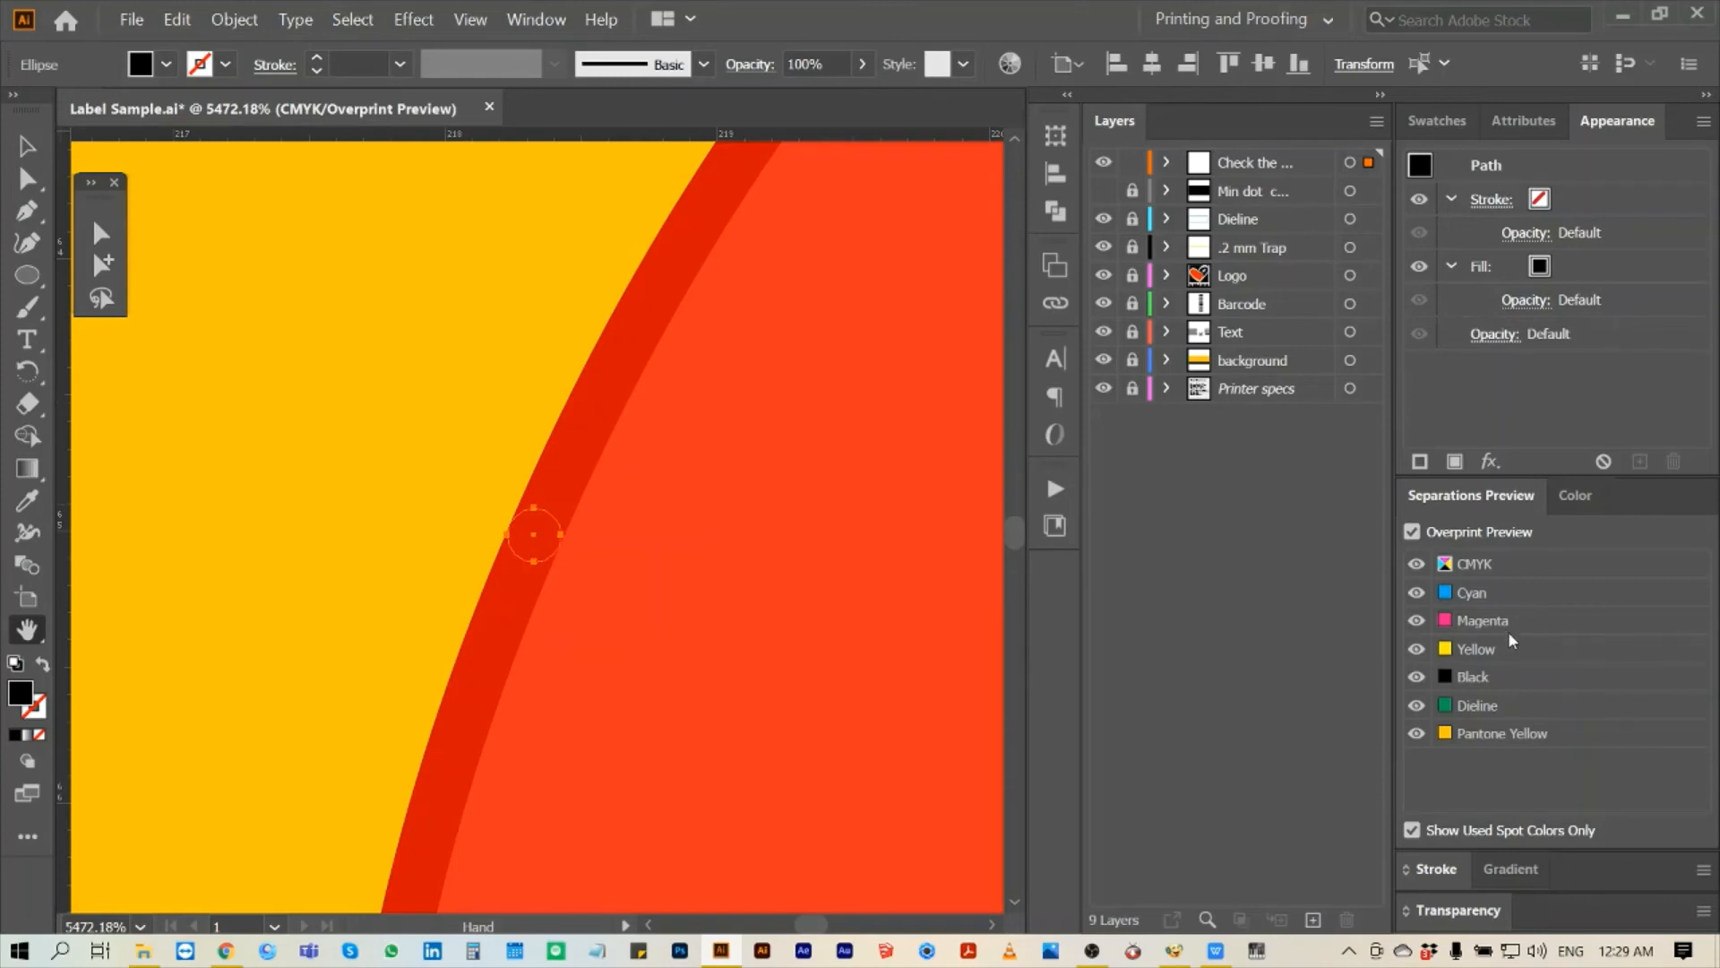
pyautogui.click(1513, 730)
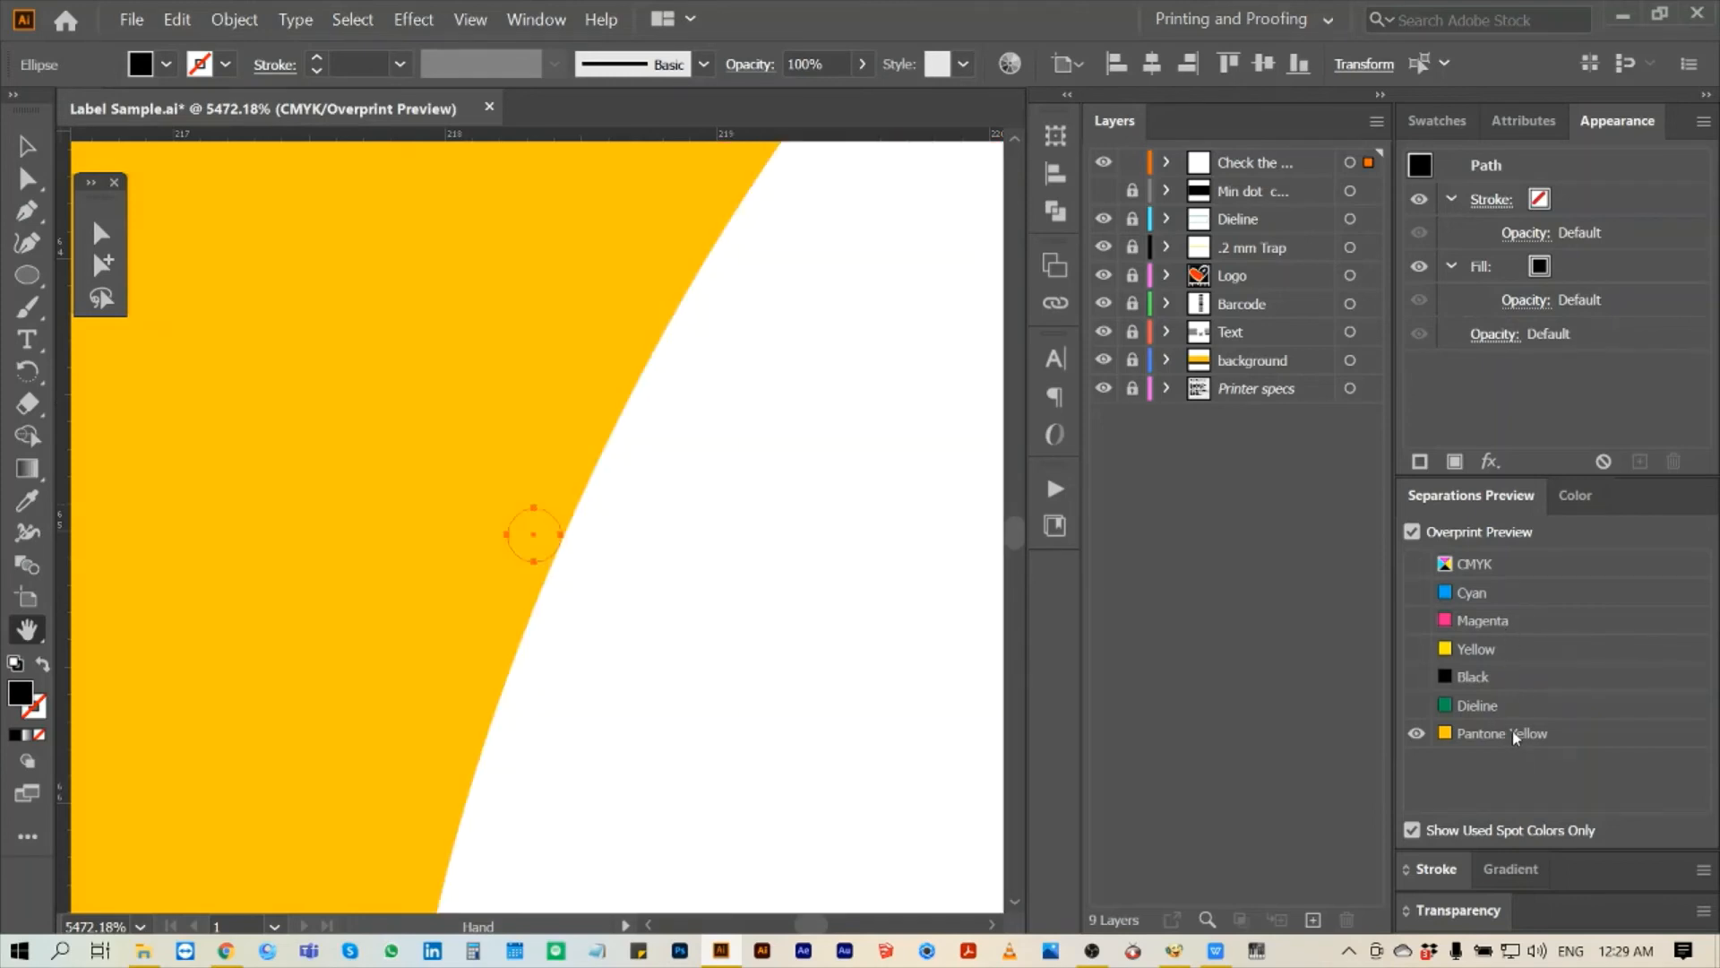
# - Show all separations again and place a copy of the 0.2 mm circle on the trap strip along the logo's black shape
pyautogui.click(1513, 731)
pyautogui.hotkey('ctrl', '0')
pyautogui.press('z')
pyautogui.moveTo(434, 405); pyautogui.dragTo(752, 577)
pyautogui.keyDown('ctrl'); pyautogui.click(803, 583); pyautogui.keyUp('ctrl')
pyautogui.moveTo(348, 372); pyautogui.dragTo(714, 640)
pyautogui.moveTo(571, 649); pyautogui.dragTo(744, 785)
pyautogui.moveTo(260, 499); pyautogui.dragTo(607, 730)
pyautogui.hotkey('ctrl', 'v')
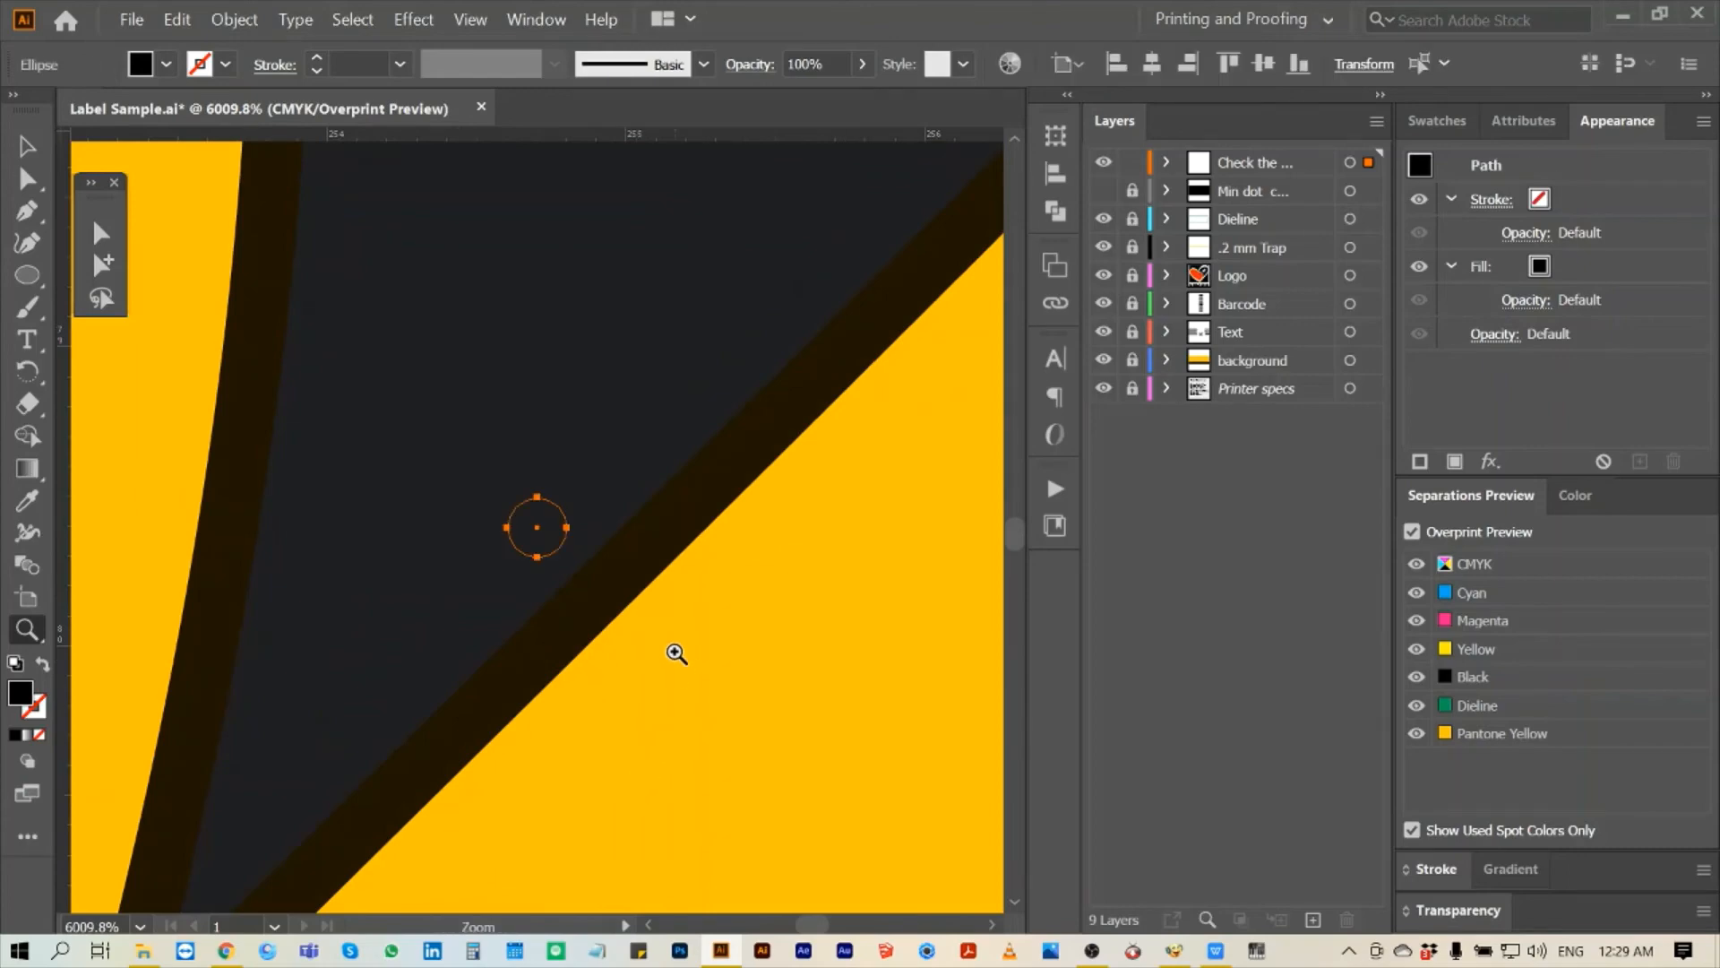
pyautogui.press('a')
pyautogui.moveTo(533, 540); pyautogui.dragTo(640, 557)
pyautogui.click(1480, 681)
pyautogui.click(1480, 681)
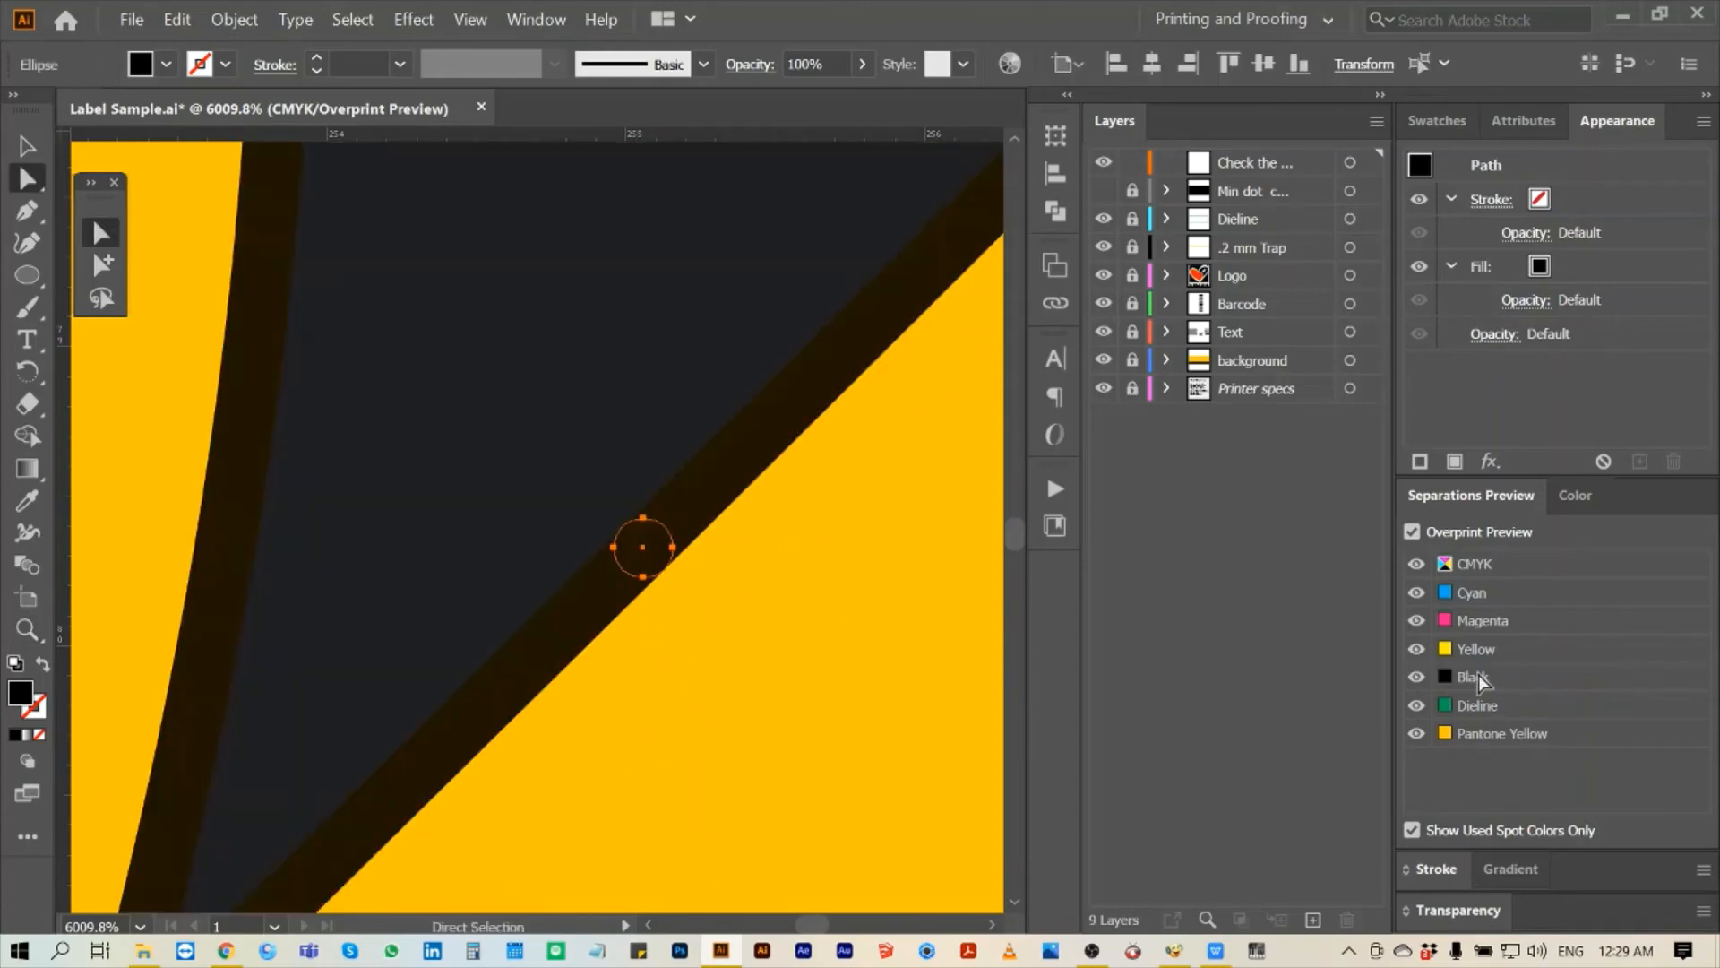
# - Delete the circle from the logo and place a copy on the trap strip between the yellow background and the black band
pyautogui.press('Delete')
pyautogui.hotkey('ctrl', '0')
pyautogui.press('z')
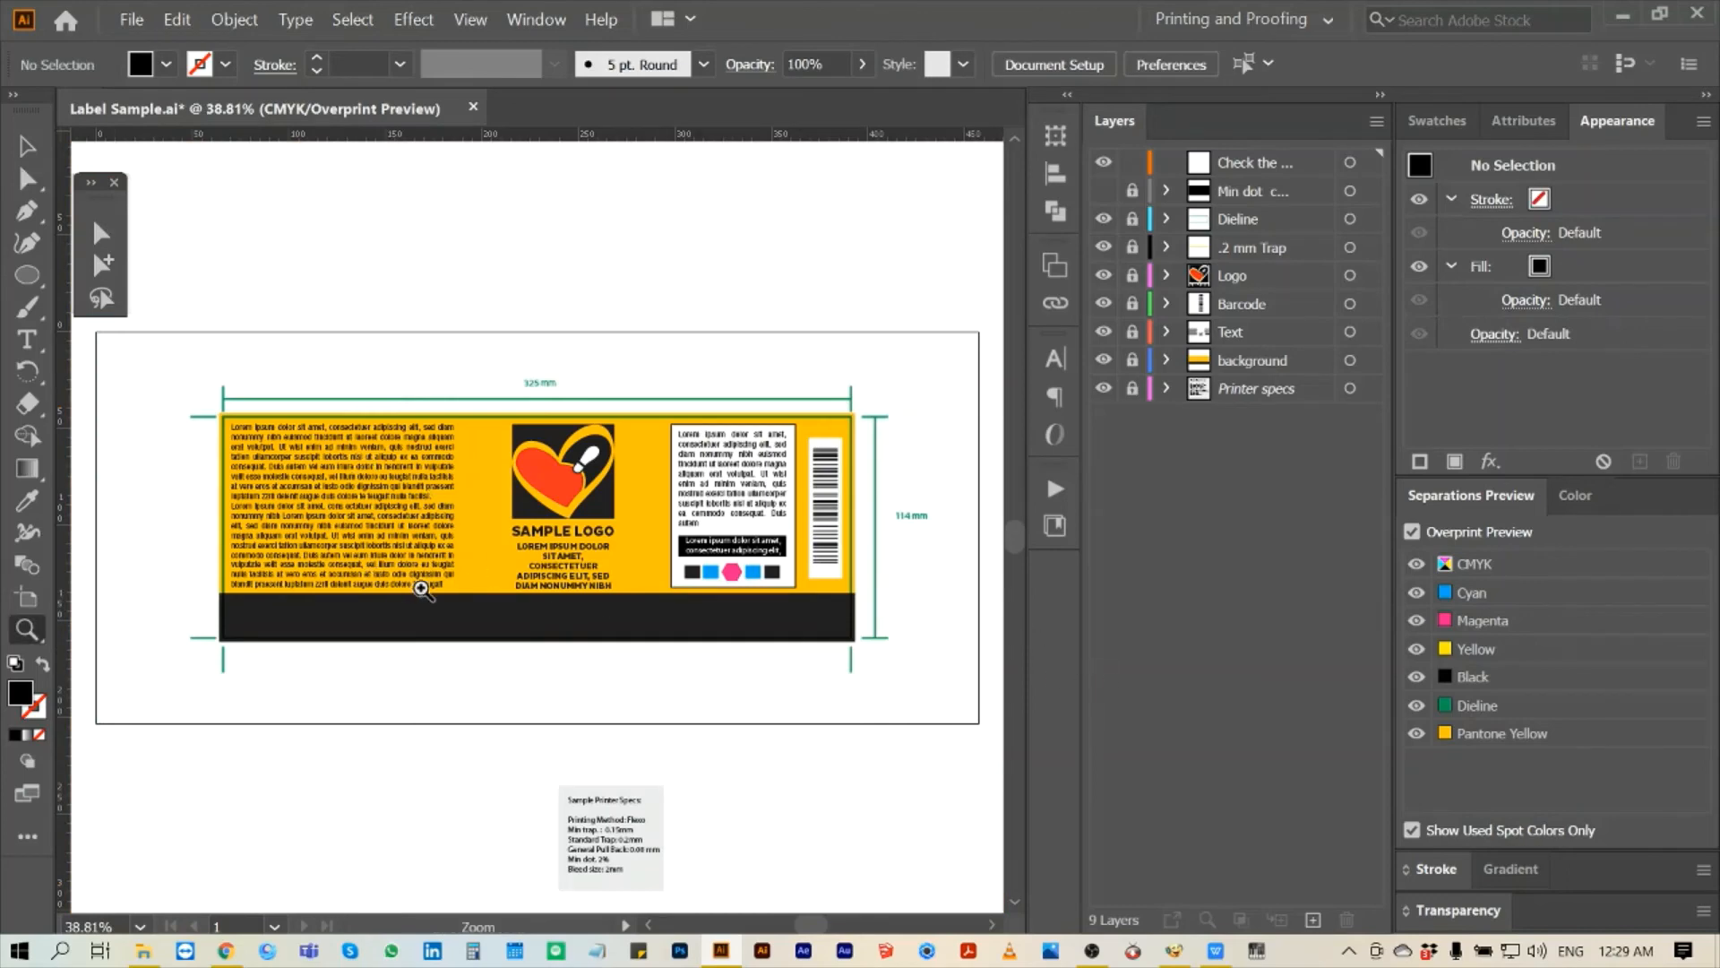
pyautogui.moveTo(422, 570); pyautogui.dragTo(500, 617)
pyautogui.moveTo(475, 484); pyautogui.dragTo(579, 584)
pyautogui.moveTo(405, 303); pyautogui.dragTo(625, 484)
pyautogui.hotkey('ctrl', 'z')
pyautogui.press('a')
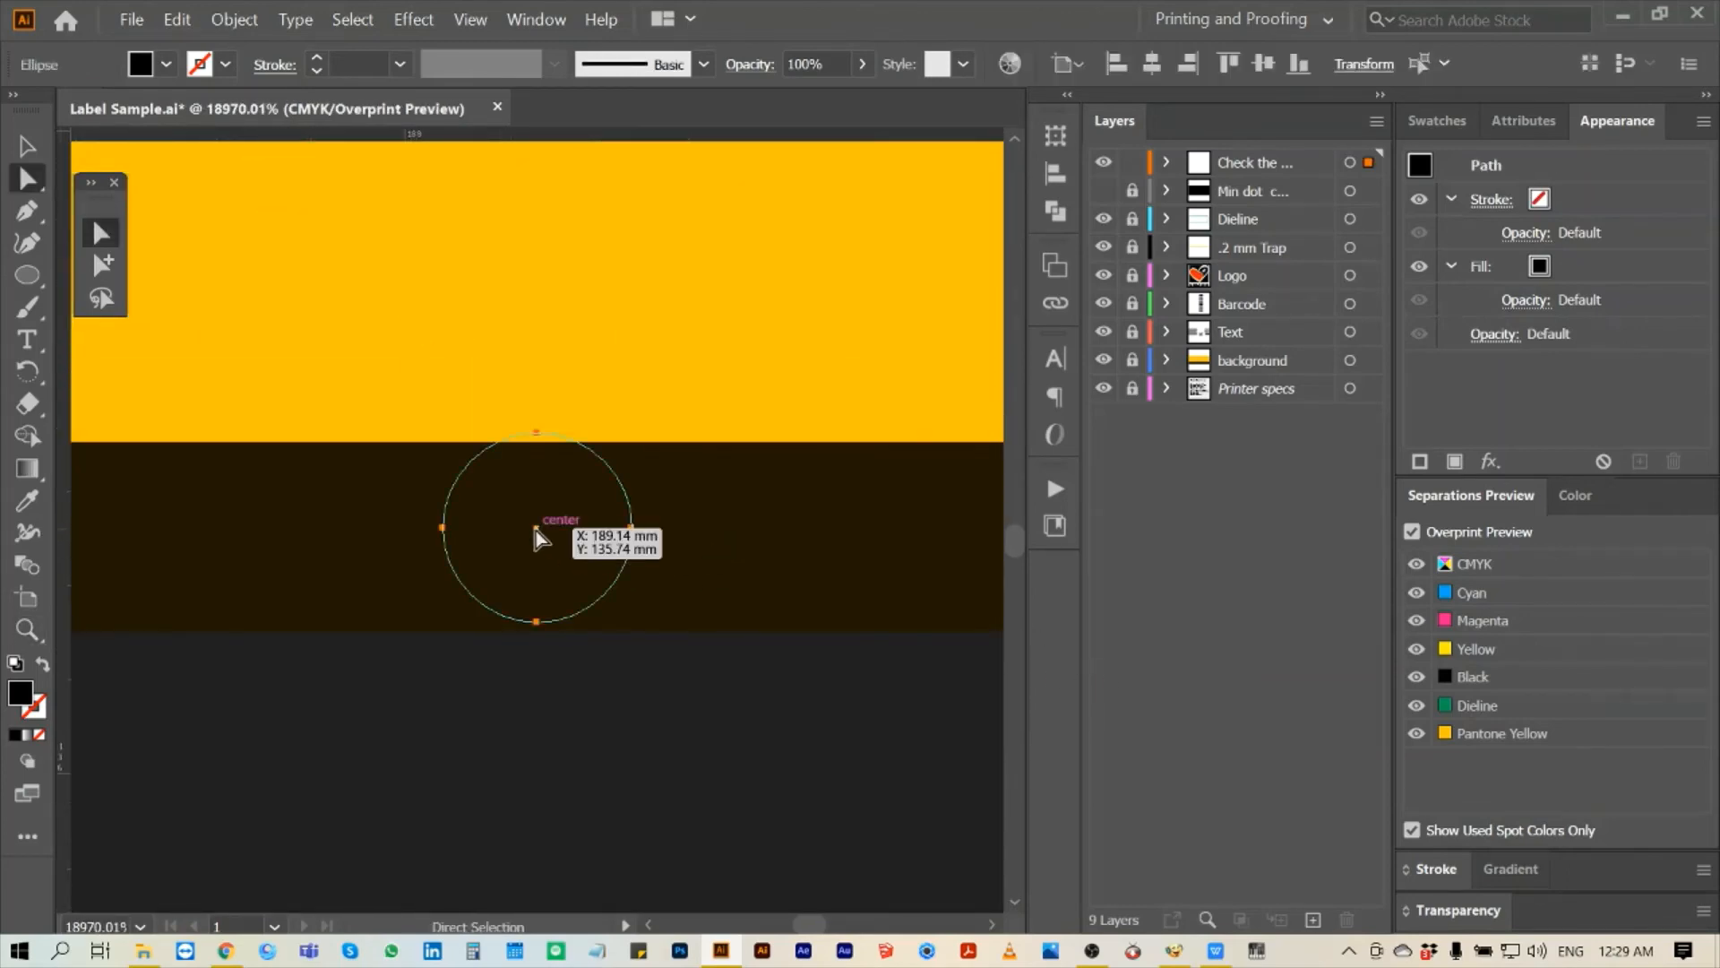
pyautogui.moveTo(537, 535); pyautogui.dragTo(398, 536)
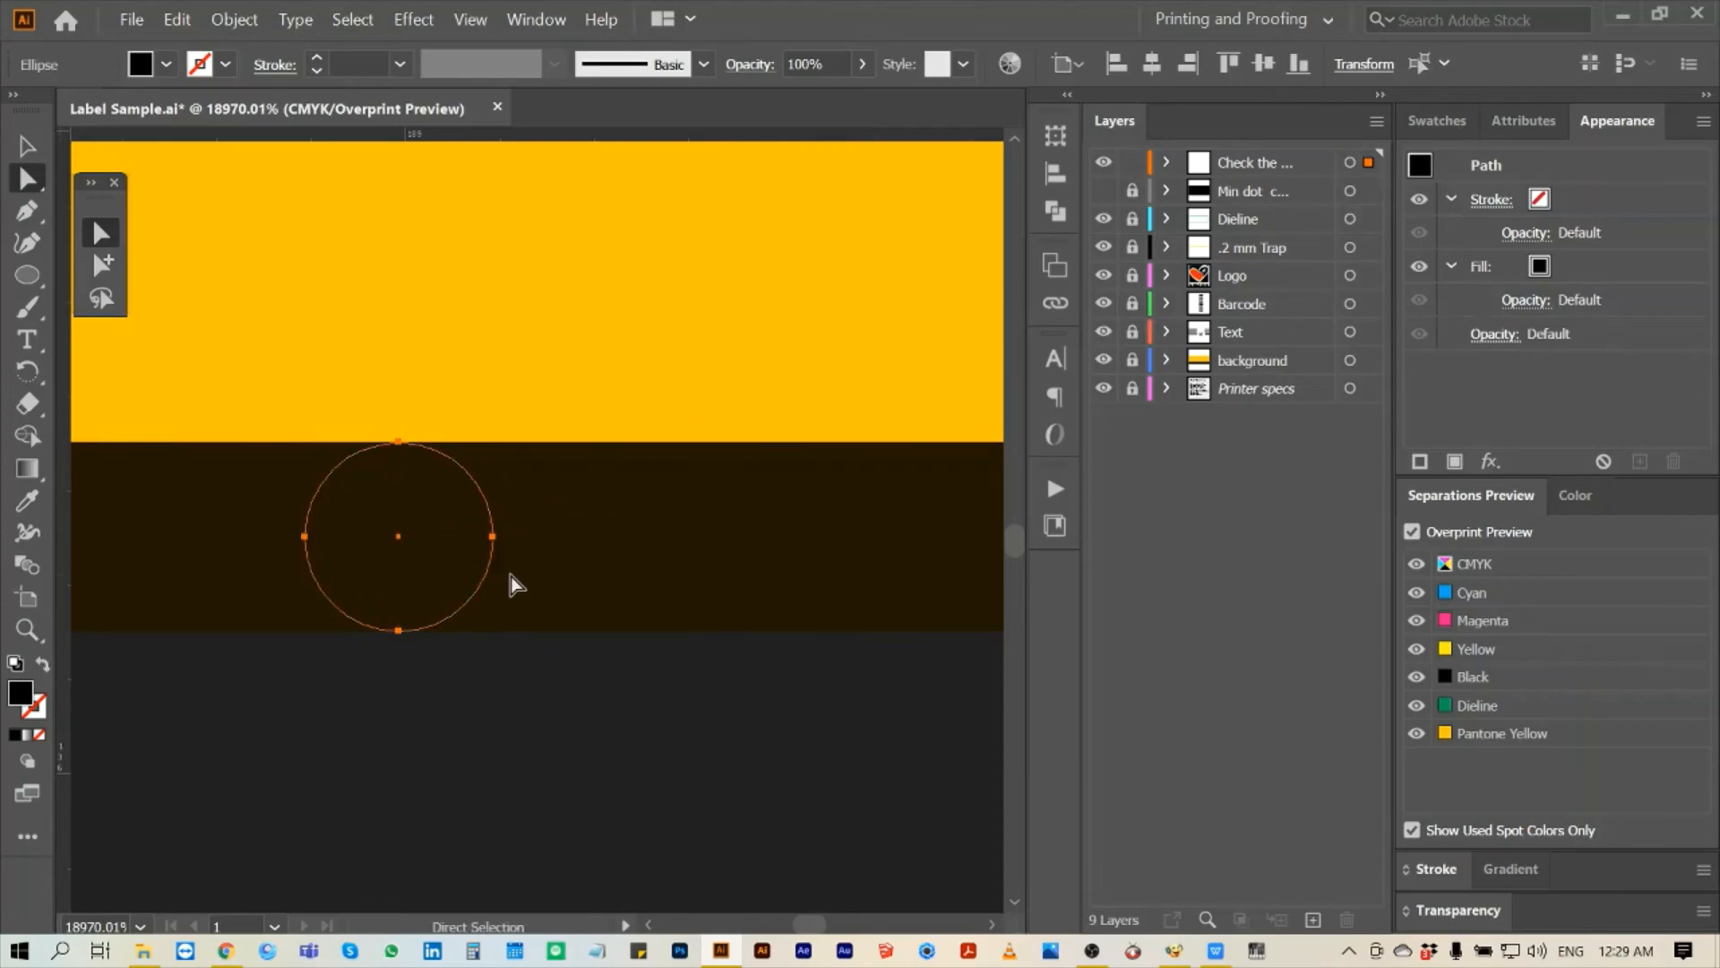
# - Hide and restore the Black separation on the whole label and inspect the pull-back around the white "Lorem" text
pyautogui.hotkey('ctrl', '0')
pyautogui.click(678, 327)
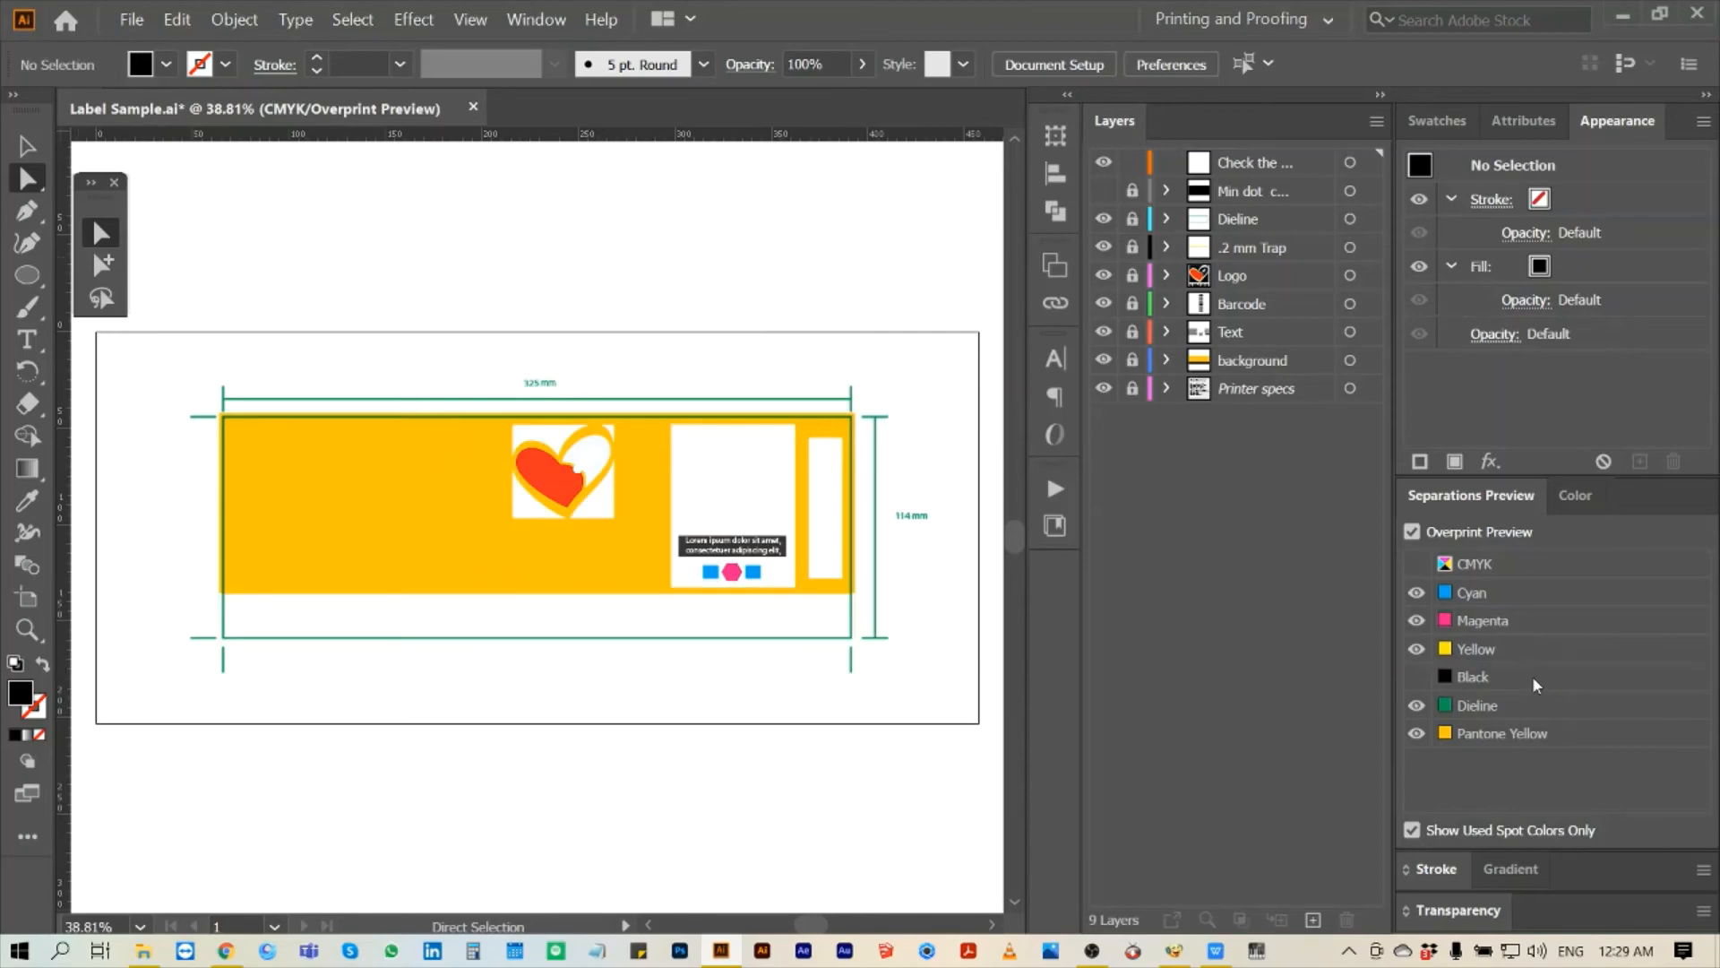
pyautogui.press('z')
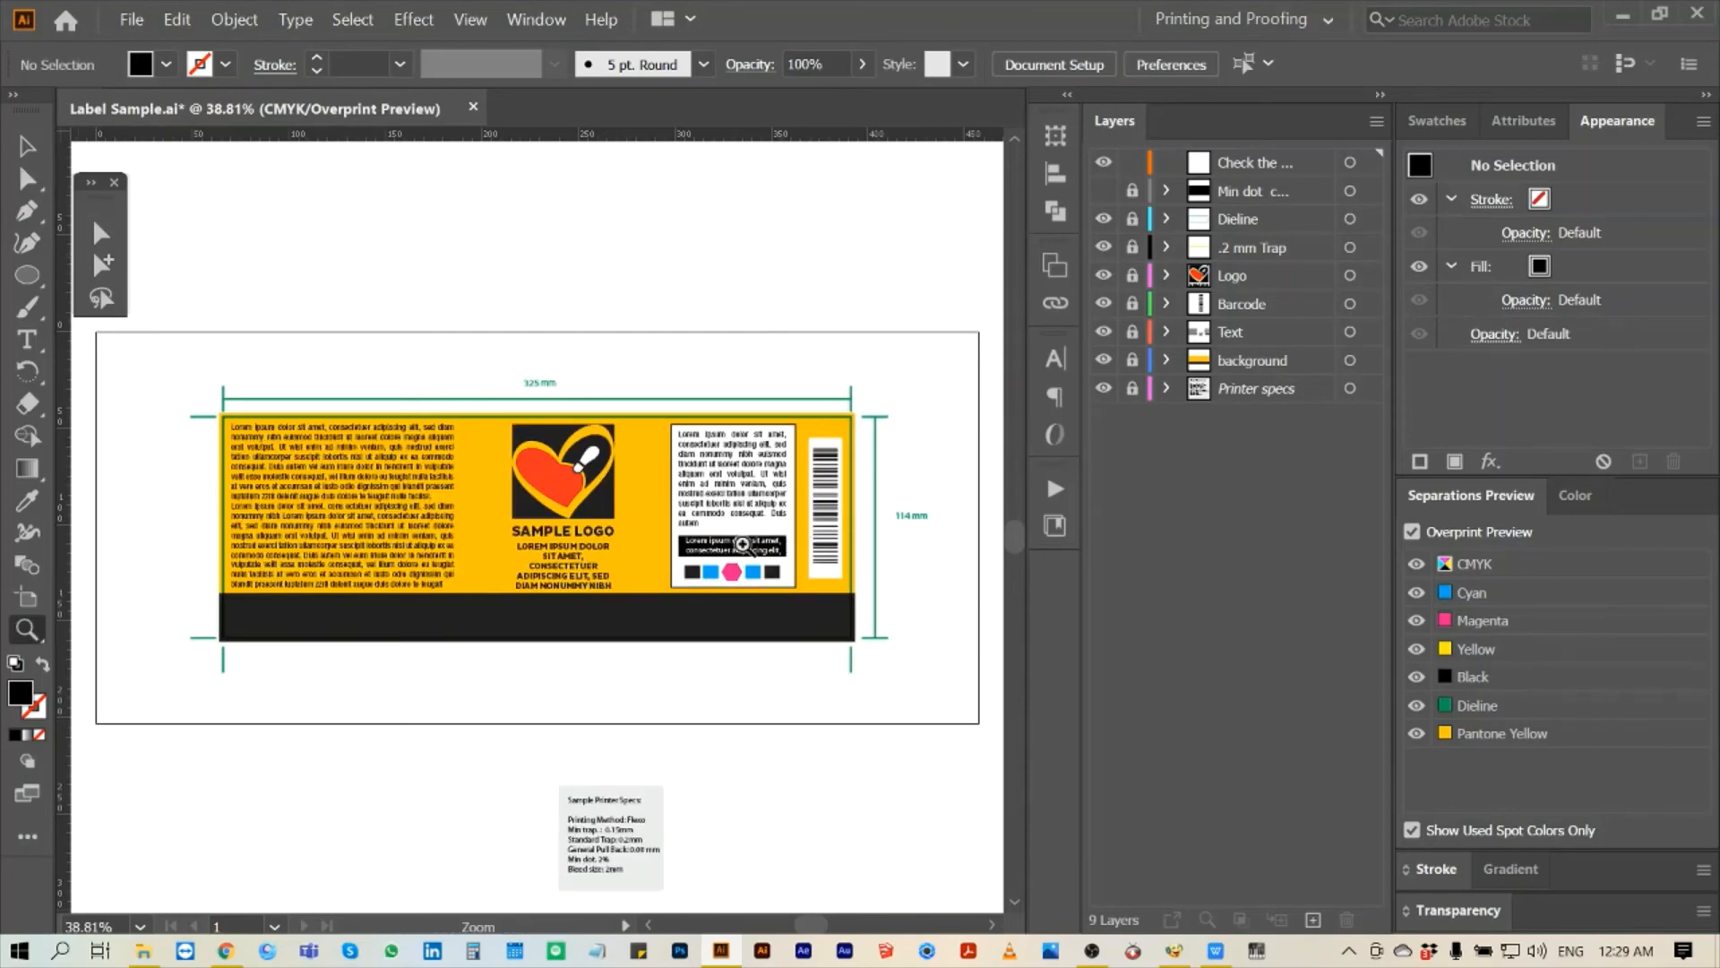
pyautogui.moveTo(670, 529); pyautogui.dragTo(708, 557)
pyautogui.moveTo(495, 441); pyautogui.dragTo(635, 584)
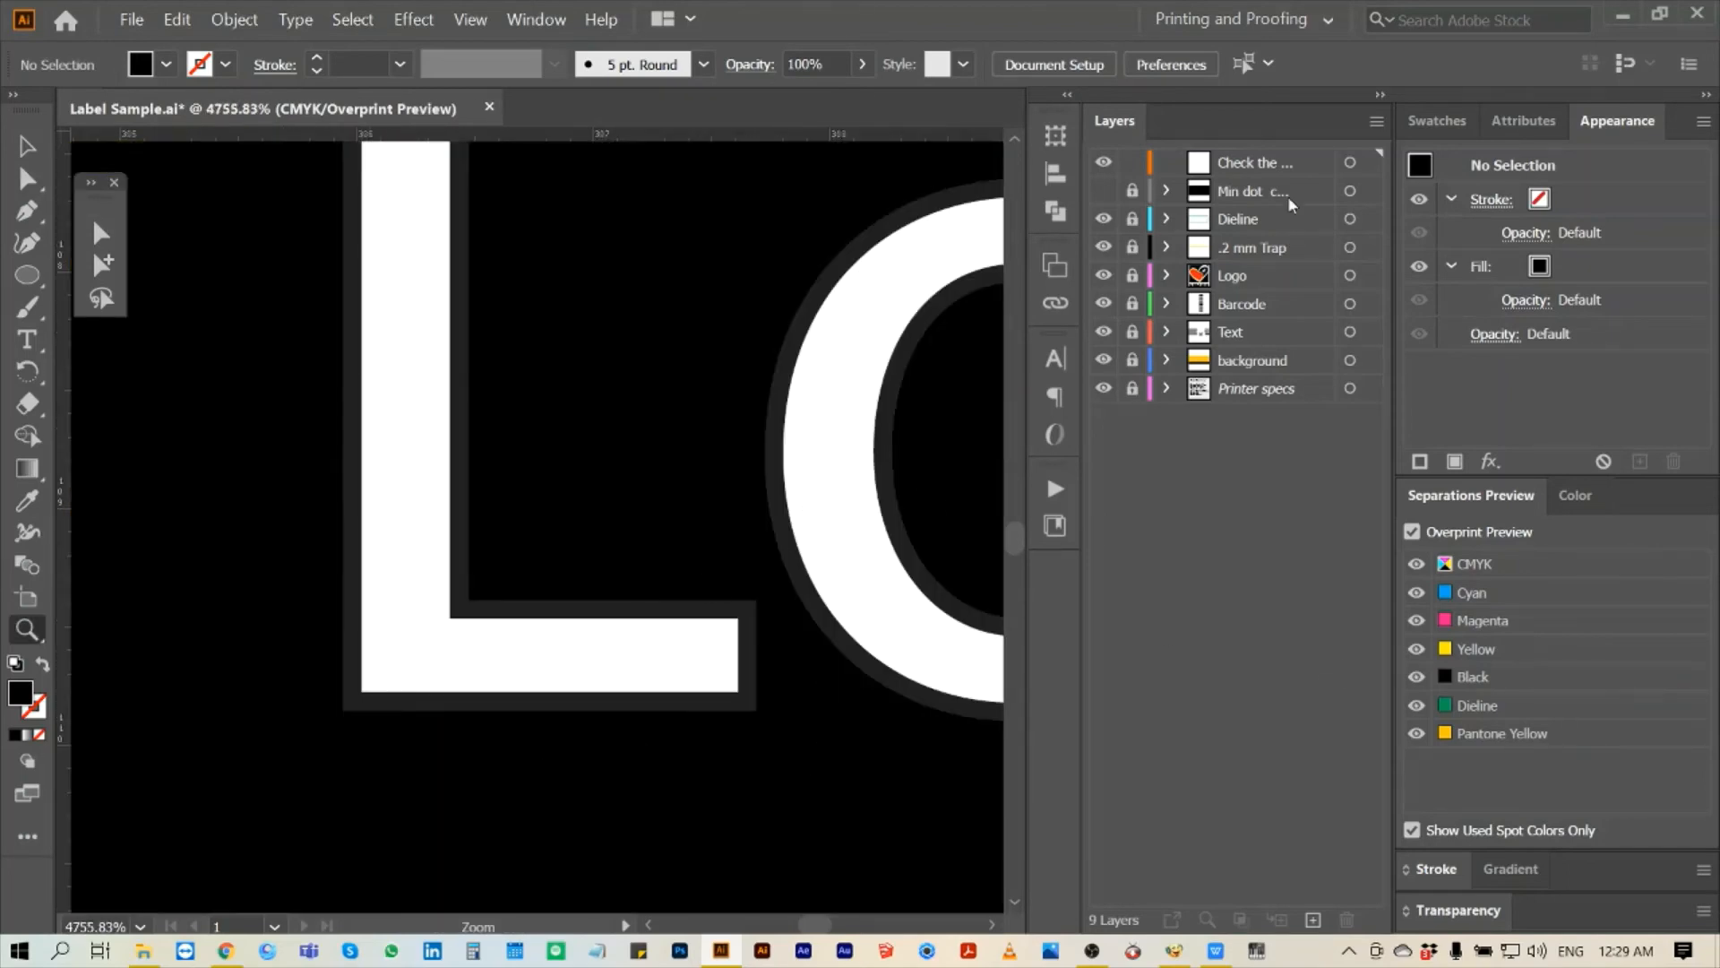
# - Rename the top layer as "Check the pull back"
pyautogui.doubleClick(1255, 164)
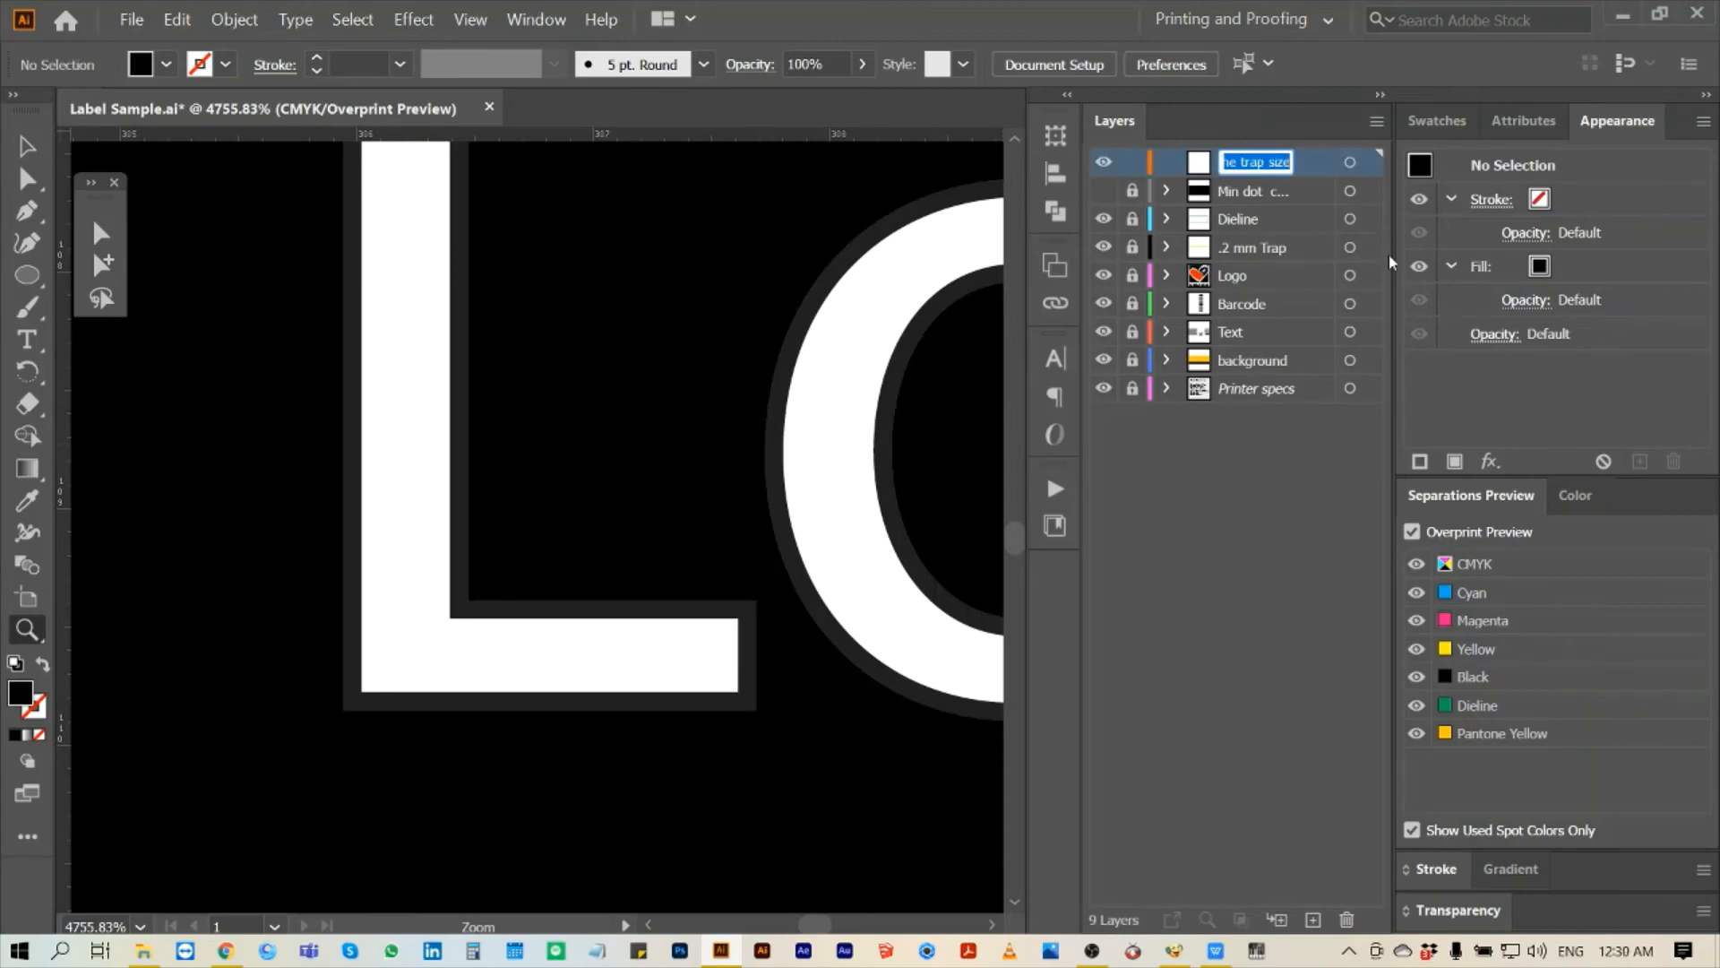
pyautogui.write('C')
pyautogui.write('heck the pull back')
pyautogui.press('Return')
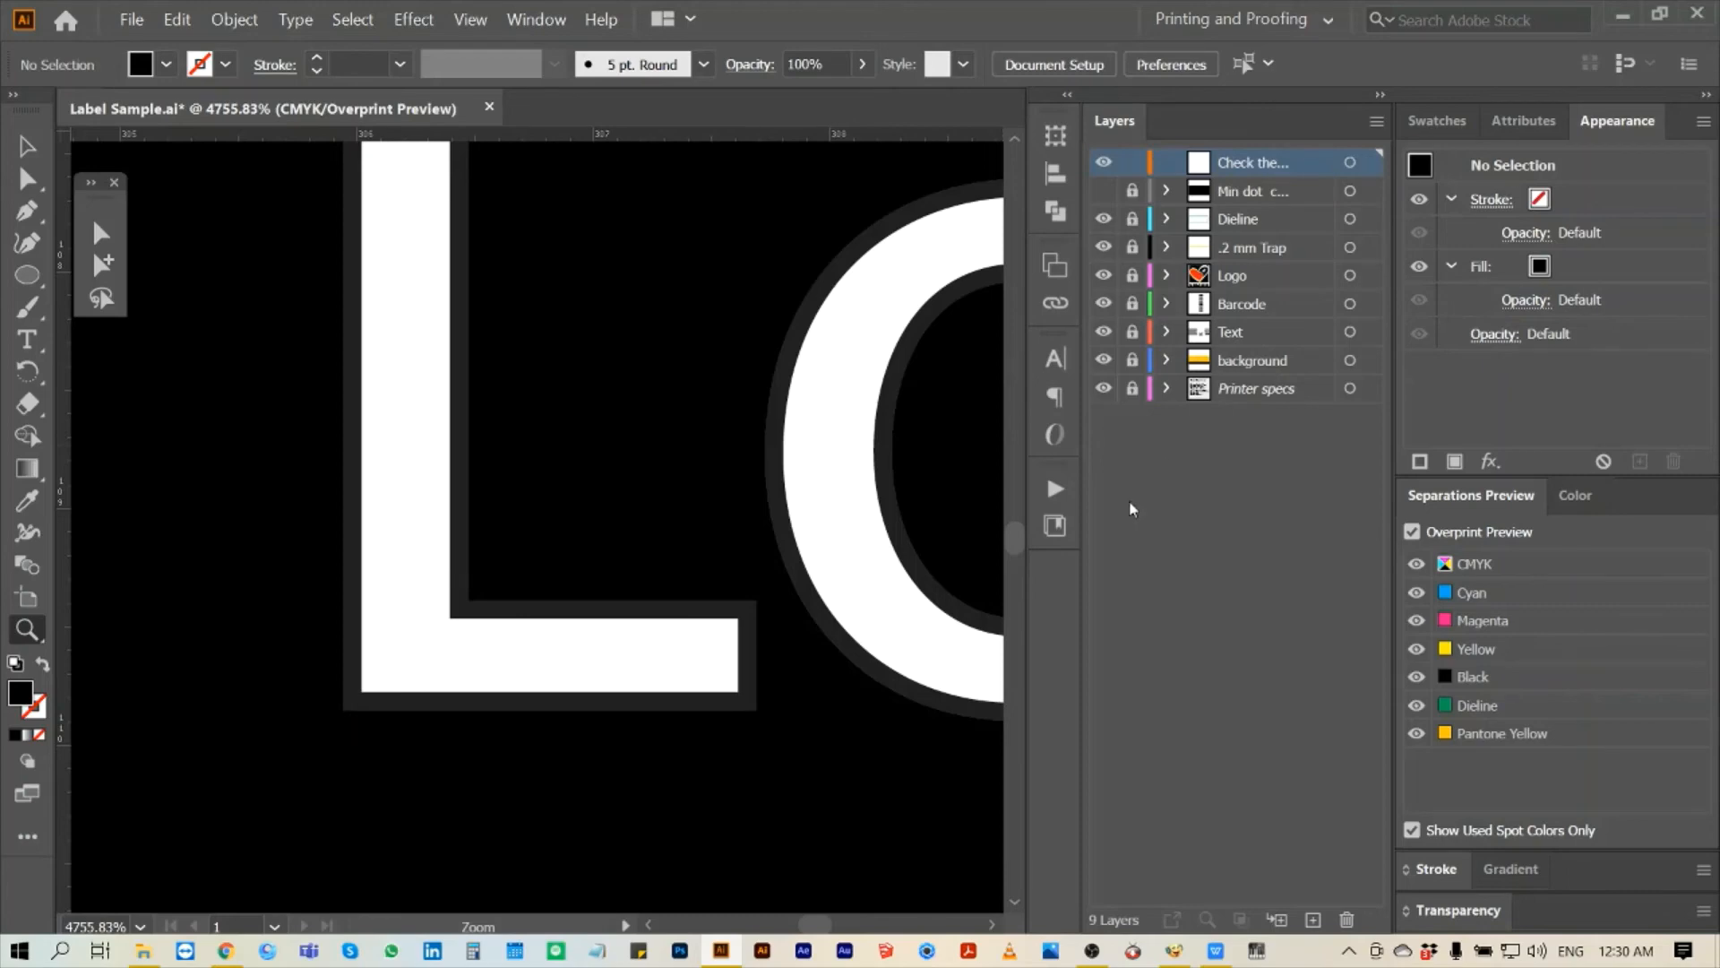
# - Check the general pull back in the printer specs and draw a 0.08 mm by 0.08 mm circle on the white letter L
pyautogui.hotkey('ctrl', '0')
pyautogui.moveTo(542, 786); pyautogui.dragTo(681, 894)
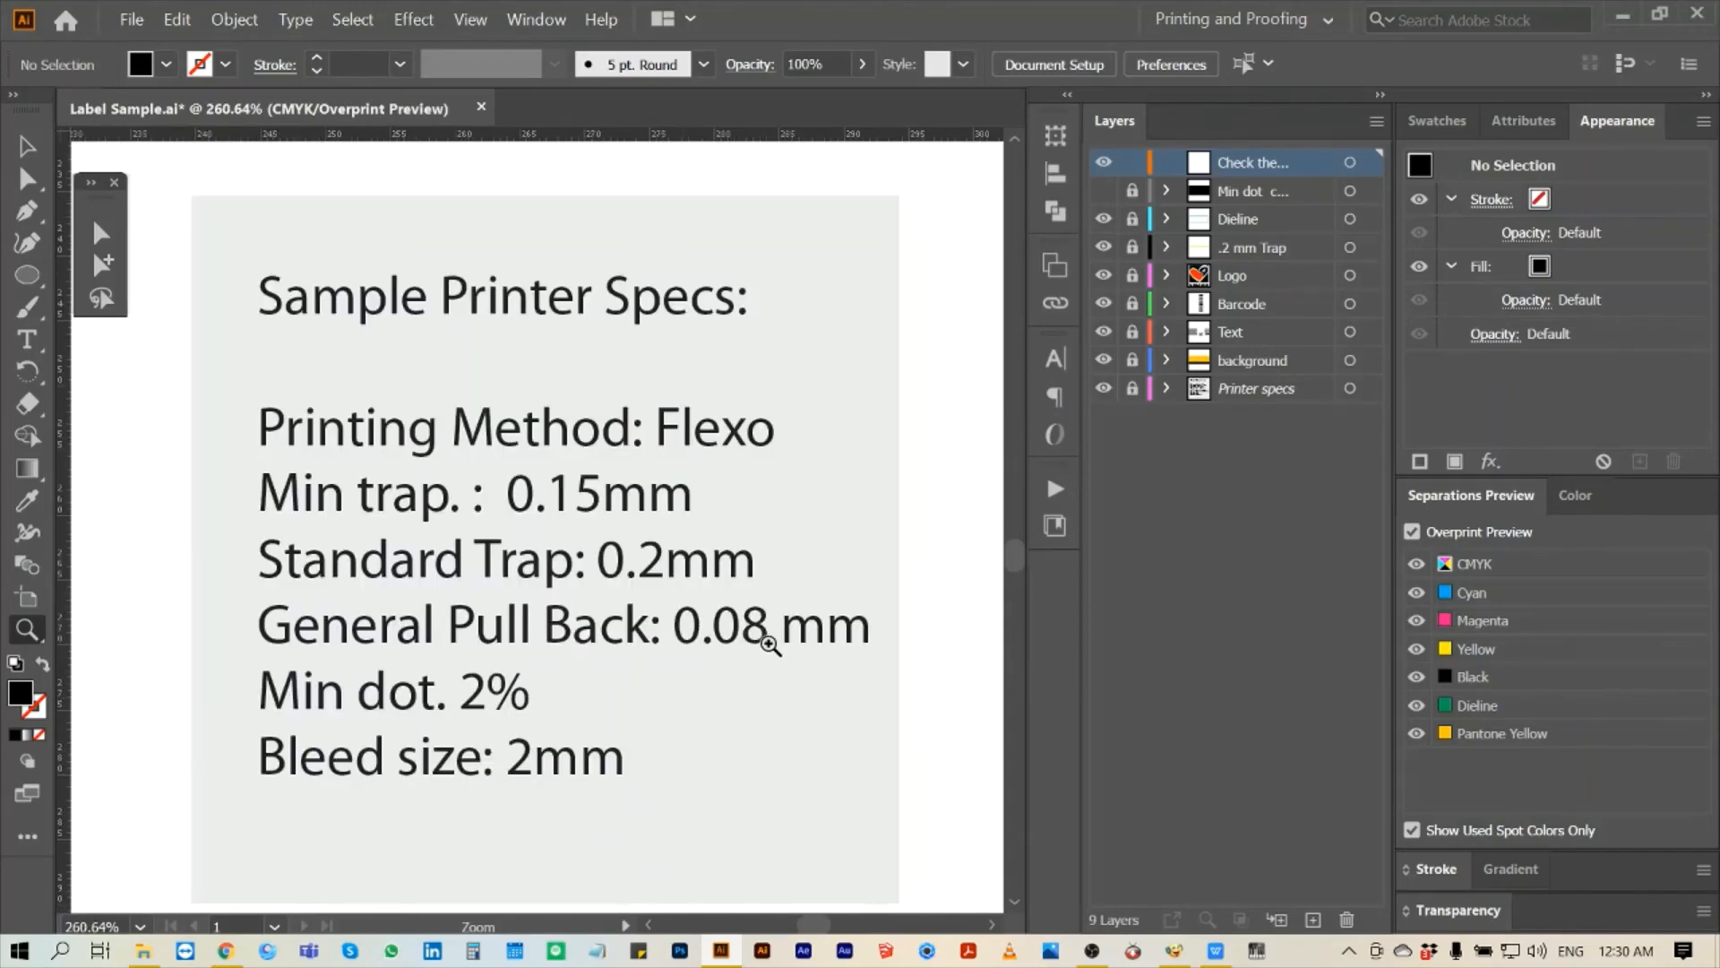
pyautogui.hotkey('ctrl', '0')
pyautogui.moveTo(659, 532); pyautogui.dragTo(748, 573)
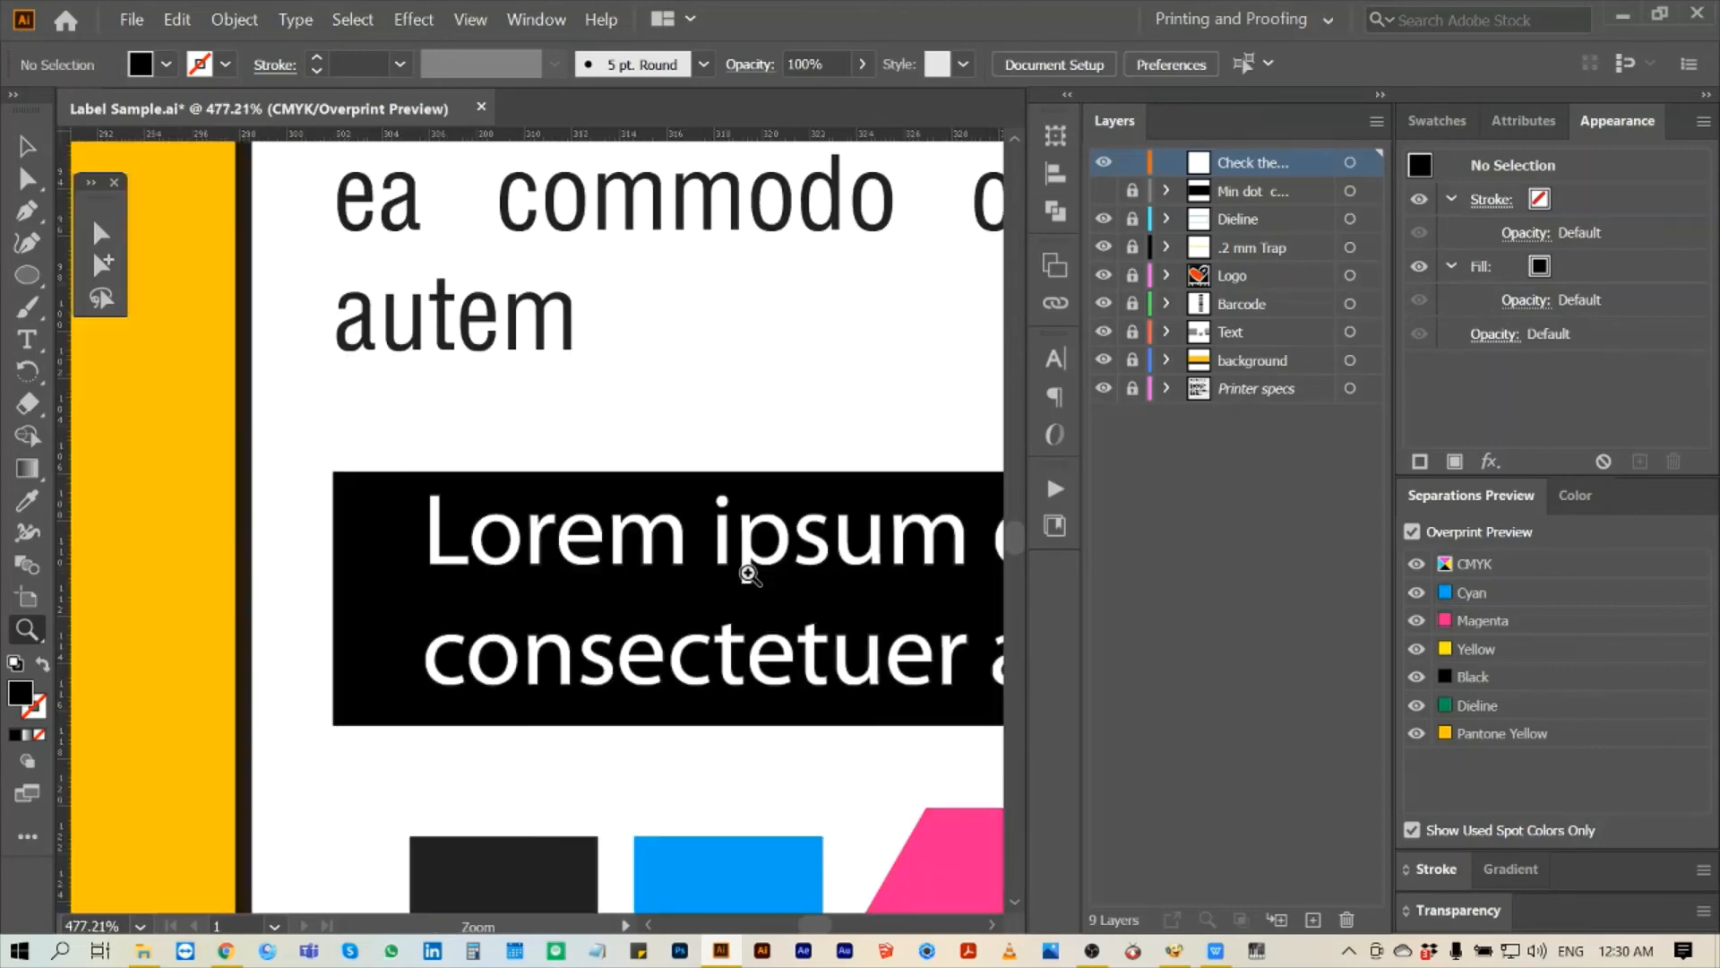
pyautogui.moveTo(392, 526); pyautogui.dragTo(574, 641)
pyautogui.moveTo(434, 557); pyautogui.dragTo(668, 770)
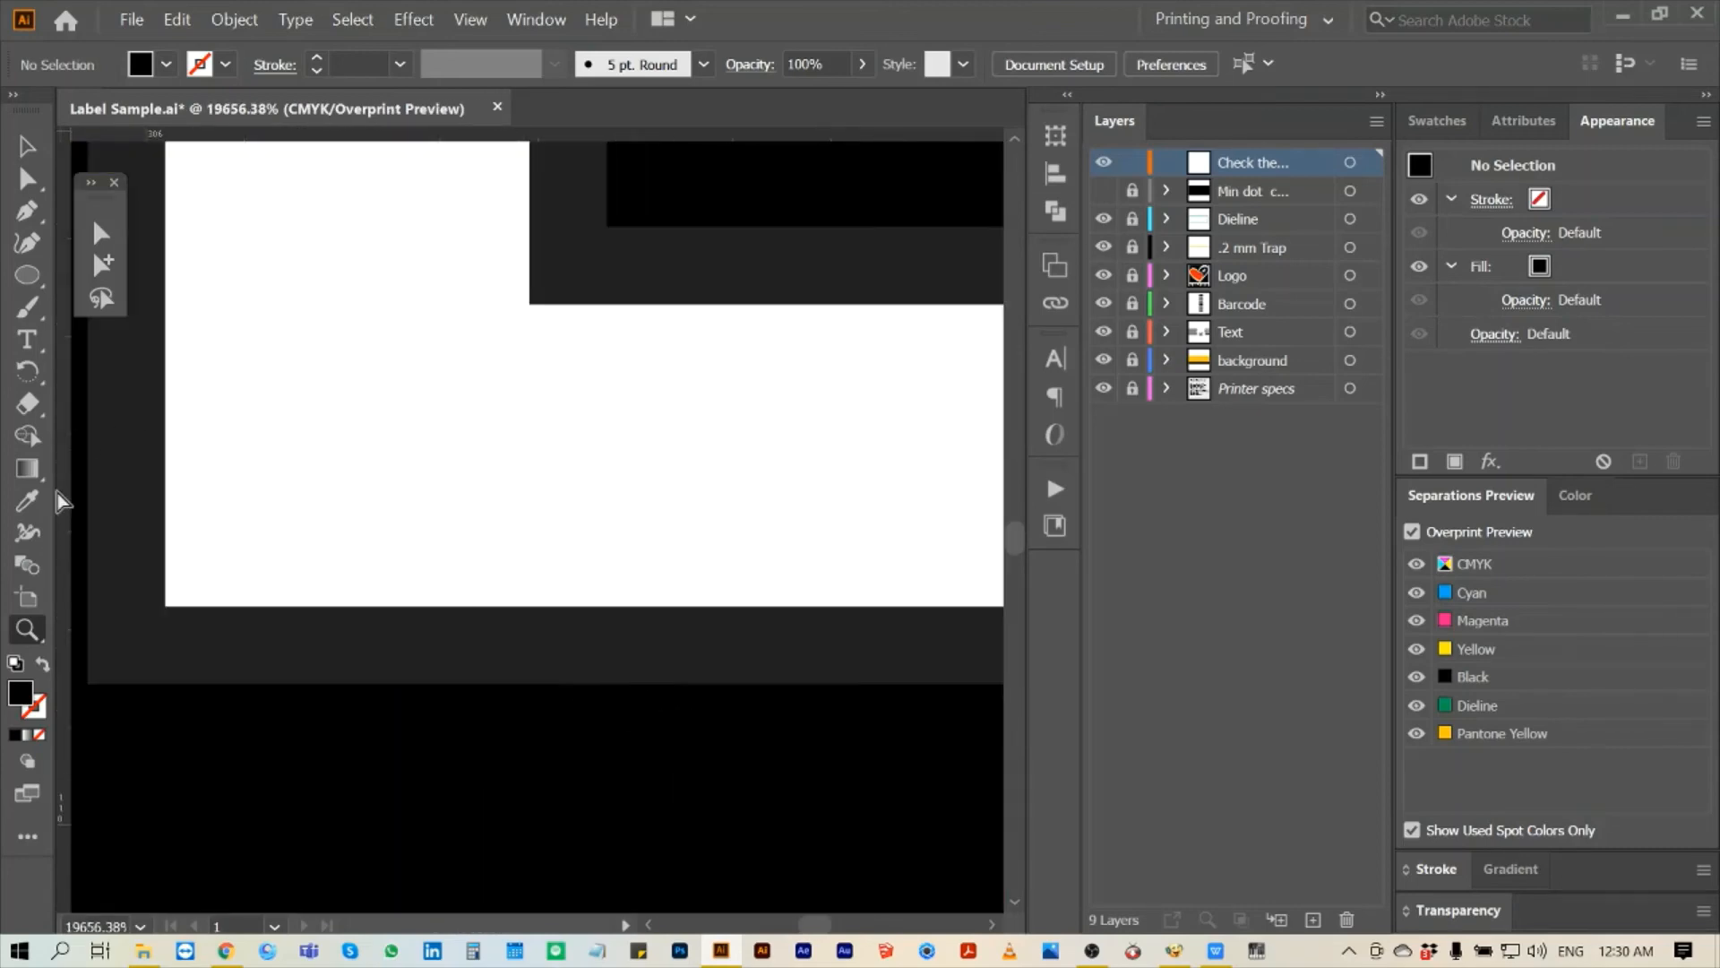
pyautogui.click(37, 283)
pyautogui.click(707, 578)
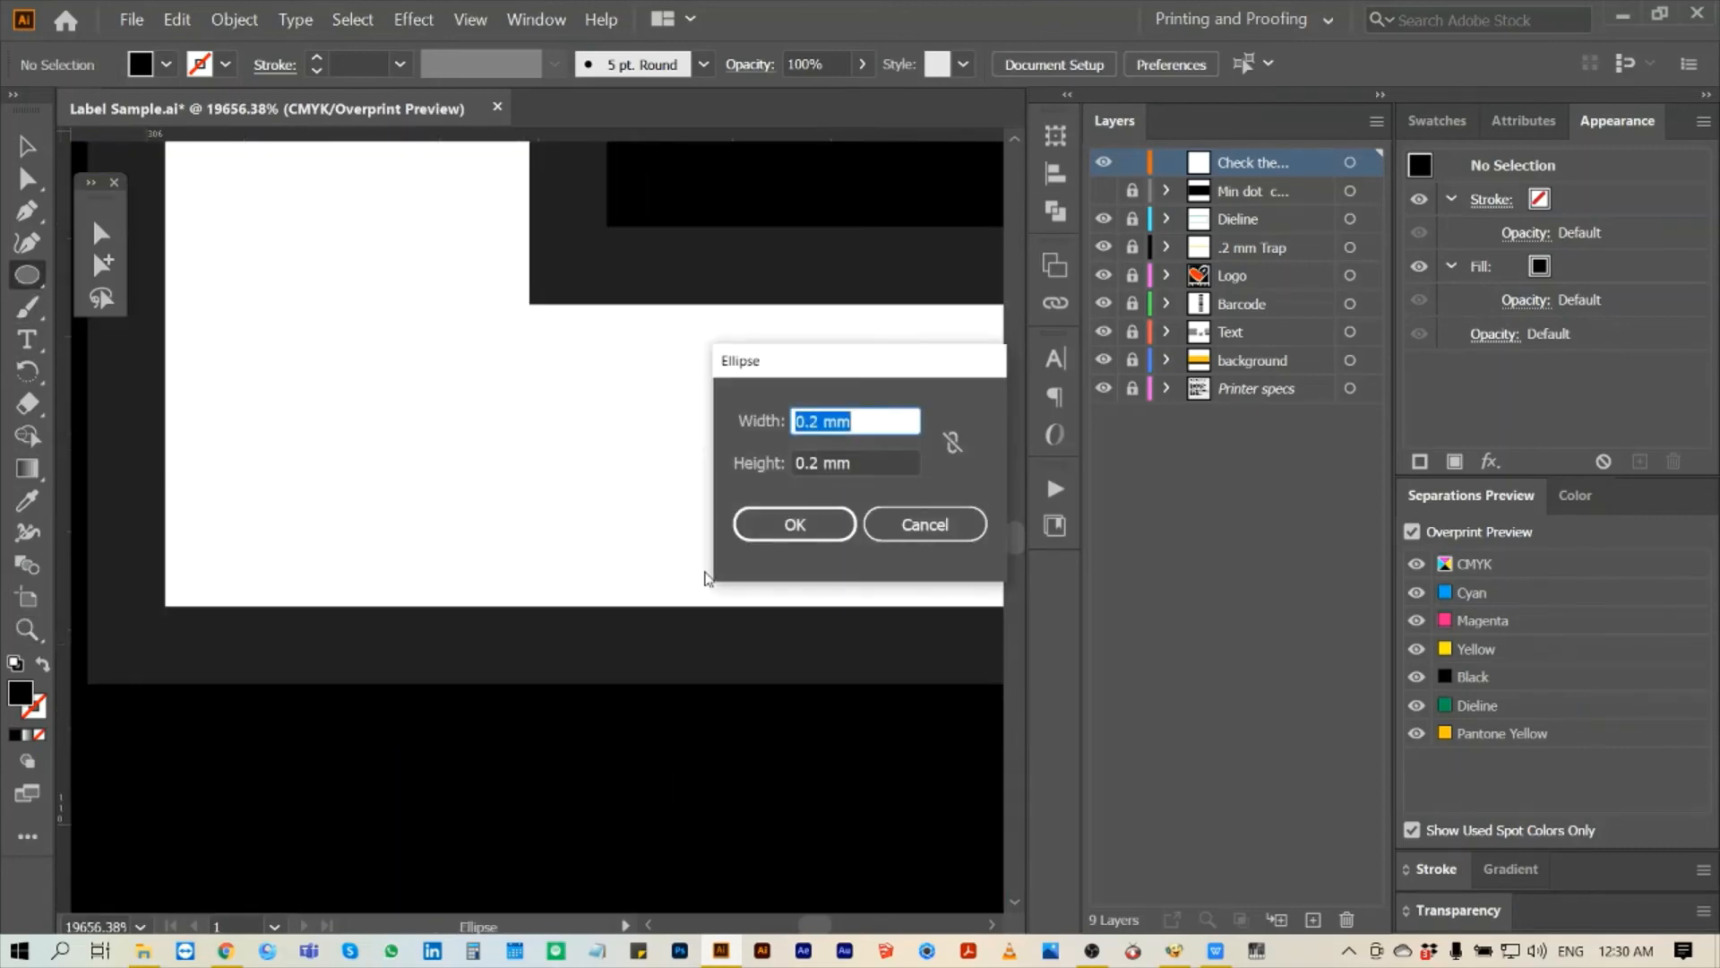
pyautogui.write('.08 mm')
pyautogui.press('Tab')
pyautogui.write('.08')
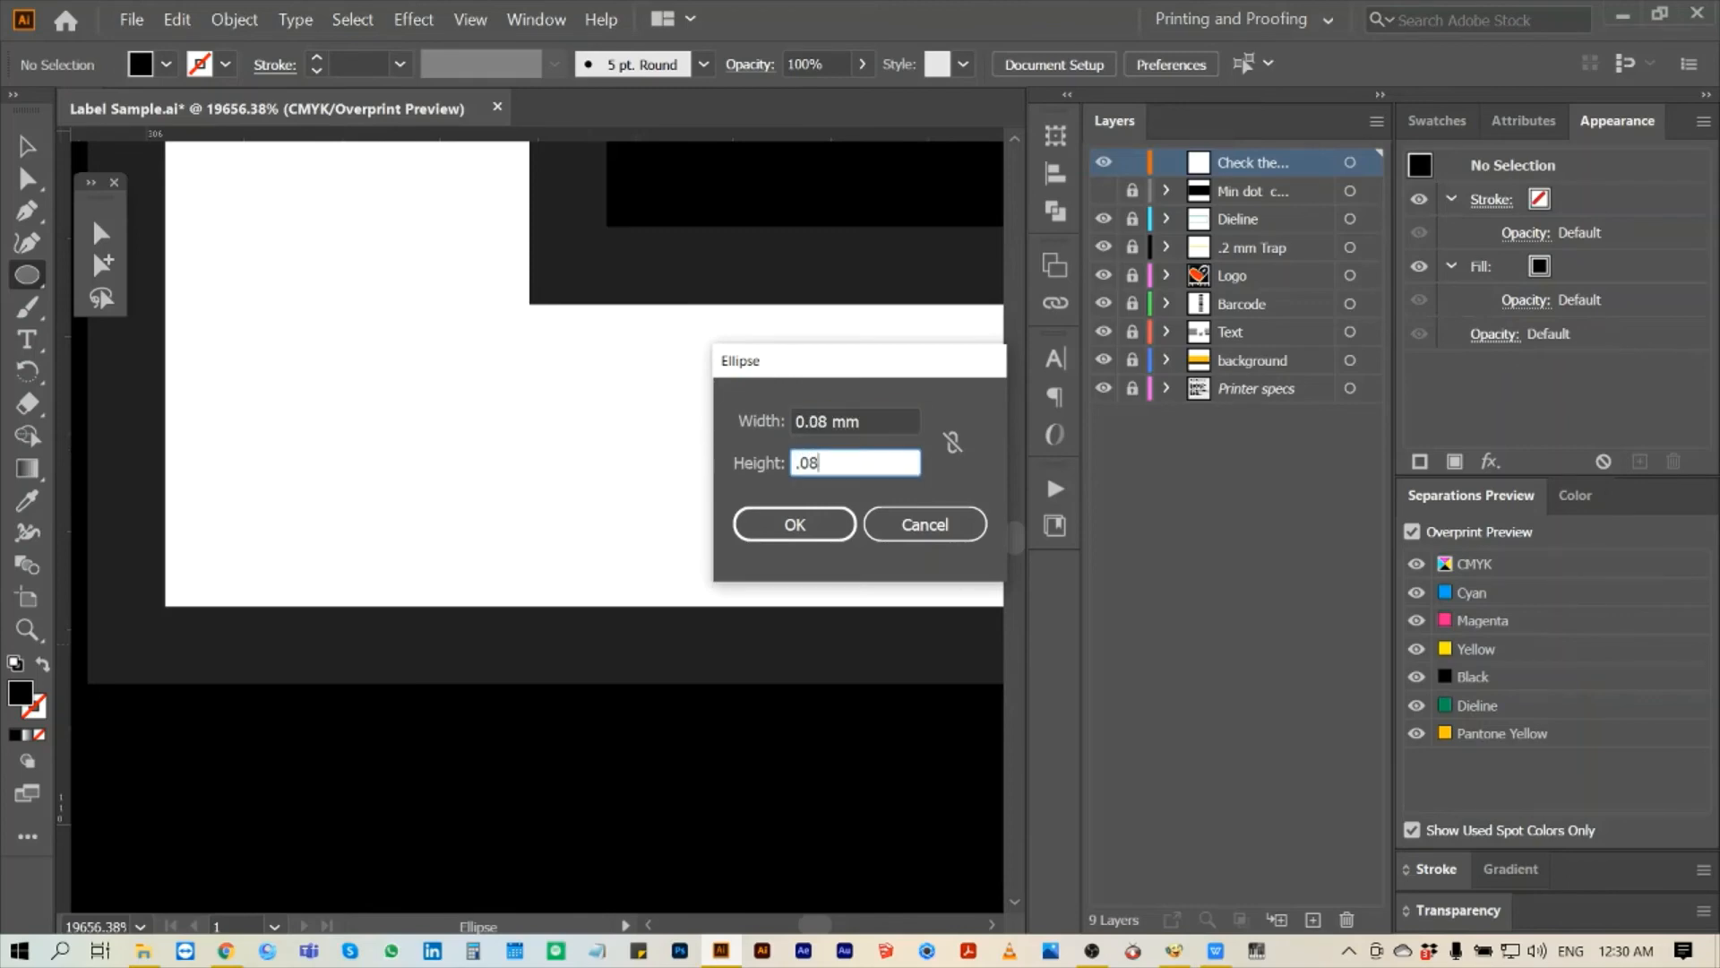
pyautogui.press('Return')
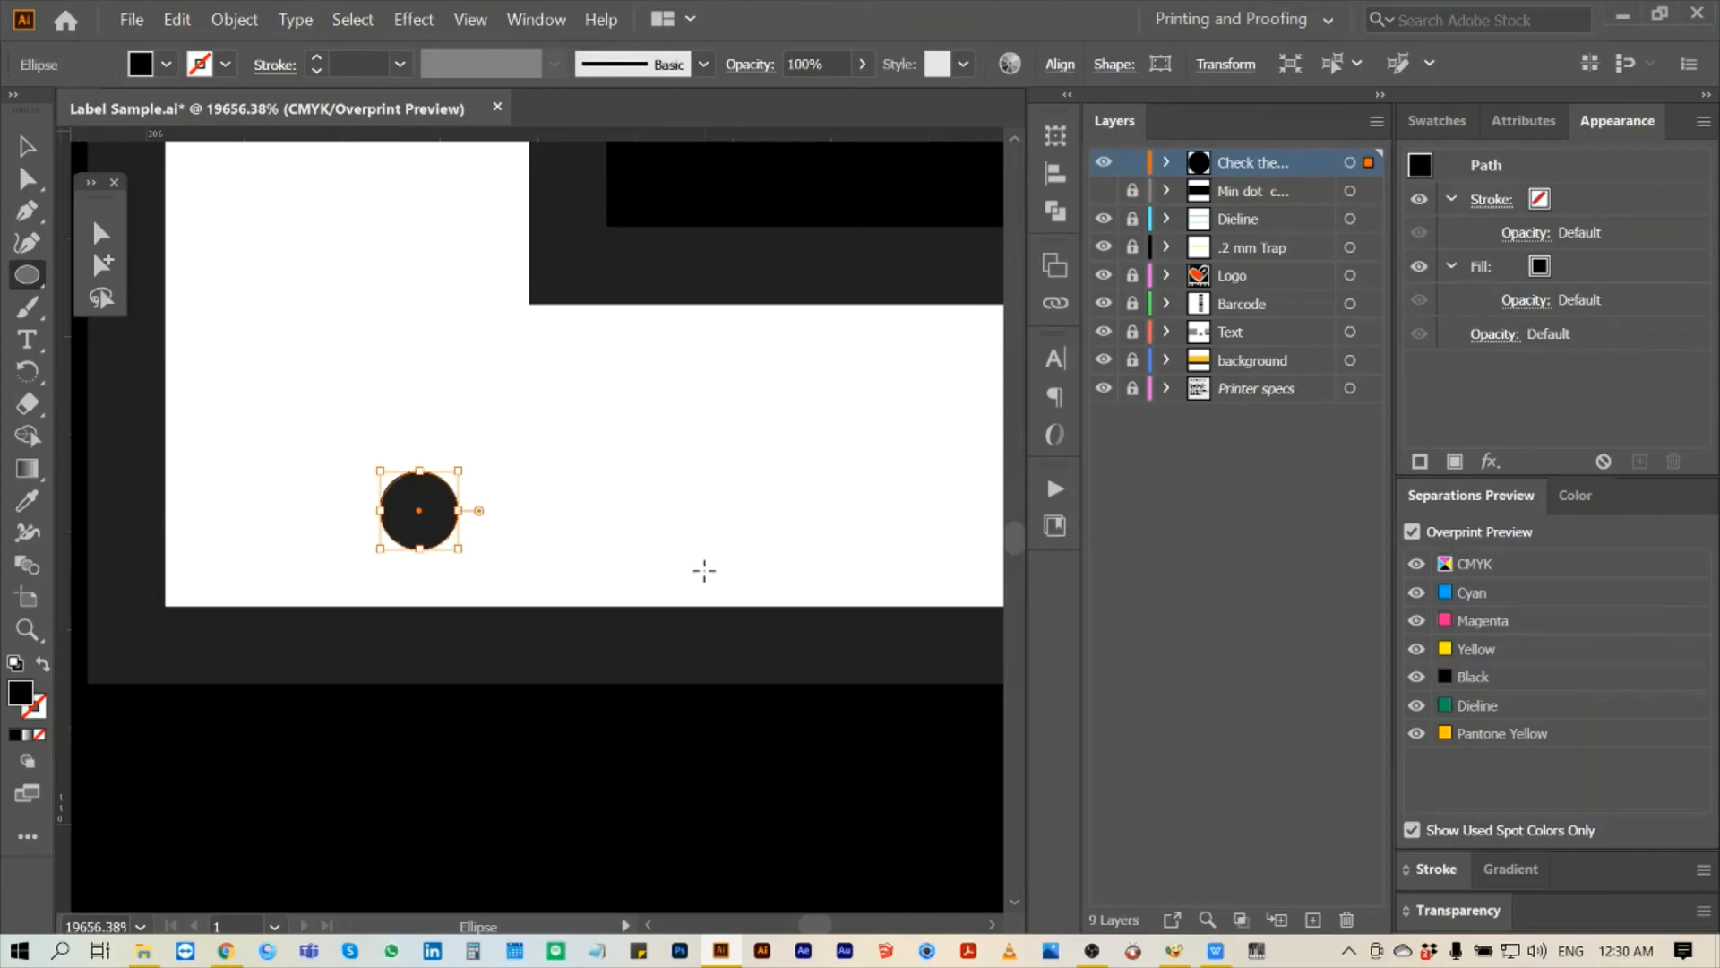
# - Move the 0.08 mm circle onto the pull-back strip above the L's foot and show only the Black separation
pyautogui.press('ctrl')
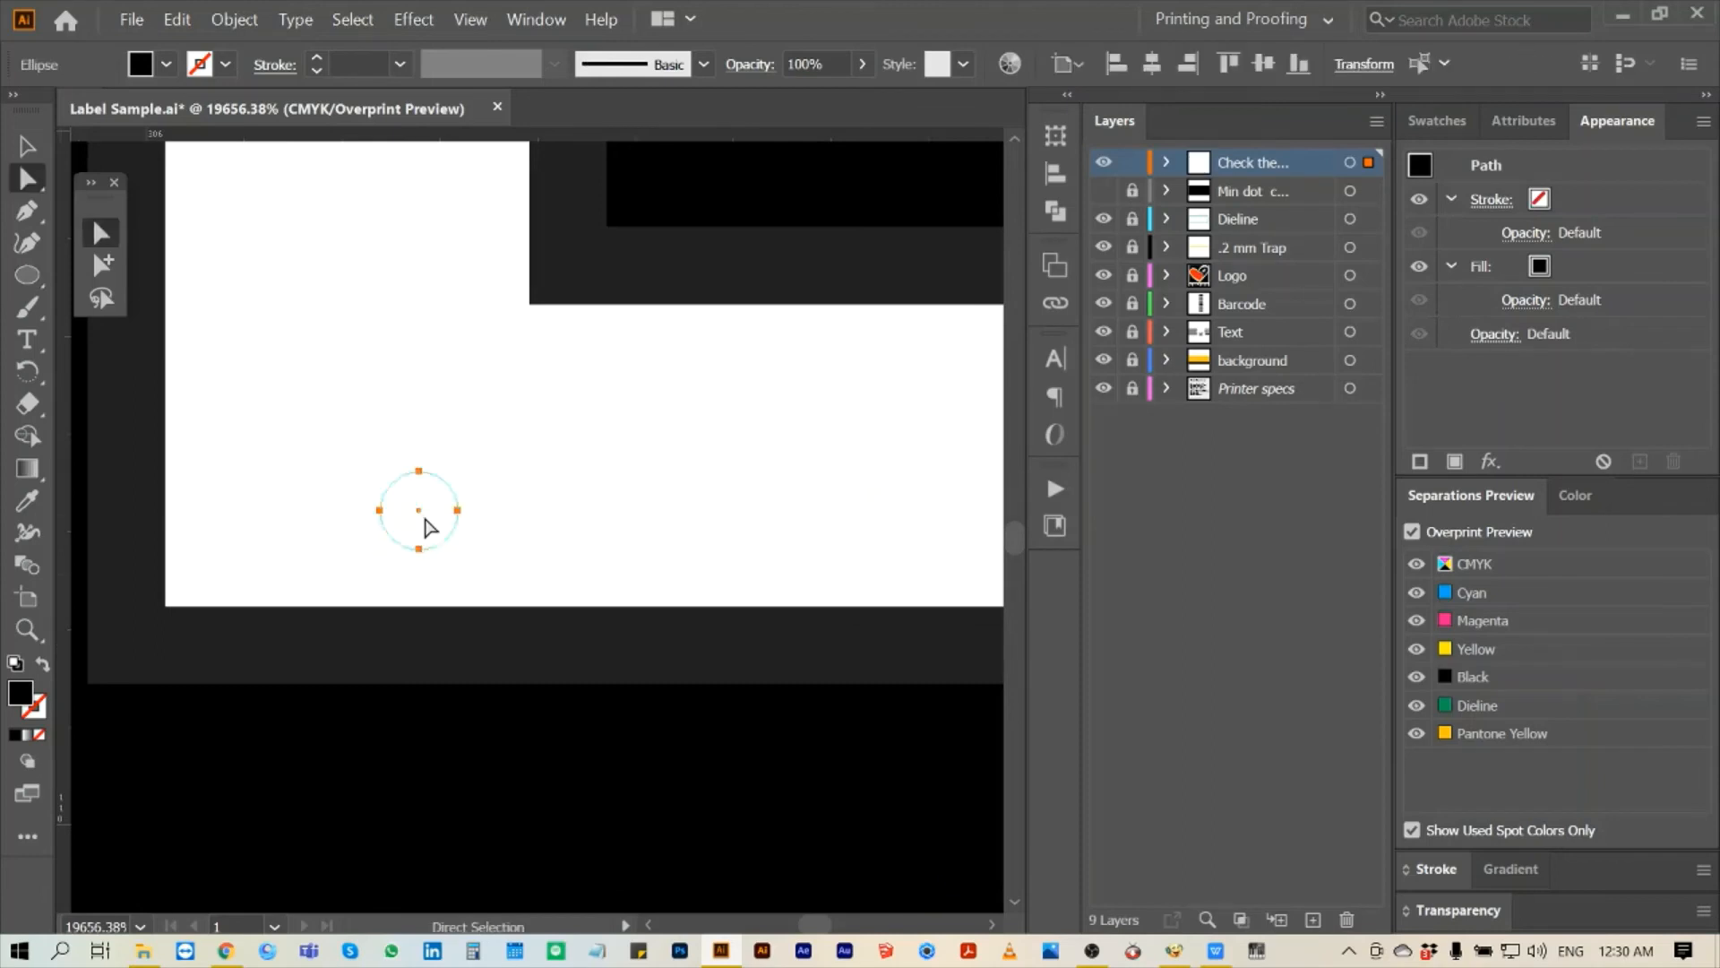
pyautogui.moveTo(422, 514); pyautogui.dragTo(907, 267)
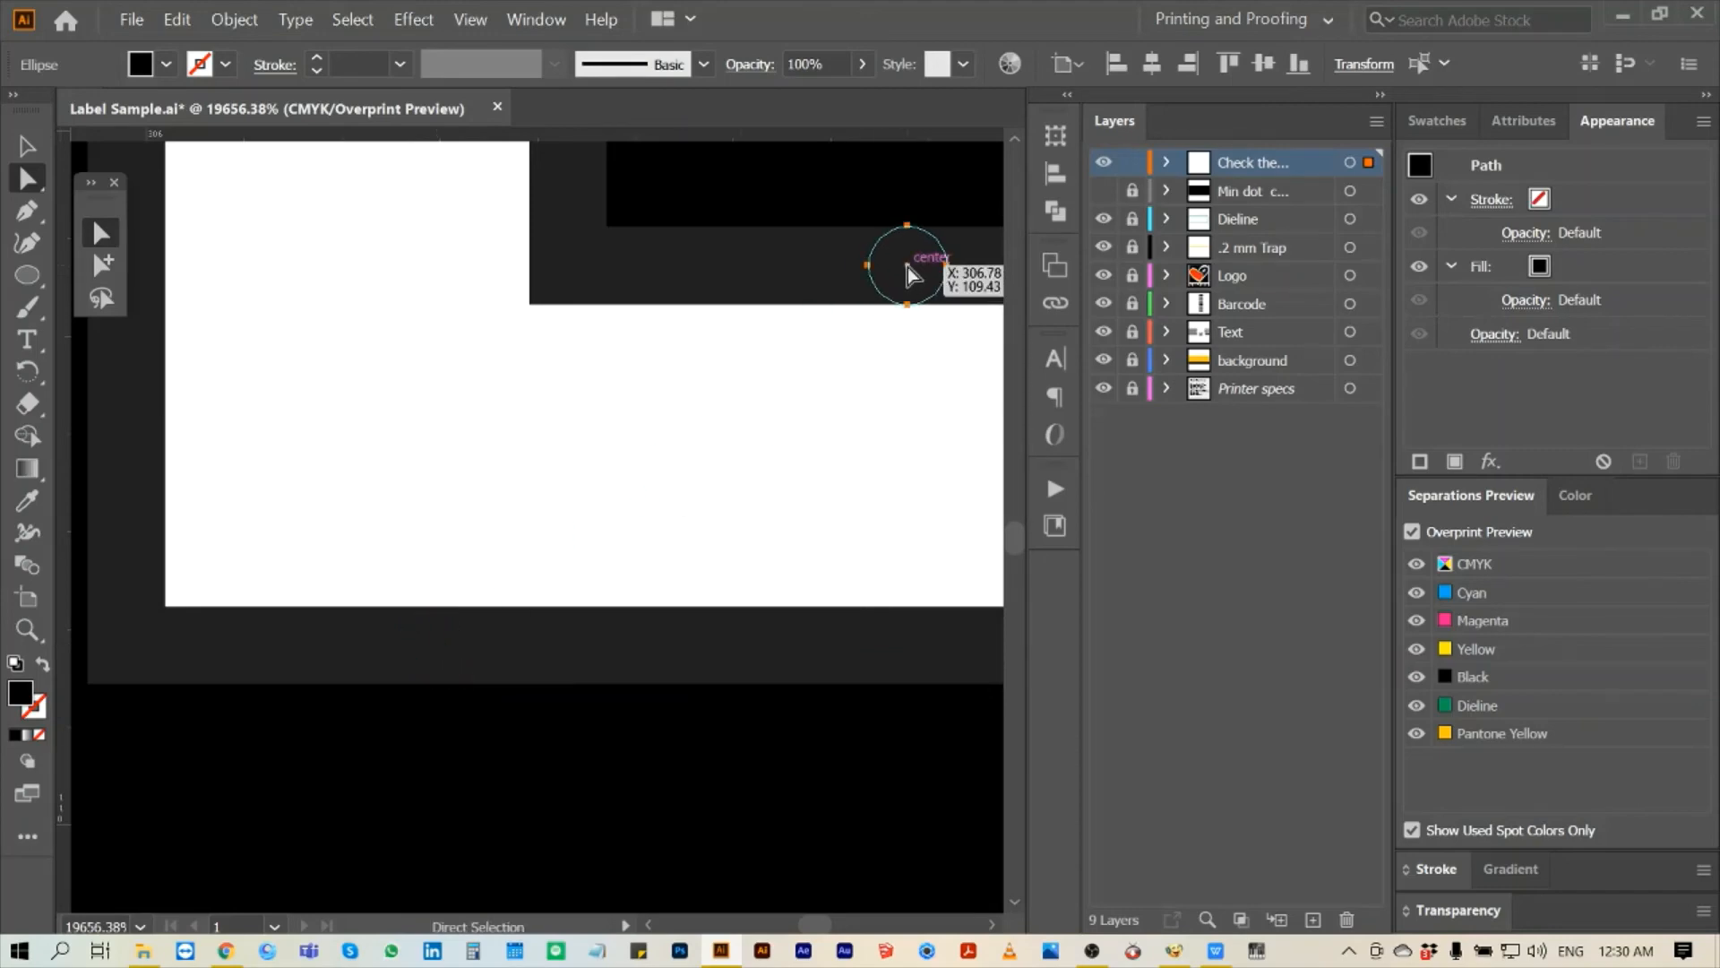
pyautogui.click(1509, 596)
pyautogui.click(1503, 616)
pyautogui.click(1492, 647)
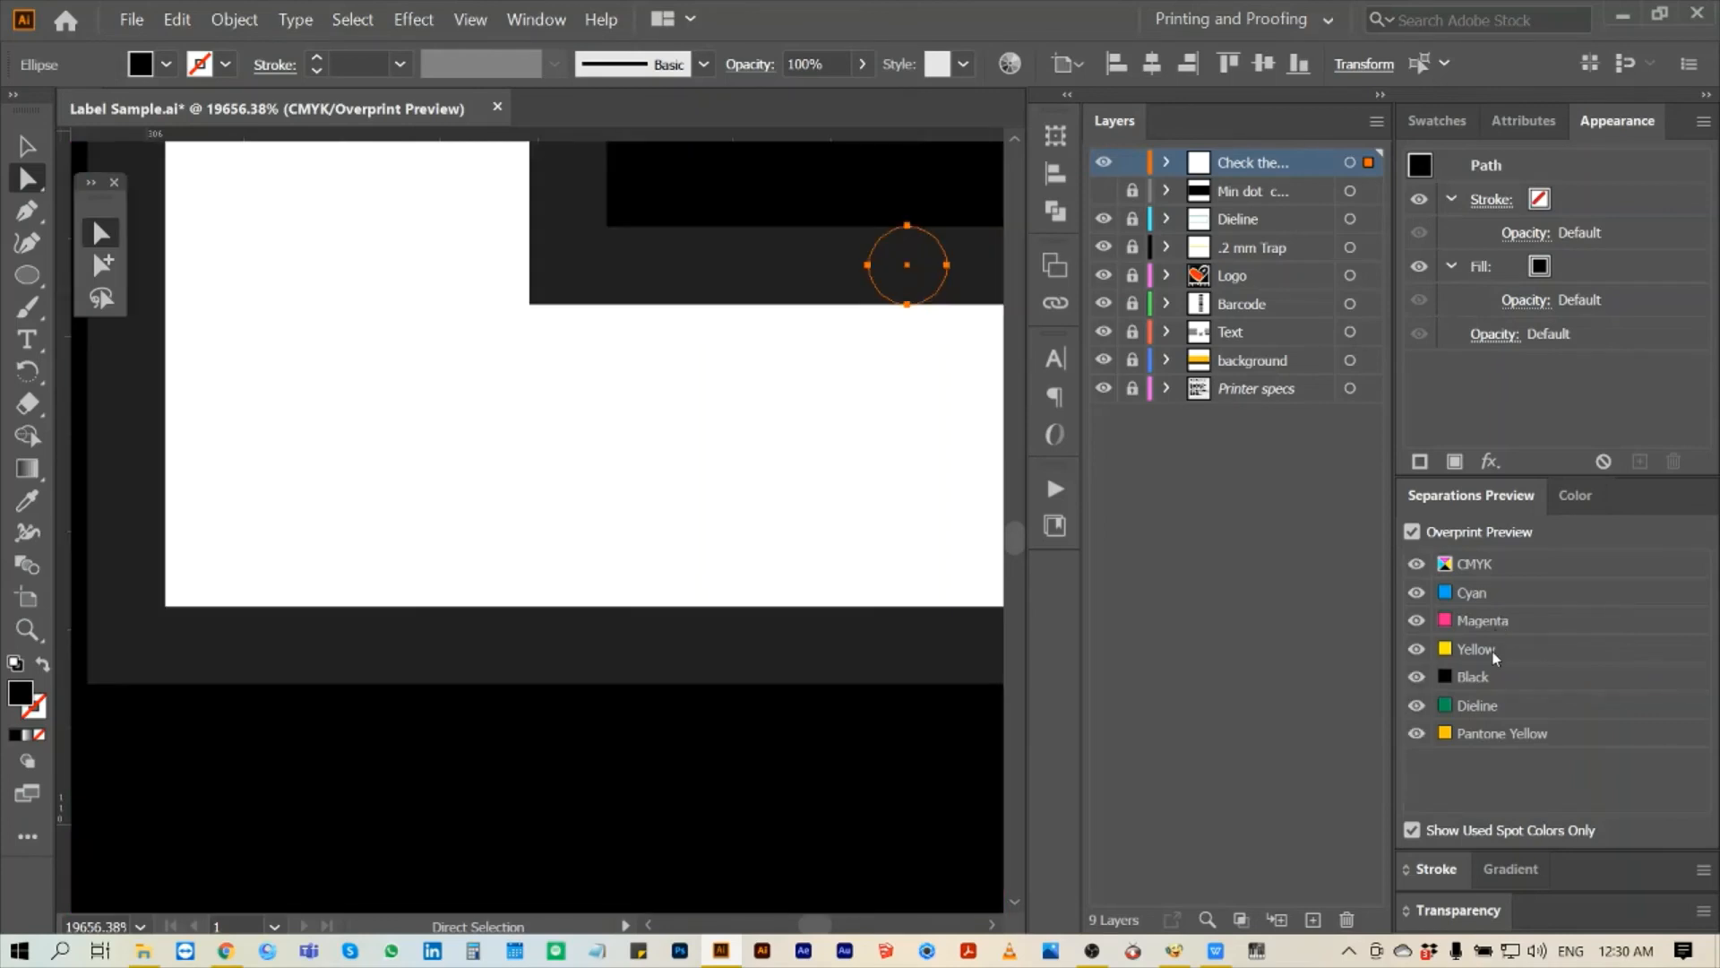
pyautogui.click(1489, 675)
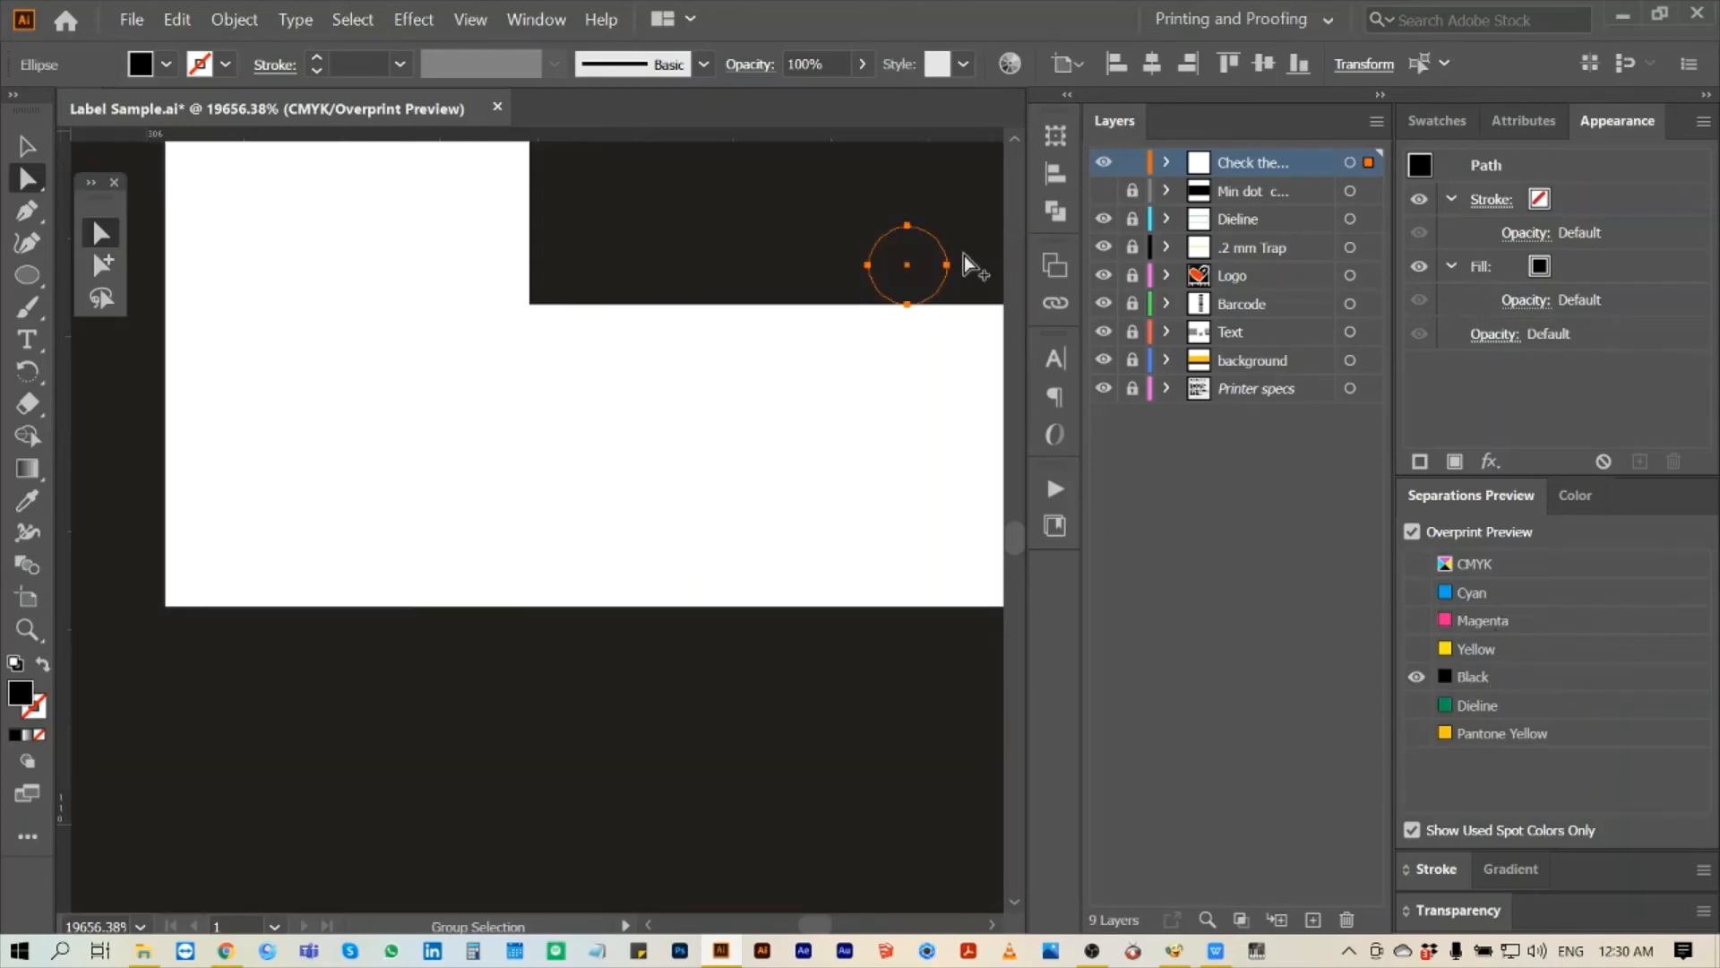
# - Show all separations again and delete the 0.08 mm circle from the label
pyautogui.click(1507, 679)
pyautogui.hotkey('ctrl', '0')
pyautogui.press('Delete')
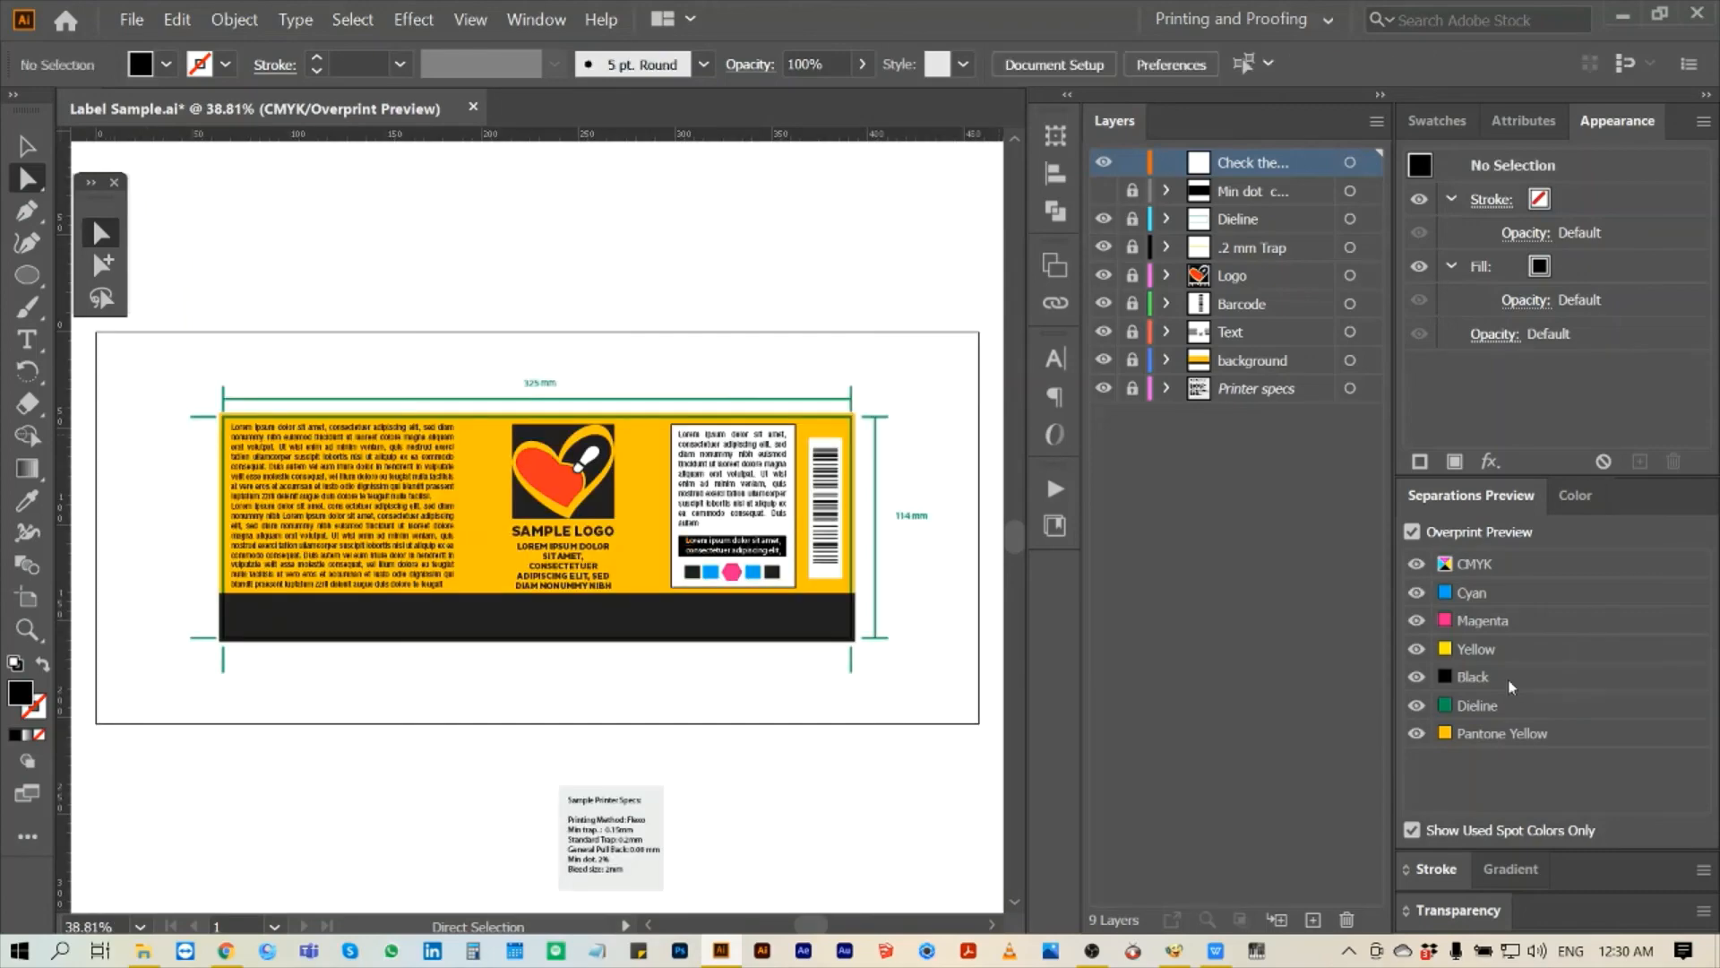
# - Review the printer specs for trap, pull back, minimum dot and bleed size
pyautogui.press('z')
pyautogui.moveTo(529, 764); pyautogui.dragTo(681, 896)
pyautogui.press('h')
pyautogui.moveTo(710, 460); pyautogui.dragTo(565, 480)
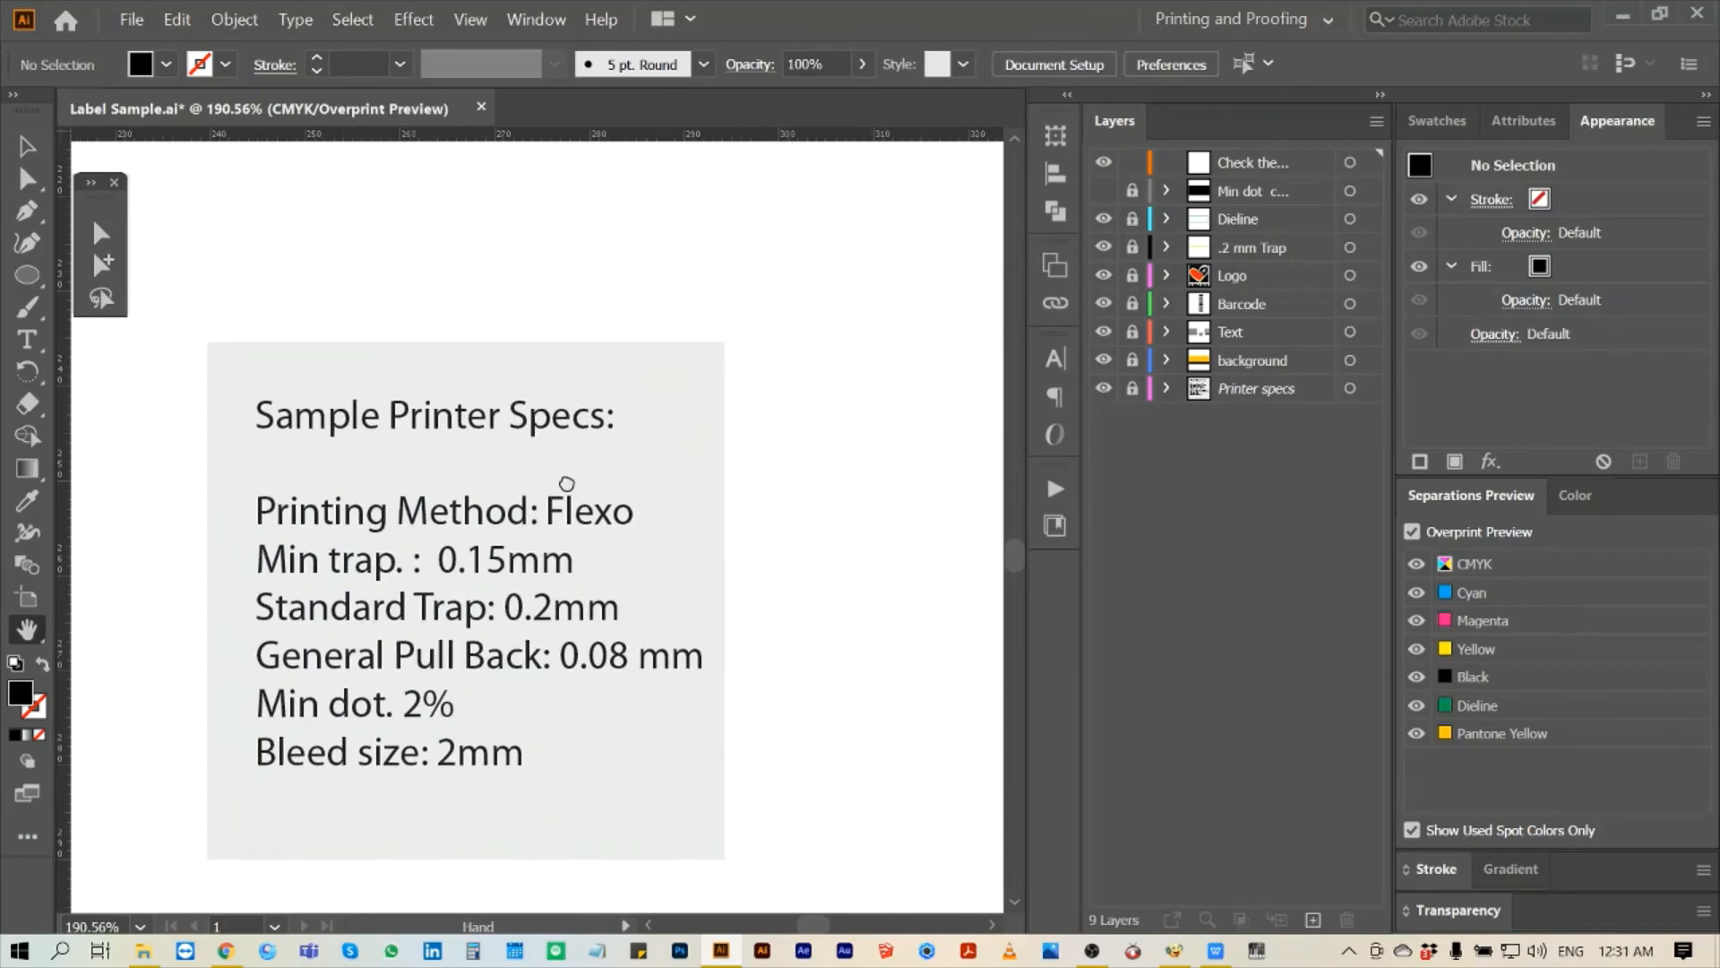
pyautogui.moveTo(603, 634); pyautogui.dragTo(578, 578)
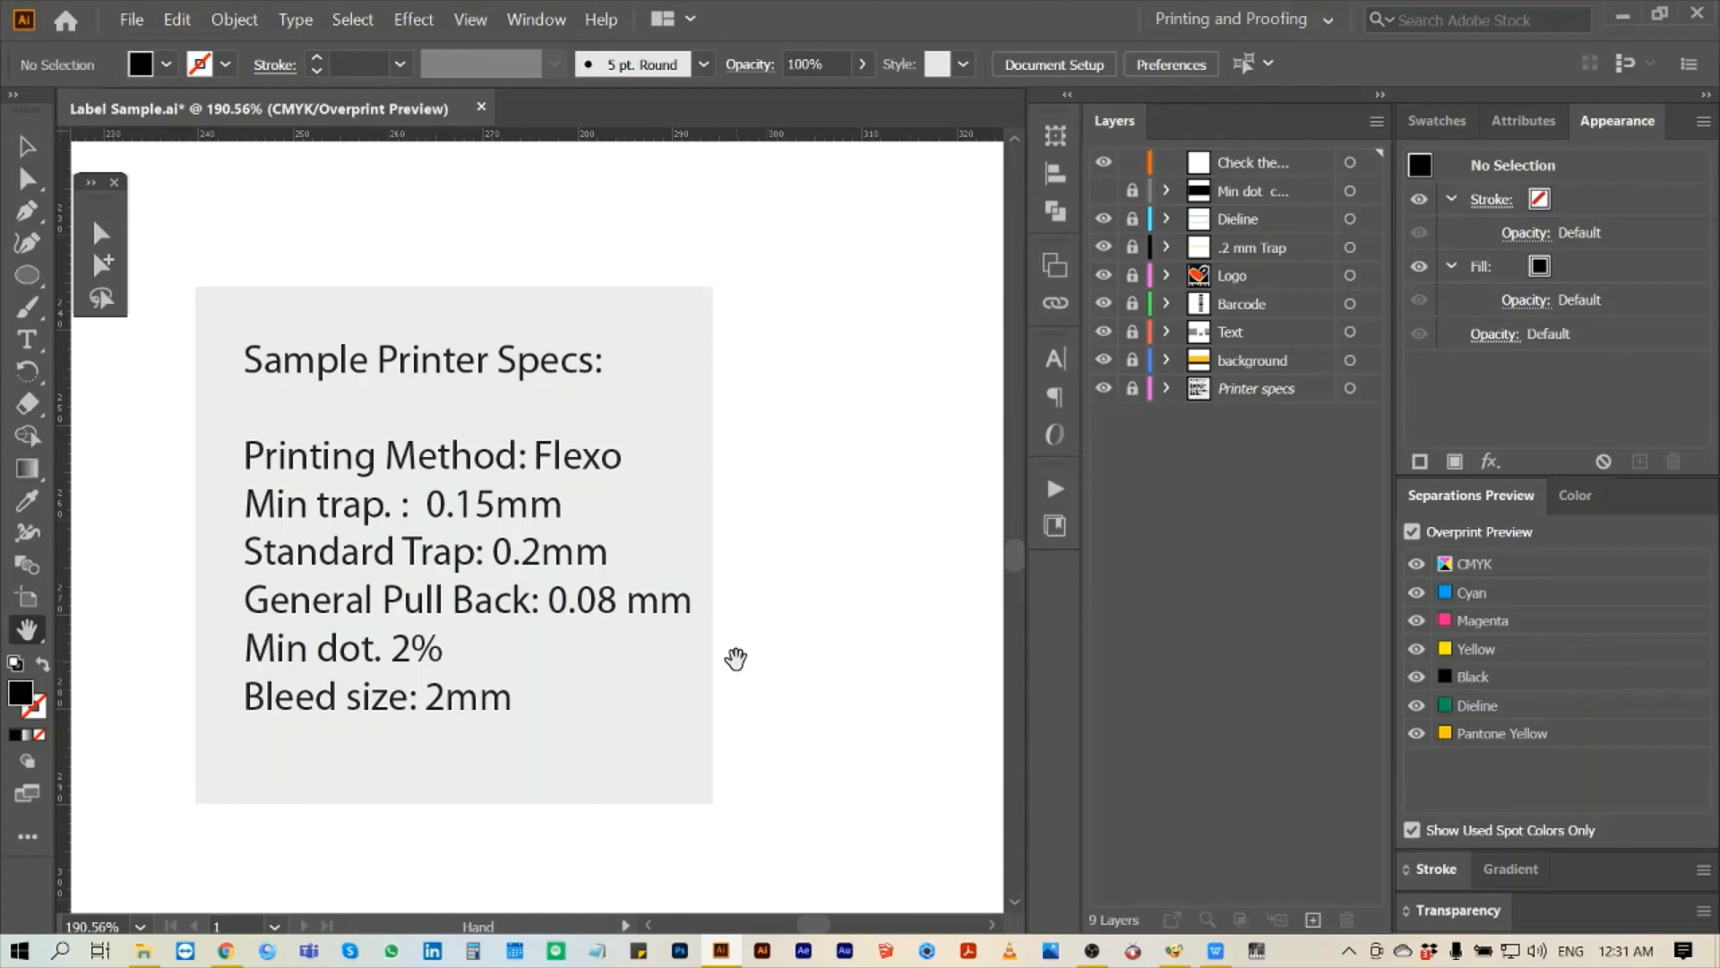
# - Hide the printer specs and pull-back check layers, and lock the check layer
pyautogui.hotkey('ctrl', '0')
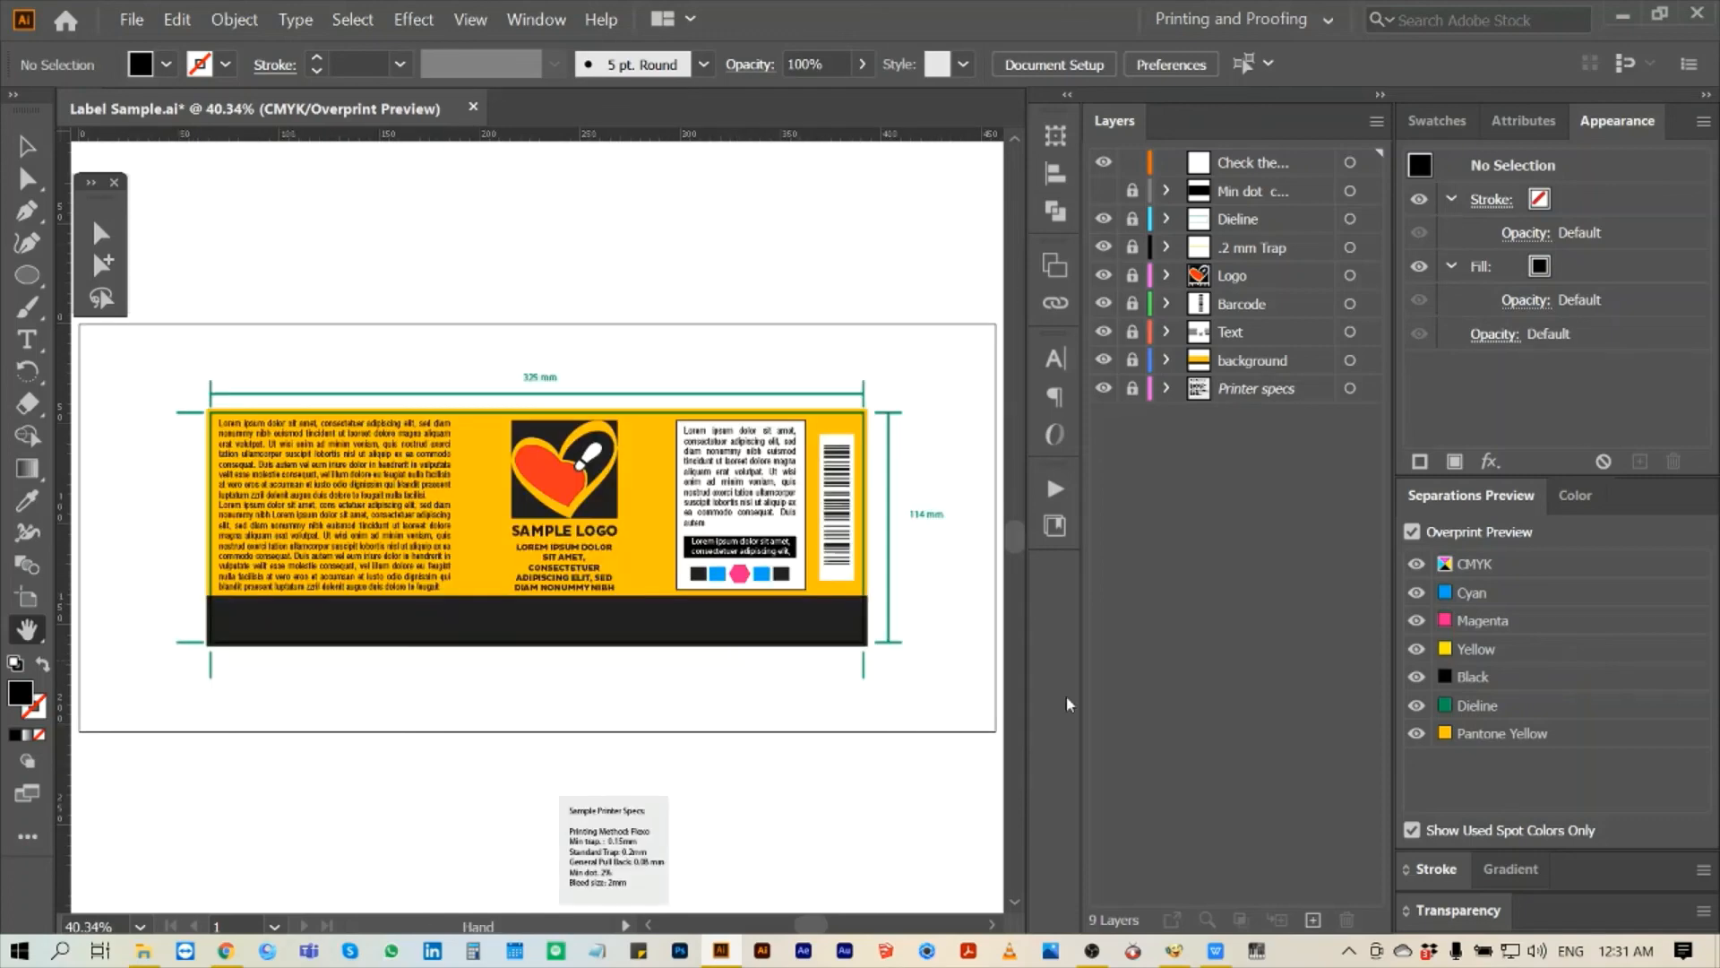
pyautogui.click(1103, 388)
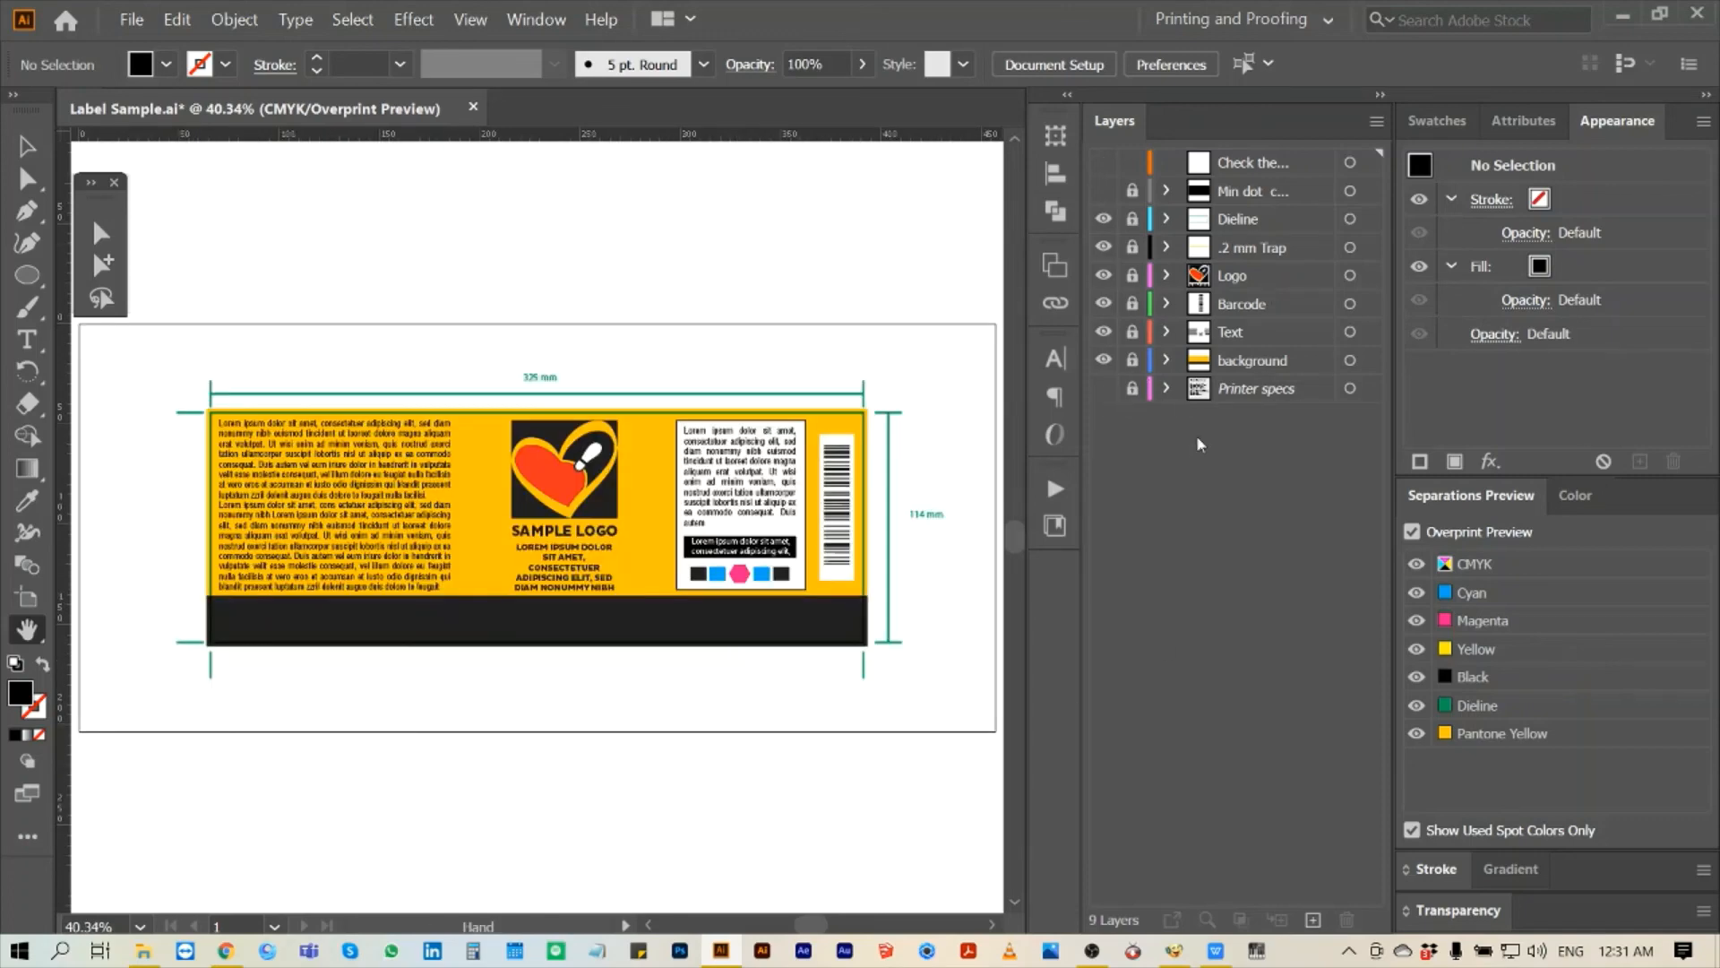
pyautogui.click(1131, 163)
pyautogui.press('z')
pyautogui.moveTo(184, 341); pyautogui.dragTo(967, 707)
pyautogui.press('h')
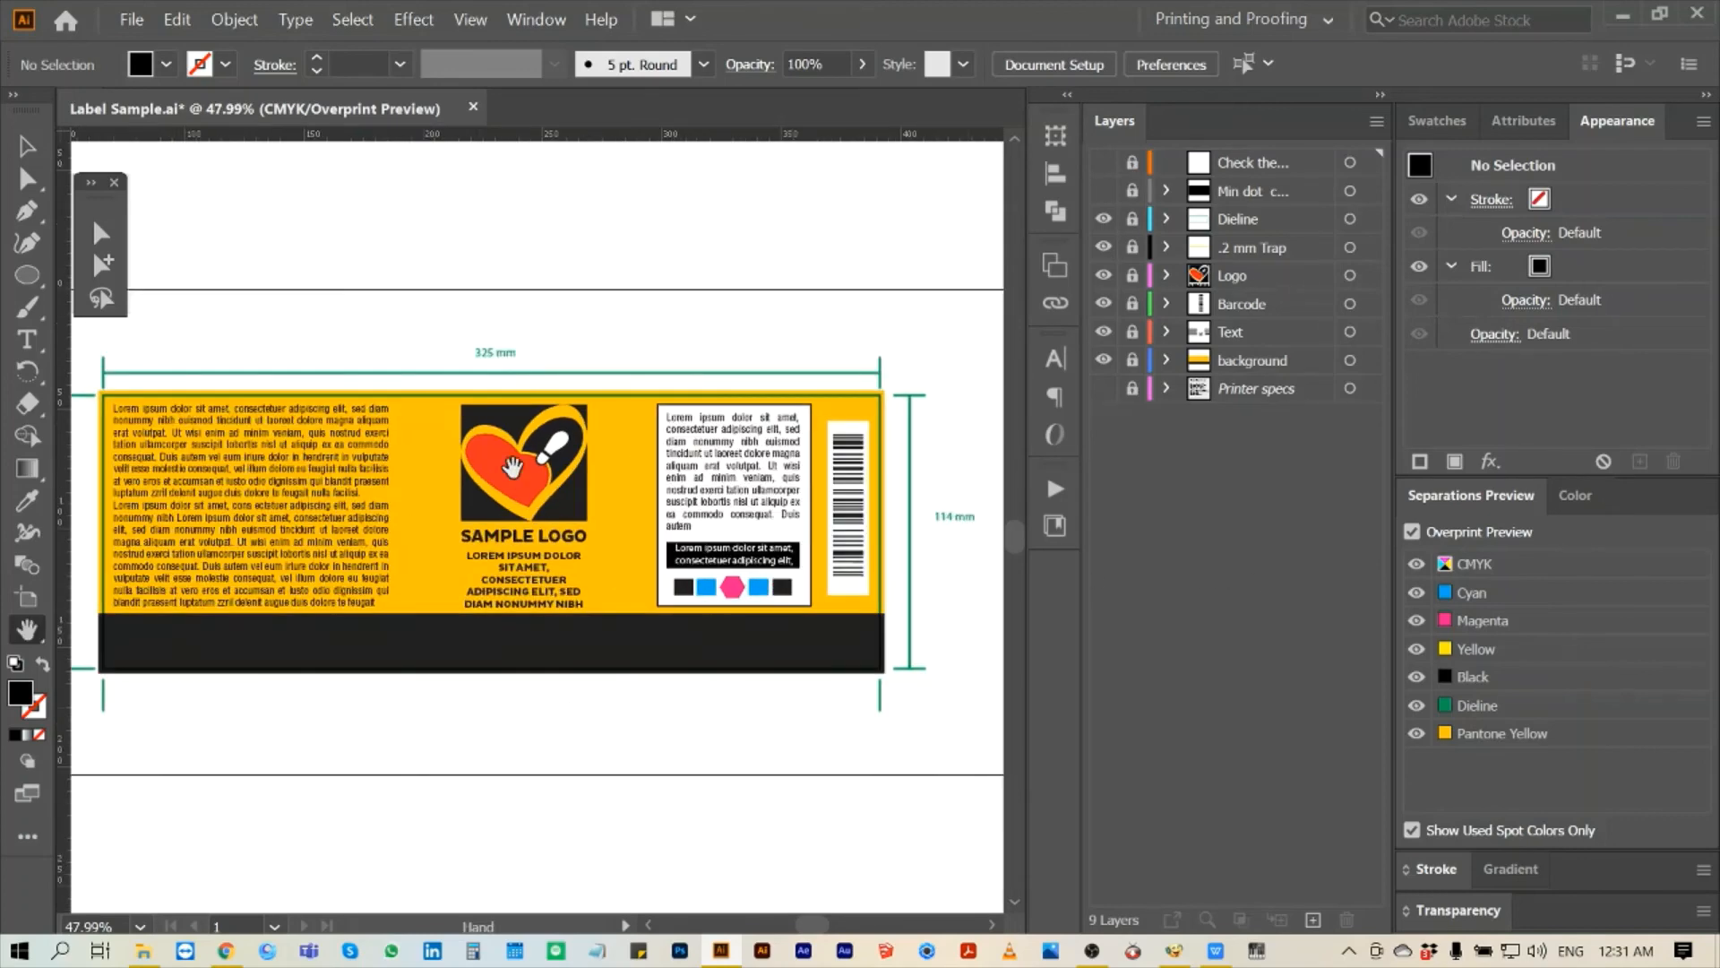
pyautogui.moveTo(515, 465); pyautogui.dragTo(545, 466)
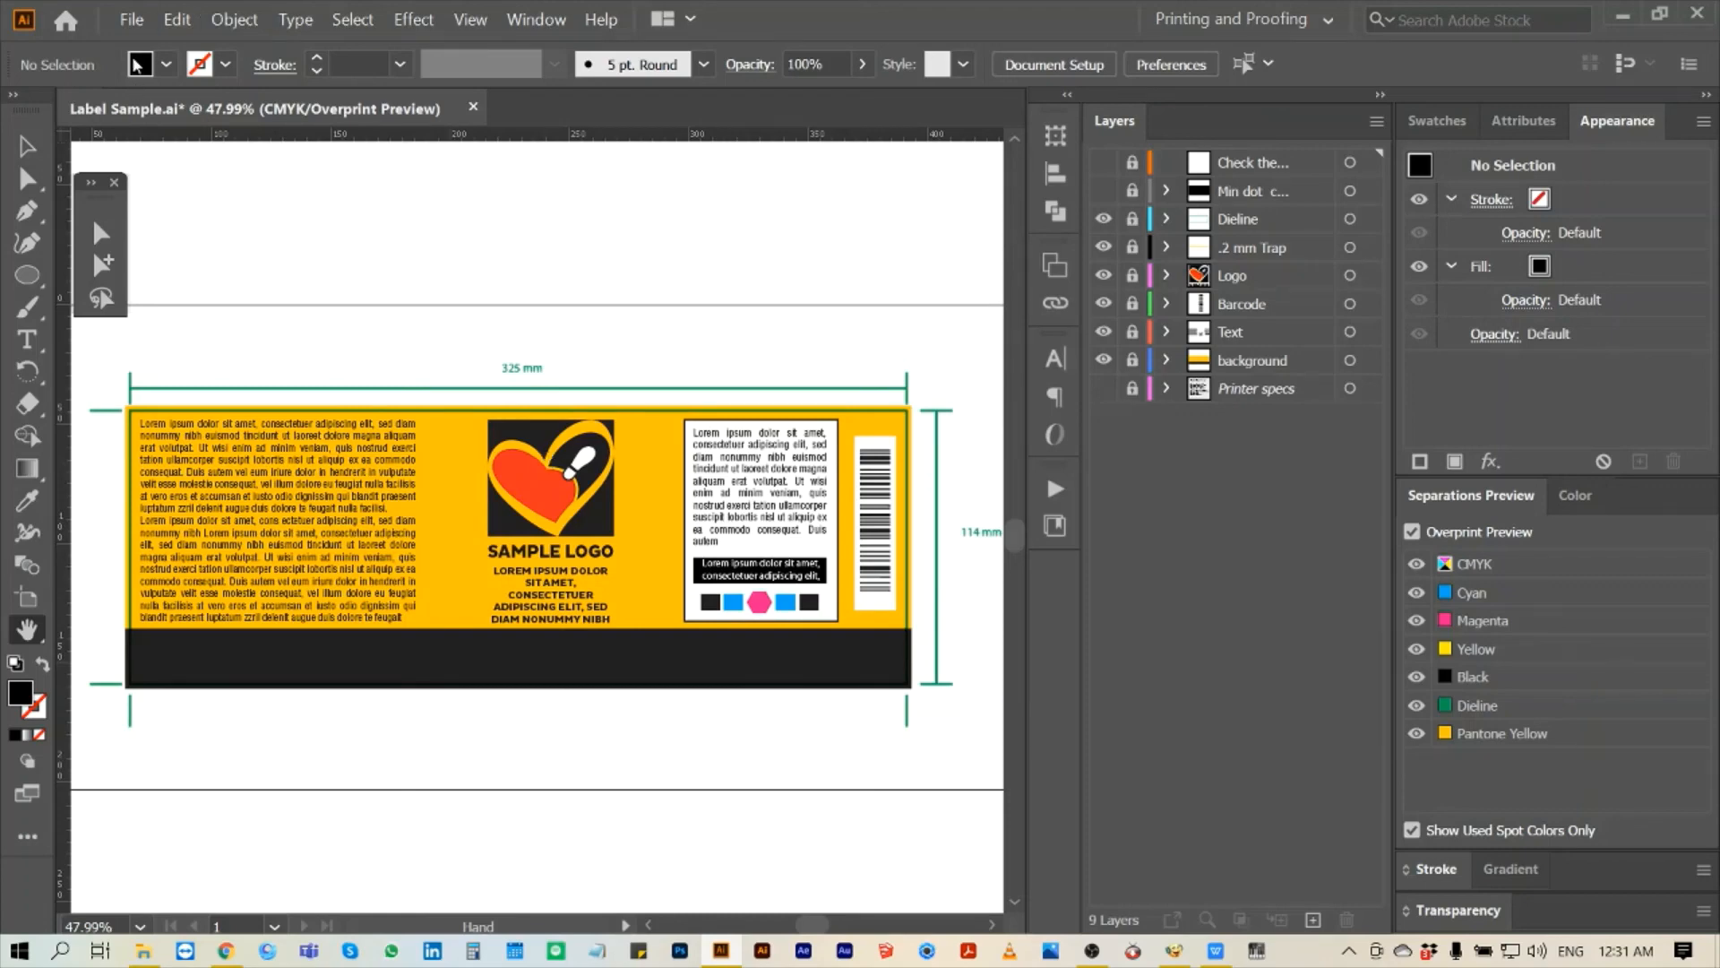
# - Look through the file types available for exporting Label Sample and cancel the export
pyautogui.click(131, 20)
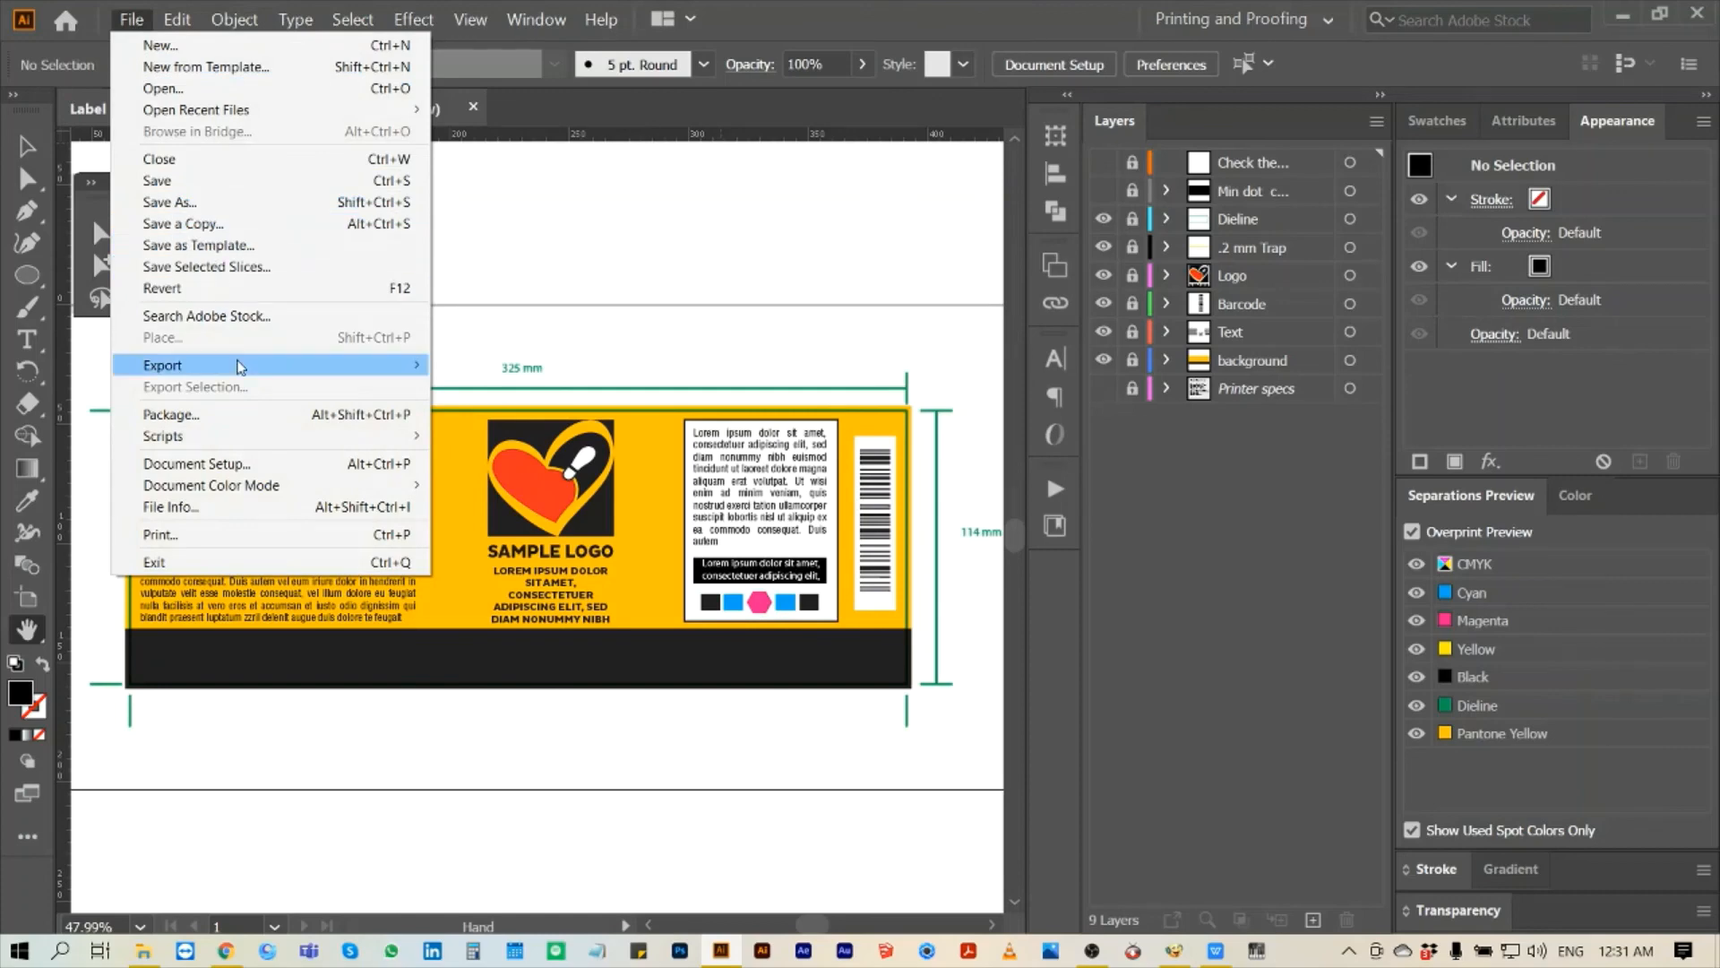
pyautogui.moveTo(239, 365)
pyautogui.click(488, 388)
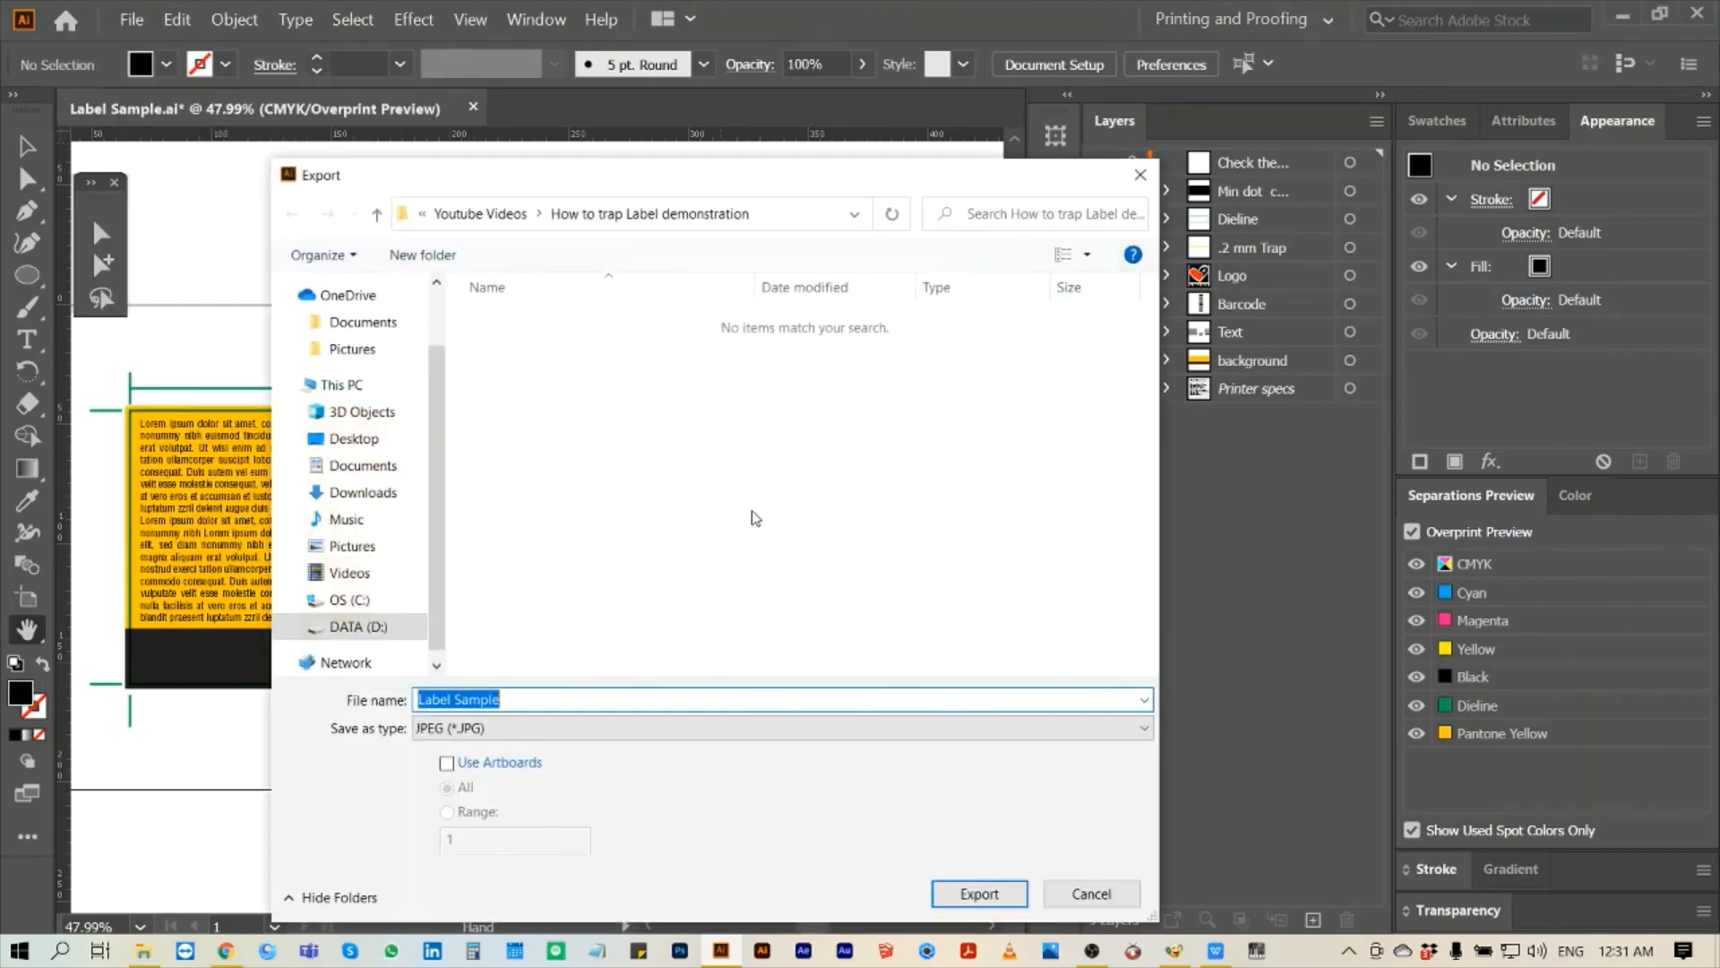
pyautogui.click(515, 728)
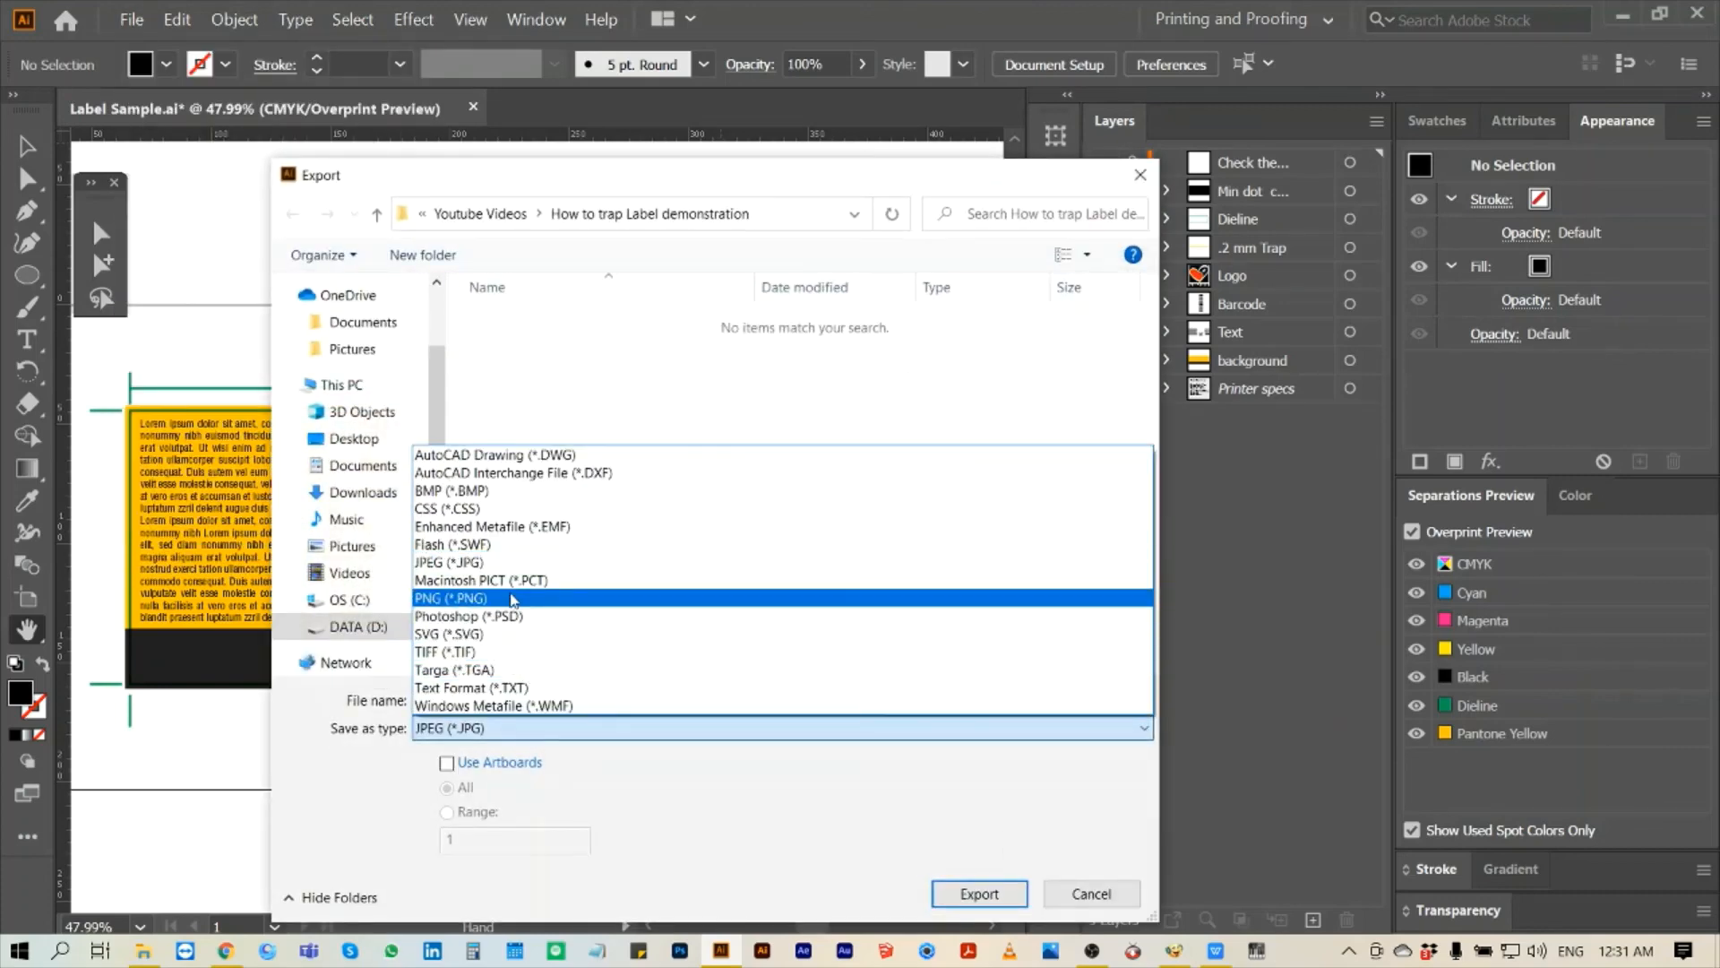
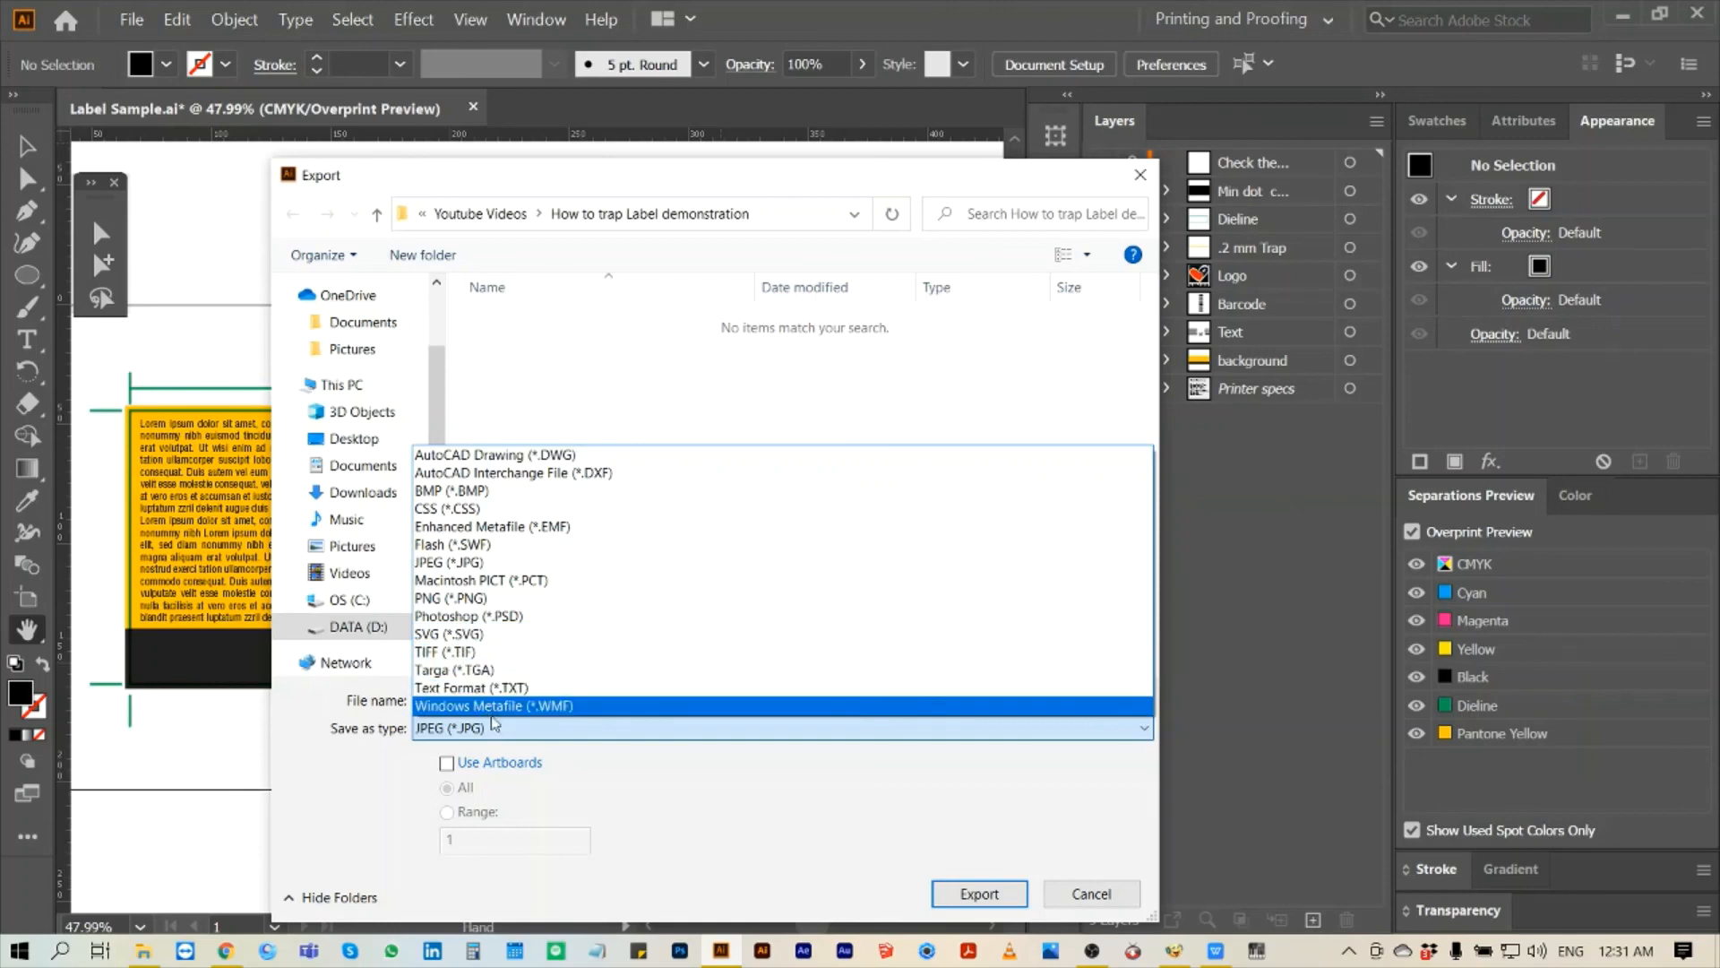
pyautogui.click(805, 866)
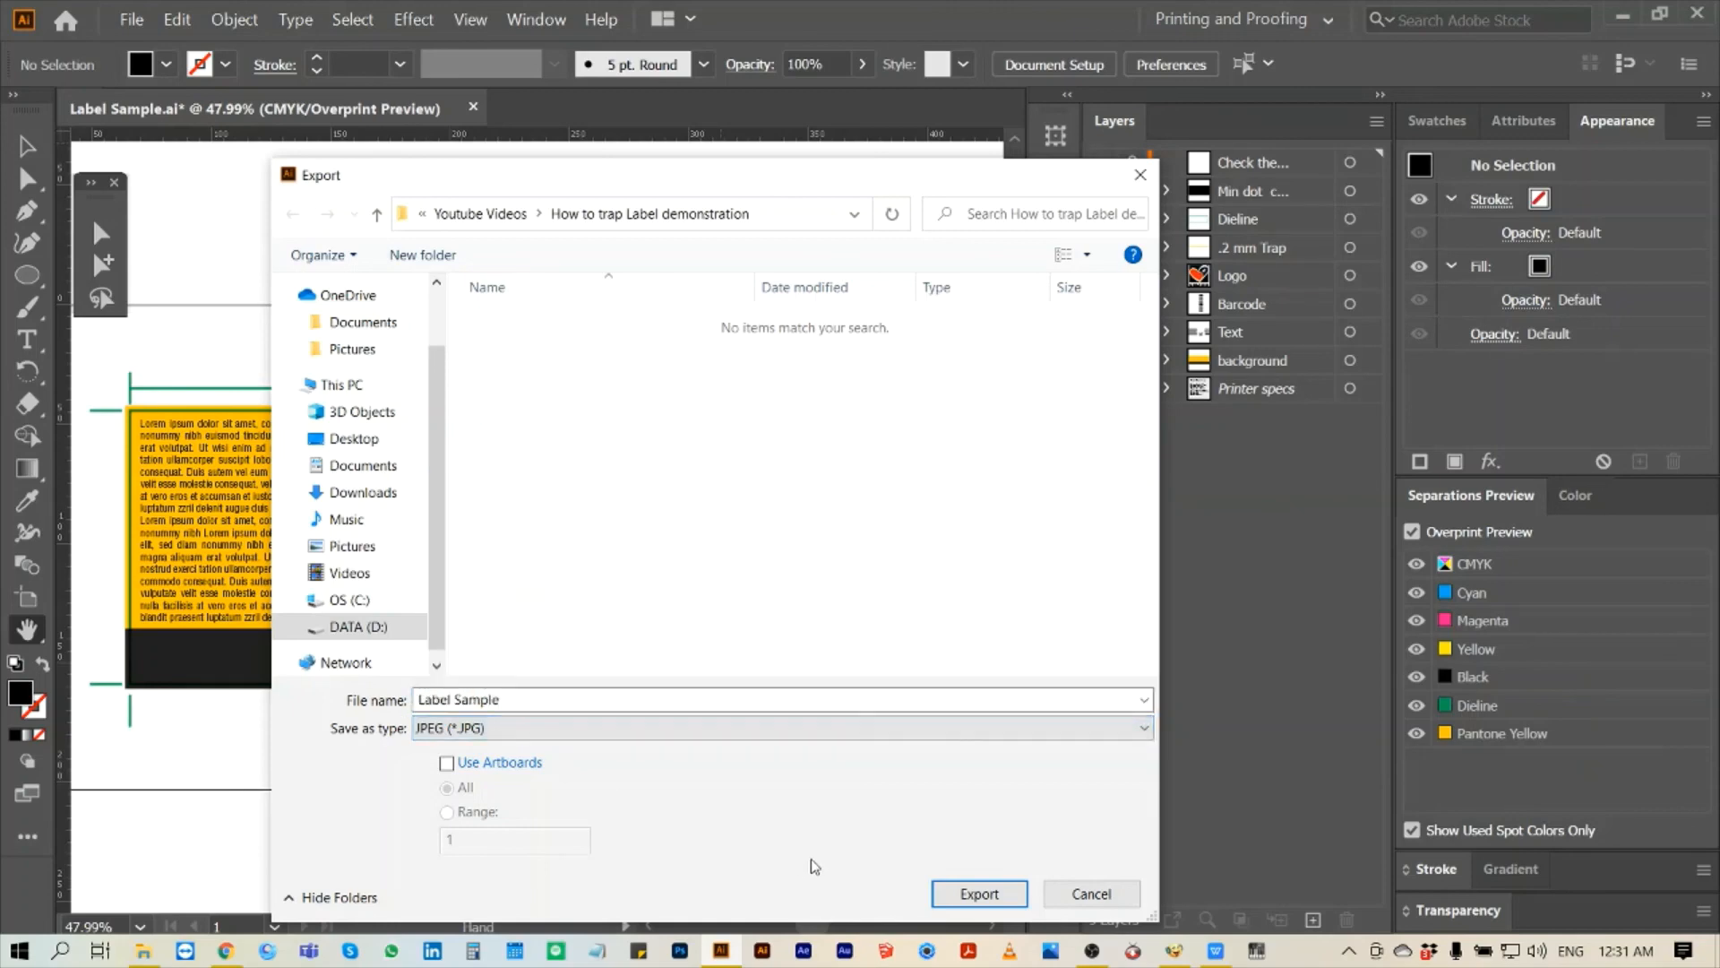
pyautogui.click(1091, 893)
# - Save a copy of the label artwork as an Adobe PDF named Label Sample, using the [Illustrator Default] preset
pyautogui.click(131, 19)
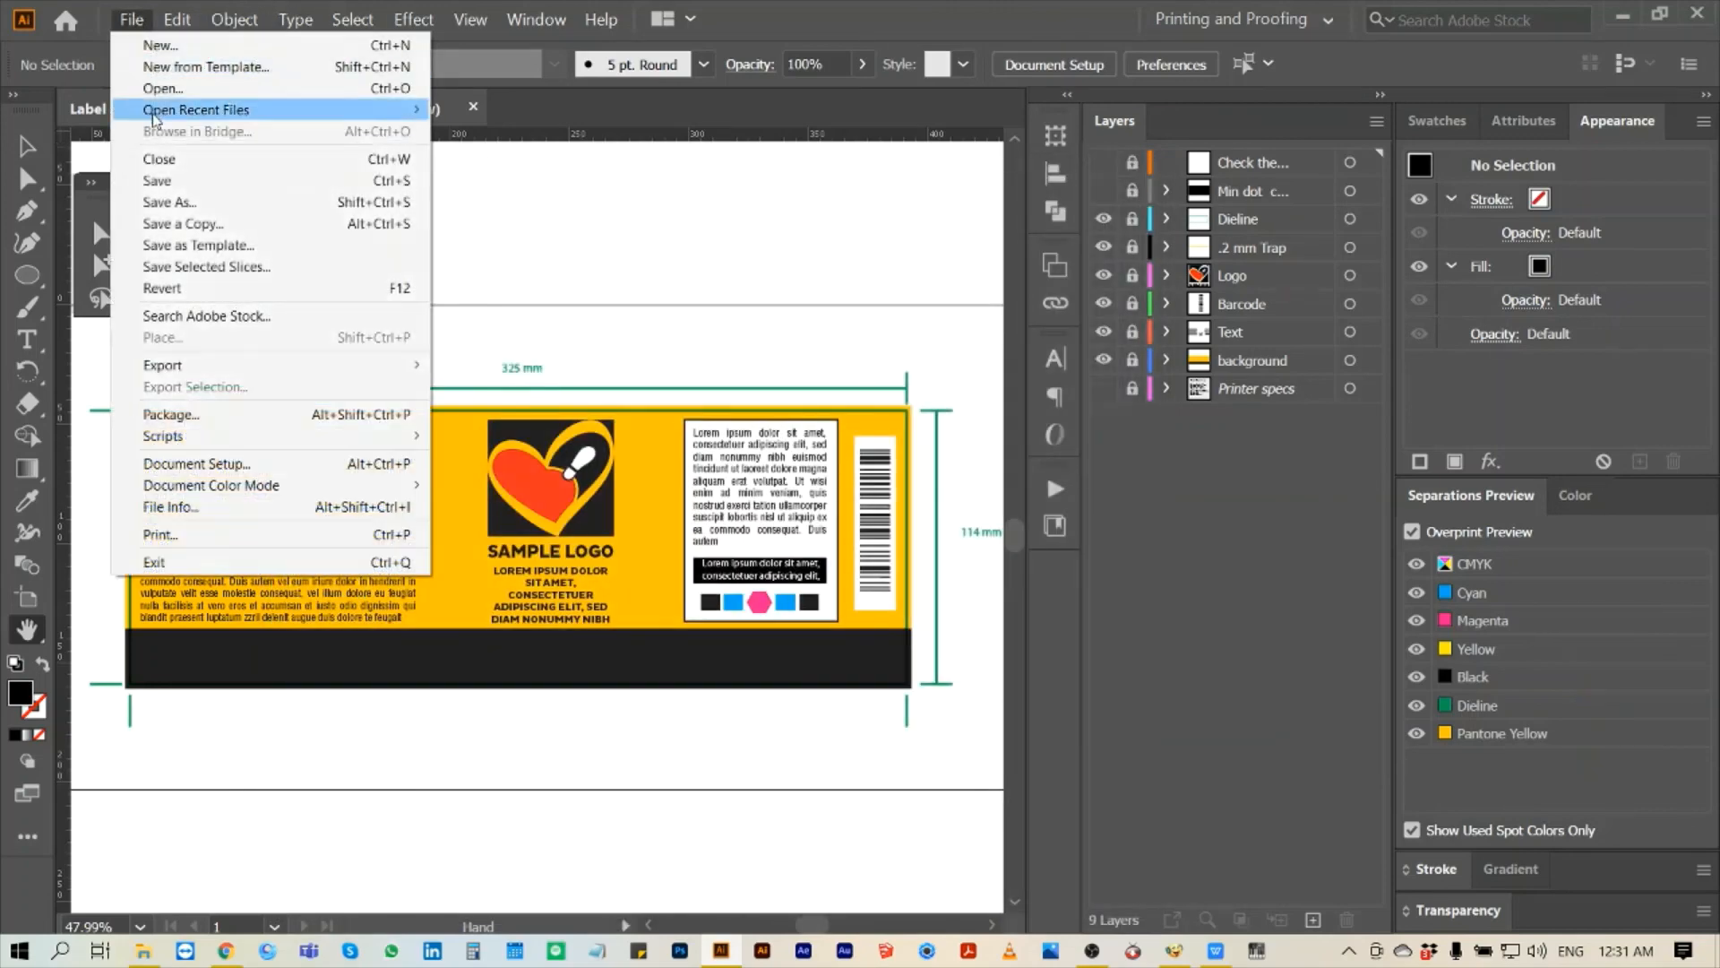
pyautogui.click(179, 203)
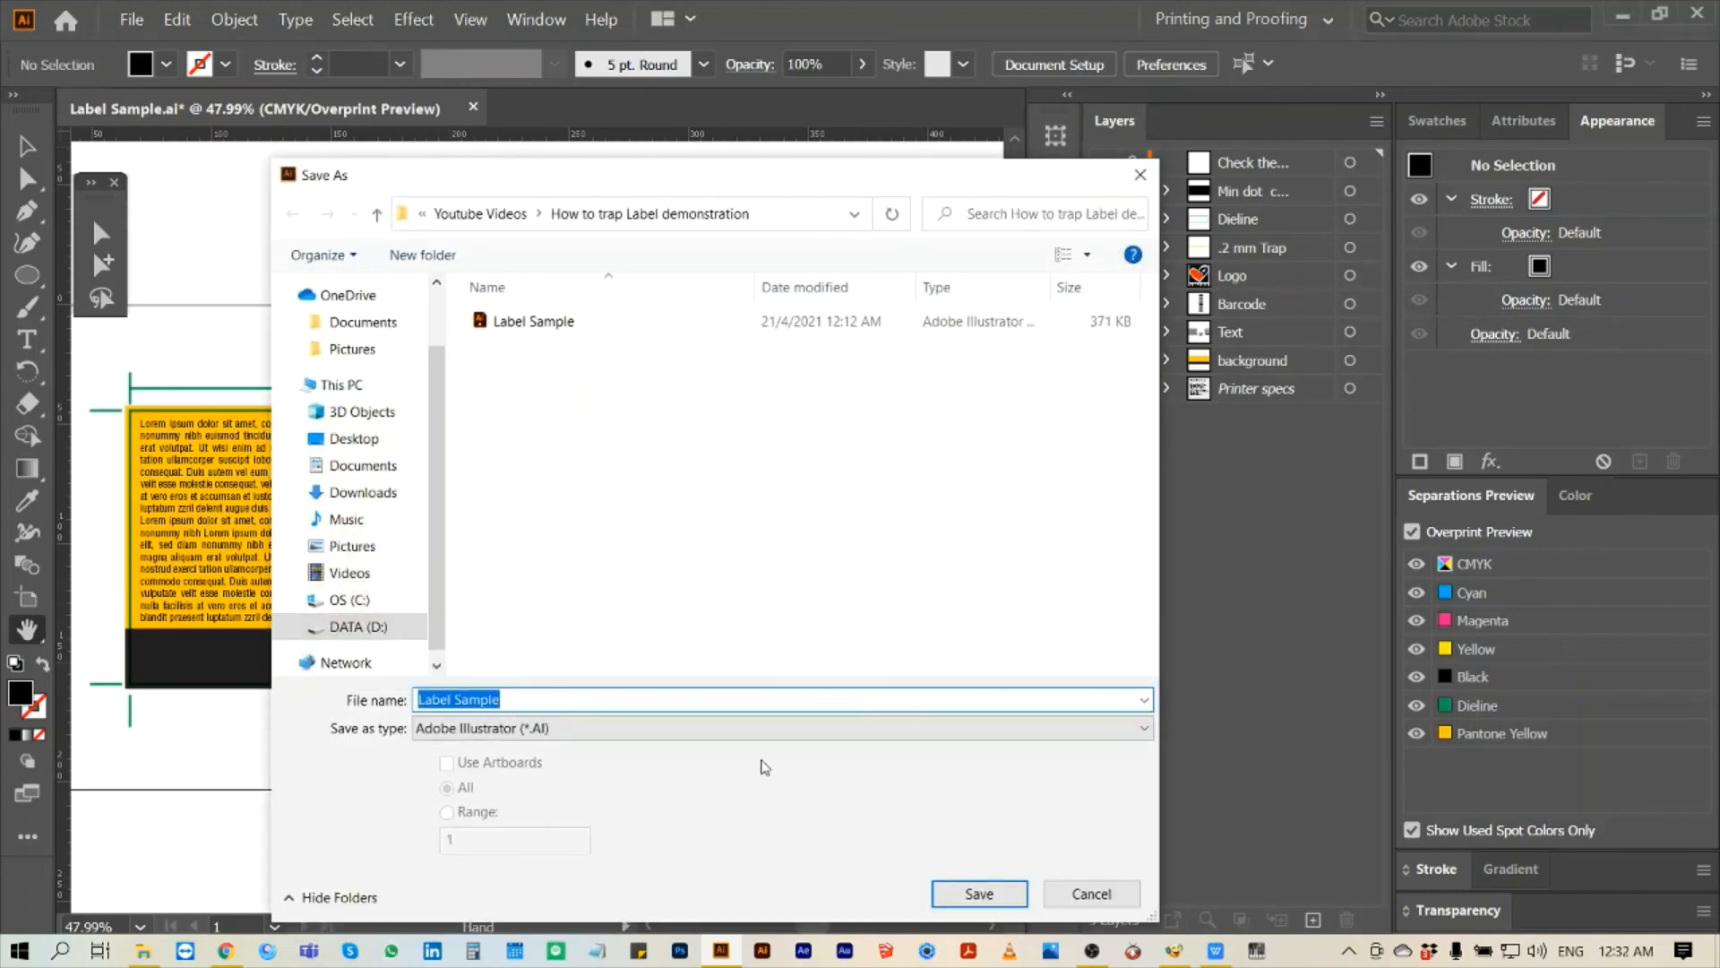
pyautogui.click(726, 731)
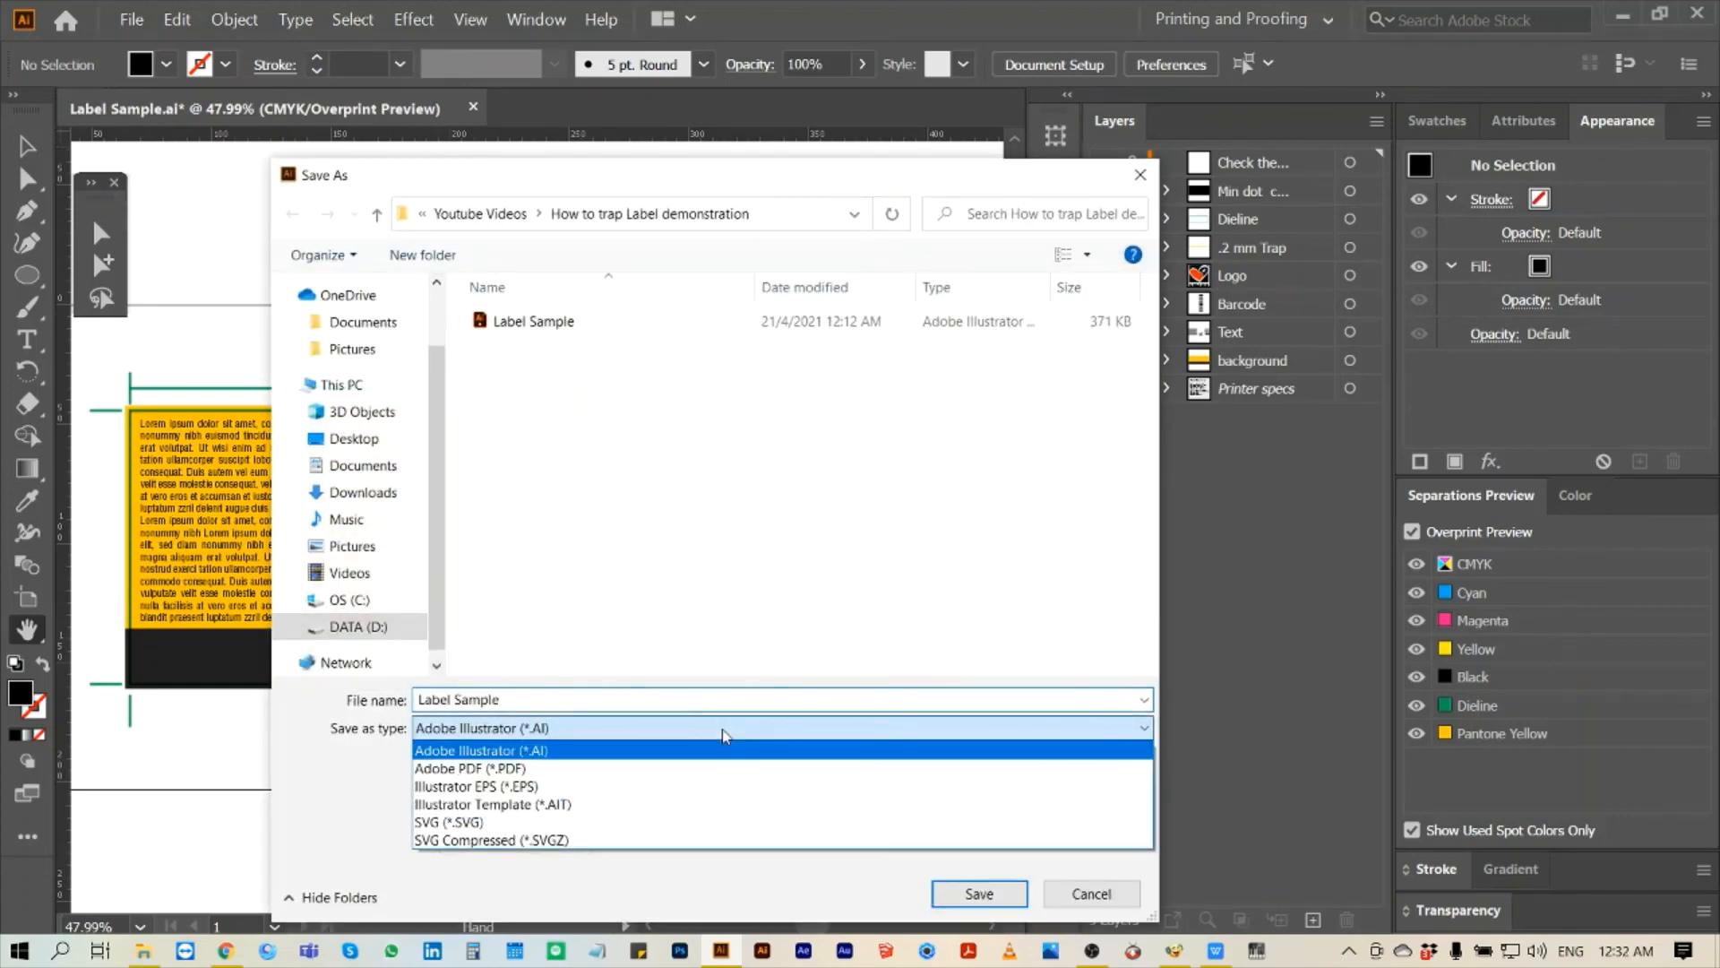
pyautogui.click(475, 772)
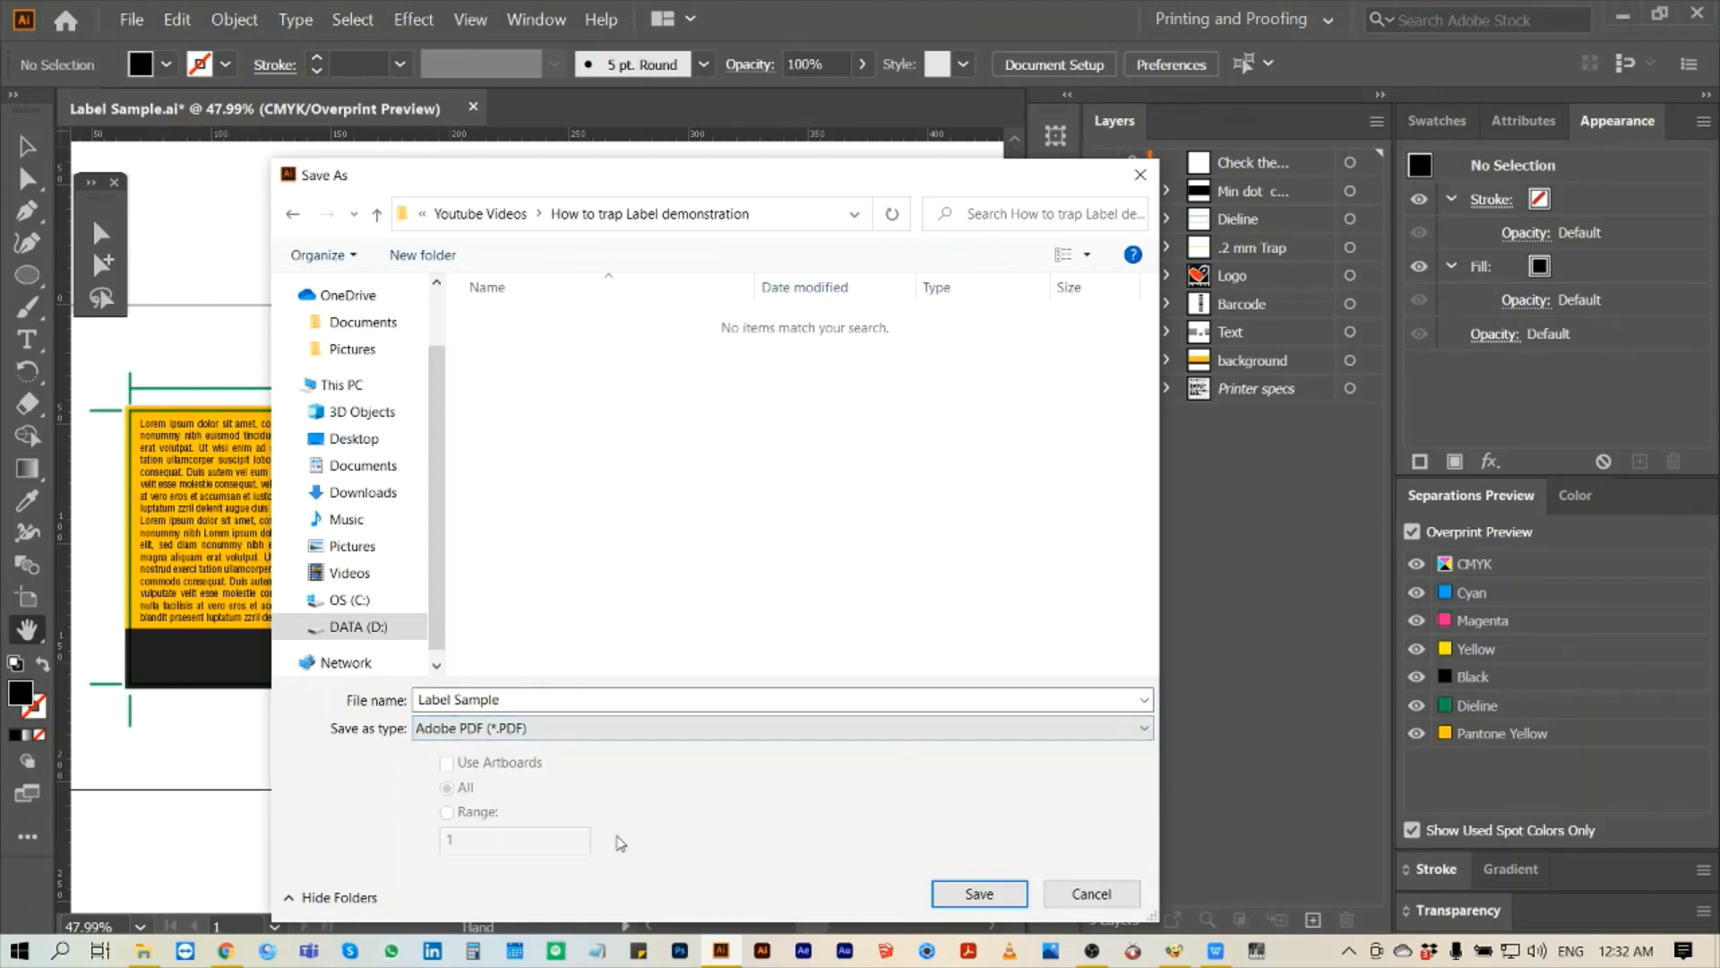
pyautogui.click(1002, 887)
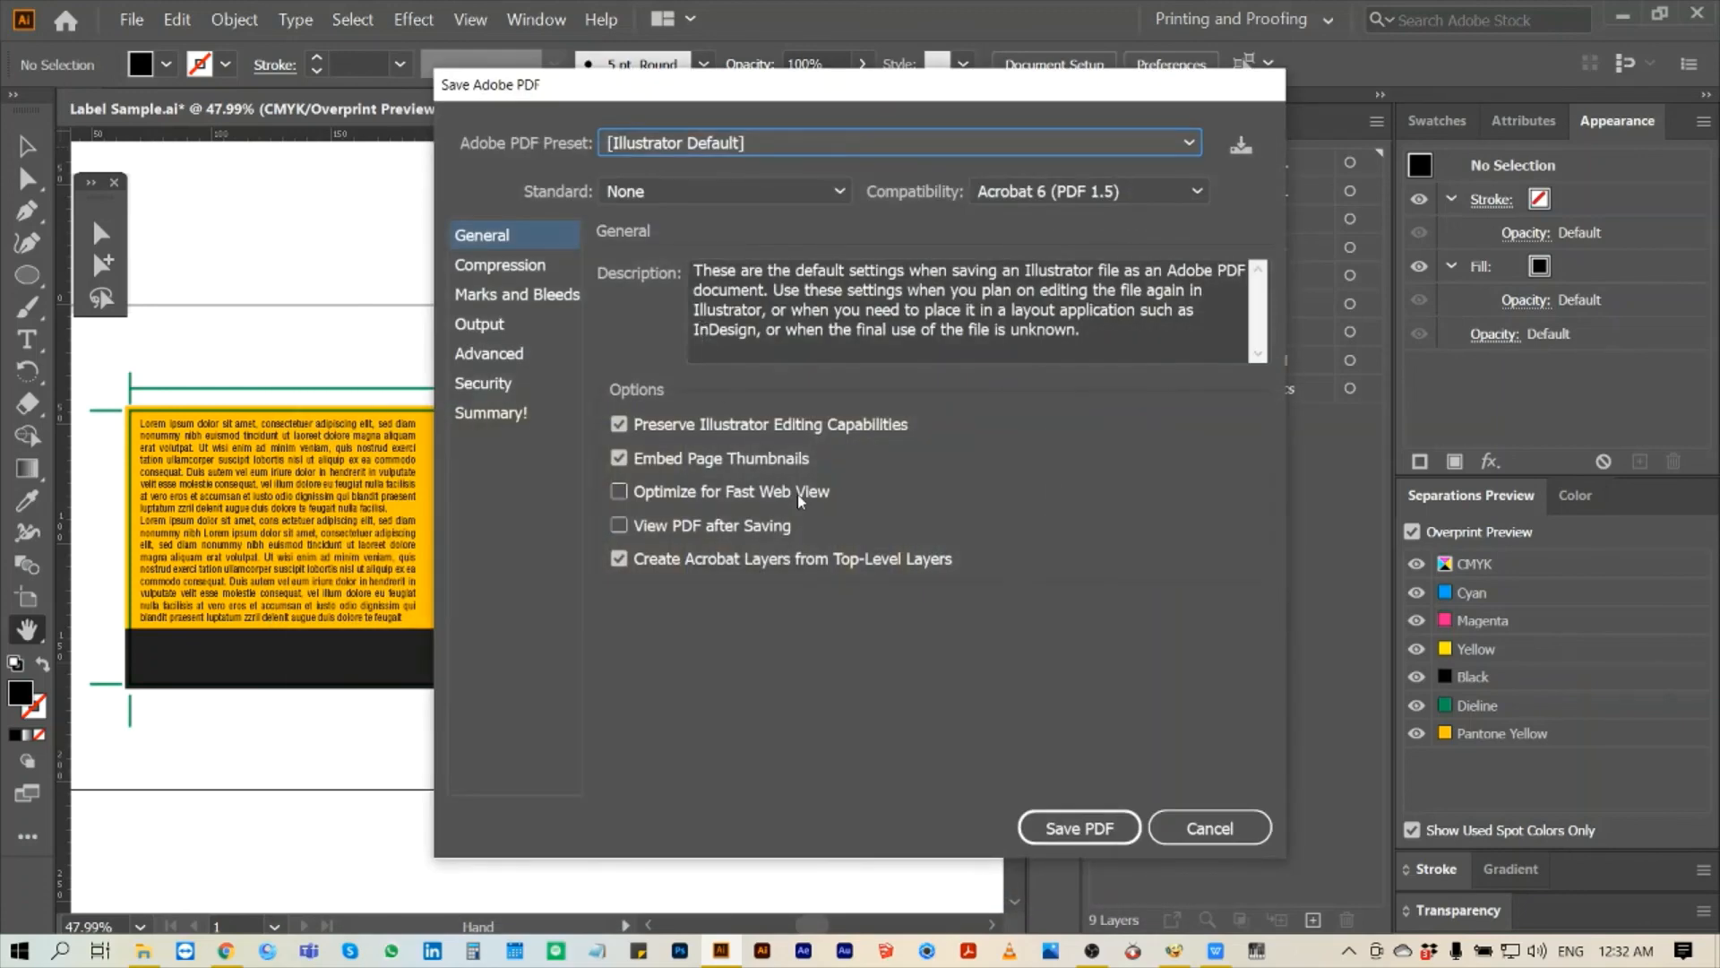
pyautogui.click(1100, 828)
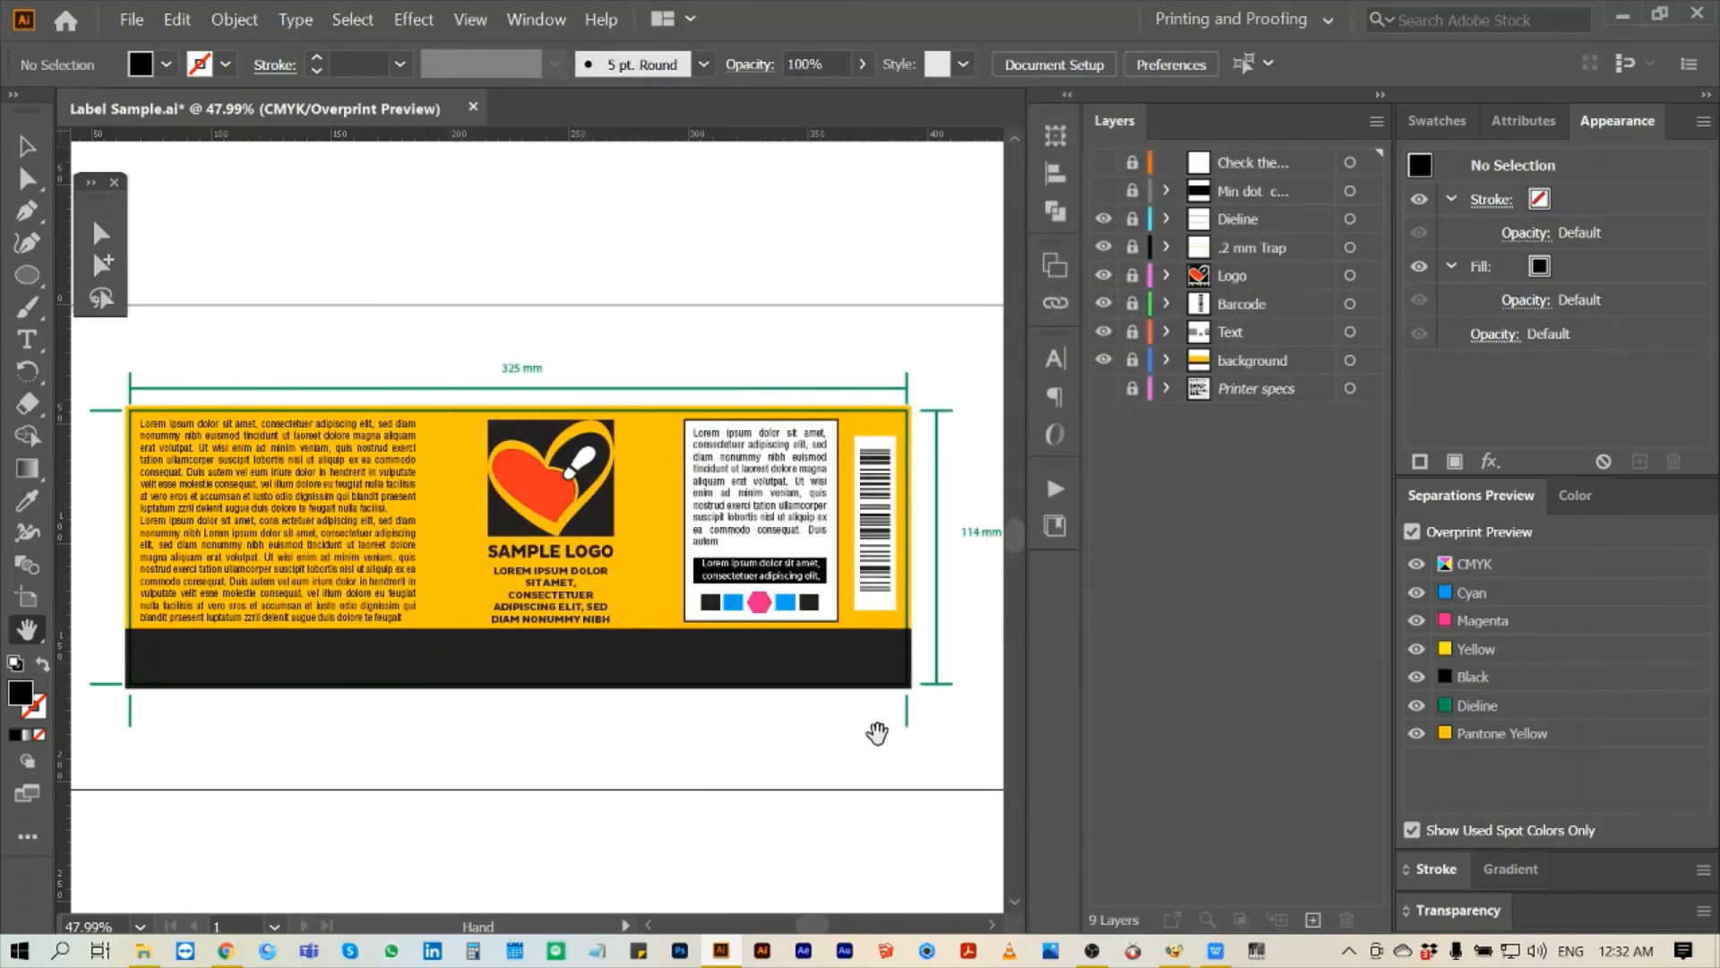
pyautogui.moveTo(624, 323); pyautogui.dragTo(623, 326)
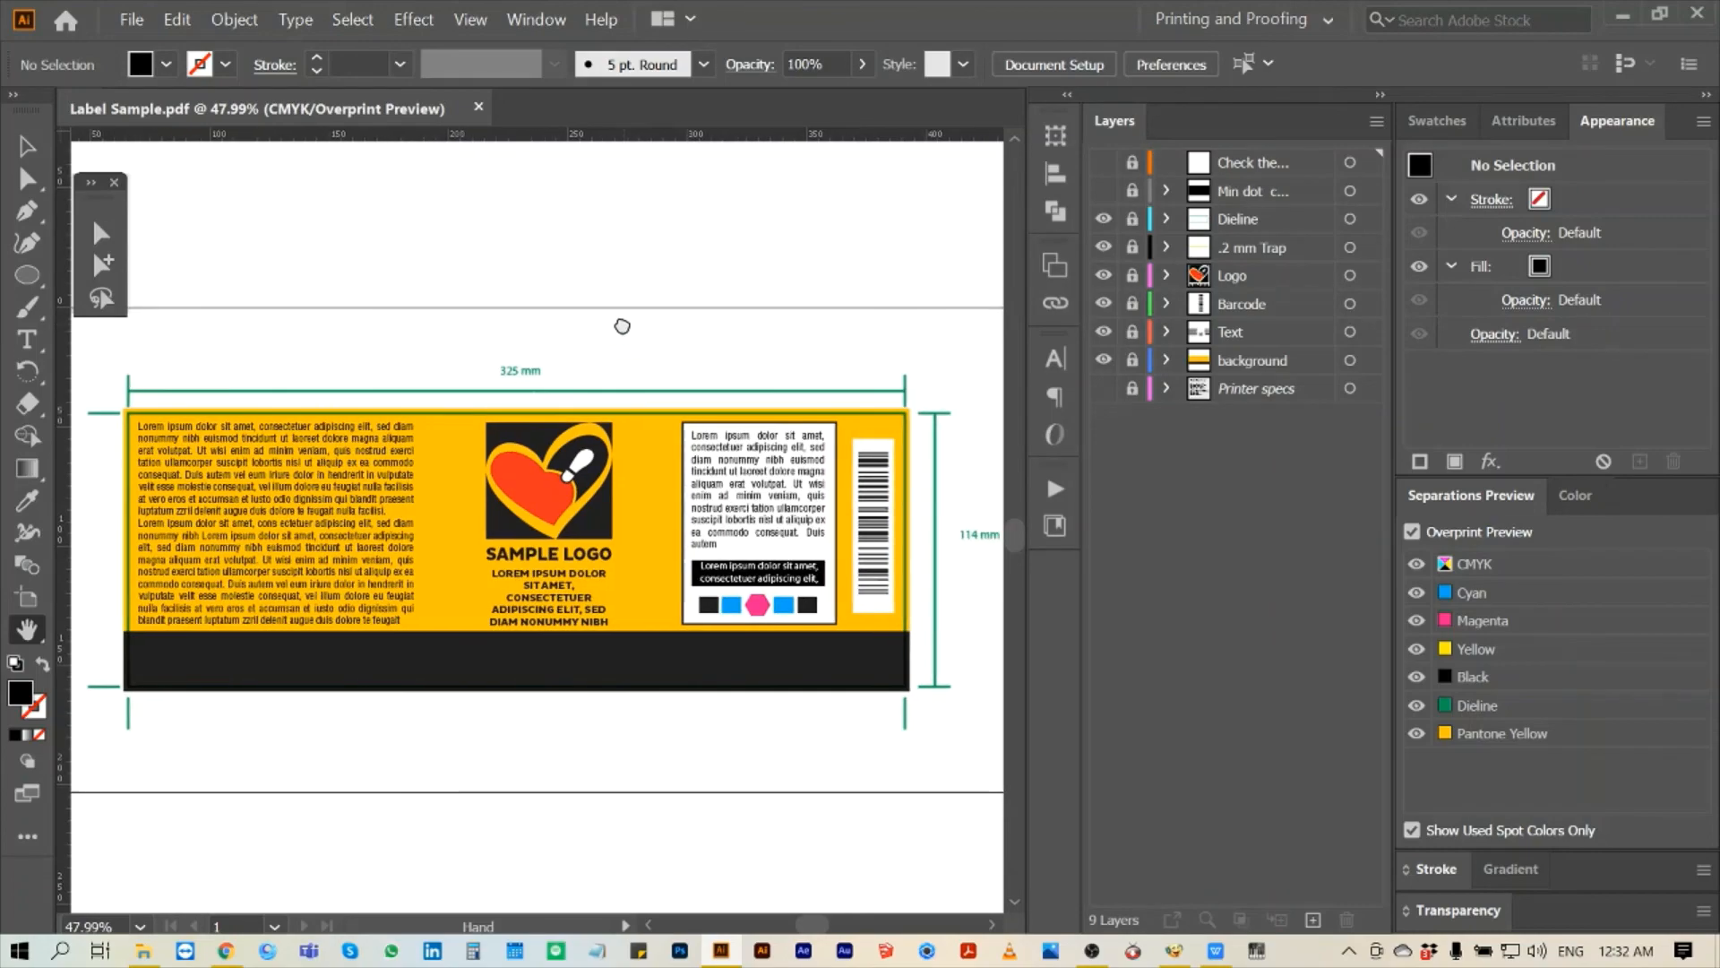
# - Switch to File Explorer, open the Label Sample PDF in Microsoft Edge and maximize the window to inspect the saved artwork
pyautogui.hotkey('alt', 'Tab')
pyautogui.click(664, 303)
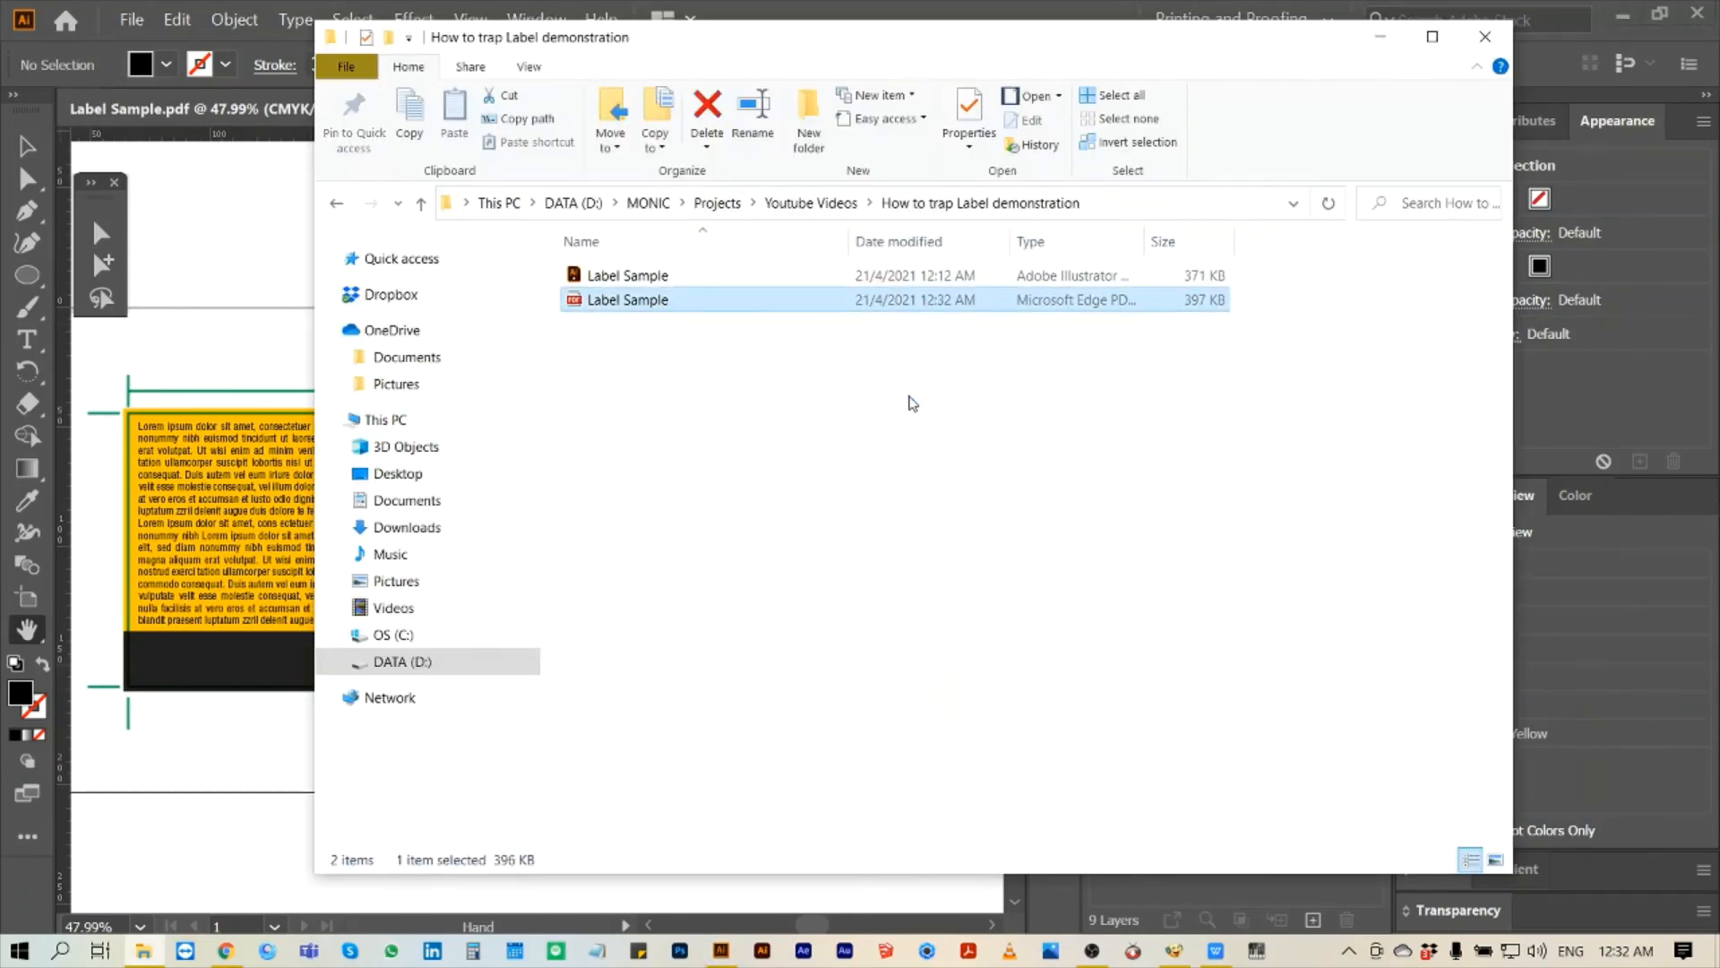
pyautogui.press('Return')
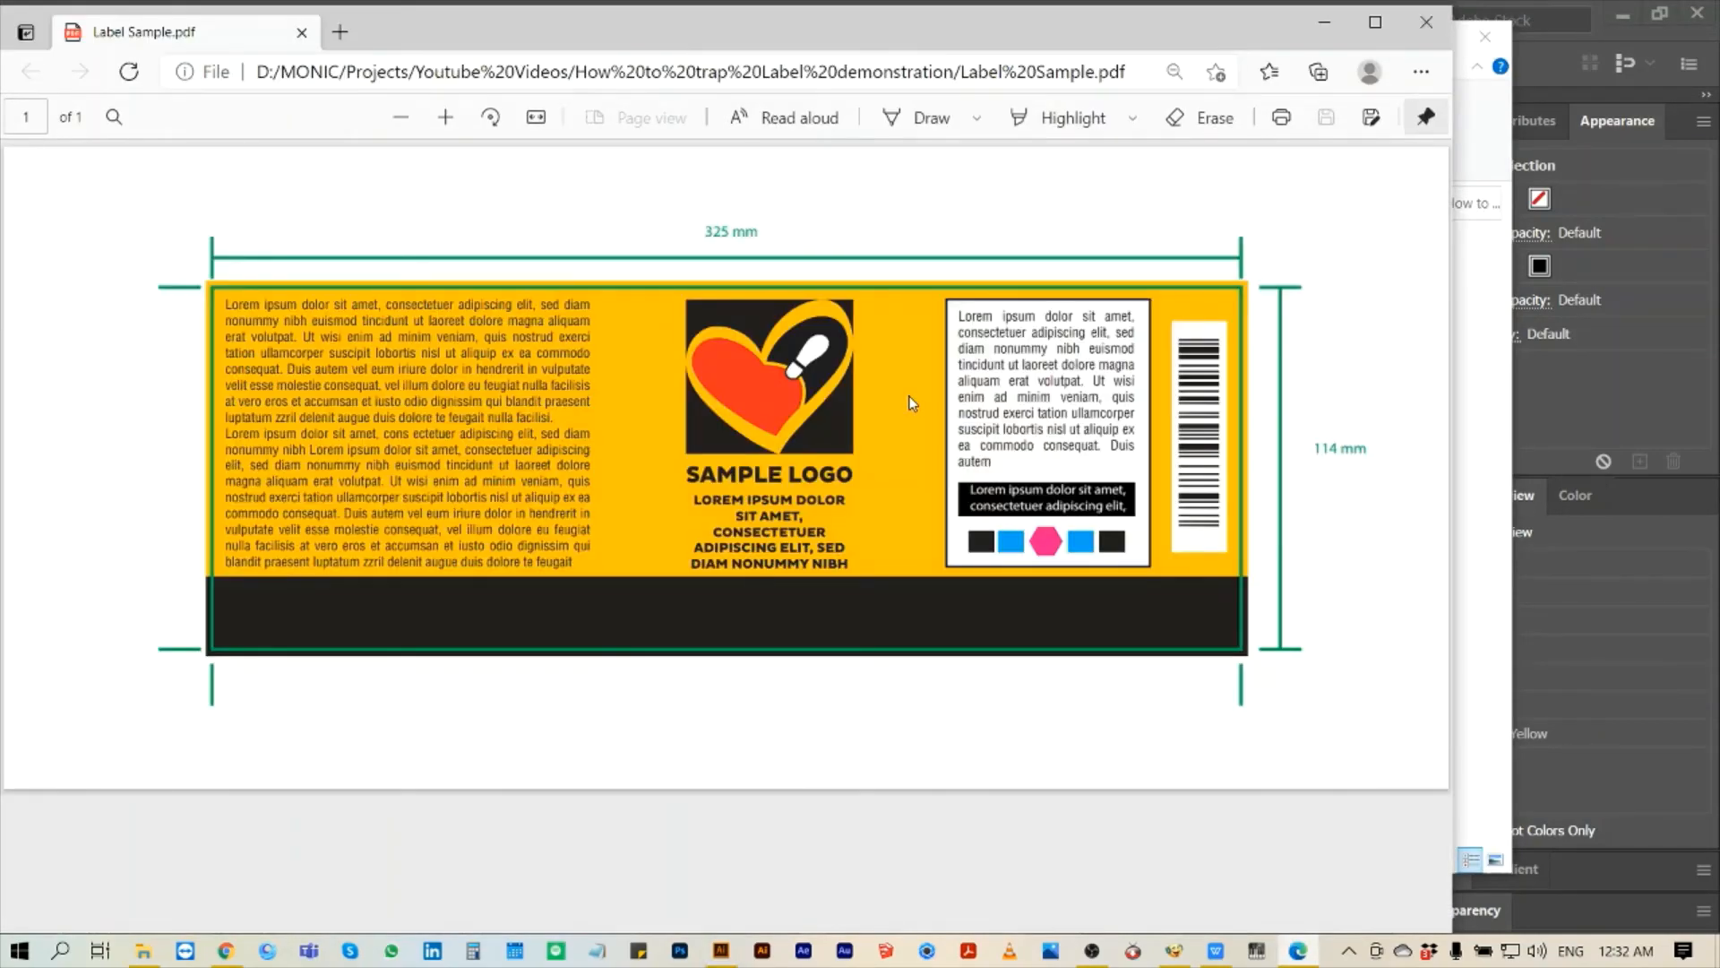
pyautogui.moveTo(851, 28); pyautogui.dragTo(902, 24)
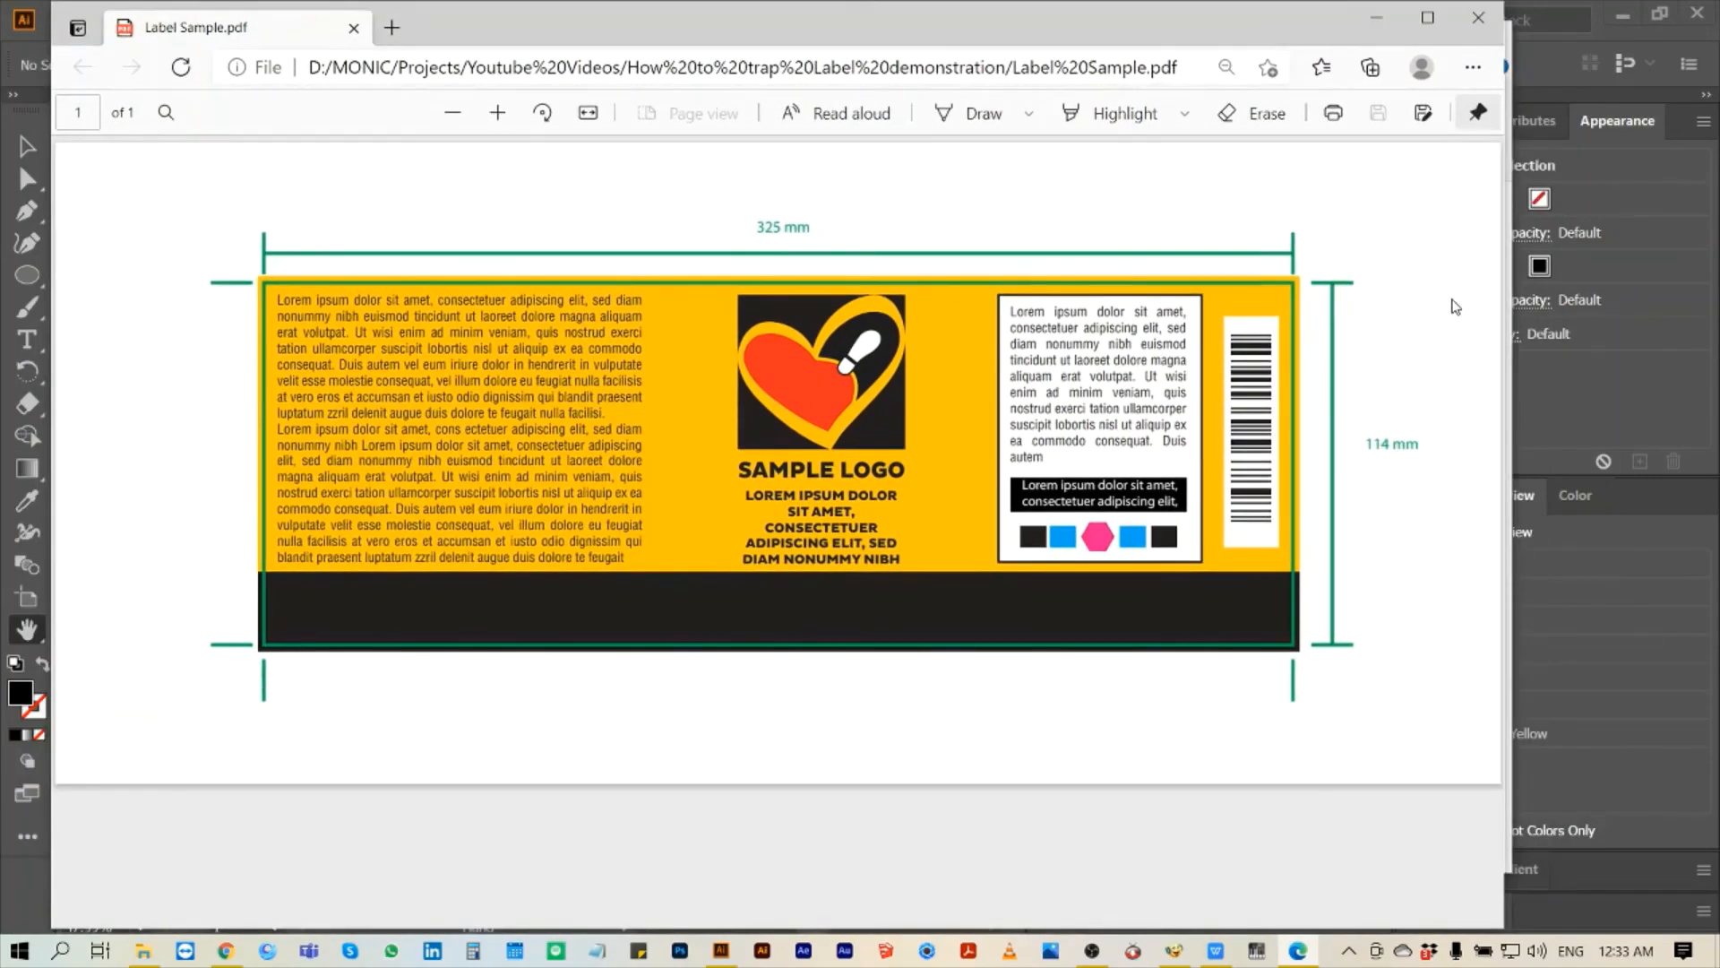
pyautogui.click(1473, 68)
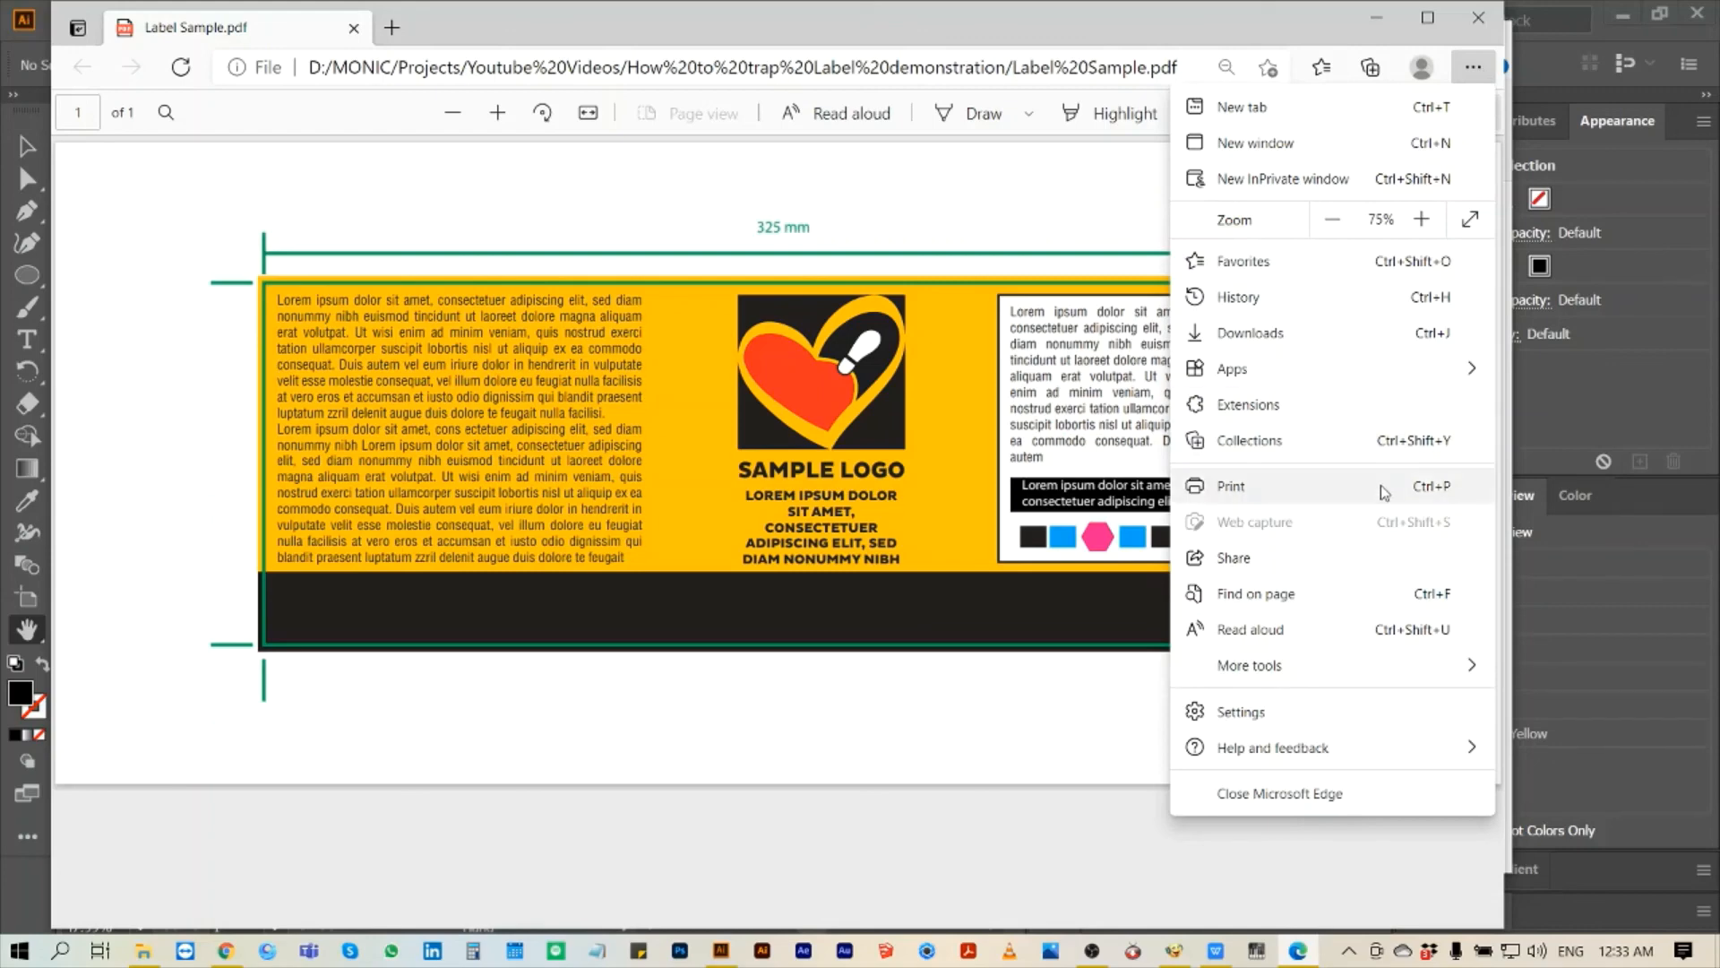
pyautogui.click(934, 330)
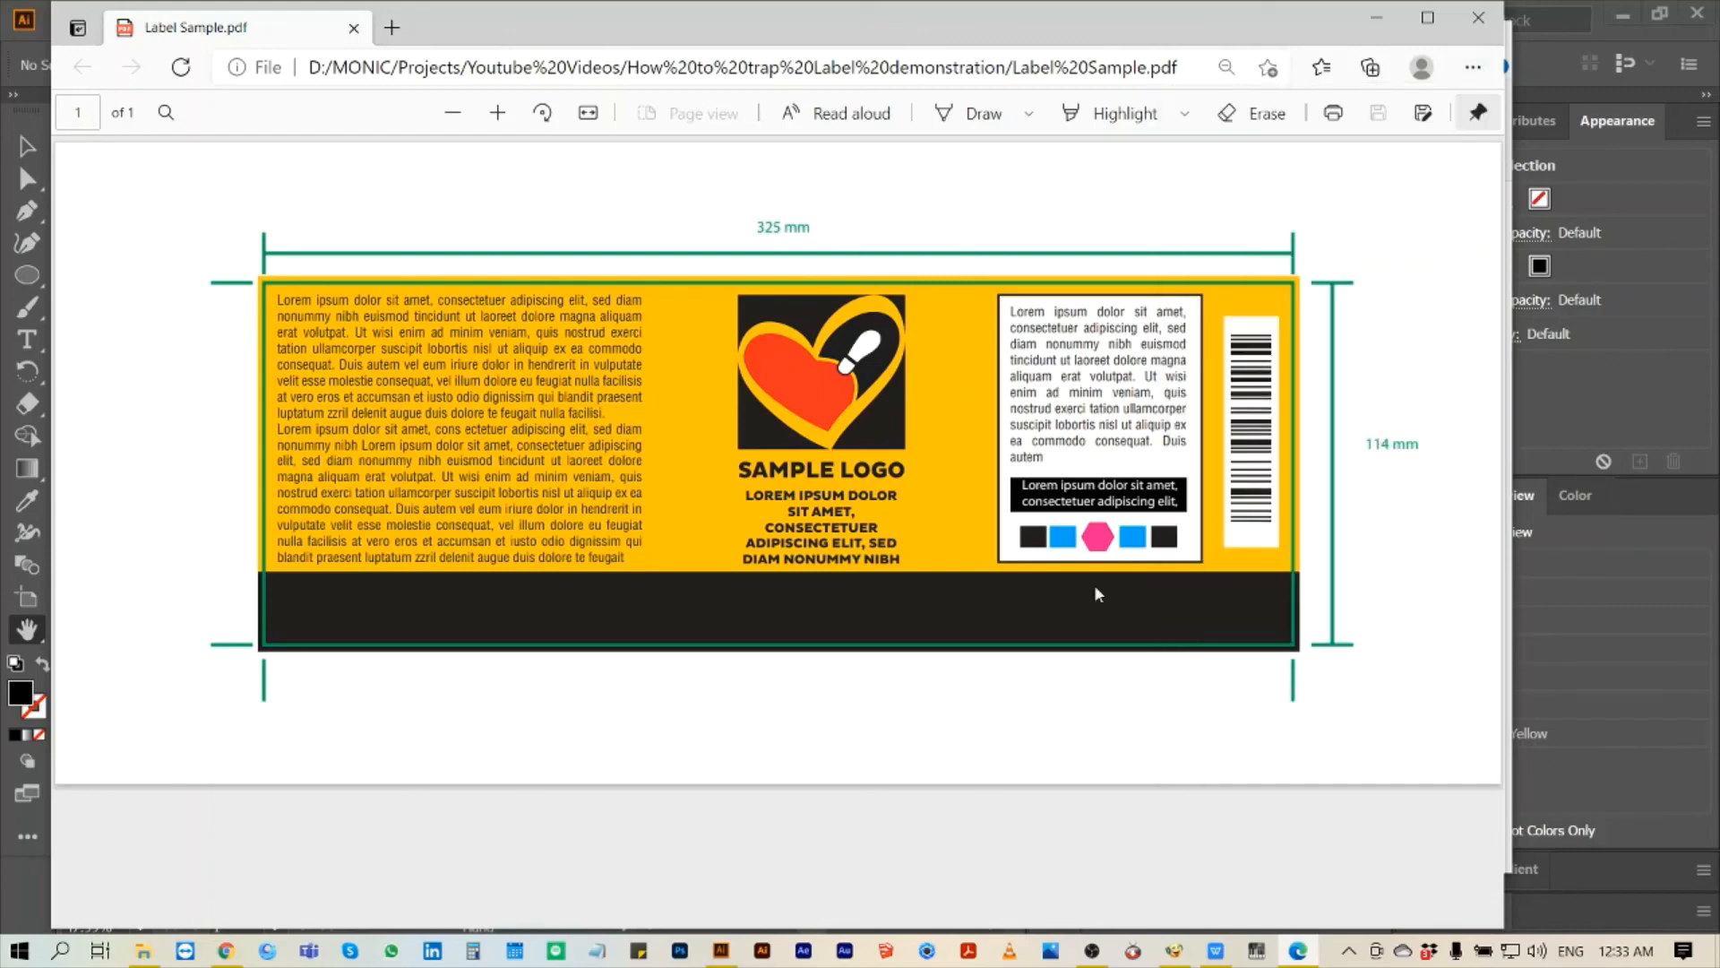
pyautogui.moveTo(990, 26); pyautogui.dragTo(1030, 52)
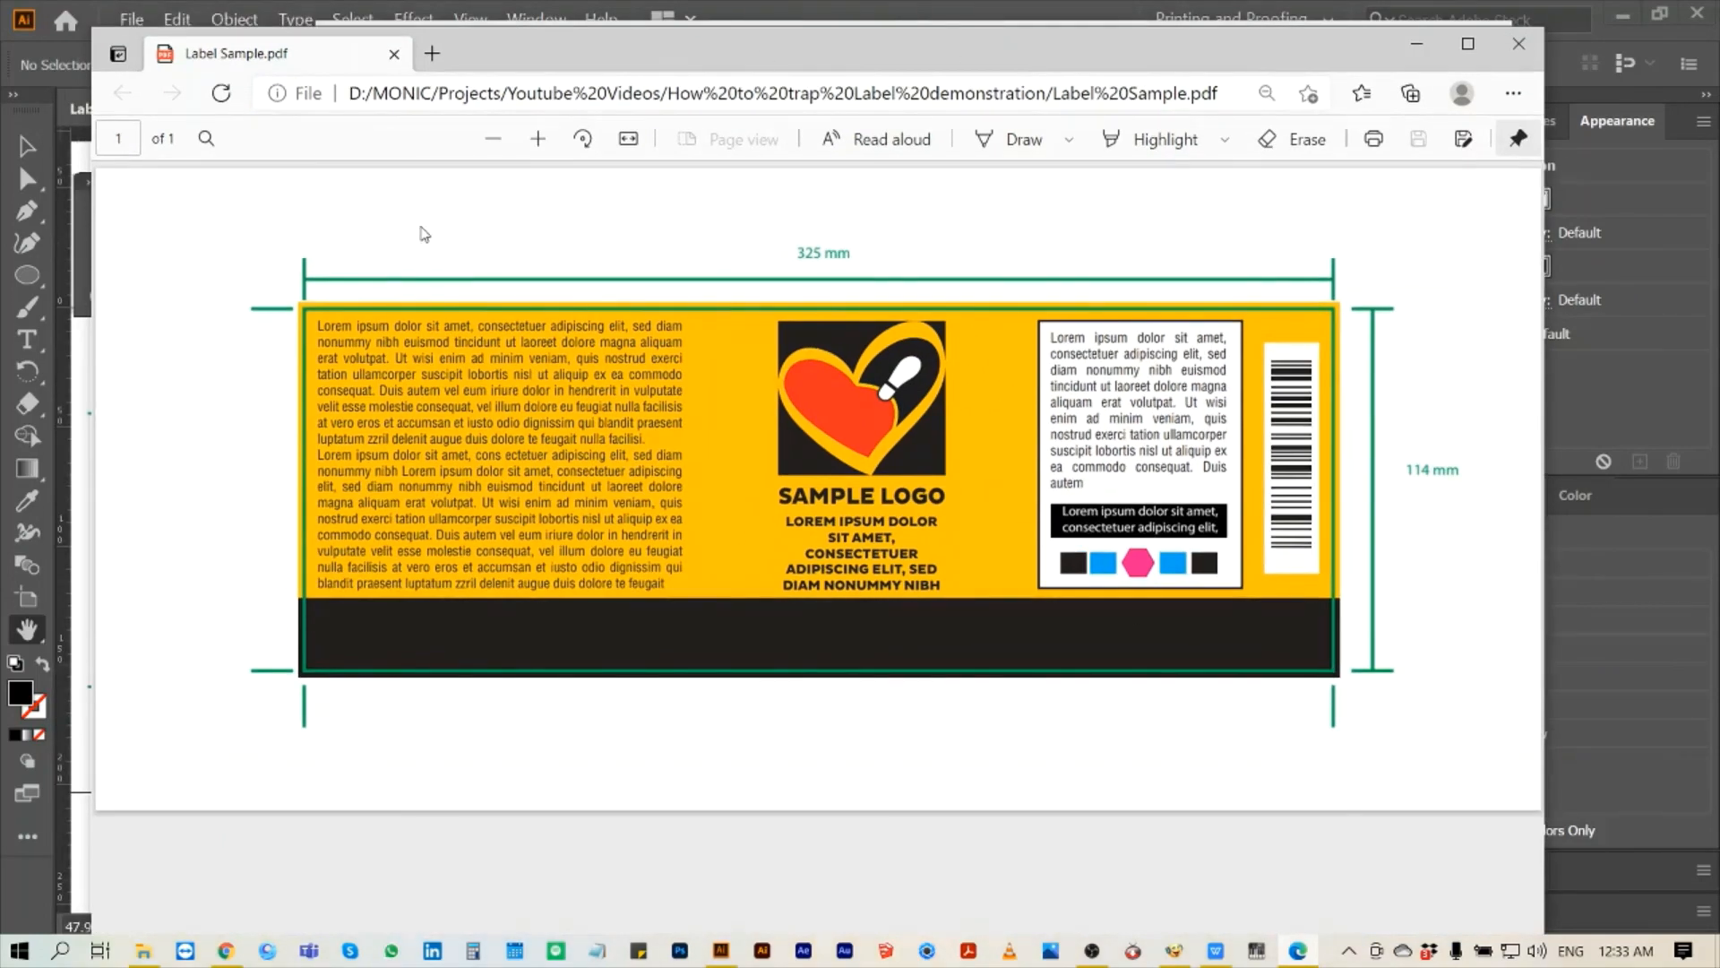
pyautogui.click(1468, 44)
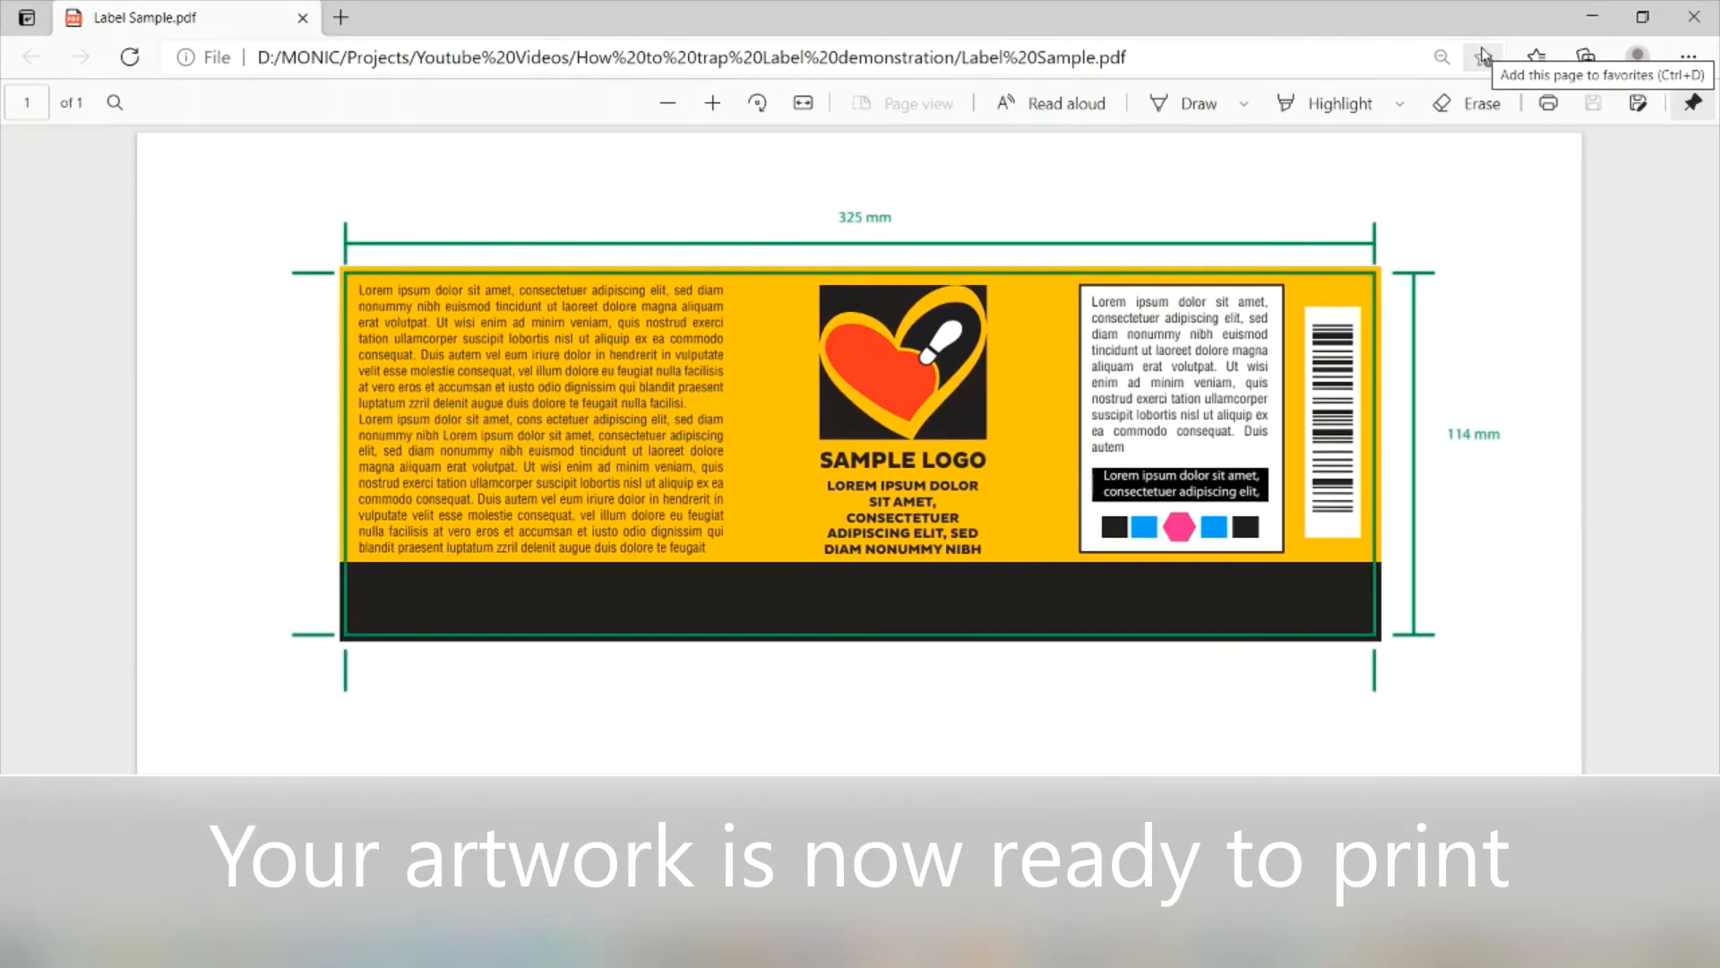